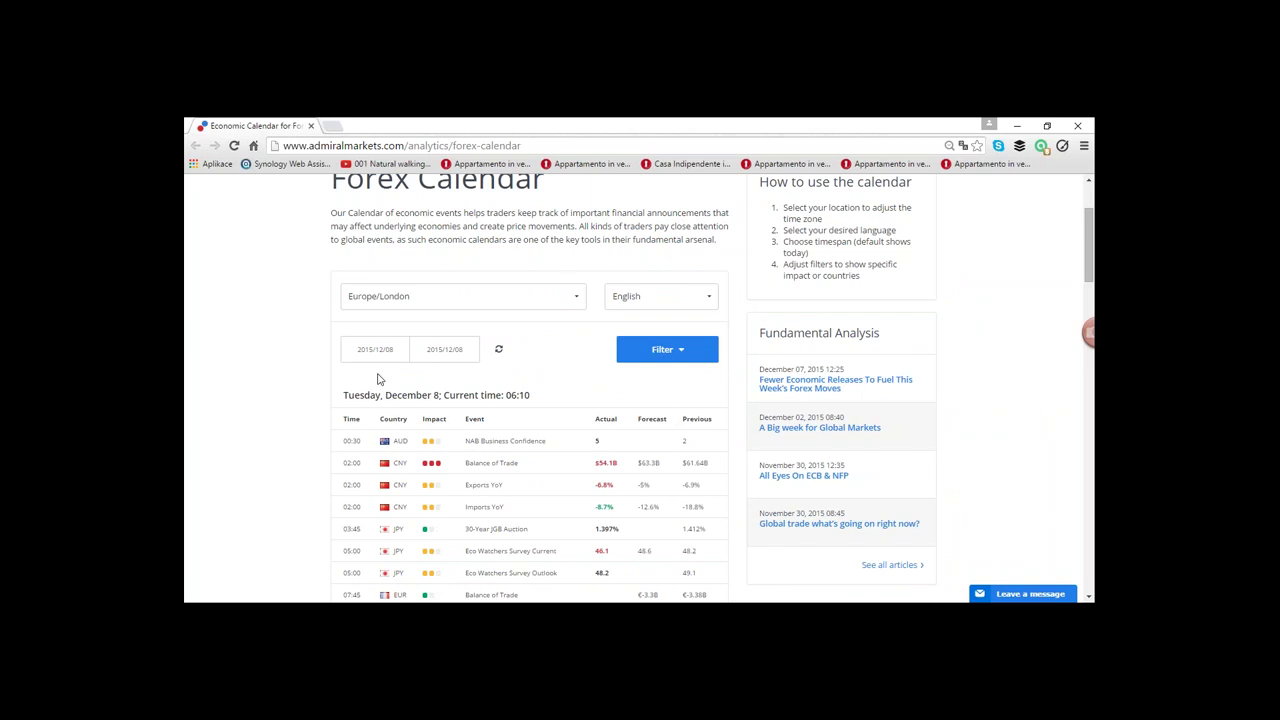
- Look through the Forex Calendar's economic events for Tuesday, December 8, including their impact ratings
{"action": "scroll", "coordinate": [291, 460], "scroll_direction": "down", "scroll_amount": 2}
{"action": "scroll", "coordinate": [291, 455], "scroll_direction": "down", "scroll_amount": 1}
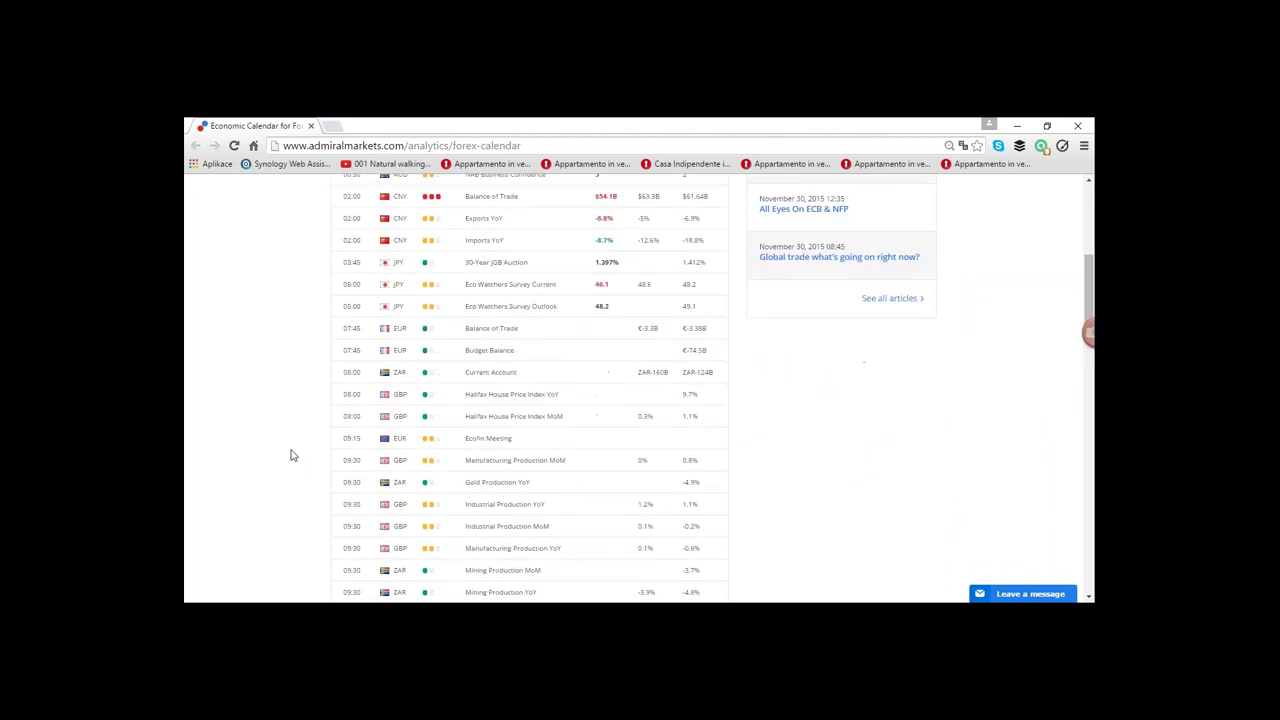
{"action": "scroll", "coordinate": [290, 449], "scroll_direction": "down", "scroll_amount": 3}
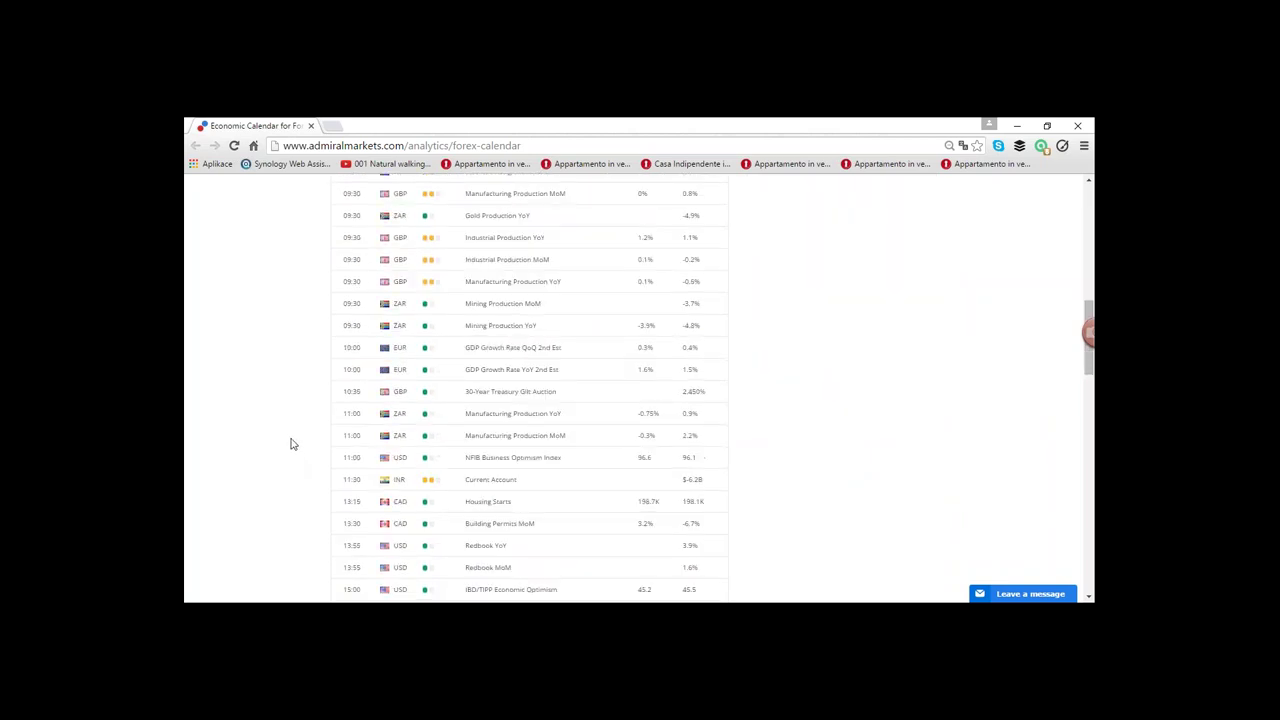
{"action": "scroll", "coordinate": [289, 443], "scroll_direction": "down", "scroll_amount": 1}
{"action": "scroll", "coordinate": [292, 442], "scroll_direction": "down", "scroll_amount": 1}
{"action": "scroll", "coordinate": [300, 442], "scroll_direction": "down", "scroll_amount": 1}
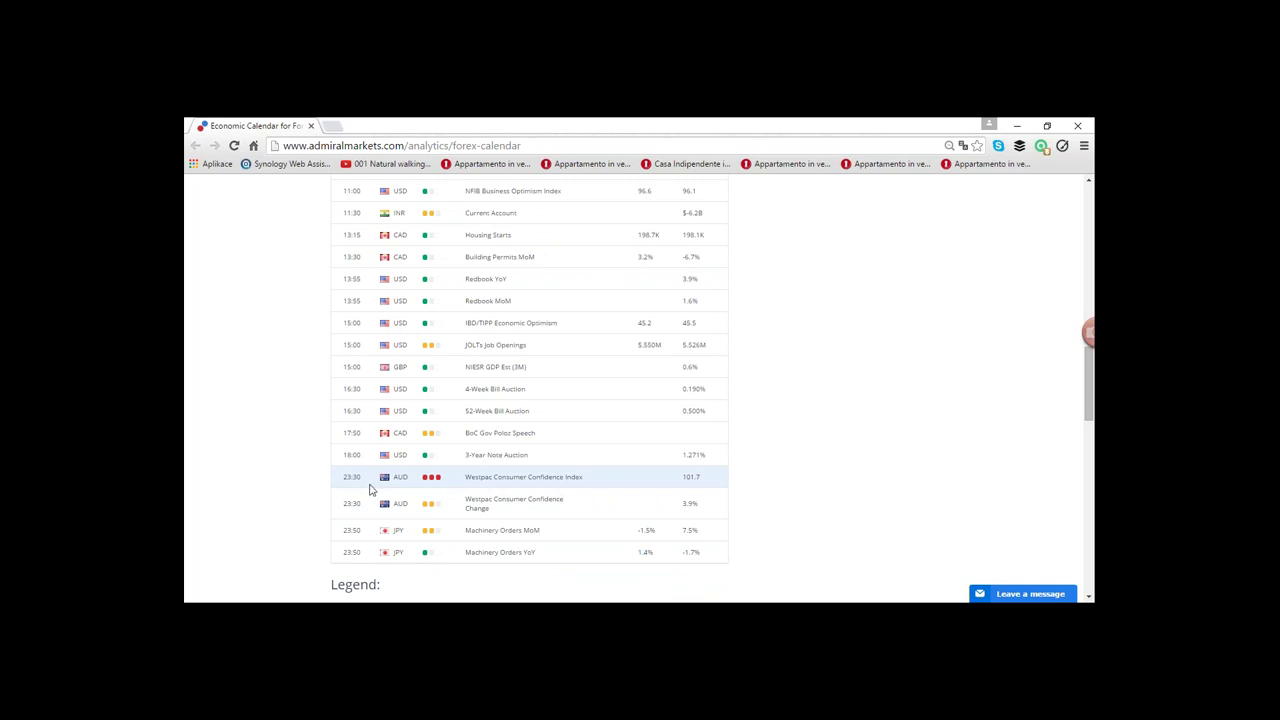
{"action": "scroll", "coordinate": [372, 488], "scroll_direction": "up", "scroll_amount": 8}
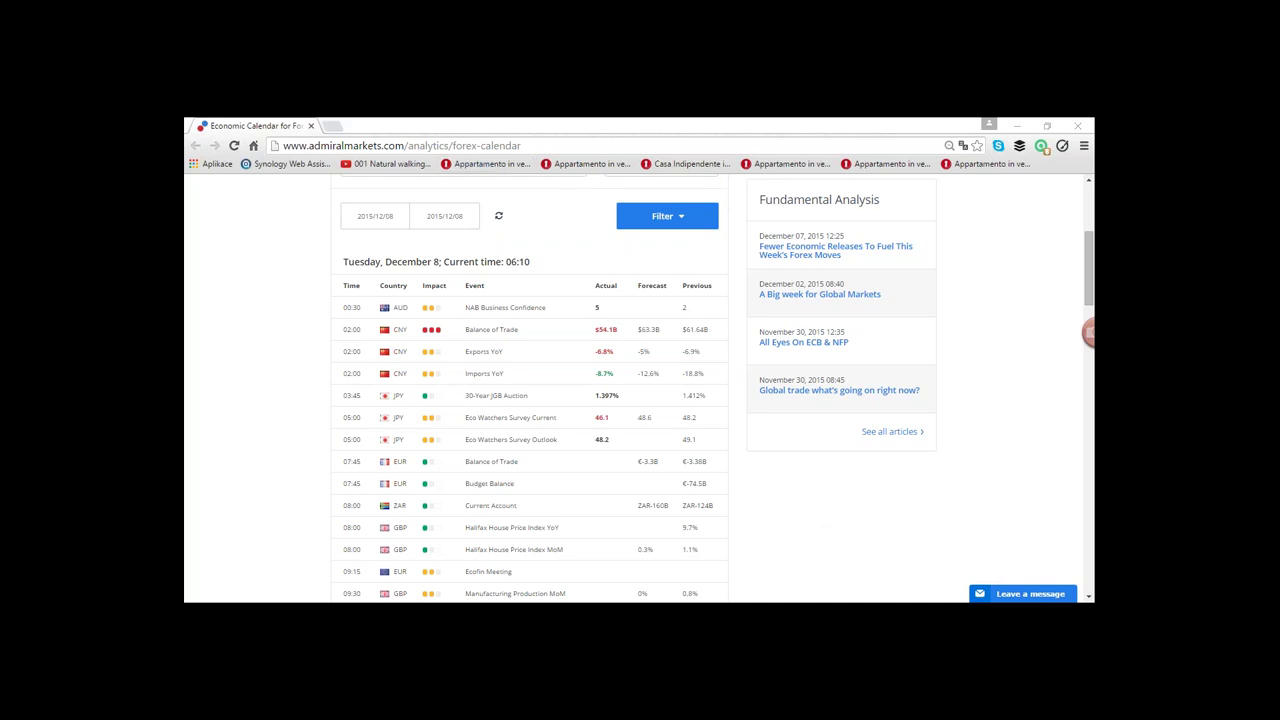
- Switch to the Trader's Blog page and look through its recent articles
{"action": "left_click_drag", "start_coordinate": [700, 330], "coordinate": [383, 126]}
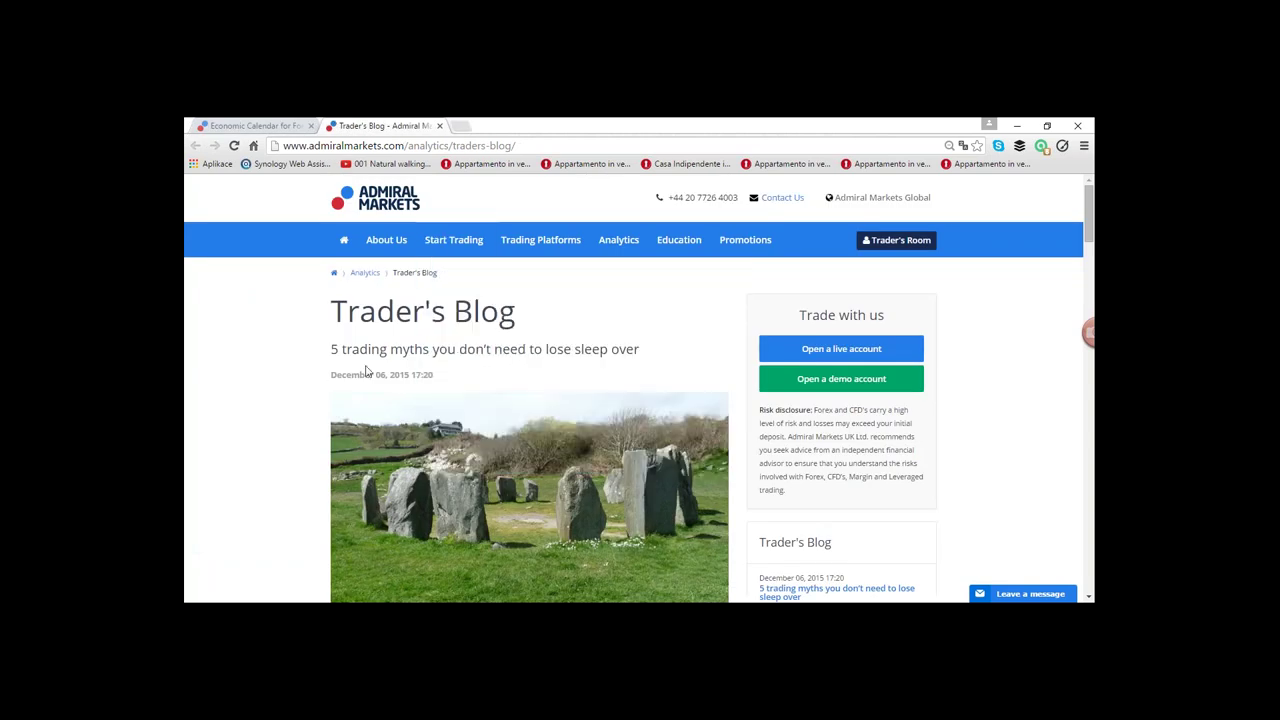
{"action": "scroll", "coordinate": [392, 370], "scroll_direction": "down", "scroll_amount": 3}
{"action": "scroll", "coordinate": [394, 370], "scroll_direction": "up", "scroll_amount": 3}
{"action": "scroll", "coordinate": [395, 370], "scroll_direction": "down", "scroll_amount": 2}
{"action": "scroll", "coordinate": [397, 269], "scroll_direction": "up", "scroll_amount": 2}
{"action": "scroll", "coordinate": [383, 345], "scroll_direction": "down", "scroll_amount": 5}
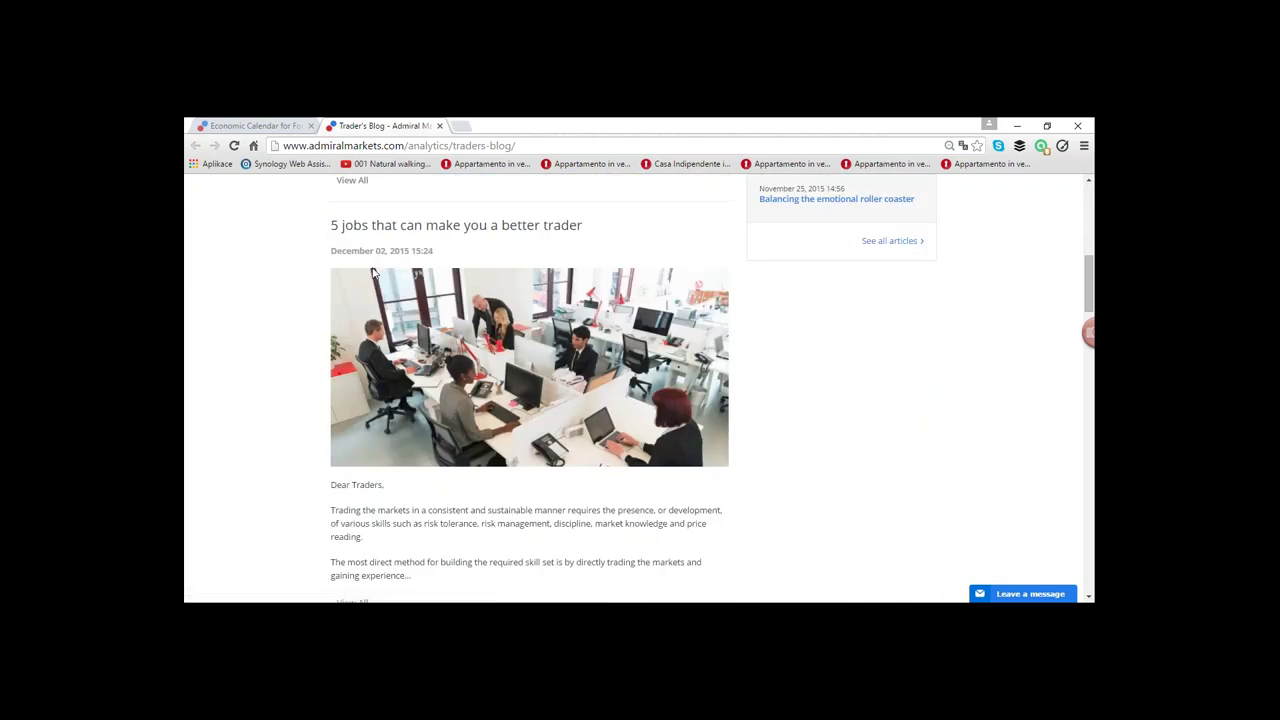
{"action": "scroll", "coordinate": [380, 266], "scroll_direction": "up", "scroll_amount": 3}
{"action": "scroll", "coordinate": [380, 266], "scroll_direction": "down", "scroll_amount": 3}
{"action": "scroll", "coordinate": [359, 260], "scroll_direction": "down", "scroll_amount": 4}
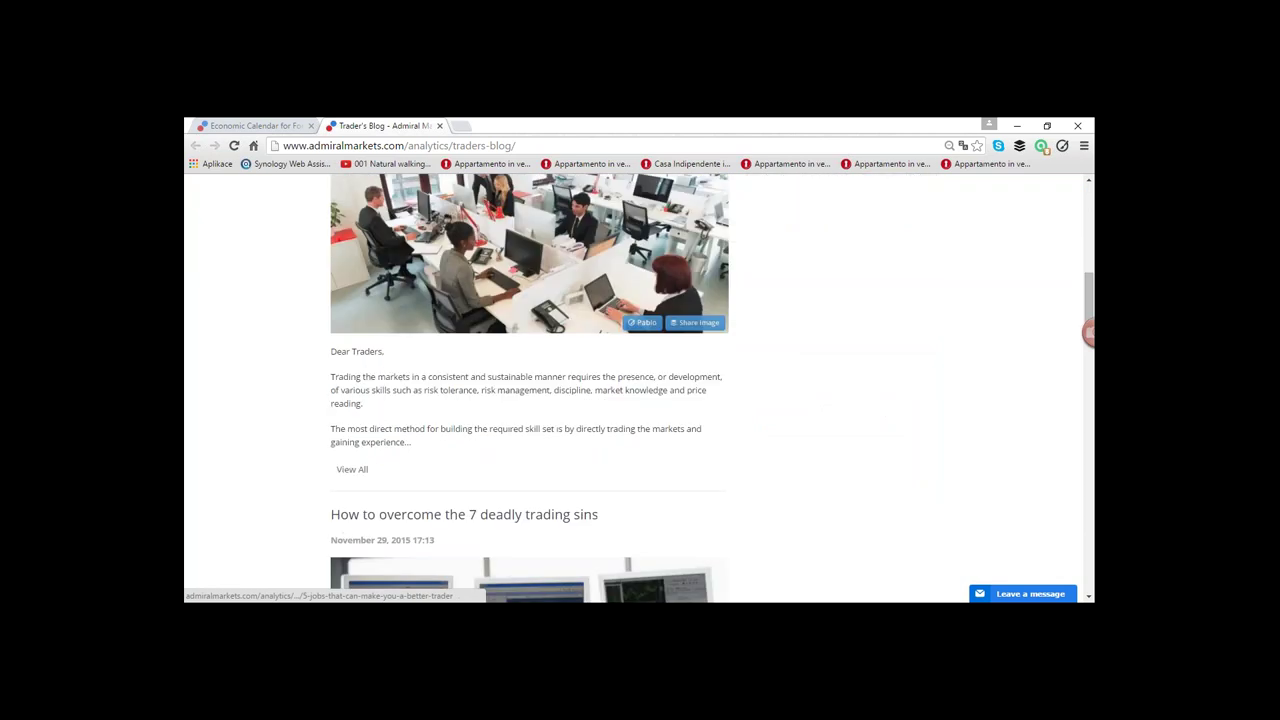
{"action": "scroll", "coordinate": [359, 260], "scroll_direction": "up", "scroll_amount": 1}
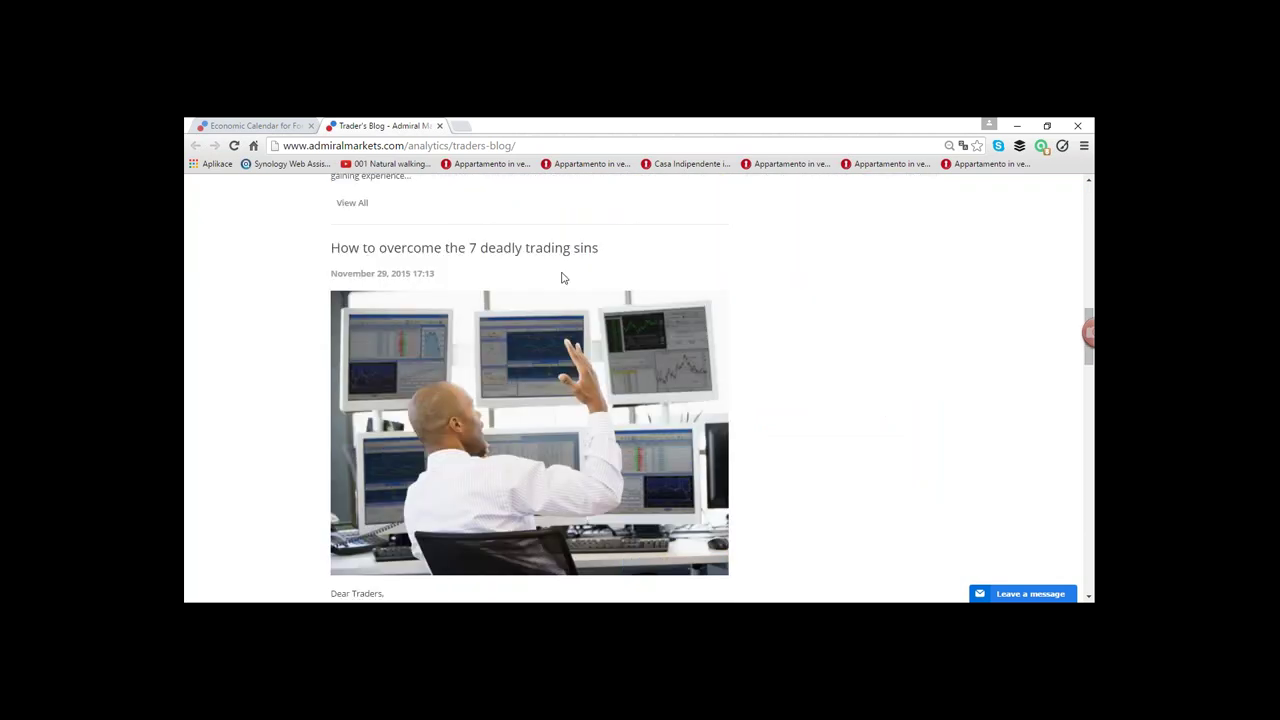
{"action": "scroll", "coordinate": [627, 286], "scroll_direction": "up", "scroll_amount": 15}
- Open the Trader's Blog again from the site's Analytics section
{"action": "mouse_move", "coordinate": [679, 281]}
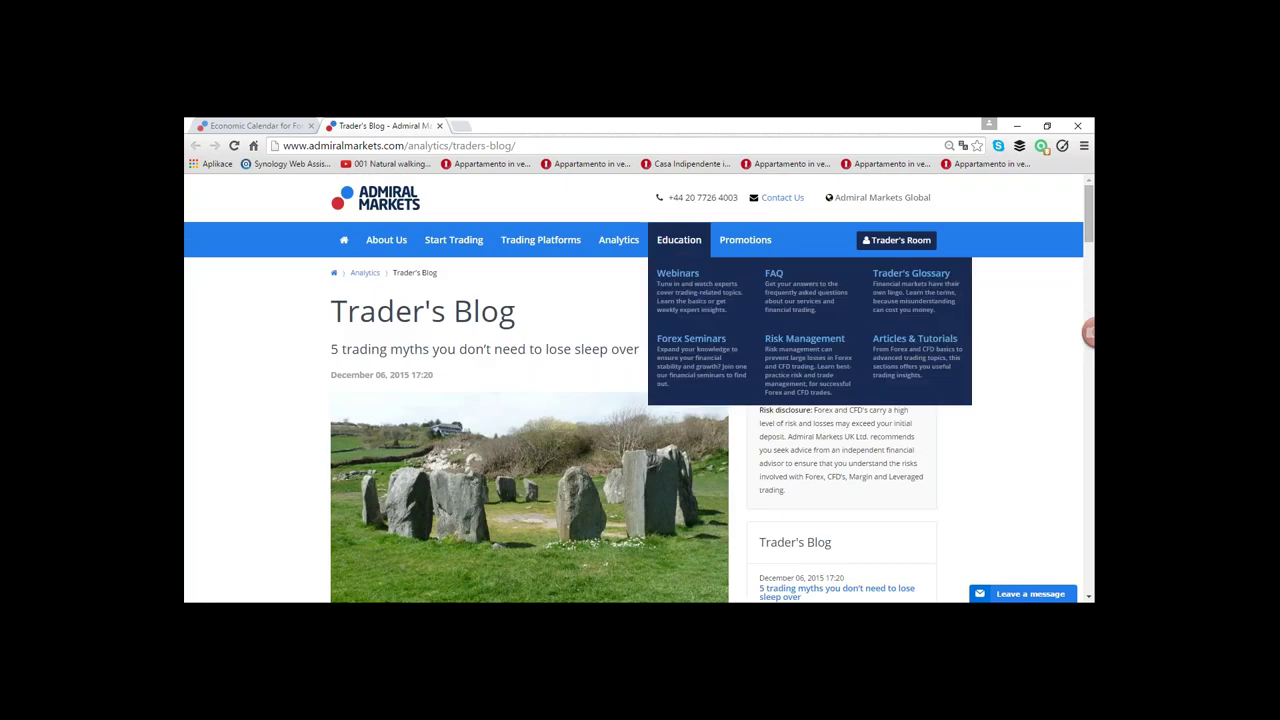
{"action": "mouse_move", "coordinate": [644, 250]}
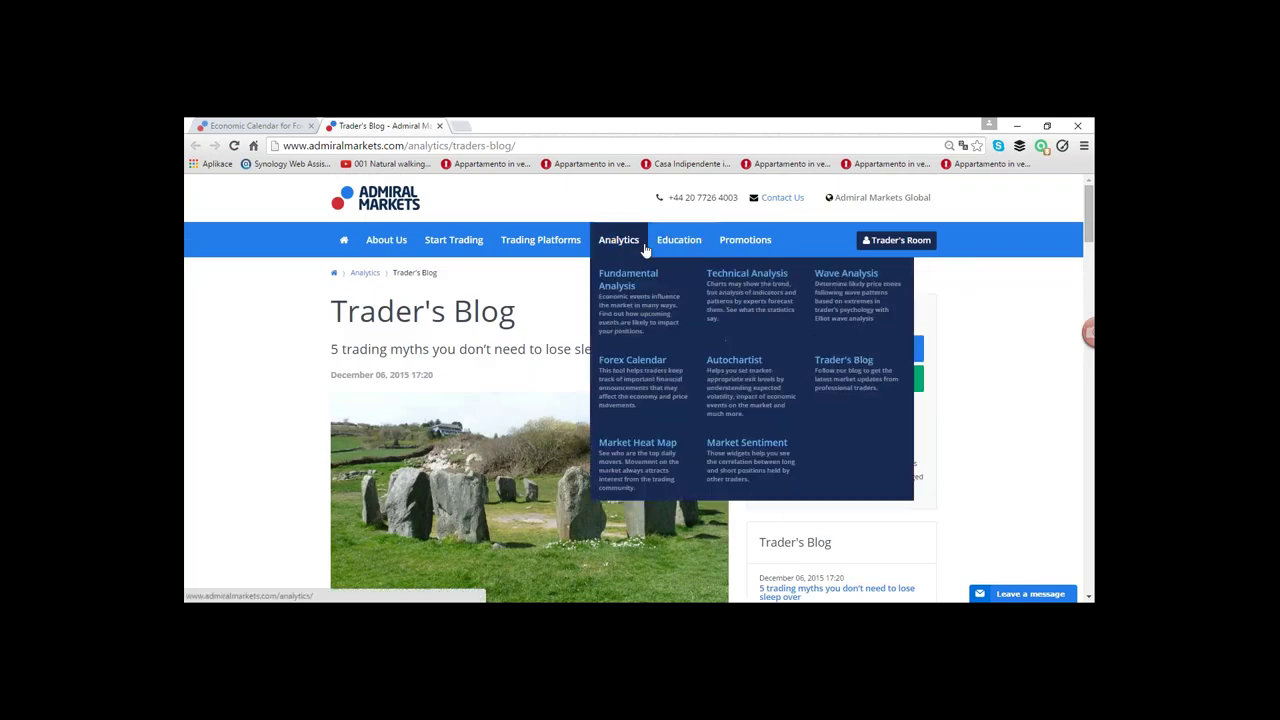
{"action": "left_click", "coordinate": [835, 367]}
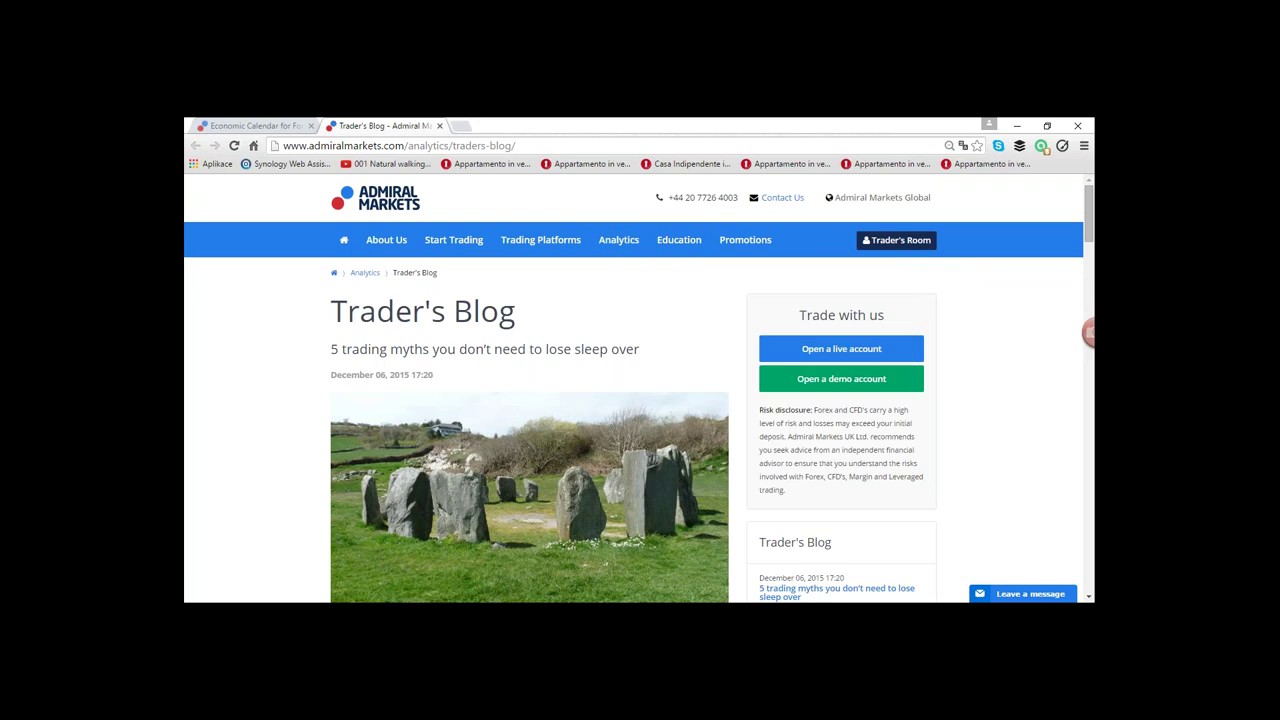
- Show the MetaTrader 4 Supreme Edition page, with a brief return to the Trader's Blog
{"action": "left_click", "coordinate": [465, 125]}
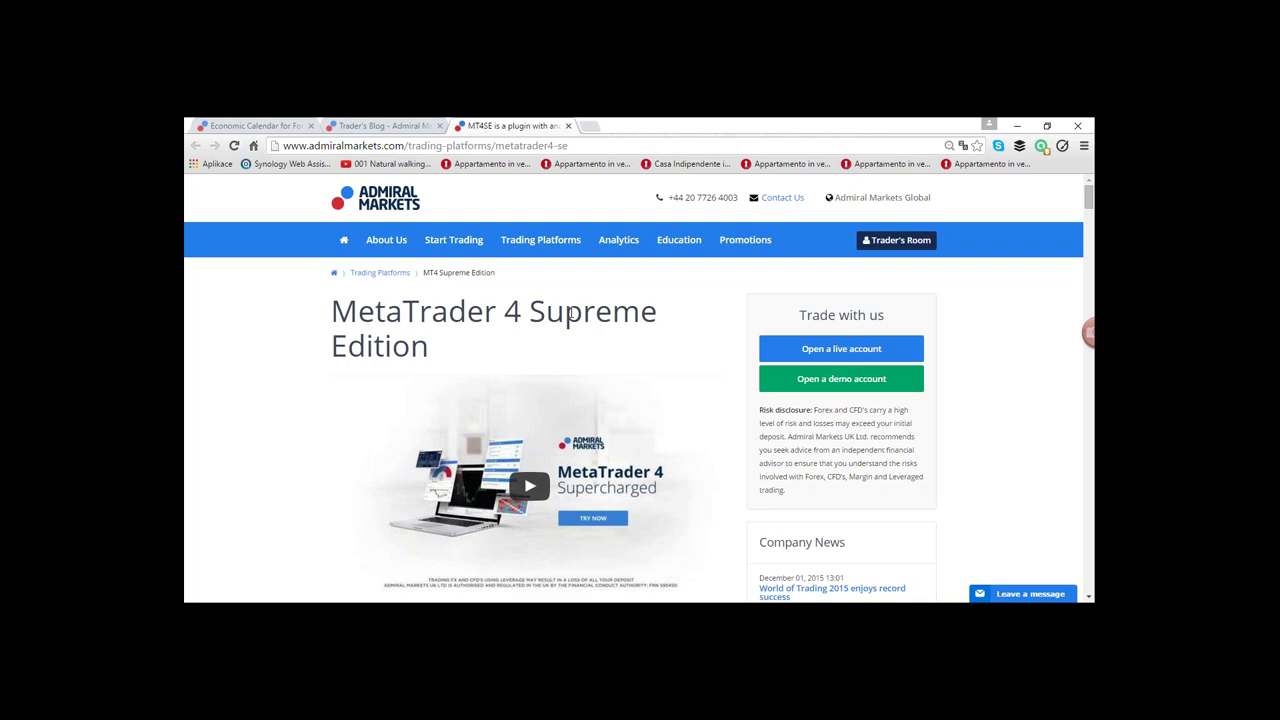
{"action": "key", "text": "ctrl+shift+Tab"}
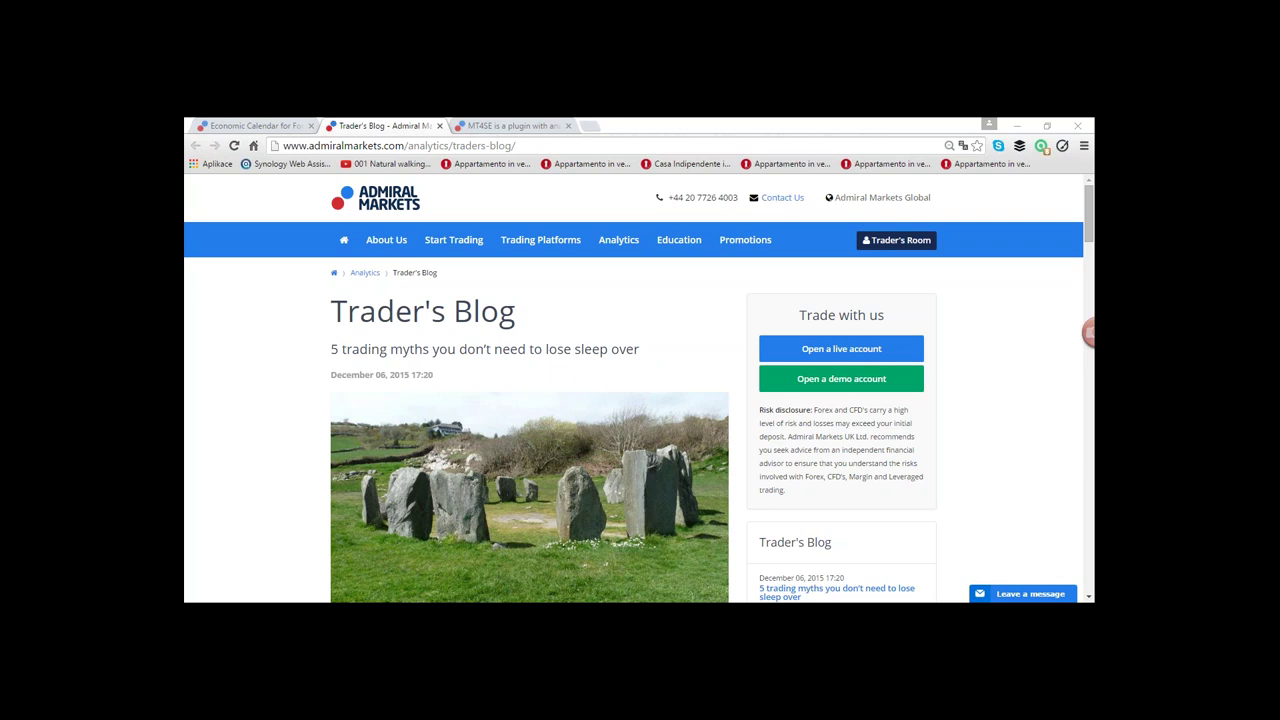
{"action": "key", "text": "ctrl+Tab"}
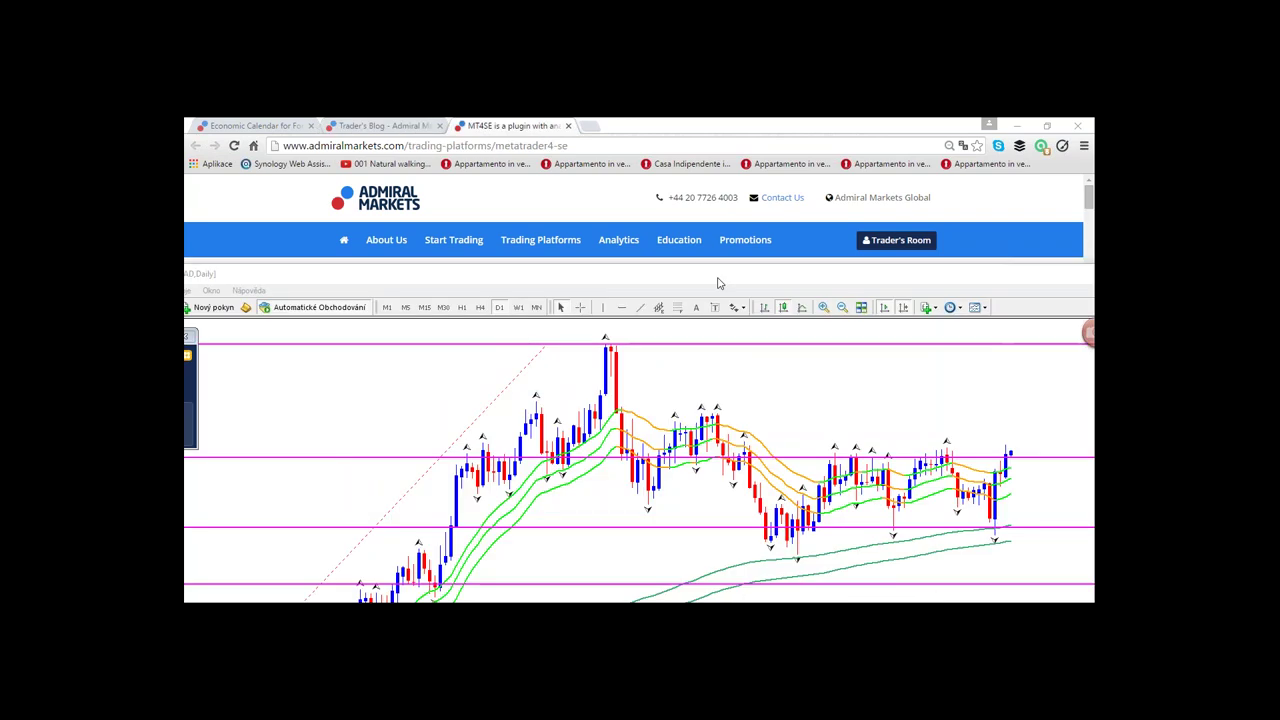
- Bring the MetaTrader window with the GBPCAD daily chart into view over the browser and maximize it
{"action": "left_click_drag", "start_coordinate": [652, 276], "coordinate": [1279, 282]}
{"action": "left_click_drag", "start_coordinate": [1140, 276], "coordinate": [591, 383]}
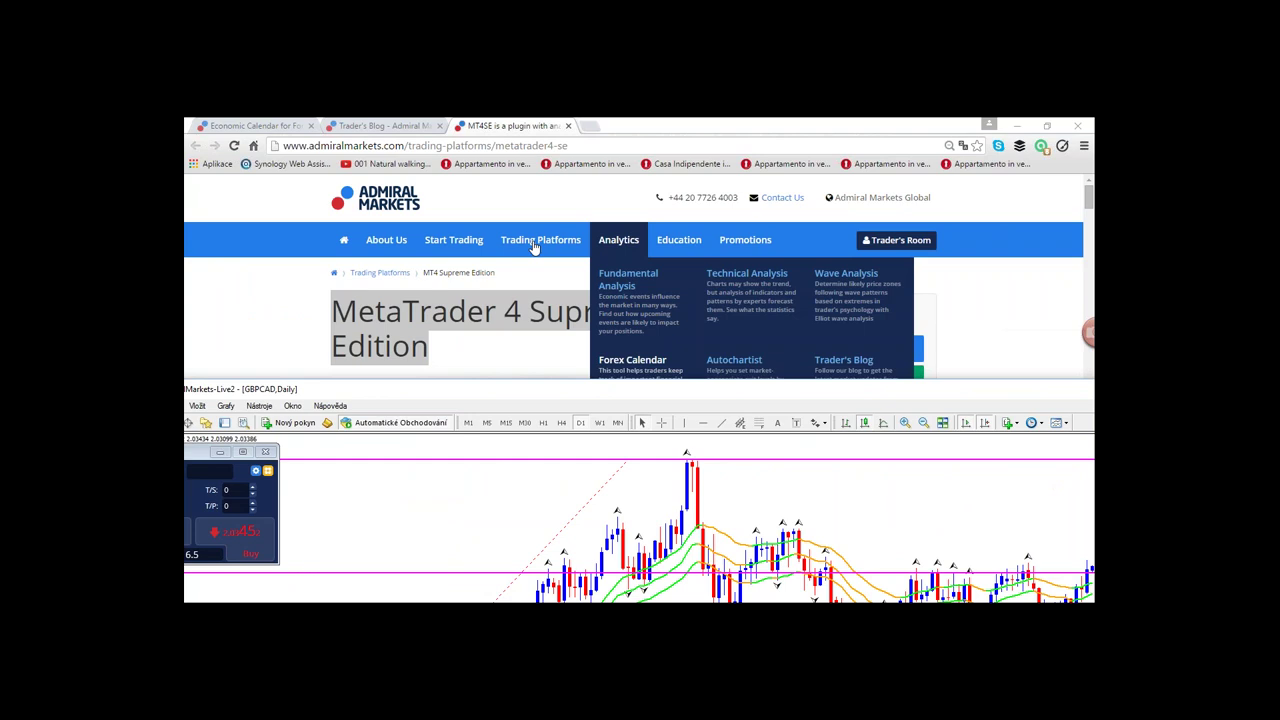
{"action": "left_click_drag", "start_coordinate": [655, 396], "coordinate": [637, 354]}
{"action": "double_click", "coordinate": [637, 354]}
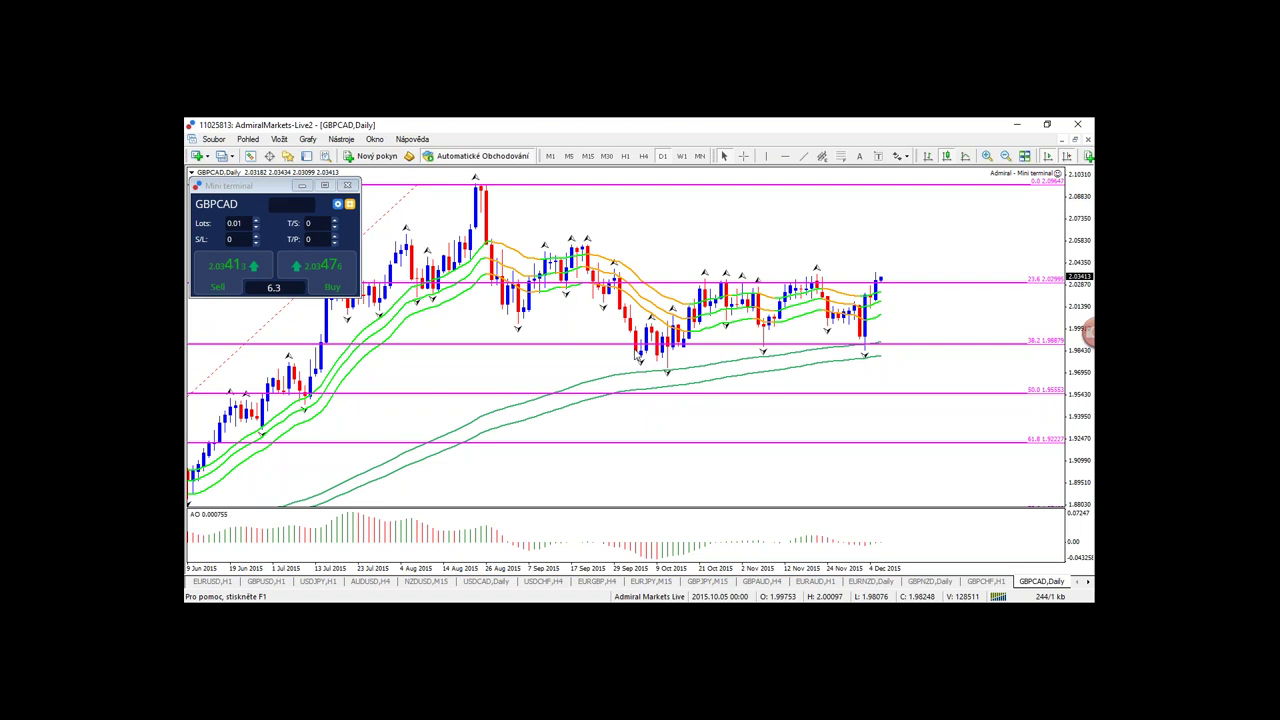
- Switch to the EURUSD H1 chart and extend its two descending cyan channel lines past the latest candles
{"action": "left_click", "coordinate": [230, 584]}
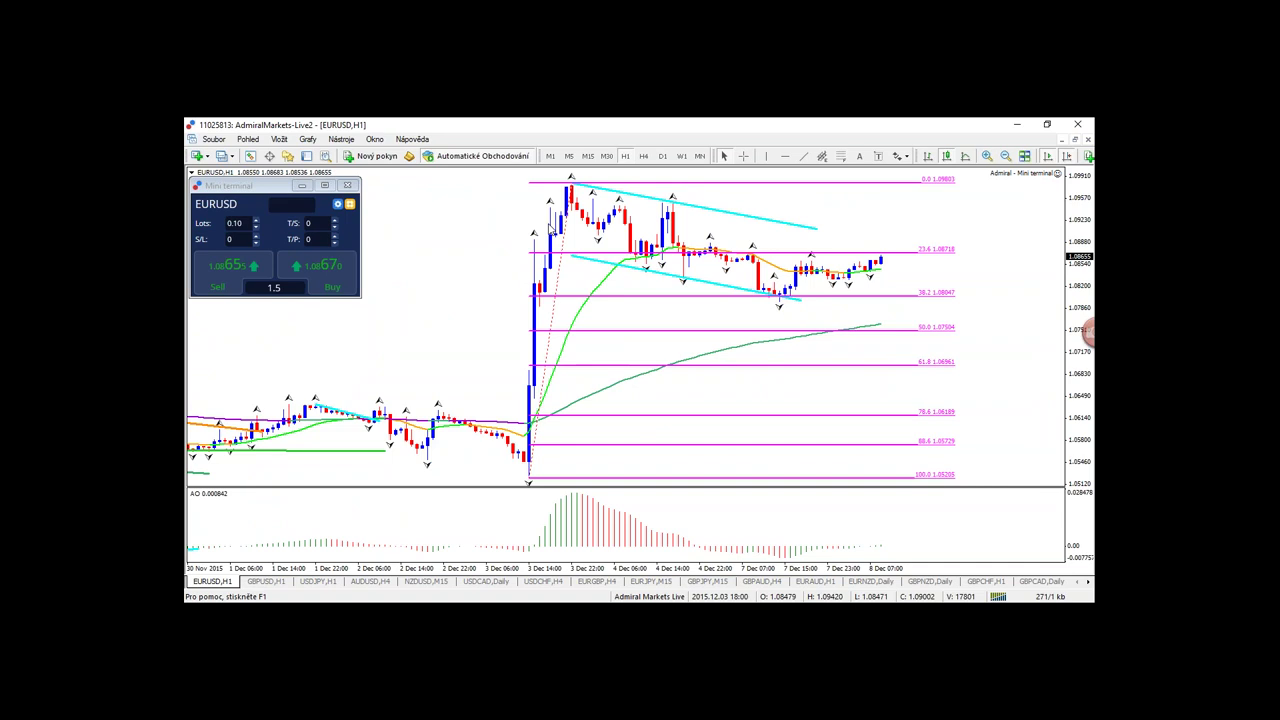
{"action": "type", "text": "h4"}
{"action": "key", "text": "Return"}
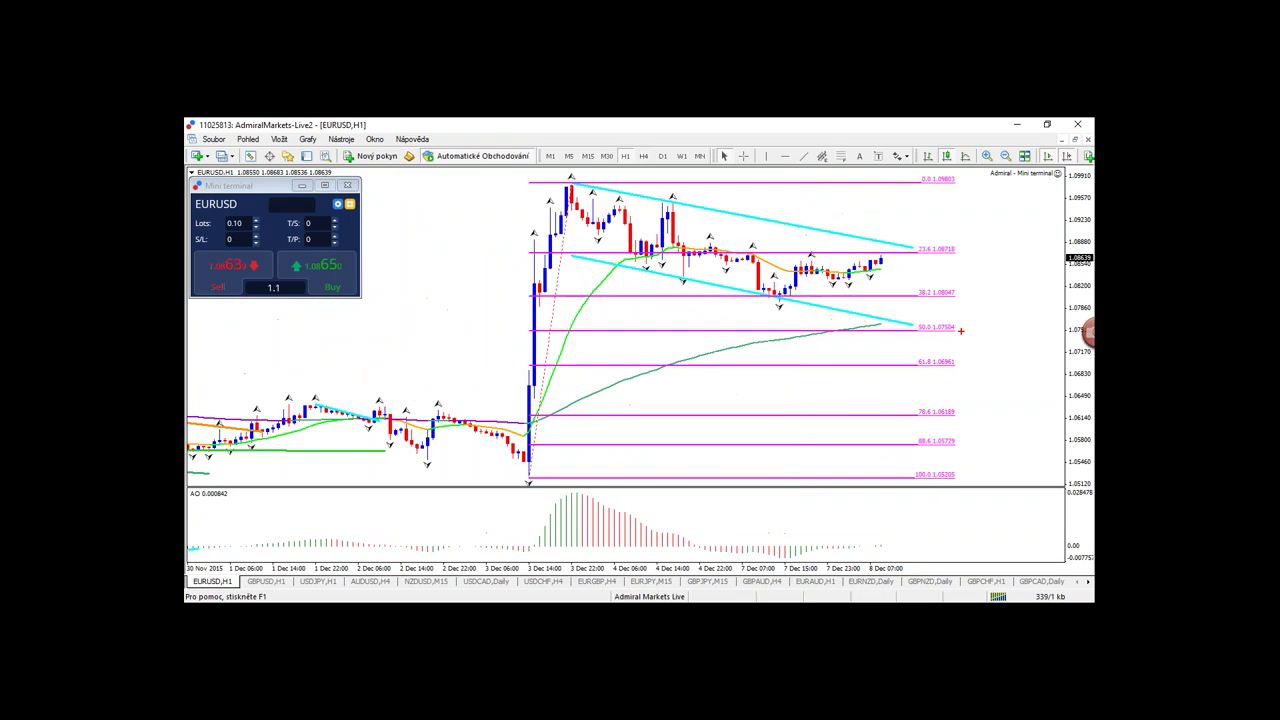
- Annotate a stepped red bearish path, blue boxes on the 61.8, 78.6 and 88.6 Fibonacci levels, and a blue oval around the zone below 50.0
{"action": "mouse_move", "coordinate": [960, 330]}
{"action": "left_mouse_down"}
{"action": "mouse_move", "coordinate": [964, 364]}
{"action": "mouse_move", "coordinate": [990, 360]}
{"action": "mouse_move", "coordinate": [1016, 406]}
{"action": "mouse_move", "coordinate": [1048, 410]}
{"action": "mouse_move", "coordinate": [1056, 440]}
{"action": "left_mouse_up"}
{"action": "mouse_move", "coordinate": [918, 441]}
{"action": "left_mouse_down"}
{"action": "mouse_move", "coordinate": [965, 447]}
{"action": "mouse_move", "coordinate": [914, 437]}
{"action": "mouse_move", "coordinate": [932, 419]}
{"action": "mouse_move", "coordinate": [912, 408]}
{"action": "mouse_move", "coordinate": [912, 420]}
{"action": "left_mouse_up"}
{"action": "mouse_move", "coordinate": [917, 368]}
{"action": "left_mouse_down"}
{"action": "mouse_move", "coordinate": [970, 364]}
{"action": "mouse_move", "coordinate": [902, 356]}
{"action": "mouse_move", "coordinate": [903, 370]}
{"action": "left_mouse_up"}
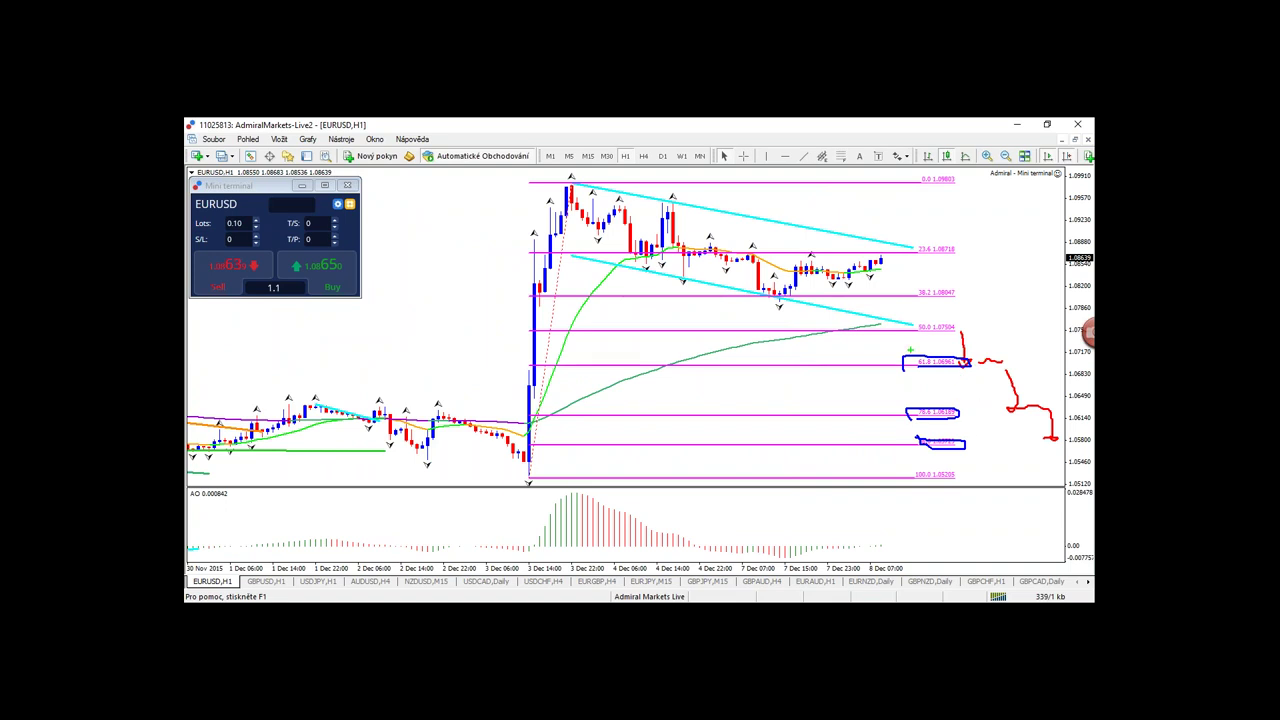
{"action": "mouse_move", "coordinate": [848, 344]}
{"action": "left_mouse_down"}
{"action": "mouse_move", "coordinate": [832, 342]}
{"action": "mouse_move", "coordinate": [814, 462]}
{"action": "mouse_move", "coordinate": [866, 422]}
{"action": "mouse_move", "coordinate": [848, 358]}
{"action": "mouse_move", "coordinate": [812, 336]}
{"action": "left_mouse_up"}
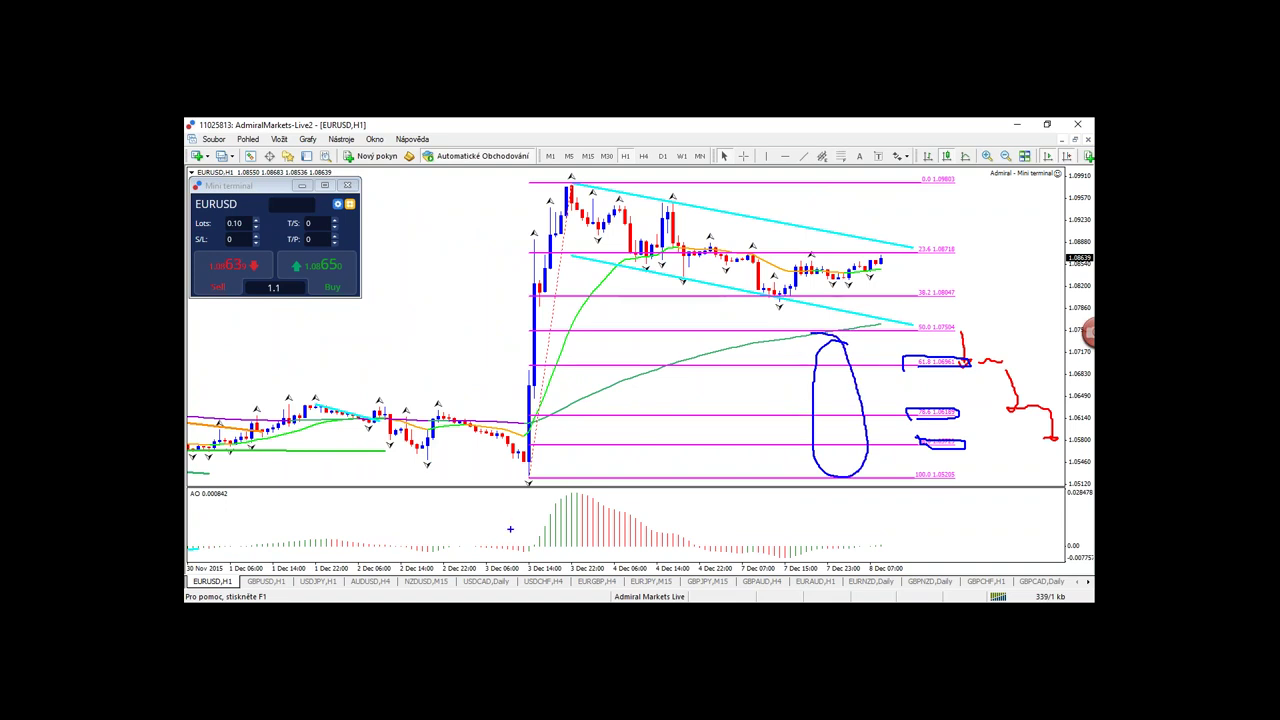
- Underline the price low and AO baseline in red, add two downward arrows, and circle the recent AO area
{"action": "left_click_drag", "start_coordinate": [474, 481], "coordinate": [600, 481]}
{"action": "left_click_drag", "start_coordinate": [464, 550], "coordinate": [650, 550]}
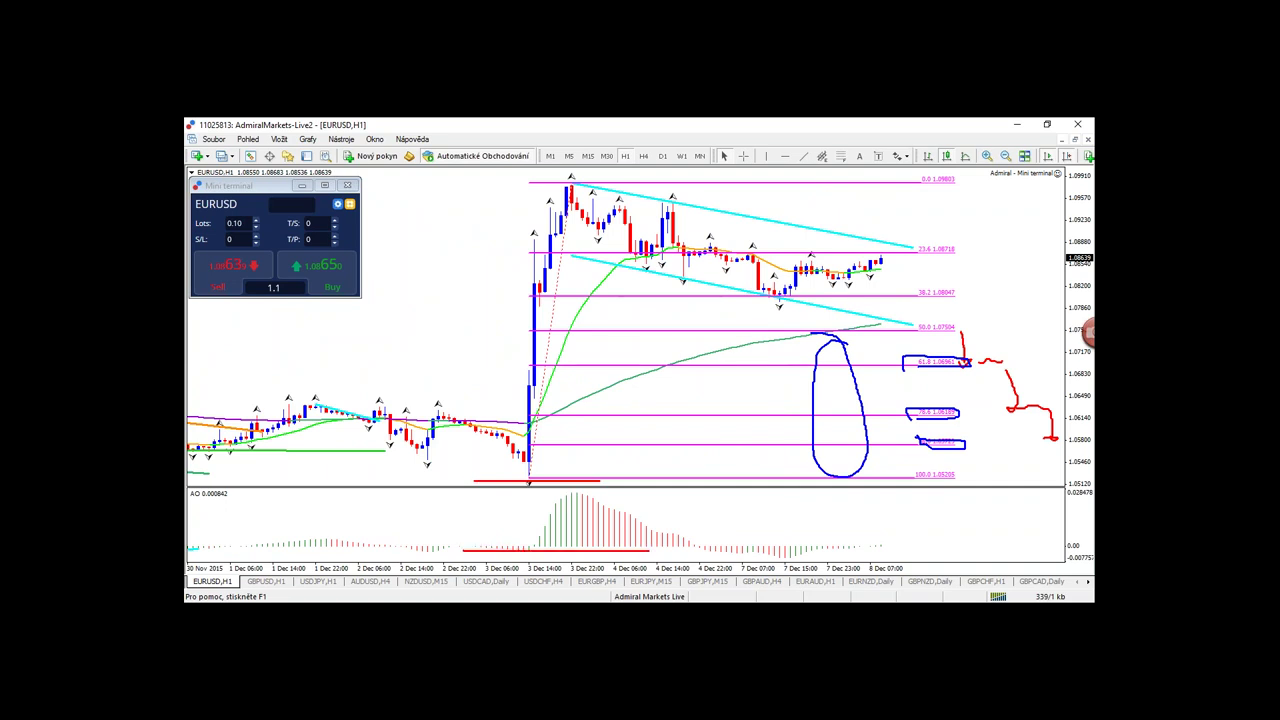
{"action": "mouse_move", "coordinate": [798, 483]}
{"action": "left_mouse_down"}
{"action": "mouse_move", "coordinate": [800, 546]}
{"action": "mouse_move", "coordinate": [828, 531]}
{"action": "mouse_move", "coordinate": [878, 584]}
{"action": "mouse_move", "coordinate": [894, 569]}
{"action": "left_mouse_up"}
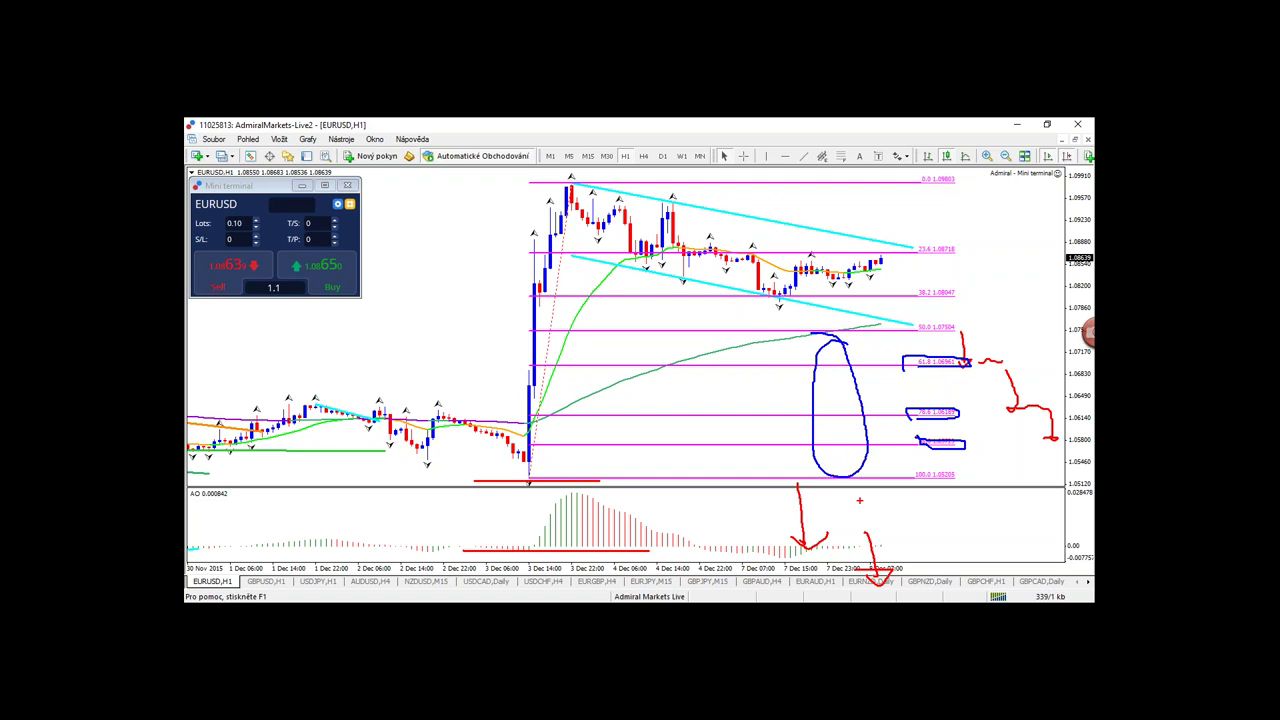
{"action": "mouse_move", "coordinate": [940, 502]}
{"action": "left_mouse_down"}
{"action": "mouse_move", "coordinate": [734, 484]}
{"action": "mouse_move", "coordinate": [776, 602]}
{"action": "mouse_move", "coordinate": [900, 486]}
{"action": "left_mouse_up"}
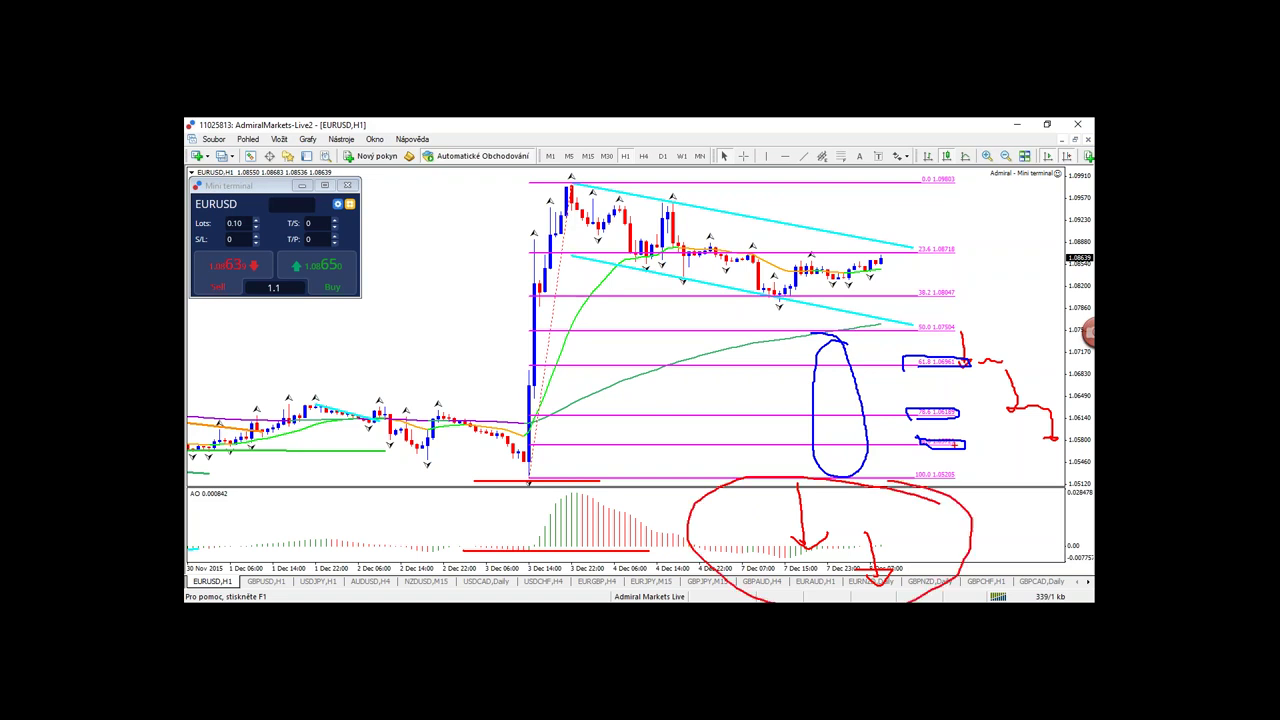
- Draw a red arrow and small marker near the 50.0 level and a red box between the 61.8 and 78.6 levels
{"action": "left_click_drag", "start_coordinate": [1015, 342], "coordinate": [1062, 288]}
{"action": "mouse_move", "coordinate": [1016, 330]}
{"action": "left_mouse_down"}
{"action": "mouse_move", "coordinate": [1034, 346]}
{"action": "mouse_move", "coordinate": [1012, 330]}
{"action": "left_mouse_up"}
{"action": "mouse_move", "coordinate": [746, 370]}
{"action": "left_mouse_down"}
{"action": "mouse_move", "coordinate": [744, 414]}
{"action": "mouse_move", "coordinate": [773, 378]}
{"action": "mouse_move", "coordinate": [753, 367]}
{"action": "mouse_move", "coordinate": [750, 421]}
{"action": "mouse_move", "coordinate": [778, 421]}
{"action": "mouse_move", "coordinate": [745, 371]}
{"action": "left_mouse_up"}
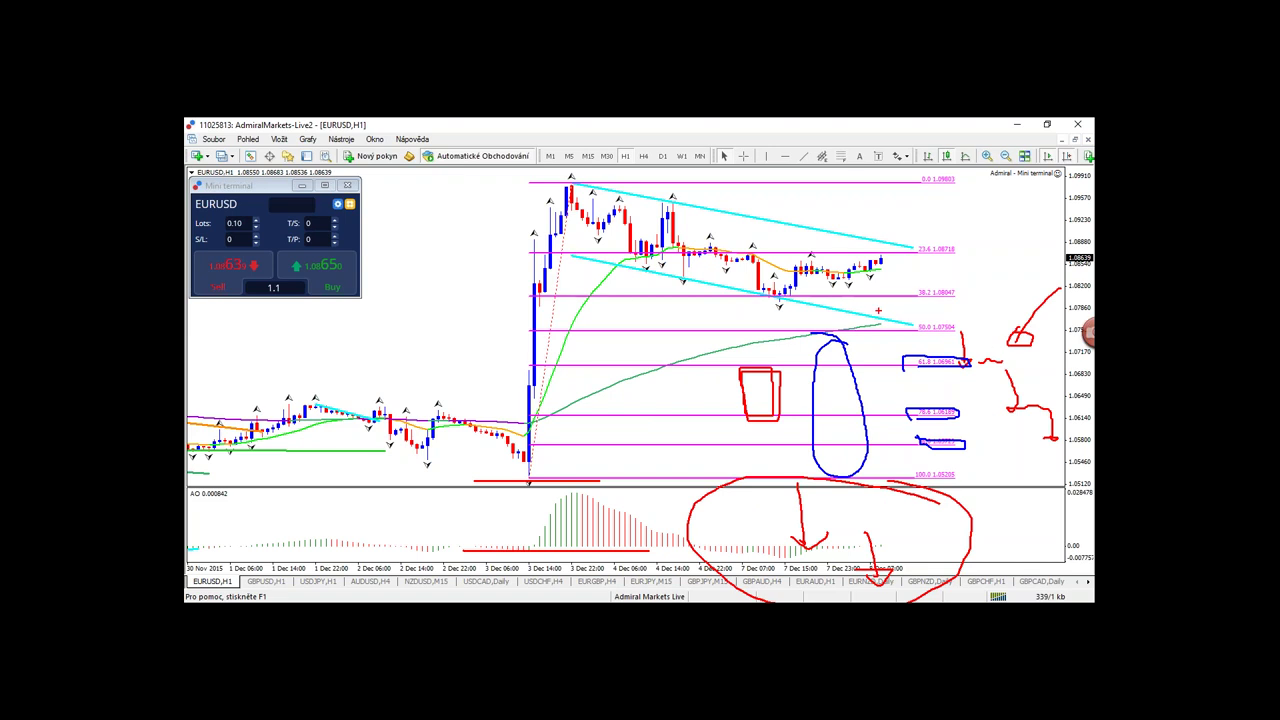
- Circle the 38.2 and 50.0 levels in green, trace the upper channel line in red, and erase all annotations
{"action": "mouse_move", "coordinate": [965, 293]}
{"action": "left_mouse_down"}
{"action": "mouse_move", "coordinate": [879, 284]}
{"action": "mouse_move", "coordinate": [962, 326]}
{"action": "mouse_move", "coordinate": [880, 350]}
{"action": "mouse_move", "coordinate": [946, 318]}
{"action": "left_mouse_up"}
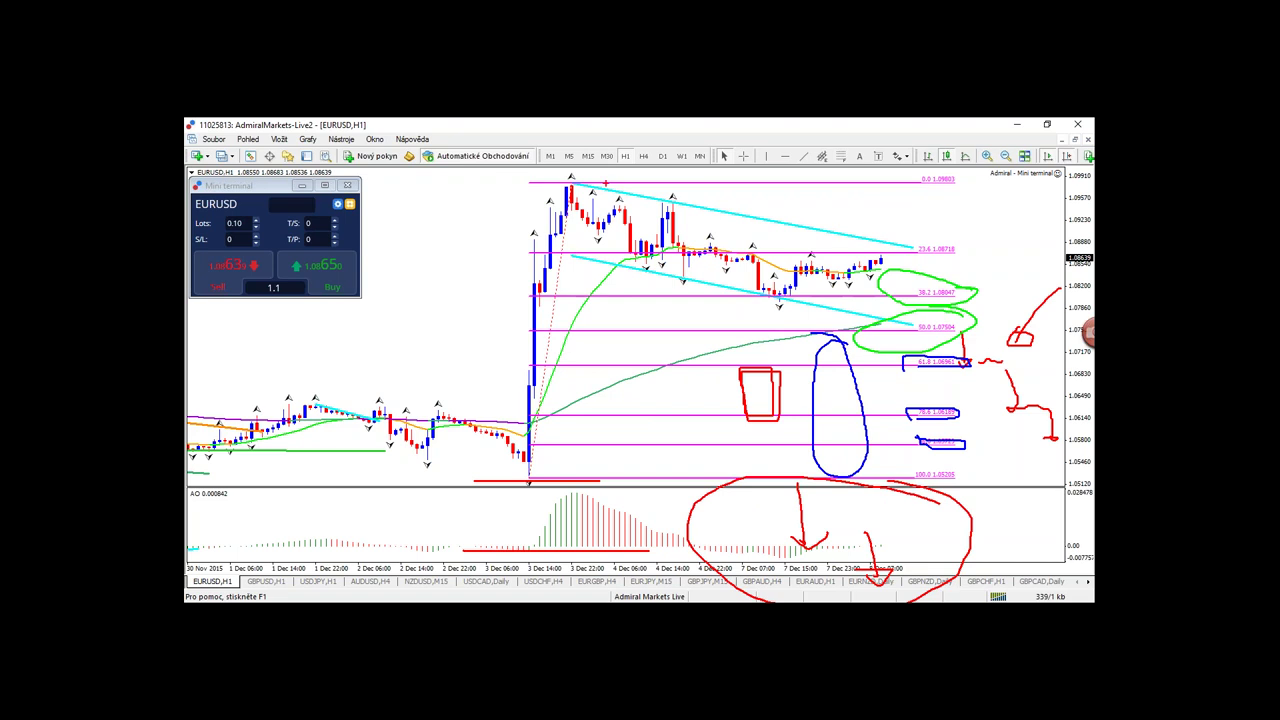
{"action": "mouse_move", "coordinate": [574, 182]}
{"action": "left_mouse_down"}
{"action": "mouse_move", "coordinate": [940, 253]}
{"action": "mouse_move", "coordinate": [873, 242]}
{"action": "mouse_move", "coordinate": [893, 249]}
{"action": "left_mouse_up"}
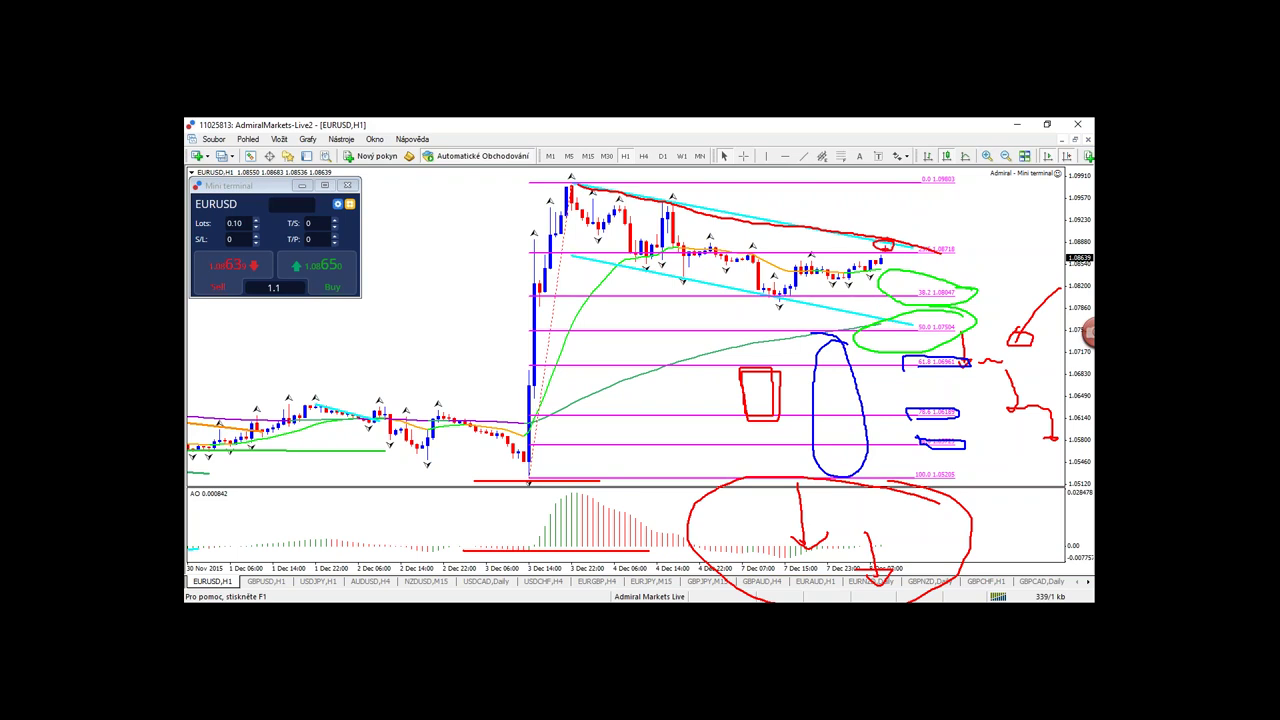
{"action": "mouse_move", "coordinate": [898, 249]}
{"action": "left_mouse_down"}
{"action": "mouse_move", "coordinate": [907, 263]}
{"action": "mouse_move", "coordinate": [937, 208]}
{"action": "mouse_move", "coordinate": [945, 221]}
{"action": "left_mouse_up"}
{"action": "key", "text": "e"}
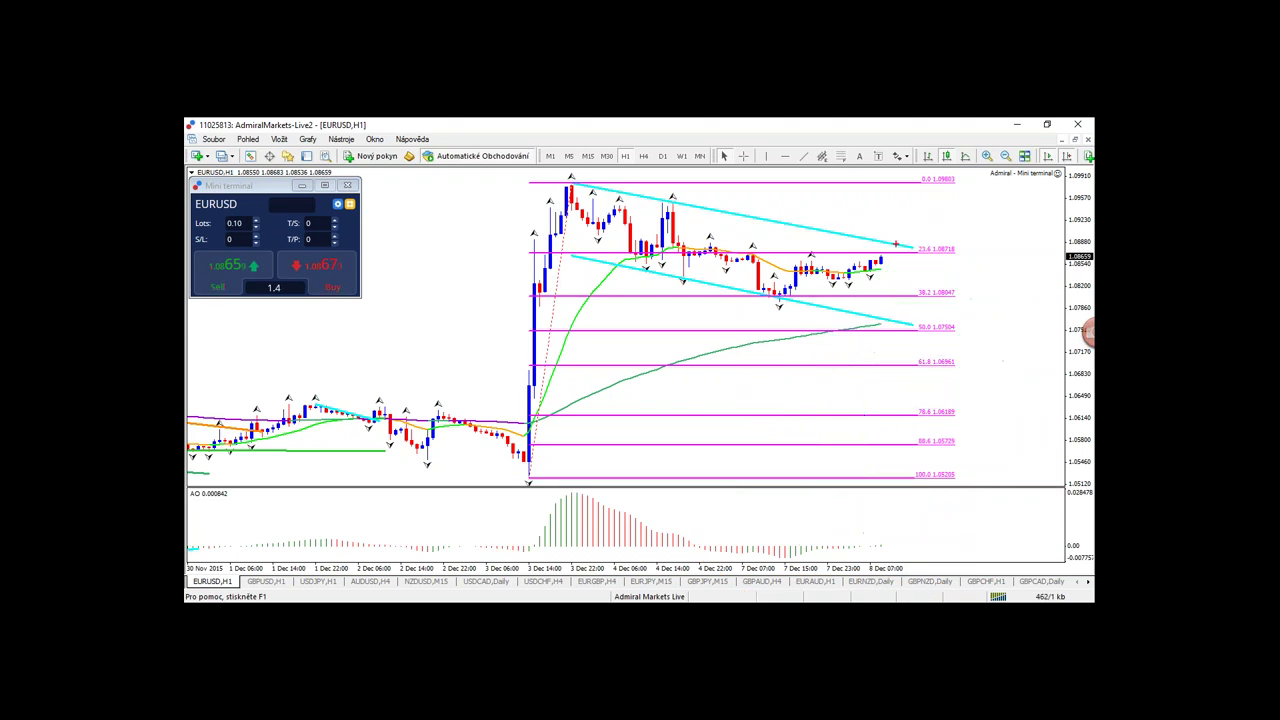
- Sketch the bullish channel breakout, a green zone and a blue extension of the lower channel line, and clear the drawings
{"action": "mouse_move", "coordinate": [888, 242]}
{"action": "left_mouse_down"}
{"action": "mouse_move", "coordinate": [906, 263]}
{"action": "mouse_move", "coordinate": [950, 226]}
{"action": "mouse_move", "coordinate": [911, 226]}
{"action": "mouse_move", "coordinate": [913, 241]}
{"action": "left_mouse_up"}
{"action": "mouse_move", "coordinate": [979, 295]}
{"action": "left_mouse_down"}
{"action": "mouse_move", "coordinate": [990, 362]}
{"action": "mouse_move", "coordinate": [997, 290]}
{"action": "left_mouse_up"}
{"action": "left_click_drag", "start_coordinate": [928, 326], "coordinate": [1020, 352]}
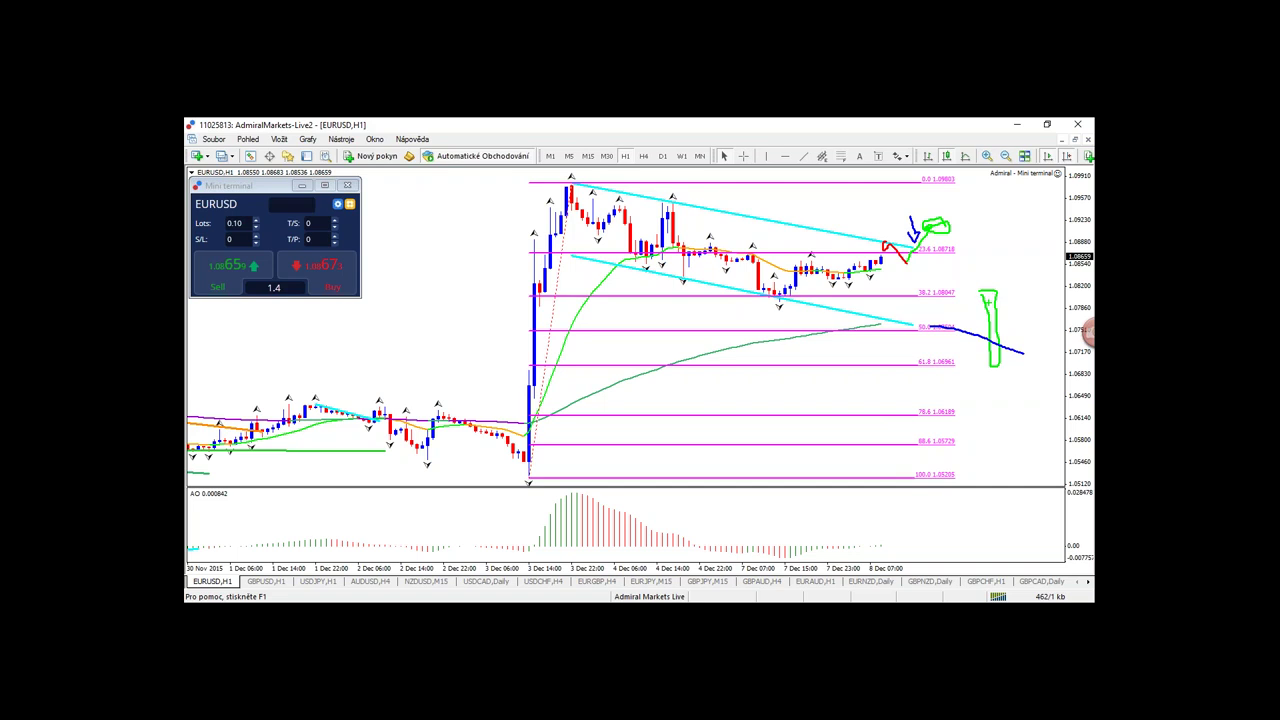
{"action": "left_click_drag", "start_coordinate": [988, 291], "coordinate": [988, 278]}
{"action": "key", "text": "Escape"}
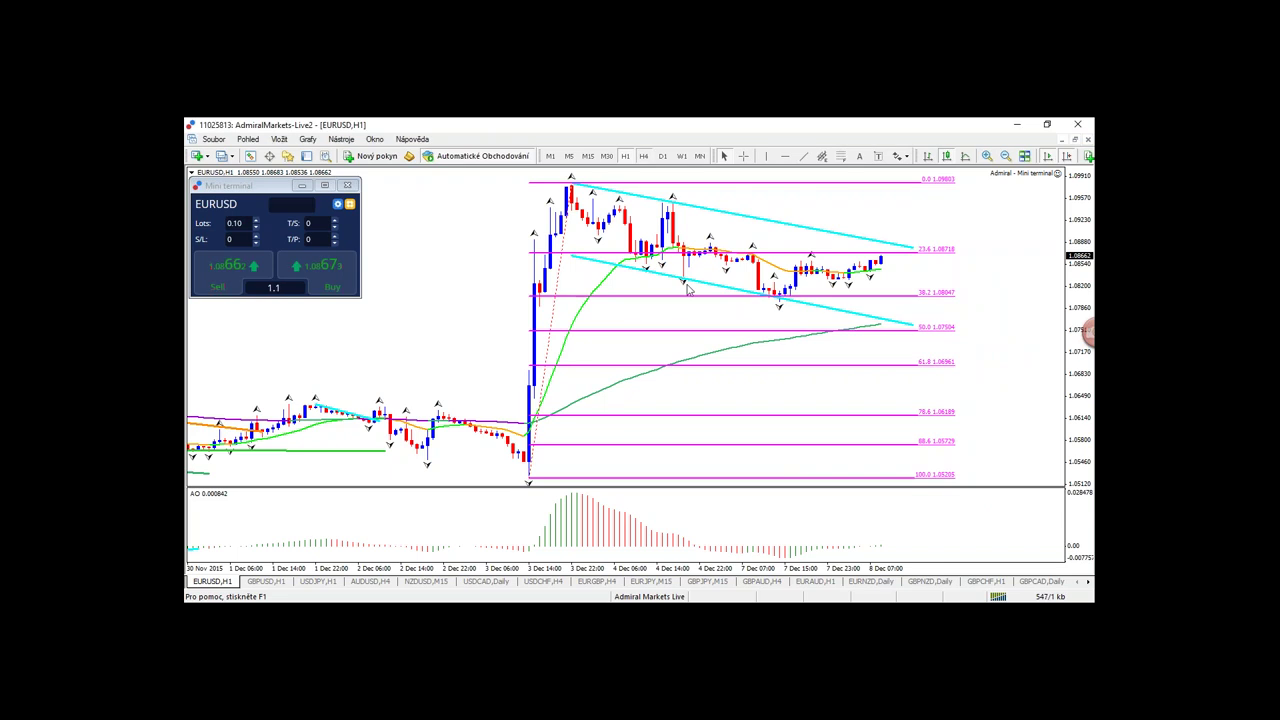
- View EURUSD on the H4 and weekly timeframes and return to H4
{"action": "left_click", "coordinate": [644, 156]}
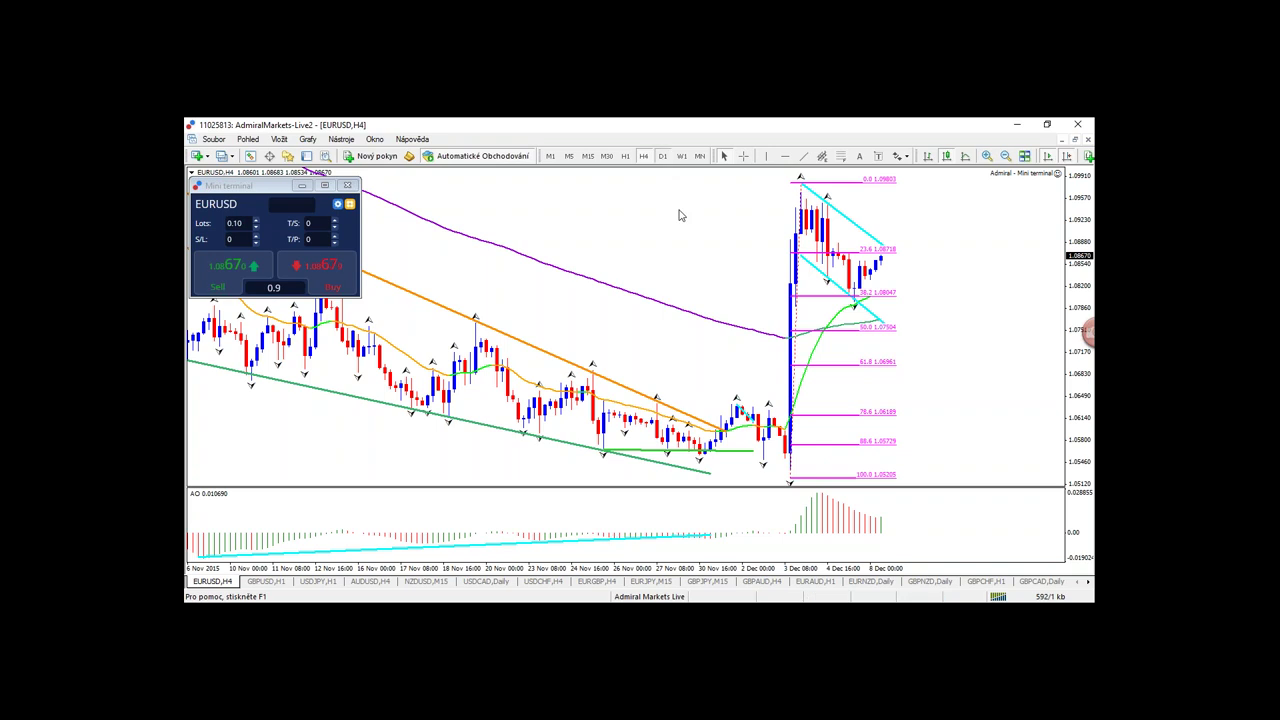
{"action": "left_click", "coordinate": [662, 156]}
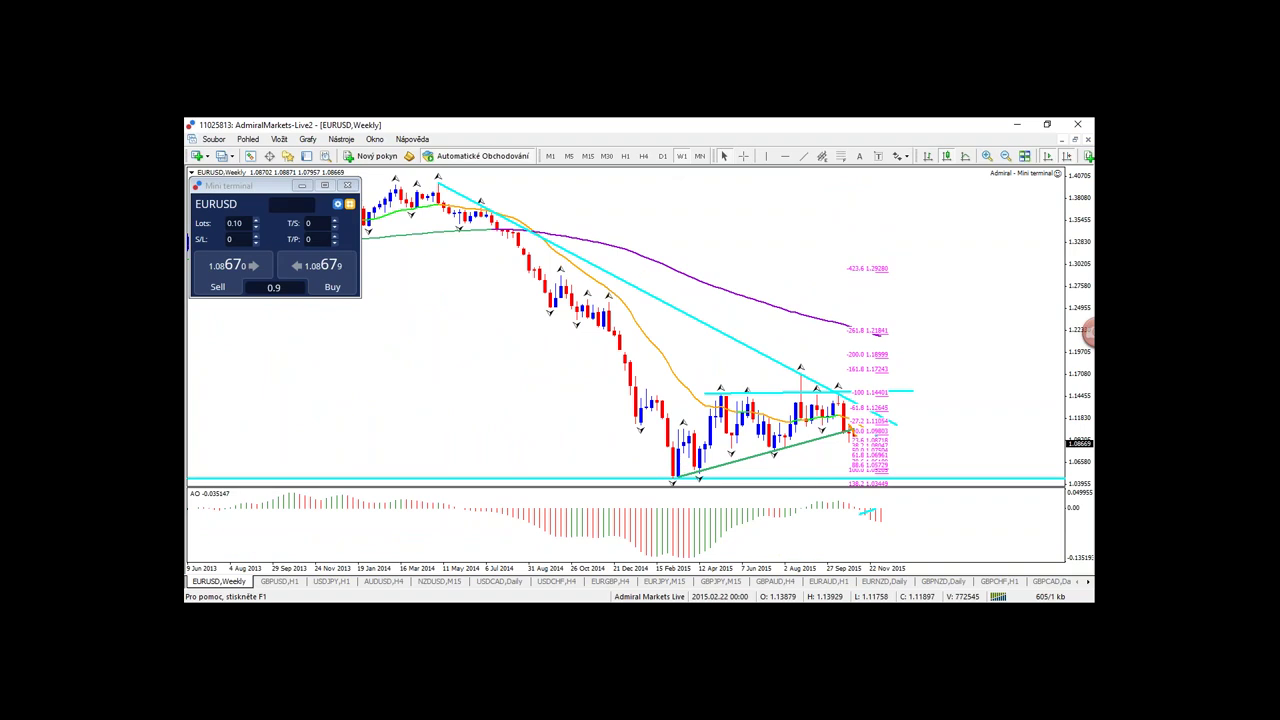
{"action": "left_click", "coordinate": [643, 157]}
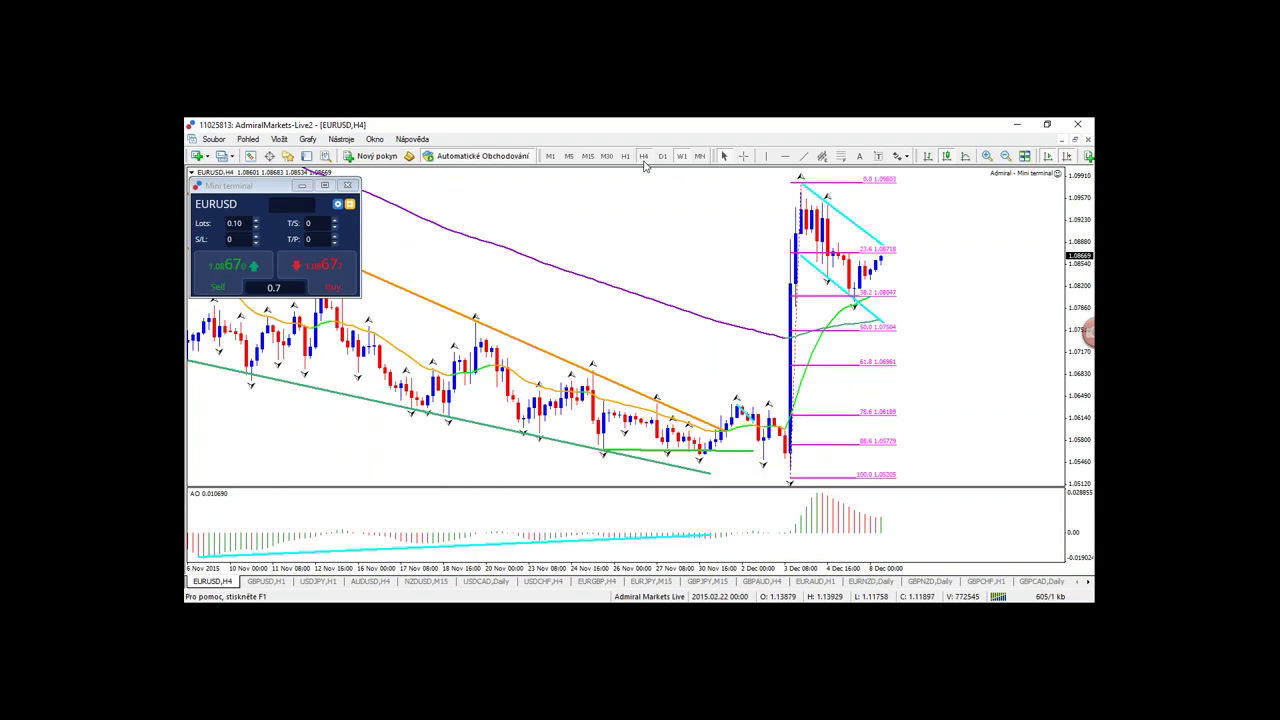
- Trace the EURUSD swings inside the H4 channel in green, clear the drawing, and switch the chart to the daily timeframe
{"action": "mouse_move", "coordinate": [802, 195]}
{"action": "left_mouse_down"}
{"action": "mouse_move", "coordinate": [860, 286]}
{"action": "mouse_move", "coordinate": [898, 306]}
{"action": "left_mouse_up"}
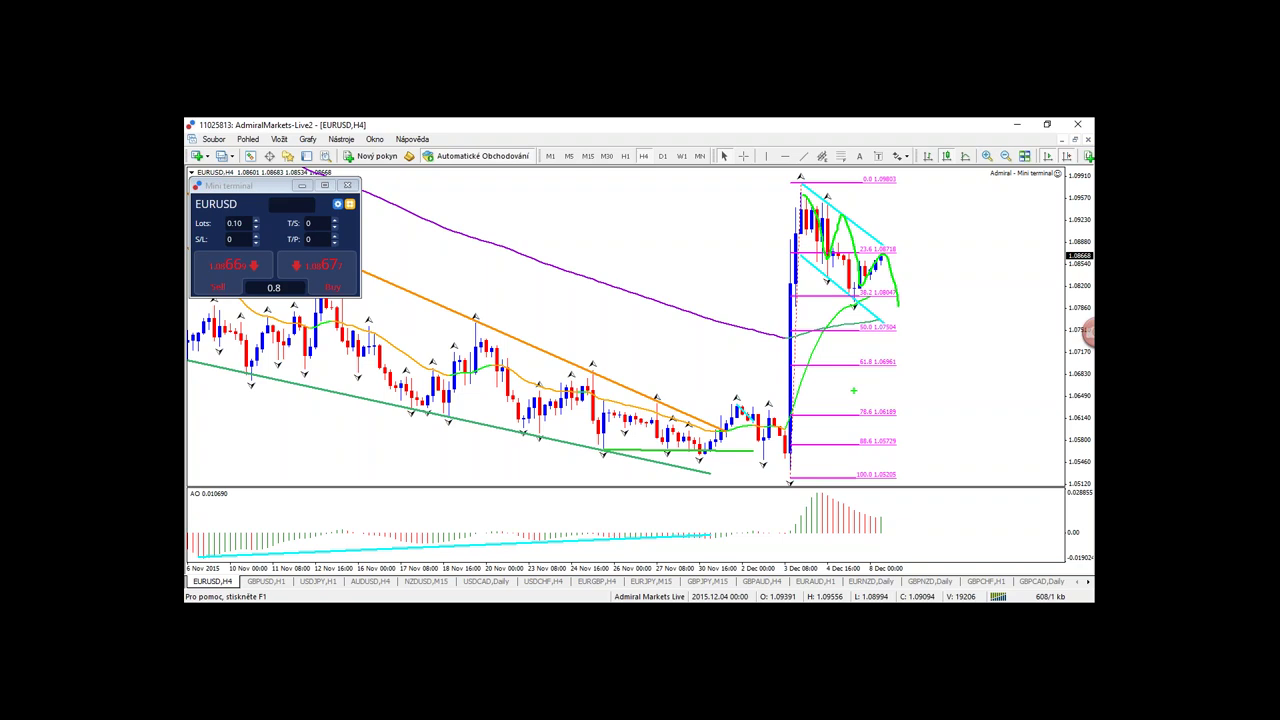
{"action": "key", "text": "Escape"}
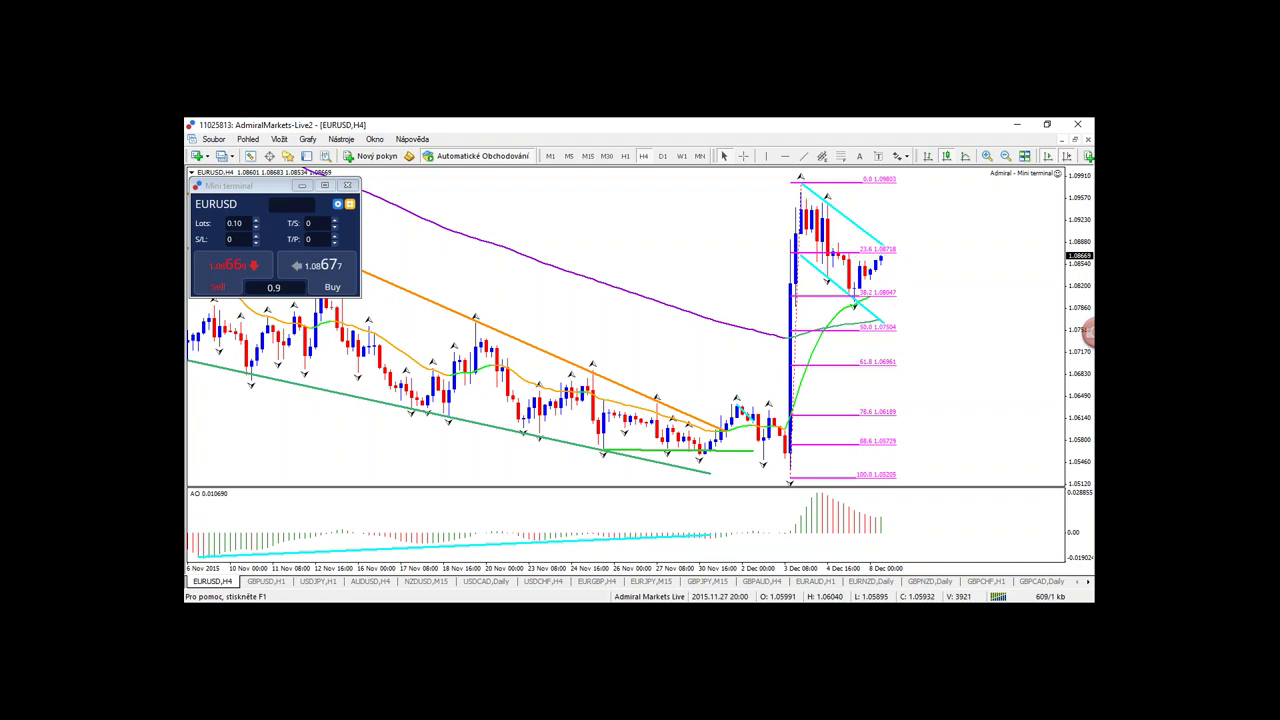
{"action": "left_click", "coordinate": [662, 157]}
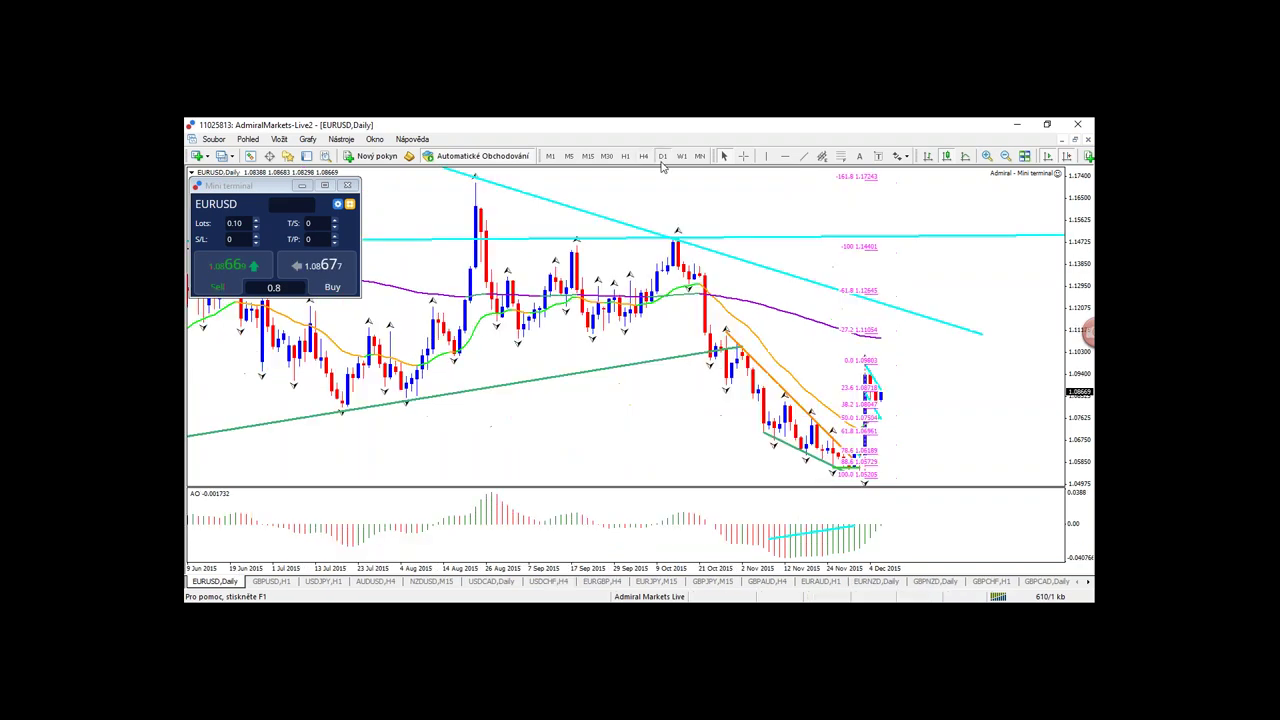
- Circle in green the area near the end of the descending trendline on the daily chart, and clear the drawing
{"action": "key", "text": "ctrl+2"}
{"action": "mouse_move", "coordinate": [937, 326]}
{"action": "left_mouse_down"}
{"action": "mouse_move", "coordinate": [926, 320]}
{"action": "mouse_move", "coordinate": [946, 333]}
{"action": "mouse_move", "coordinate": [935, 320]}
{"action": "left_mouse_up"}
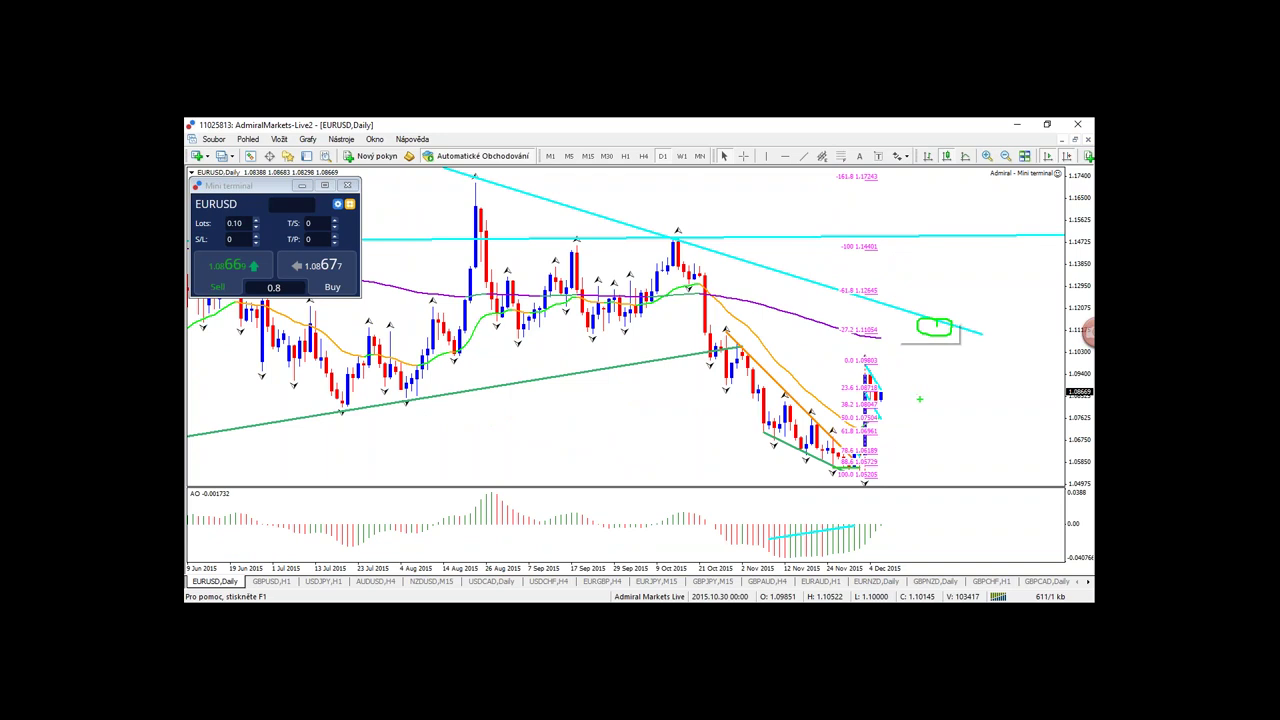
{"action": "key", "text": "Escape"}
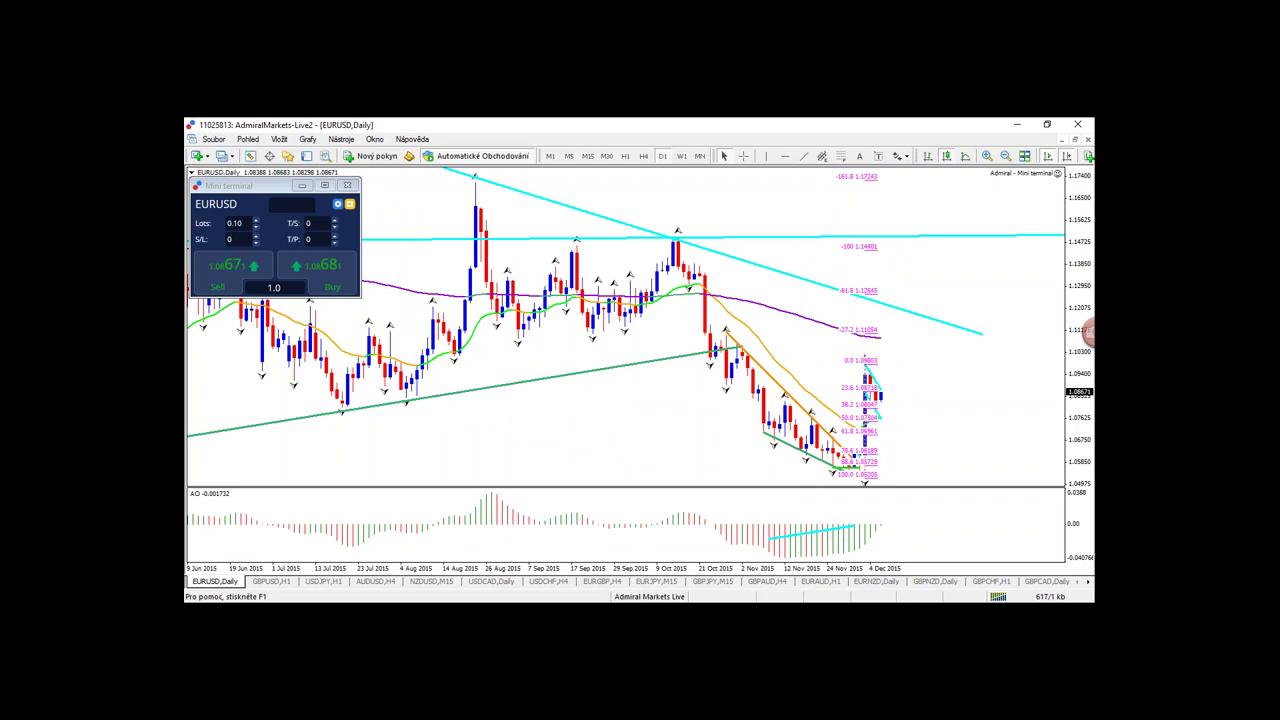
- On the H1 chart, sketch a blue channel breakout arrow and a green zigzag with wave letters, and clear the drawings
{"action": "left_click", "coordinate": [625, 156]}
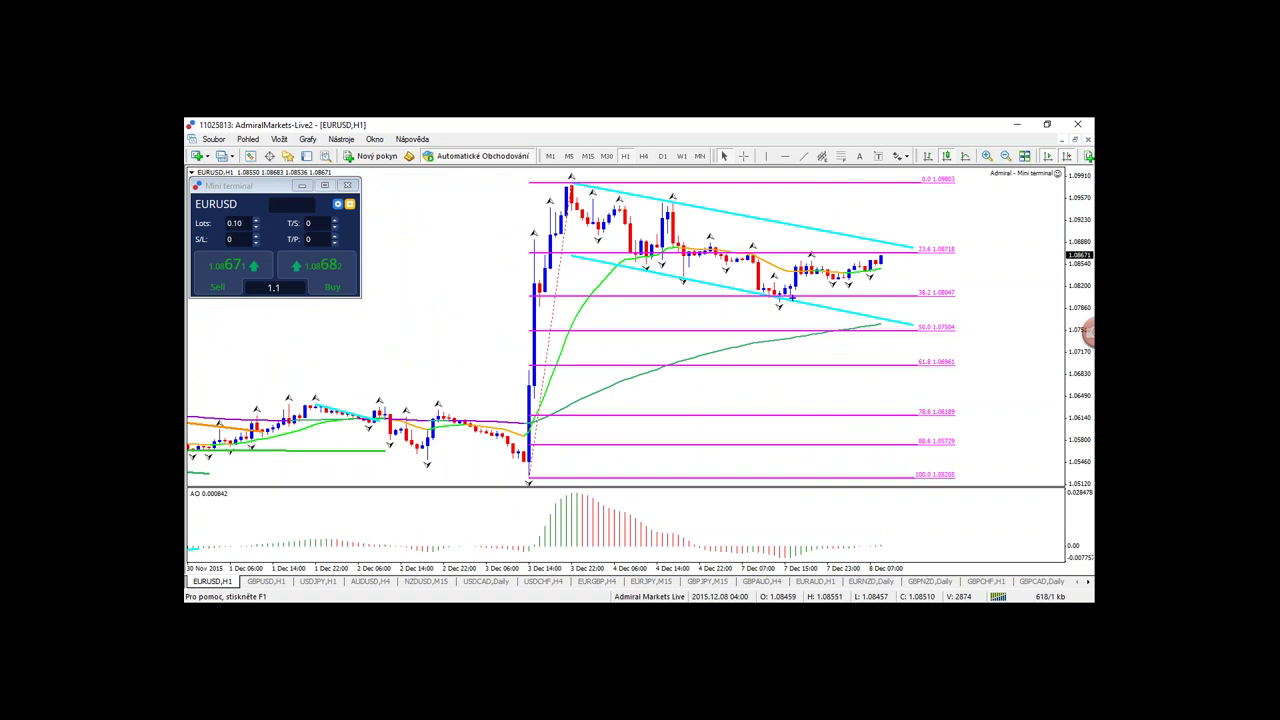
{"action": "mouse_move", "coordinate": [897, 240]}
{"action": "left_mouse_down"}
{"action": "mouse_move", "coordinate": [937, 198]}
{"action": "mouse_move", "coordinate": [922, 208]}
{"action": "mouse_move", "coordinate": [958, 212]}
{"action": "left_mouse_up"}
{"action": "mouse_move", "coordinate": [452, 452]}
{"action": "left_mouse_down"}
{"action": "mouse_move", "coordinate": [536, 196]}
{"action": "mouse_move", "coordinate": [810, 300]}
{"action": "mouse_move", "coordinate": [858, 180]}
{"action": "mouse_move", "coordinate": [872, 212]}
{"action": "left_mouse_up"}
{"action": "mouse_move", "coordinate": [482, 211]}
{"action": "left_mouse_down"}
{"action": "mouse_move", "coordinate": [490, 168]}
{"action": "mouse_move", "coordinate": [512, 207]}
{"action": "mouse_move", "coordinate": [510, 187]}
{"action": "left_mouse_up"}
{"action": "left_click_drag", "start_coordinate": [746, 308], "coordinate": [750, 336]}
{"action": "mouse_move", "coordinate": [878, 202]}
{"action": "left_mouse_down"}
{"action": "mouse_move", "coordinate": [928, 177]}
{"action": "mouse_move", "coordinate": [942, 202]}
{"action": "left_mouse_up"}
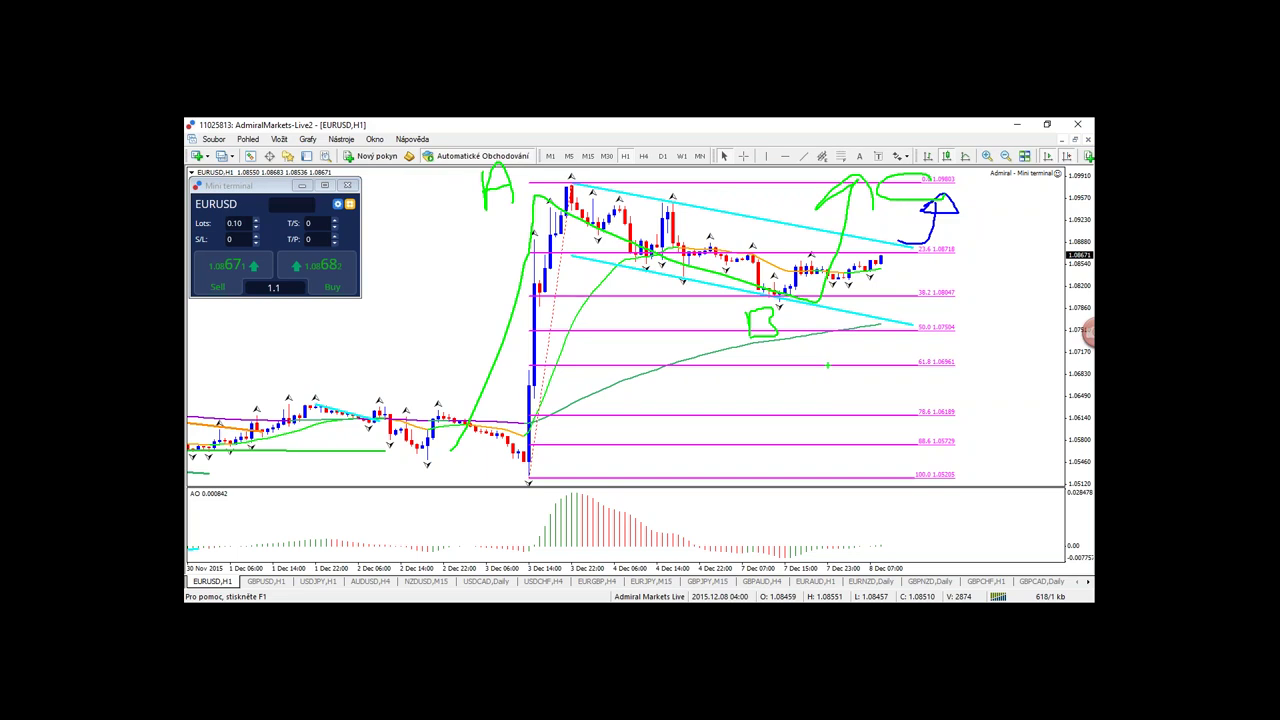
{"action": "key", "text": "Escape"}
- Box the 38.2 and 50.0 Fibonacci levels in red on the H1 chart, and erase the box
{"action": "key", "text": "ctrl+t"}
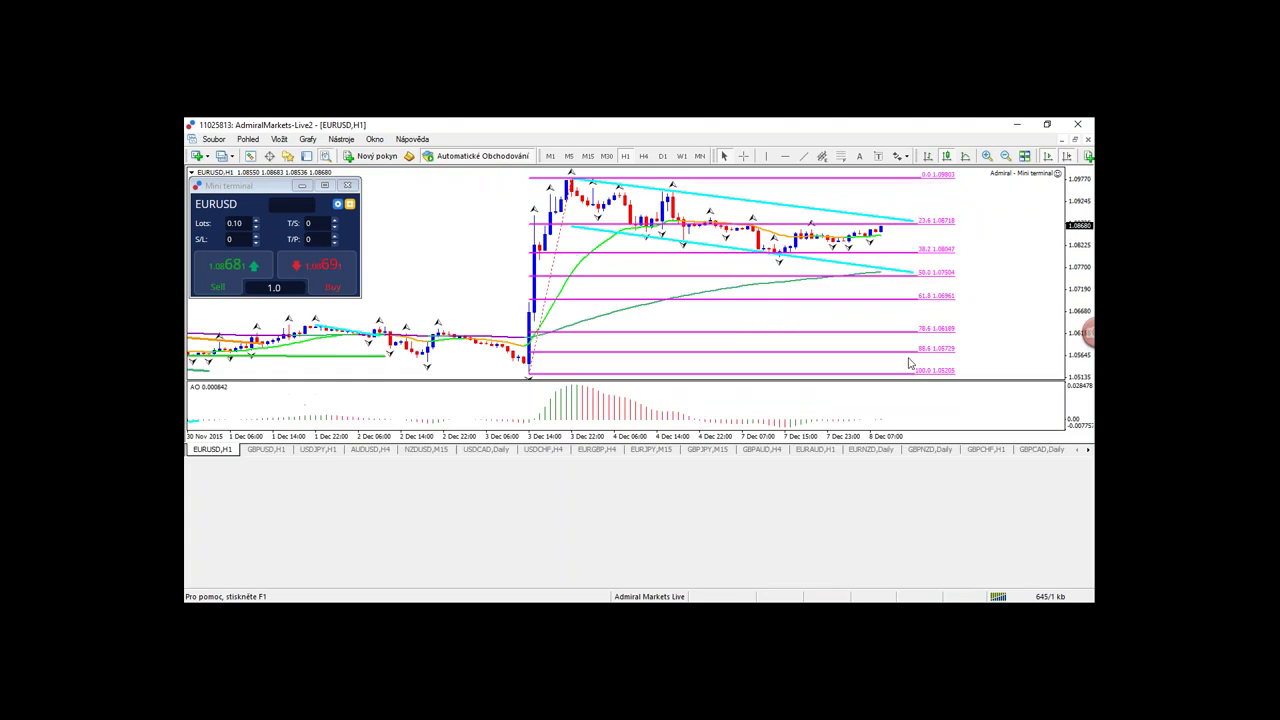
{"action": "key", "text": "ctrl+t"}
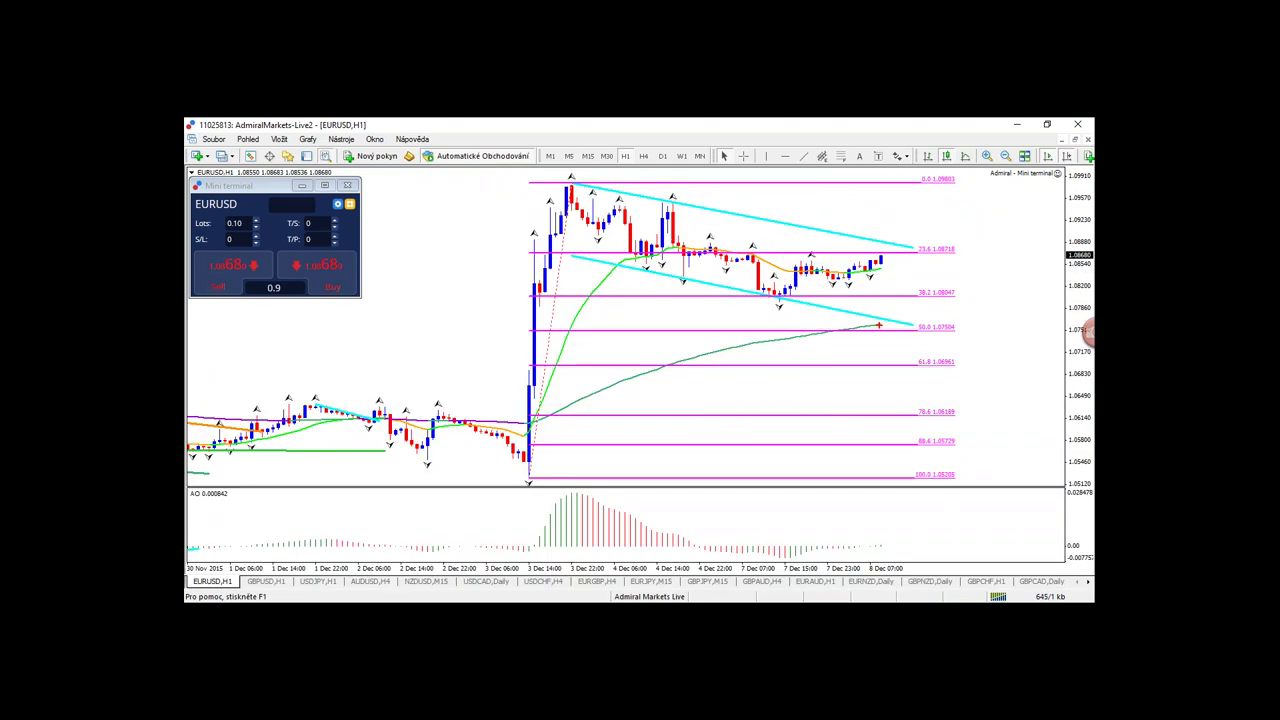
{"action": "mouse_move", "coordinate": [912, 294]}
{"action": "left_mouse_down"}
{"action": "mouse_move", "coordinate": [912, 342]}
{"action": "mouse_move", "coordinate": [979, 290]}
{"action": "mouse_move", "coordinate": [895, 287]}
{"action": "left_mouse_up"}
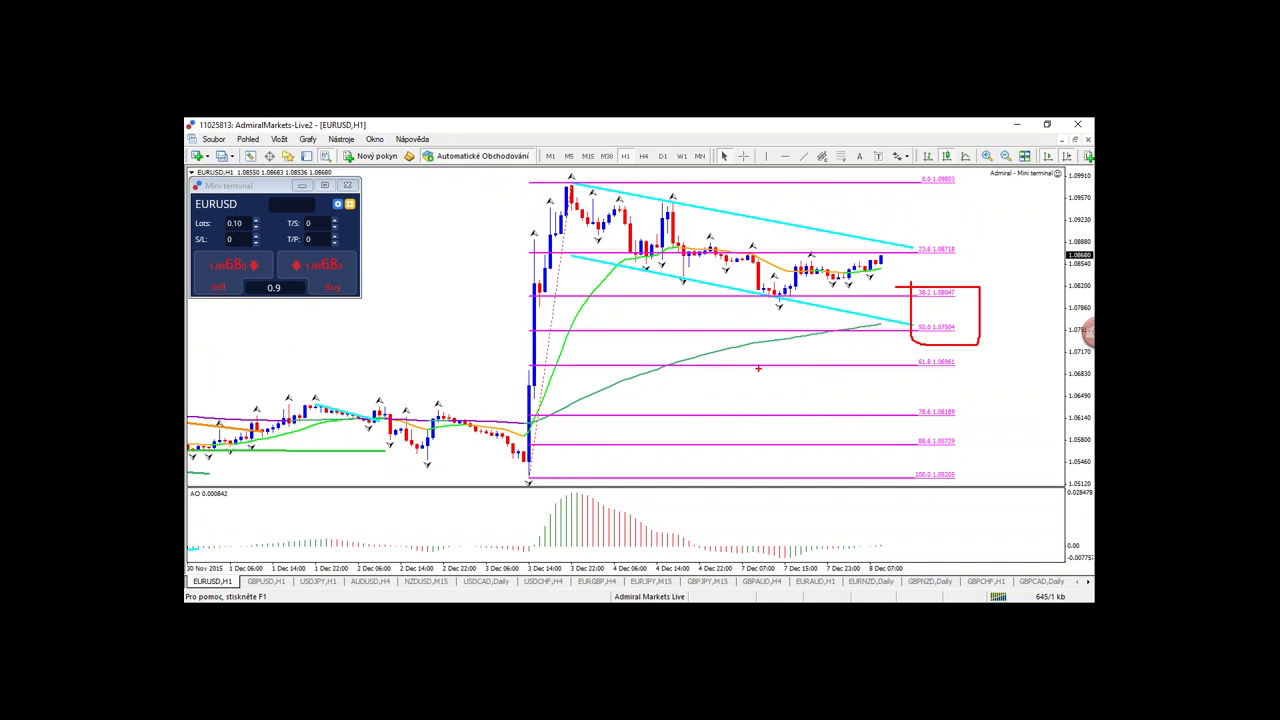
{"action": "key", "text": "Escape"}
- Return to the daily timeframe and drag out the Fibonacci retracement so its levels extend further and 0.0 sits at 1.09705
{"action": "left_click", "coordinate": [643, 156]}
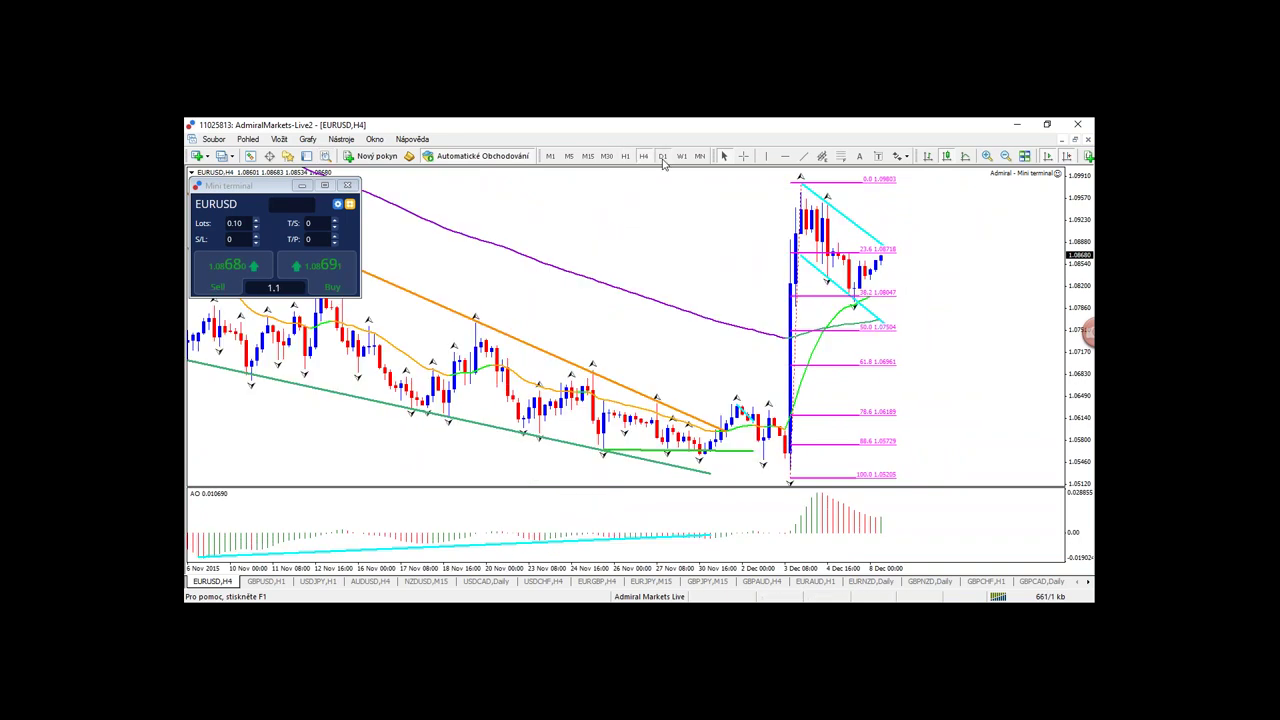
{"action": "left_click", "coordinate": [662, 156]}
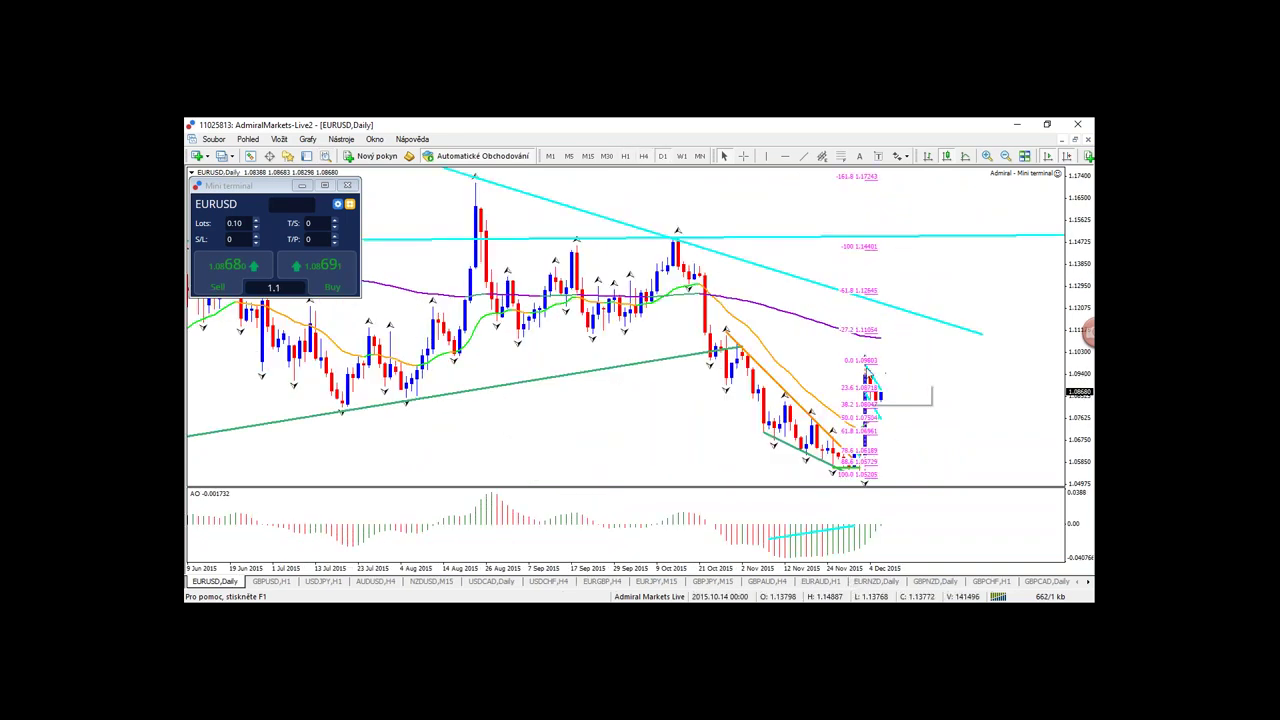
{"action": "left_click_drag", "start_coordinate": [893, 373], "coordinate": [897, 373]}
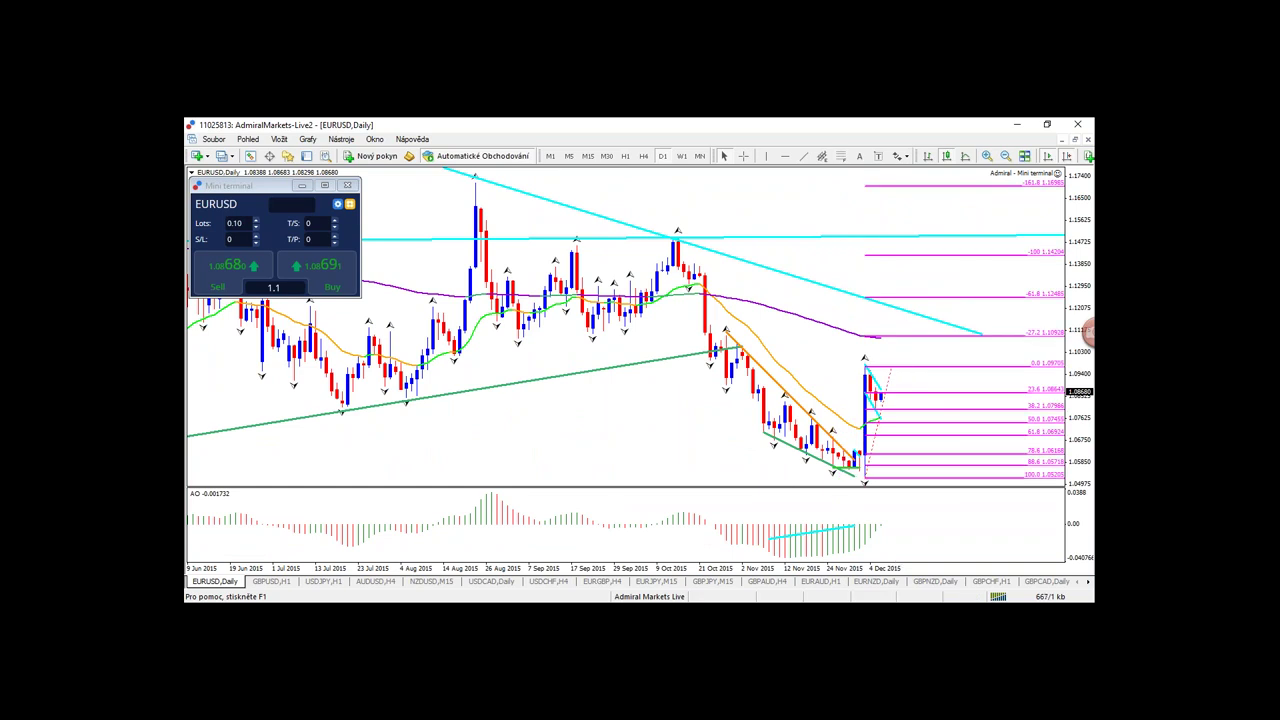
{"action": "key", "text": "plus"}
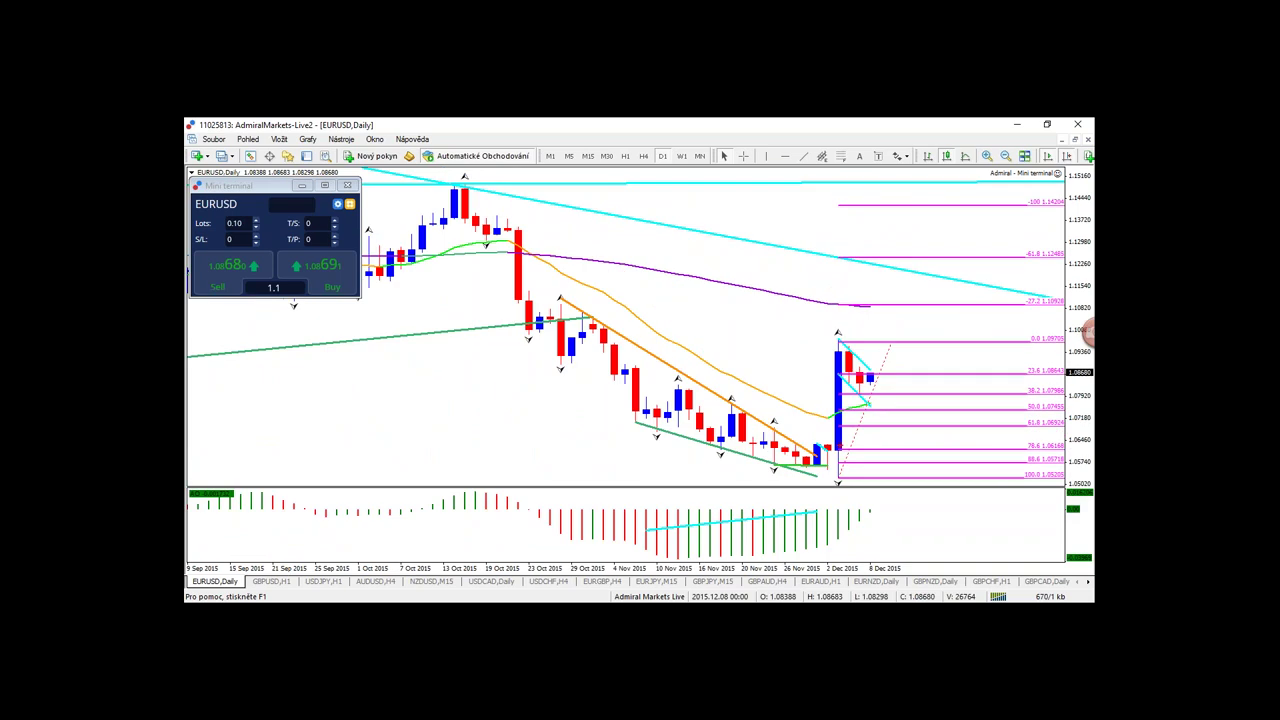
- Mark the large bullish candle on the daily chart and again on the weekly chart, clearing each annotation
{"action": "left_click_drag", "start_coordinate": [832, 290], "coordinate": [829, 322]}
{"action": "key", "text": "Escape"}
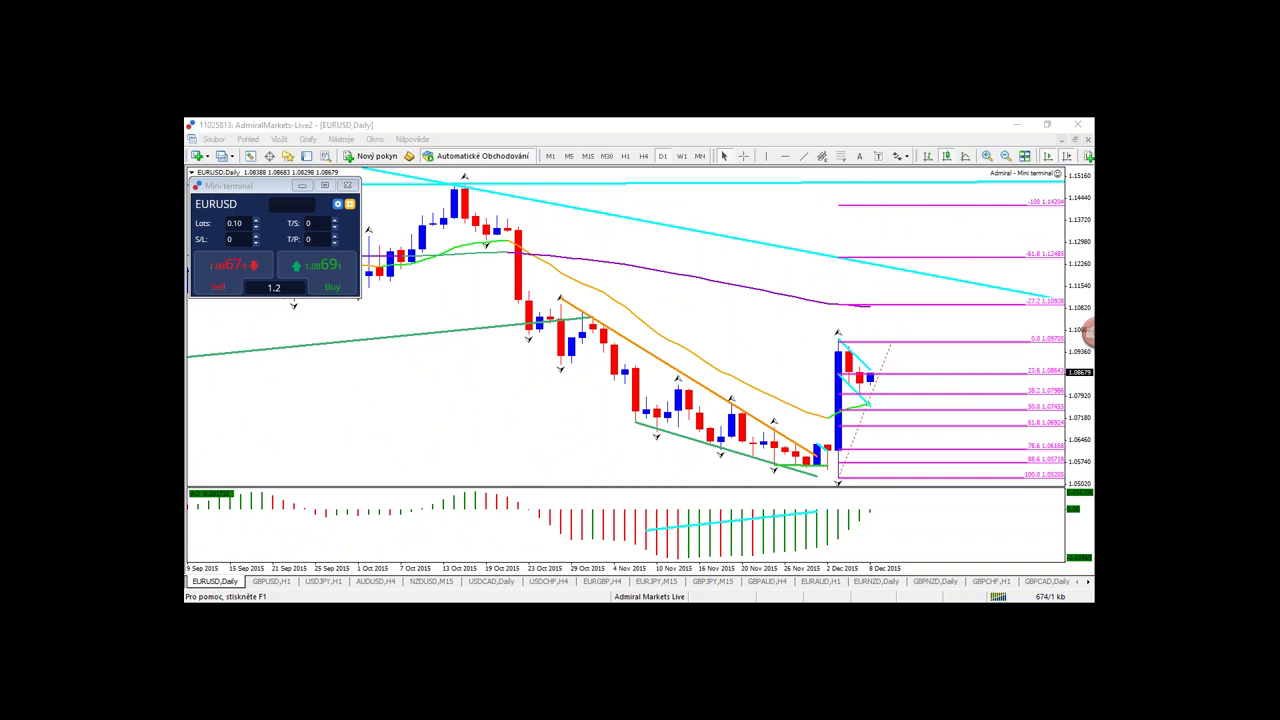
{"action": "left_click", "coordinate": [682, 161]}
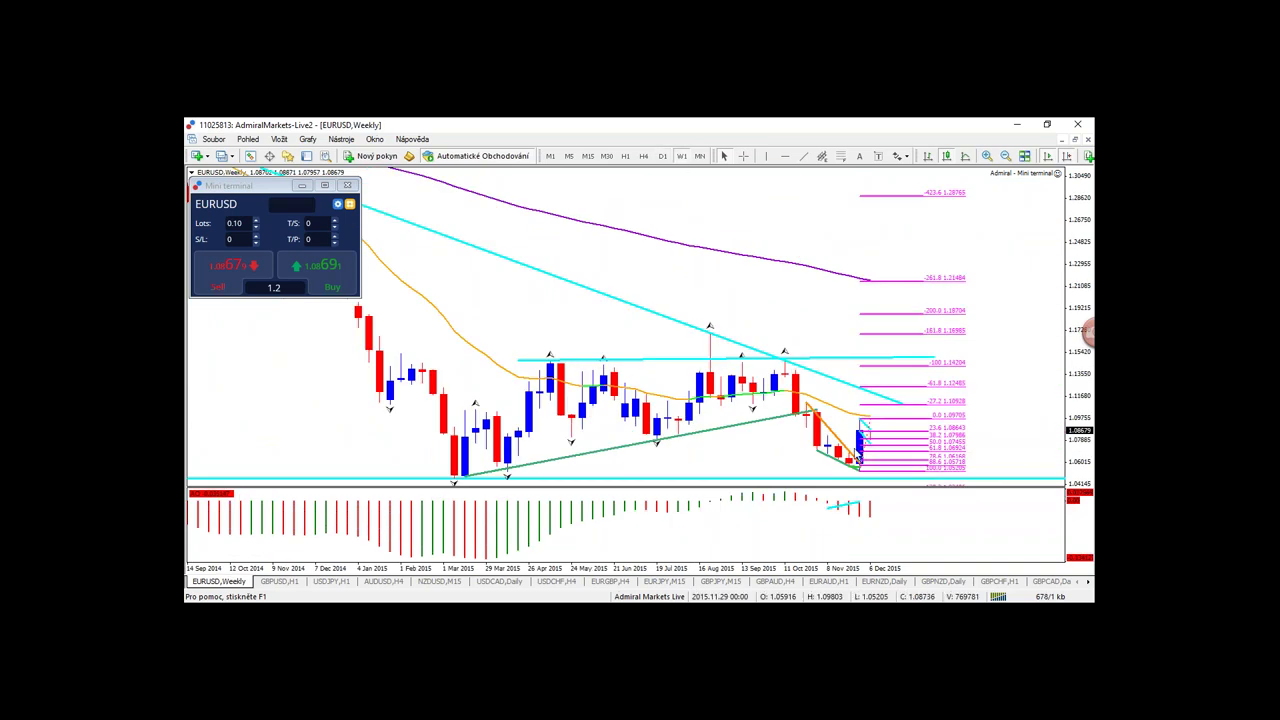
{"action": "mouse_move", "coordinate": [855, 432]}
{"action": "left_mouse_down"}
{"action": "mouse_move", "coordinate": [818, 438]}
{"action": "mouse_move", "coordinate": [846, 470]}
{"action": "mouse_move", "coordinate": [860, 446]}
{"action": "left_mouse_up"}
{"action": "key", "text": "Escape"}
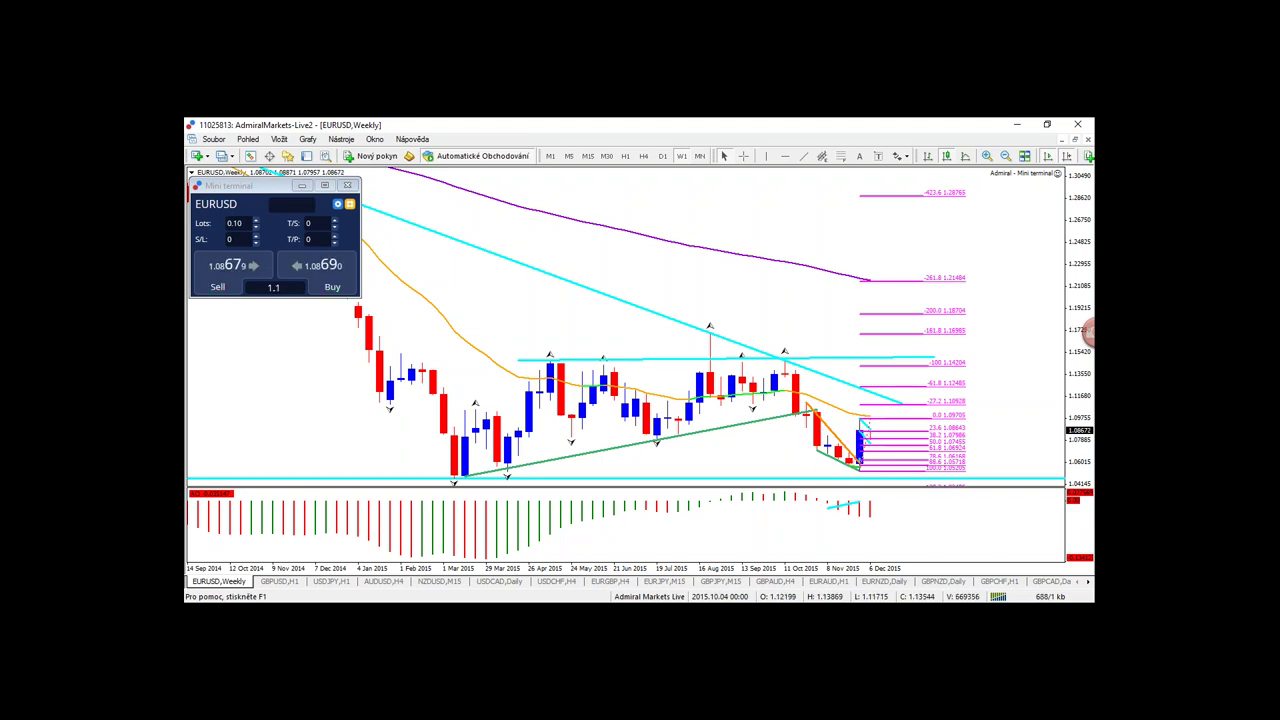
- View EURUSD on the daily, H4 and monthly timeframes and return to the daily chart
{"action": "left_click", "coordinate": [662, 157]}
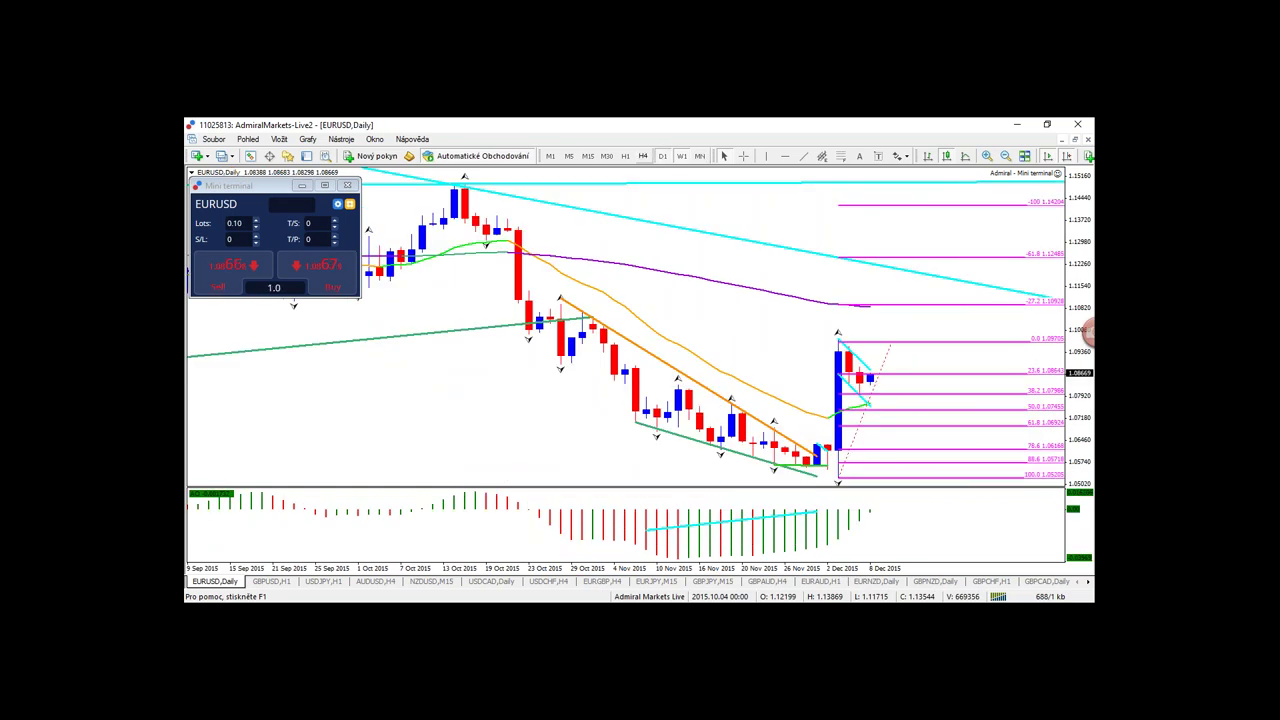
{"action": "left_click", "coordinate": [643, 157]}
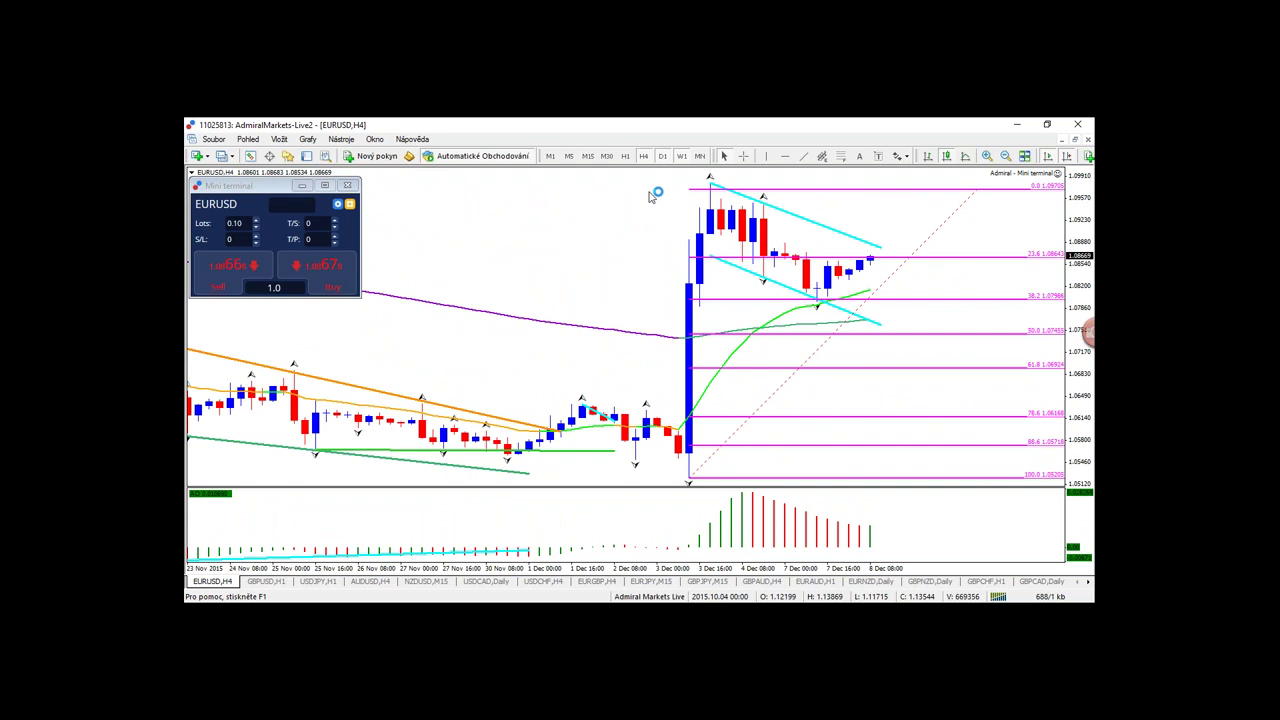
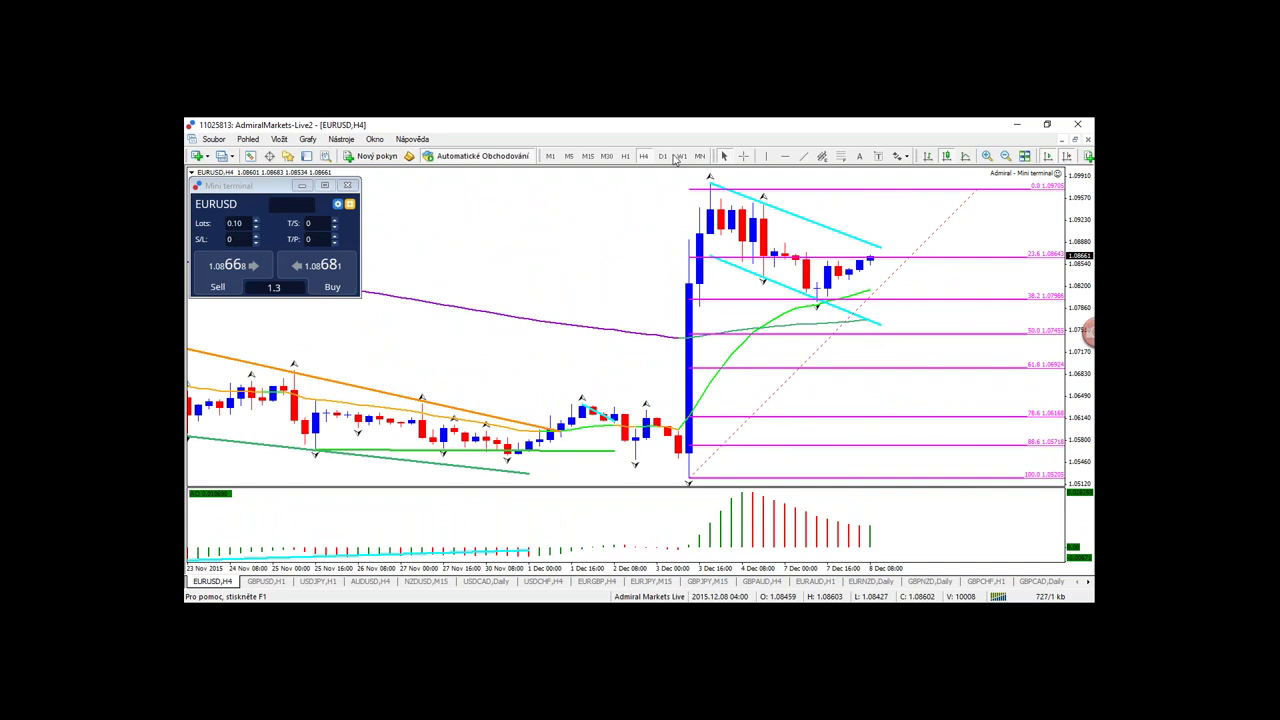
{"action": "left_click", "coordinate": [699, 156]}
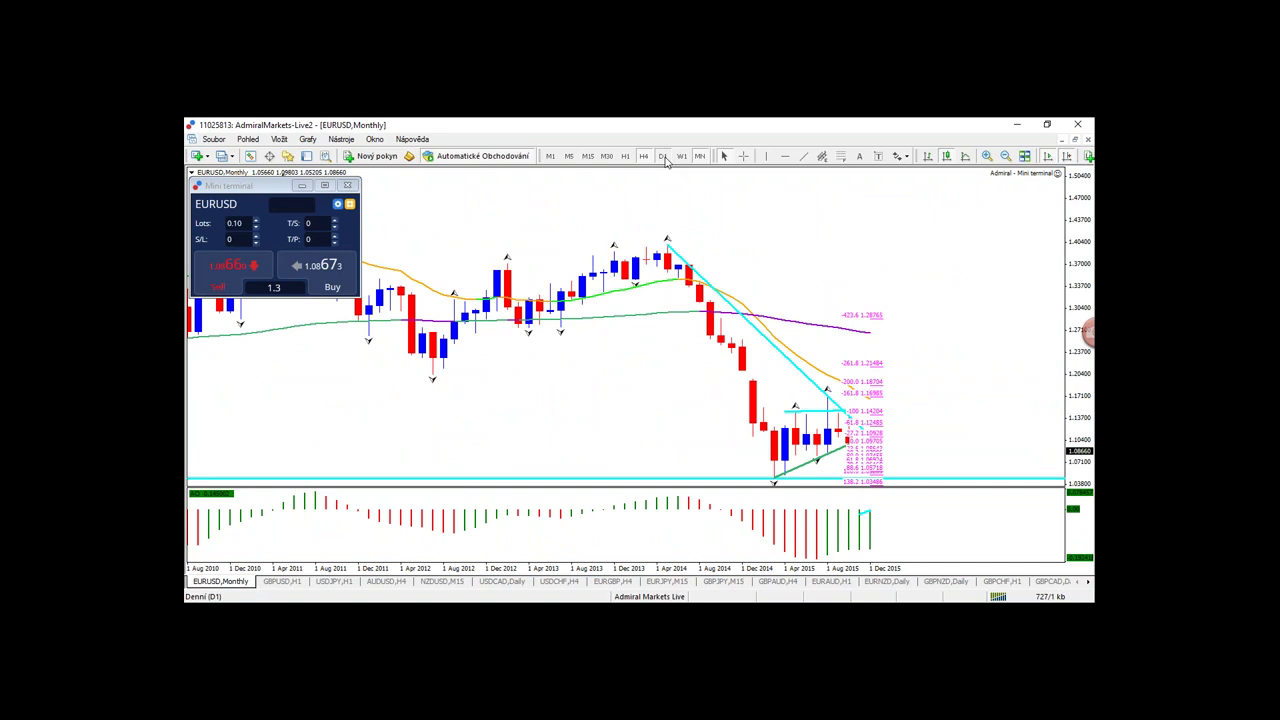
{"action": "left_click", "coordinate": [664, 158]}
- Circle the recent daily high in red, sketch a pullback path with a downward arrow, and clear the annotations
{"action": "mouse_move", "coordinate": [845, 378]}
{"action": "left_mouse_down"}
{"action": "mouse_move", "coordinate": [856, 397]}
{"action": "mouse_move", "coordinate": [904, 358]}
{"action": "mouse_move", "coordinate": [826, 340]}
{"action": "mouse_move", "coordinate": [862, 338]}
{"action": "mouse_move", "coordinate": [905, 362]}
{"action": "mouse_move", "coordinate": [952, 432]}
{"action": "mouse_move", "coordinate": [936, 434]}
{"action": "left_mouse_up"}
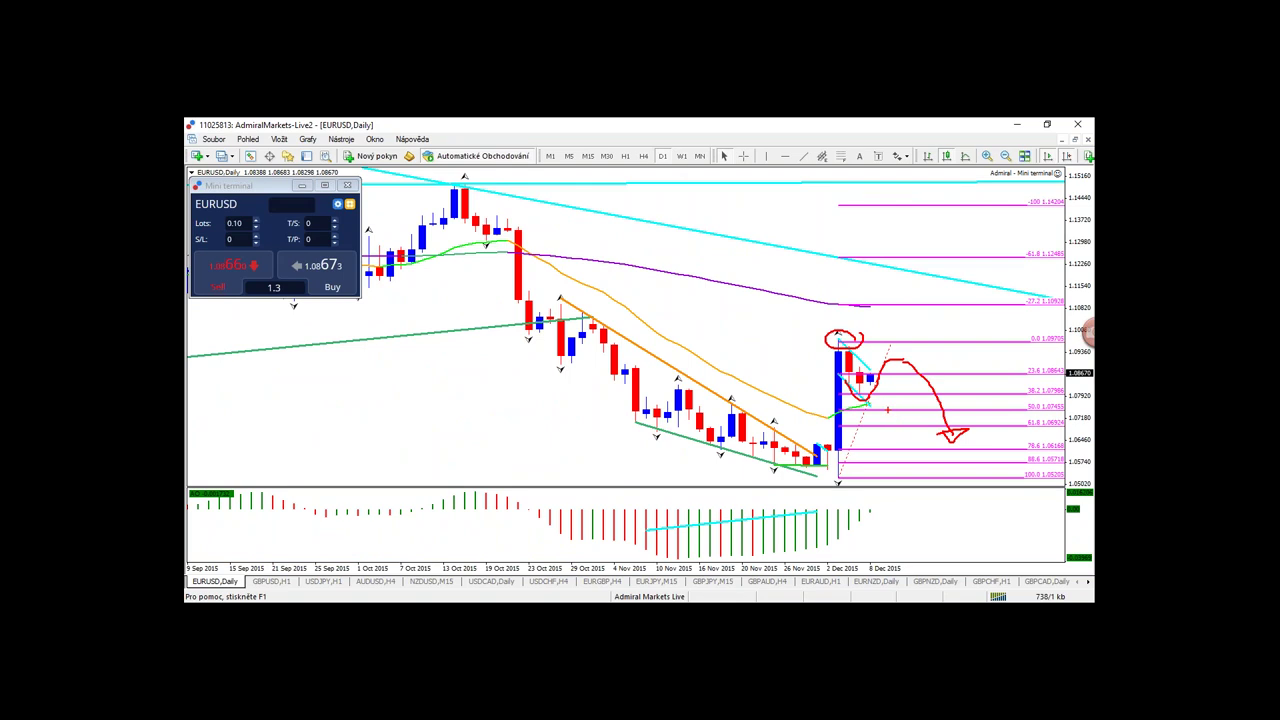
{"action": "mouse_move", "coordinate": [877, 378]}
{"action": "left_mouse_down"}
{"action": "mouse_move", "coordinate": [918, 332]}
{"action": "mouse_move", "coordinate": [900, 347]}
{"action": "left_mouse_up"}
{"action": "key", "text": "Escape"}
- Switch EURUSD to H1, show more bars, and write a green wave label at the low where the rally starts
{"action": "left_click", "coordinate": [625, 156]}
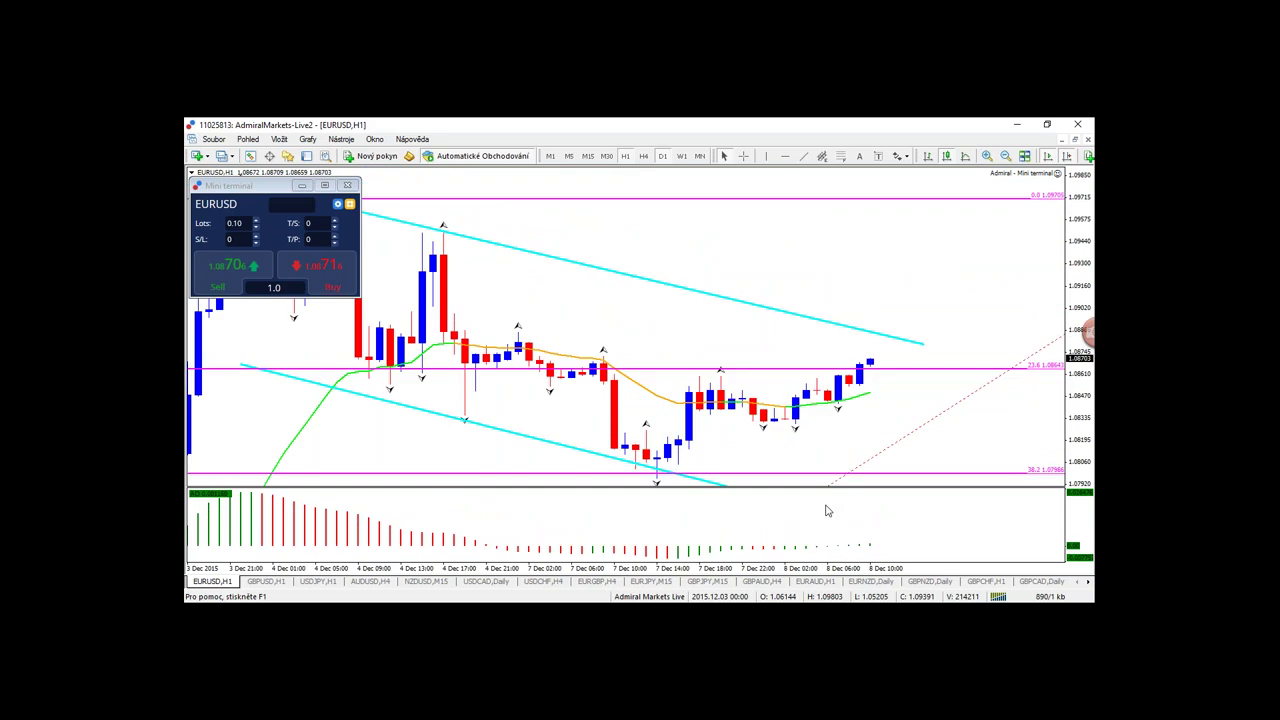
{"action": "key", "text": "minus"}
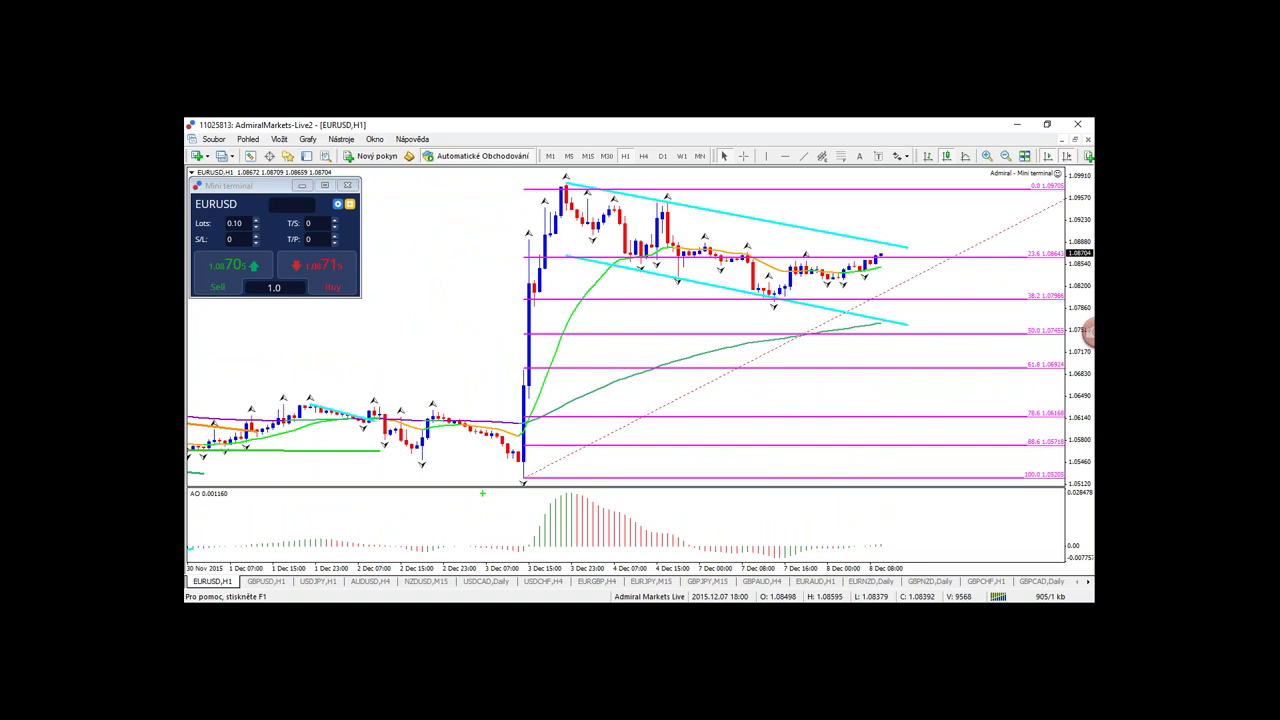
{"action": "left_click_drag", "start_coordinate": [484, 482], "coordinate": [526, 475]}
{"action": "mouse_move", "coordinate": [546, 468]}
{"action": "left_mouse_down"}
{"action": "mouse_move", "coordinate": [500, 516]}
{"action": "mouse_move", "coordinate": [526, 506]}
{"action": "mouse_move", "coordinate": [570, 532]}
{"action": "left_mouse_up"}
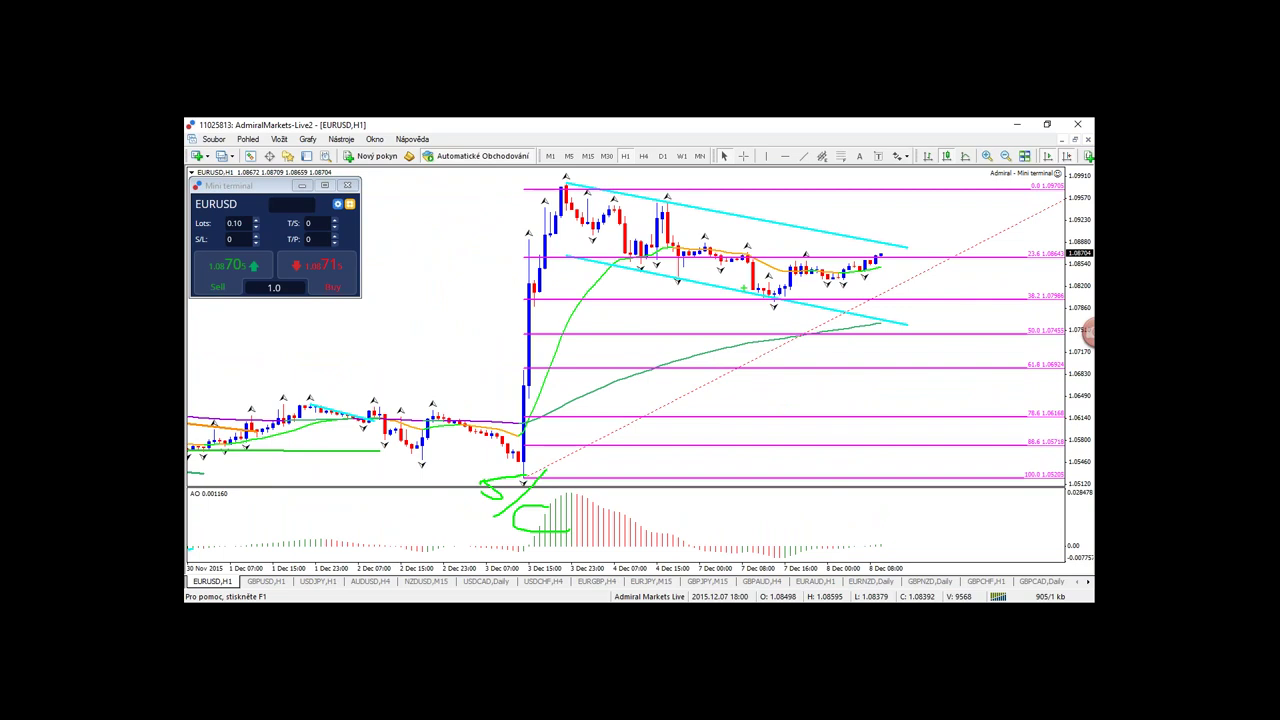
- Draw a green breakout arrow above the channel, label waves A, B and C in blue, and clear all drawings
{"action": "mouse_move", "coordinate": [897, 235]}
{"action": "left_mouse_down"}
{"action": "mouse_move", "coordinate": [946, 186]}
{"action": "mouse_move", "coordinate": [959, 194]}
{"action": "left_mouse_up"}
{"action": "mouse_move", "coordinate": [493, 199]}
{"action": "left_mouse_down"}
{"action": "mouse_move", "coordinate": [492, 186]}
{"action": "mouse_move", "coordinate": [519, 232]}
{"action": "mouse_move", "coordinate": [531, 213]}
{"action": "left_mouse_up"}
{"action": "mouse_move", "coordinate": [772, 330]}
{"action": "left_mouse_down"}
{"action": "mouse_move", "coordinate": [776, 358]}
{"action": "mouse_move", "coordinate": [794, 360]}
{"action": "left_mouse_up"}
{"action": "left_click_drag", "start_coordinate": [1015, 198], "coordinate": [1040, 234]}
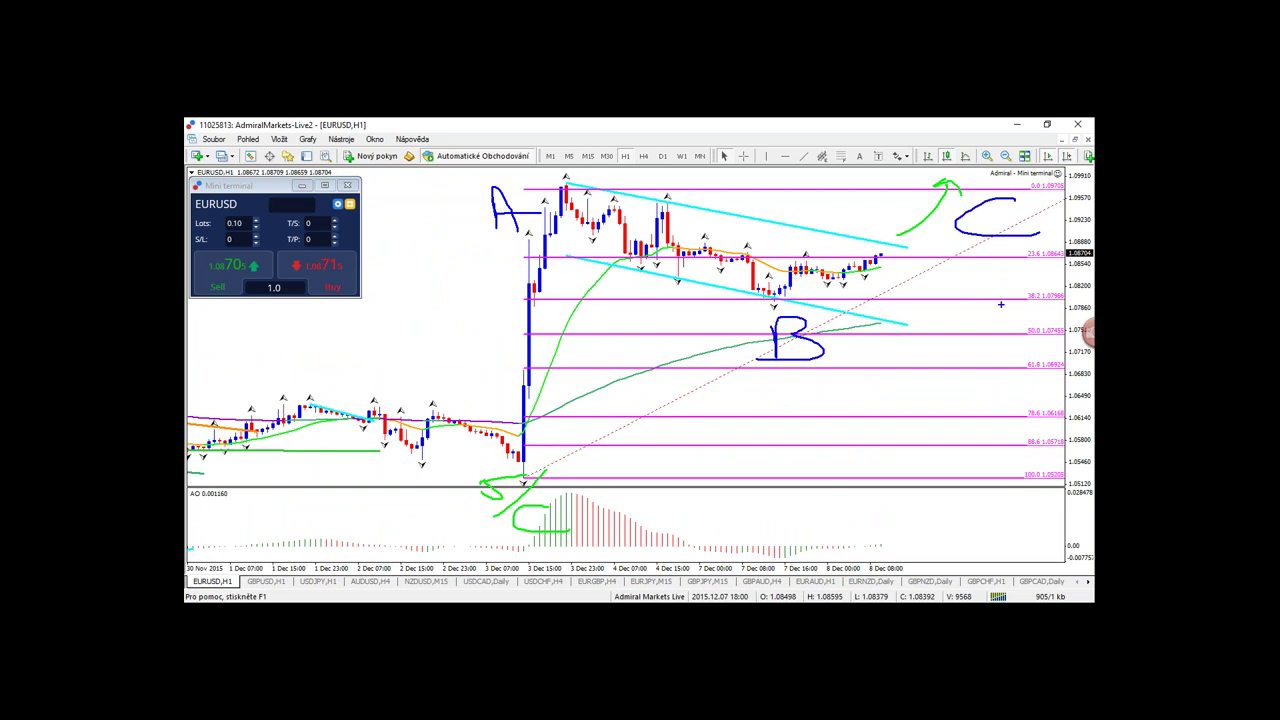
{"action": "key", "text": "Escape"}
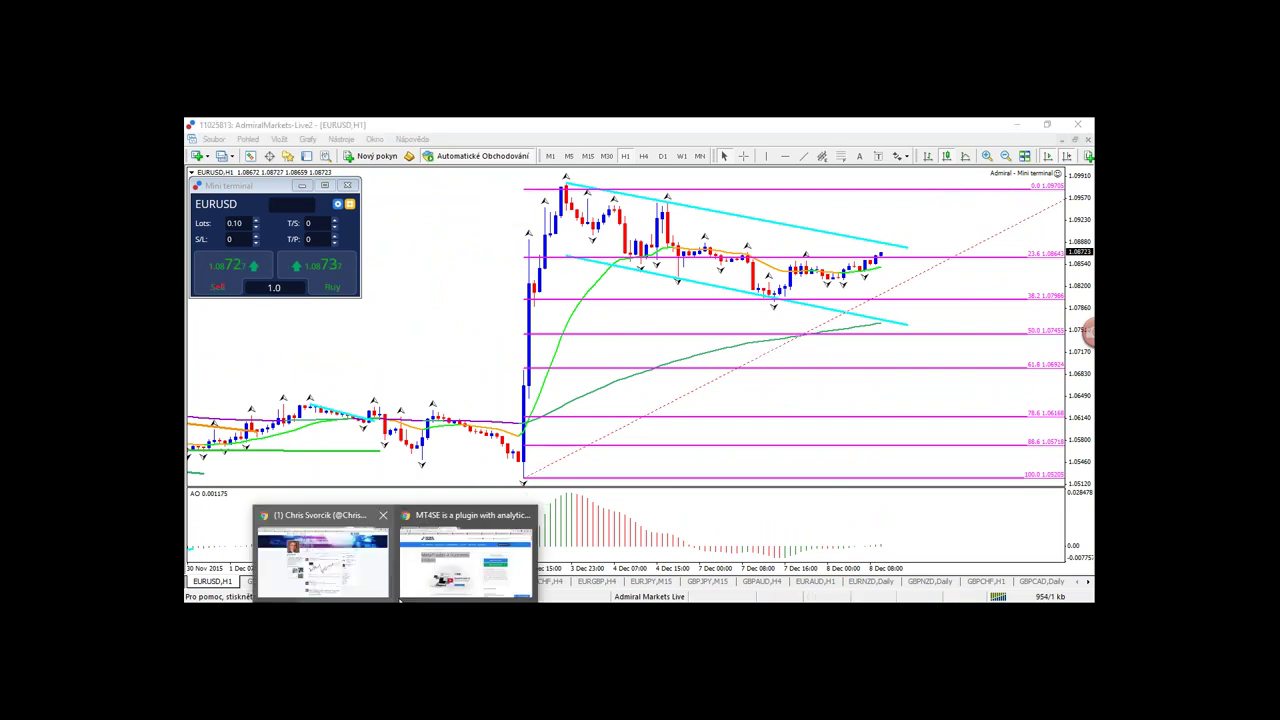
- Switch to the browser, open the wave analysis article "ABC Zigzag Potential after Bull Flag Break" and go to its EUR/USD 1 hour section
{"action": "left_click", "coordinate": [422, 578]}
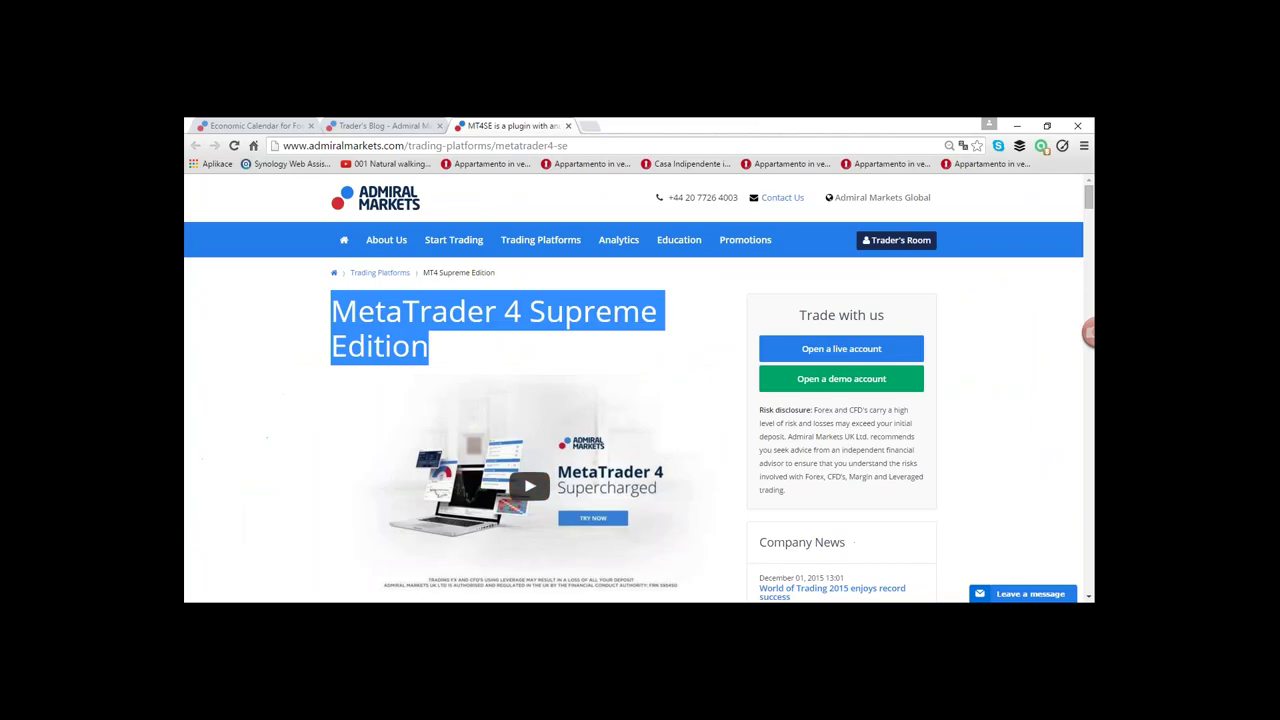
{"action": "left_click", "coordinate": [397, 600]}
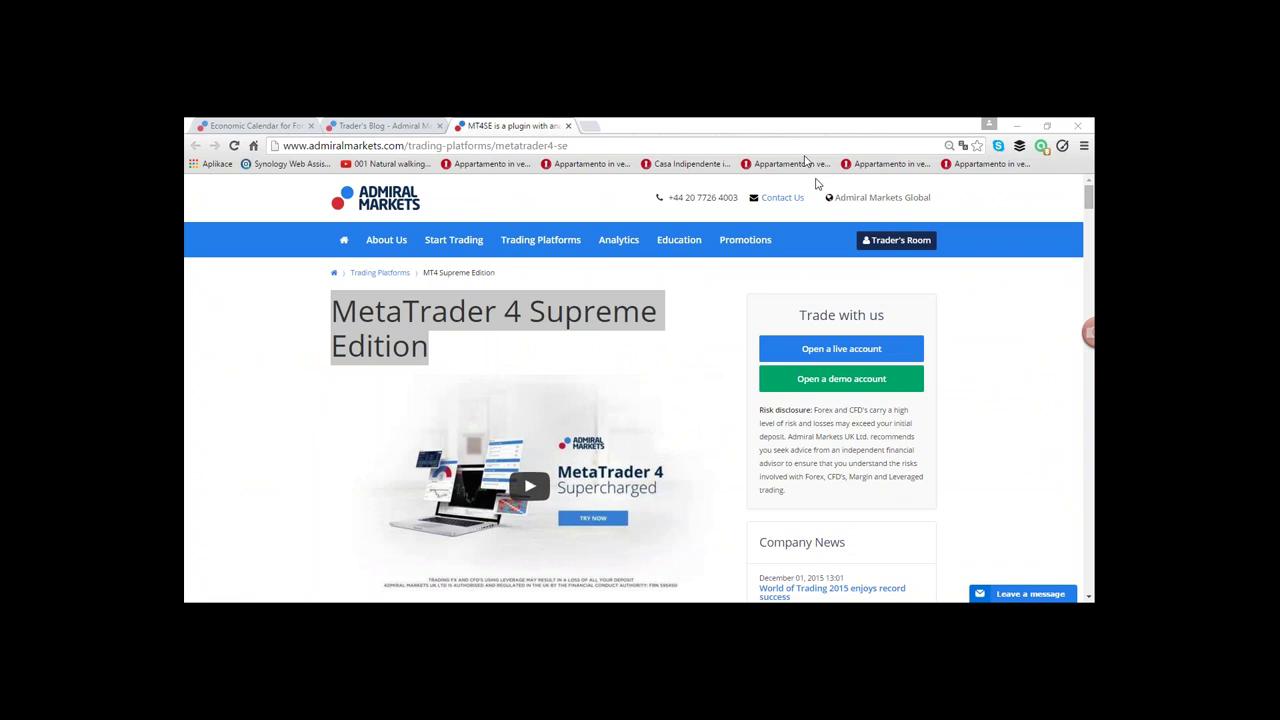
{"action": "left_click", "coordinate": [591, 126]}
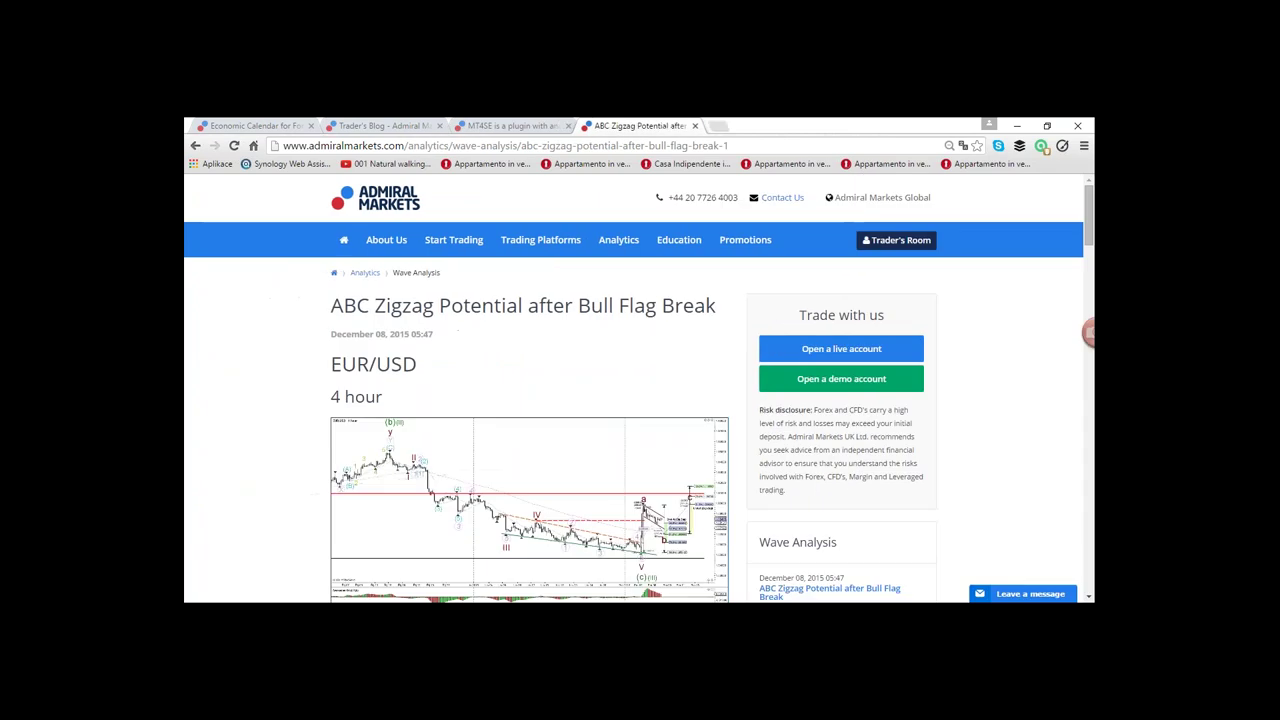
{"action": "mouse_move", "coordinate": [540, 240]}
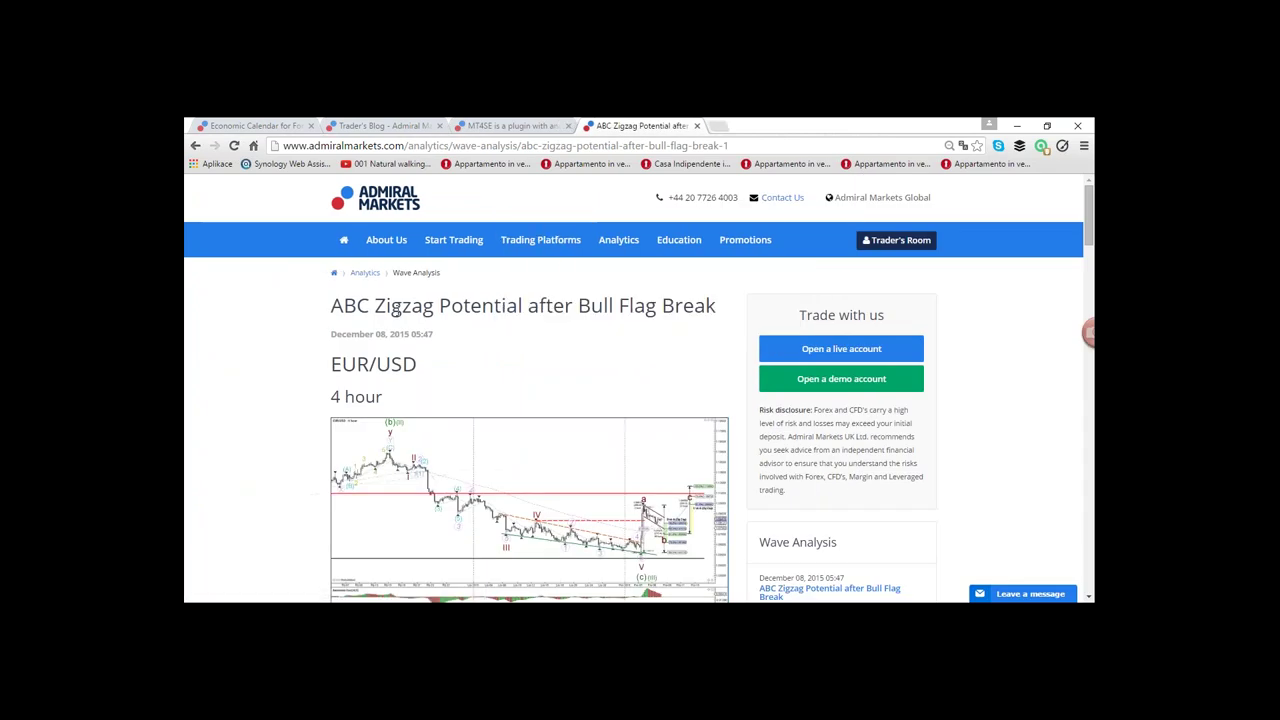
{"action": "scroll", "coordinate": [481, 313], "scroll_direction": "down", "scroll_amount": 3}
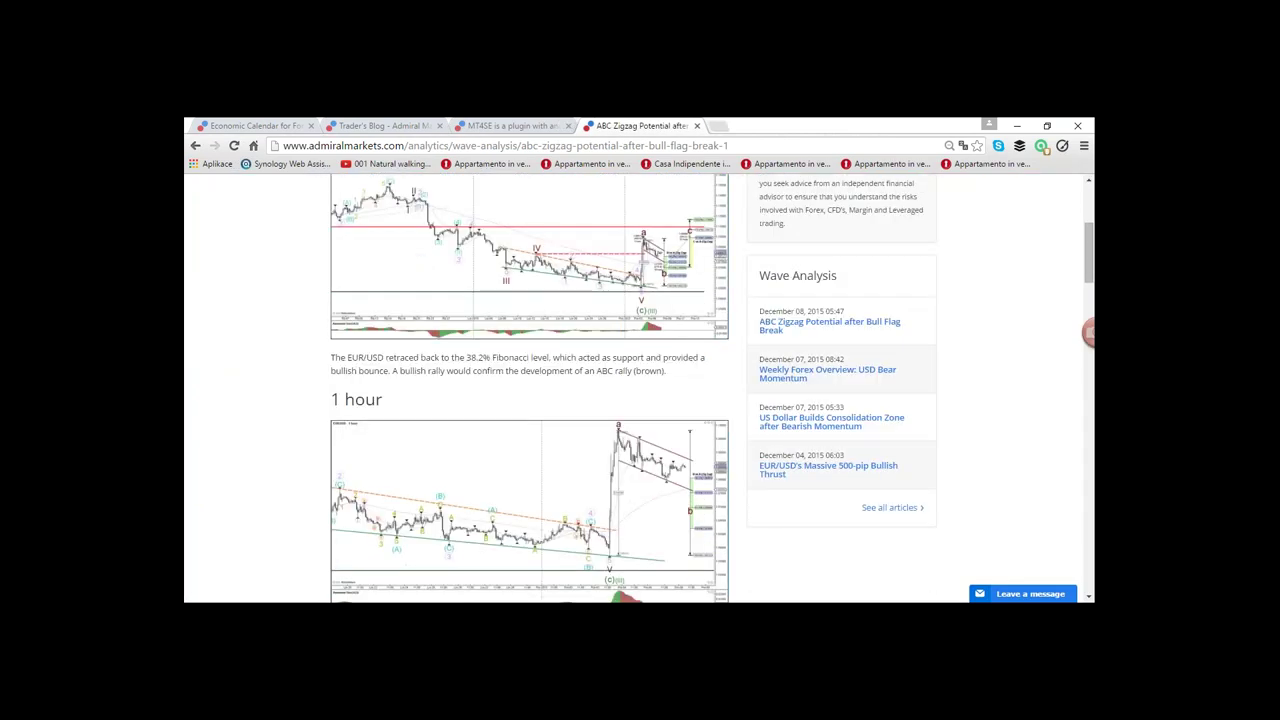
{"action": "scroll", "coordinate": [430, 370], "scroll_direction": "down", "scroll_amount": 1}
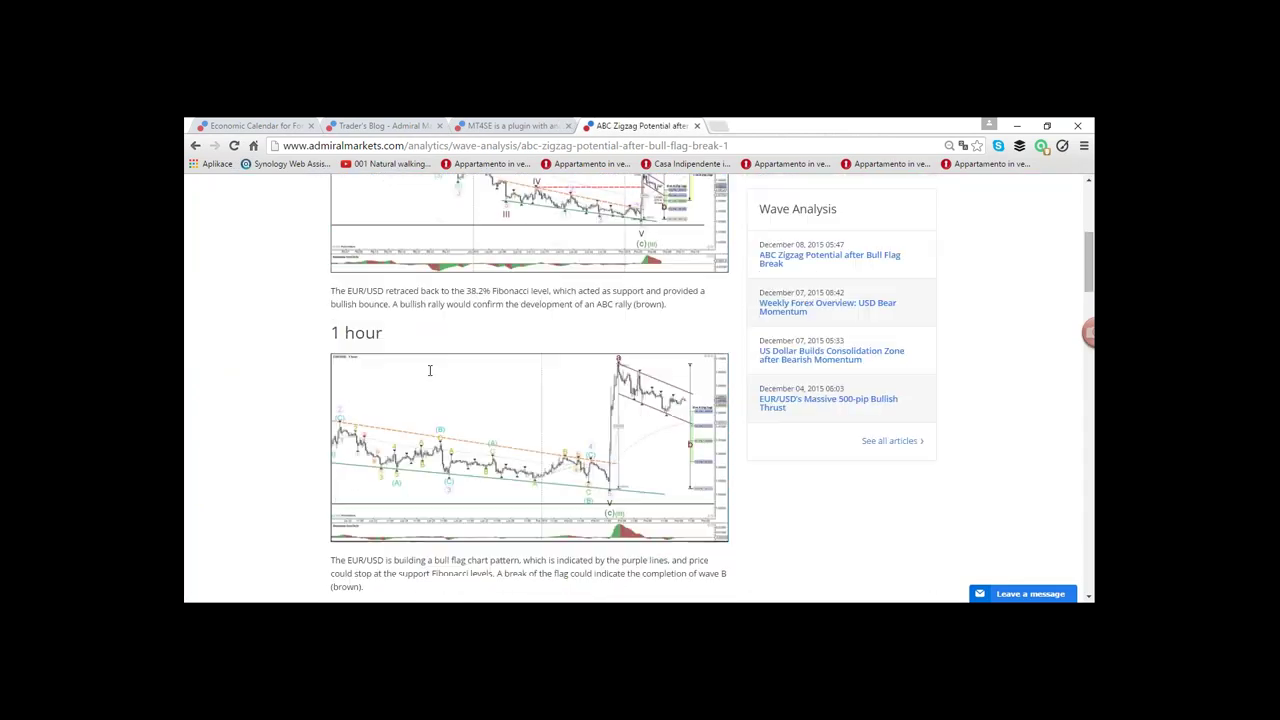
- Enlarge the article's EUR/USD 1 hour chart, close the enlarged view and go back to the article's beginning
{"action": "left_click", "coordinate": [606, 524]}
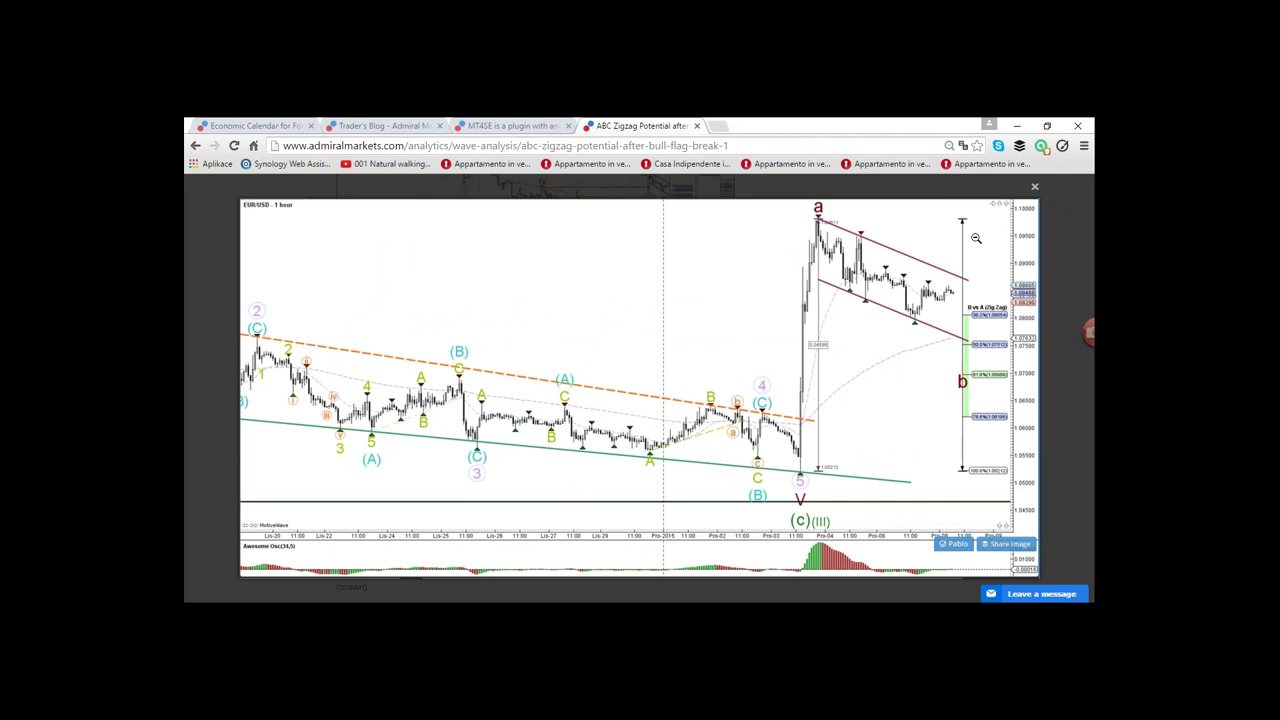
{"action": "left_click", "coordinate": [1035, 188]}
{"action": "scroll", "coordinate": [660, 385], "scroll_direction": "up", "scroll_amount": 5}
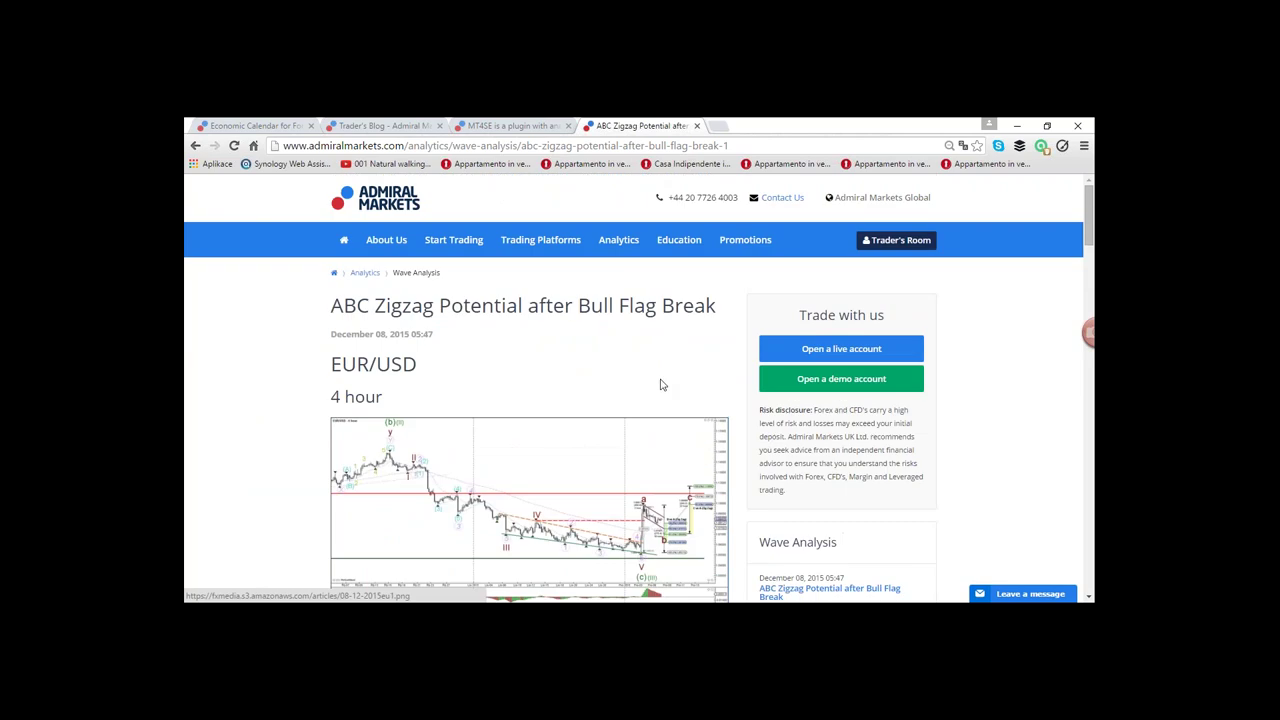
- Look through the article's EUR/USD charts again and reopen the 1 hour chart in enlarged view
{"action": "scroll", "coordinate": [600, 380], "scroll_direction": "down", "scroll_amount": 4}
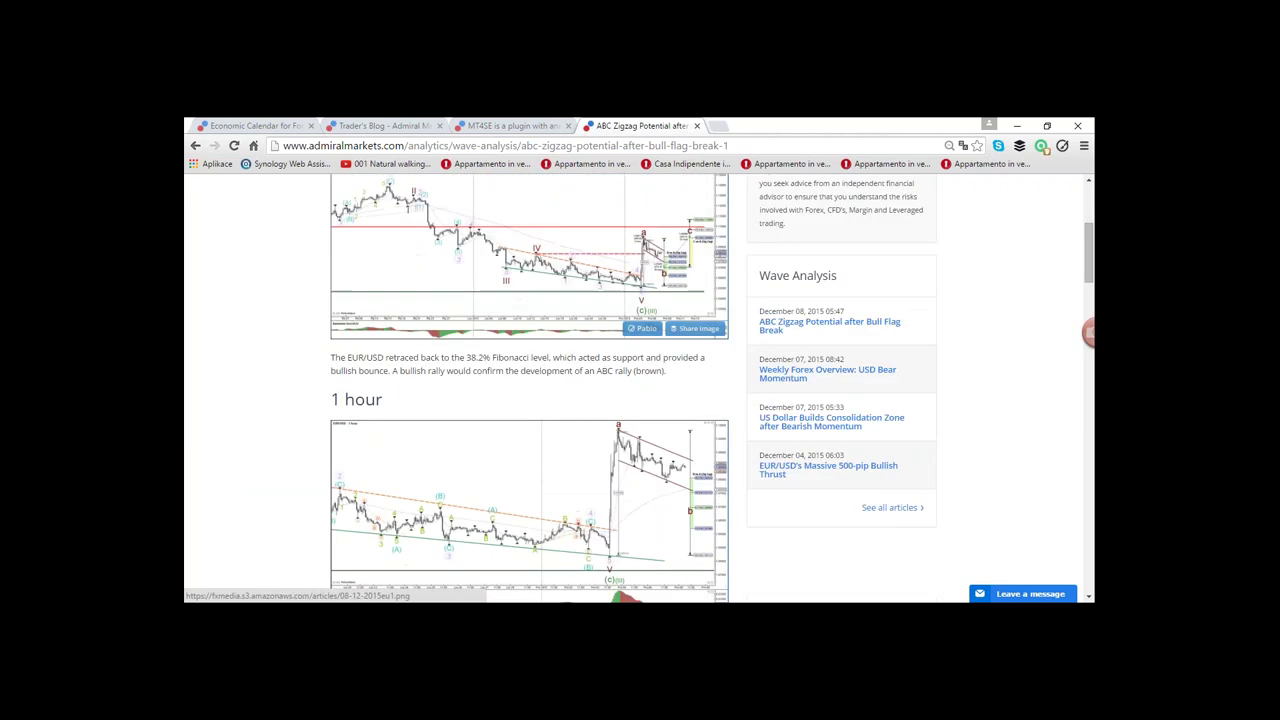
{"action": "scroll", "coordinate": [537, 515], "scroll_direction": "down", "scroll_amount": 2}
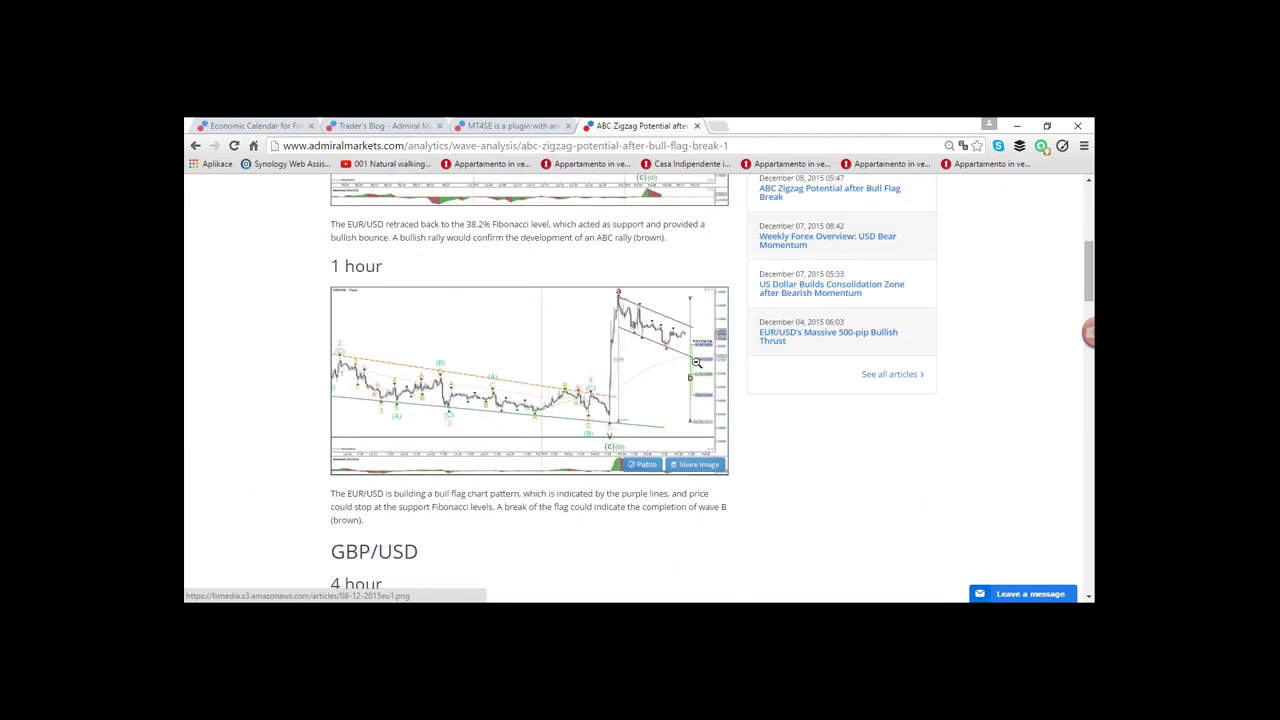
{"action": "left_click", "coordinate": [697, 362]}
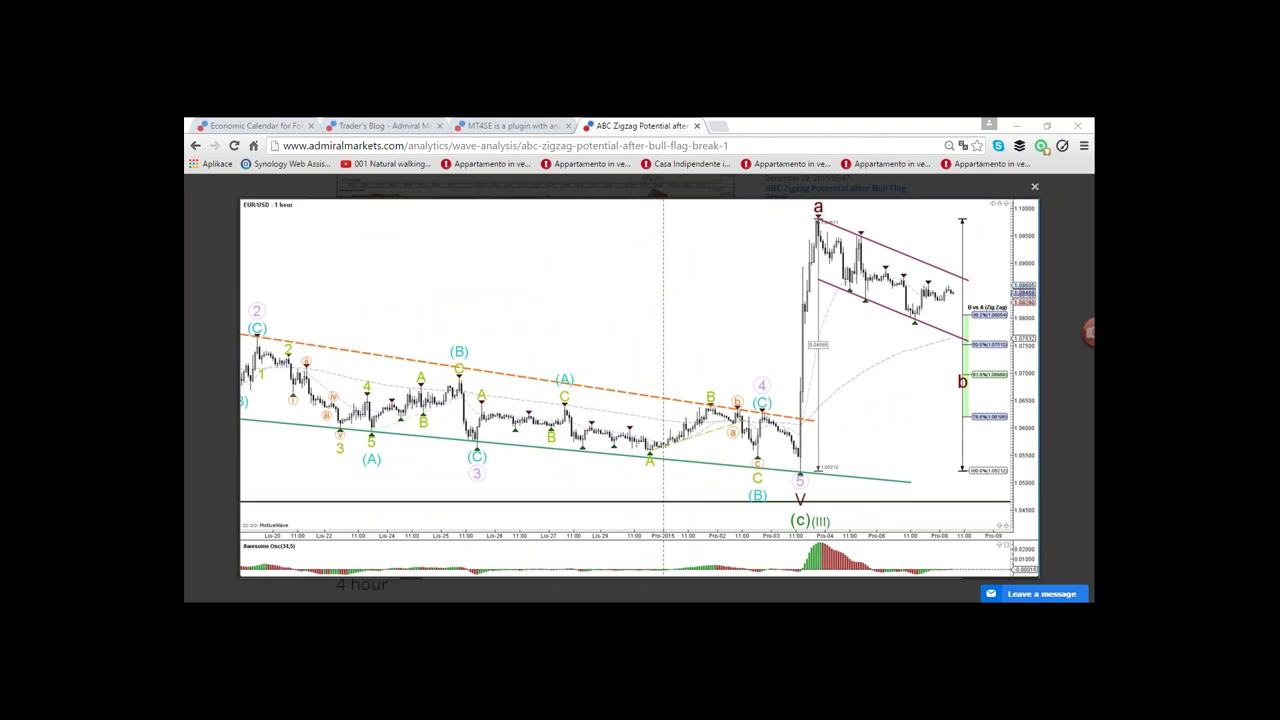
- Switch to MetaTrader, trace the descending trendline on the EURUSD daily chart in blue, and compare it with the weekly chart
{"action": "key", "text": "alt+Tab"}
{"action": "left_click_drag", "start_coordinate": [467, 166], "coordinate": [927, 316]}
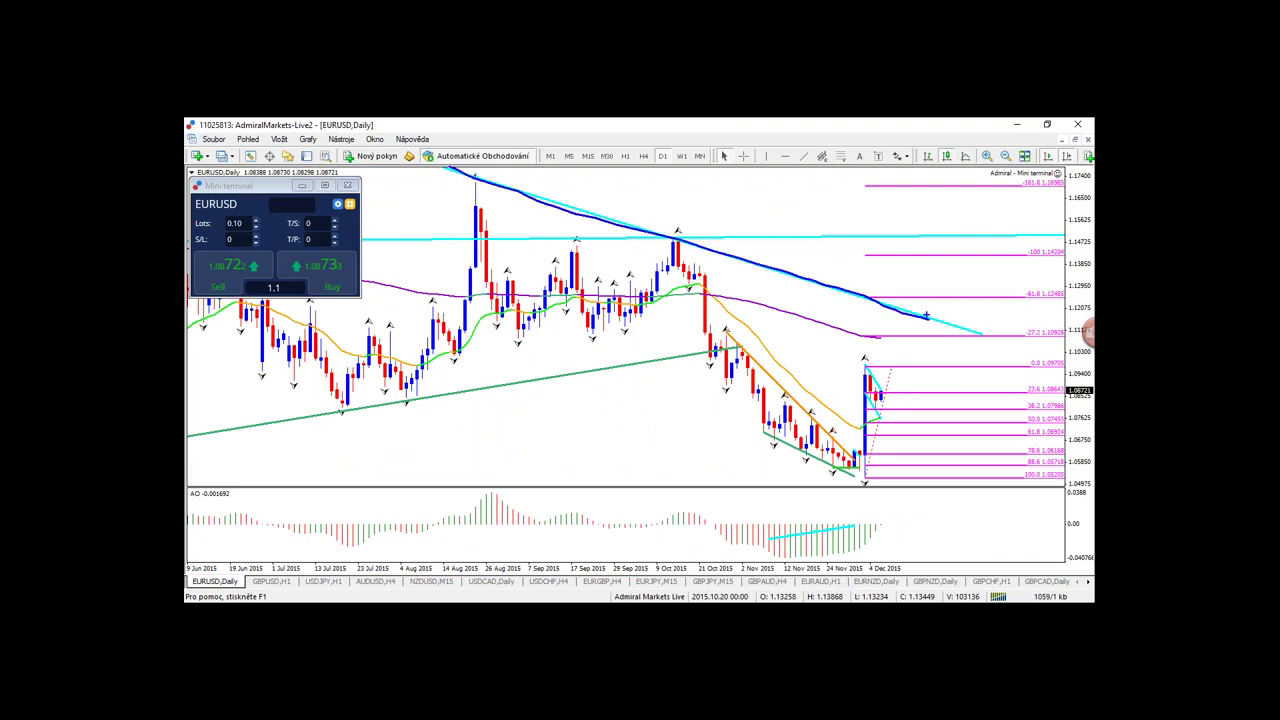
{"action": "left_click", "coordinate": [681, 156]}
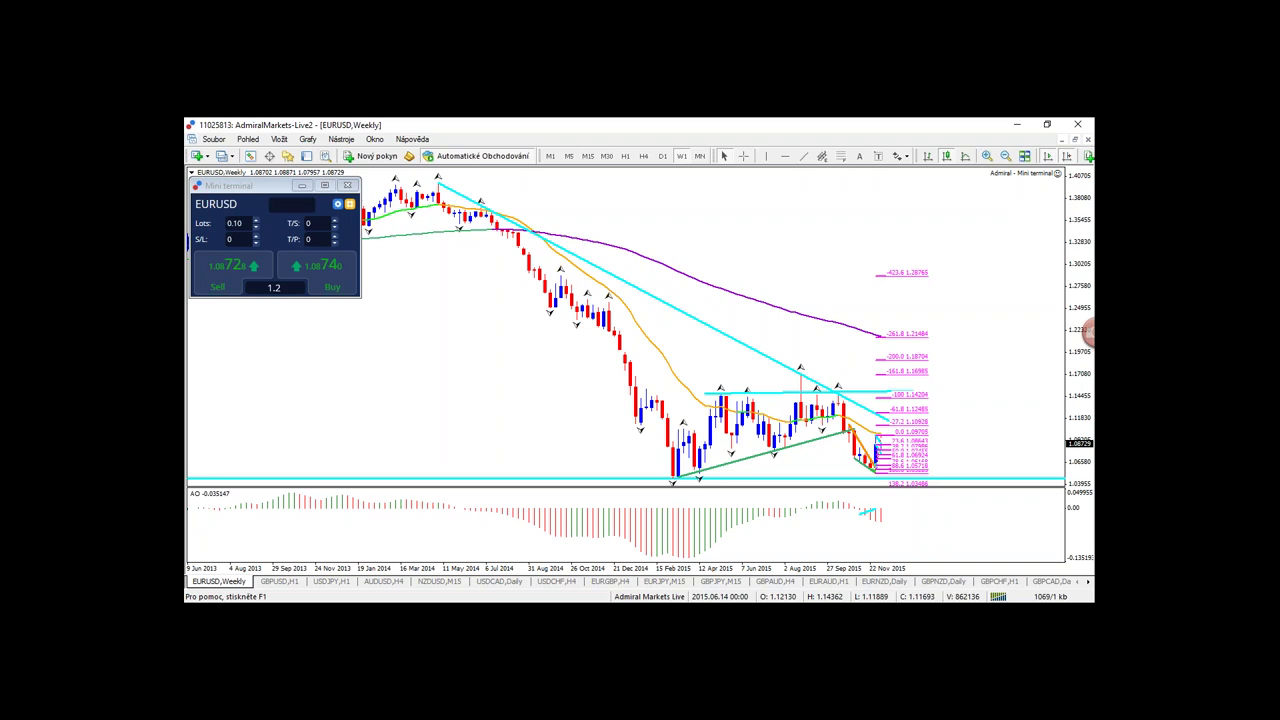
{"action": "left_click", "coordinate": [662, 156]}
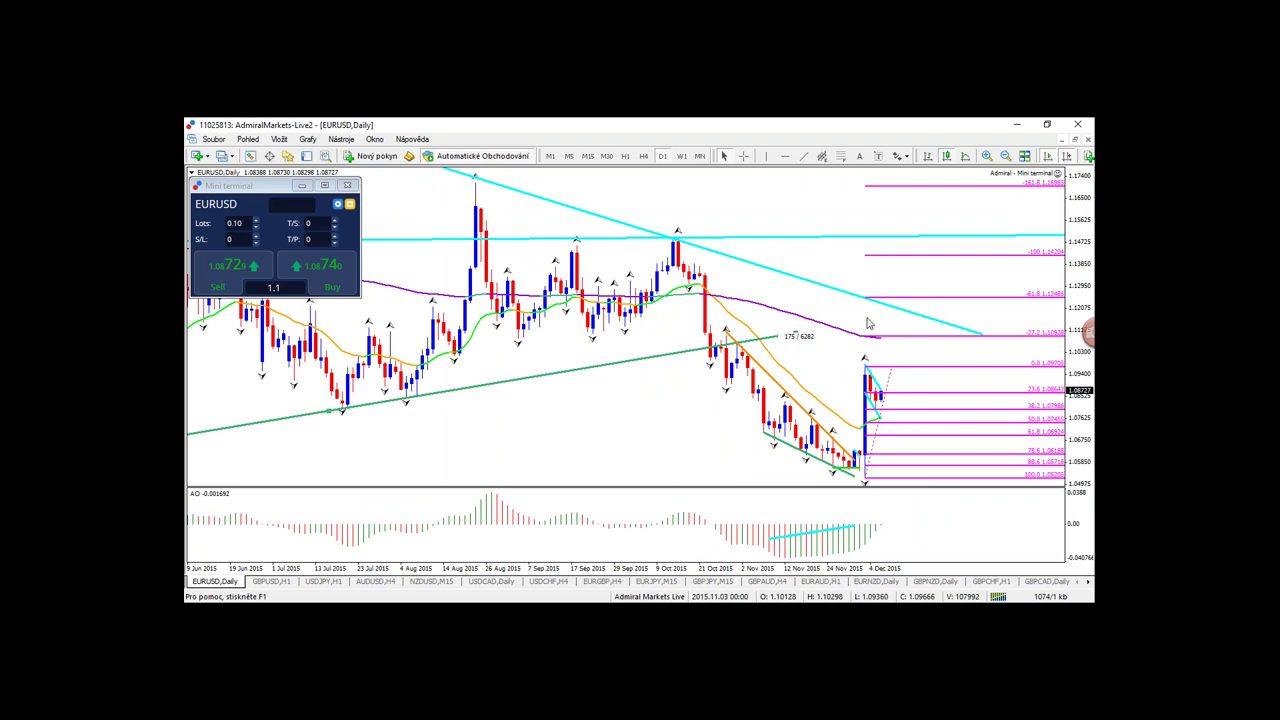
- Extend the green rising trendline past the descending one, circle their crossing in blue and box the -27.2 Fibonacci level in red
{"action": "left_click_drag", "start_coordinate": [868, 323], "coordinate": [916, 310]}
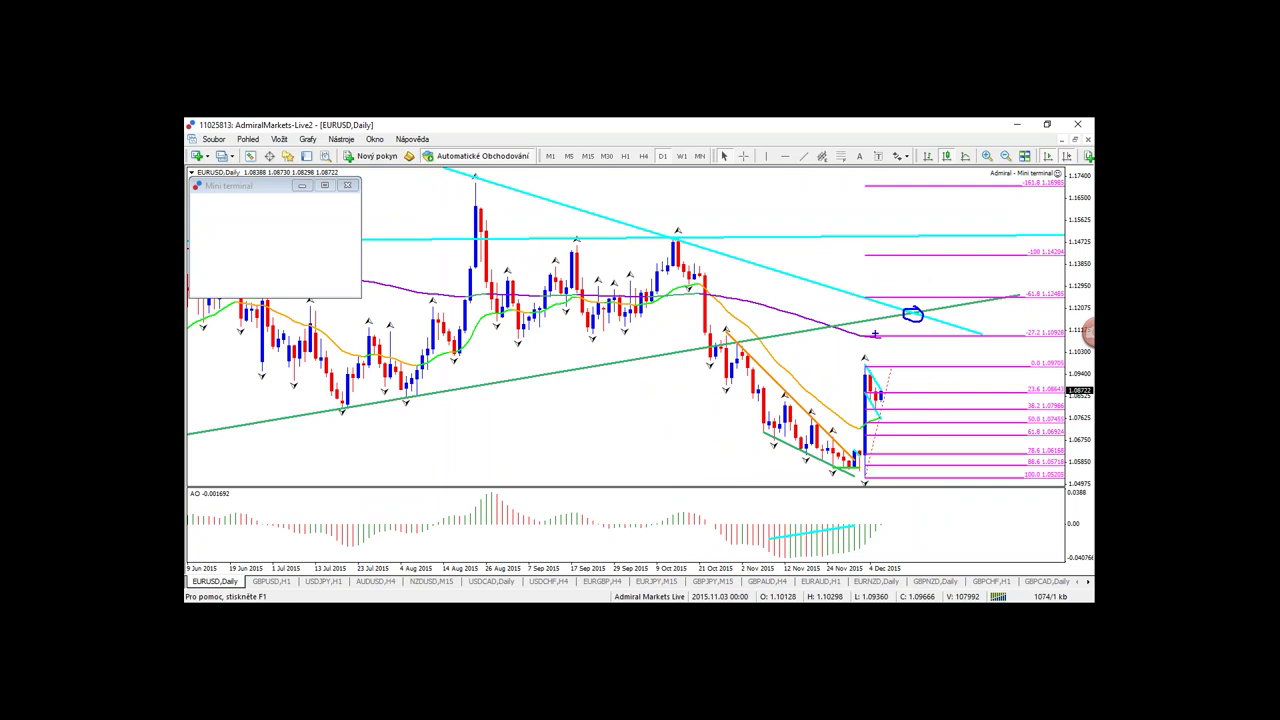
{"action": "mouse_move", "coordinate": [860, 336]}
{"action": "left_mouse_down"}
{"action": "mouse_move", "coordinate": [1054, 344]}
{"action": "mouse_move", "coordinate": [1044, 326]}
{"action": "mouse_move", "coordinate": [862, 334]}
{"action": "mouse_move", "coordinate": [1064, 330]}
{"action": "left_mouse_up"}
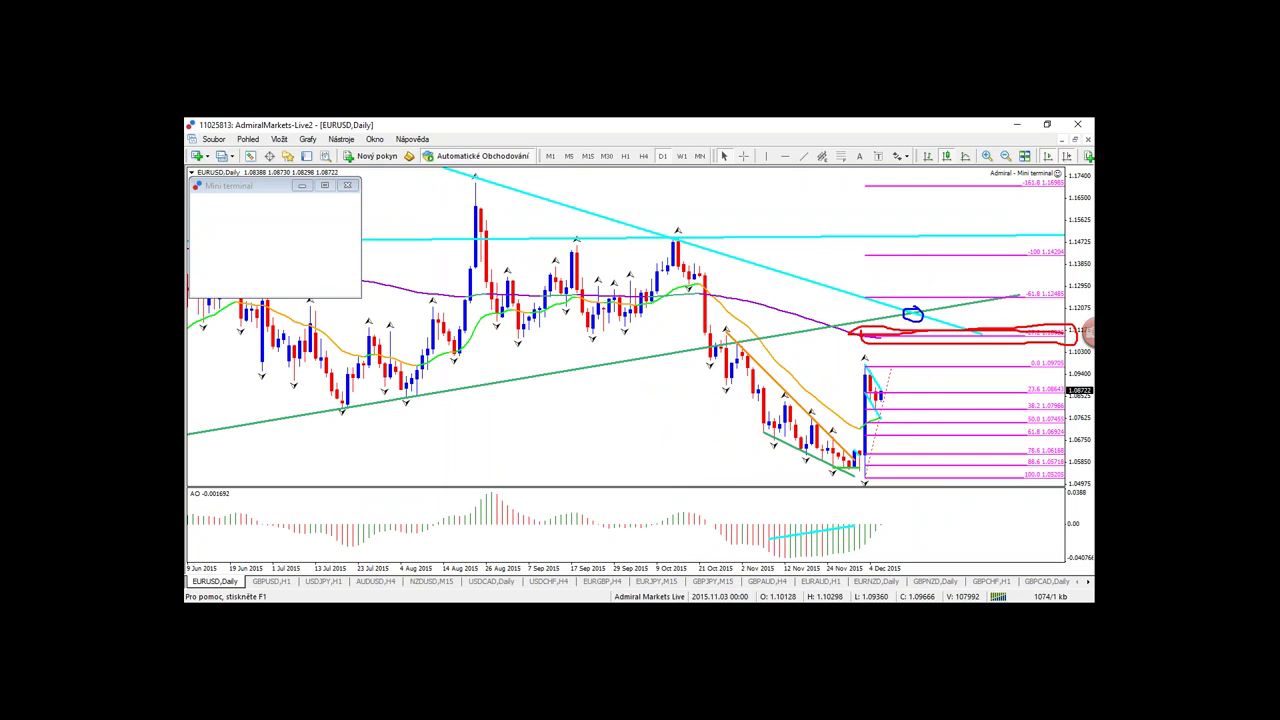
{"action": "mouse_move", "coordinate": [876, 288]}
{"action": "left_mouse_down"}
{"action": "mouse_move", "coordinate": [882, 302]}
{"action": "mouse_move", "coordinate": [1066, 296]}
{"action": "mouse_move", "coordinate": [826, 293]}
{"action": "left_mouse_up"}
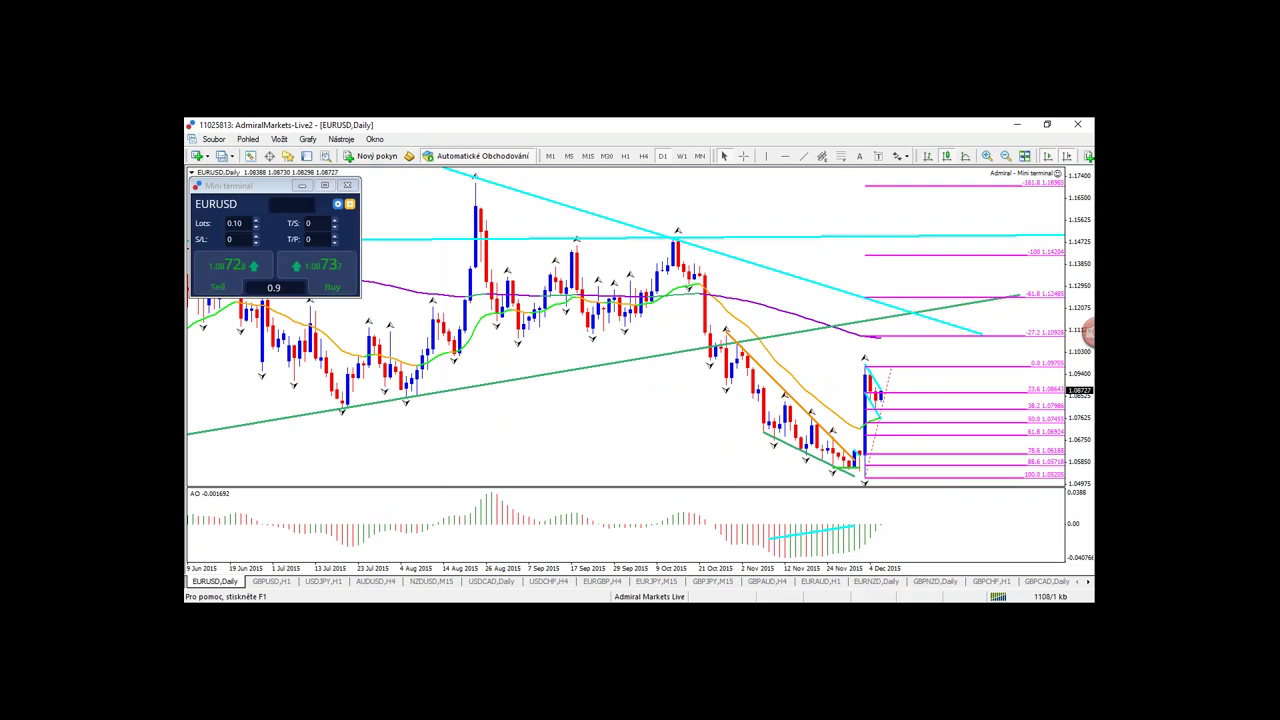
- Sketch red marks at the trendline crossing and over the November decline, and clear the drawings
{"action": "mouse_move", "coordinate": [892, 321]}
{"action": "left_mouse_down"}
{"action": "mouse_move", "coordinate": [913, 310]}
{"action": "mouse_move", "coordinate": [922, 329]}
{"action": "left_mouse_up"}
{"action": "mouse_move", "coordinate": [817, 407]}
{"action": "left_mouse_down"}
{"action": "mouse_move", "coordinate": [805, 440]}
{"action": "mouse_move", "coordinate": [830, 434]}
{"action": "left_mouse_up"}
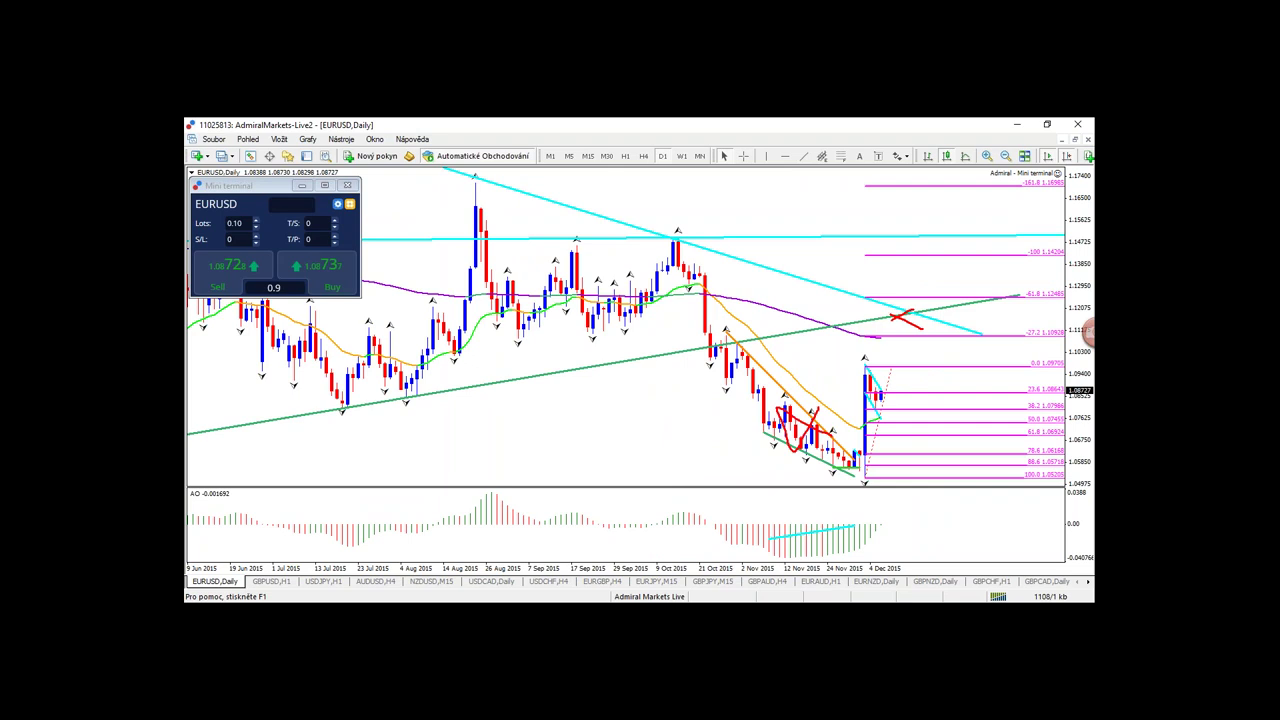
{"action": "key", "text": "Escape"}
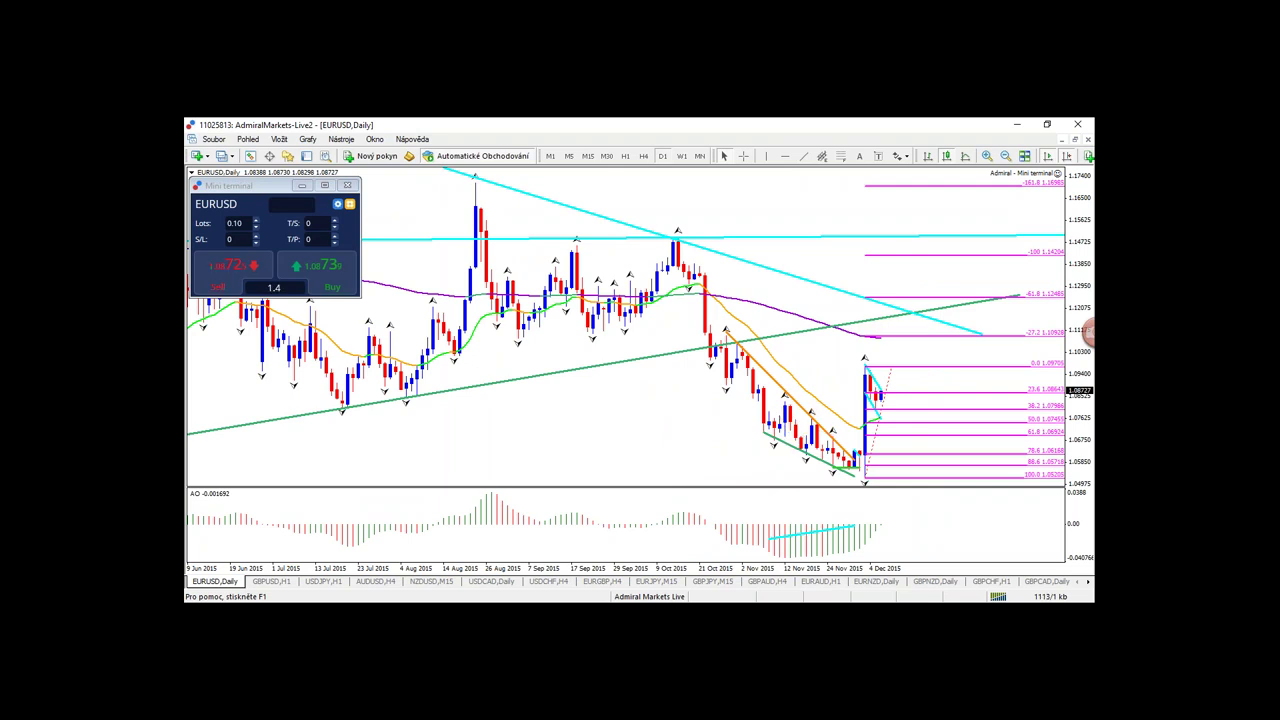
- View the EURUSD chart on the H4, H1, M30 and M15 timeframes in turn
{"action": "left_click", "coordinate": [644, 157]}
{"action": "mouse_move", "coordinate": [900, 268]}
{"action": "left_mouse_down"}
{"action": "mouse_move", "coordinate": [832, 213]}
{"action": "mouse_move", "coordinate": [910, 305]}
{"action": "mouse_move", "coordinate": [884, 274]}
{"action": "left_mouse_up"}
{"action": "key", "text": "Escape"}
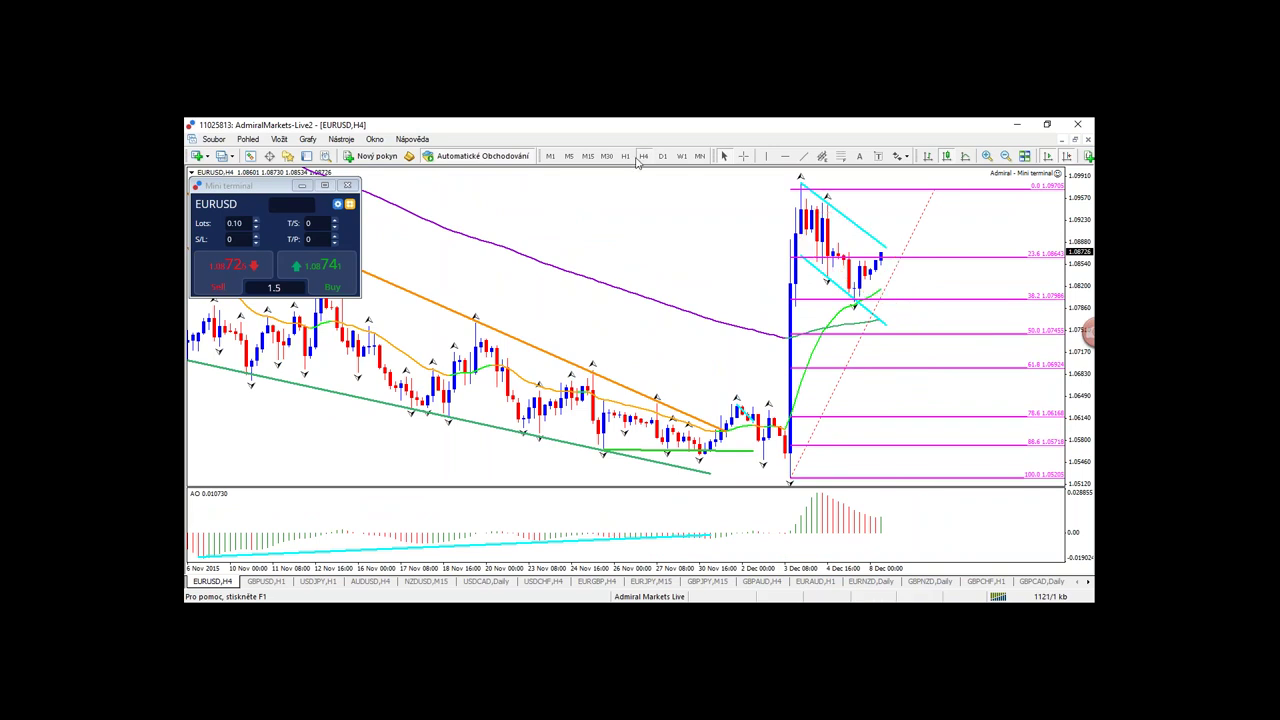
{"action": "left_click", "coordinate": [625, 156]}
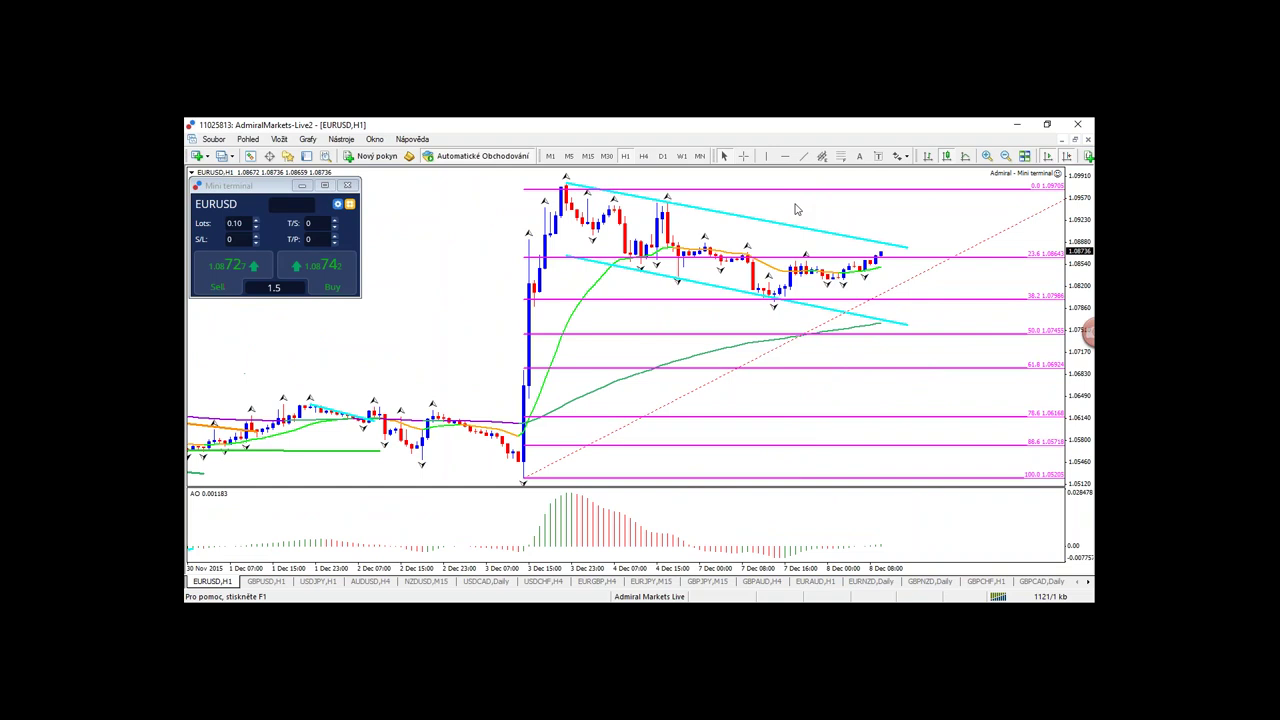
{"action": "left_click", "coordinate": [606, 156]}
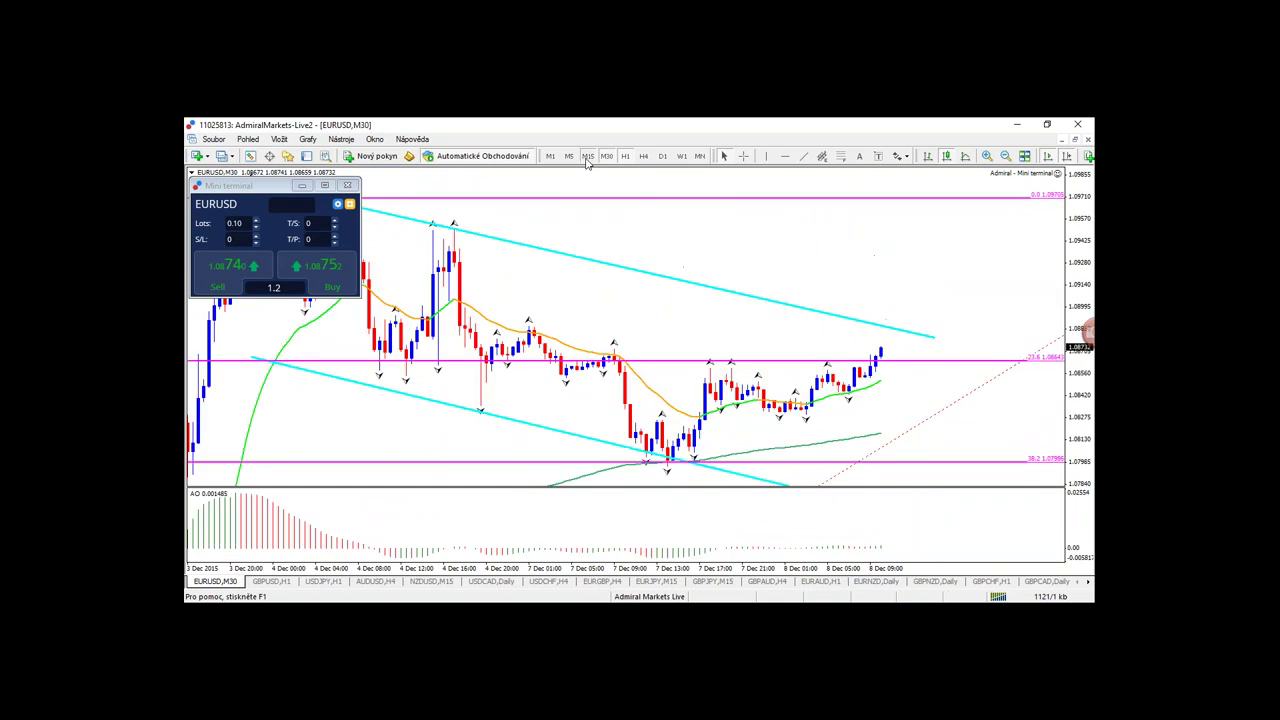
{"action": "left_click", "coordinate": [588, 157]}
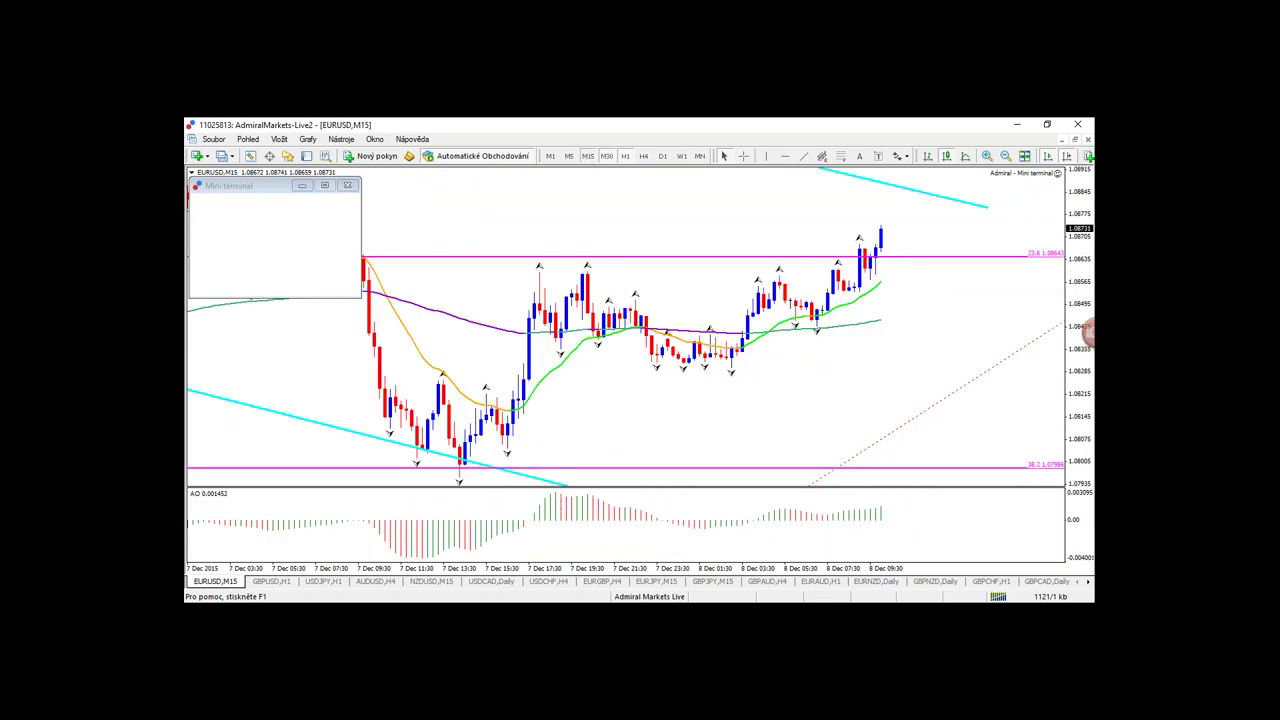
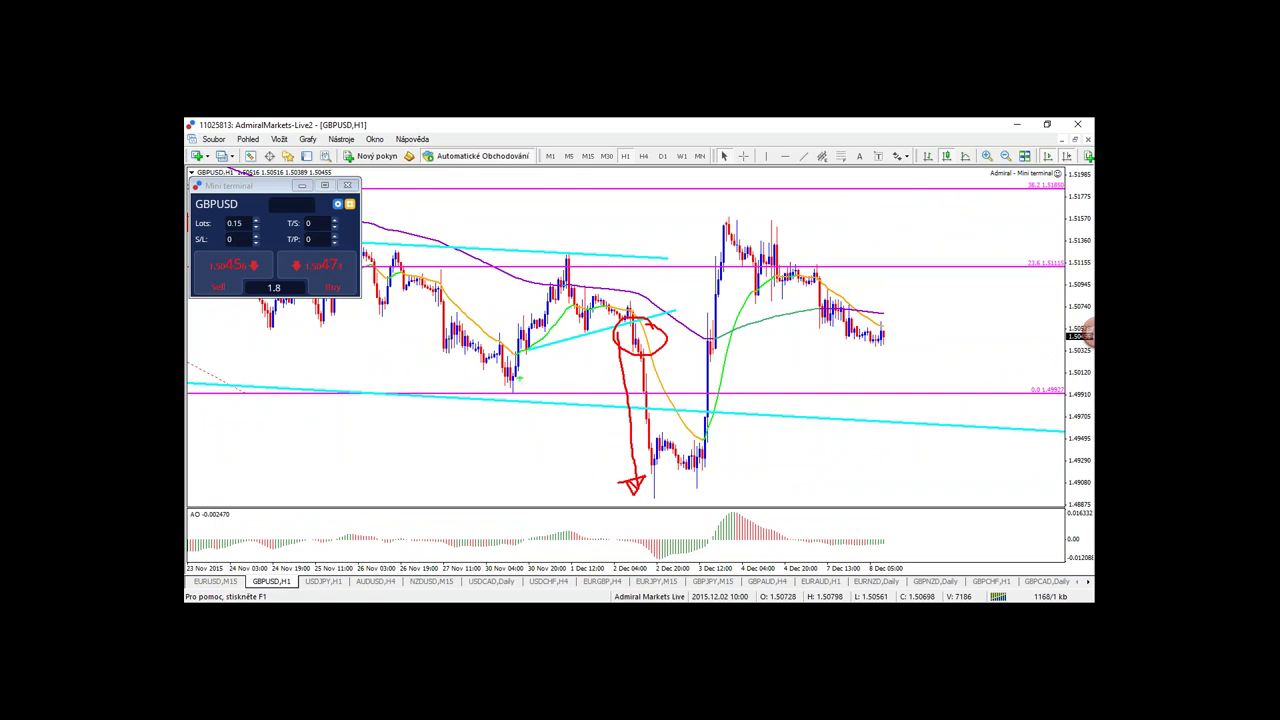
- On the GBPUSD H1 chart, circle the rise and add an upward arrow in green, trace the flag's support line in blue, and clear all drawings
{"action": "mouse_move", "coordinate": [565, 224]}
{"action": "left_mouse_down"}
{"action": "mouse_move", "coordinate": [498, 390]}
{"action": "mouse_move", "coordinate": [564, 310]}
{"action": "mouse_move", "coordinate": [582, 236]}
{"action": "mouse_move", "coordinate": [556, 228]}
{"action": "left_mouse_up"}
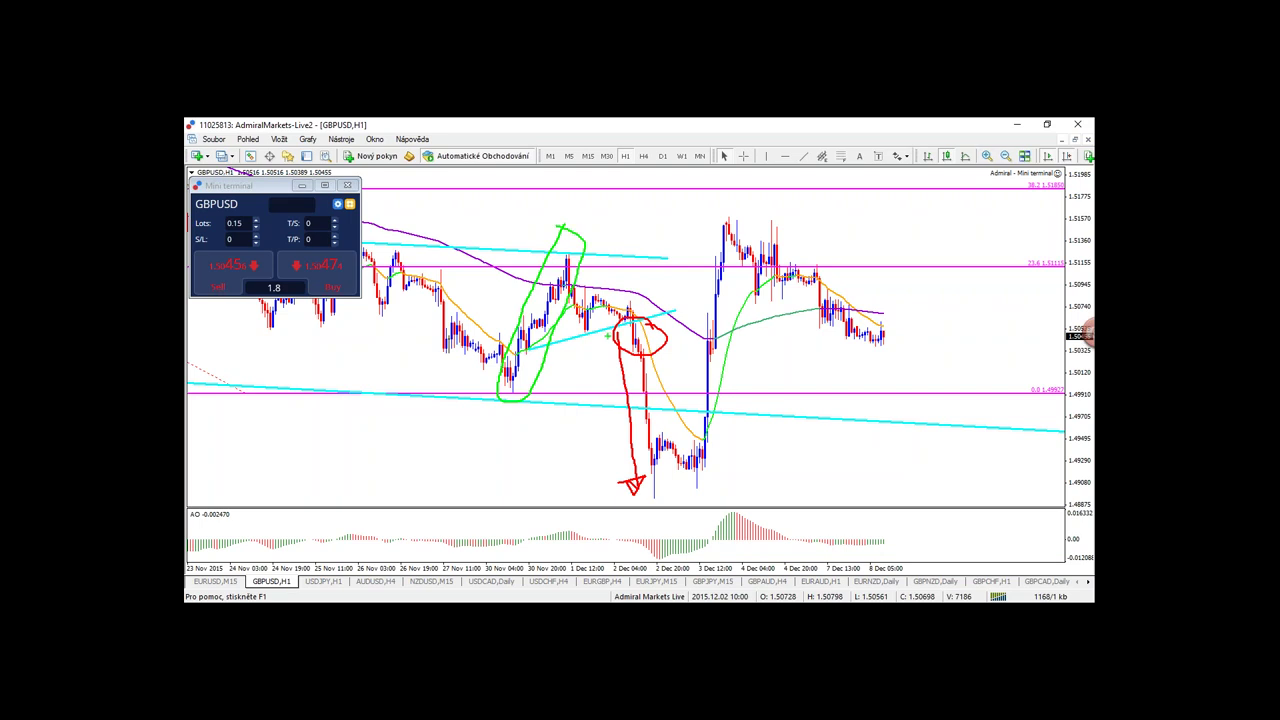
{"action": "mouse_move", "coordinate": [578, 282]}
{"action": "left_mouse_down"}
{"action": "mouse_move", "coordinate": [630, 226]}
{"action": "mouse_move", "coordinate": [625, 214]}
{"action": "mouse_move", "coordinate": [638, 236]}
{"action": "mouse_move", "coordinate": [594, 218]}
{"action": "left_mouse_up"}
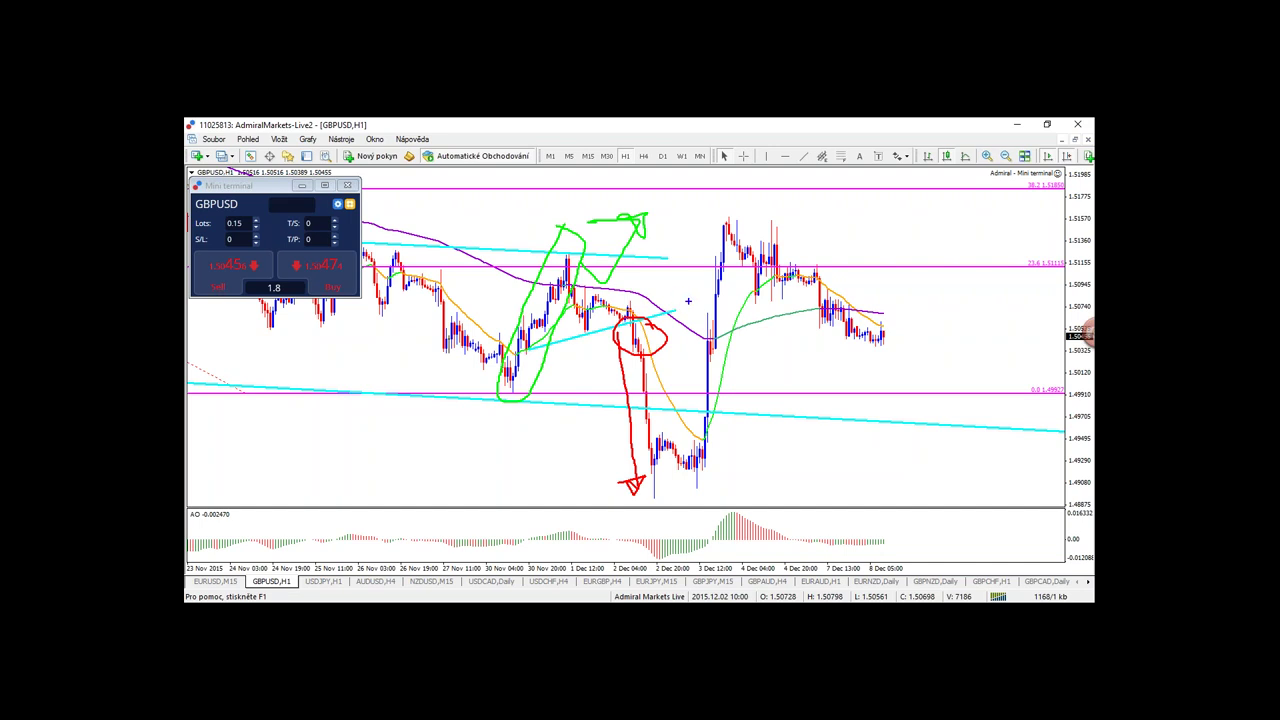
{"action": "mouse_move", "coordinate": [688, 302]}
{"action": "left_mouse_down"}
{"action": "mouse_move", "coordinate": [536, 340]}
{"action": "mouse_move", "coordinate": [686, 312]}
{"action": "left_mouse_up"}
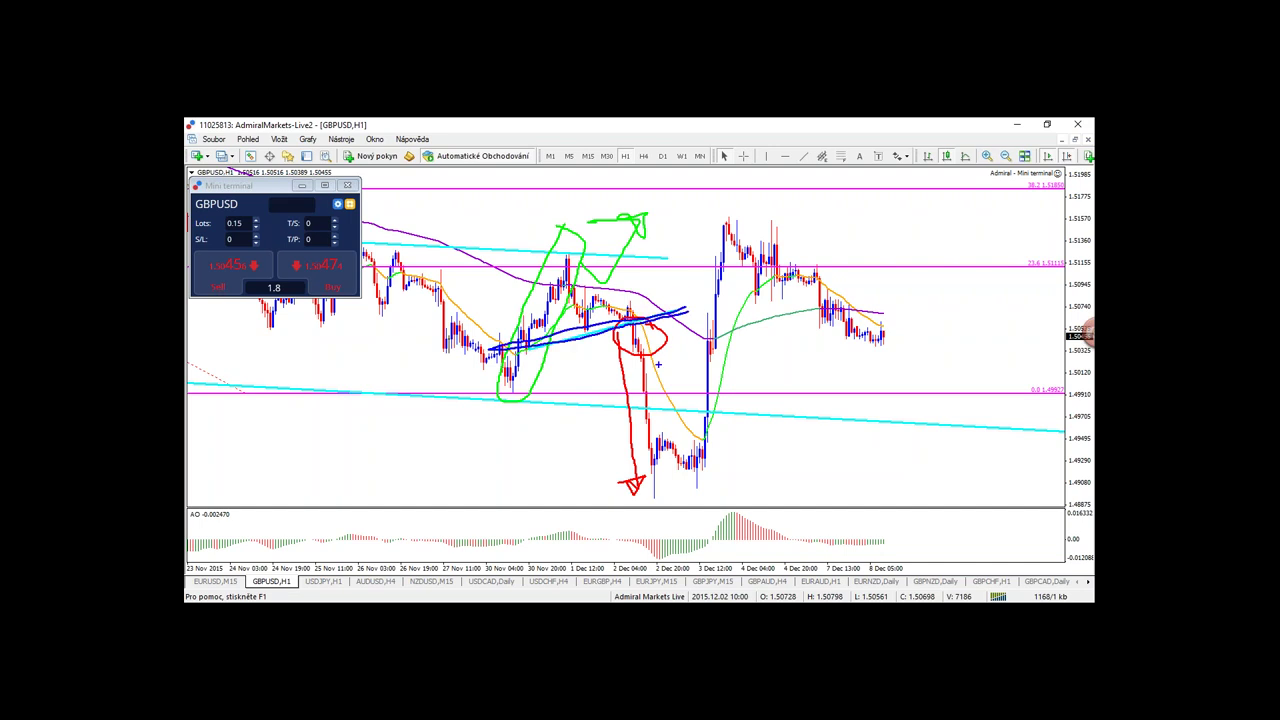
{"action": "key", "text": "Escape"}
- Draw a red downward arrow along the drop below the flag's support line, and clear it
{"action": "key", "text": "ctrl+2"}
{"action": "mouse_move", "coordinate": [619, 342]}
{"action": "left_mouse_down"}
{"action": "mouse_move", "coordinate": [636, 467]}
{"action": "mouse_move", "coordinate": [585, 454]}
{"action": "left_mouse_up"}
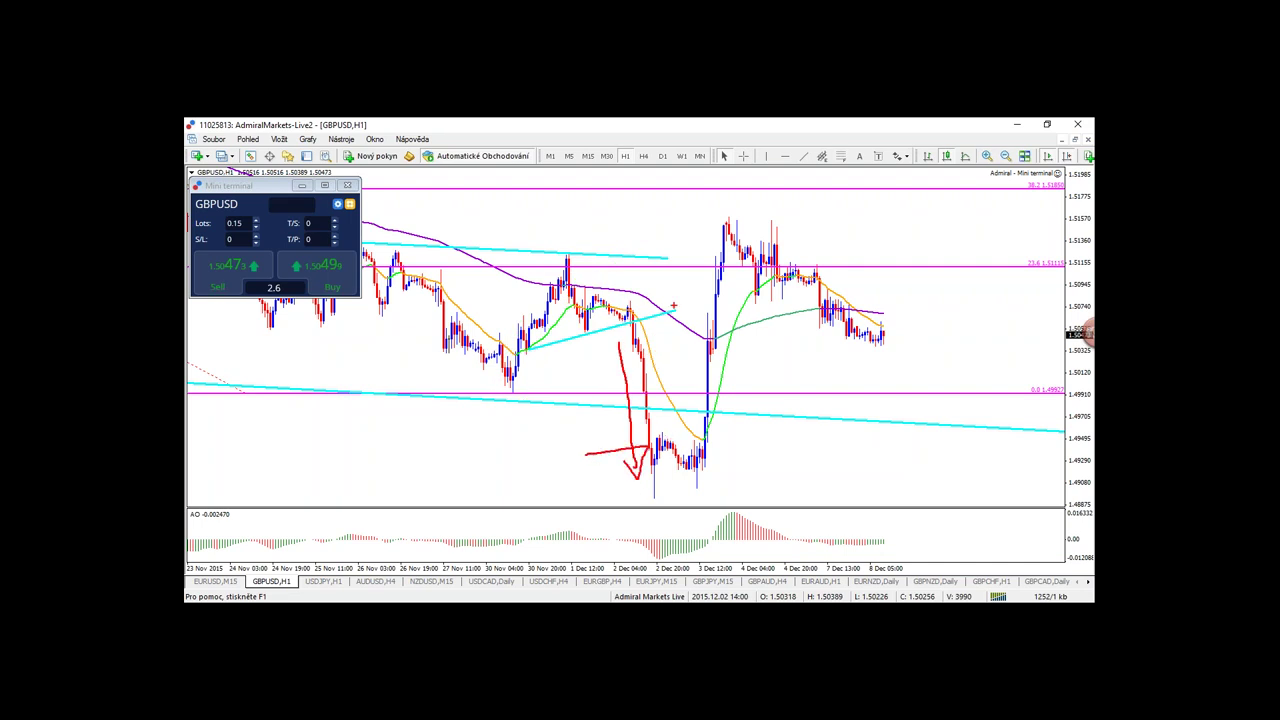
{"action": "key", "text": "Escape"}
- Check GBPUSD on H4, switch to the daily chart and lower the end of the falling channel's lower trendline
{"action": "left_click", "coordinate": [643, 156]}
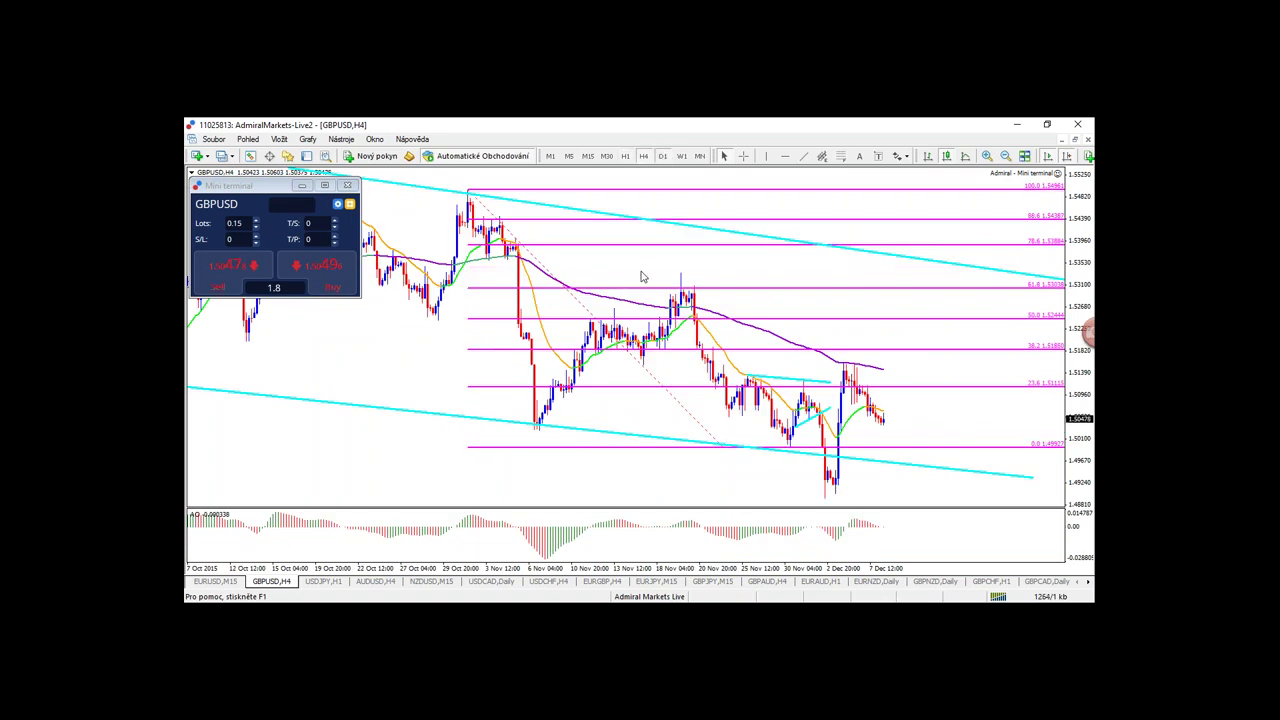
{"action": "left_click", "coordinate": [662, 156]}
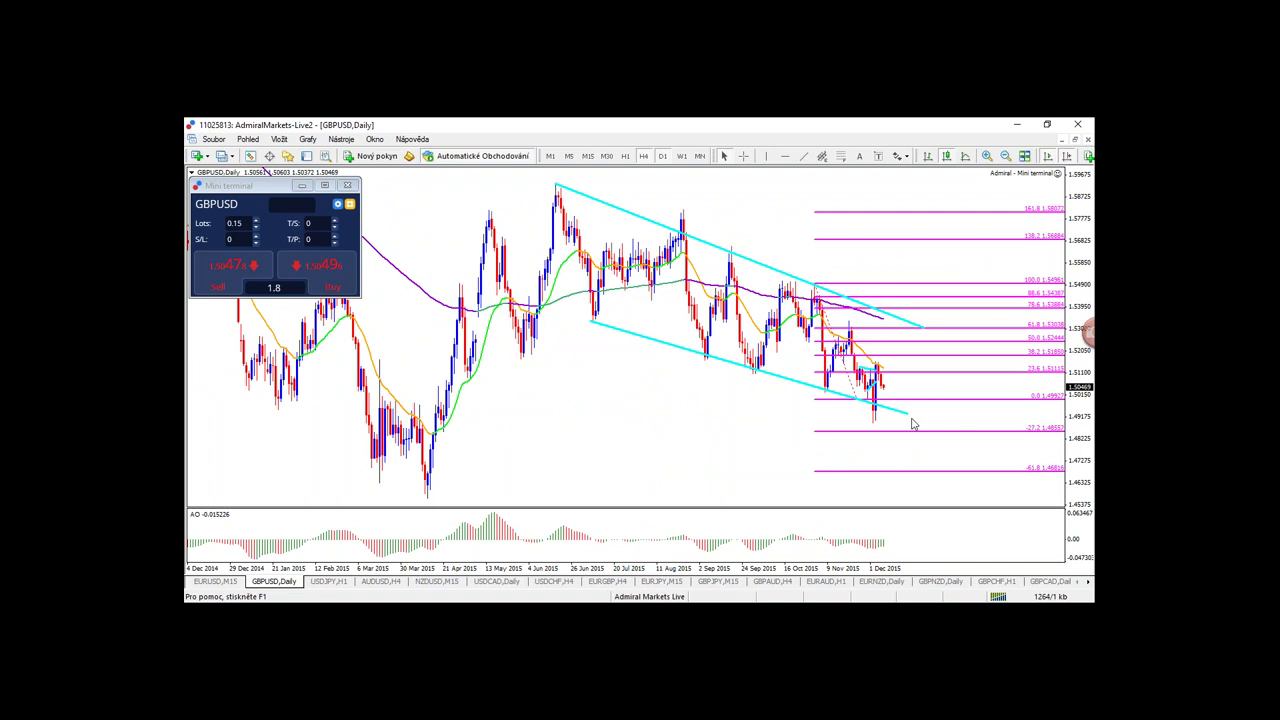
{"action": "left_click_drag", "start_coordinate": [907, 413], "coordinate": [905, 425]}
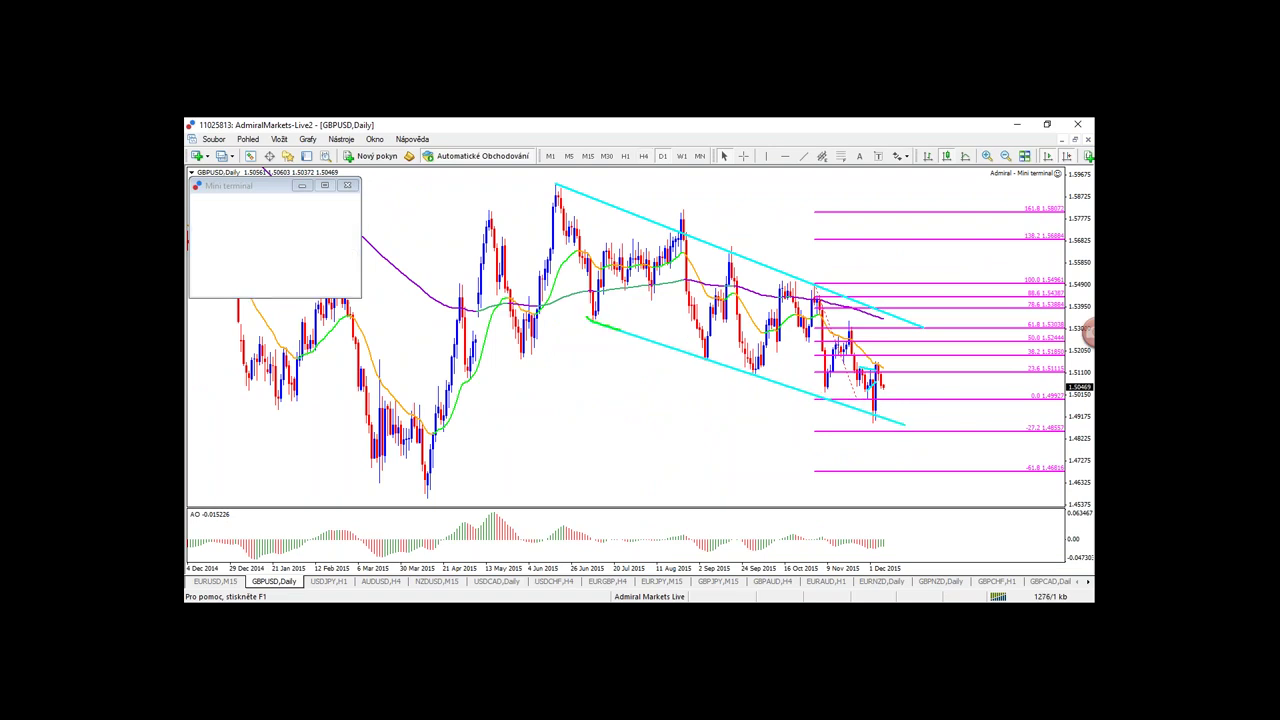
- Highlight the channel's lower line in green, mark the December bounce from it, and clear the drawings
{"action": "mouse_move", "coordinate": [620, 330]}
{"action": "left_mouse_down"}
{"action": "mouse_move", "coordinate": [907, 428]}
{"action": "mouse_move", "coordinate": [588, 334]}
{"action": "left_mouse_up"}
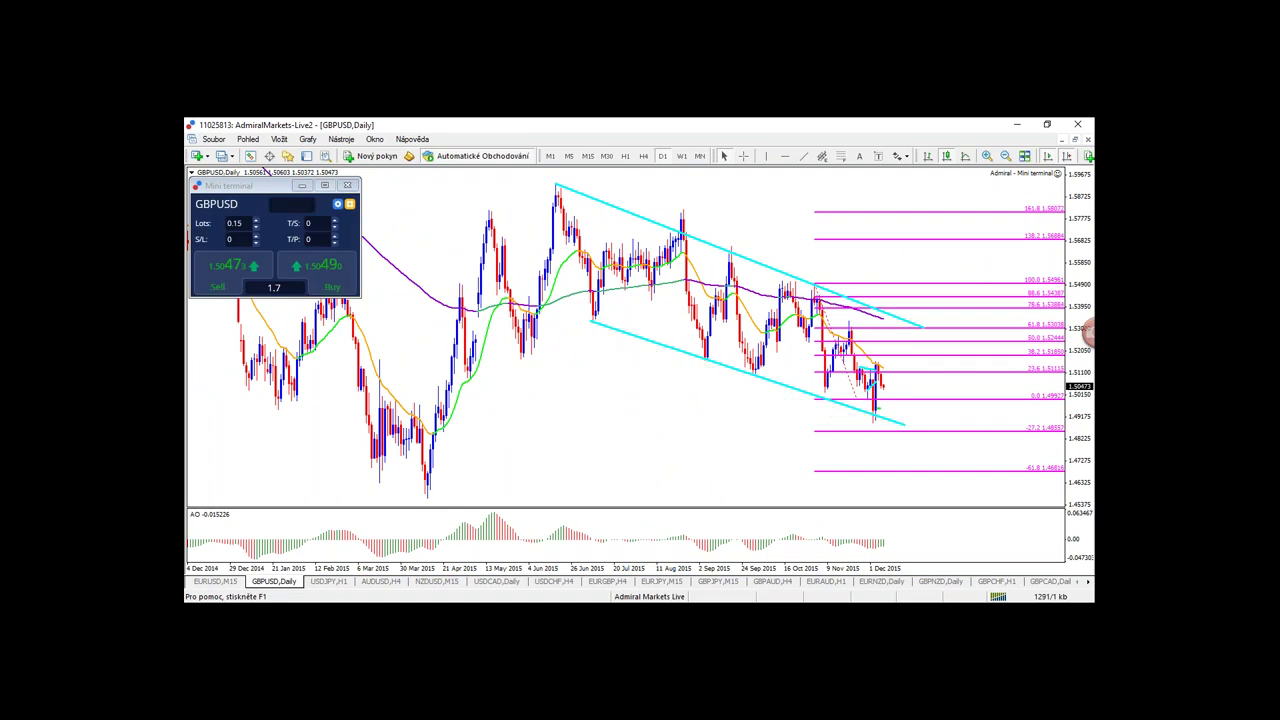
{"action": "left_click_drag", "start_coordinate": [878, 409], "coordinate": [880, 421]}
{"action": "left_click_drag", "start_coordinate": [878, 418], "coordinate": [926, 382]}
{"action": "key", "text": "Escape"}
- Add a descending trendline through the middle of the GBPUSD daily channel and fine-tune its end point
{"action": "left_click_drag", "start_coordinate": [569, 250], "coordinate": [913, 376]}
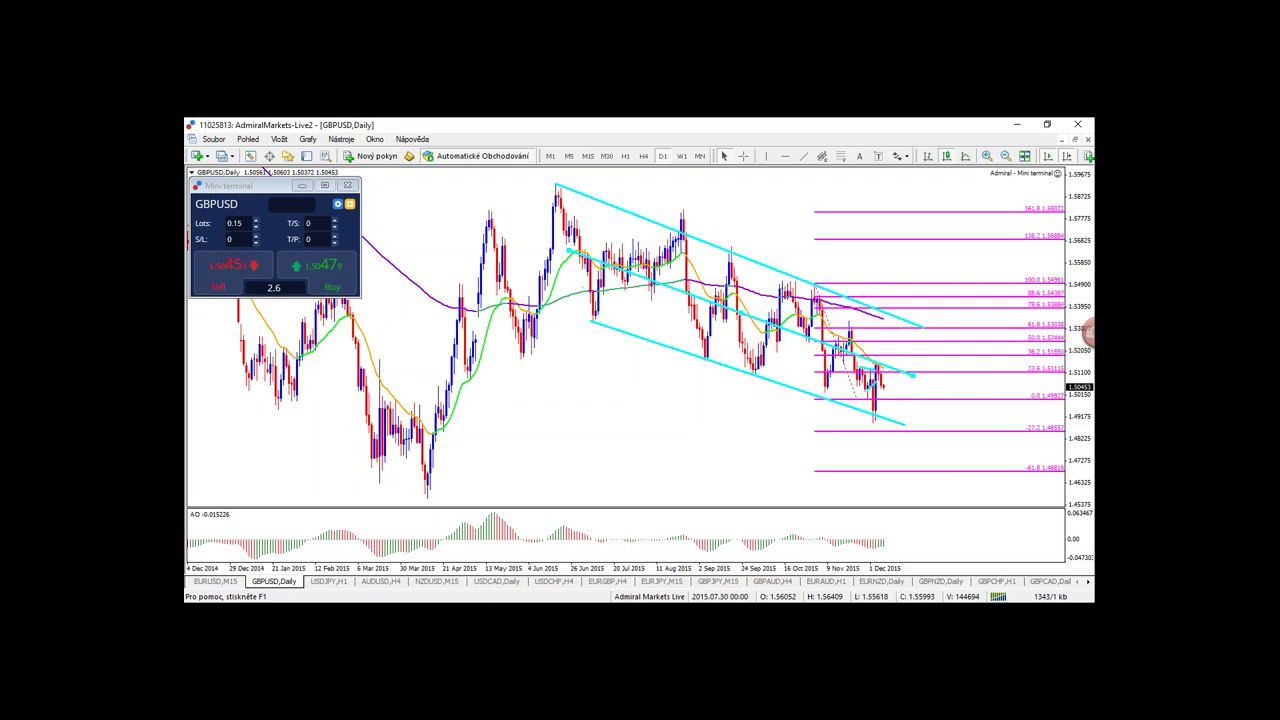
{"action": "mouse_move", "coordinate": [912, 375]}
{"action": "left_mouse_down"}
{"action": "mouse_move", "coordinate": [926, 388]}
{"action": "mouse_move", "coordinate": [914, 384]}
{"action": "left_mouse_up"}
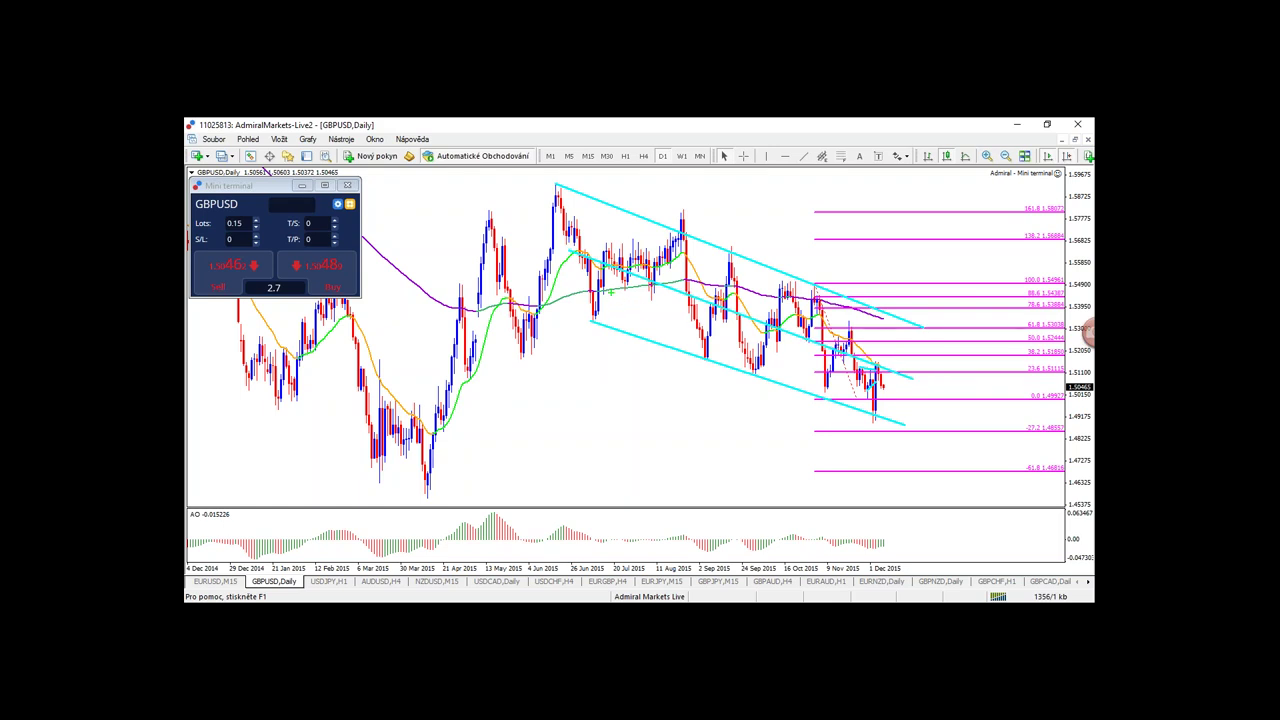
- Mark the price reactions along the middle trendline with green arrows and circles, and clear the marks
{"action": "left_click_drag", "start_coordinate": [638, 316], "coordinate": [748, 318]}
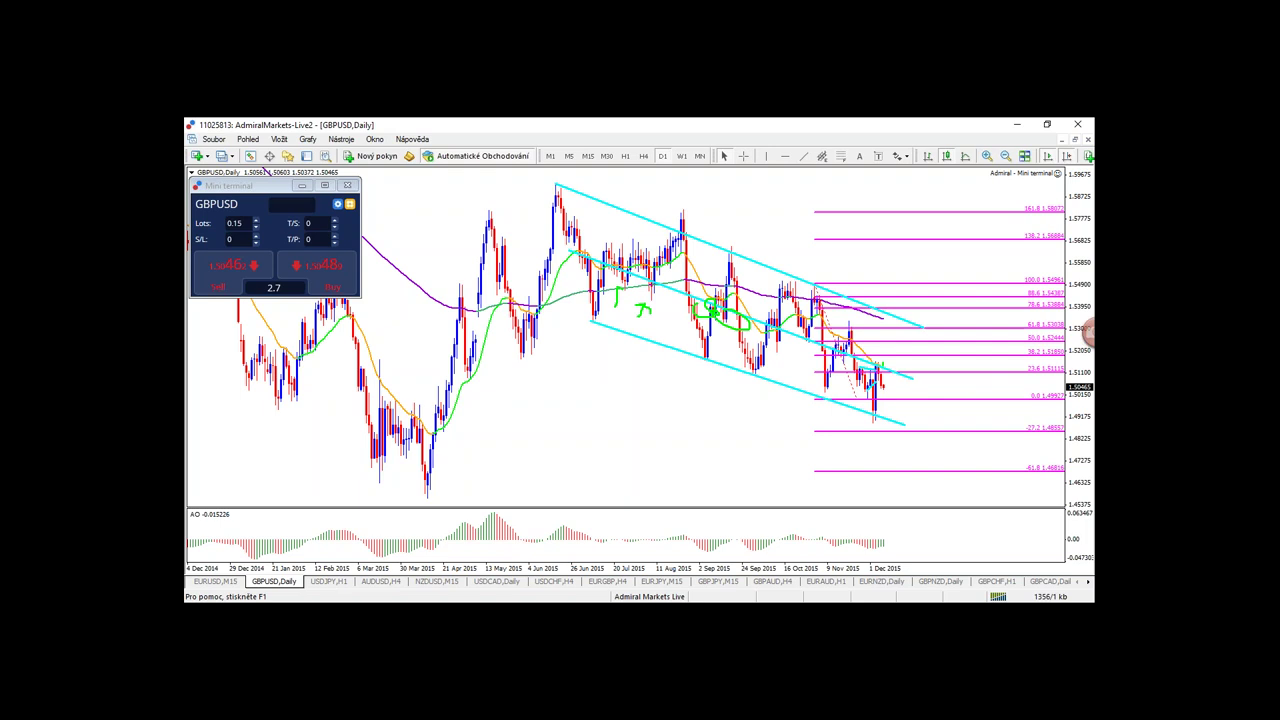
{"action": "mouse_move", "coordinate": [884, 356]}
{"action": "left_mouse_down"}
{"action": "mouse_move", "coordinate": [832, 362]}
{"action": "mouse_move", "coordinate": [790, 334]}
{"action": "mouse_move", "coordinate": [803, 353]}
{"action": "left_mouse_up"}
{"action": "key", "text": "Escape"}
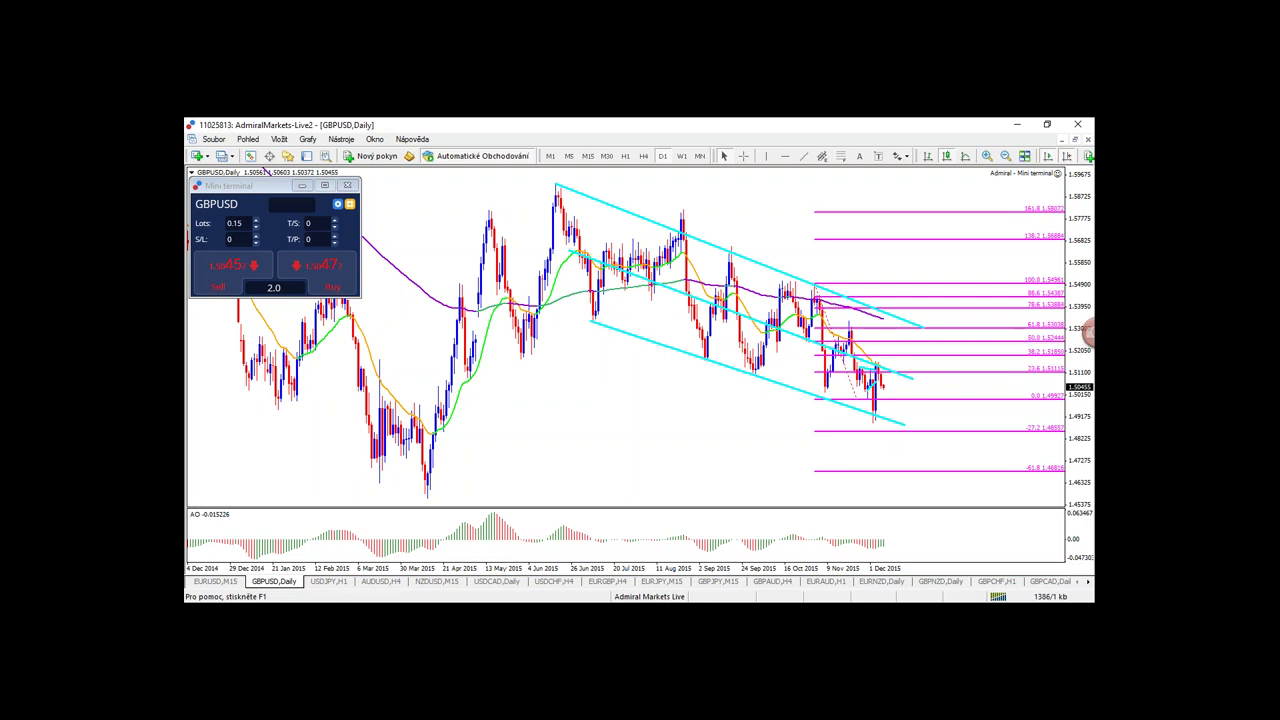
- Draw another descending trendline between the channel's middle and lower lines and fine-tune its position
{"action": "left_click", "coordinate": [803, 156]}
{"action": "left_click_drag", "start_coordinate": [574, 280], "coordinate": [915, 403]}
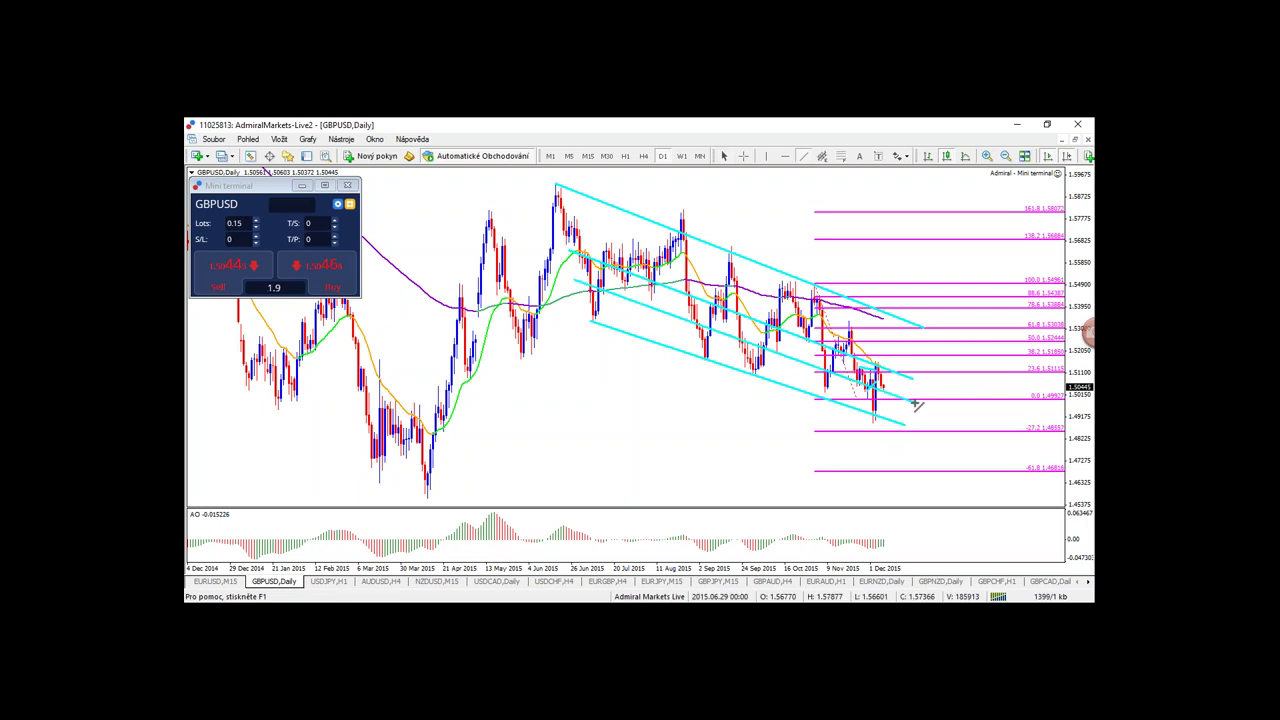
{"action": "mouse_move", "coordinate": [745, 340]}
{"action": "left_mouse_down"}
{"action": "mouse_move", "coordinate": [798, 363]}
{"action": "mouse_move", "coordinate": [745, 336]}
{"action": "mouse_move", "coordinate": [743, 347]}
{"action": "left_mouse_up"}
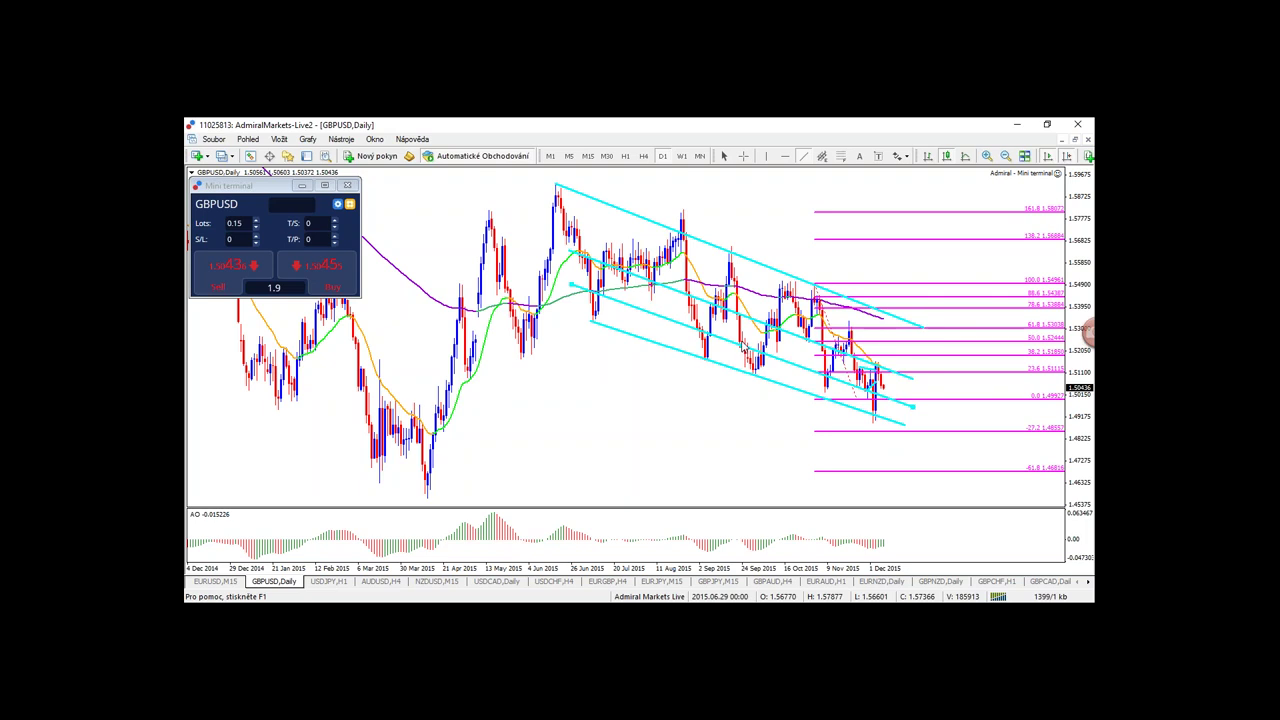
{"action": "left_click_drag", "start_coordinate": [742, 347], "coordinate": [742, 344]}
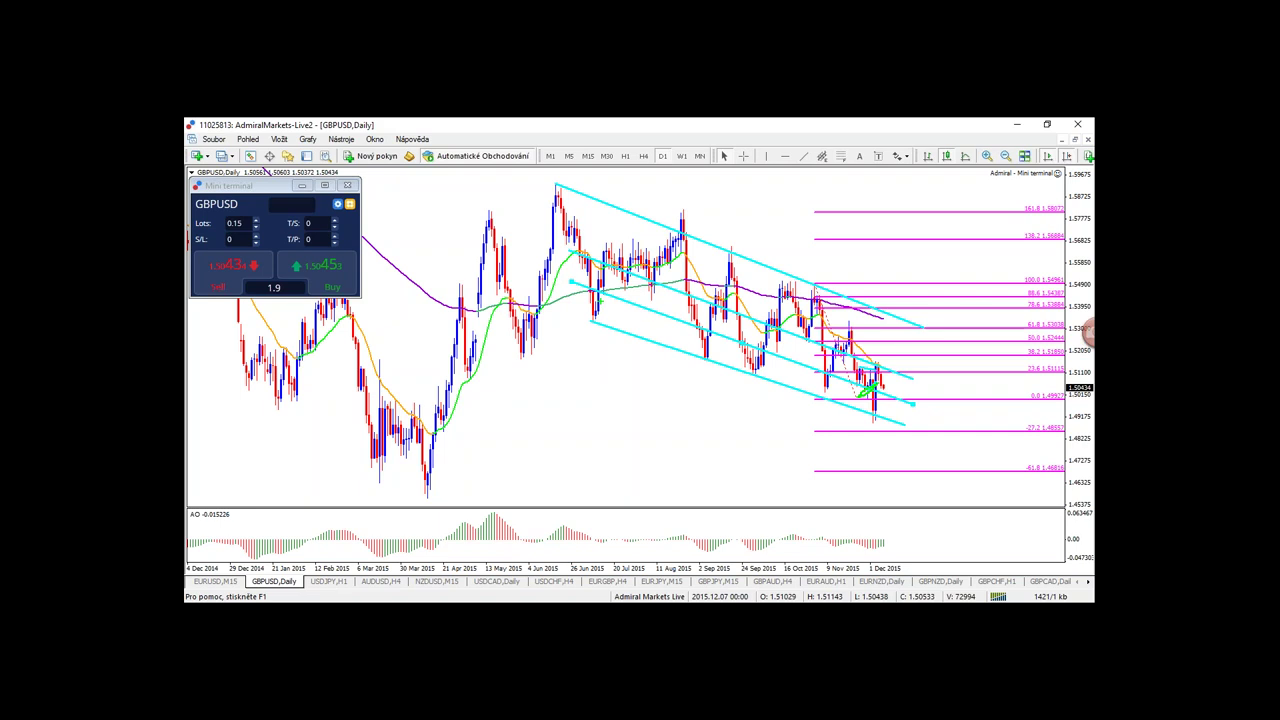
- Highlight the channel's lower zone in green with an upward bounce arrow at its end, and clear the drawings
{"action": "mouse_move", "coordinate": [578, 297]}
{"action": "left_mouse_down"}
{"action": "mouse_move", "coordinate": [752, 368]}
{"action": "mouse_move", "coordinate": [940, 420]}
{"action": "mouse_move", "coordinate": [562, 283]}
{"action": "left_mouse_up"}
{"action": "mouse_move", "coordinate": [932, 420]}
{"action": "left_mouse_down"}
{"action": "mouse_move", "coordinate": [950, 362]}
{"action": "mouse_move", "coordinate": [982, 376]}
{"action": "left_mouse_up"}
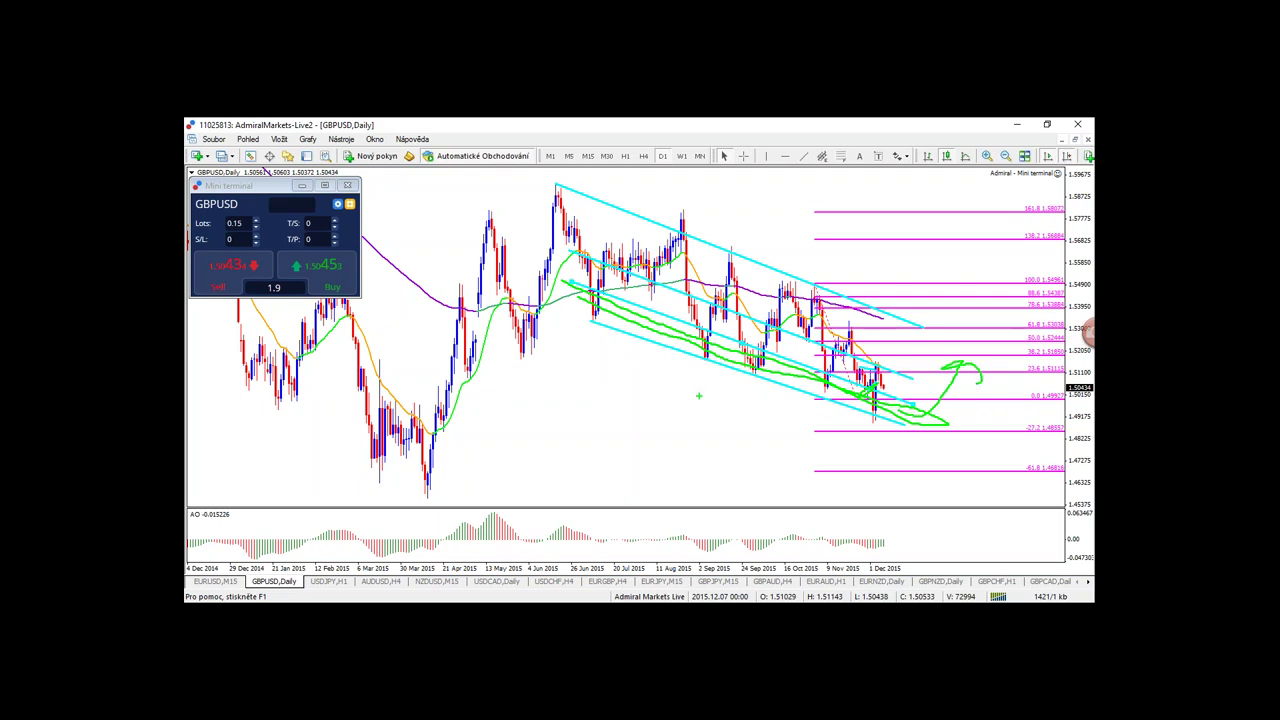
{"action": "mouse_move", "coordinate": [702, 364]}
{"action": "left_mouse_down"}
{"action": "mouse_move", "coordinate": [722, 422]}
{"action": "mouse_move", "coordinate": [706, 406]}
{"action": "left_mouse_up"}
{"action": "key", "text": "e"}
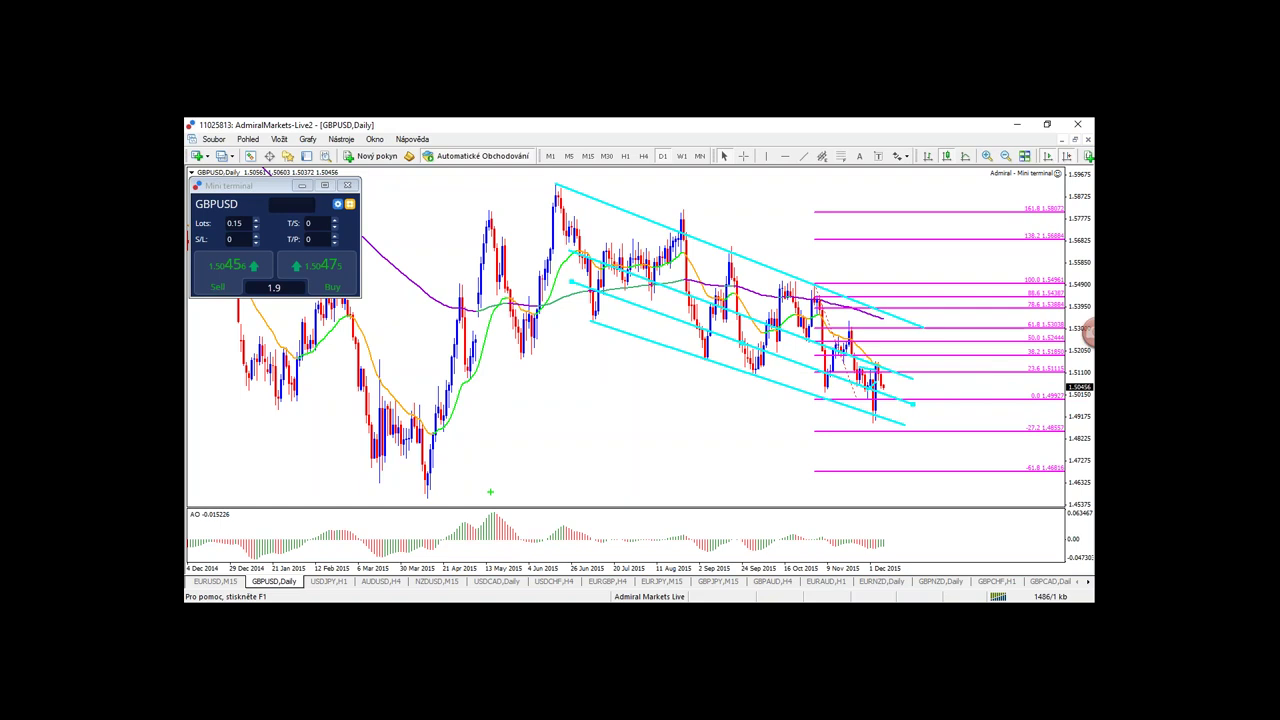
- Sketch a rising green channel below the price with a blue zigzag inside it and a red downward arrow beside it
{"action": "left_click_drag", "start_coordinate": [490, 492], "coordinate": [626, 433]}
{"action": "left_click_drag", "start_coordinate": [450, 432], "coordinate": [584, 379]}
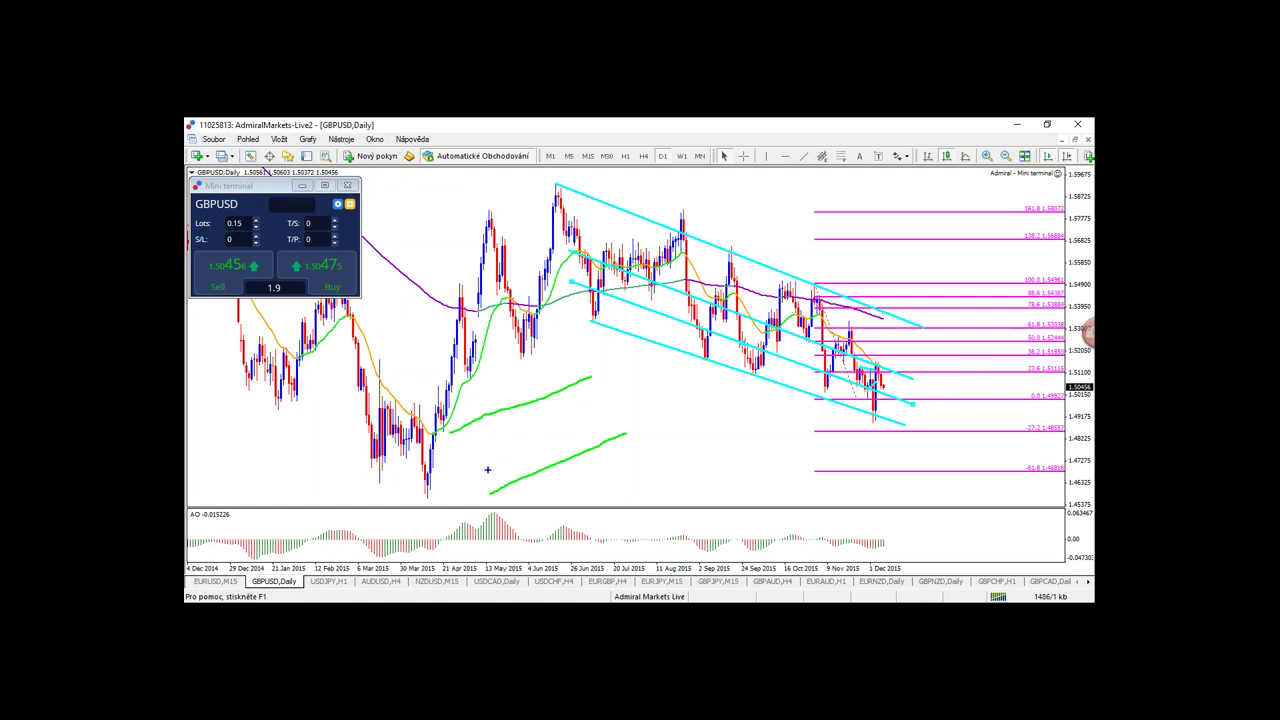
{"action": "mouse_move", "coordinate": [484, 486]}
{"action": "left_mouse_down"}
{"action": "mouse_move", "coordinate": [544, 432]}
{"action": "mouse_move", "coordinate": [626, 434]}
{"action": "mouse_move", "coordinate": [633, 372]}
{"action": "left_mouse_up"}
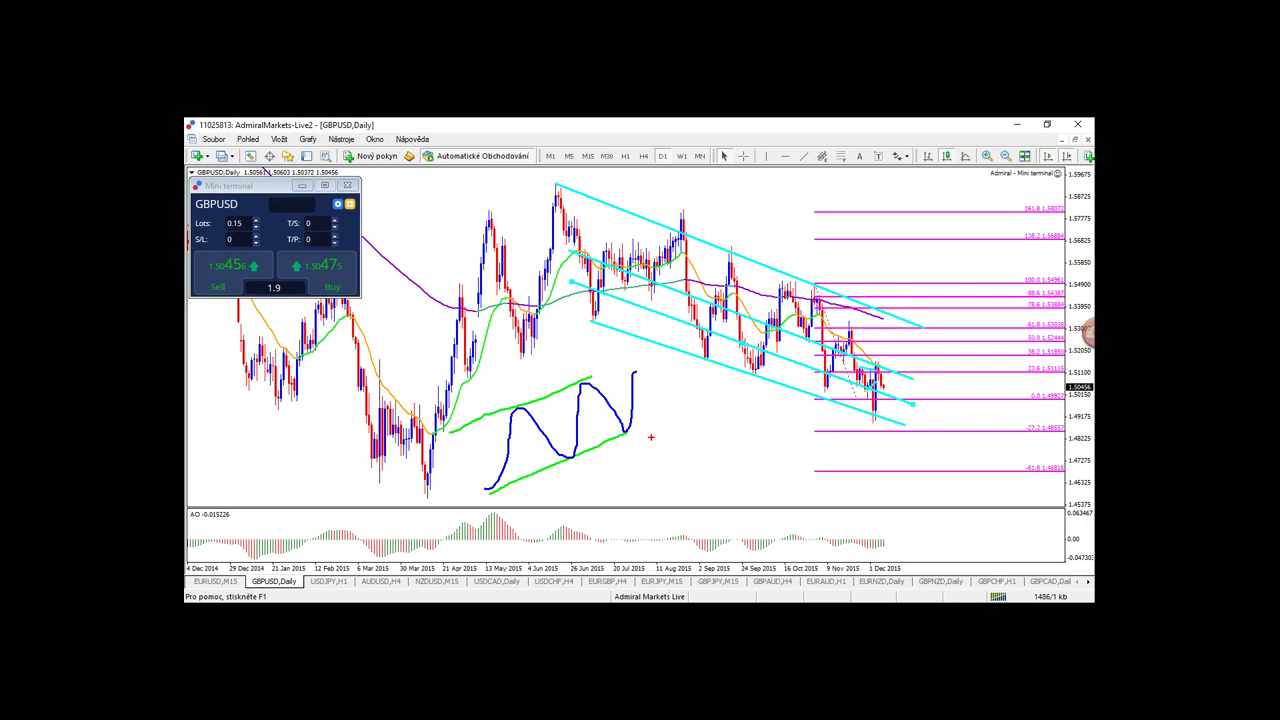
{"action": "mouse_move", "coordinate": [648, 444]}
{"action": "left_mouse_down"}
{"action": "mouse_move", "coordinate": [664, 504]}
{"action": "mouse_move", "coordinate": [626, 503]}
{"action": "left_mouse_up"}
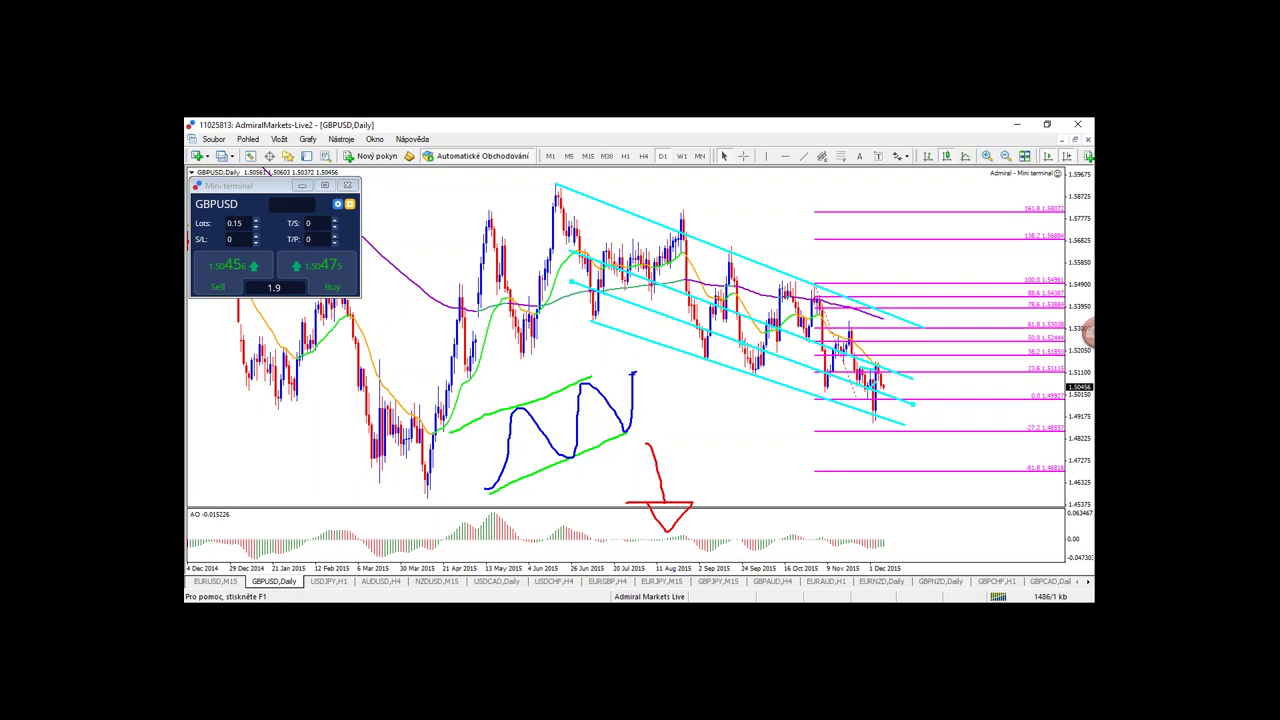
- Add a blue curved arrow dipping and turning up beneath the sketch, and extend both green channel lines
{"action": "left_click_drag", "start_coordinate": [356, 487], "coordinate": [570, 526]}
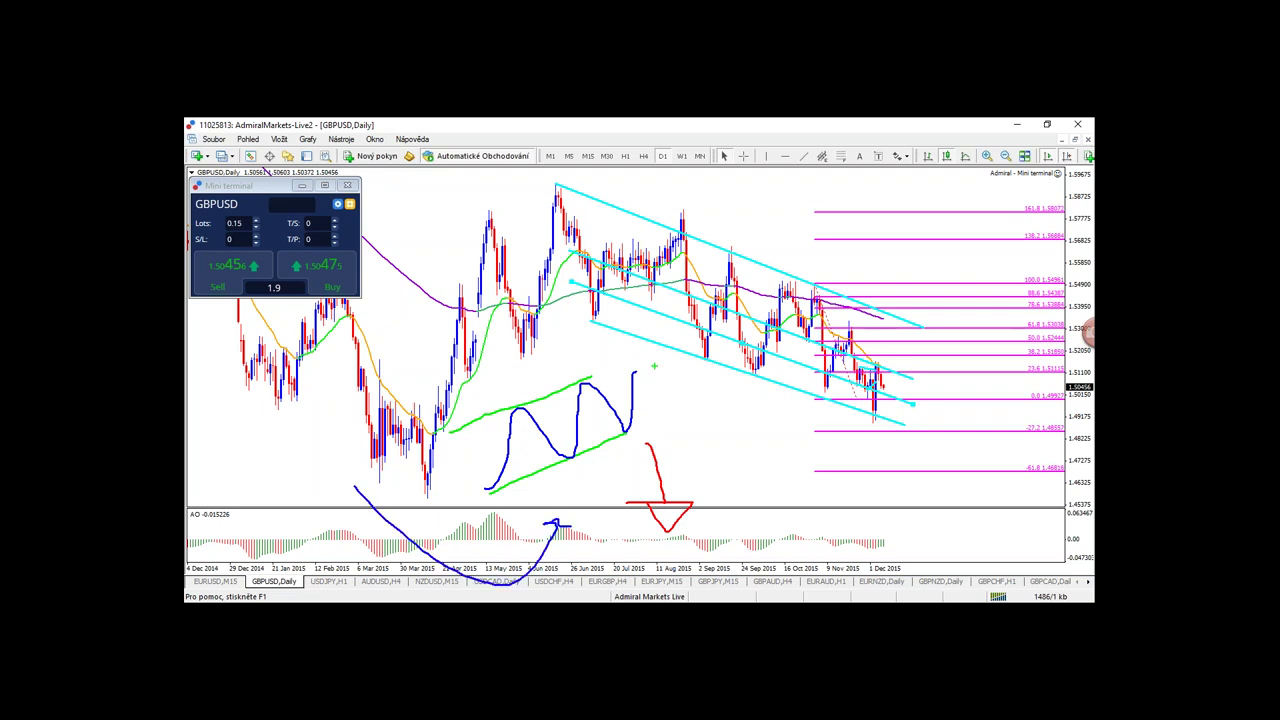
{"action": "left_click_drag", "start_coordinate": [535, 384], "coordinate": [662, 351]}
{"action": "left_click_drag", "start_coordinate": [610, 434], "coordinate": [677, 414]}
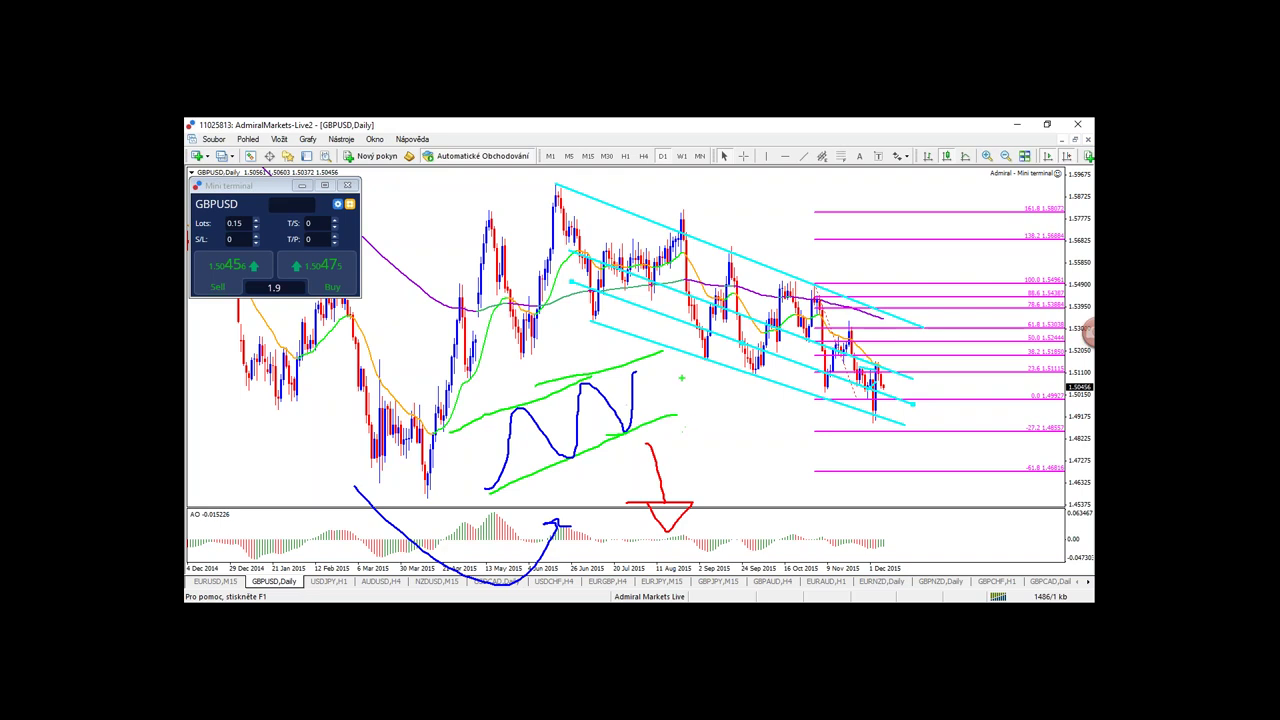
- Extend the blue zigzag upward with an arrow at its end, add rising green lines and a small downward arrow, and clear the drawings
{"action": "mouse_move", "coordinate": [632, 360]}
{"action": "left_mouse_down"}
{"action": "mouse_move", "coordinate": [648, 276]}
{"action": "mouse_move", "coordinate": [748, 356]}
{"action": "mouse_move", "coordinate": [784, 214]}
{"action": "mouse_move", "coordinate": [820, 212]}
{"action": "left_mouse_up"}
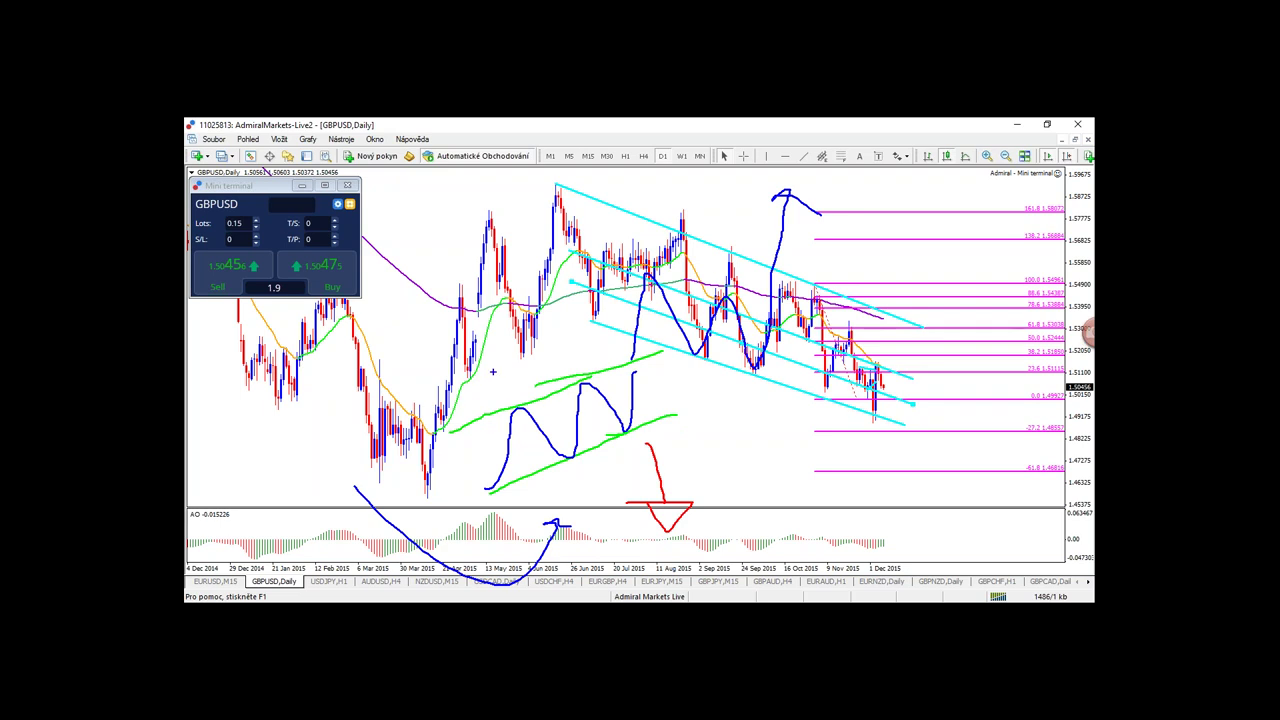
{"action": "mouse_move", "coordinate": [493, 358]}
{"action": "left_mouse_down"}
{"action": "mouse_move", "coordinate": [495, 392]}
{"action": "mouse_move", "coordinate": [486, 386]}
{"action": "mouse_move", "coordinate": [508, 388]}
{"action": "left_mouse_up"}
{"action": "left_click_drag", "start_coordinate": [428, 368], "coordinate": [835, 212]}
{"action": "left_click_drag", "start_coordinate": [647, 371], "coordinate": [816, 294]}
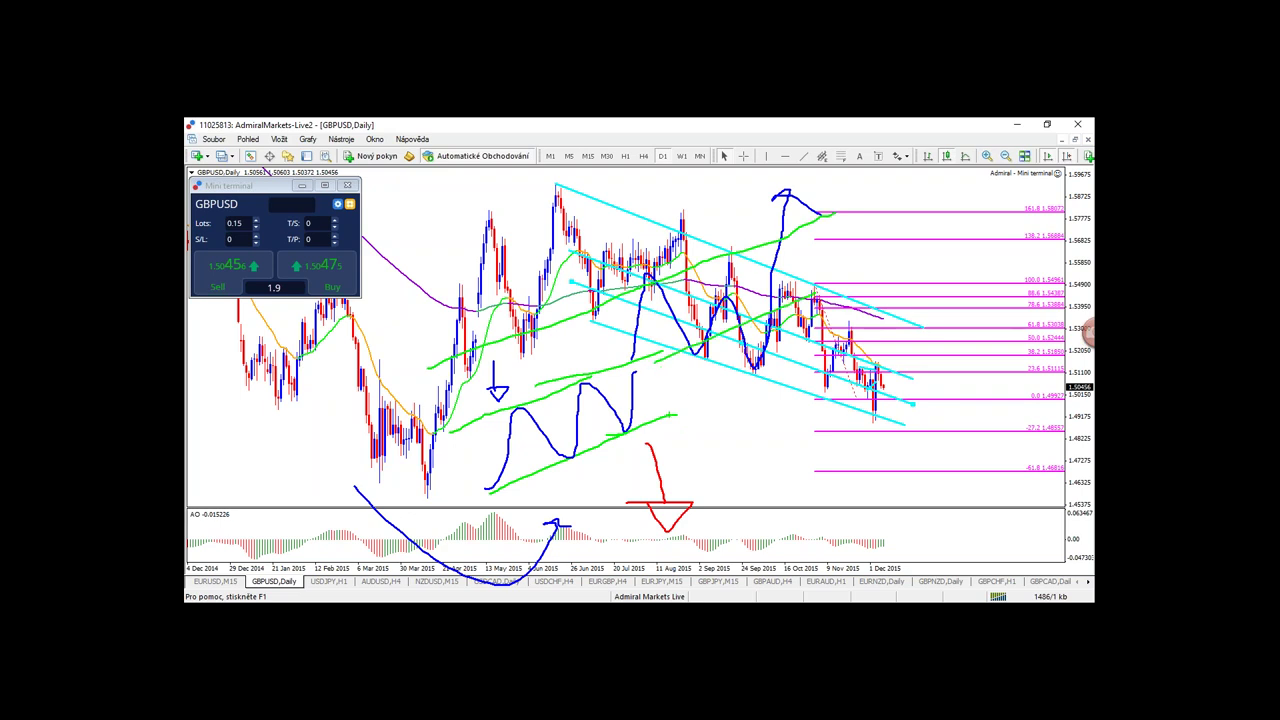
{"action": "left_click_drag", "start_coordinate": [672, 414], "coordinate": [938, 305]}
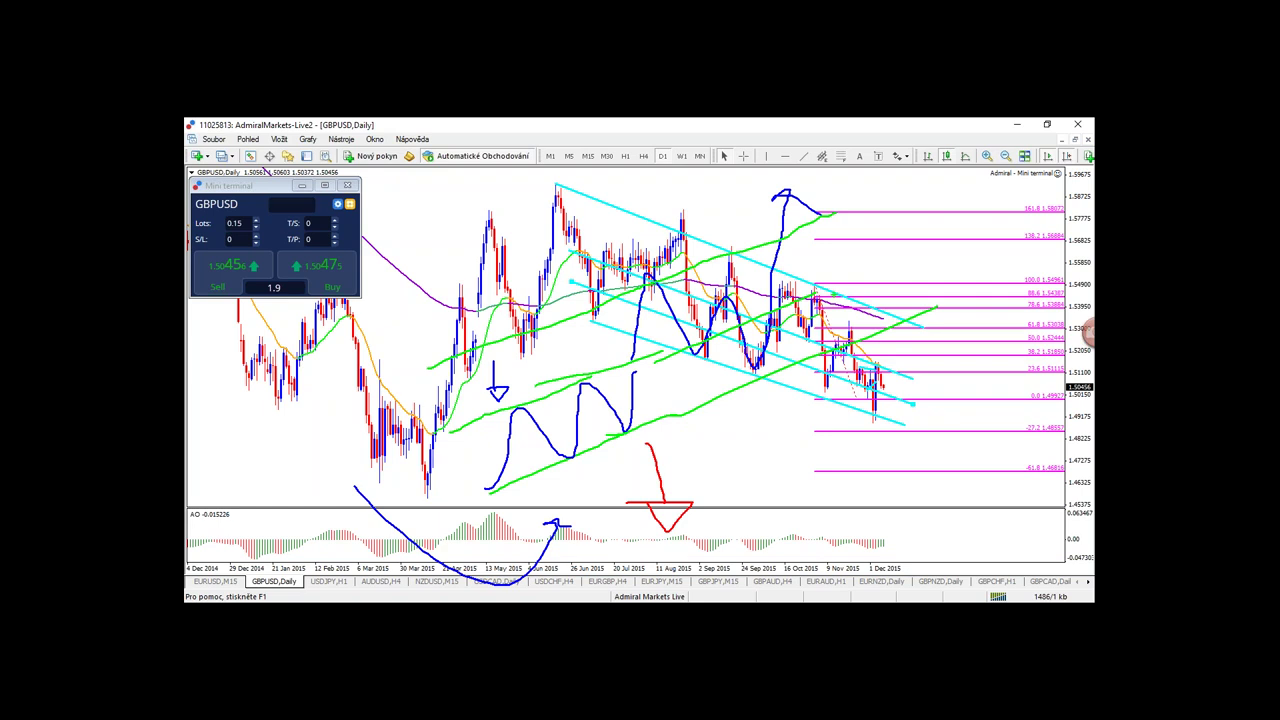
{"action": "key", "text": "e"}
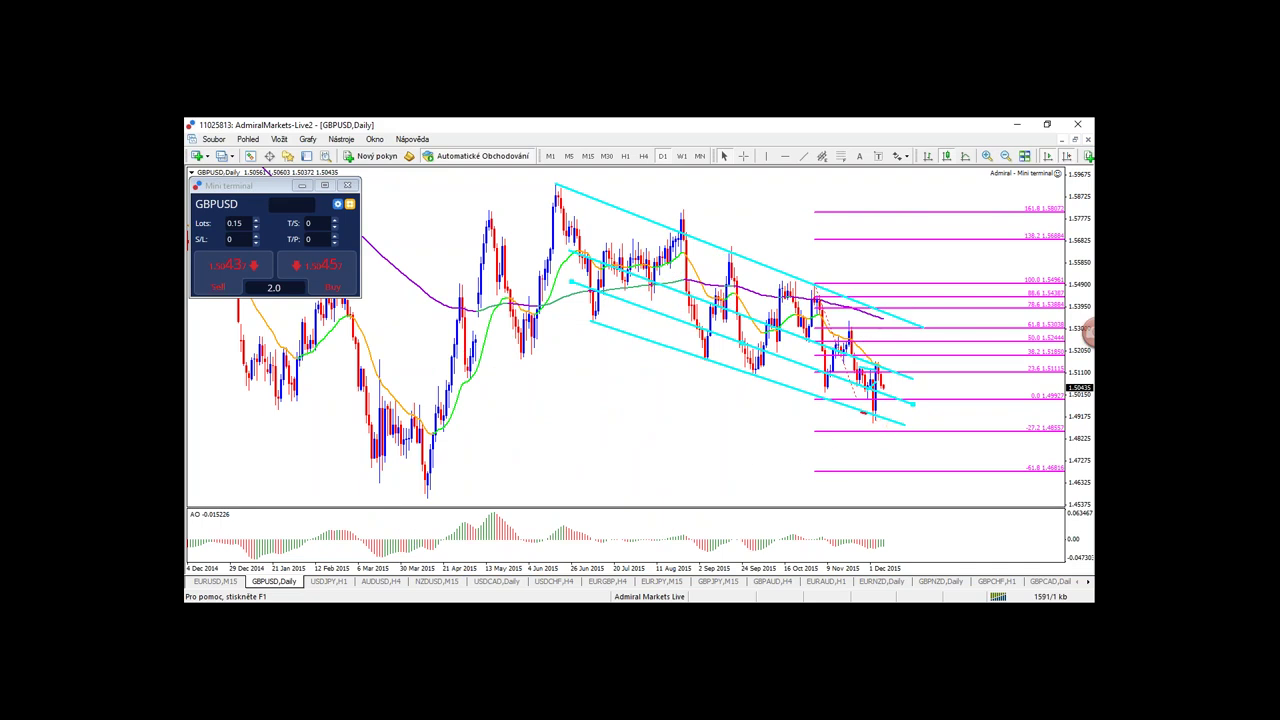
- Sketch short marks below the latest low and a green line along the channel's lower edge, clearing the drawings
{"action": "mouse_move", "coordinate": [862, 412]}
{"action": "left_mouse_down"}
{"action": "mouse_move", "coordinate": [912, 435]}
{"action": "mouse_move", "coordinate": [900, 496]}
{"action": "mouse_move", "coordinate": [862, 510]}
{"action": "left_mouse_up"}
{"action": "key", "text": "e"}
{"action": "left_click_drag", "start_coordinate": [887, 423], "coordinate": [891, 446]}
{"action": "mouse_move", "coordinate": [921, 411]}
{"action": "left_mouse_down"}
{"action": "mouse_move", "coordinate": [932, 426]}
{"action": "mouse_move", "coordinate": [970, 405]}
{"action": "left_mouse_up"}
{"action": "key", "text": "Escape"}
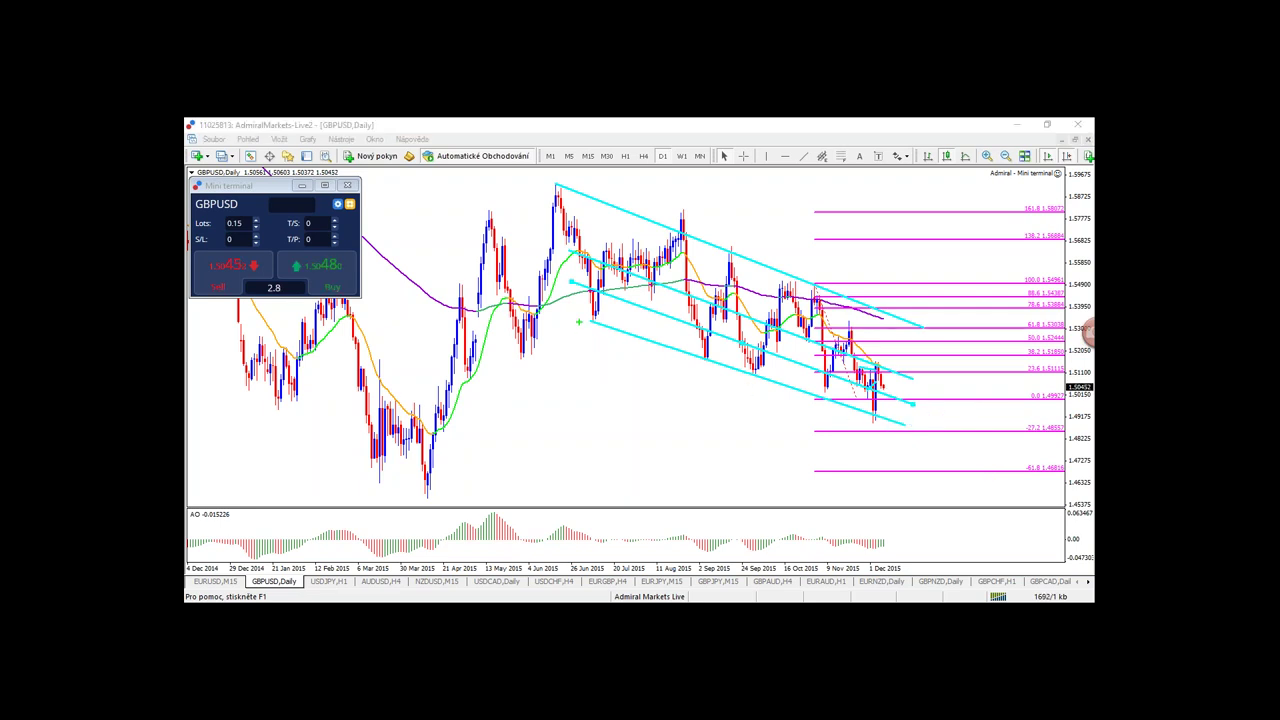
{"action": "left_click_drag", "start_coordinate": [588, 321], "coordinate": [902, 430]}
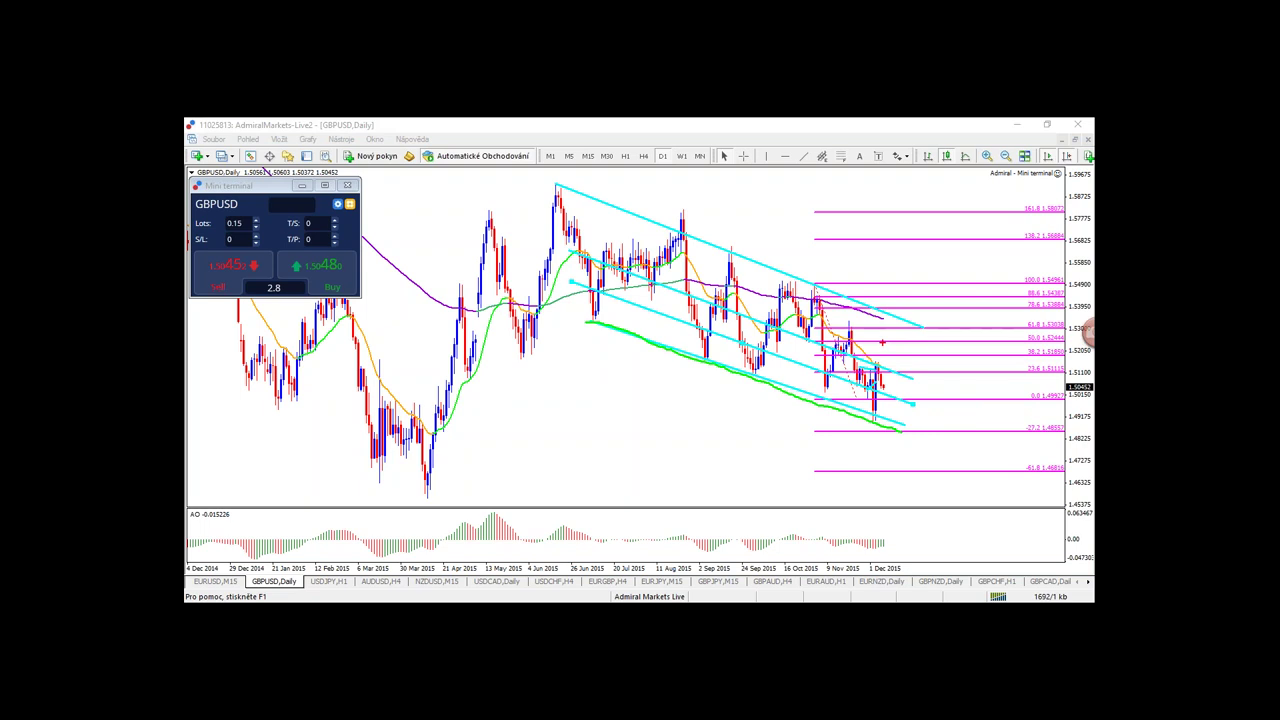
{"action": "key", "text": "Escape"}
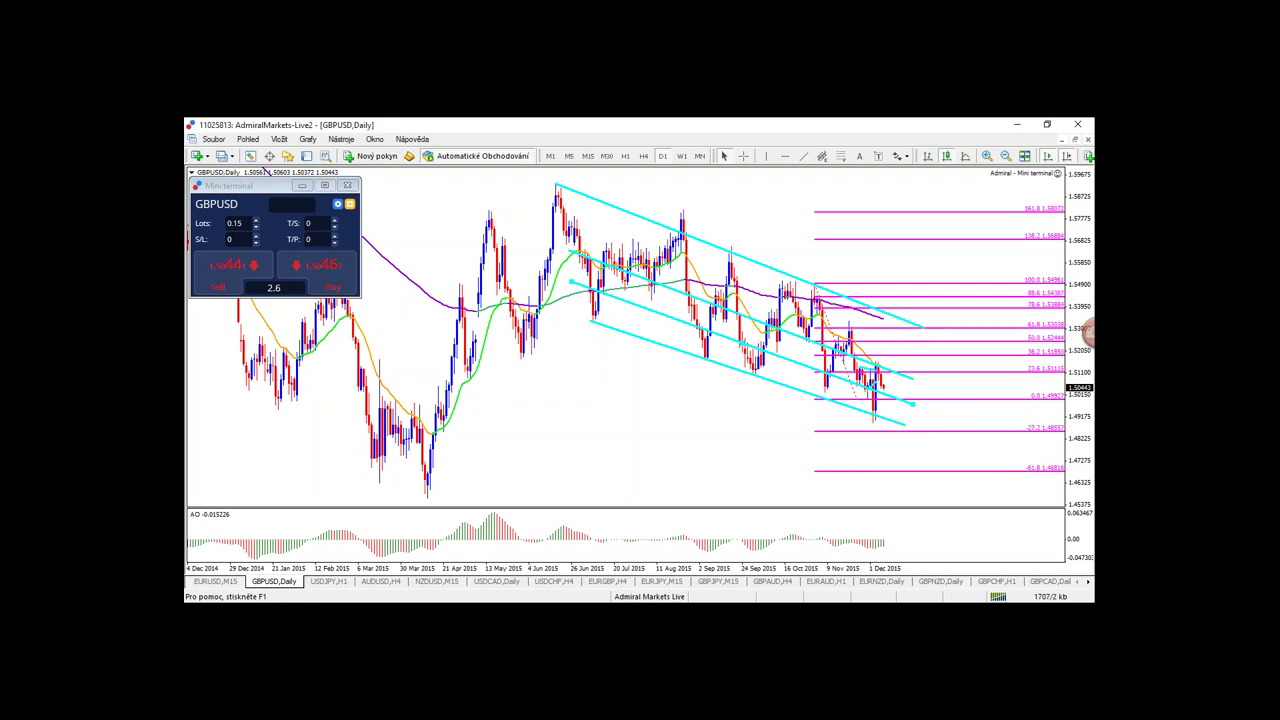
- Add a descending trendline between the channel's upper and middle lines, temporarily circle that zone in red, and adjust the trendline's starting point
{"action": "mouse_move", "coordinate": [920, 328]}
{"action": "left_mouse_down"}
{"action": "mouse_move", "coordinate": [632, 210]}
{"action": "mouse_move", "coordinate": [876, 336]}
{"action": "mouse_move", "coordinate": [910, 328]}
{"action": "left_mouse_up"}
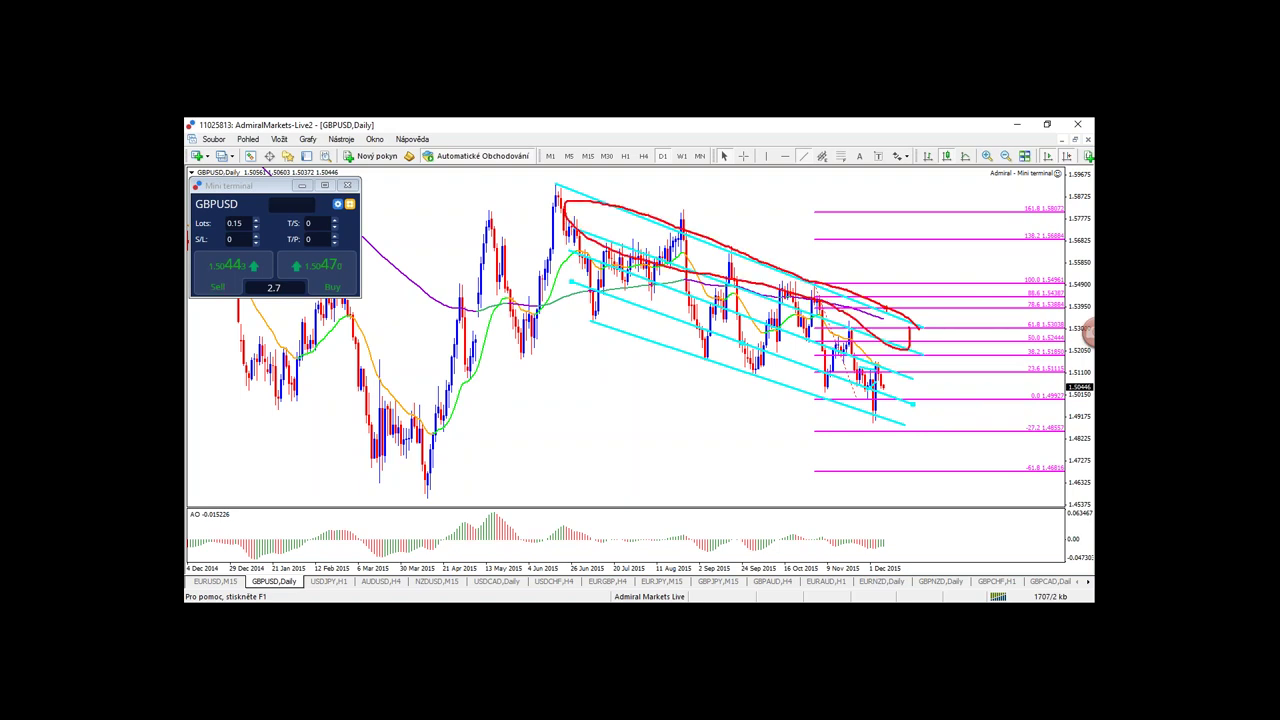
{"action": "key", "text": "Escape"}
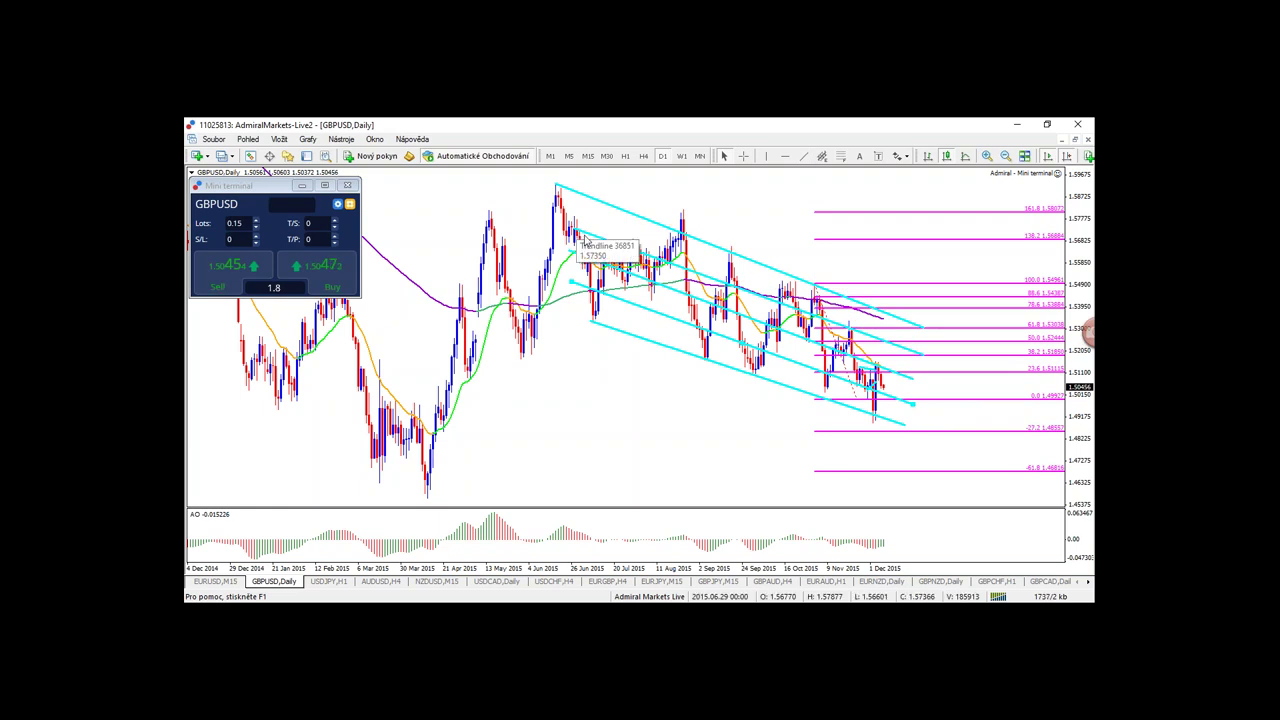
{"action": "double_click", "coordinate": [575, 229]}
{"action": "left_click_drag", "start_coordinate": [575, 229], "coordinate": [585, 243]}
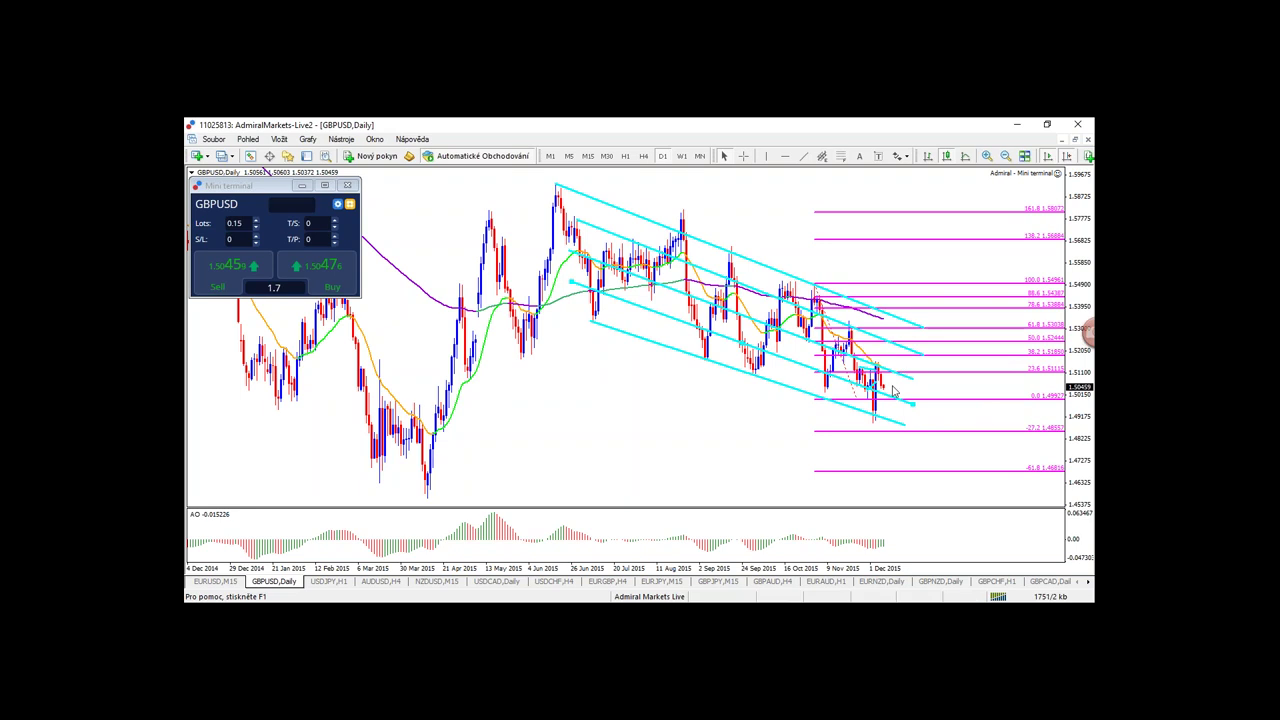
- Draw two descending trendlines from the June high, one along the August high and one just above the channel's upper line
{"action": "key", "text": "plus"}
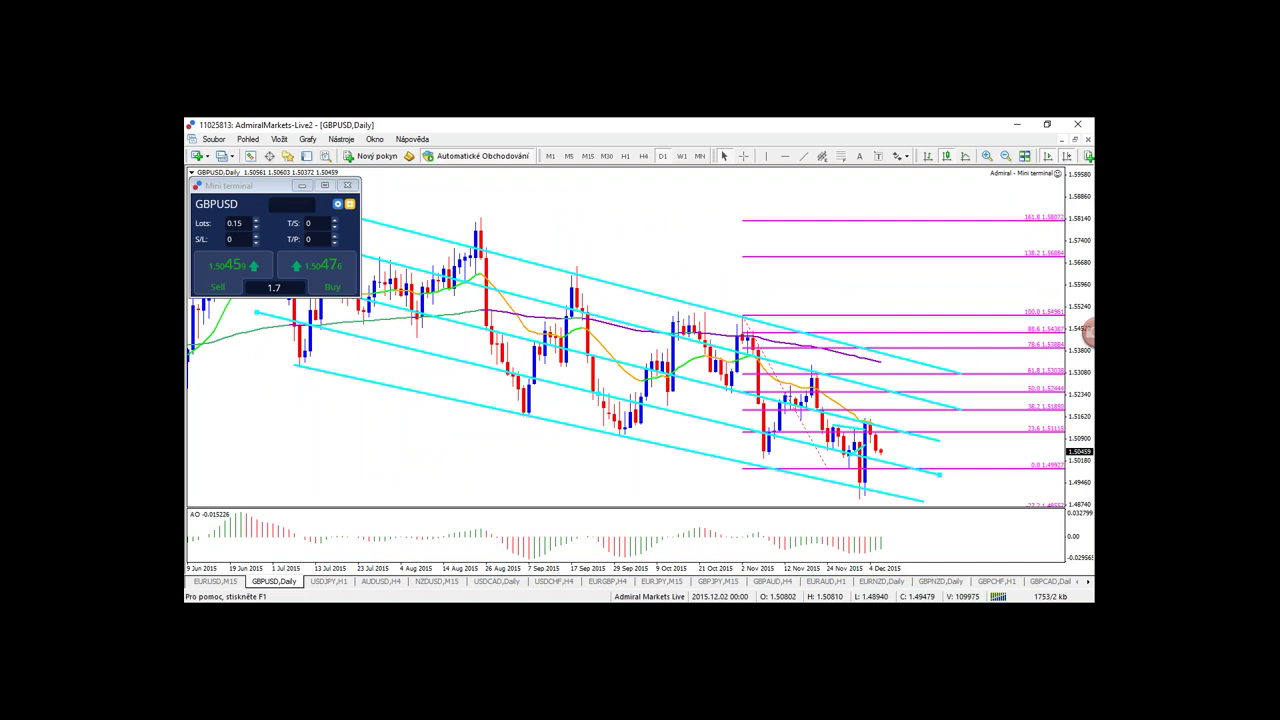
{"action": "key", "text": "minus"}
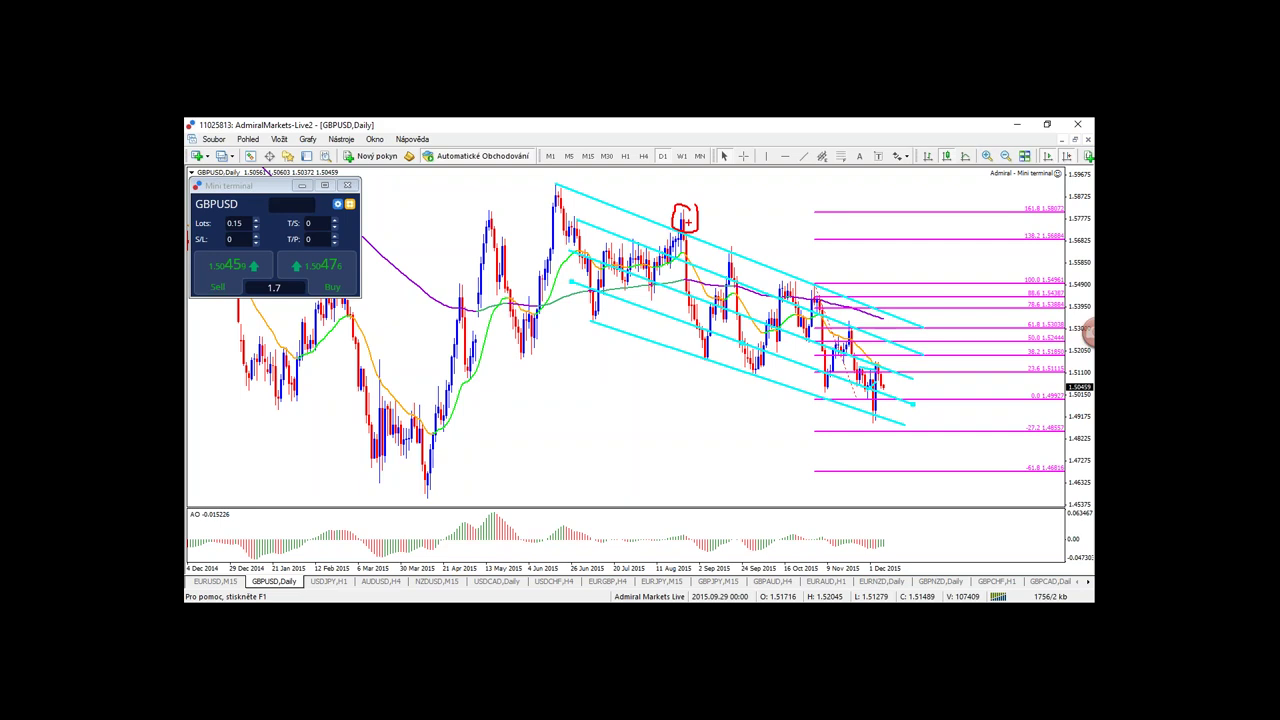
{"action": "key", "text": "Escape"}
{"action": "left_click", "coordinate": [803, 156]}
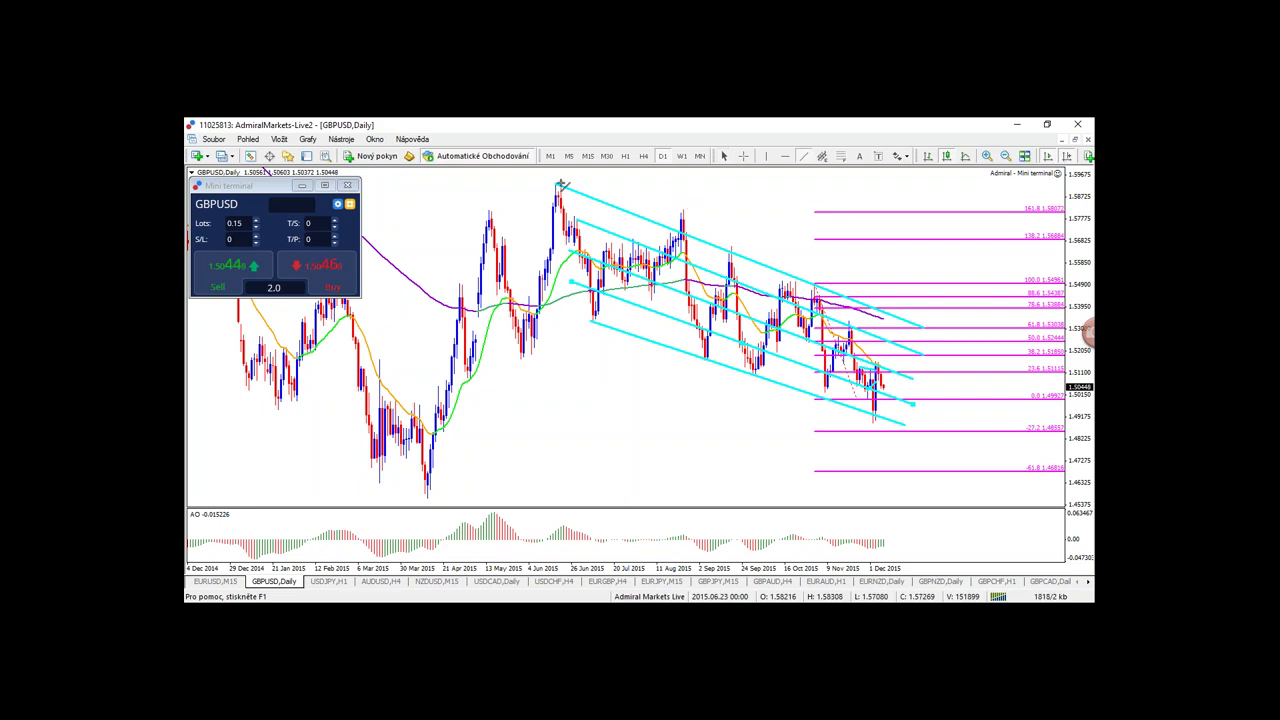
{"action": "left_click_drag", "start_coordinate": [562, 185], "coordinate": [931, 258]}
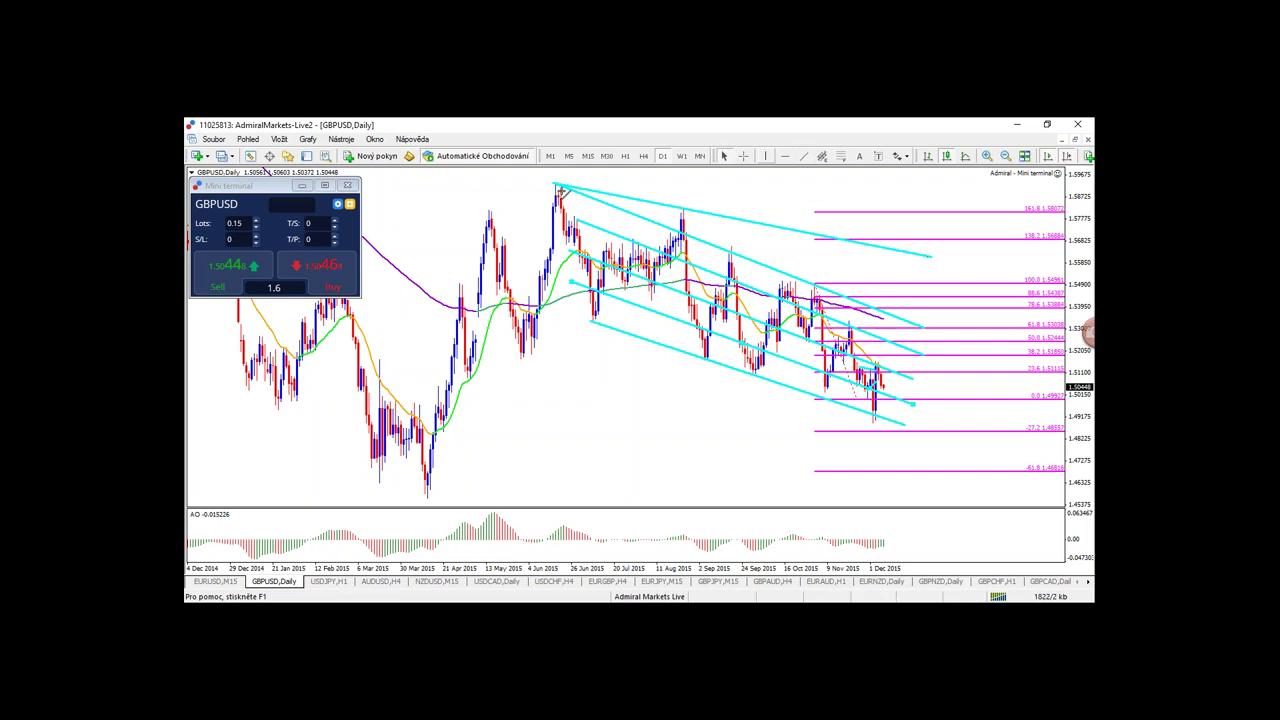
{"action": "left_click_drag", "start_coordinate": [905, 300], "coordinate": [927, 313]}
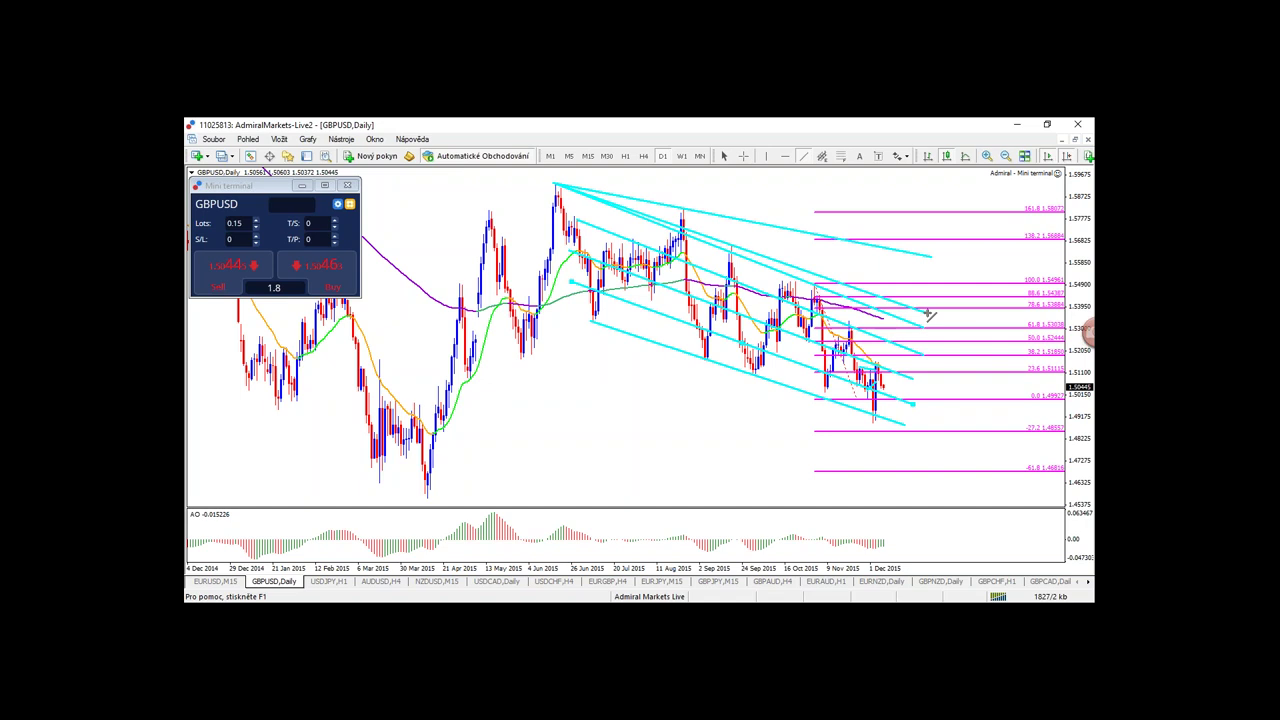
{"action": "left_click_drag", "start_coordinate": [928, 313], "coordinate": [927, 313]}
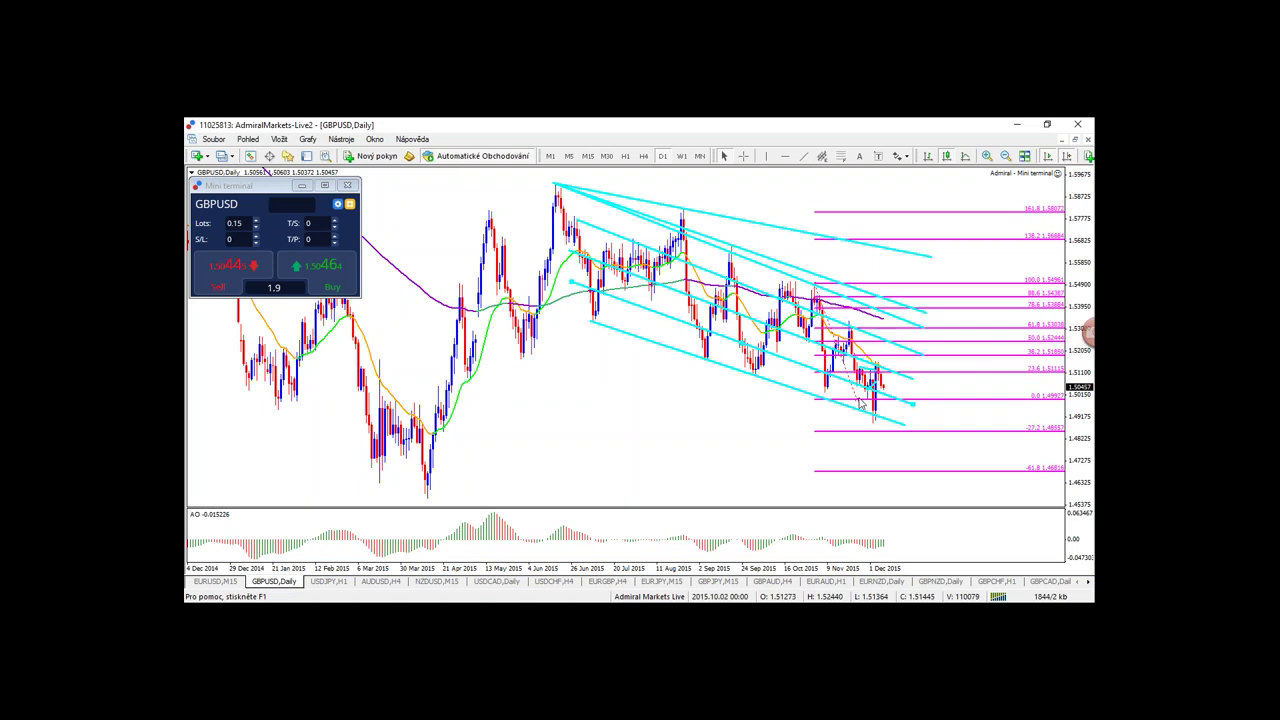
- Move the Fibonacci retracement's low point down to the early December low, and delete the two extra trendlines starting at the June high
{"action": "left_click_drag", "start_coordinate": [859, 403], "coordinate": [869, 428]}
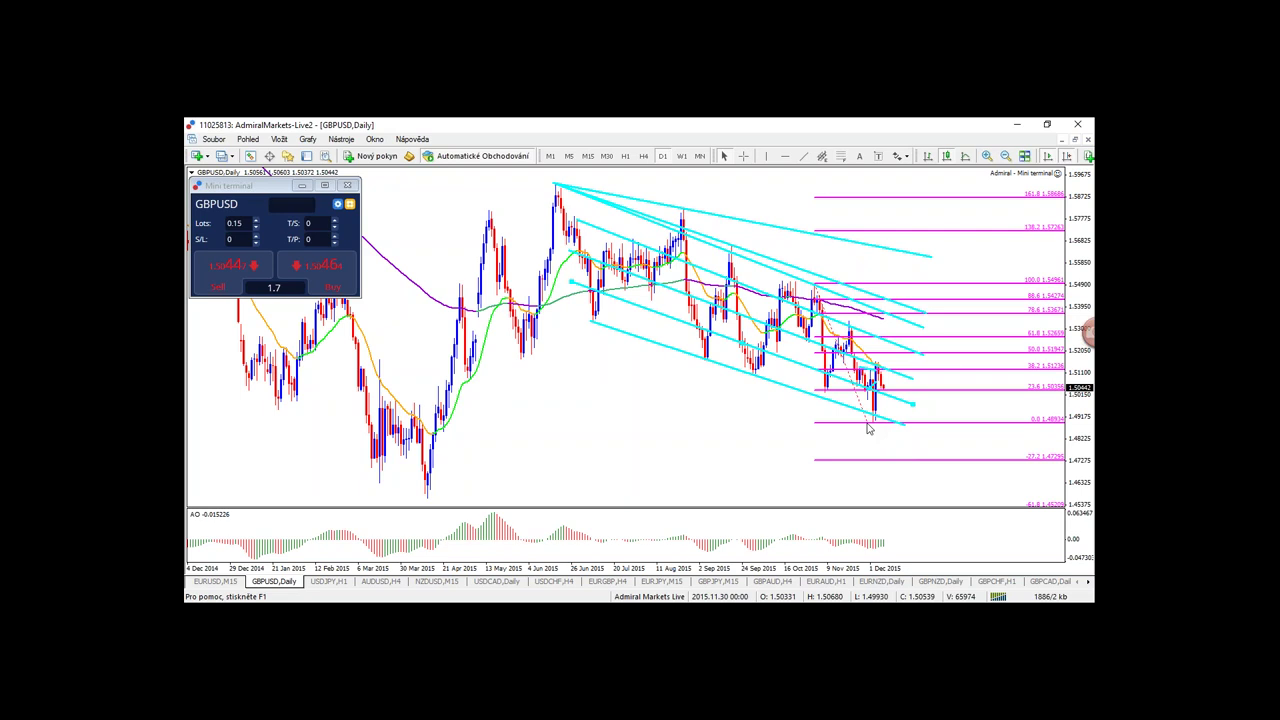
{"action": "right_click", "coordinate": [918, 308]}
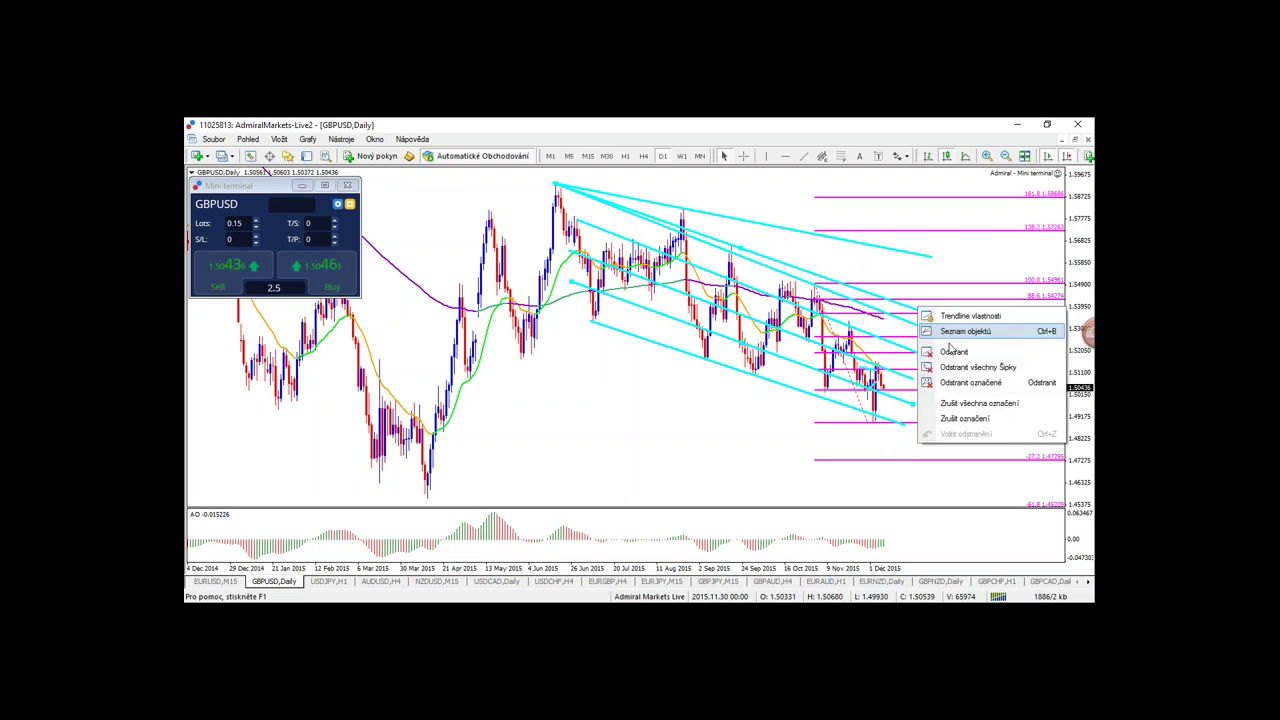
{"action": "left_click", "coordinate": [953, 351]}
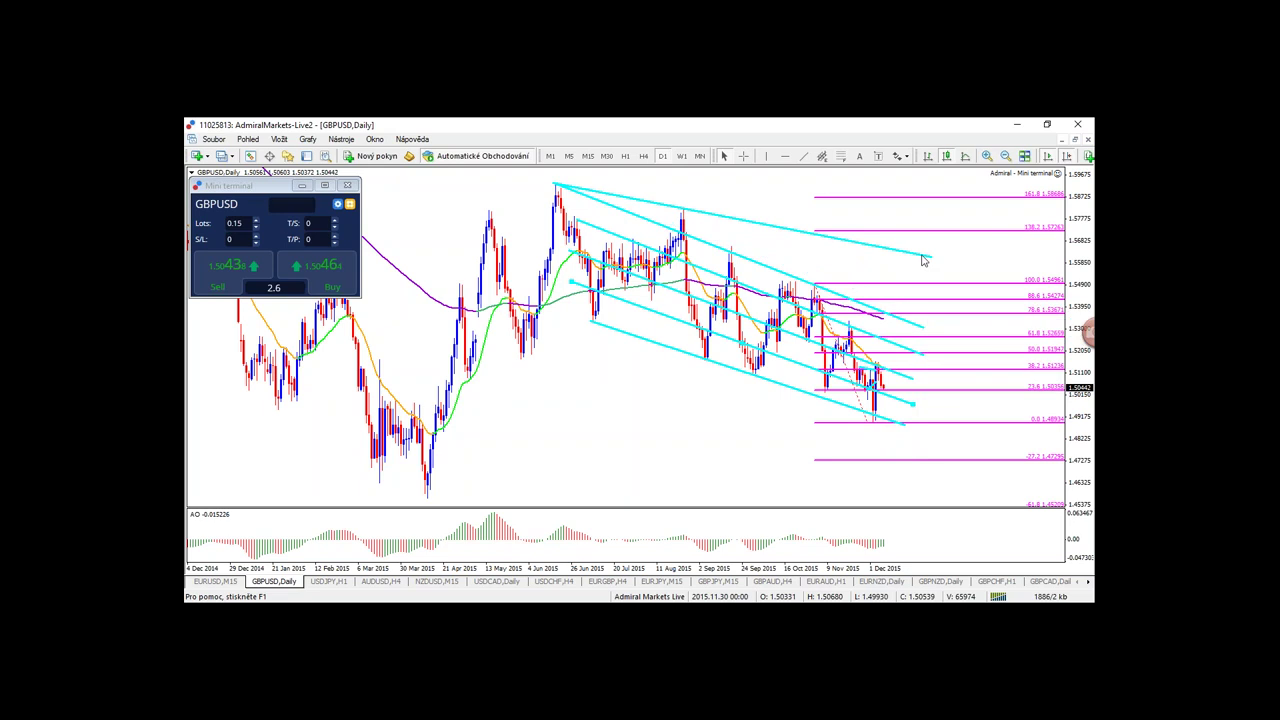
{"action": "right_click", "coordinate": [924, 259]}
{"action": "left_click", "coordinate": [957, 300]}
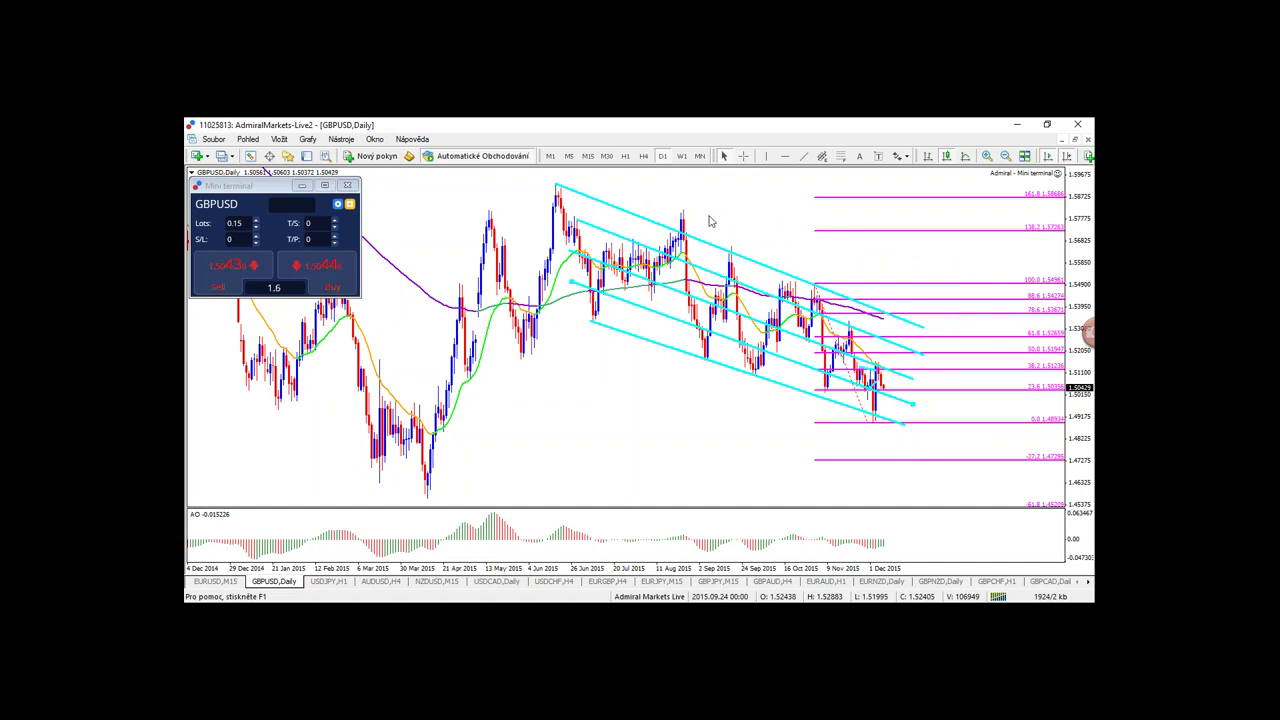
- On the H4 timeframe, circle the November lows in green and highs in red, sketch green arrows along the swings, and clear the drawings
{"action": "left_click", "coordinate": [643, 156]}
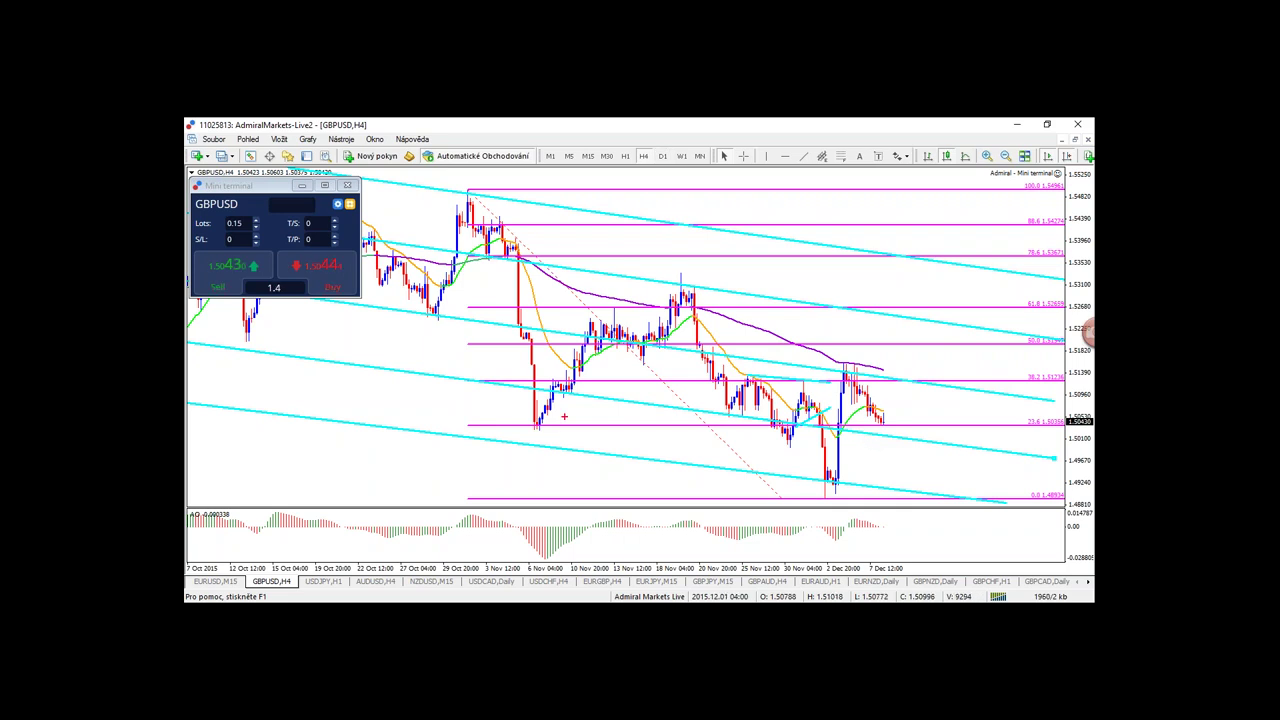
{"action": "mouse_move", "coordinate": [548, 414]}
{"action": "left_mouse_down"}
{"action": "mouse_move", "coordinate": [514, 418]}
{"action": "mouse_move", "coordinate": [546, 420]}
{"action": "left_mouse_up"}
{"action": "mouse_move", "coordinate": [781, 431]}
{"action": "left_mouse_down"}
{"action": "mouse_move", "coordinate": [799, 448]}
{"action": "mouse_move", "coordinate": [782, 427]}
{"action": "left_mouse_up"}
{"action": "mouse_move", "coordinate": [758, 384]}
{"action": "left_mouse_down"}
{"action": "mouse_move", "coordinate": [740, 382]}
{"action": "mouse_move", "coordinate": [788, 410]}
{"action": "mouse_move", "coordinate": [822, 398]}
{"action": "left_mouse_up"}
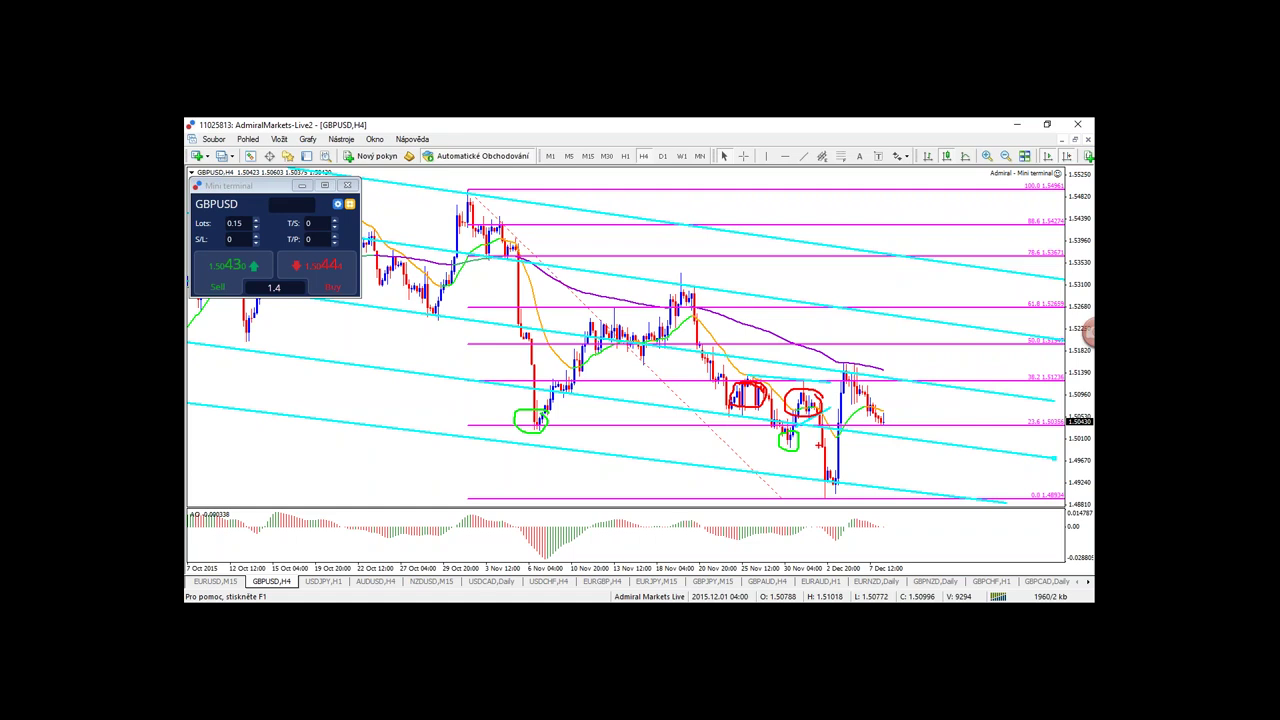
{"action": "mouse_move", "coordinate": [748, 412]}
{"action": "left_mouse_down"}
{"action": "mouse_move", "coordinate": [764, 446]}
{"action": "mouse_move", "coordinate": [786, 442]}
{"action": "mouse_move", "coordinate": [850, 482]}
{"action": "mouse_move", "coordinate": [860, 380]}
{"action": "mouse_move", "coordinate": [874, 402]}
{"action": "left_mouse_up"}
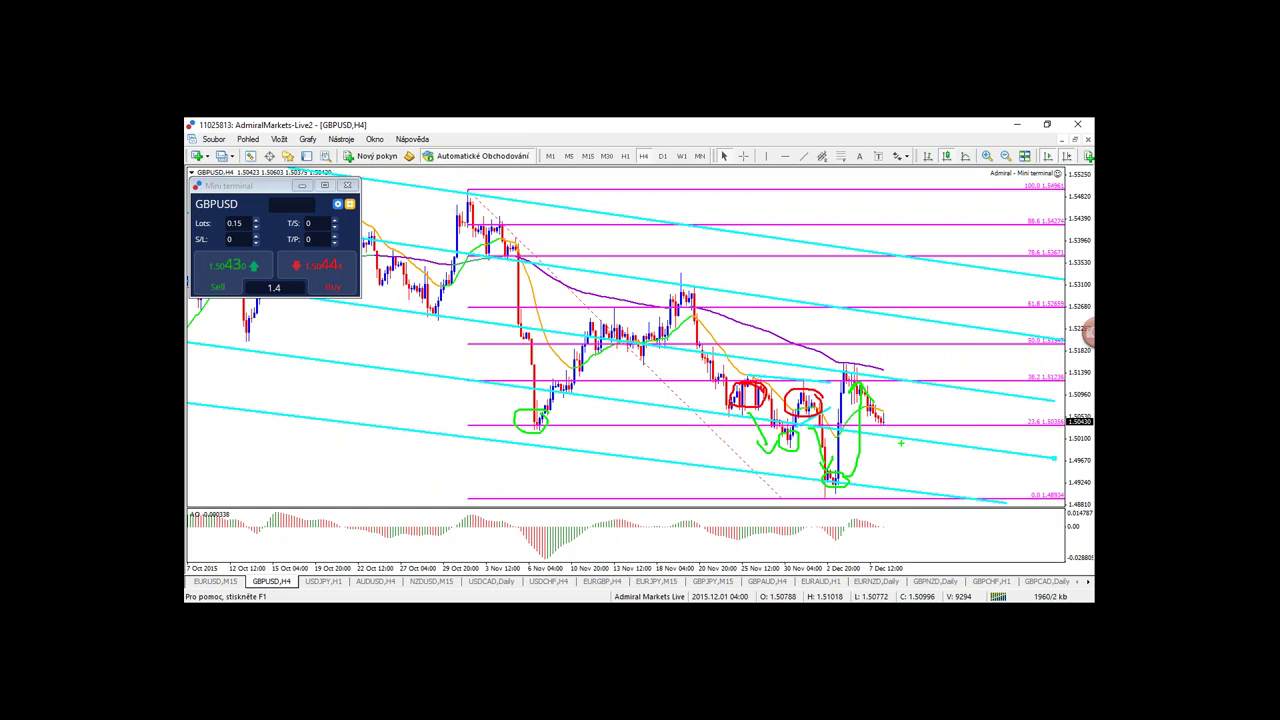
{"action": "key", "text": "Escape"}
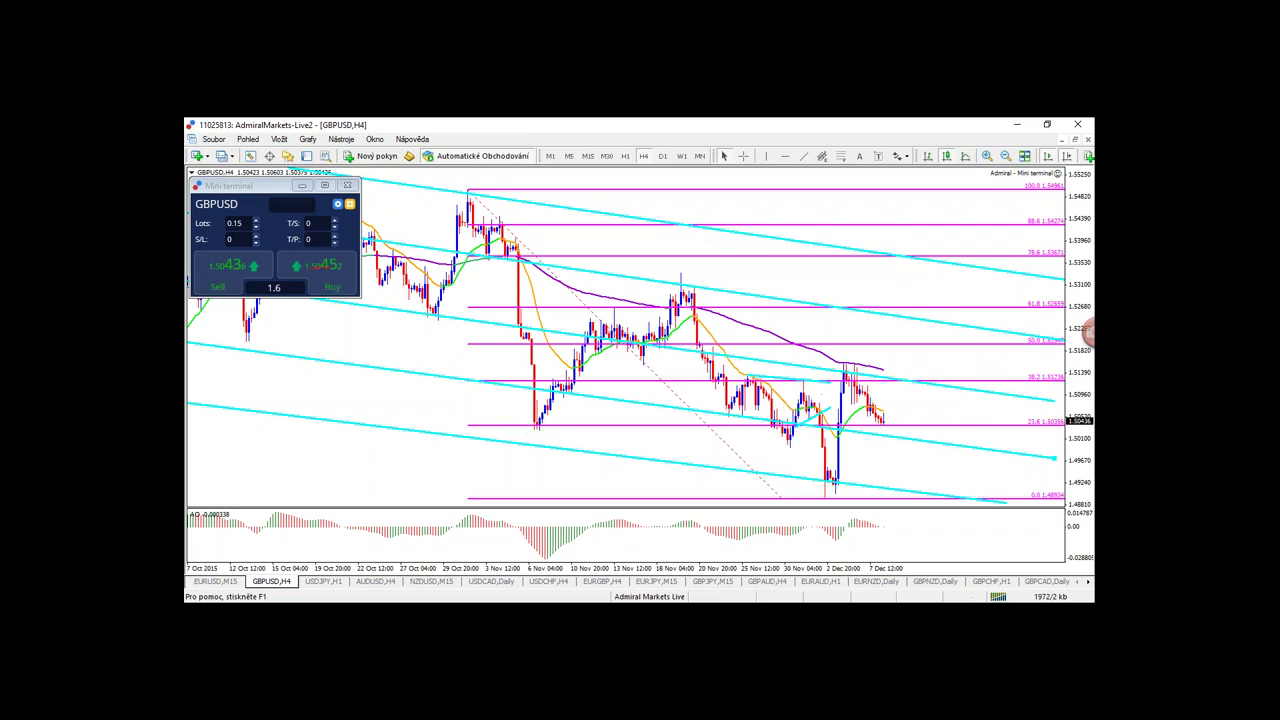
- On the H1 timeframe, temporarily circle the short rising trendline around 1 December in green, and delete that trendline
{"action": "left_click", "coordinate": [624, 156]}
{"action": "mouse_move", "coordinate": [672, 306]}
{"action": "left_mouse_down"}
{"action": "mouse_move", "coordinate": [620, 296]}
{"action": "mouse_move", "coordinate": [682, 322]}
{"action": "left_mouse_up"}
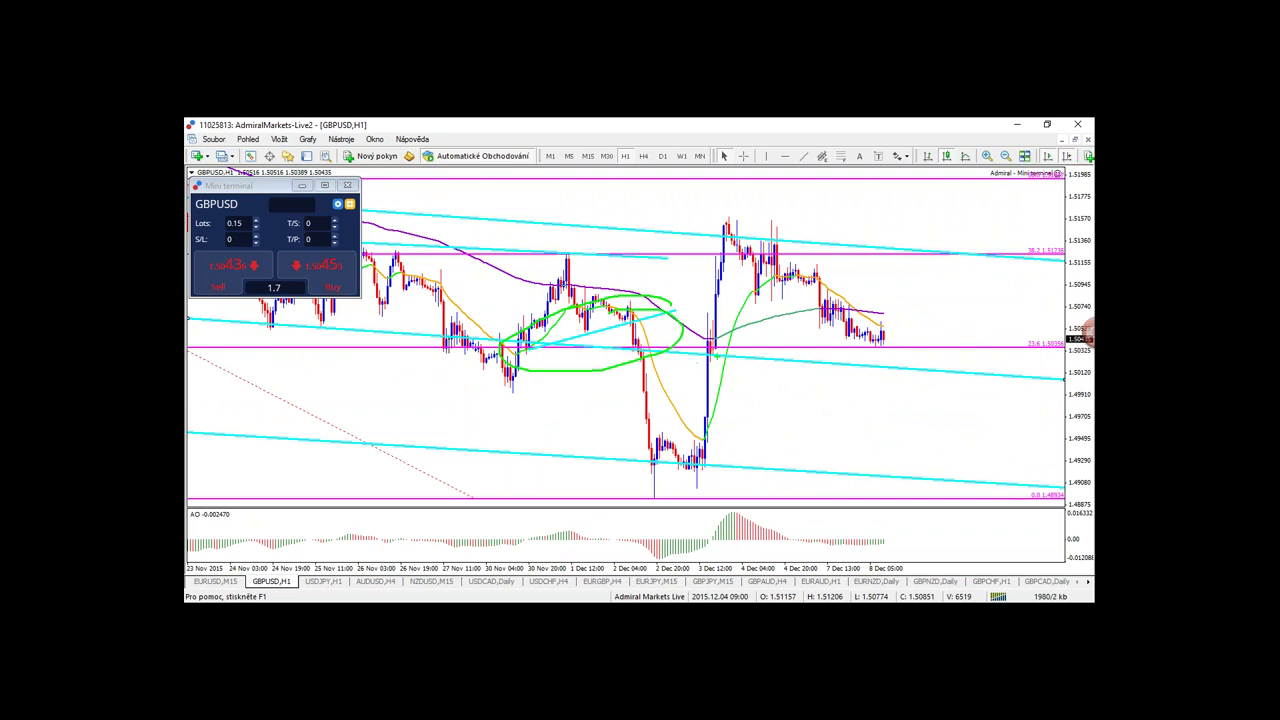
{"action": "key", "text": "Escape"}
{"action": "right_click", "coordinate": [660, 325]}
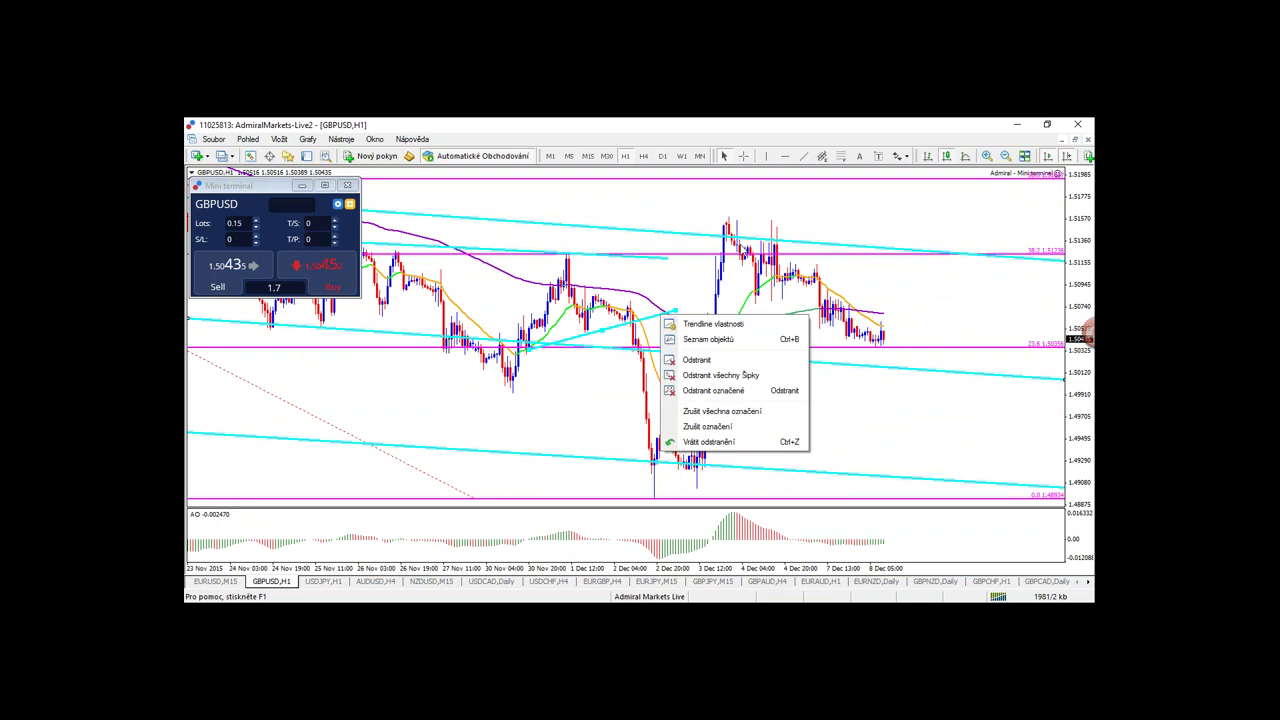
{"action": "left_click", "coordinate": [696, 359]}
- Draw two roughly parallel descending trendlines above and below the price decline that follows the 3 December high
{"action": "left_click", "coordinate": [803, 157]}
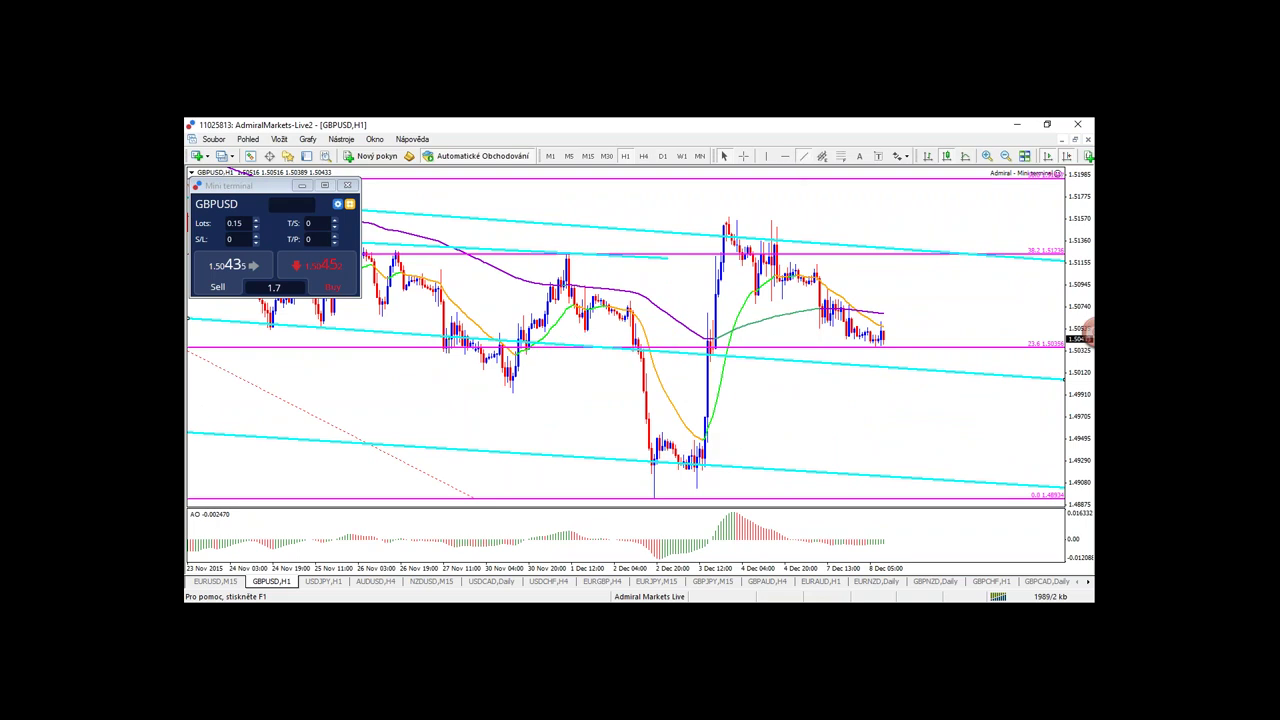
{"action": "left_click_drag", "start_coordinate": [728, 216], "coordinate": [906, 316]}
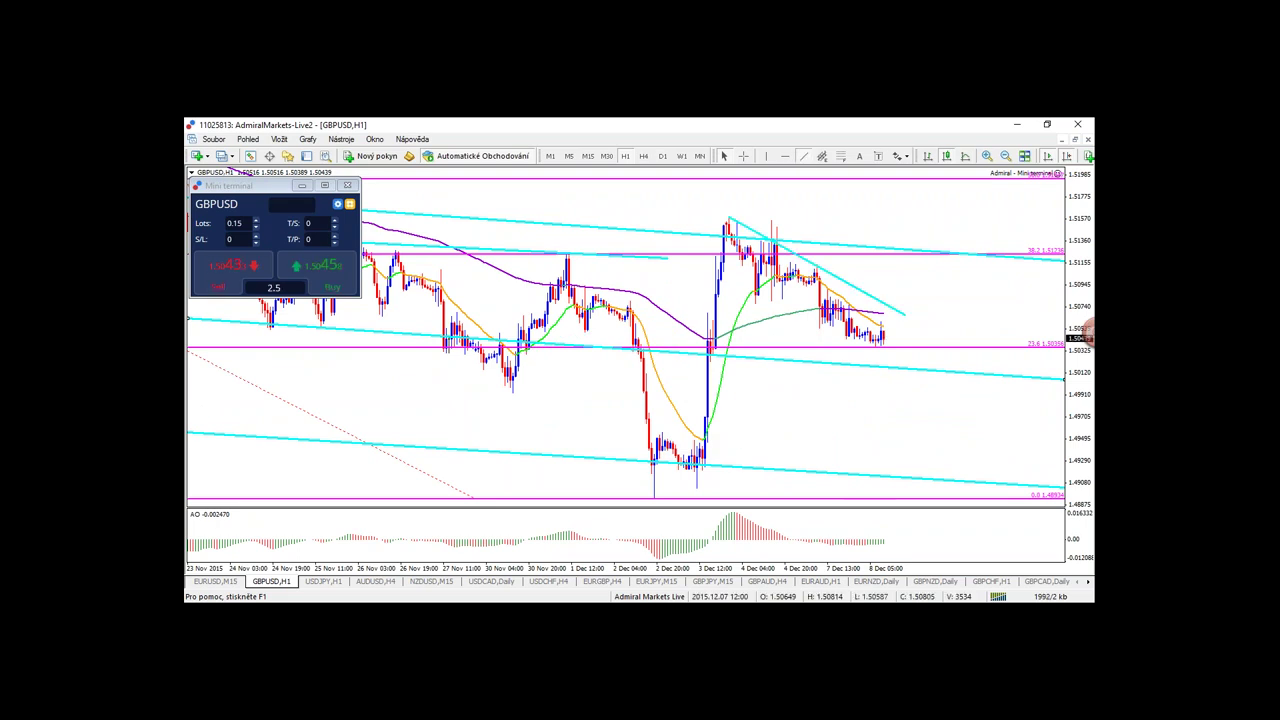
{"action": "left_click_drag", "start_coordinate": [742, 280], "coordinate": [890, 365]}
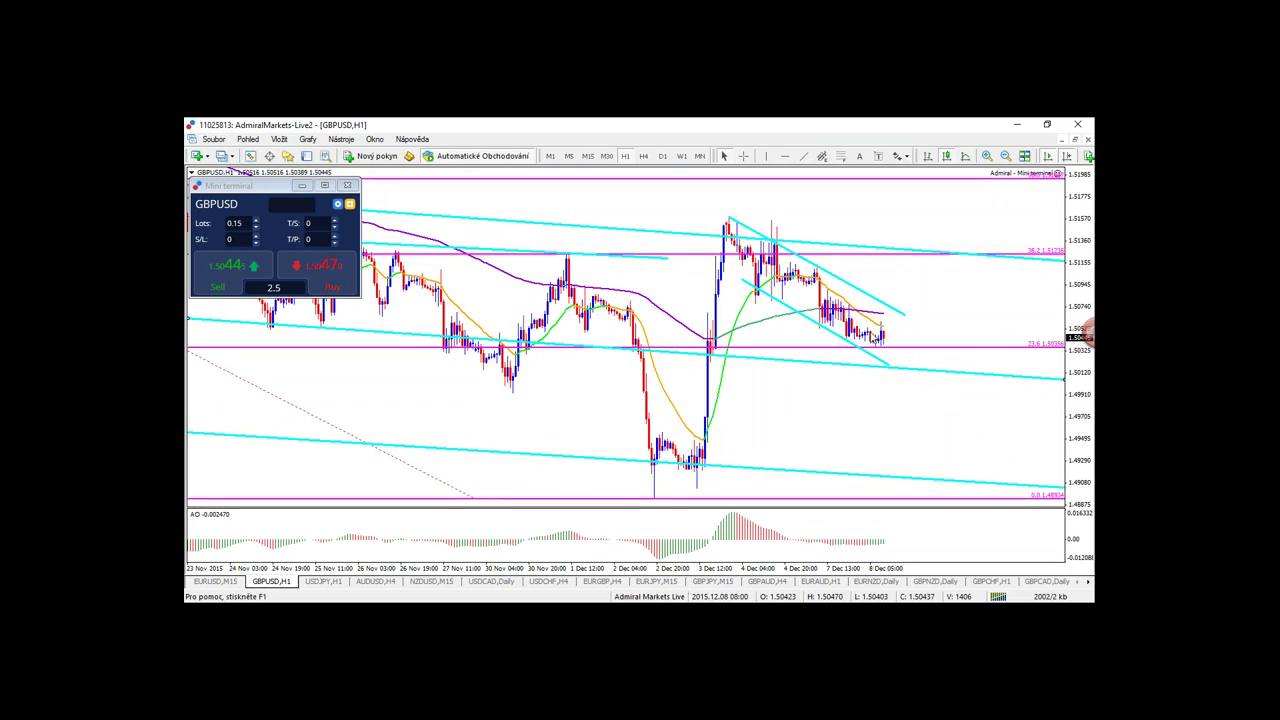
- On the H4 timeframe, circle the Fibonacci swing high and low in green, add arrows to the key points, and mark the latest decline in red
{"action": "left_click", "coordinate": [644, 156]}
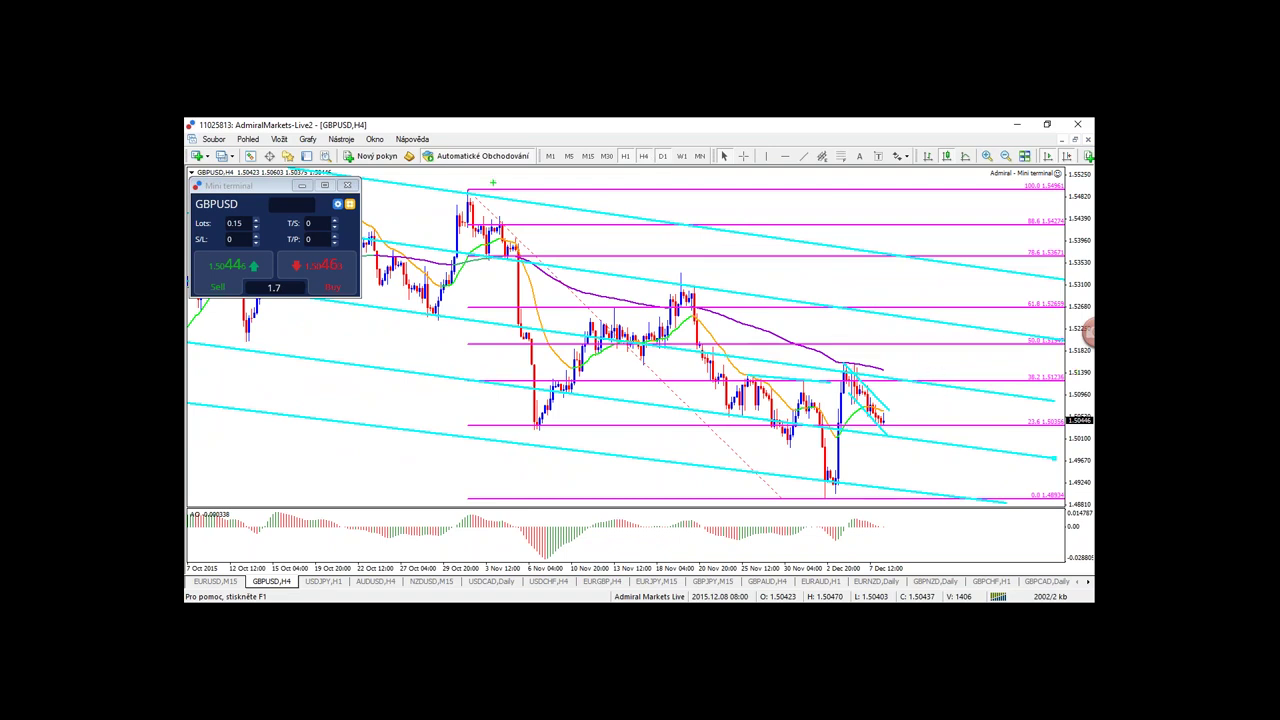
{"action": "left_click_drag", "start_coordinate": [492, 183], "coordinate": [500, 210]}
{"action": "left_click_drag", "start_coordinate": [830, 472], "coordinate": [866, 496]}
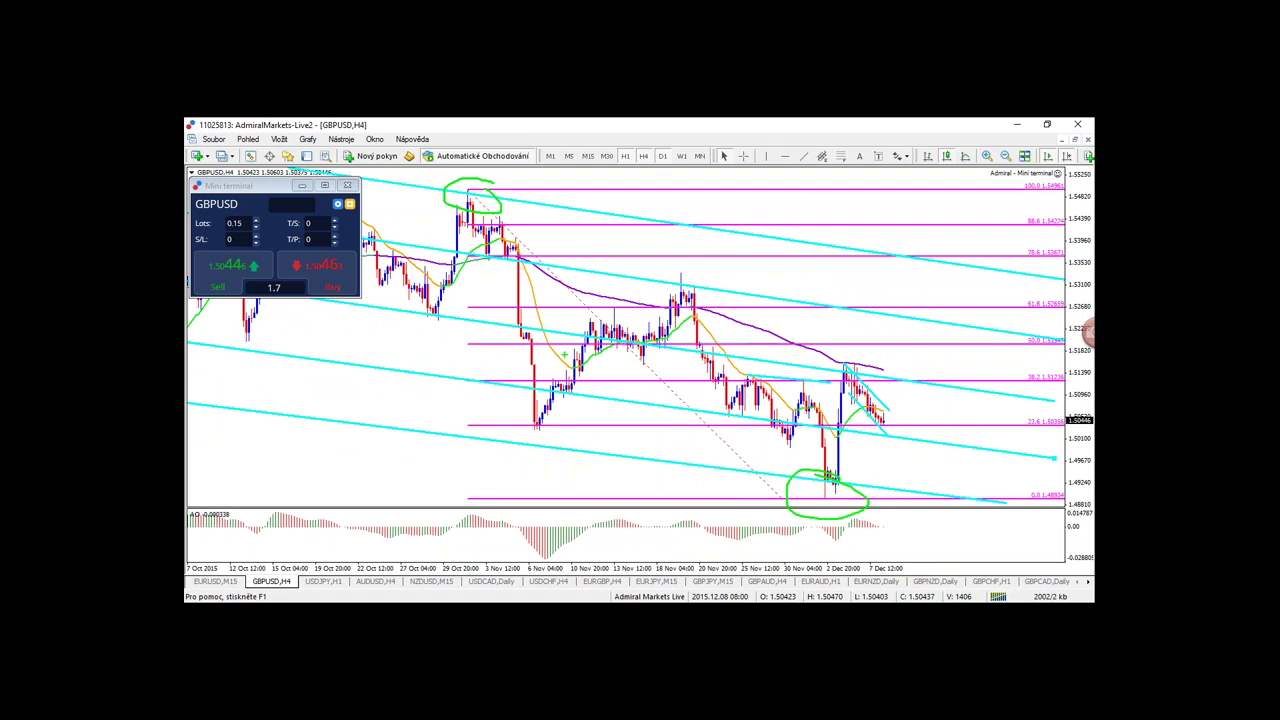
{"action": "mouse_move", "coordinate": [558, 168]}
{"action": "left_mouse_down"}
{"action": "mouse_move", "coordinate": [527, 186]}
{"action": "mouse_move", "coordinate": [546, 195]}
{"action": "left_mouse_up"}
{"action": "mouse_move", "coordinate": [714, 487]}
{"action": "left_mouse_down"}
{"action": "mouse_move", "coordinate": [770, 487]}
{"action": "mouse_move", "coordinate": [767, 499]}
{"action": "left_mouse_up"}
{"action": "mouse_move", "coordinate": [853, 334]}
{"action": "left_mouse_down"}
{"action": "mouse_move", "coordinate": [850, 356]}
{"action": "mouse_move", "coordinate": [876, 354]}
{"action": "mouse_move", "coordinate": [897, 427]}
{"action": "left_mouse_up"}
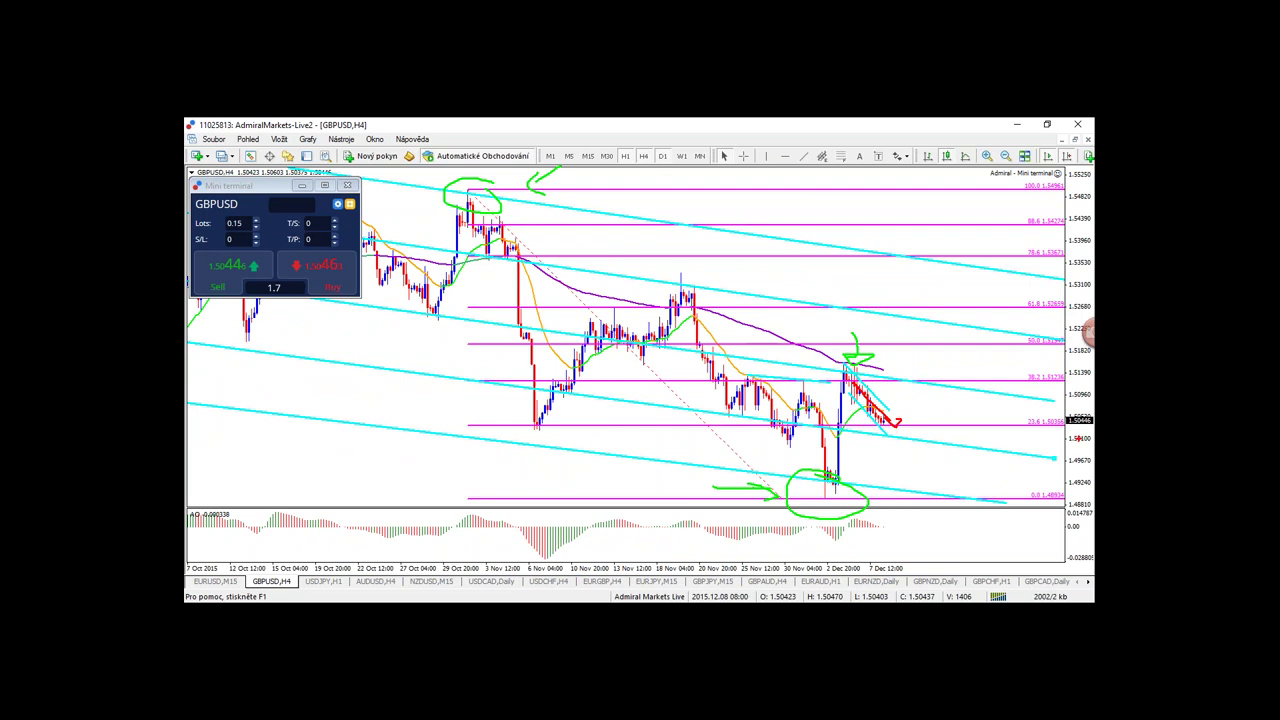
- Circle the 23.6 and 50.0 Fibonacci levels in red, sketch a green curve rising between them, and clear all drawings
{"action": "mouse_move", "coordinate": [1064, 410]}
{"action": "left_mouse_down"}
{"action": "mouse_move", "coordinate": [1024, 410]}
{"action": "mouse_move", "coordinate": [1040, 430]}
{"action": "mouse_move", "coordinate": [1066, 414]}
{"action": "left_mouse_up"}
{"action": "mouse_move", "coordinate": [894, 424]}
{"action": "left_mouse_down"}
{"action": "mouse_move", "coordinate": [915, 414]}
{"action": "mouse_move", "coordinate": [945, 356]}
{"action": "mouse_move", "coordinate": [1086, 336]}
{"action": "mouse_move", "coordinate": [940, 332]}
{"action": "mouse_move", "coordinate": [935, 346]}
{"action": "mouse_move", "coordinate": [1080, 348]}
{"action": "mouse_move", "coordinate": [1074, 336]}
{"action": "left_mouse_up"}
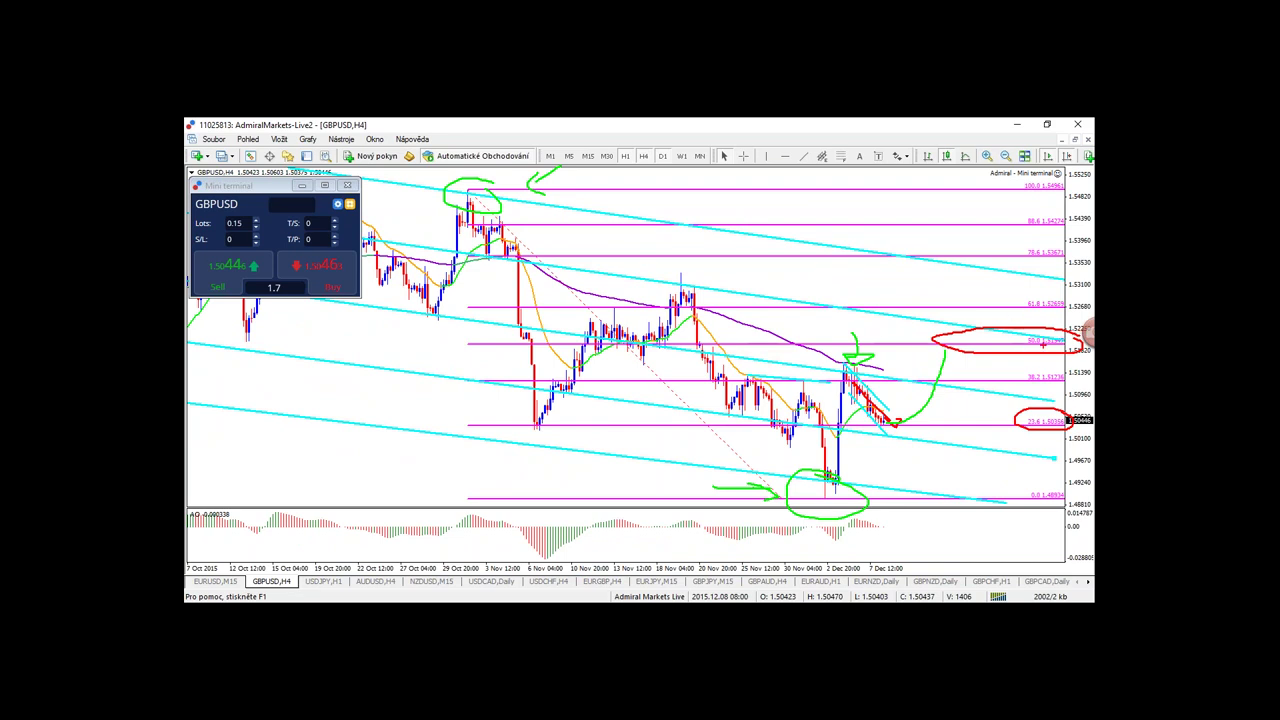
{"action": "key", "text": "Escape"}
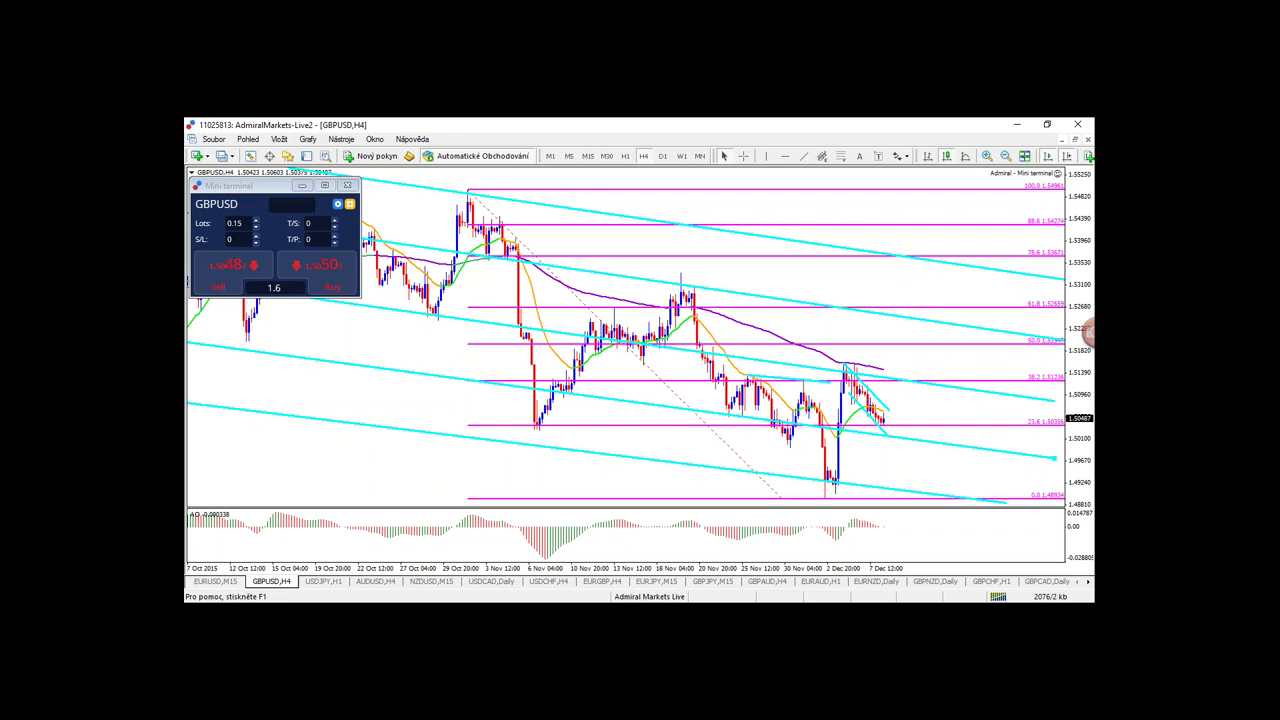
- Delete the H4 Fibonacci retracement and draw a new one on H1 from the 3 December low to the following high
{"action": "right_click", "coordinate": [783, 498]}
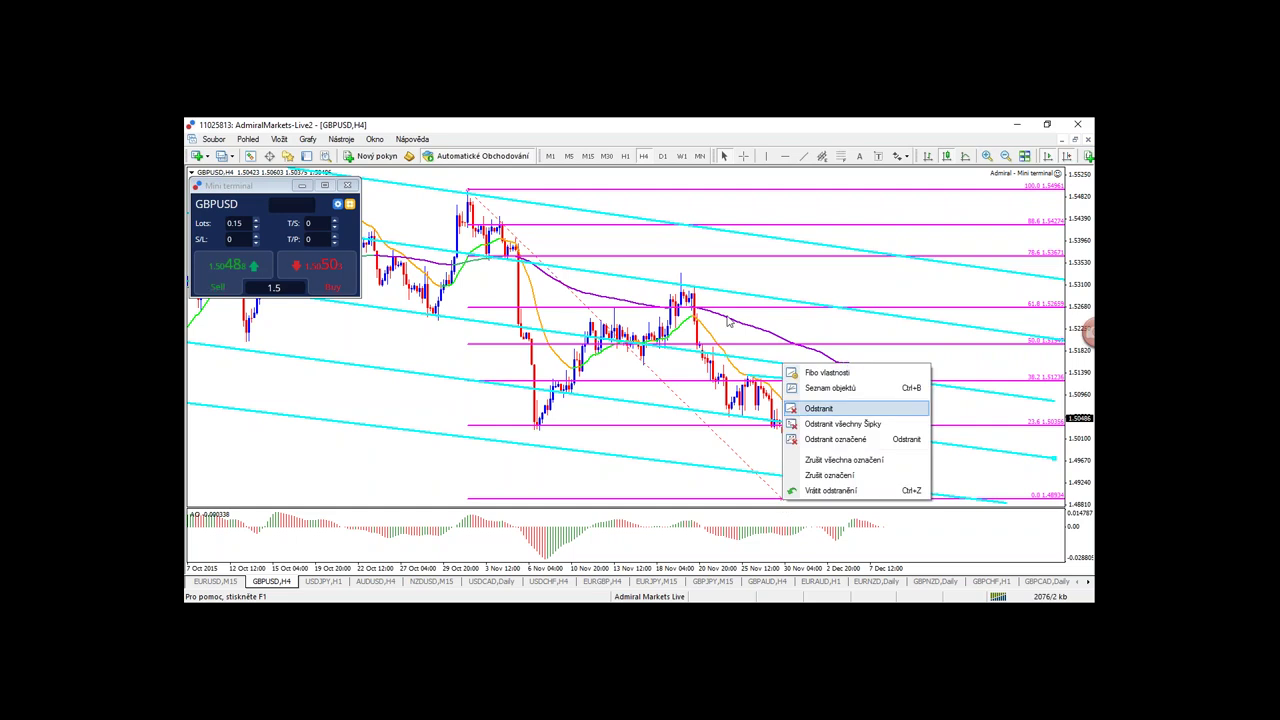
{"action": "key", "text": "Return"}
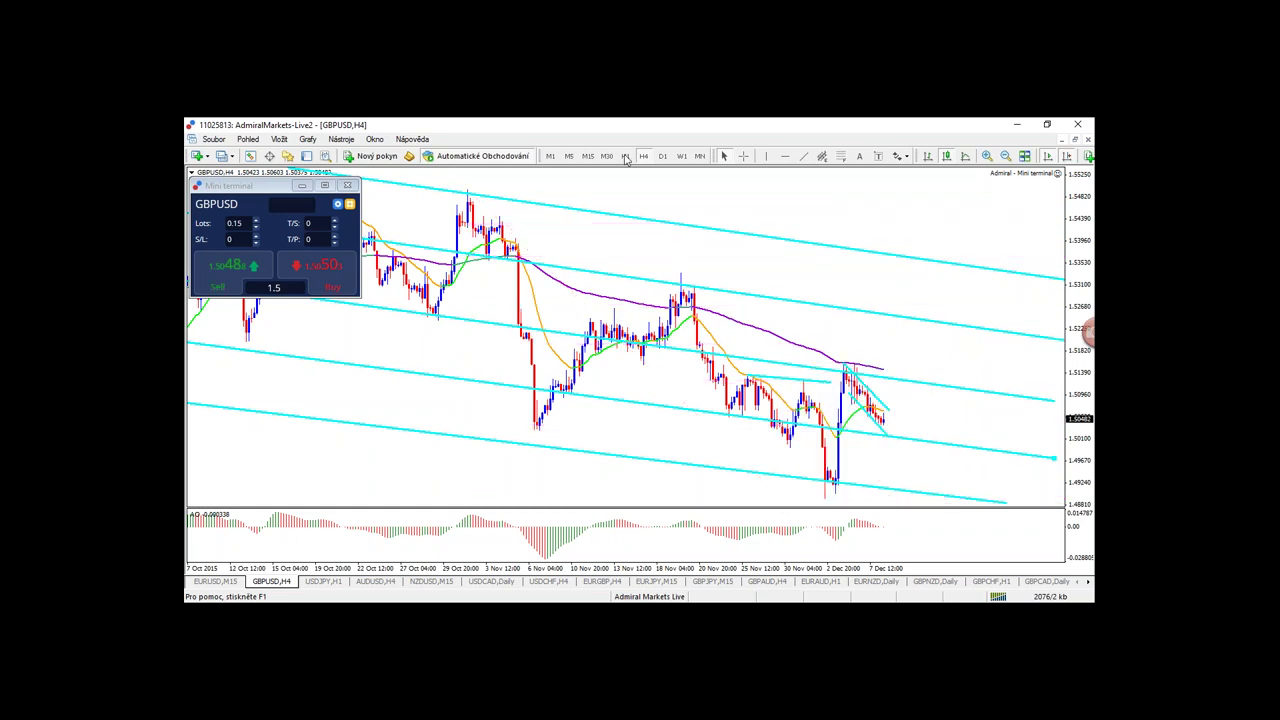
{"action": "left_click", "coordinate": [625, 157]}
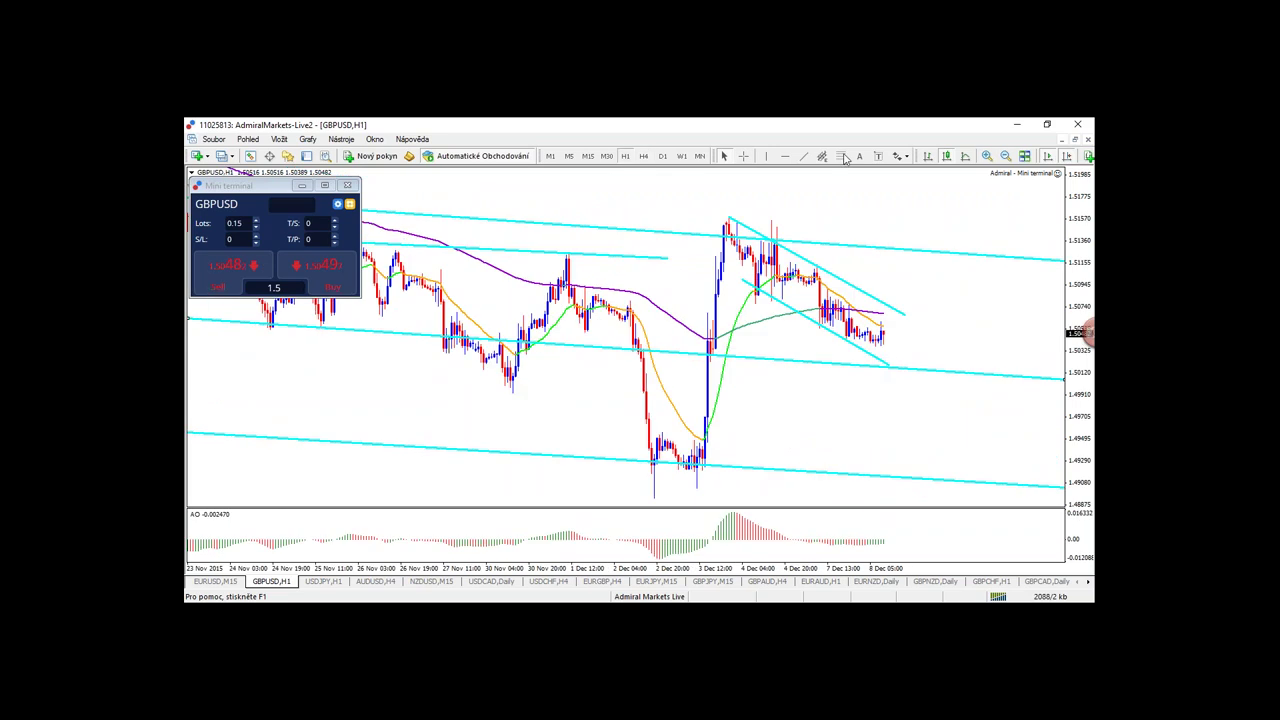
{"action": "left_click", "coordinate": [842, 157]}
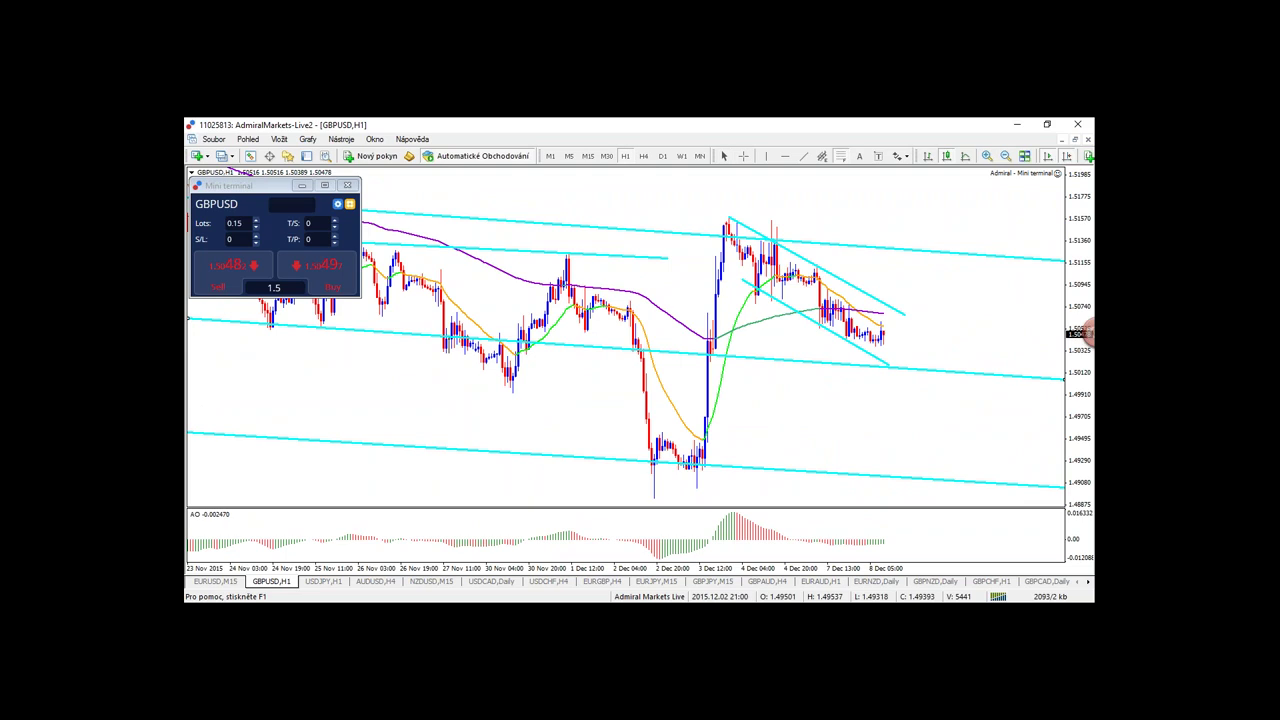
{"action": "left_click_drag", "start_coordinate": [695, 488], "coordinate": [712, 219]}
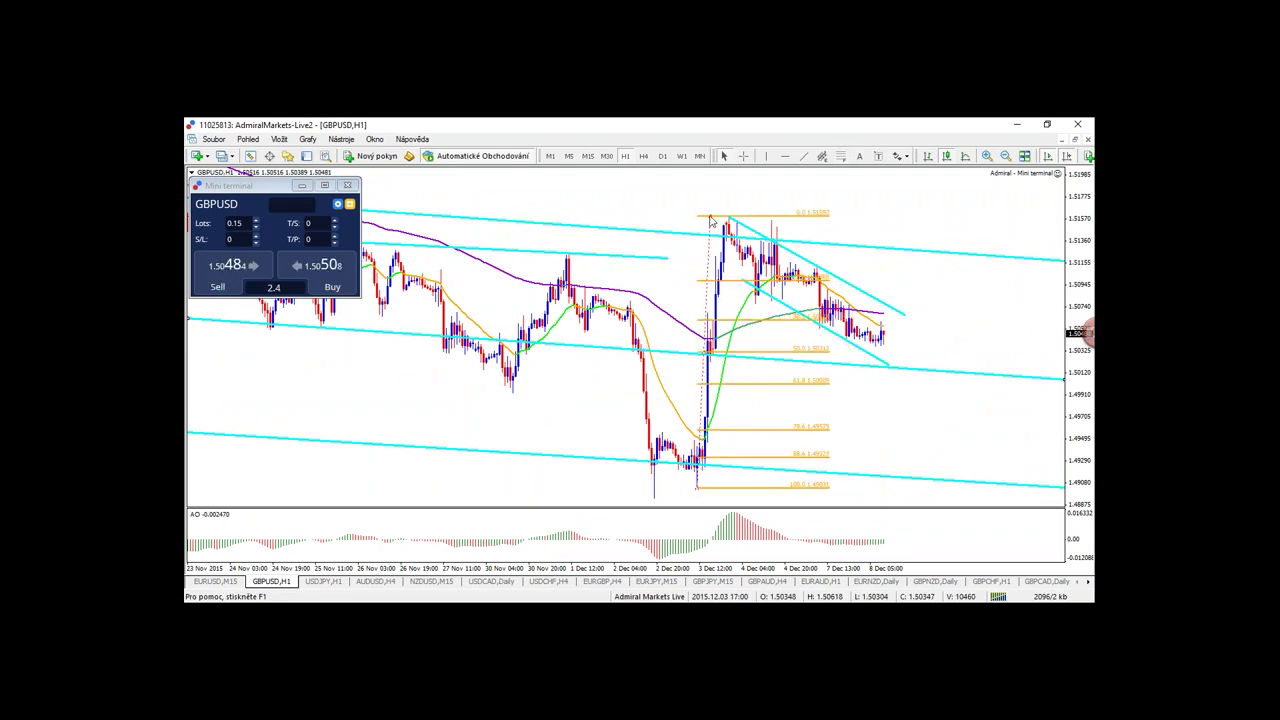
{"action": "left_click_drag", "start_coordinate": [712, 219], "coordinate": [731, 219]}
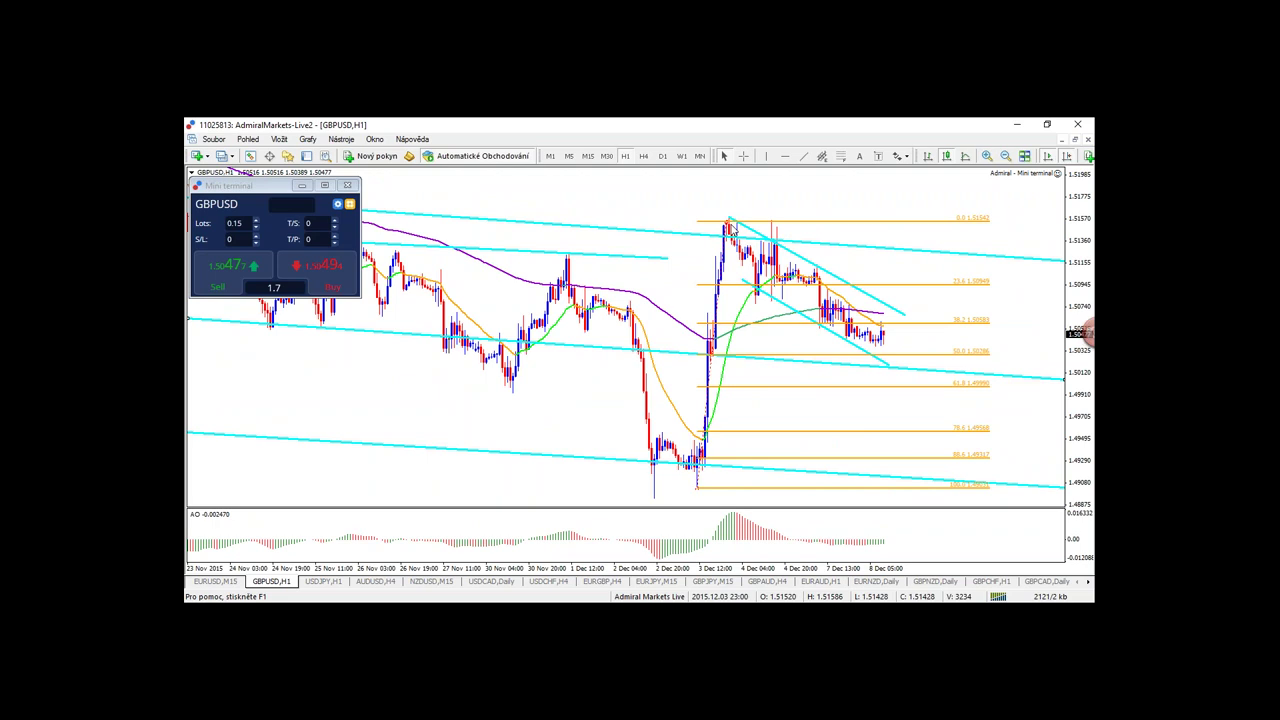
{"action": "left_click_drag", "start_coordinate": [731, 224], "coordinate": [733, 220]}
- Mark the latest lows just above the 50.0 Fibonacci level in green, circle that level's label, and clear the drawings
{"action": "mouse_move", "coordinate": [895, 350]}
{"action": "left_mouse_down"}
{"action": "mouse_move", "coordinate": [863, 347]}
{"action": "mouse_move", "coordinate": [884, 350]}
{"action": "left_mouse_up"}
{"action": "key", "text": "g"}
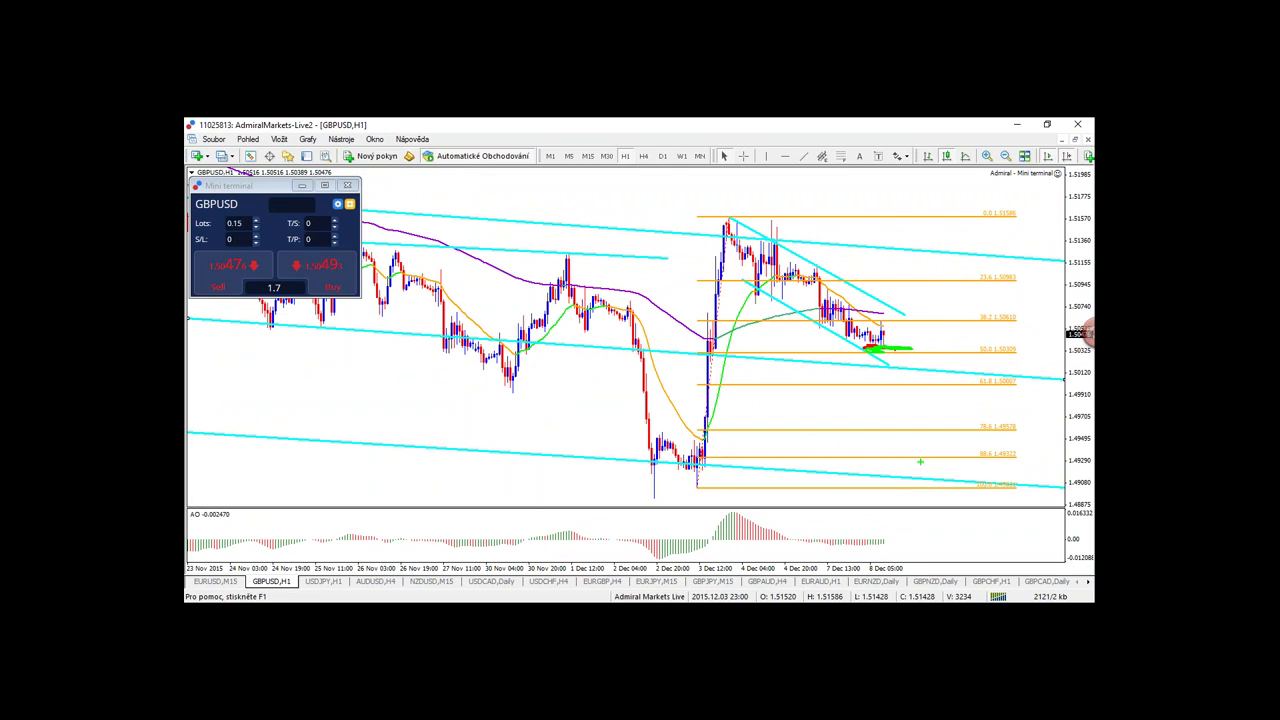
{"action": "key", "text": "Escape"}
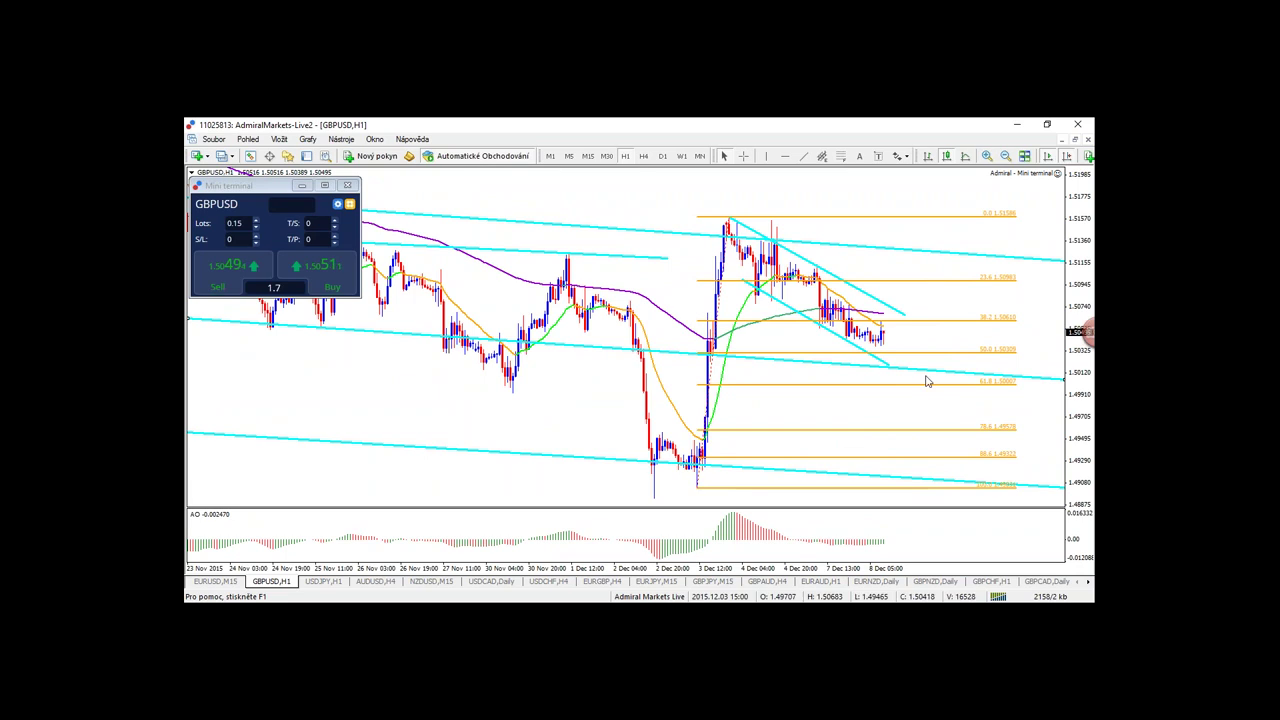
{"action": "mouse_move", "coordinate": [864, 350]}
{"action": "left_mouse_down"}
{"action": "mouse_move", "coordinate": [1036, 348]}
{"action": "mouse_move", "coordinate": [950, 354]}
{"action": "left_mouse_up"}
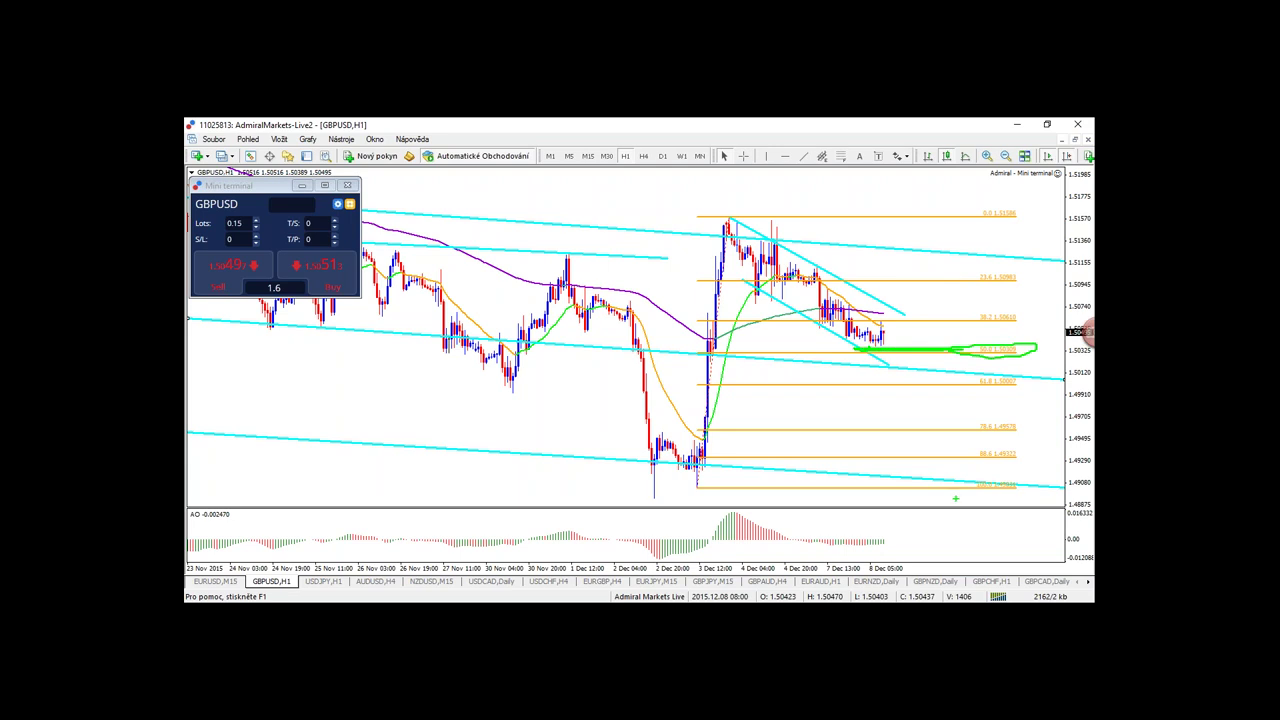
{"action": "key", "text": "Escape"}
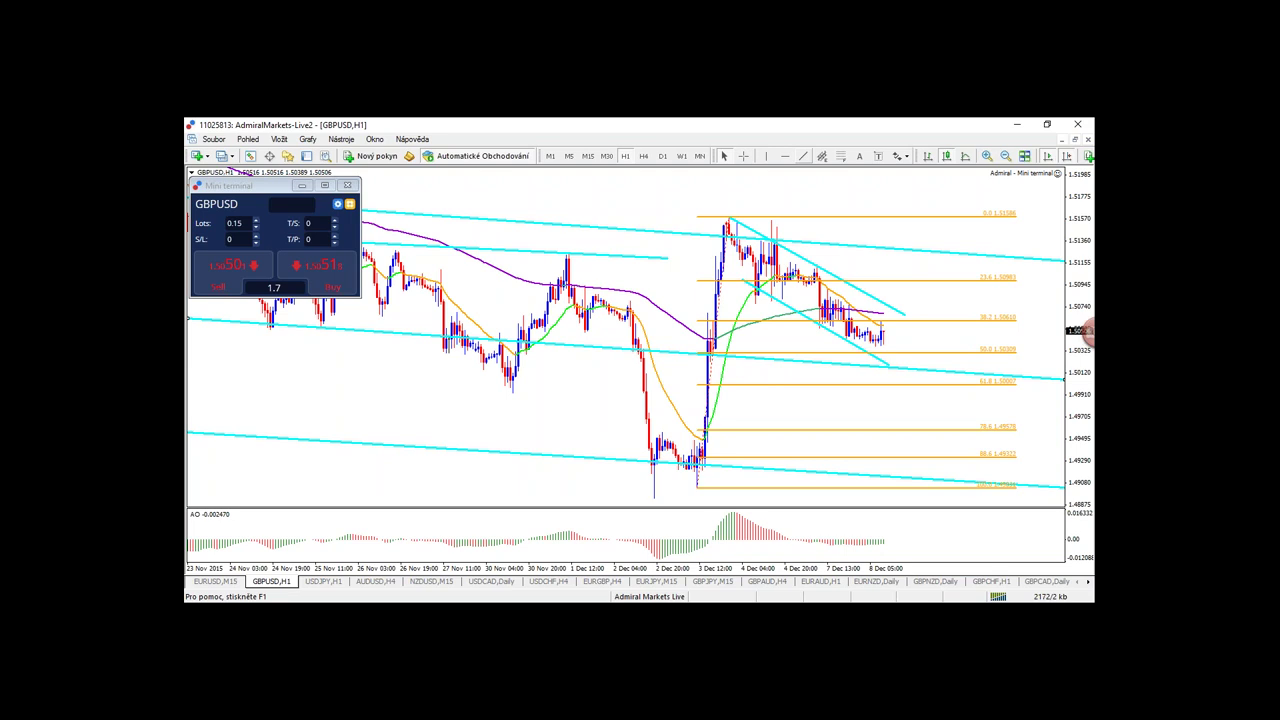
- Turn on the crosshair, trace the 3 December rise and the stepped decline after it in green, and clear the trace
{"action": "middle_click", "coordinate": [892, 345]}
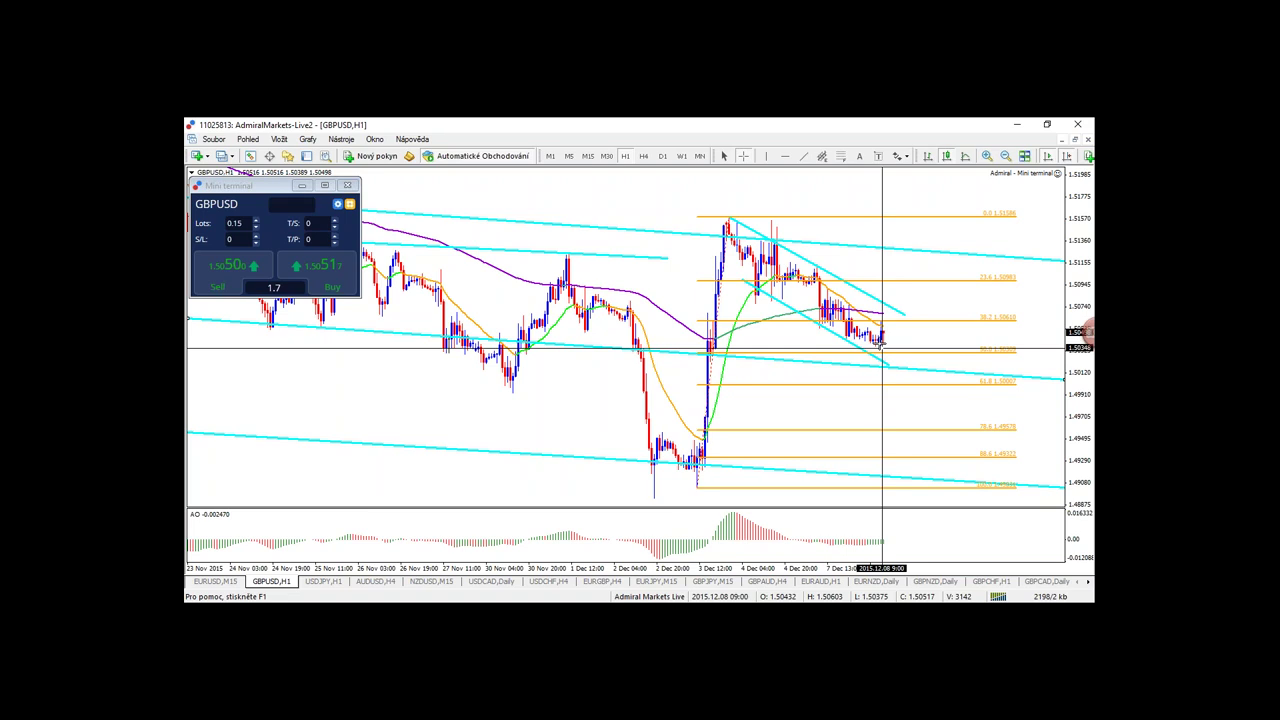
{"action": "mouse_move", "coordinate": [675, 466]}
{"action": "left_mouse_down"}
{"action": "mouse_move", "coordinate": [724, 254]}
{"action": "mouse_move", "coordinate": [752, 234]}
{"action": "mouse_move", "coordinate": [842, 318]}
{"action": "mouse_move", "coordinate": [885, 334]}
{"action": "mouse_move", "coordinate": [884, 349]}
{"action": "left_mouse_up"}
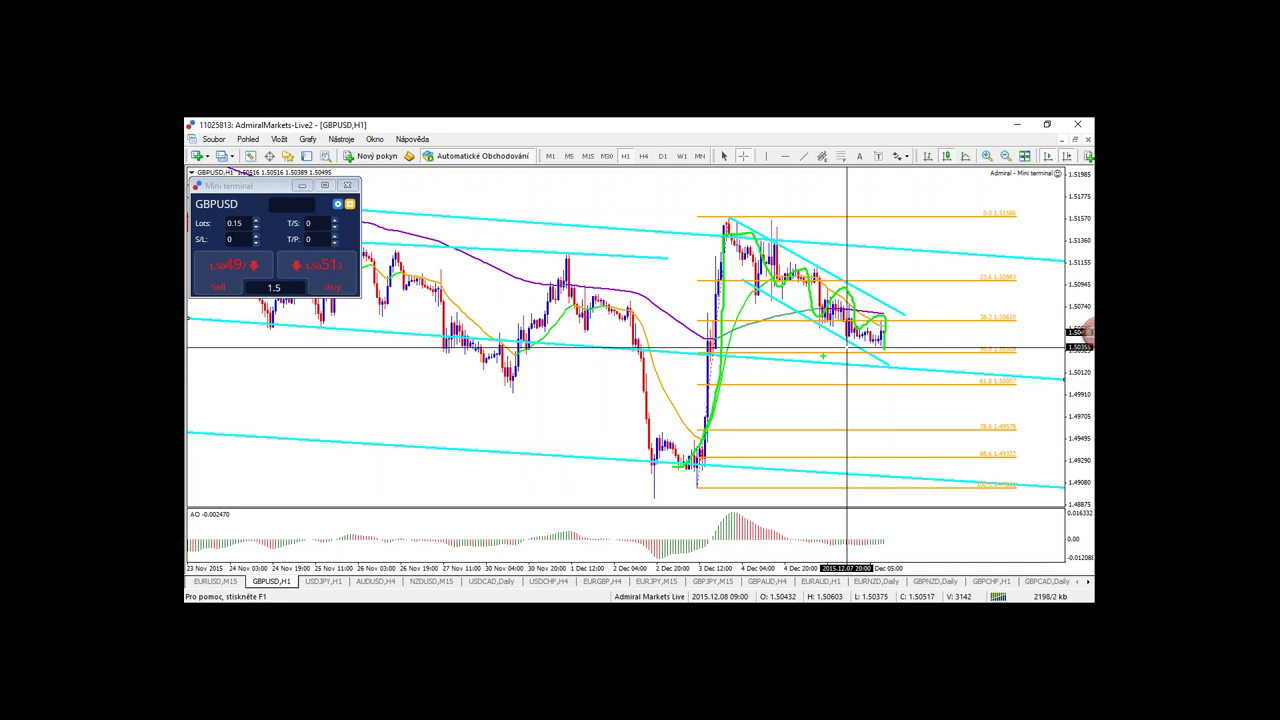
{"action": "key", "text": "Escape"}
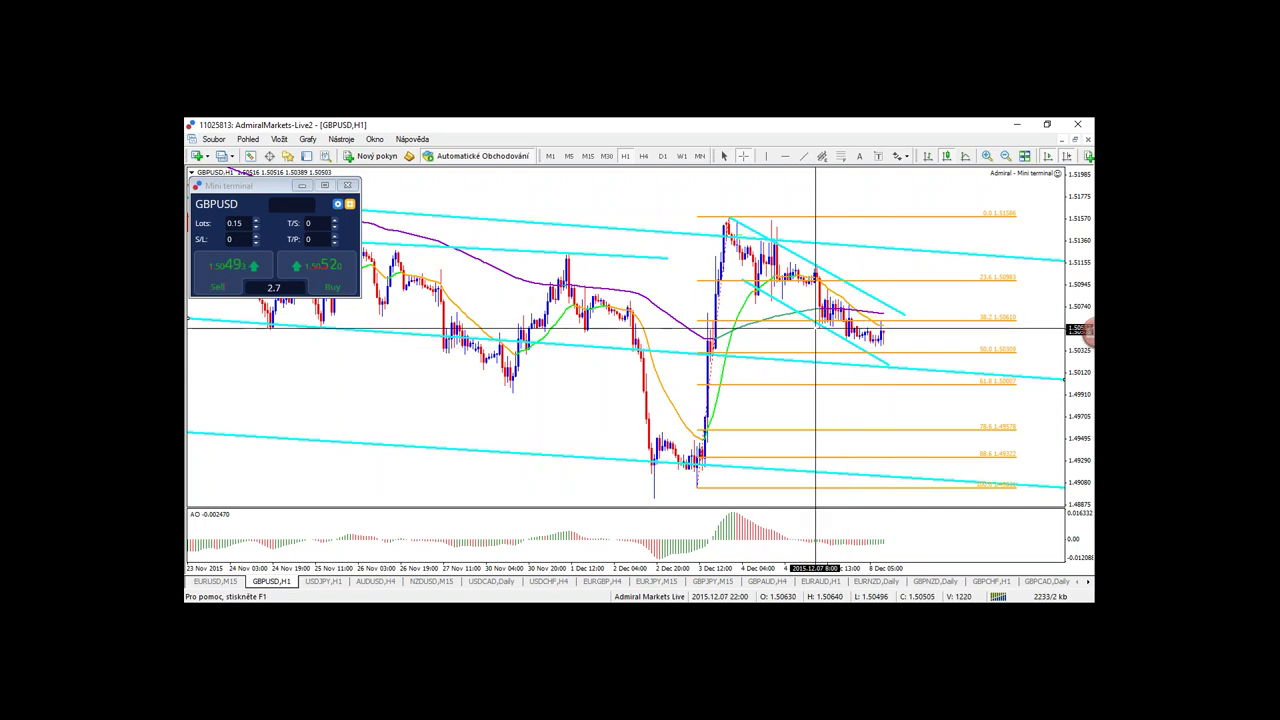
- Sketch the rise and channel decline with a green upward continuation, and separately with a red downward breakout, clearing each sketch
{"action": "key", "text": "ctrl+2"}
{"action": "mouse_move", "coordinate": [643, 458]}
{"action": "left_mouse_down"}
{"action": "mouse_move", "coordinate": [684, 232]}
{"action": "mouse_move", "coordinate": [690, 242]}
{"action": "left_mouse_up"}
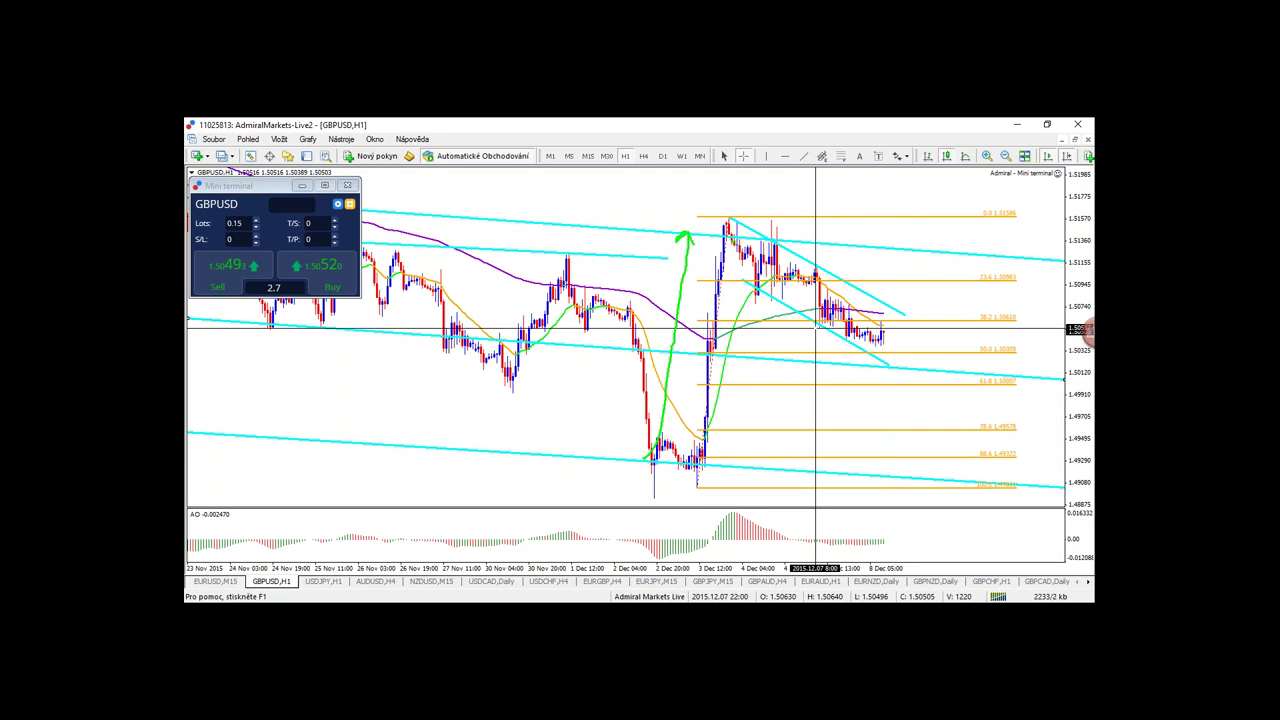
{"action": "mouse_move", "coordinate": [736, 242]}
{"action": "left_mouse_down"}
{"action": "mouse_move", "coordinate": [834, 308]}
{"action": "mouse_move", "coordinate": [940, 188]}
{"action": "mouse_move", "coordinate": [957, 221]}
{"action": "left_mouse_up"}
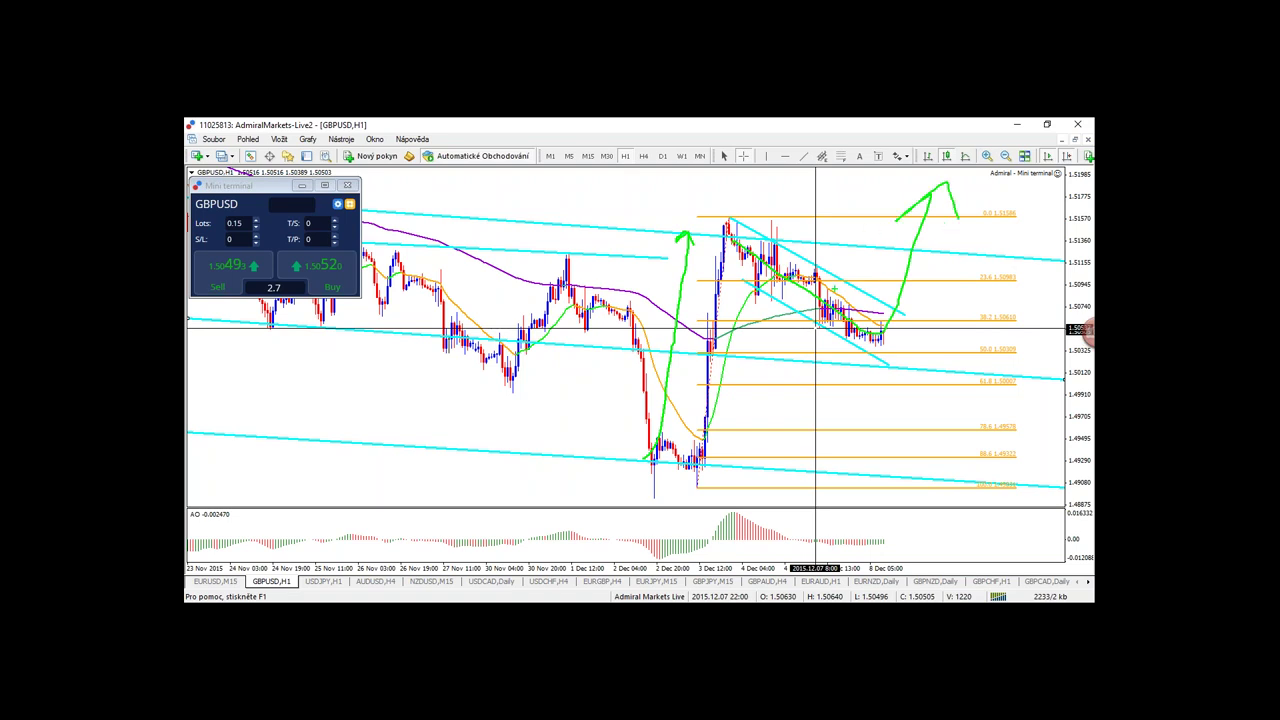
{"action": "key", "text": "e"}
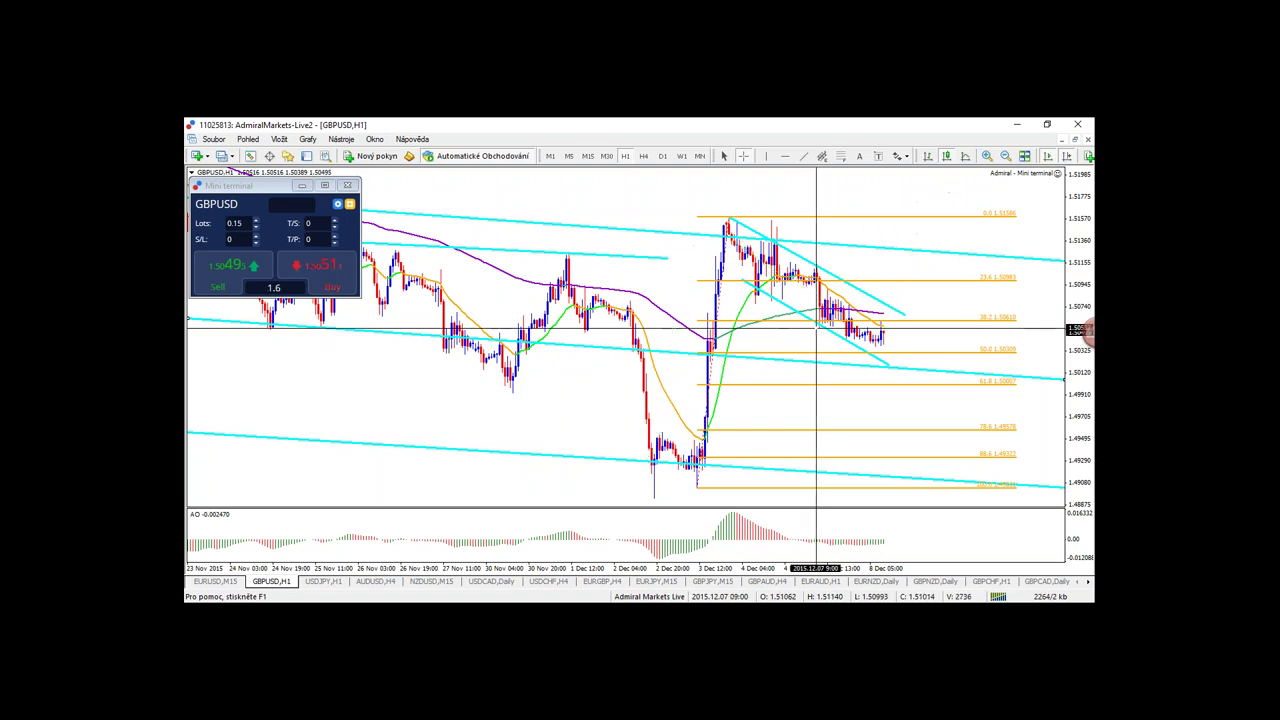
{"action": "mouse_move", "coordinate": [684, 396]}
{"action": "left_mouse_down"}
{"action": "mouse_move", "coordinate": [714, 226]}
{"action": "mouse_move", "coordinate": [888, 350]}
{"action": "mouse_move", "coordinate": [910, 446]}
{"action": "mouse_move", "coordinate": [875, 458]}
{"action": "left_mouse_up"}
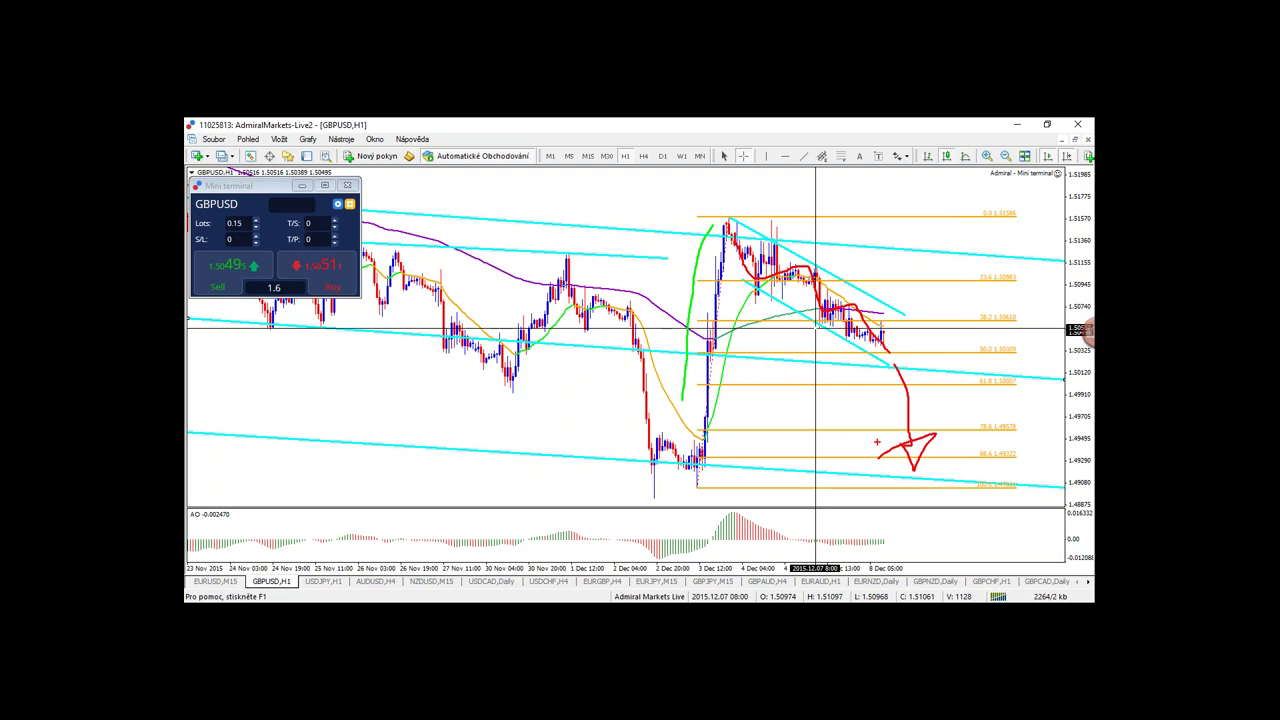
{"action": "key", "text": "Escape"}
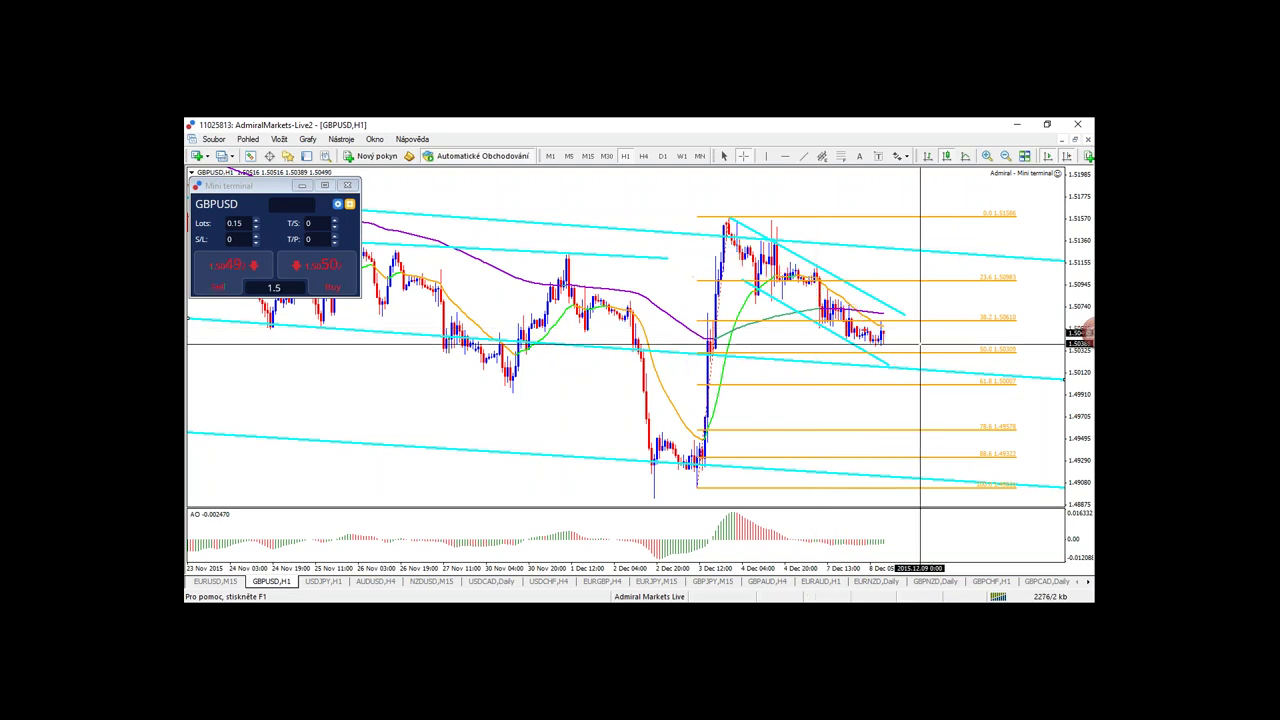
- Box the 23.6 Fibonacci label in green, mark the 7 December drop towards 38.2 in red, and clear all drawings
{"action": "mouse_move", "coordinate": [969, 268]}
{"action": "left_mouse_down"}
{"action": "mouse_move", "coordinate": [967, 288]}
{"action": "mouse_move", "coordinate": [975, 270]}
{"action": "left_mouse_up"}
{"action": "mouse_move", "coordinate": [817, 308]}
{"action": "left_mouse_down"}
{"action": "mouse_move", "coordinate": [806, 330]}
{"action": "mouse_move", "coordinate": [777, 318]}
{"action": "left_mouse_up"}
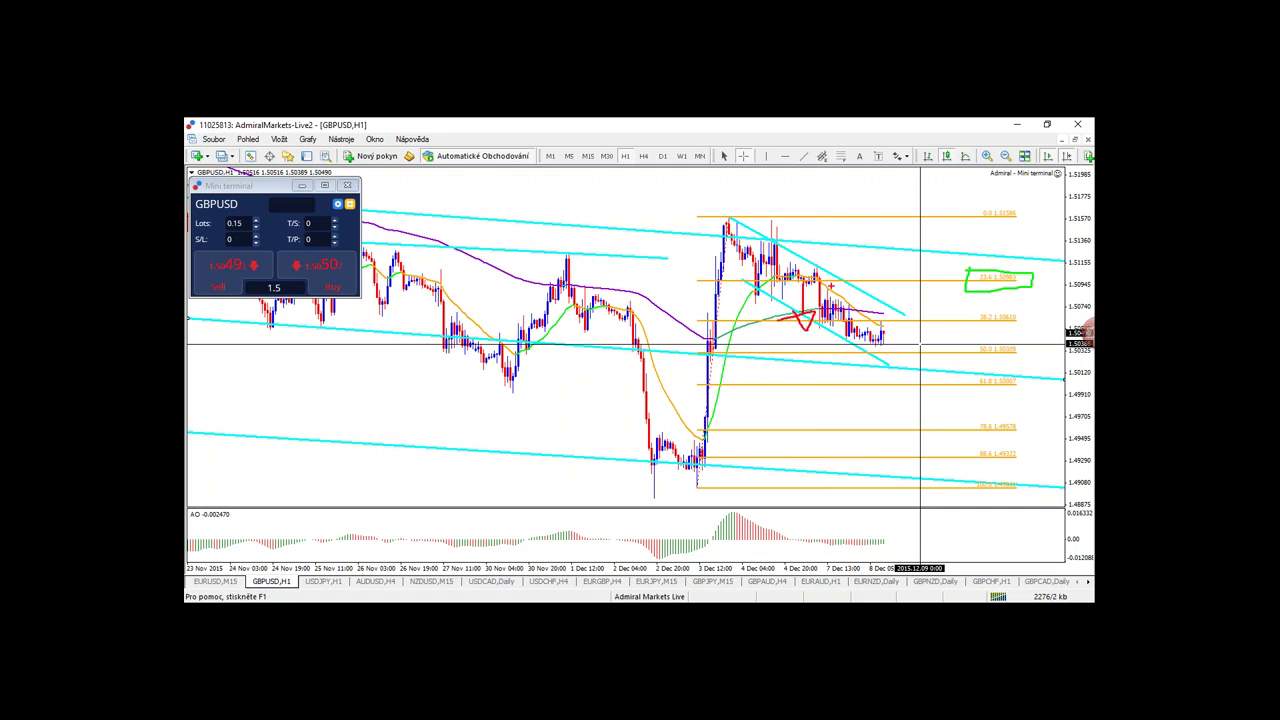
{"action": "key", "text": "Escape"}
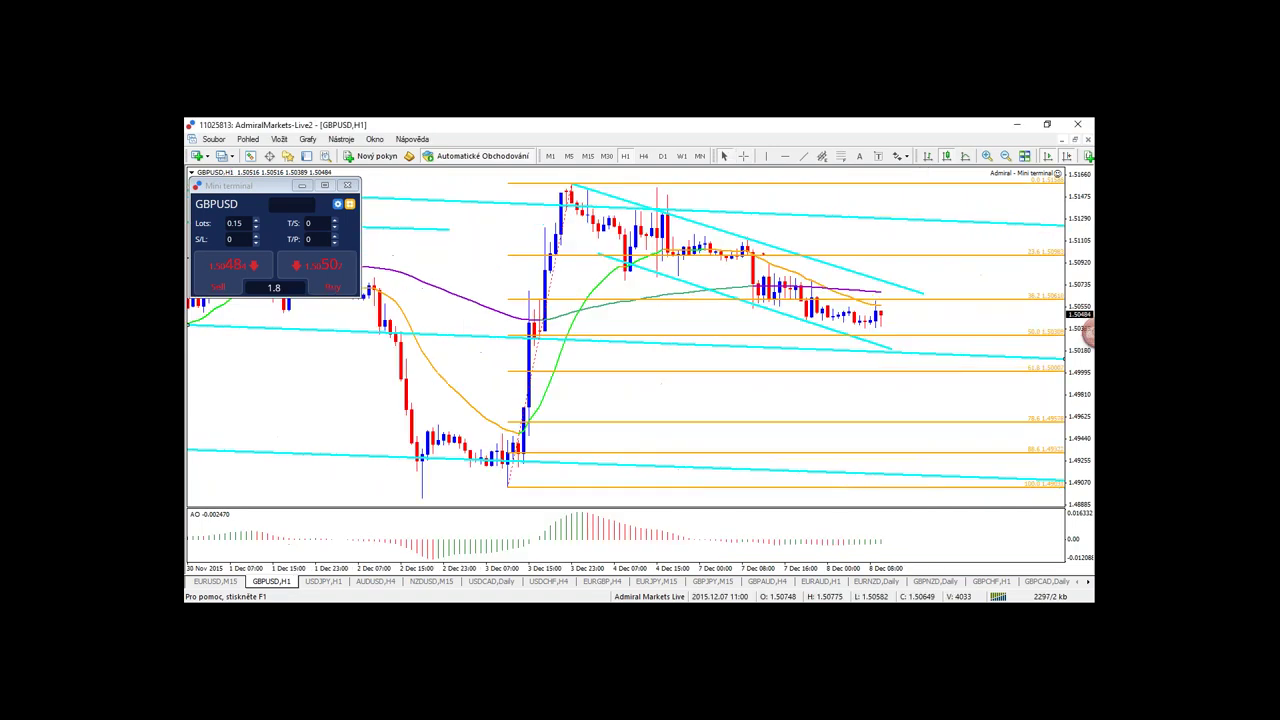
{"action": "mouse_move", "coordinate": [764, 254]}
{"action": "left_mouse_down"}
{"action": "mouse_move", "coordinate": [738, 286]}
{"action": "mouse_move", "coordinate": [762, 271]}
{"action": "mouse_move", "coordinate": [757, 254]}
{"action": "mouse_move", "coordinate": [805, 276]}
{"action": "mouse_move", "coordinate": [770, 304]}
{"action": "mouse_move", "coordinate": [745, 293]}
{"action": "left_mouse_up"}
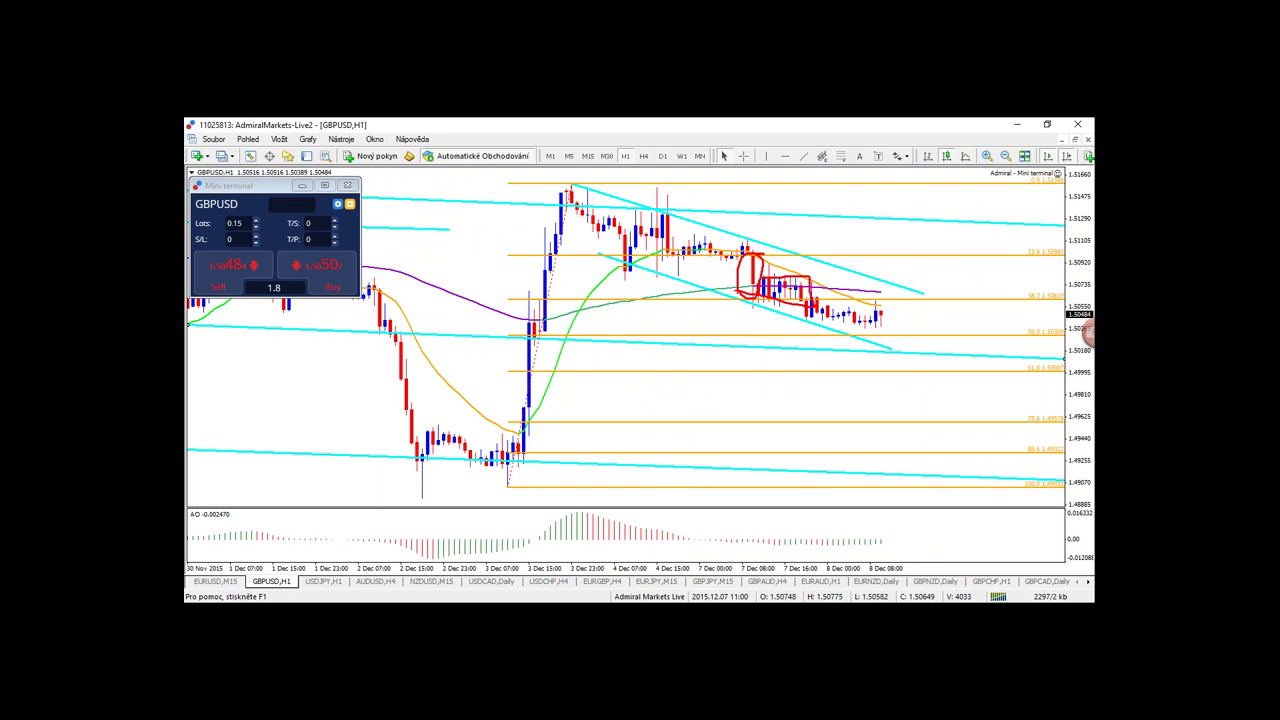
{"action": "key", "text": "Escape"}
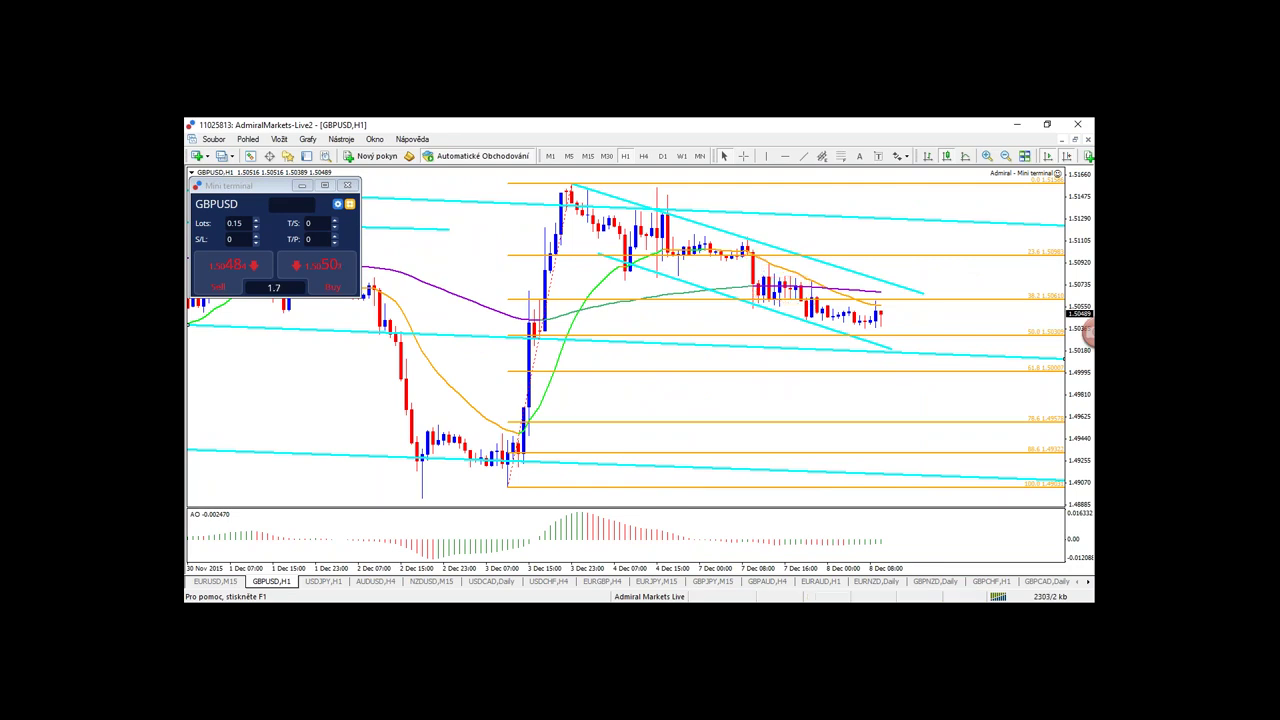
- Sketch a red decline from 38.2 through 50.0 and 61.8, clear it, and sketch a green stepped rise to the 0.0 level
{"action": "mouse_move", "coordinate": [741, 300]}
{"action": "left_mouse_down"}
{"action": "mouse_move", "coordinate": [792, 301]}
{"action": "mouse_move", "coordinate": [745, 306]}
{"action": "left_mouse_up"}
{"action": "mouse_move", "coordinate": [840, 322]}
{"action": "left_mouse_down"}
{"action": "mouse_move", "coordinate": [873, 338]}
{"action": "mouse_move", "coordinate": [845, 330]}
{"action": "left_mouse_up"}
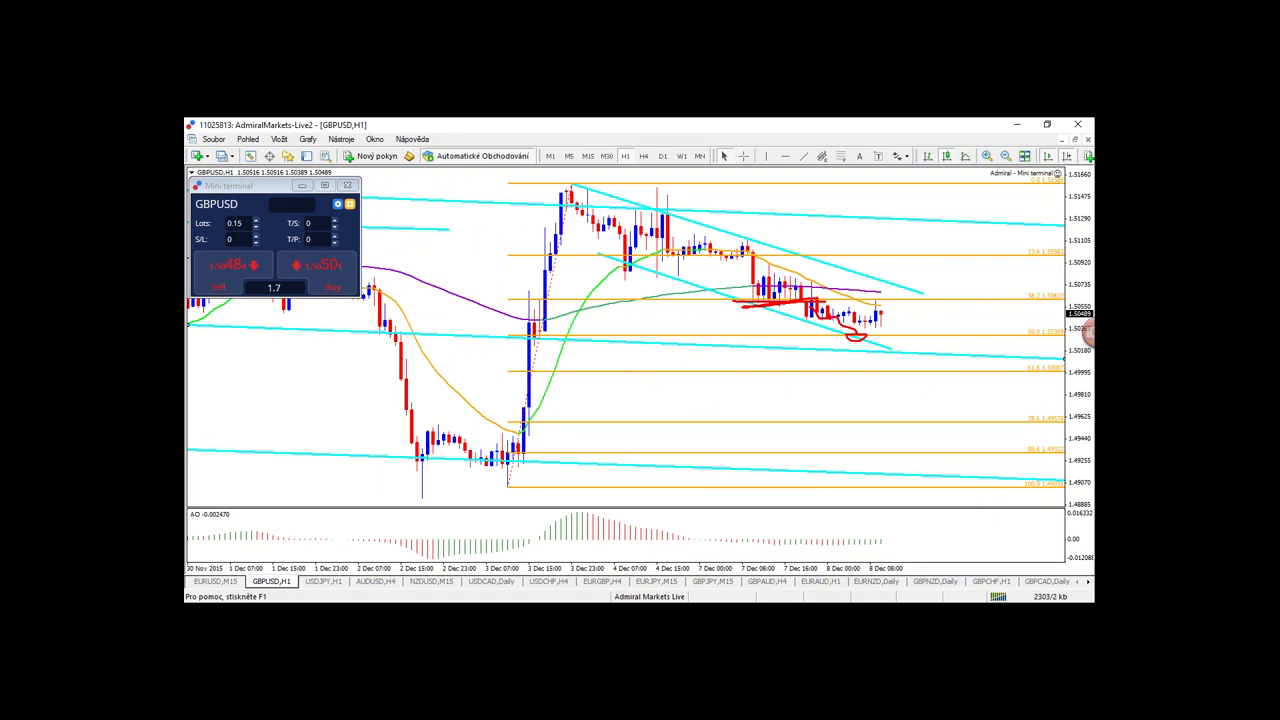
{"action": "mouse_move", "coordinate": [824, 334]}
{"action": "left_mouse_down"}
{"action": "mouse_move", "coordinate": [944, 334]}
{"action": "mouse_move", "coordinate": [900, 368]}
{"action": "mouse_move", "coordinate": [930, 370]}
{"action": "mouse_move", "coordinate": [956, 414]}
{"action": "mouse_move", "coordinate": [976, 378]}
{"action": "left_mouse_up"}
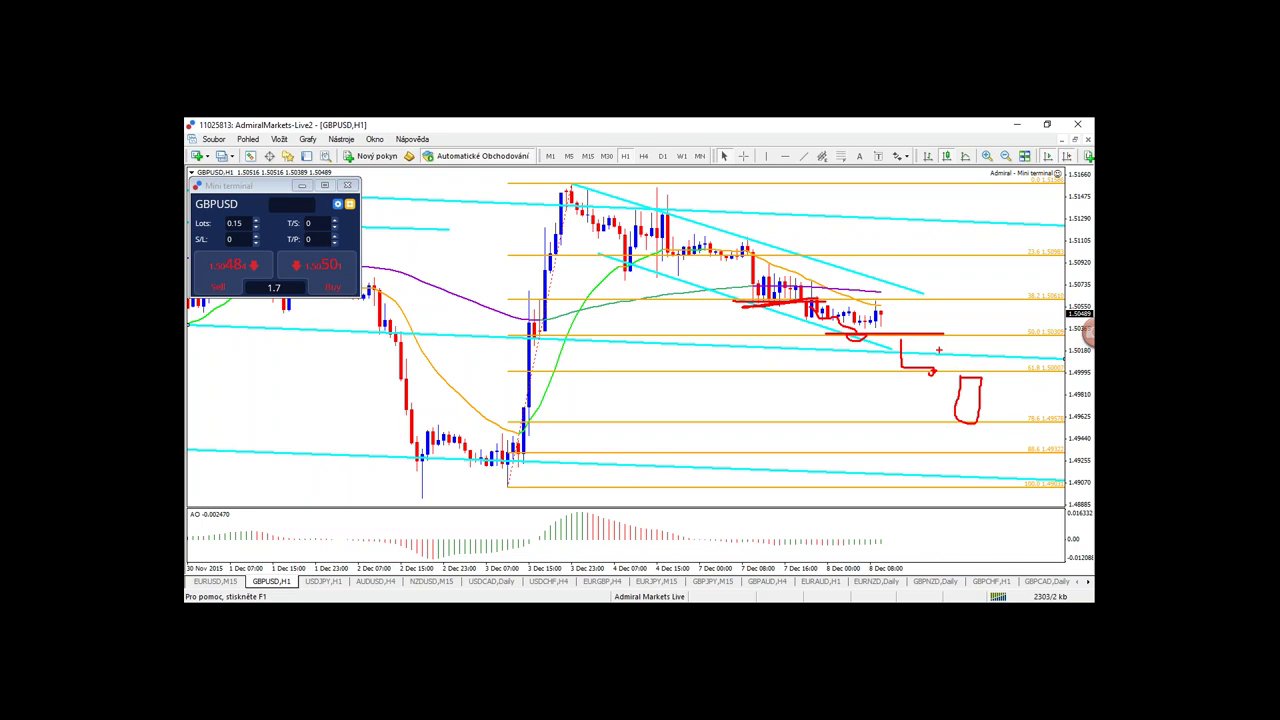
{"action": "key", "text": "e"}
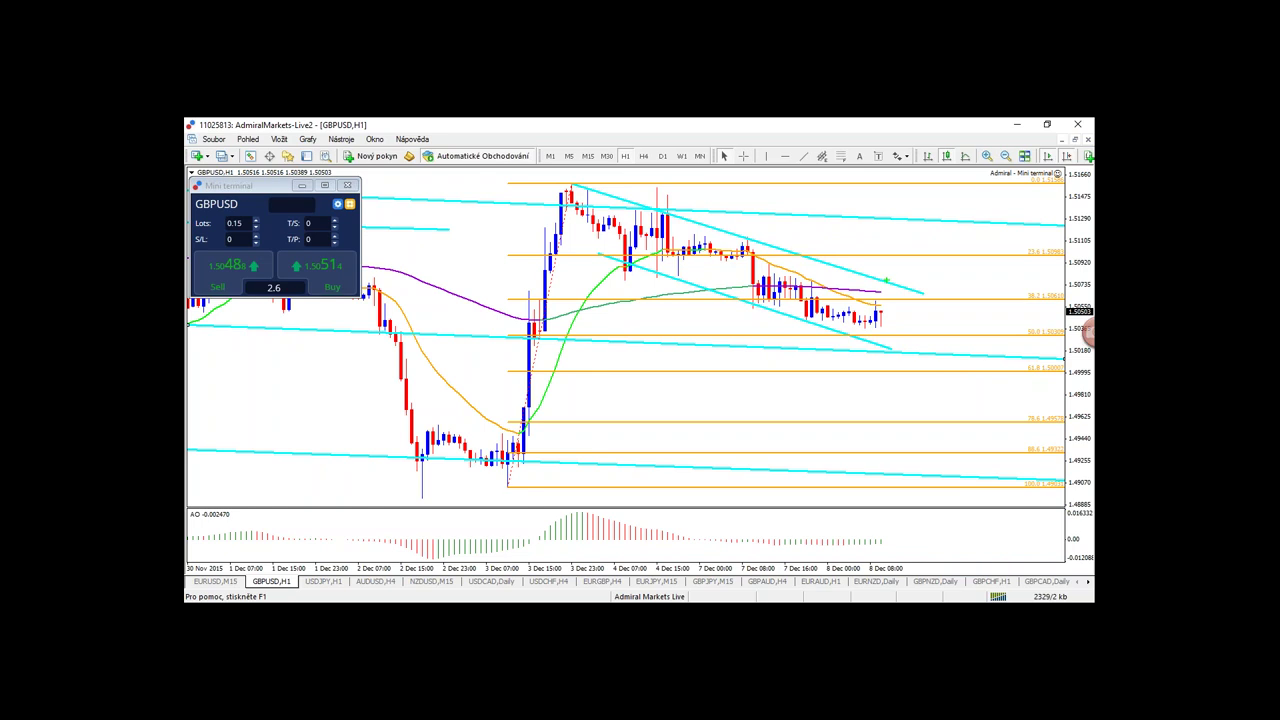
{"action": "mouse_move", "coordinate": [888, 278]}
{"action": "left_mouse_down"}
{"action": "mouse_move", "coordinate": [952, 222]}
{"action": "mouse_move", "coordinate": [934, 234]}
{"action": "mouse_move", "coordinate": [958, 240]}
{"action": "mouse_move", "coordinate": [992, 176]}
{"action": "mouse_move", "coordinate": [978, 182]}
{"action": "mouse_move", "coordinate": [1006, 198]}
{"action": "left_mouse_up"}
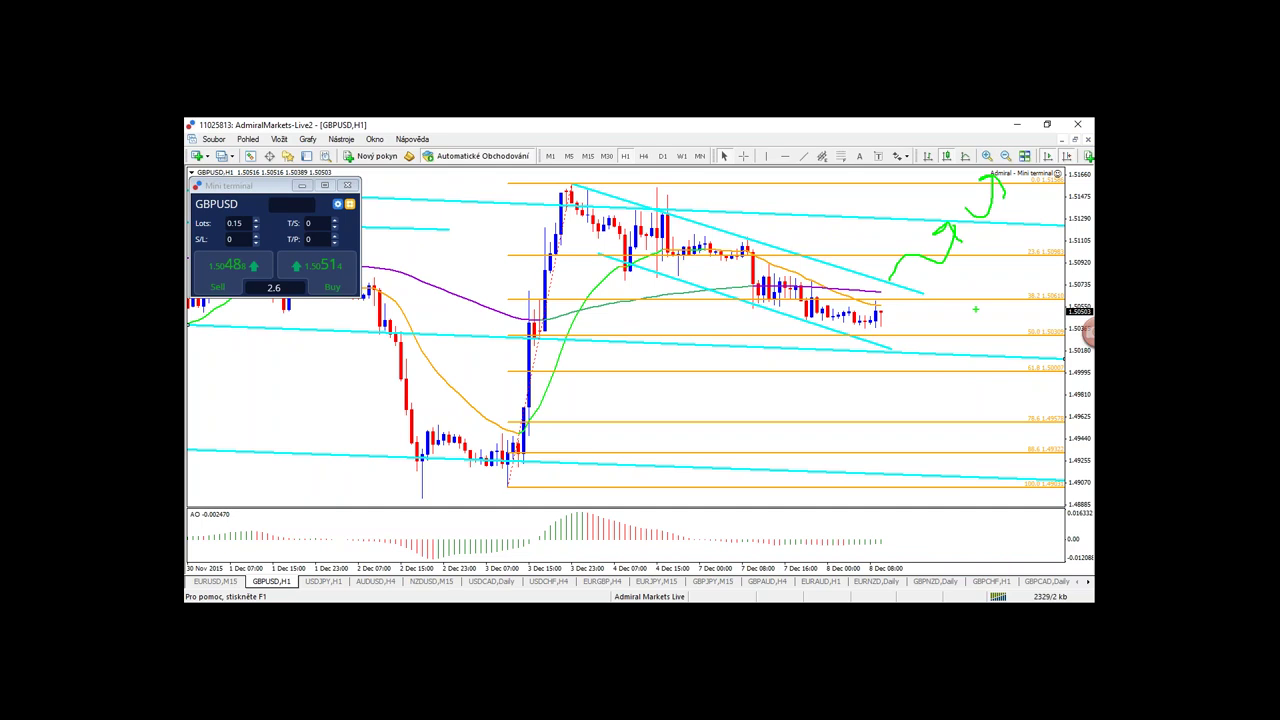
- Circle the highs along the upper descending trendline, sketch a green breakout with a pullback and further rise, and clear the drawings
{"action": "mouse_move", "coordinate": [606, 184]}
{"action": "left_mouse_down"}
{"action": "mouse_move", "coordinate": [572, 185]}
{"action": "mouse_move", "coordinate": [598, 182]}
{"action": "left_mouse_up"}
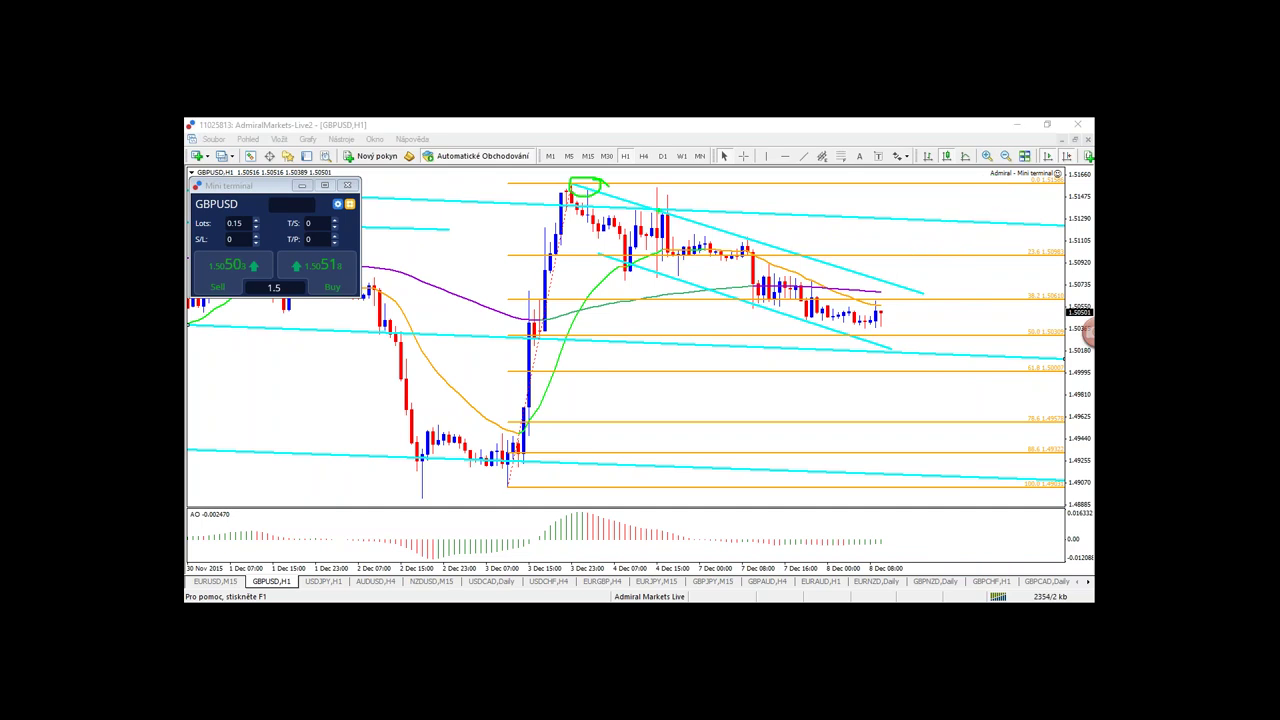
{"action": "mouse_move", "coordinate": [676, 211]}
{"action": "left_mouse_down"}
{"action": "mouse_move", "coordinate": [651, 213]}
{"action": "mouse_move", "coordinate": [776, 240]}
{"action": "left_mouse_up"}
{"action": "mouse_move", "coordinate": [891, 284]}
{"action": "left_mouse_down"}
{"action": "mouse_move", "coordinate": [912, 316]}
{"action": "mouse_move", "coordinate": [938, 245]}
{"action": "mouse_move", "coordinate": [952, 285]}
{"action": "left_mouse_up"}
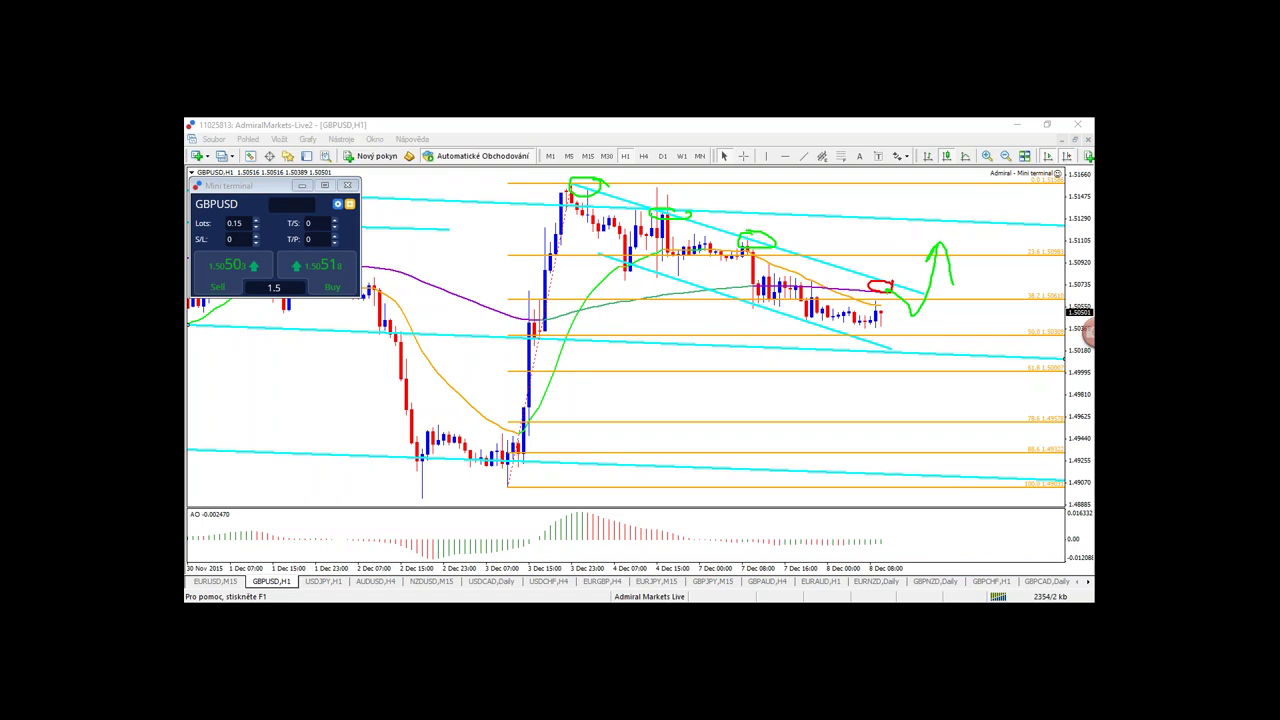
{"action": "key", "text": "Escape"}
{"action": "mouse_move", "coordinate": [888, 290]}
{"action": "left_mouse_down"}
{"action": "mouse_move", "coordinate": [932, 302]}
{"action": "mouse_move", "coordinate": [946, 257]}
{"action": "left_mouse_up"}
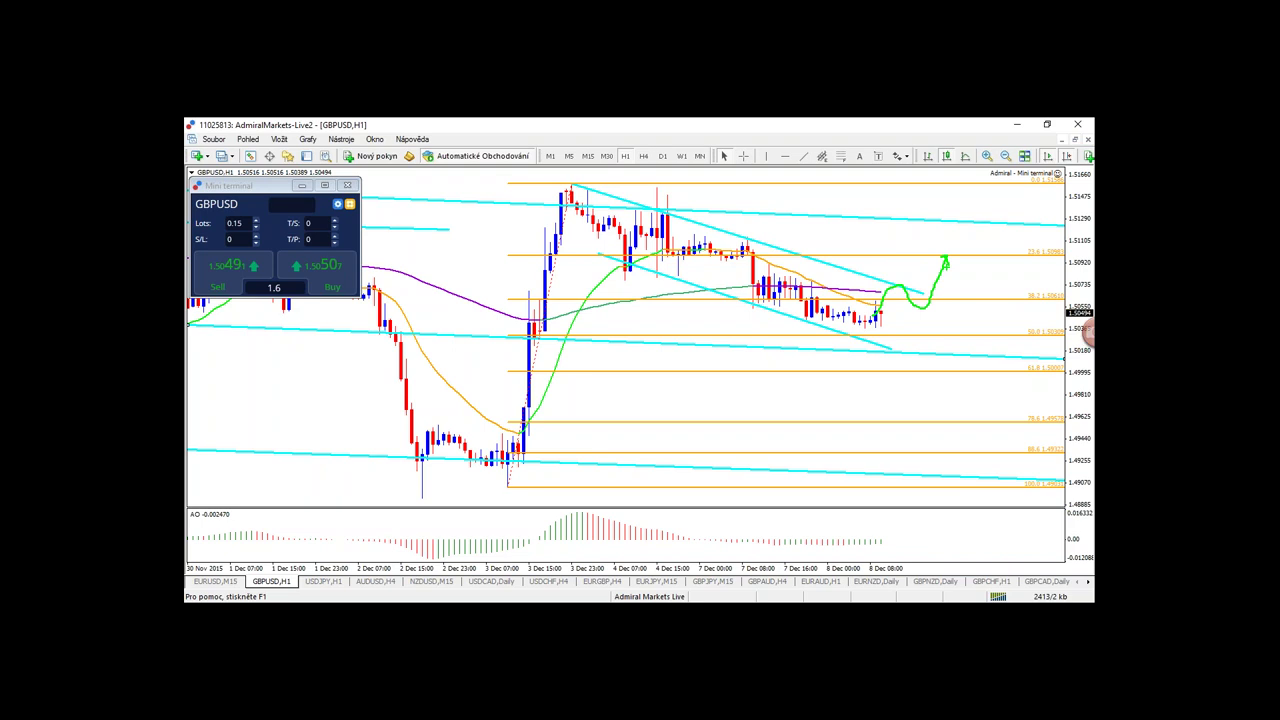
{"action": "key", "text": "Escape"}
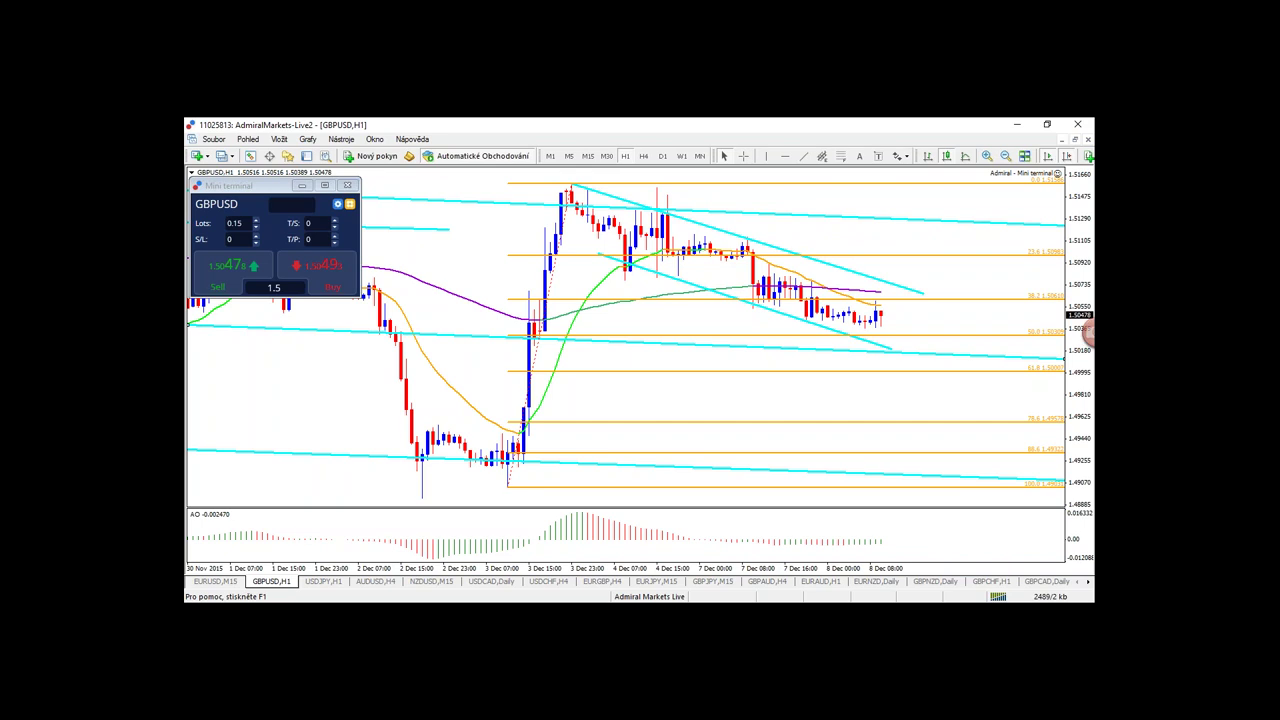
- On H4, delete the short trendline over the late November highs, and sketch a green rise to the red-circled -27.2 Fibonacci level
{"action": "left_click", "coordinate": [644, 157]}
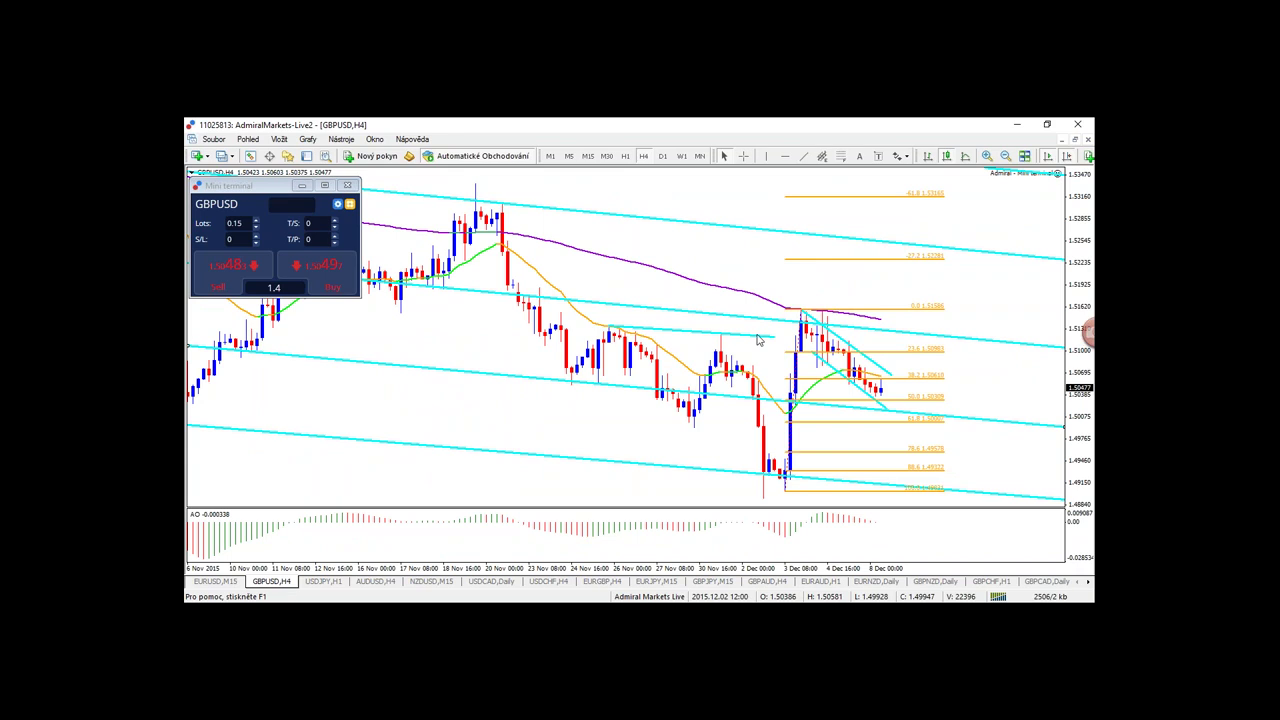
{"action": "key", "text": "Delete"}
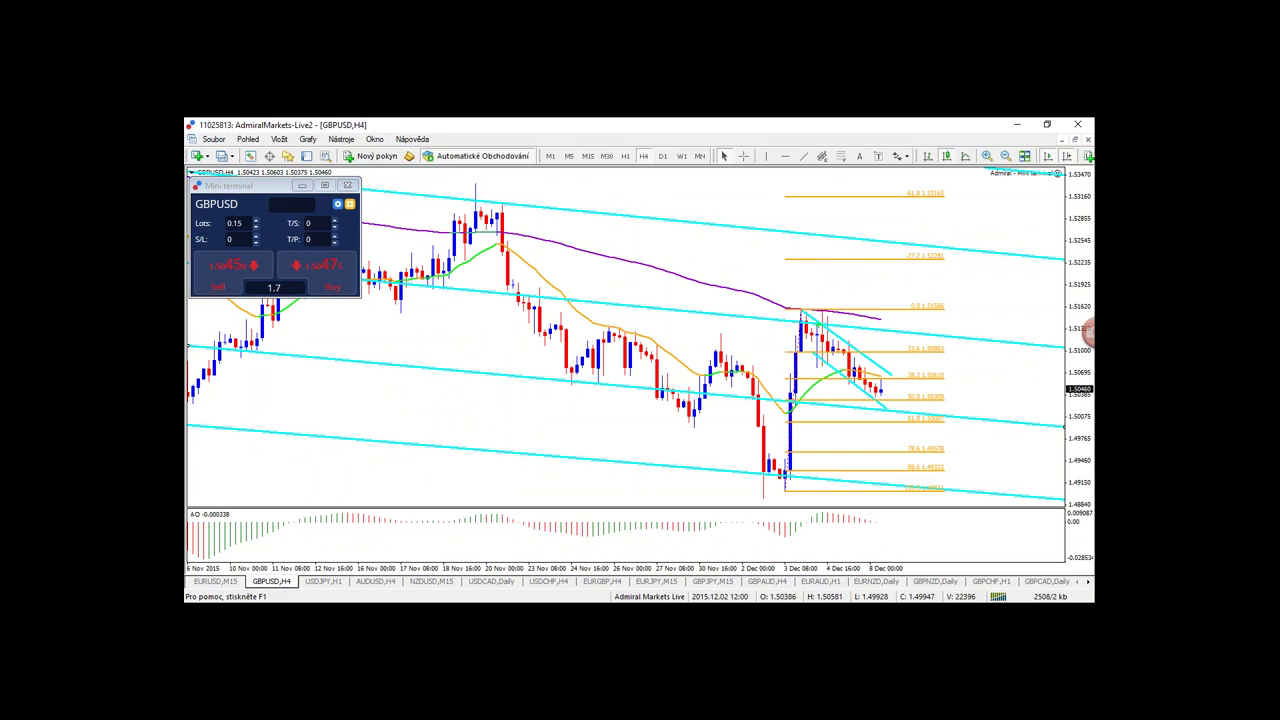
{"action": "mouse_move", "coordinate": [885, 369]}
{"action": "left_mouse_down"}
{"action": "mouse_move", "coordinate": [940, 272]}
{"action": "mouse_move", "coordinate": [882, 234]}
{"action": "mouse_move", "coordinate": [765, 250]}
{"action": "mouse_move", "coordinate": [966, 272]}
{"action": "mouse_move", "coordinate": [975, 243]}
{"action": "left_mouse_up"}
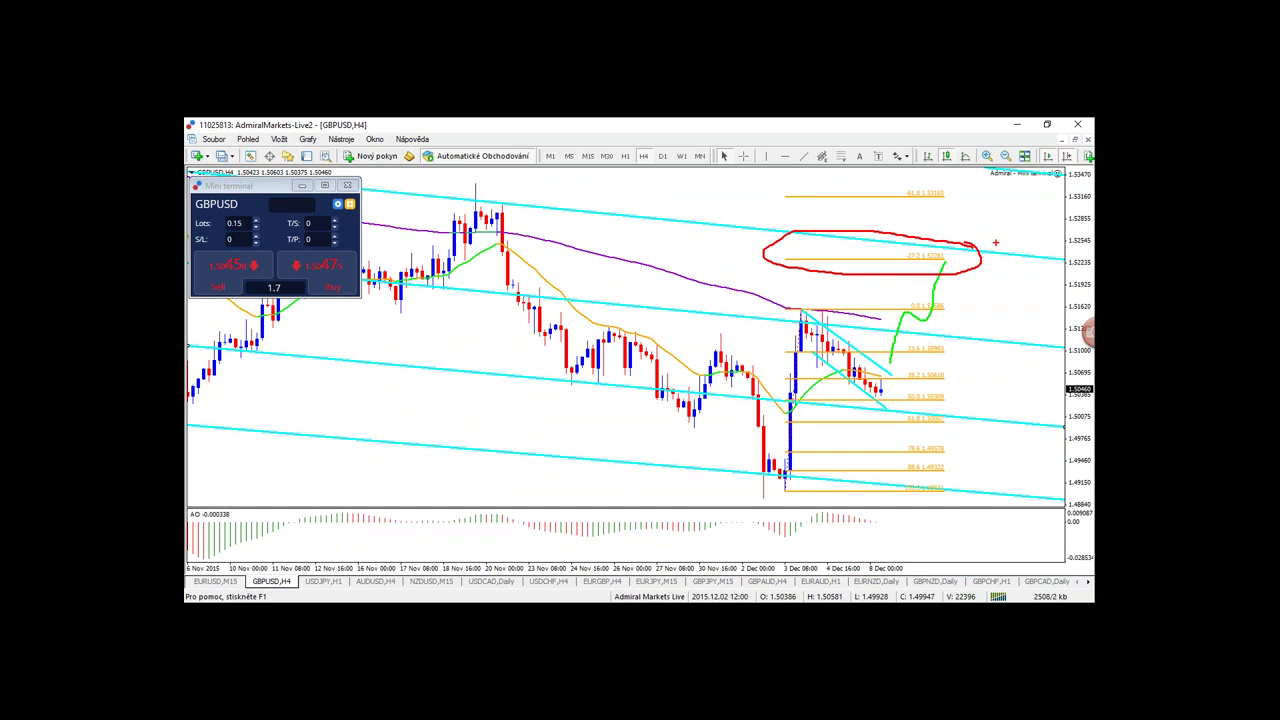
{"action": "mouse_move", "coordinate": [1010, 203]}
{"action": "left_mouse_down"}
{"action": "mouse_move", "coordinate": [1012, 228]}
{"action": "mouse_move", "coordinate": [1028, 222]}
{"action": "mouse_move", "coordinate": [1000, 218]}
{"action": "left_mouse_up"}
- On the Weekly timeframe, circle the descending channel in red, clear it, and sketch the prior rise, upper boundary and upward breakout in green
{"action": "mouse_move", "coordinate": [917, 408]}
{"action": "left_mouse_down"}
{"action": "mouse_move", "coordinate": [882, 387]}
{"action": "mouse_move", "coordinate": [772, 381]}
{"action": "mouse_move", "coordinate": [908, 416]}
{"action": "mouse_move", "coordinate": [895, 404]}
{"action": "left_mouse_up"}
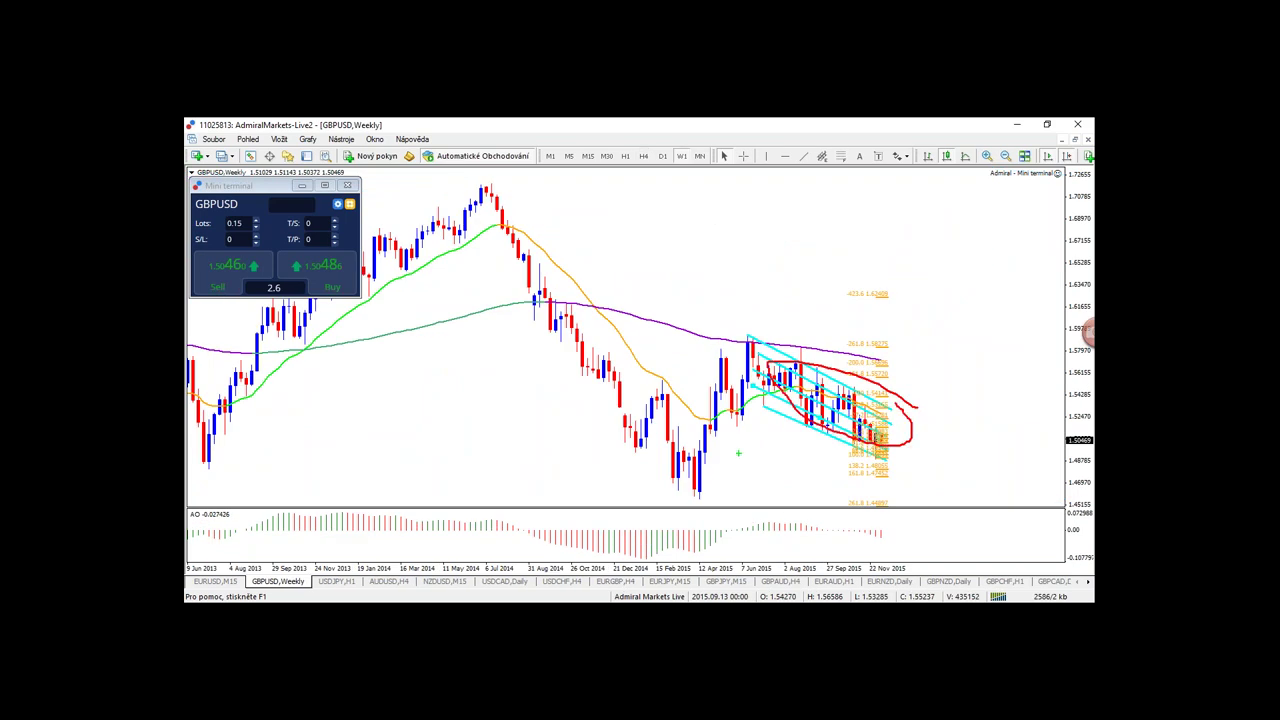
{"action": "mouse_move", "coordinate": [736, 338]}
{"action": "left_mouse_down"}
{"action": "mouse_move", "coordinate": [724, 332]}
{"action": "mouse_move", "coordinate": [698, 410]}
{"action": "mouse_move", "coordinate": [698, 480]}
{"action": "mouse_move", "coordinate": [744, 402]}
{"action": "mouse_move", "coordinate": [719, 333]}
{"action": "mouse_move", "coordinate": [916, 417]}
{"action": "mouse_move", "coordinate": [772, 340]}
{"action": "left_mouse_up"}
{"action": "key", "text": "Escape"}
{"action": "mouse_move", "coordinate": [904, 401]}
{"action": "left_mouse_down"}
{"action": "mouse_move", "coordinate": [906, 350]}
{"action": "mouse_move", "coordinate": [924, 357]}
{"action": "left_mouse_up"}
{"action": "mouse_move", "coordinate": [758, 345]}
{"action": "left_mouse_down"}
{"action": "mouse_move", "coordinate": [688, 476]}
{"action": "mouse_move", "coordinate": [692, 462]}
{"action": "left_mouse_up"}
{"action": "left_click_drag", "start_coordinate": [748, 336], "coordinate": [678, 341]}
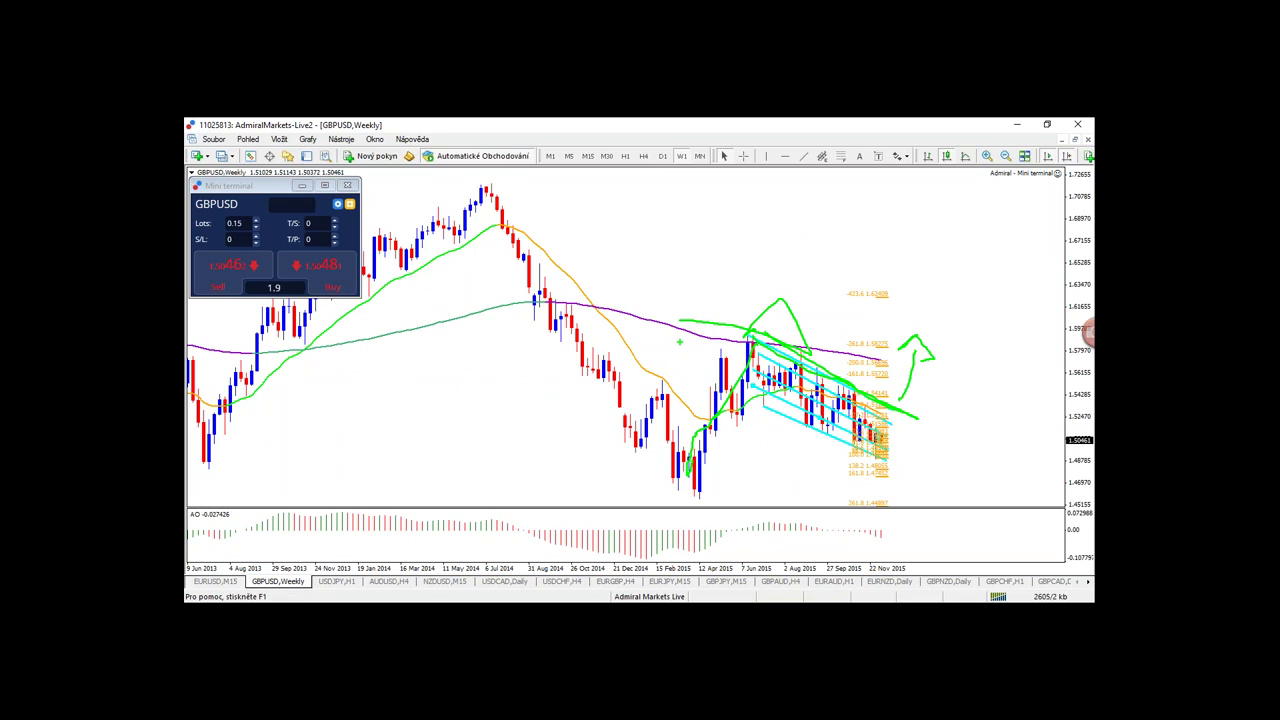
- Clear the GBPUSD sketches and, on the USDJPY H4 chart, extend the nearly horizontal cyan support line past the latest candles
{"action": "key", "text": "Escape"}
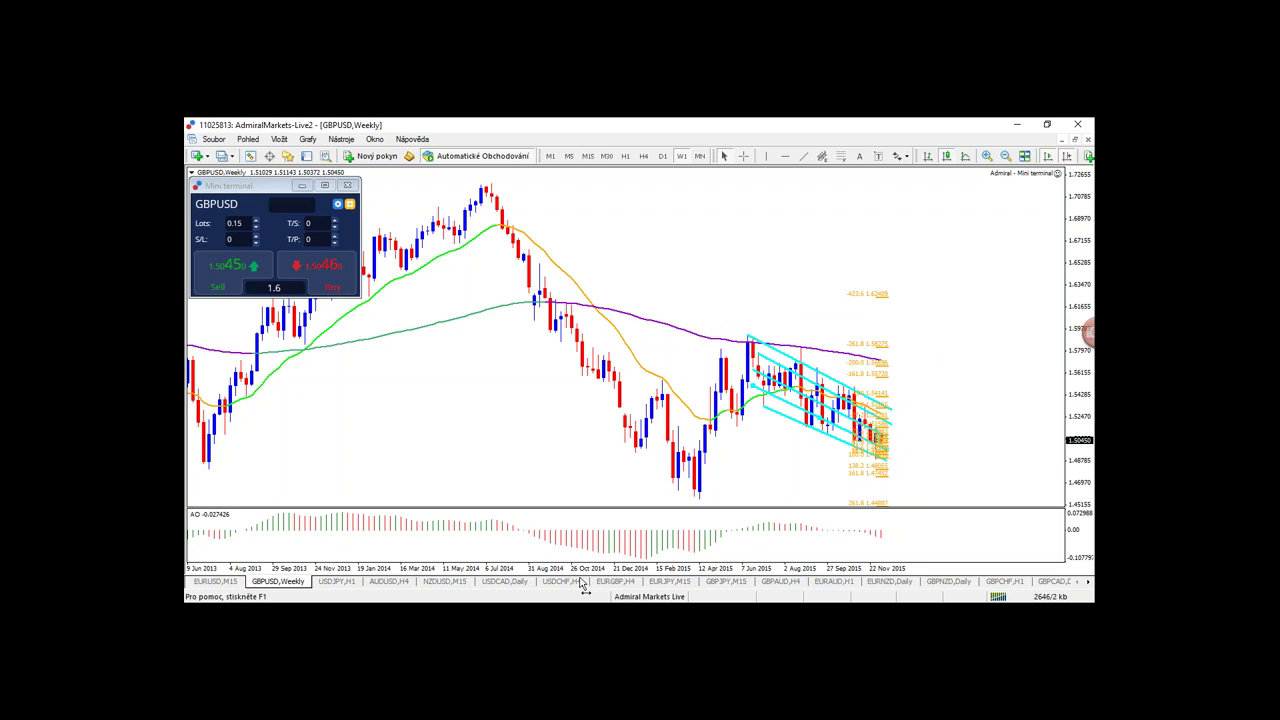
{"action": "key", "text": "ctrl+Tab"}
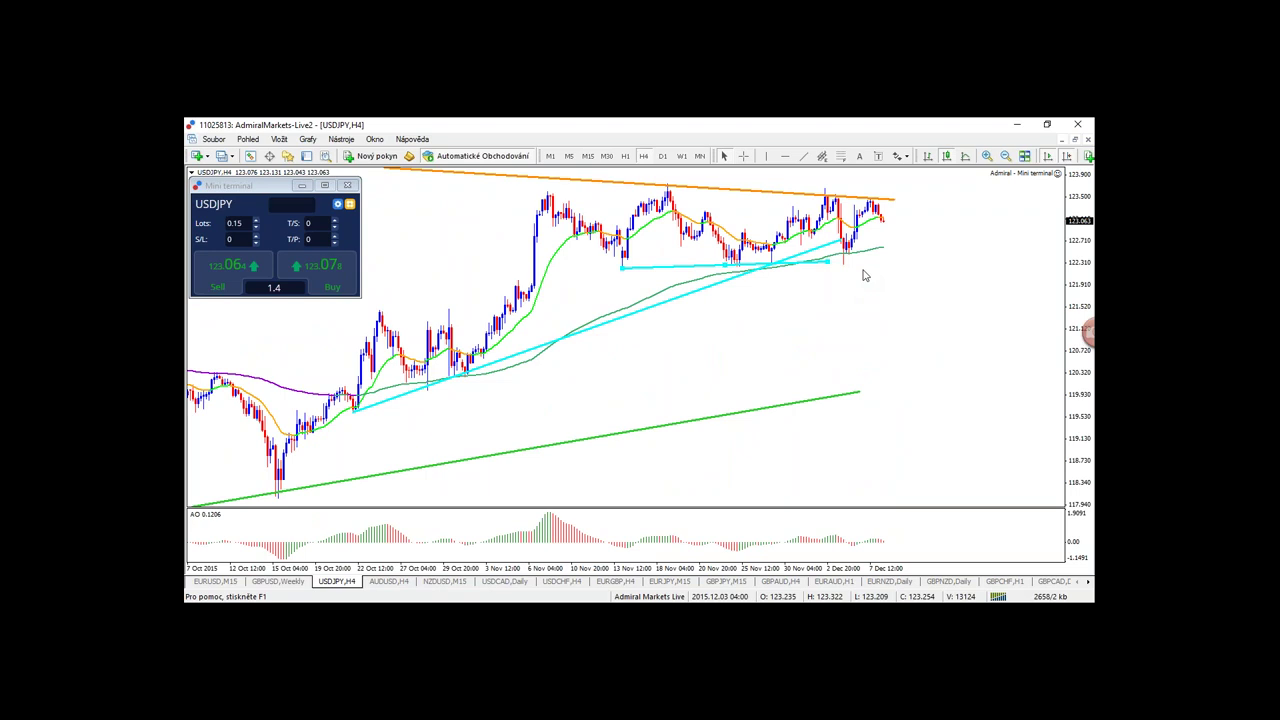
{"action": "left_click_drag", "start_coordinate": [828, 261], "coordinate": [895, 261]}
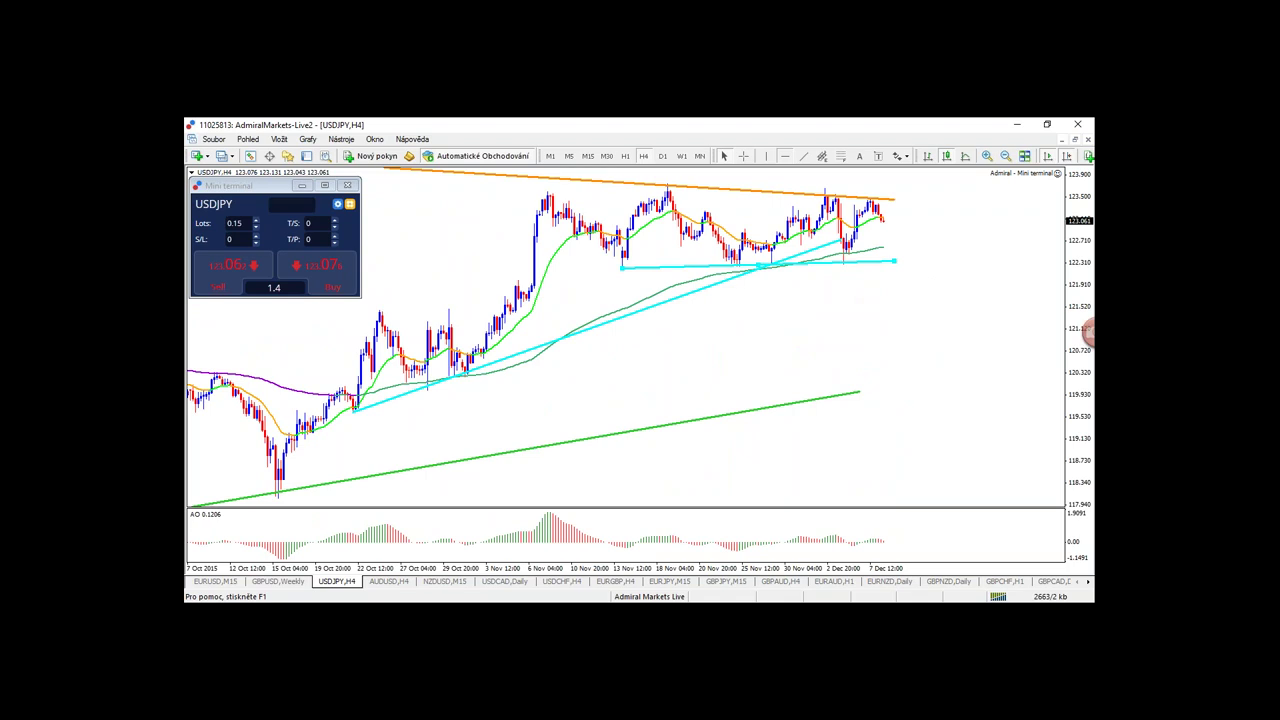
- Mark the USDJPY range with horizontal lines at about 123.5 and 122.2, outline its consolidation and bounds in green, and clear the sketches
{"action": "mouse_move", "coordinate": [884, 202]}
{"action": "left_mouse_down"}
{"action": "mouse_move", "coordinate": [576, 236]}
{"action": "mouse_move", "coordinate": [824, 256]}
{"action": "mouse_move", "coordinate": [868, 195]}
{"action": "left_mouse_up"}
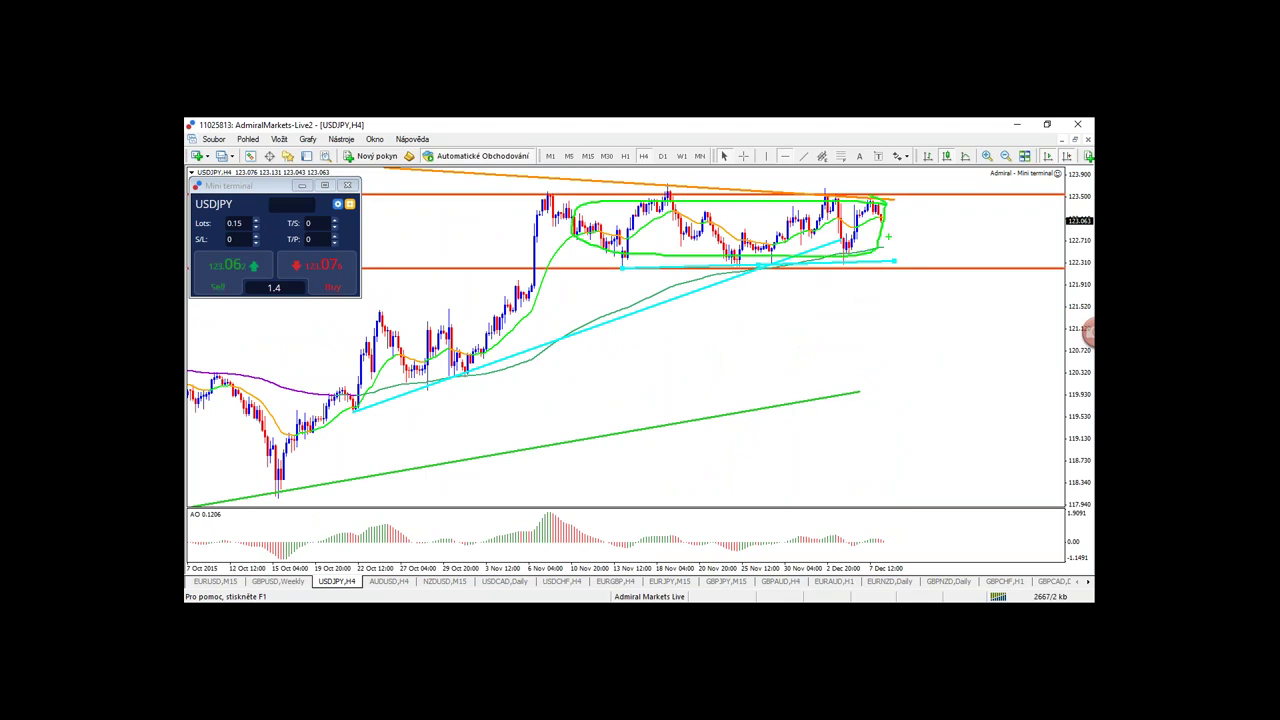
{"action": "mouse_move", "coordinate": [655, 276]}
{"action": "left_mouse_down"}
{"action": "mouse_move", "coordinate": [732, 272]}
{"action": "mouse_move", "coordinate": [511, 259]}
{"action": "left_mouse_up"}
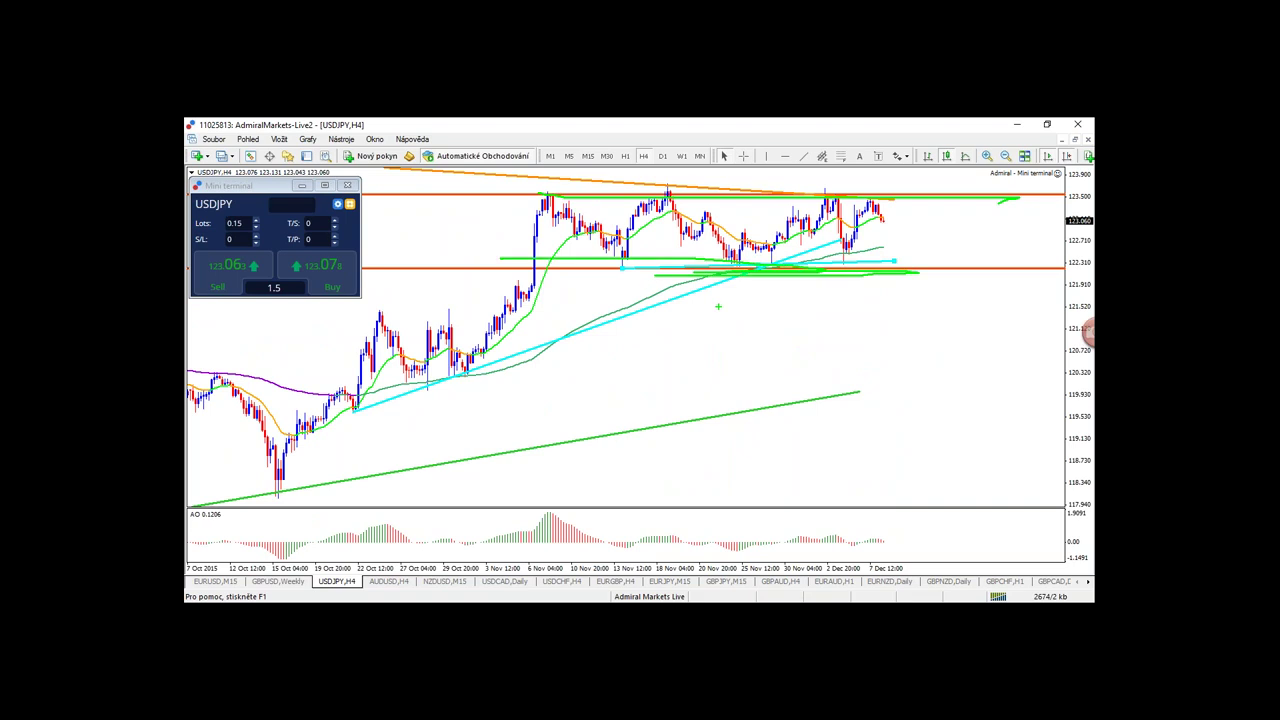
{"action": "key", "text": "Escape"}
- On the Daily timeframe, circle the recent USDJPY consolidation in green, and sketch the preceding rise and an upward breakout
{"action": "left_click", "coordinate": [662, 156]}
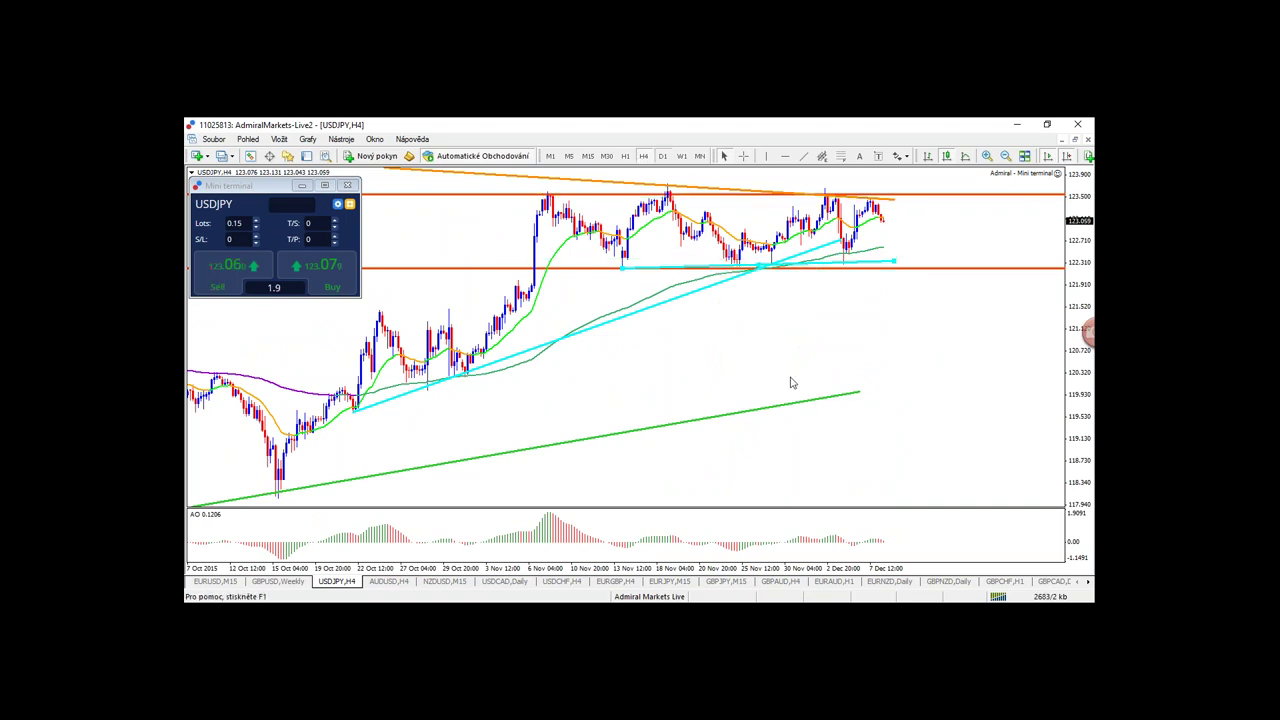
{"action": "mouse_move", "coordinate": [886, 260]}
{"action": "left_mouse_down"}
{"action": "mouse_move", "coordinate": [840, 258]}
{"action": "mouse_move", "coordinate": [880, 296]}
{"action": "mouse_move", "coordinate": [865, 258]}
{"action": "mouse_move", "coordinate": [778, 428]}
{"action": "left_mouse_up"}
{"action": "mouse_move", "coordinate": [773, 274]}
{"action": "left_mouse_down"}
{"action": "mouse_move", "coordinate": [777, 263]}
{"action": "mouse_move", "coordinate": [808, 287]}
{"action": "left_mouse_up"}
{"action": "left_click_drag", "start_coordinate": [889, 268], "coordinate": [919, 224]}
- Circle the breakout target at the upper descending trendline in red, mark the resistance zone across the summer highs, and clear the drawings
{"action": "key", "text": "r"}
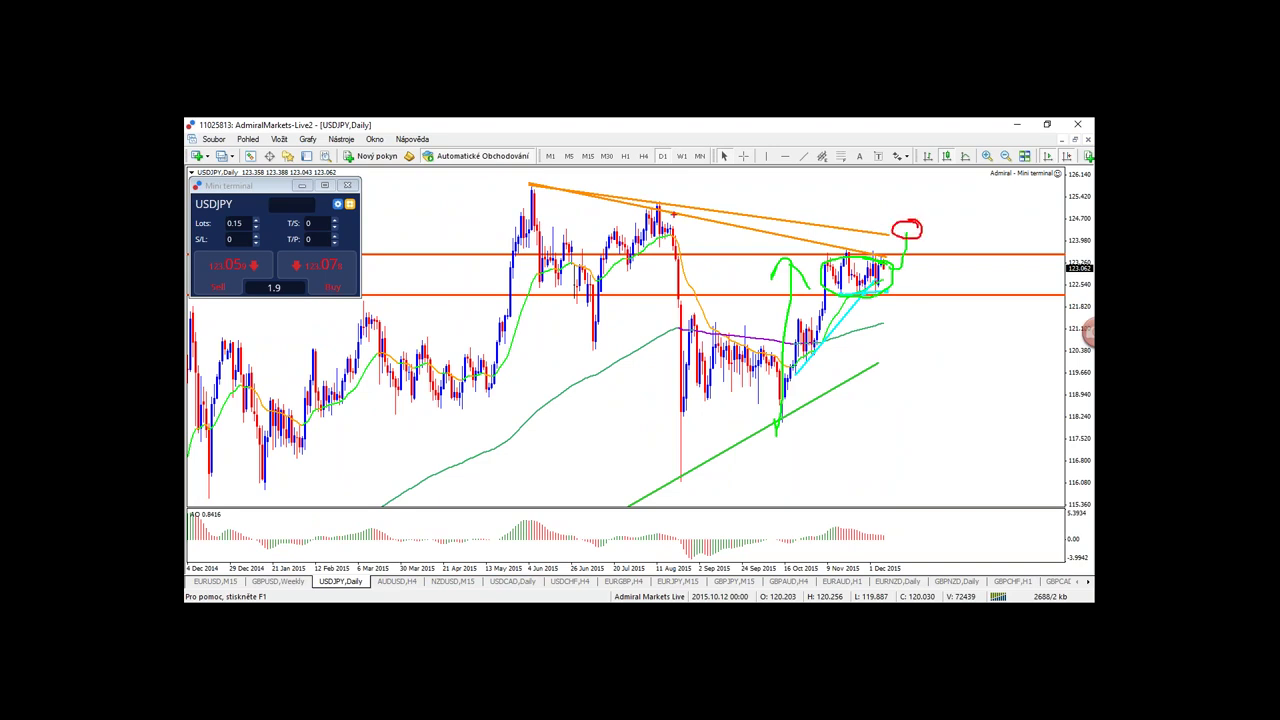
{"action": "left_click_drag", "start_coordinate": [517, 213], "coordinate": [1076, 230]}
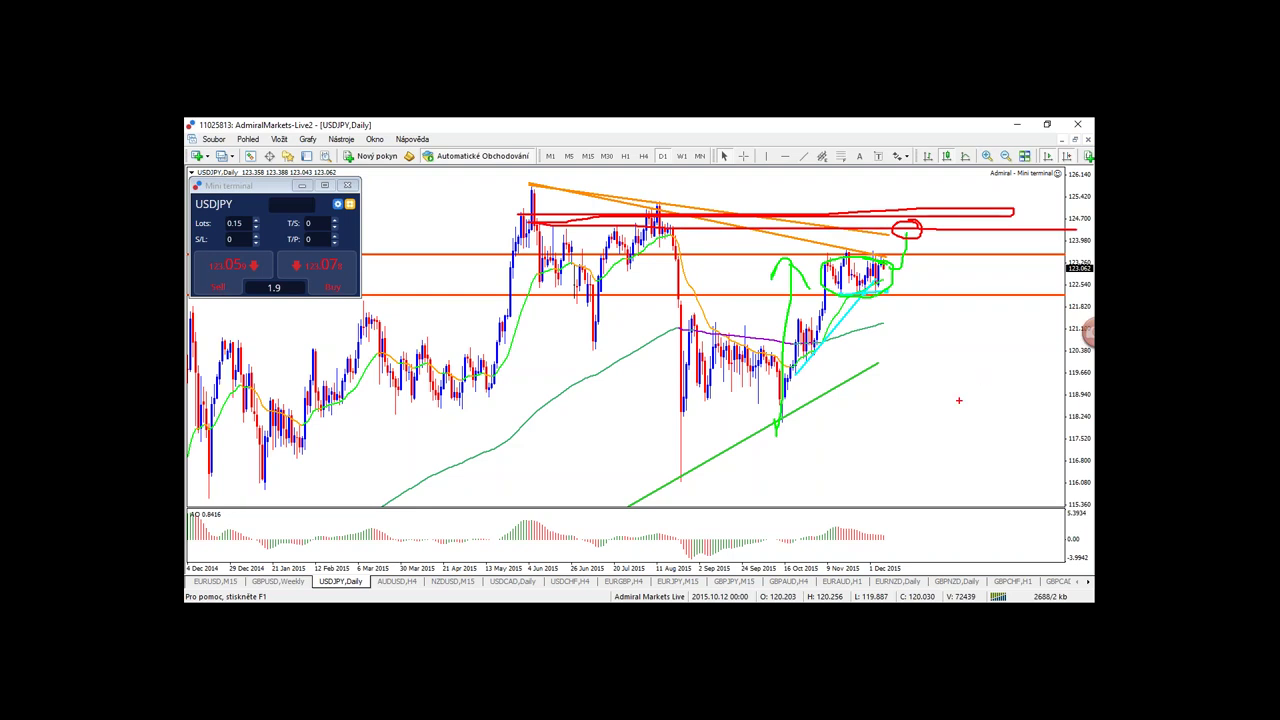
{"action": "key", "text": "Escape"}
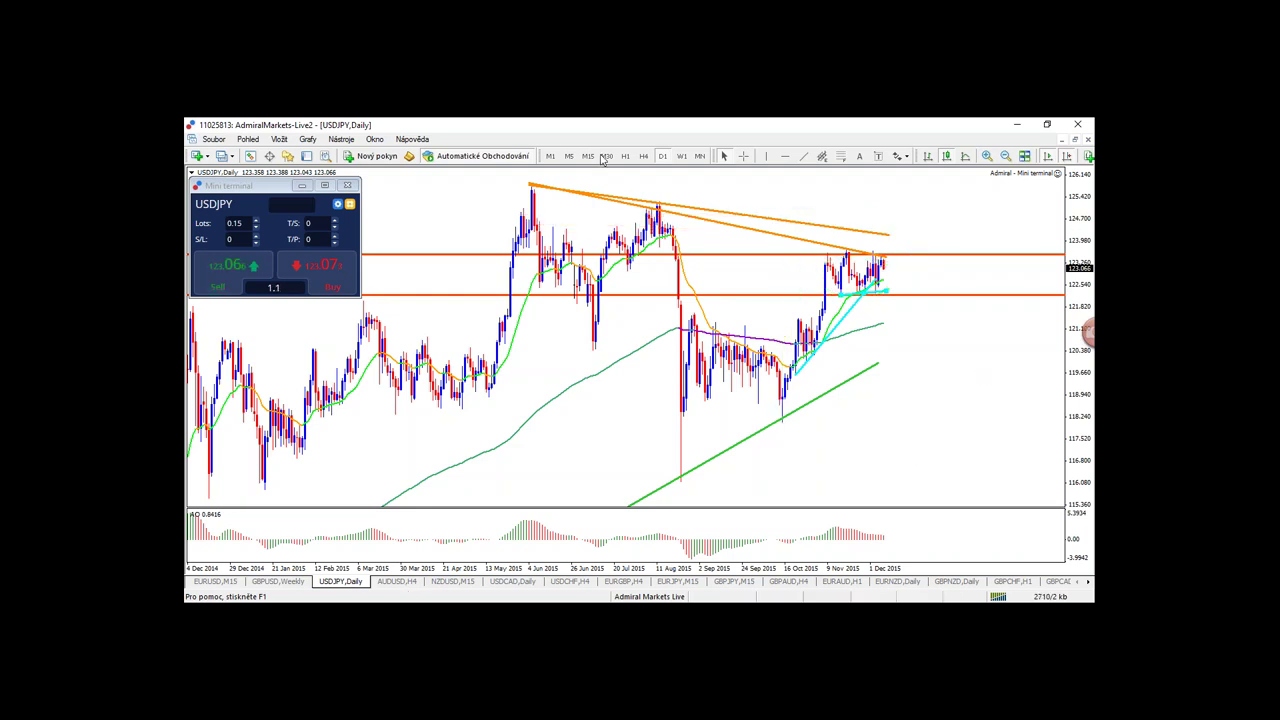
- Set USDJPY to H1 and, on the AUDUSD H4 chart, realign the ascending cyan trendline beneath the November lows
{"action": "left_click", "coordinate": [624, 156]}
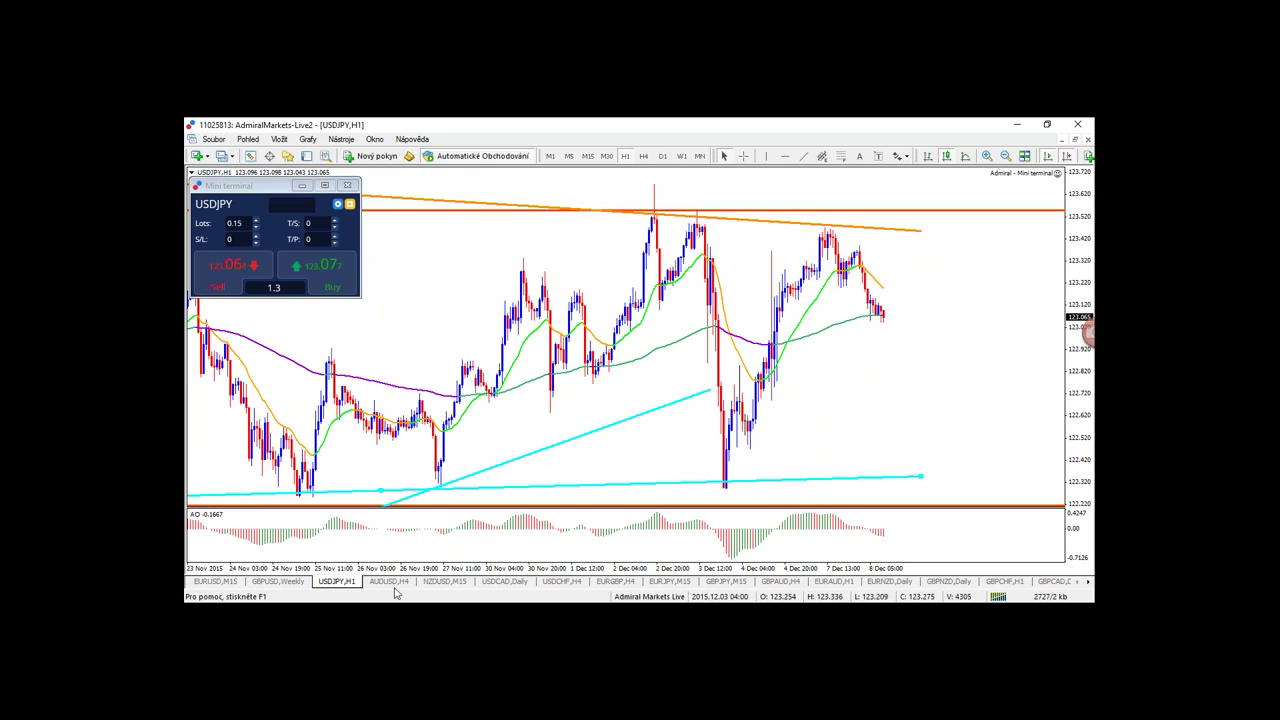
{"action": "left_click", "coordinate": [390, 582]}
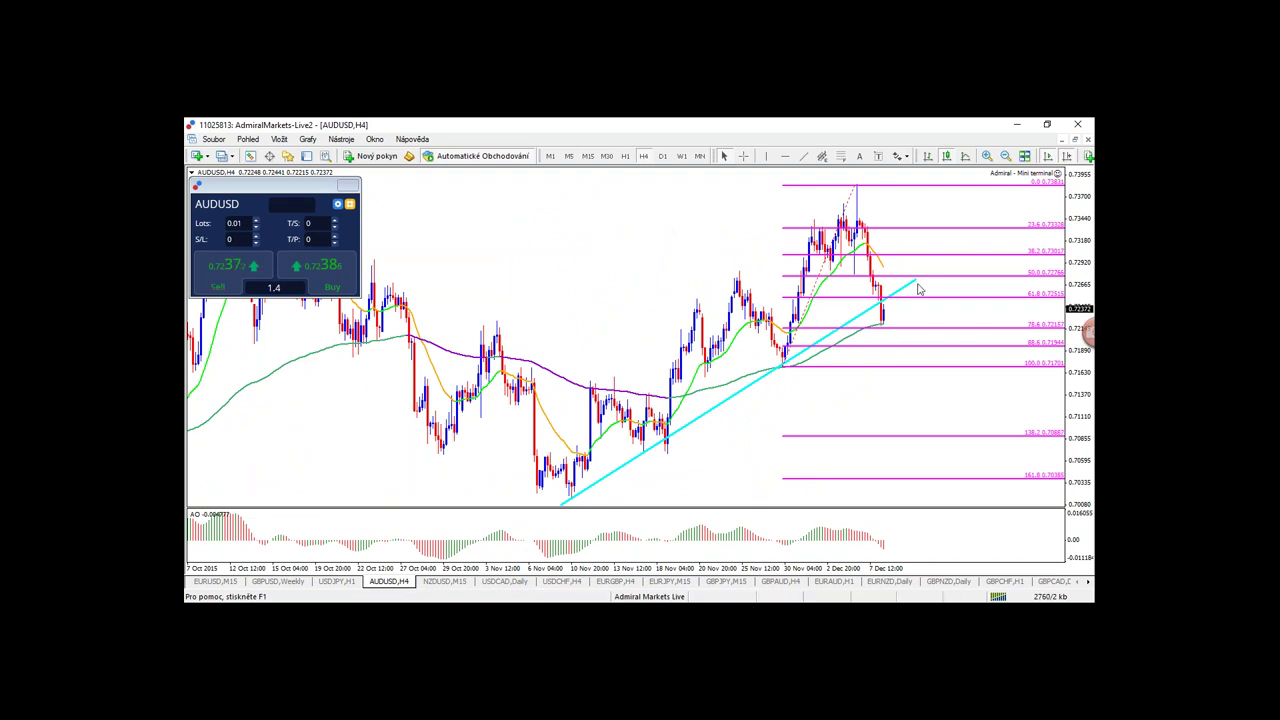
{"action": "left_click_drag", "start_coordinate": [919, 289], "coordinate": [923, 327]}
{"action": "left_click_drag", "start_coordinate": [566, 502], "coordinate": [569, 494]}
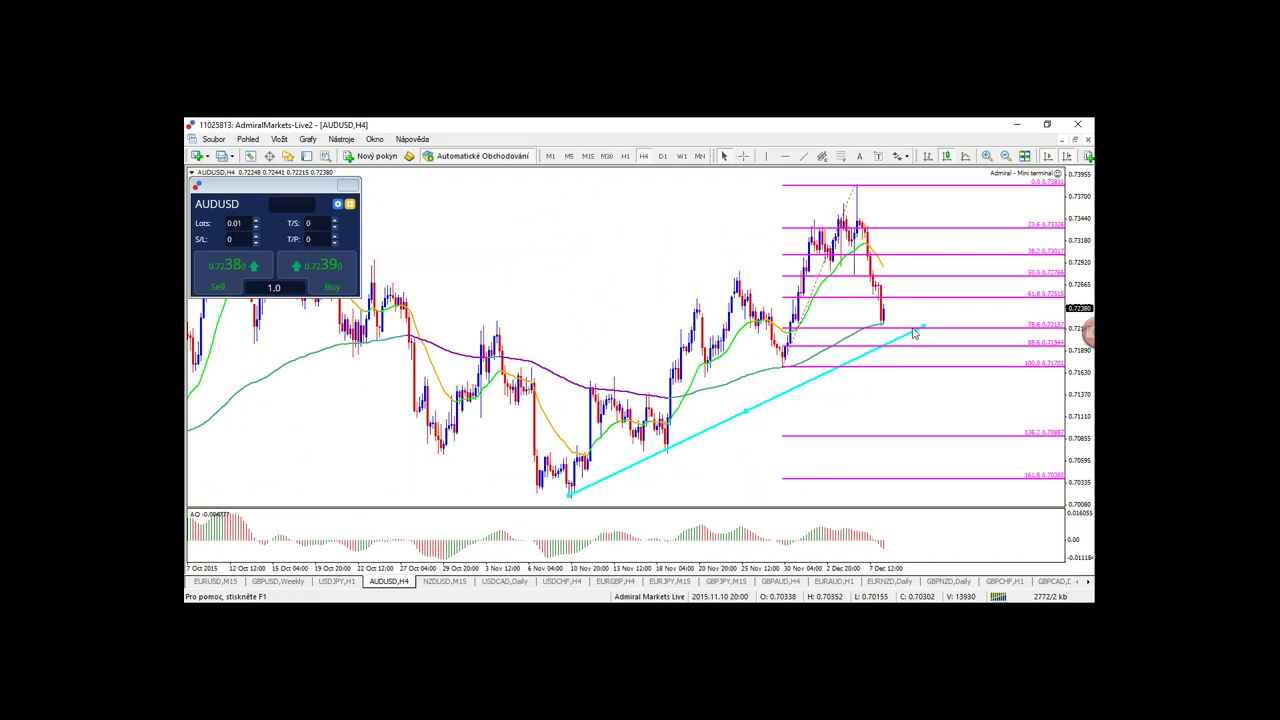
{"action": "left_click_drag", "start_coordinate": [913, 333], "coordinate": [925, 343]}
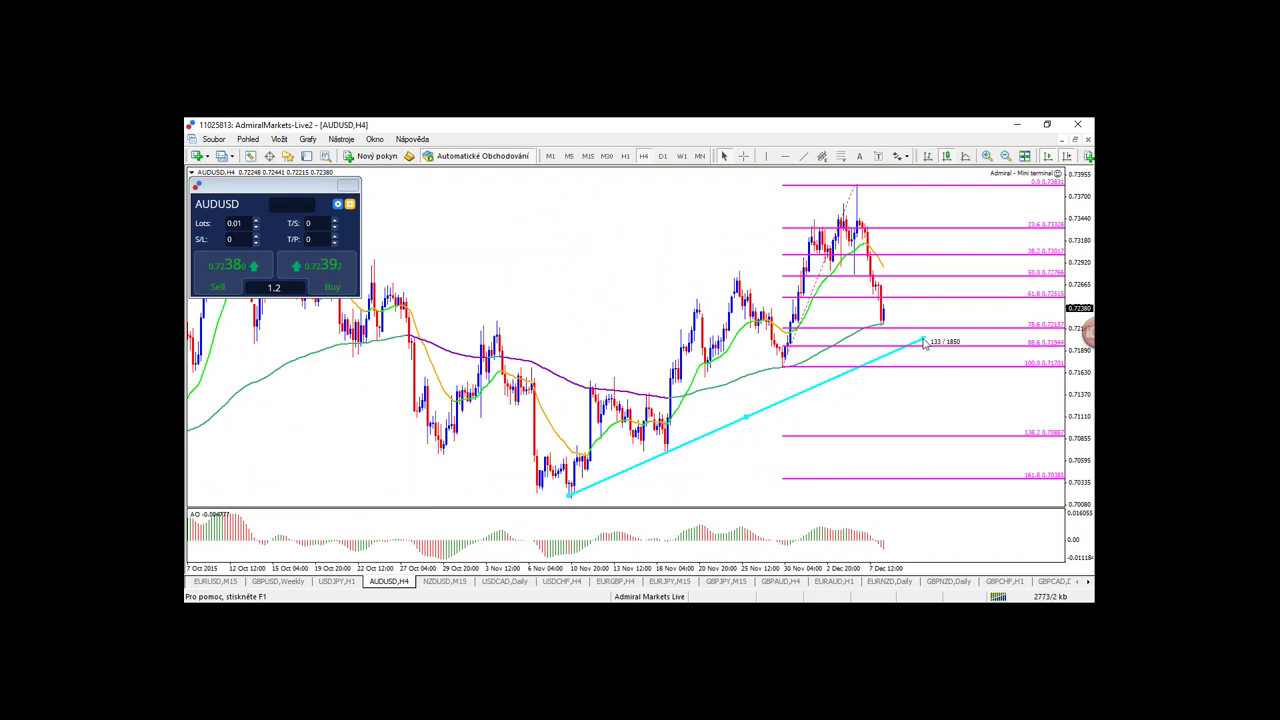
{"action": "left_click_drag", "start_coordinate": [925, 343], "coordinate": [923, 342]}
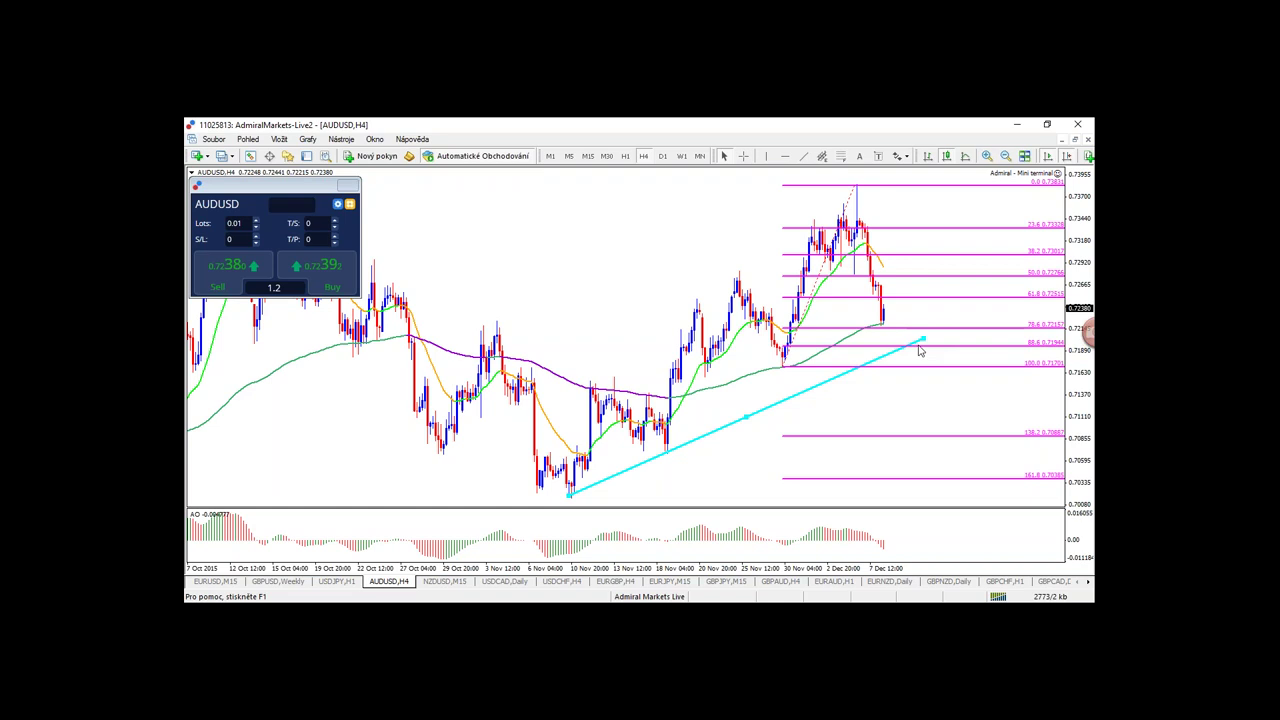
- Place a horizontal line at the 50.0 Fibonacci level, circle the candles breaking below it in red, and clear the circle
{"action": "left_click", "coordinate": [827, 276]}
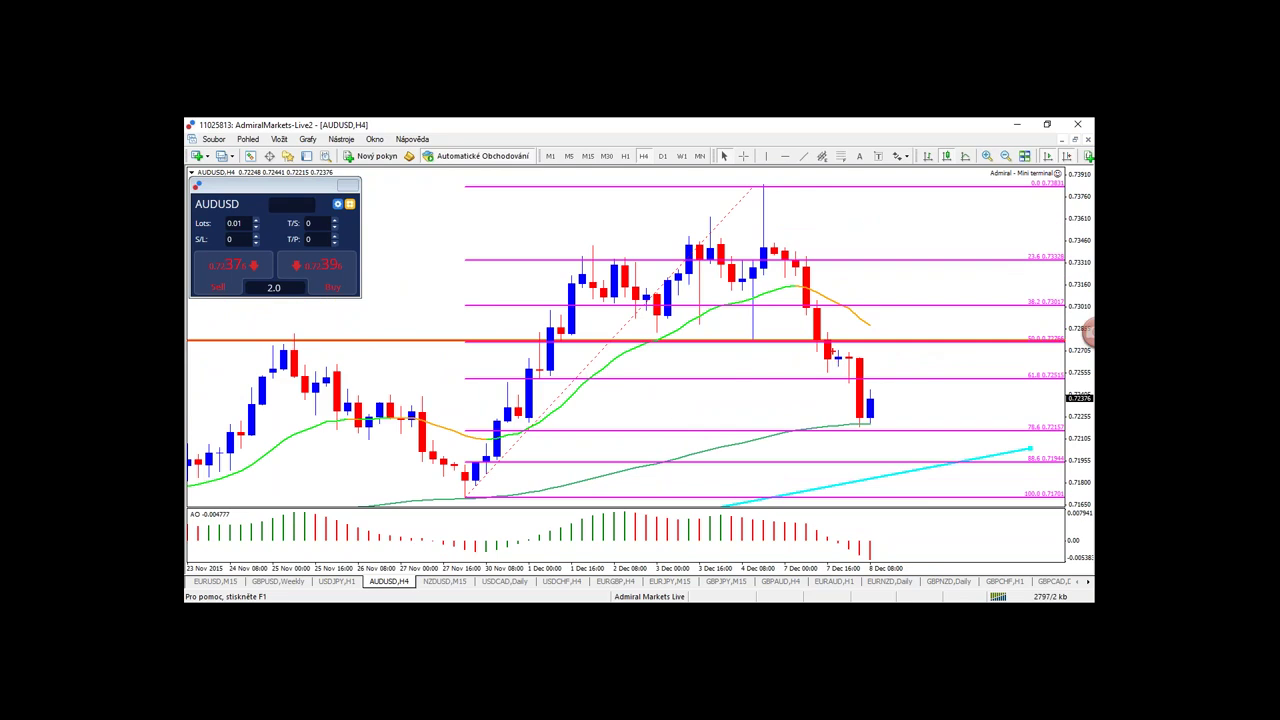
{"action": "mouse_move", "coordinate": [776, 330]}
{"action": "left_mouse_down"}
{"action": "mouse_move", "coordinate": [842, 323]}
{"action": "mouse_move", "coordinate": [852, 364]}
{"action": "mouse_move", "coordinate": [846, 318]}
{"action": "left_mouse_up"}
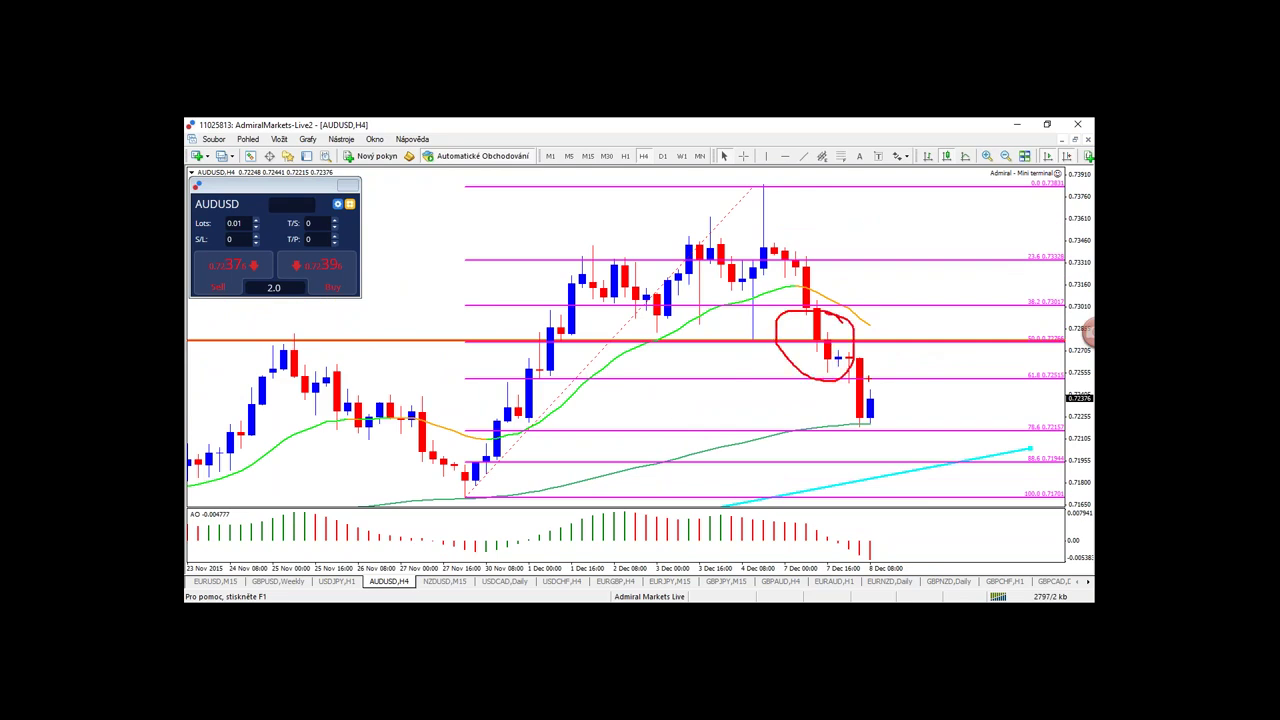
{"action": "key", "text": "Escape"}
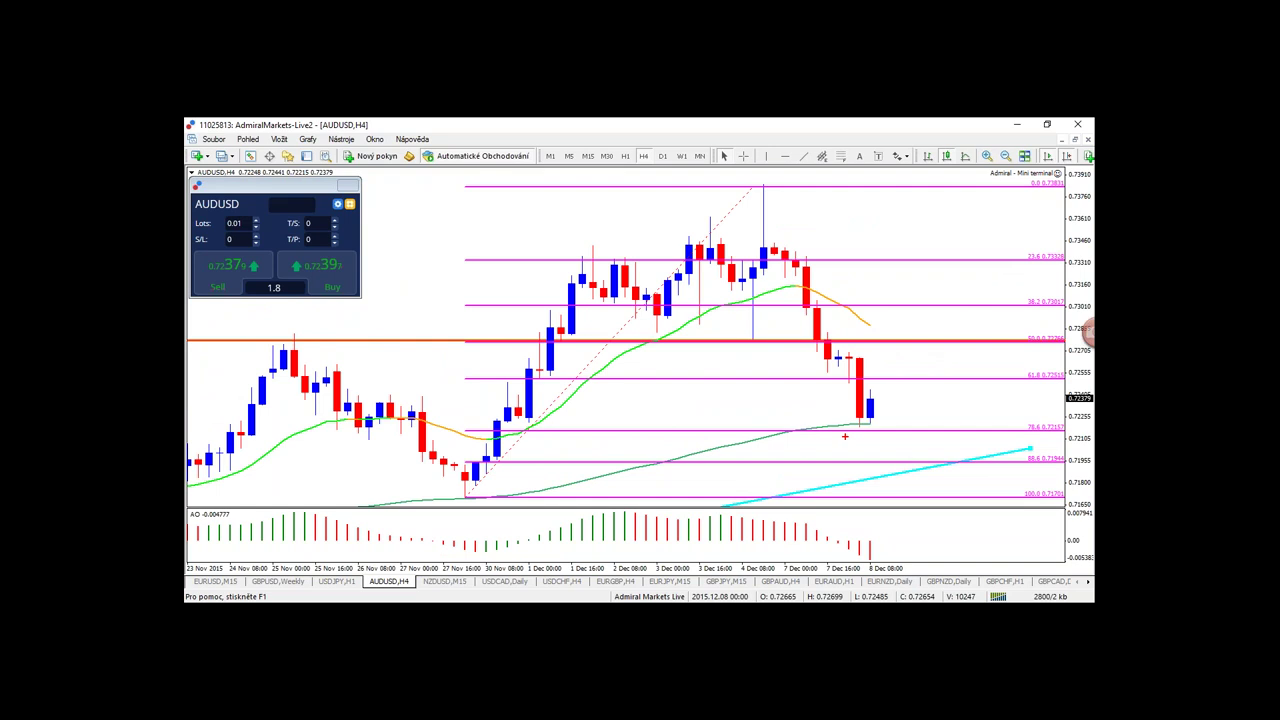
- Sketch a green drop from the 50.0 to the 61.8 level, a rebound and further decline to 78.6, and clear it
{"action": "mouse_move", "coordinate": [815, 348]}
{"action": "left_mouse_down"}
{"action": "mouse_move", "coordinate": [848, 336]}
{"action": "mouse_move", "coordinate": [812, 370]}
{"action": "mouse_move", "coordinate": [850, 342]}
{"action": "mouse_move", "coordinate": [789, 374]}
{"action": "mouse_move", "coordinate": [842, 378]}
{"action": "mouse_move", "coordinate": [858, 360]}
{"action": "mouse_move", "coordinate": [906, 429]}
{"action": "left_mouse_up"}
{"action": "key", "text": "e"}
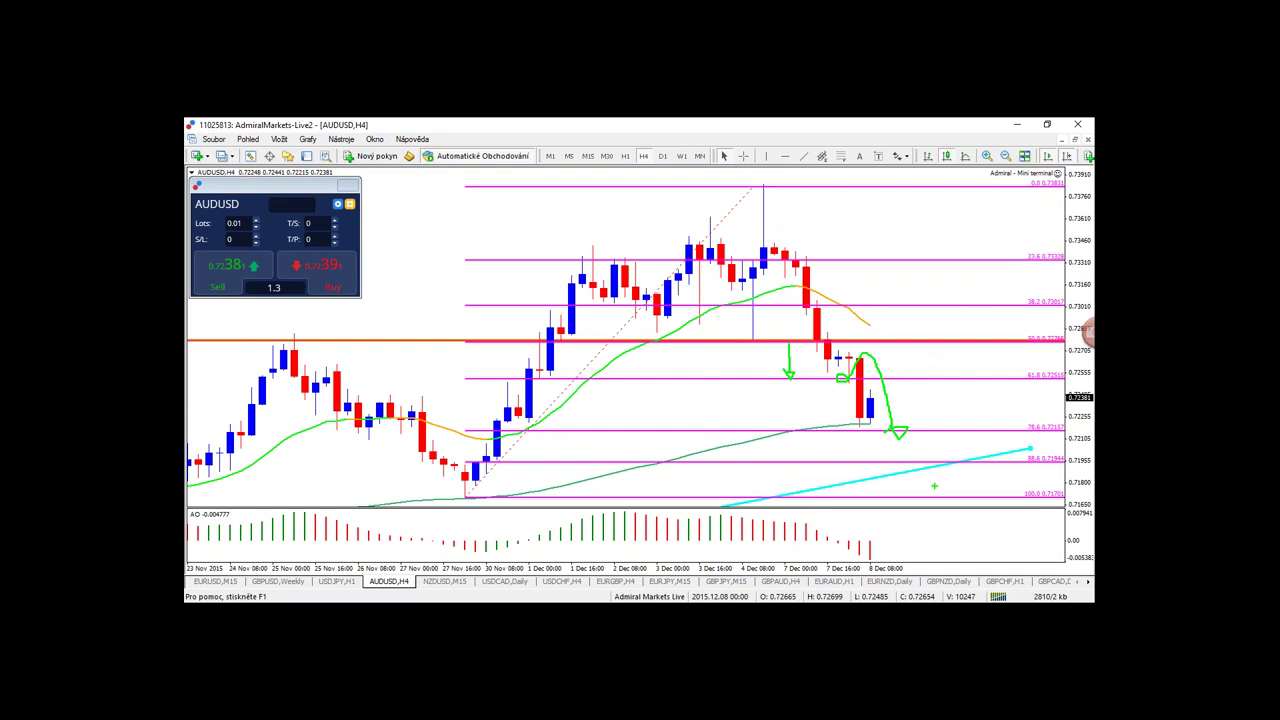
{"action": "key", "text": "Escape"}
- Outline the horizontal level from the late November high to the latest candles in green, and clear the sketch
{"action": "mouse_move", "coordinate": [880, 568]}
{"action": "left_mouse_down"}
{"action": "mouse_move", "coordinate": [837, 582]}
{"action": "mouse_move", "coordinate": [848, 584]}
{"action": "left_mouse_up"}
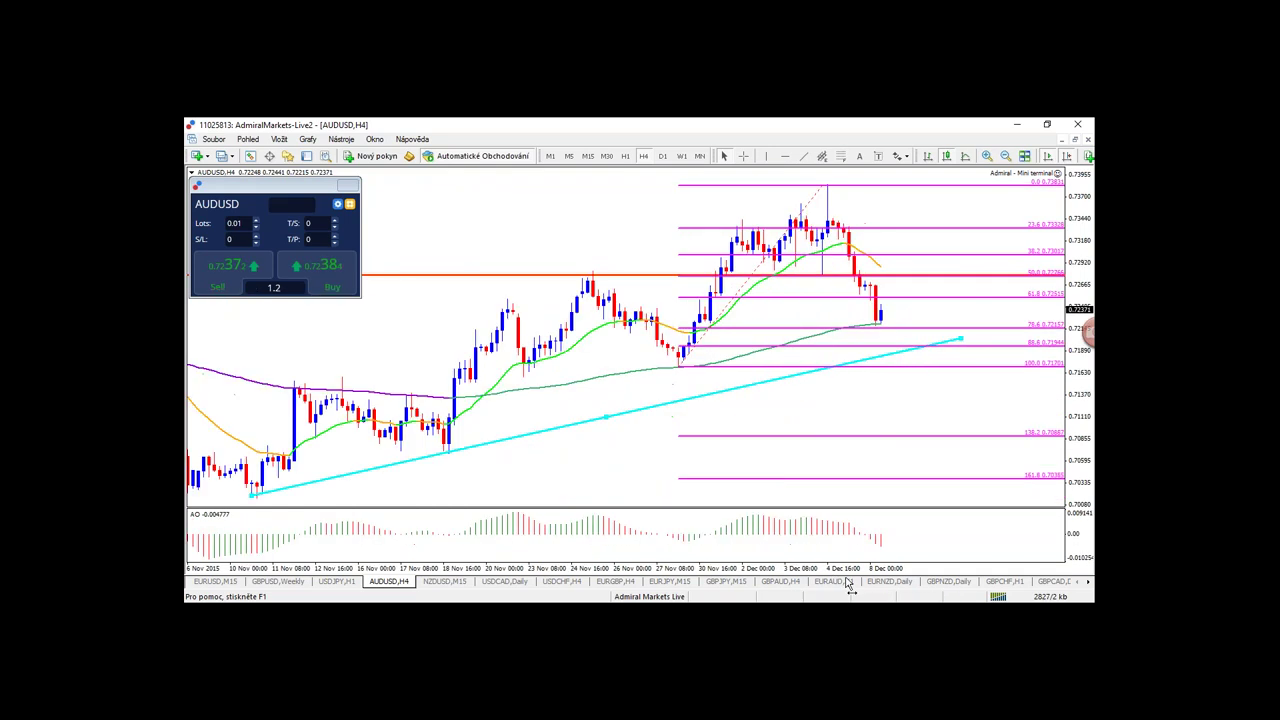
{"action": "key", "text": "minus"}
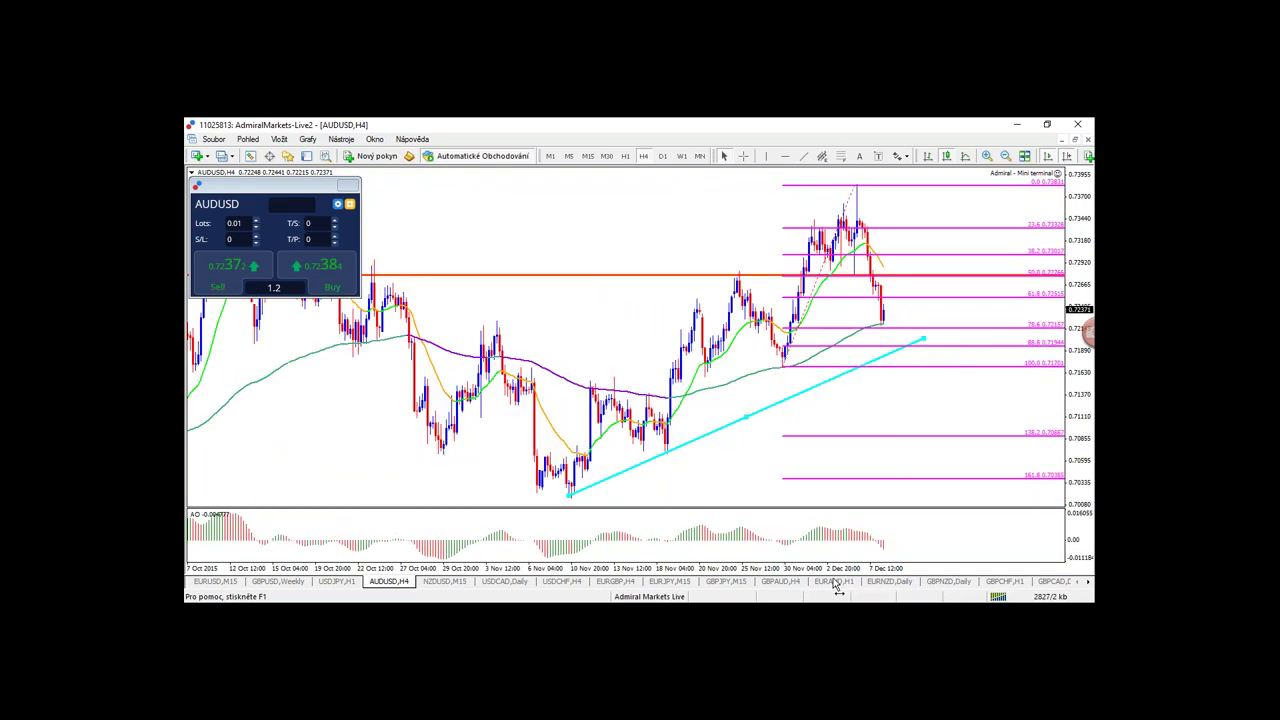
{"action": "mouse_move", "coordinate": [740, 280]}
{"action": "left_mouse_down"}
{"action": "mouse_move", "coordinate": [918, 279]}
{"action": "mouse_move", "coordinate": [656, 272]}
{"action": "left_mouse_up"}
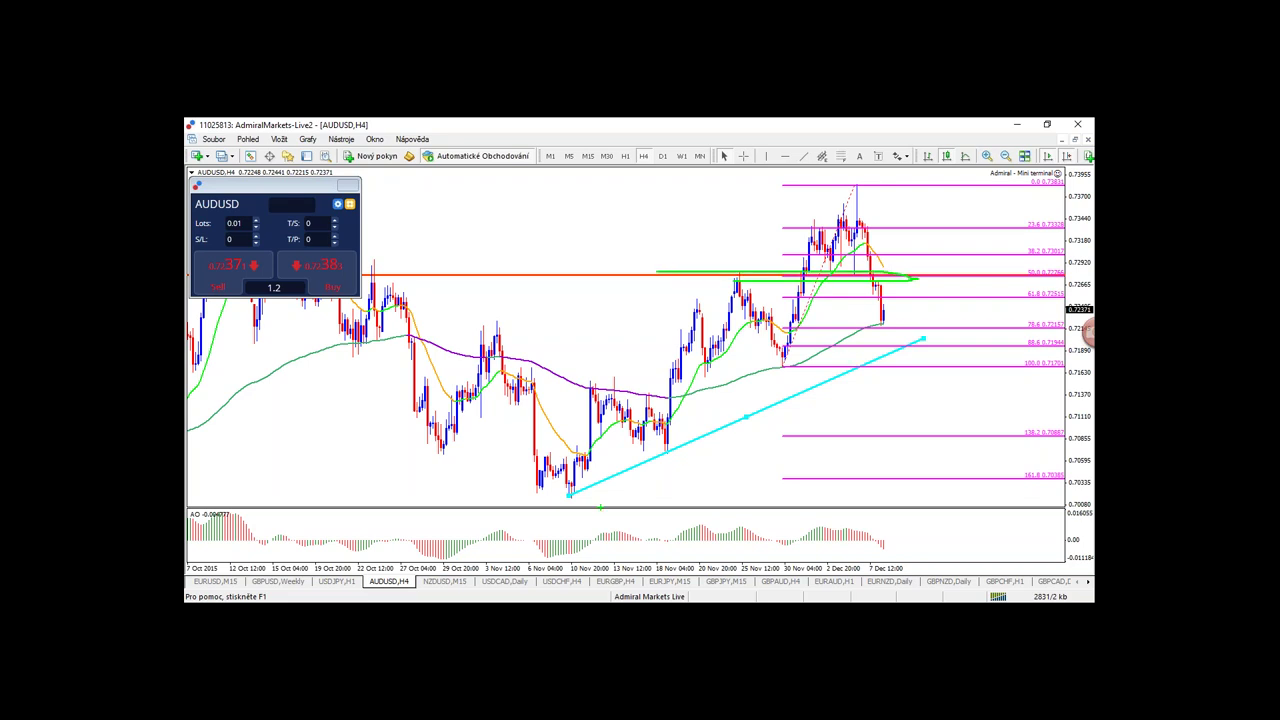
{"action": "key", "text": "Escape"}
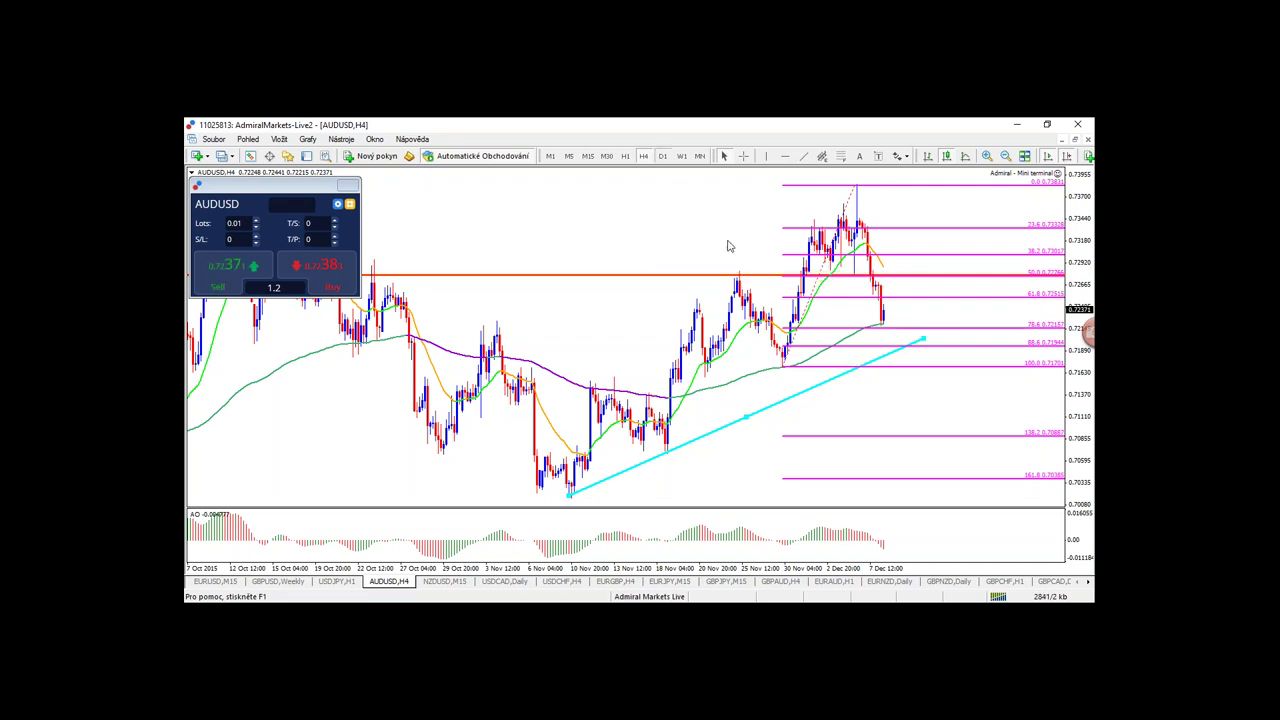
- On the AUDUSD Daily chart, draw ascending cyan trendlines beneath the lows since early September and along the August to October highs
{"action": "left_click", "coordinate": [662, 156]}
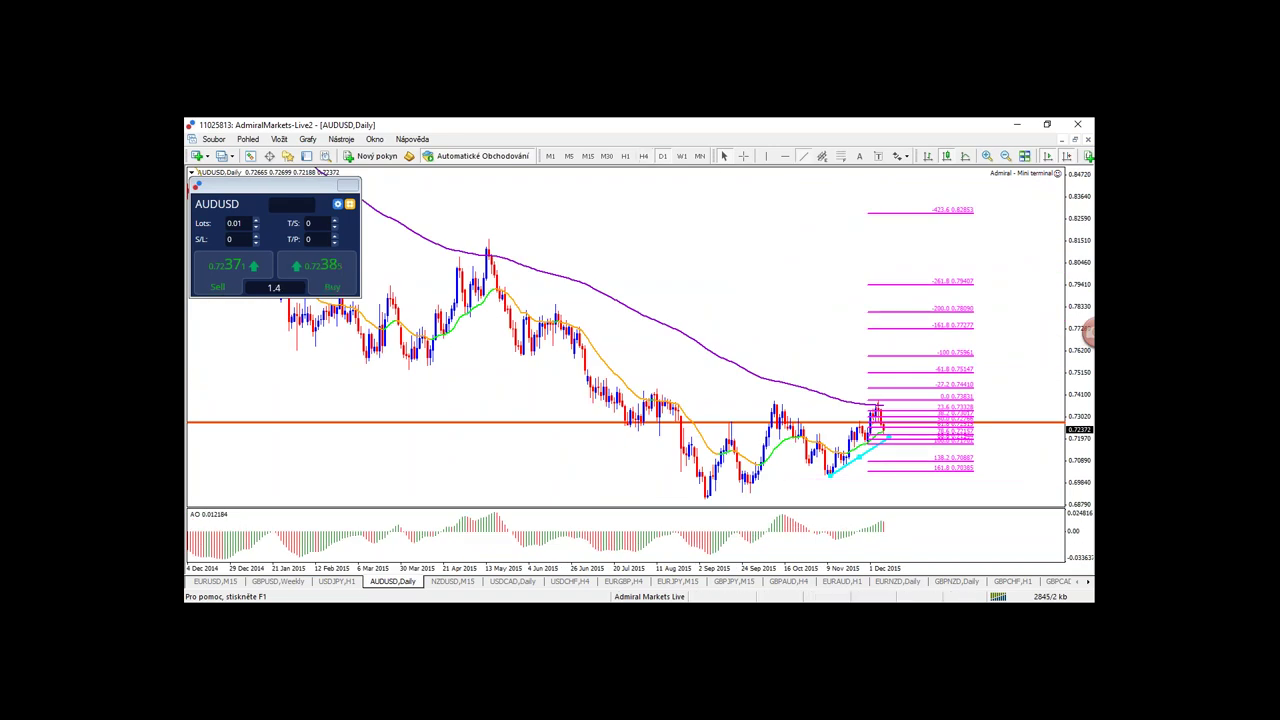
{"action": "left_click_drag", "start_coordinate": [706, 497], "coordinate": [895, 465]}
{"action": "left_click", "coordinate": [803, 155]}
{"action": "left_click_drag", "start_coordinate": [689, 436], "coordinate": [886, 356]}
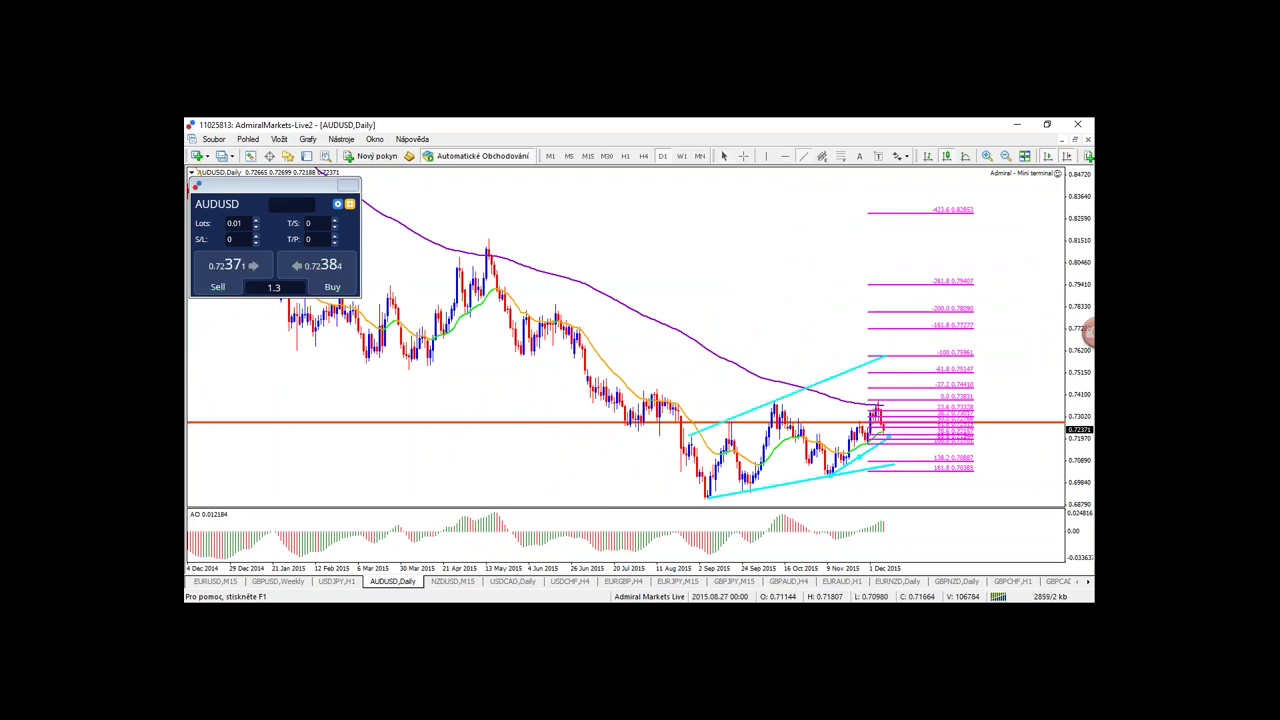
{"action": "left_click_drag", "start_coordinate": [689, 436], "coordinate": [691, 442]}
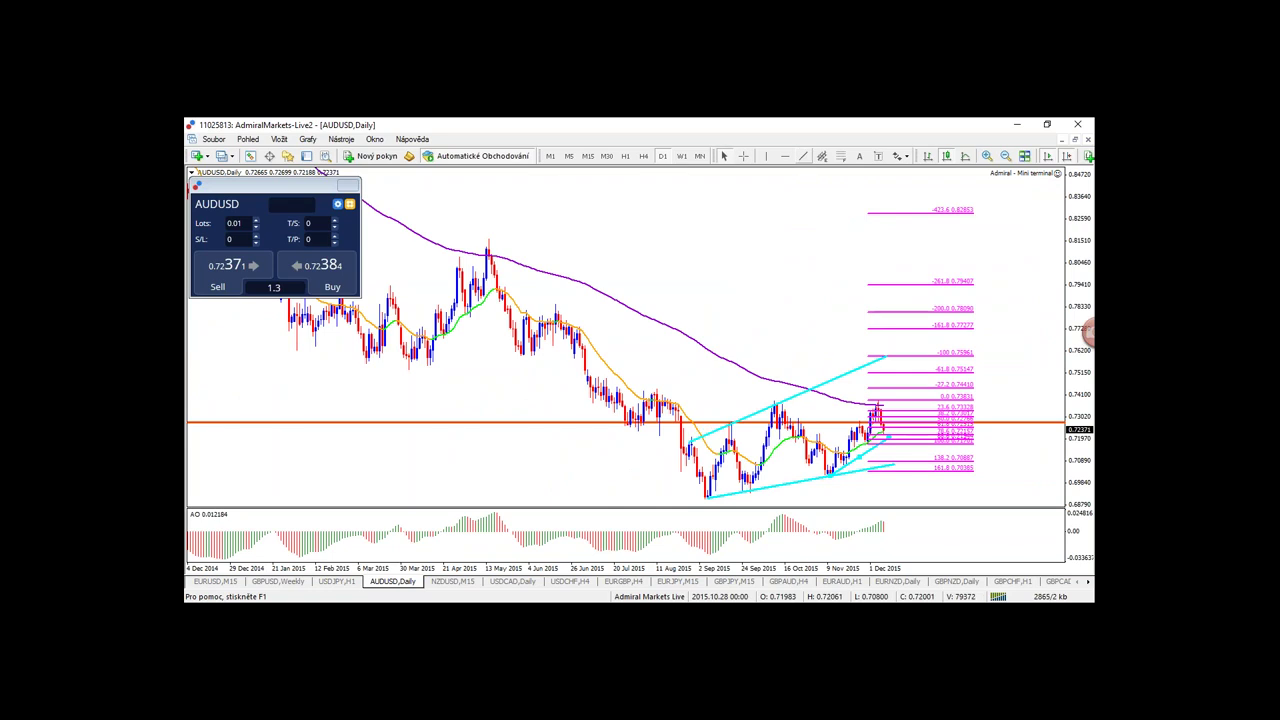
- Draw a descending cyan trendline from the July high across the October high, circle its December test in green, and clear the circle
{"action": "left_click", "coordinate": [803, 156]}
{"action": "left_click_drag", "start_coordinate": [620, 389], "coordinate": [897, 411]}
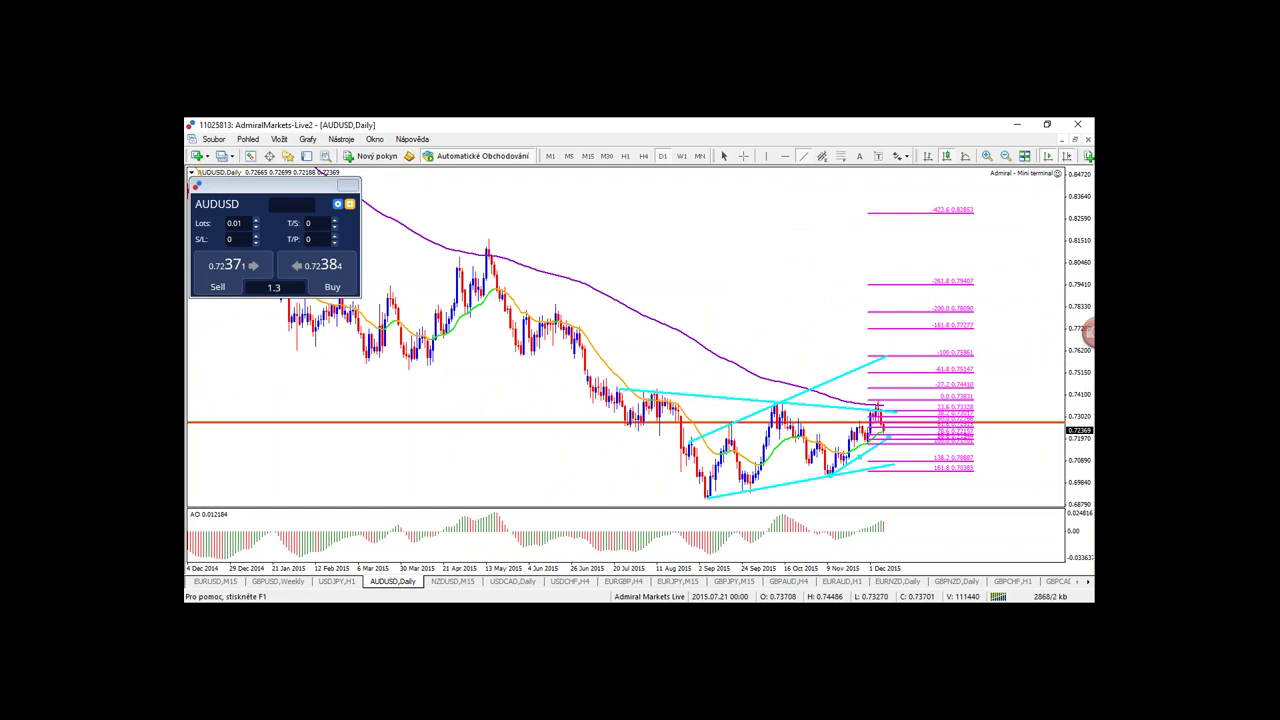
{"action": "mouse_move", "coordinate": [897, 411]}
{"action": "left_mouse_down"}
{"action": "mouse_move", "coordinate": [887, 414]}
{"action": "mouse_move", "coordinate": [895, 398]}
{"action": "left_mouse_up"}
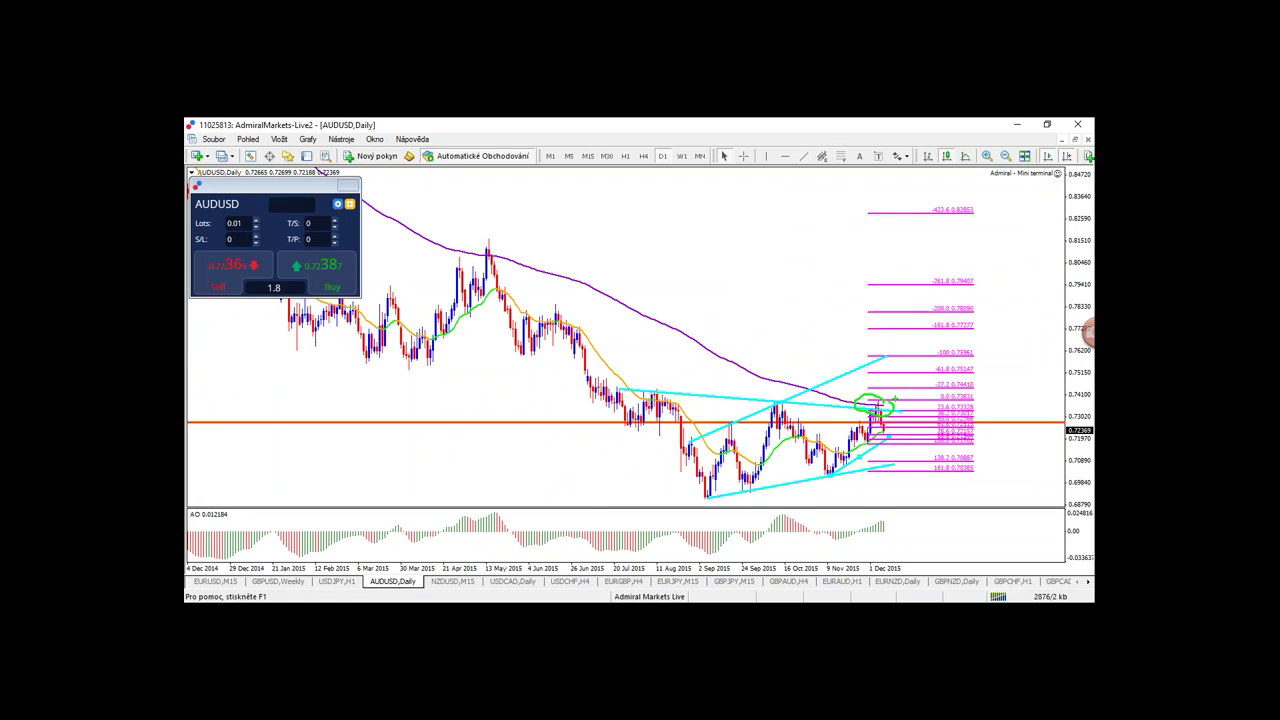
{"action": "key", "text": "Escape"}
- Box the early December candle bodies near the descending trendline with a green rectangle, and remove it
{"action": "key", "text": "plus"}
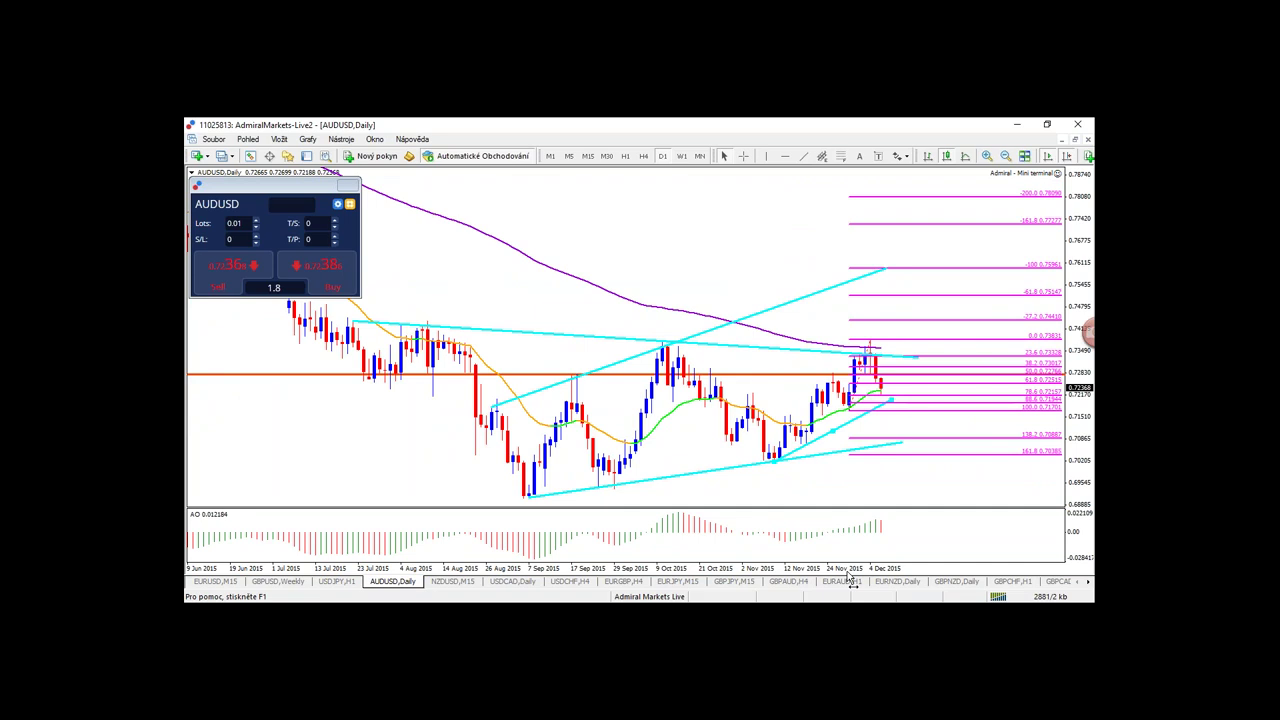
{"action": "key", "text": "plus"}
{"action": "left_click_drag", "start_coordinate": [872, 210], "coordinate": [804, 242]}
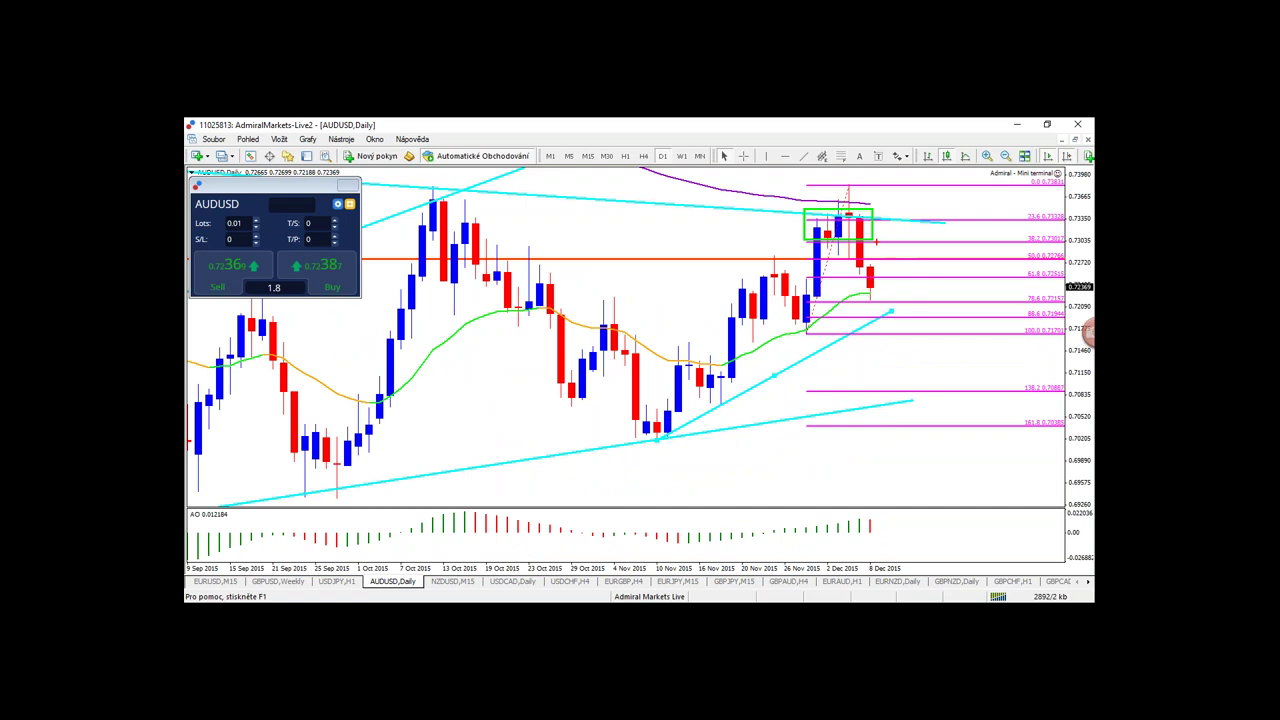
{"action": "key", "text": "ctrl+z"}
{"action": "key", "text": "minus"}
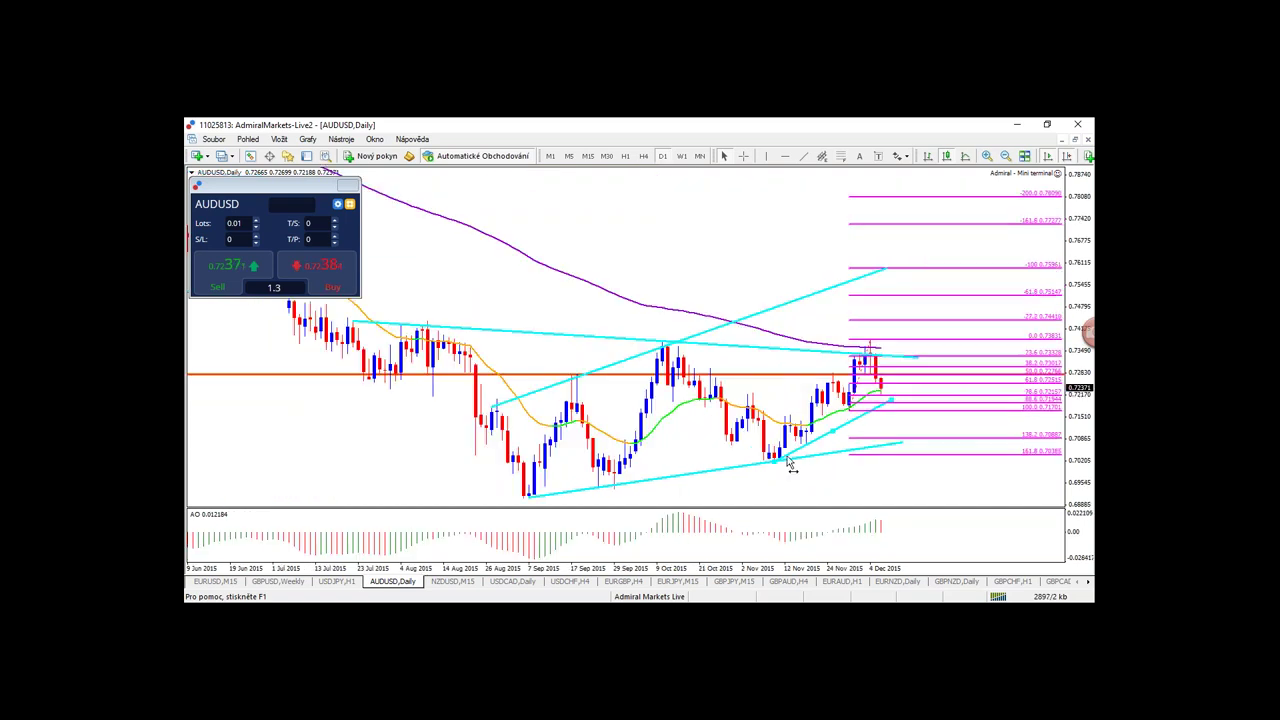
- Compare the AUDUSD H4 and Daily charts, and draw a steeper ascending cyan trendline on H4 through the 10 and late November lows
{"action": "left_click", "coordinate": [643, 156]}
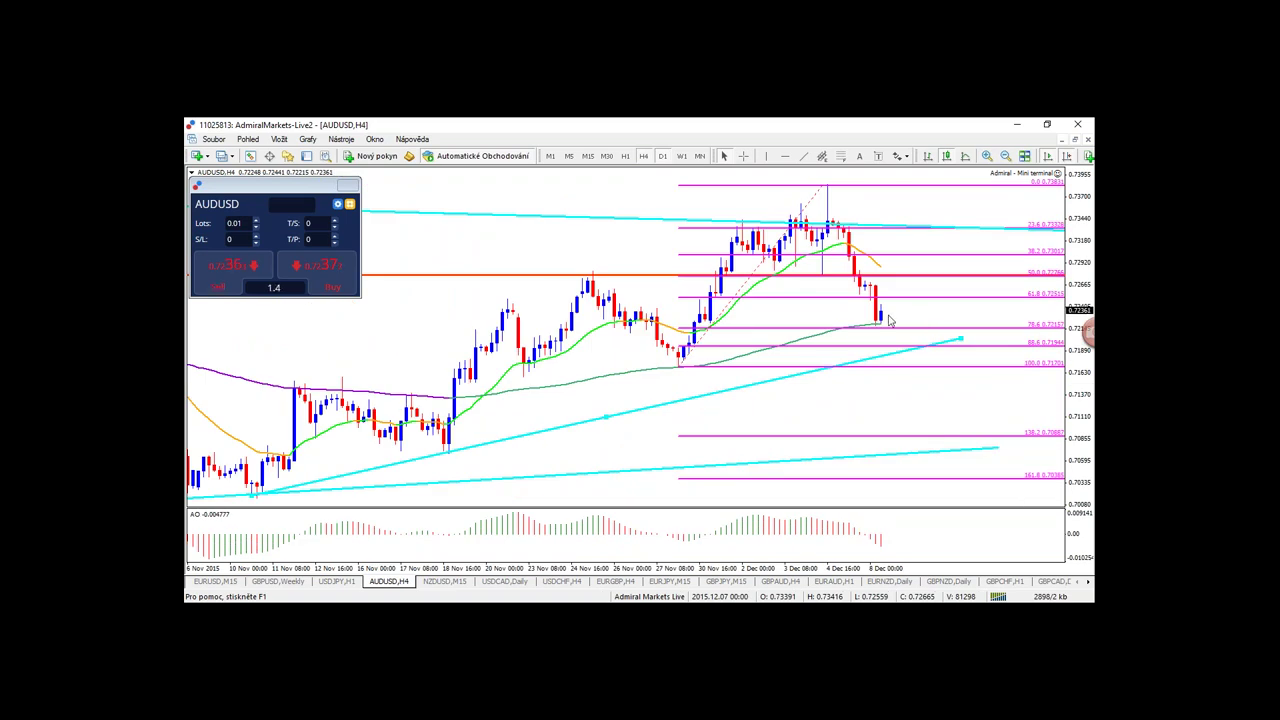
{"action": "left_click", "coordinate": [661, 158]}
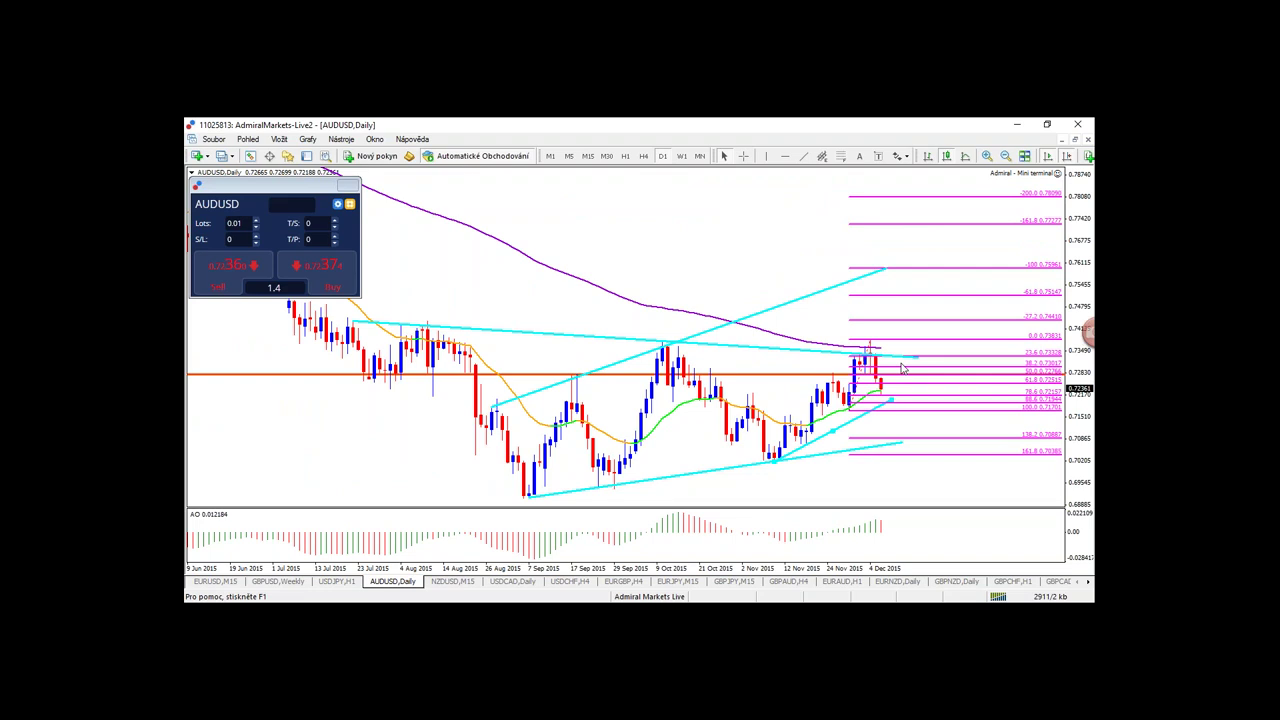
{"action": "left_click", "coordinate": [643, 156]}
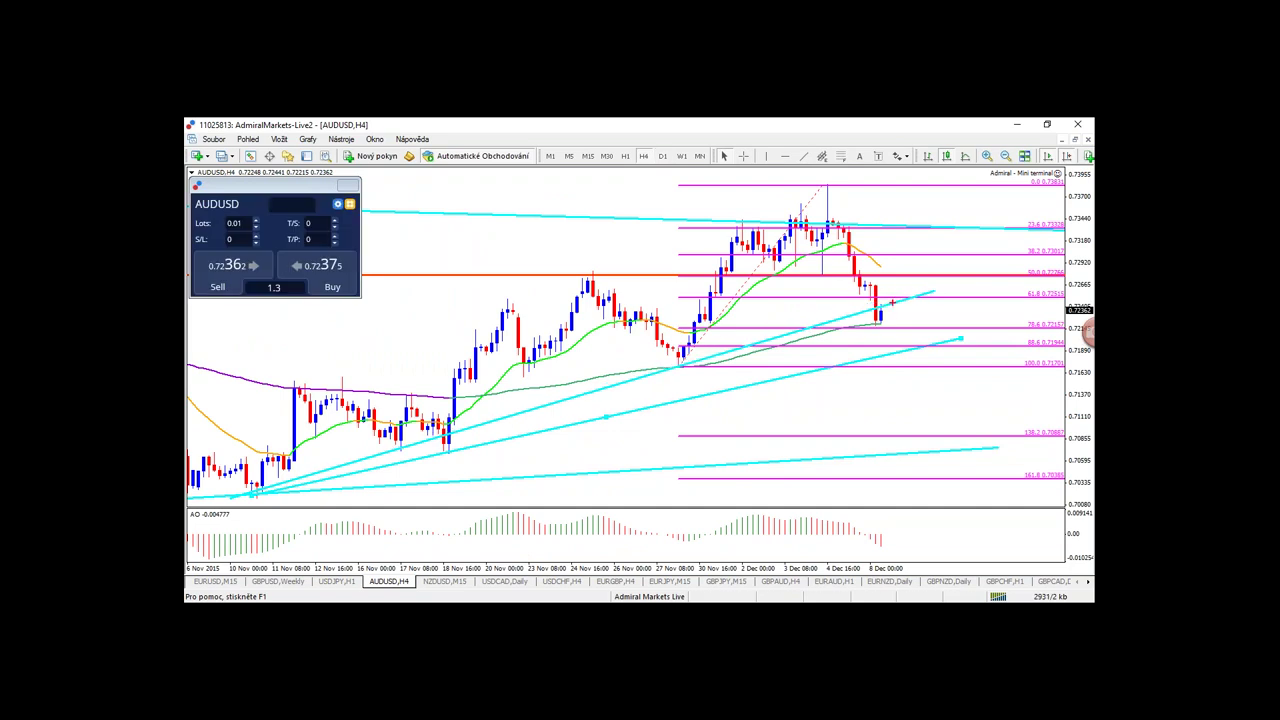
{"action": "mouse_move", "coordinate": [895, 290]}
{"action": "left_mouse_down"}
{"action": "mouse_move", "coordinate": [862, 306]}
{"action": "mouse_move", "coordinate": [900, 296]}
{"action": "left_mouse_up"}
{"action": "key", "text": "Escape"}
- Trace the dark green moving average in bright green up to the latest candles, mark the current price area, and clear the sketches
{"action": "key", "text": "ctrl+2"}
{"action": "key", "text": "g"}
{"action": "mouse_move", "coordinate": [894, 320]}
{"action": "left_mouse_down"}
{"action": "mouse_move", "coordinate": [650, 370]}
{"action": "mouse_move", "coordinate": [788, 337]}
{"action": "left_mouse_up"}
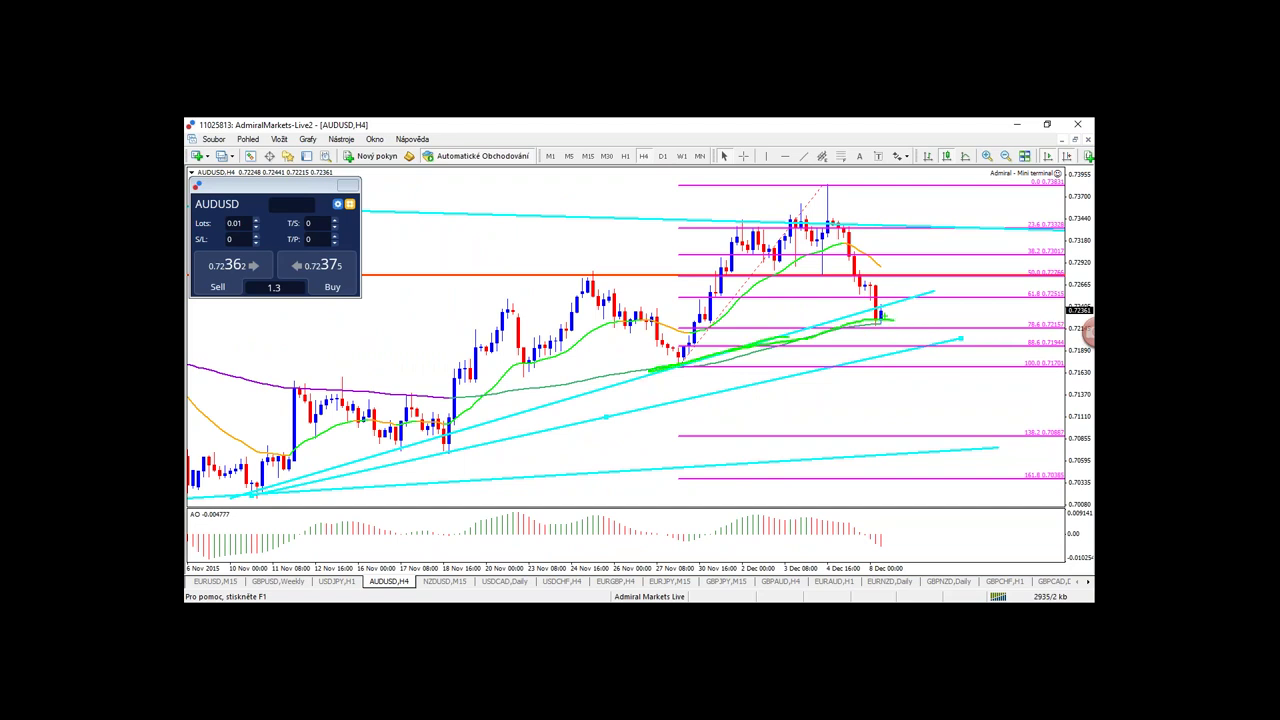
{"action": "mouse_move", "coordinate": [851, 298]}
{"action": "left_mouse_down"}
{"action": "mouse_move", "coordinate": [894, 300]}
{"action": "mouse_move", "coordinate": [894, 312]}
{"action": "left_mouse_up"}
{"action": "key", "text": "Escape"}
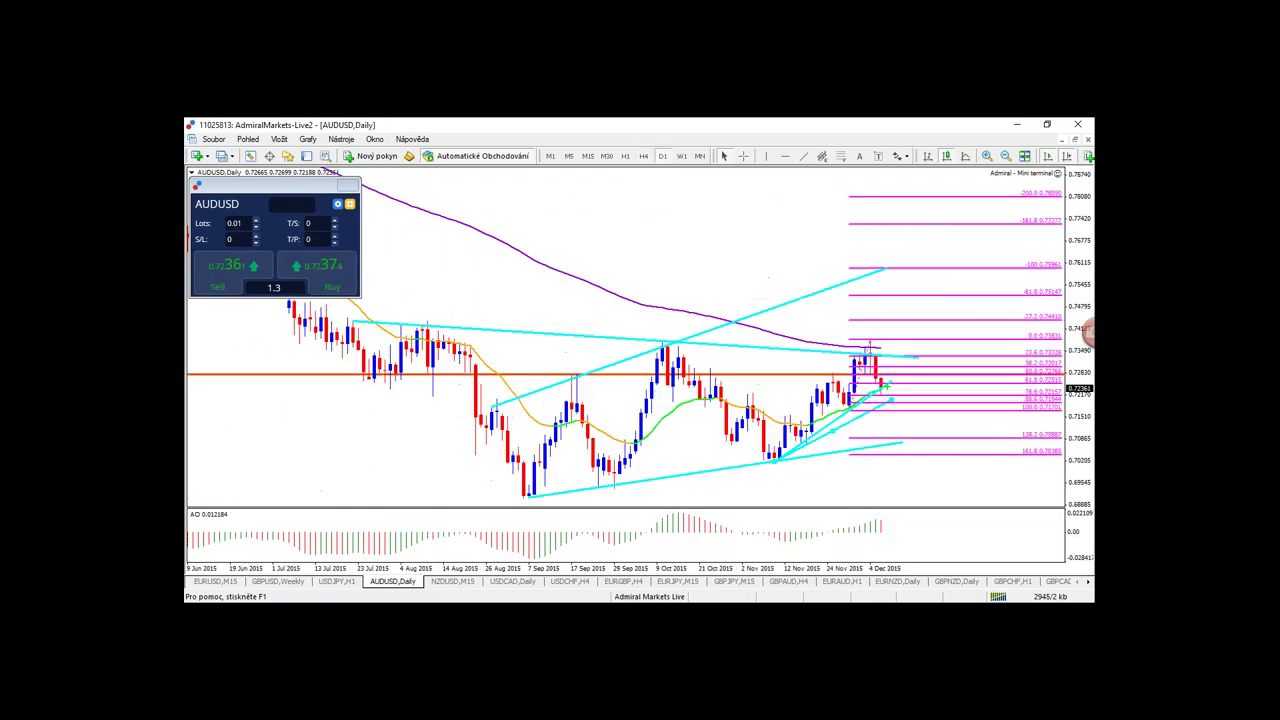
- Shade the support by the latest Daily candles in green, circle the December highs in red, and outline the lowest ascending trendline in blue
{"action": "mouse_move", "coordinate": [890, 384]}
{"action": "left_mouse_down"}
{"action": "mouse_move", "coordinate": [800, 443]}
{"action": "mouse_move", "coordinate": [874, 402]}
{"action": "mouse_move", "coordinate": [852, 420]}
{"action": "left_mouse_up"}
{"action": "mouse_move", "coordinate": [878, 346]}
{"action": "left_mouse_down"}
{"action": "mouse_move", "coordinate": [848, 366]}
{"action": "mouse_move", "coordinate": [874, 350]}
{"action": "left_mouse_up"}
{"action": "mouse_move", "coordinate": [535, 498]}
{"action": "left_mouse_down"}
{"action": "mouse_move", "coordinate": [910, 446]}
{"action": "mouse_move", "coordinate": [516, 496]}
{"action": "left_mouse_up"}
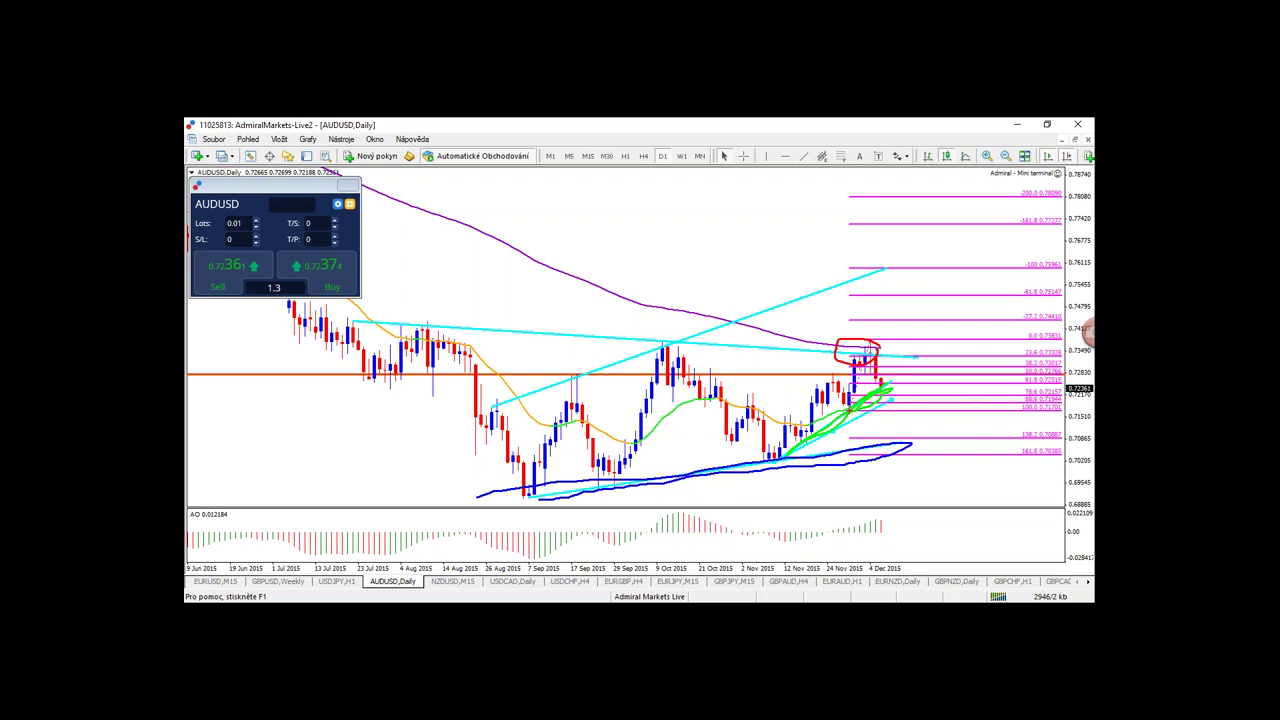
- Sketch red breakdown arrows below the 100.0 Fibonacci level and a green breakout path with red resistance lines above, and clear the sketches
{"action": "mouse_move", "coordinate": [822, 410]}
{"action": "left_mouse_down"}
{"action": "mouse_move", "coordinate": [948, 410]}
{"action": "mouse_move", "coordinate": [889, 433]}
{"action": "mouse_move", "coordinate": [904, 439]}
{"action": "mouse_move", "coordinate": [906, 488]}
{"action": "mouse_move", "coordinate": [922, 490]}
{"action": "mouse_move", "coordinate": [892, 490]}
{"action": "left_mouse_up"}
{"action": "left_click_drag", "start_coordinate": [891, 345], "coordinate": [928, 304]}
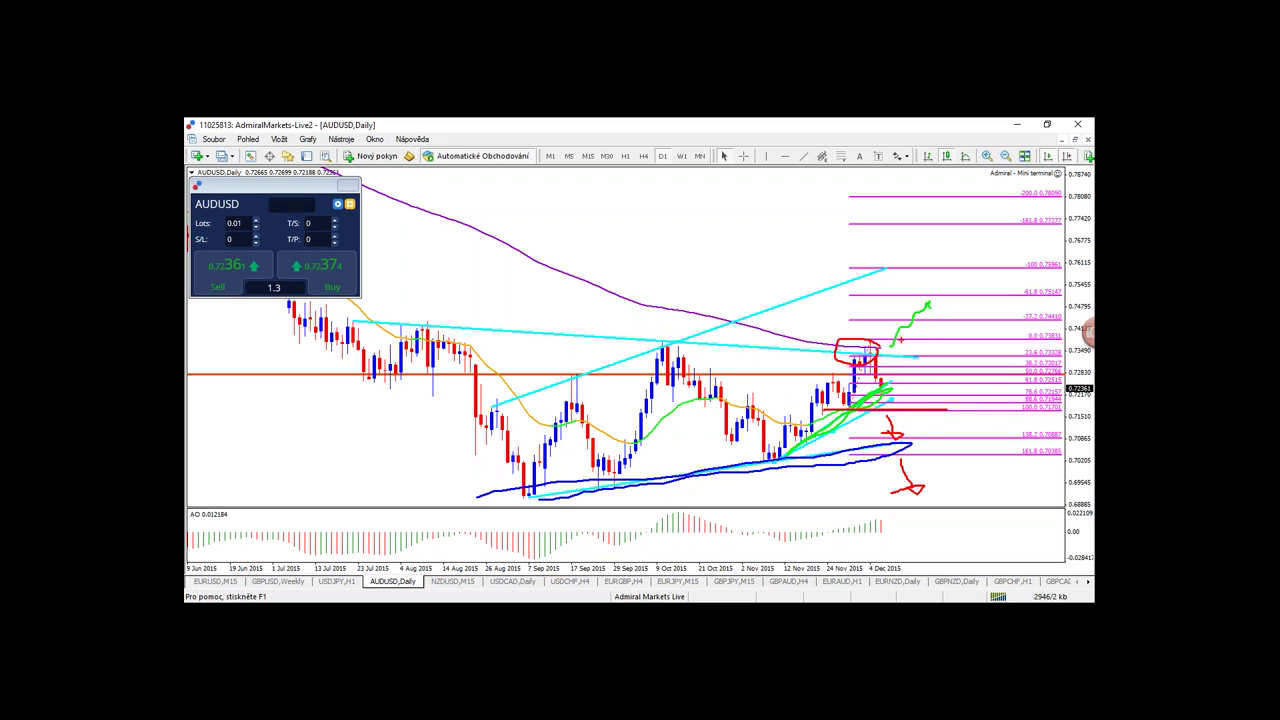
{"action": "mouse_move", "coordinate": [848, 346]}
{"action": "left_mouse_down"}
{"action": "mouse_move", "coordinate": [954, 352]}
{"action": "mouse_move", "coordinate": [940, 350]}
{"action": "left_mouse_up"}
{"action": "left_click_drag", "start_coordinate": [864, 300], "coordinate": [971, 300]}
{"action": "left_click_drag", "start_coordinate": [880, 270], "coordinate": [1020, 272]}
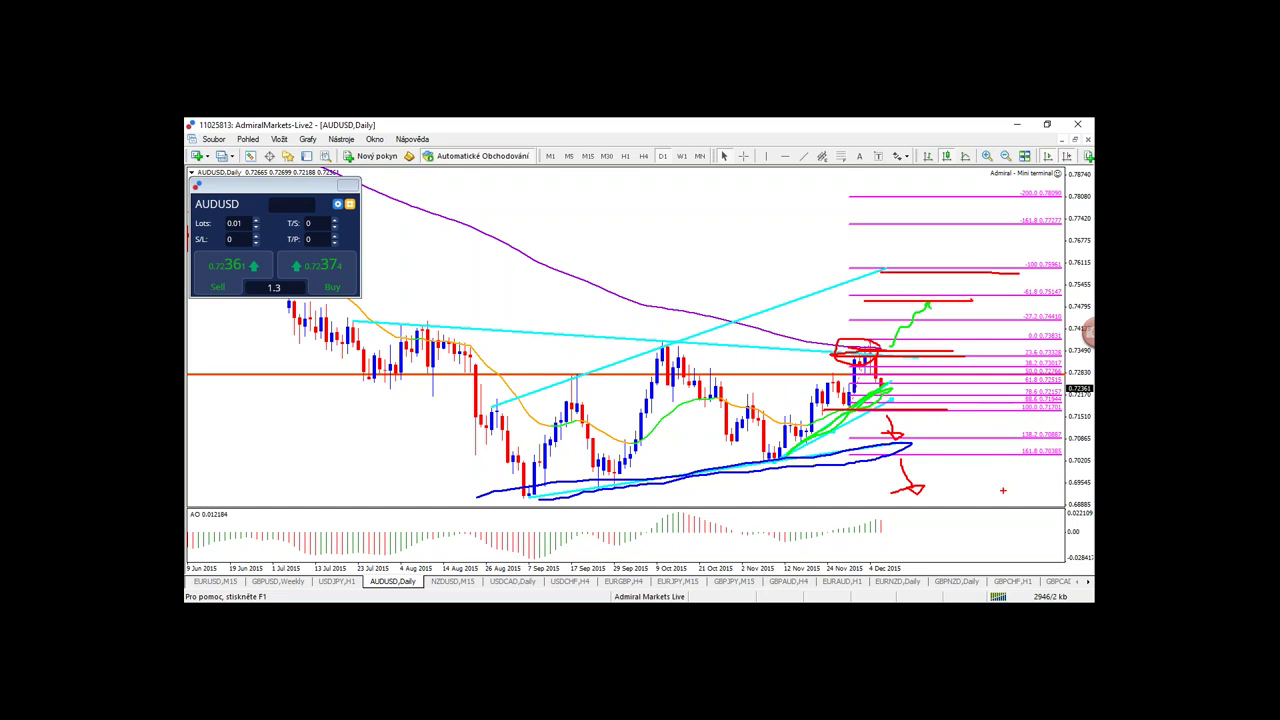
{"action": "key", "text": "e"}
- Sketch a blue bounce from the current price toward the orange horizontal level, and clear it
{"action": "key", "text": "b"}
{"action": "mouse_move", "coordinate": [890, 386]}
{"action": "left_mouse_down"}
{"action": "mouse_move", "coordinate": [888, 398]}
{"action": "mouse_move", "coordinate": [908, 372]}
{"action": "mouse_move", "coordinate": [928, 380]}
{"action": "left_mouse_up"}
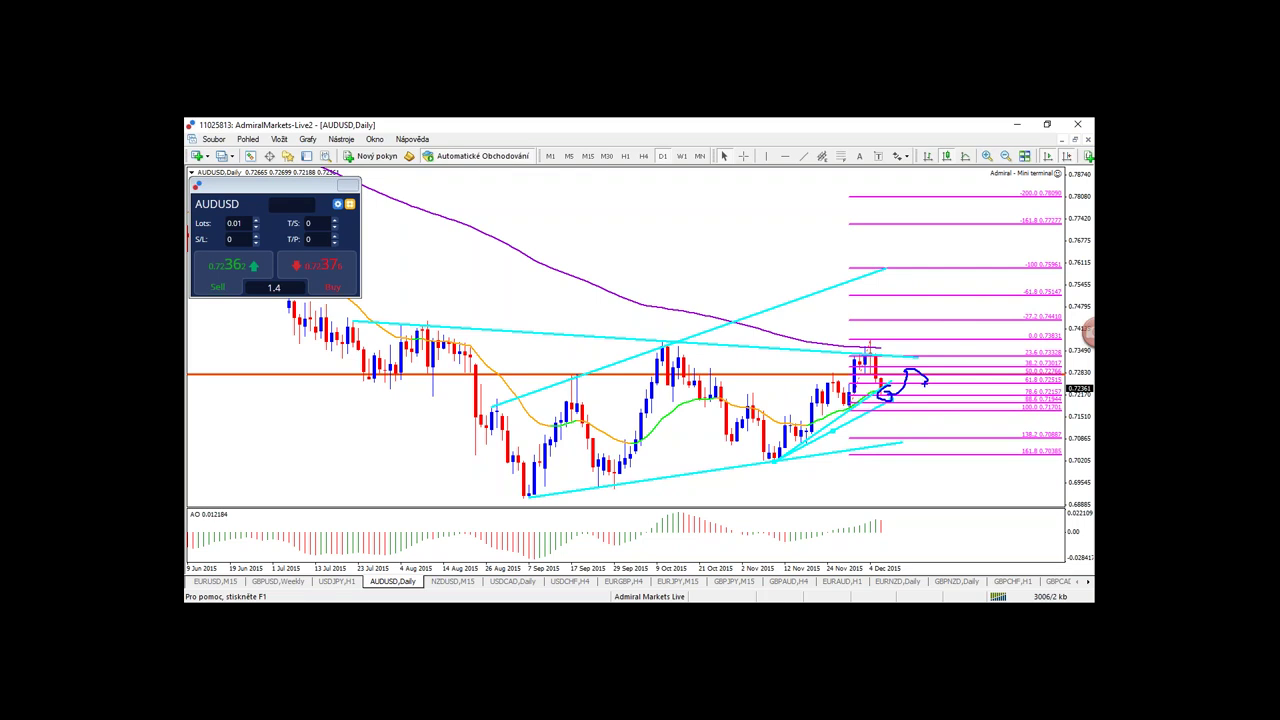
{"action": "key", "text": "e"}
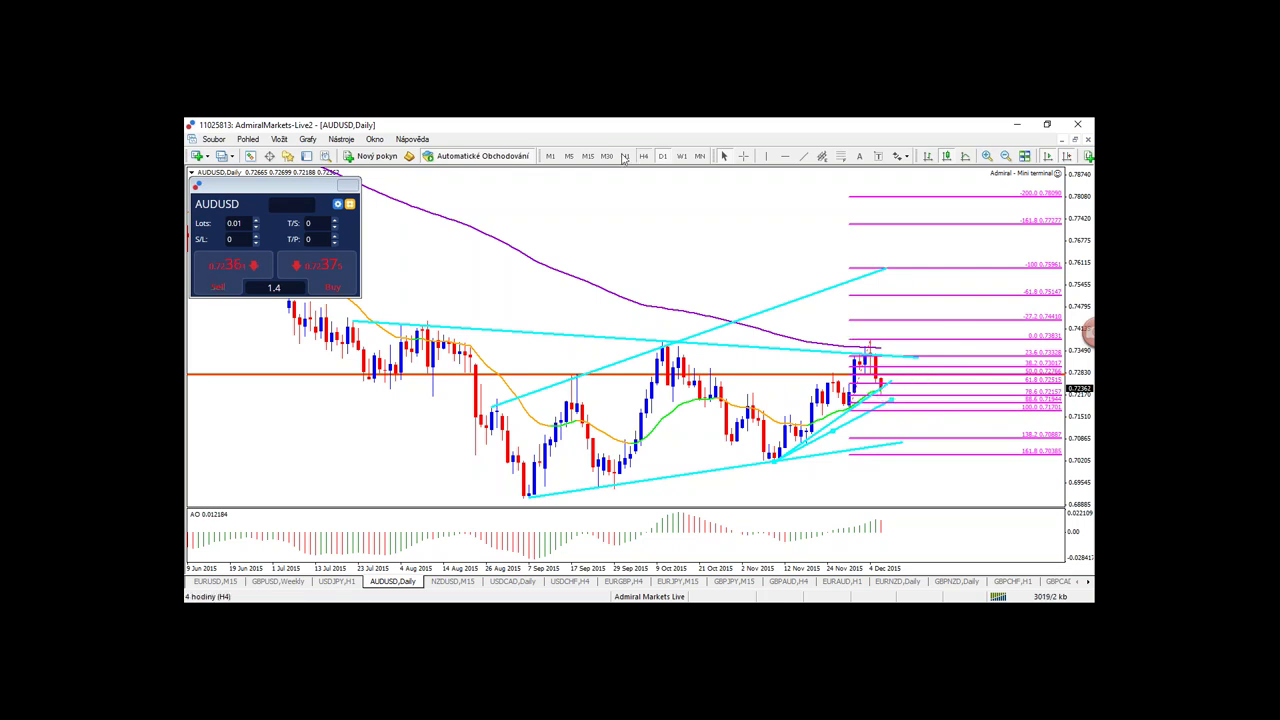
- Switch AUDUSD to H1, sketch a red downward arrow along the December decline, and clear it
{"action": "left_click", "coordinate": [625, 156]}
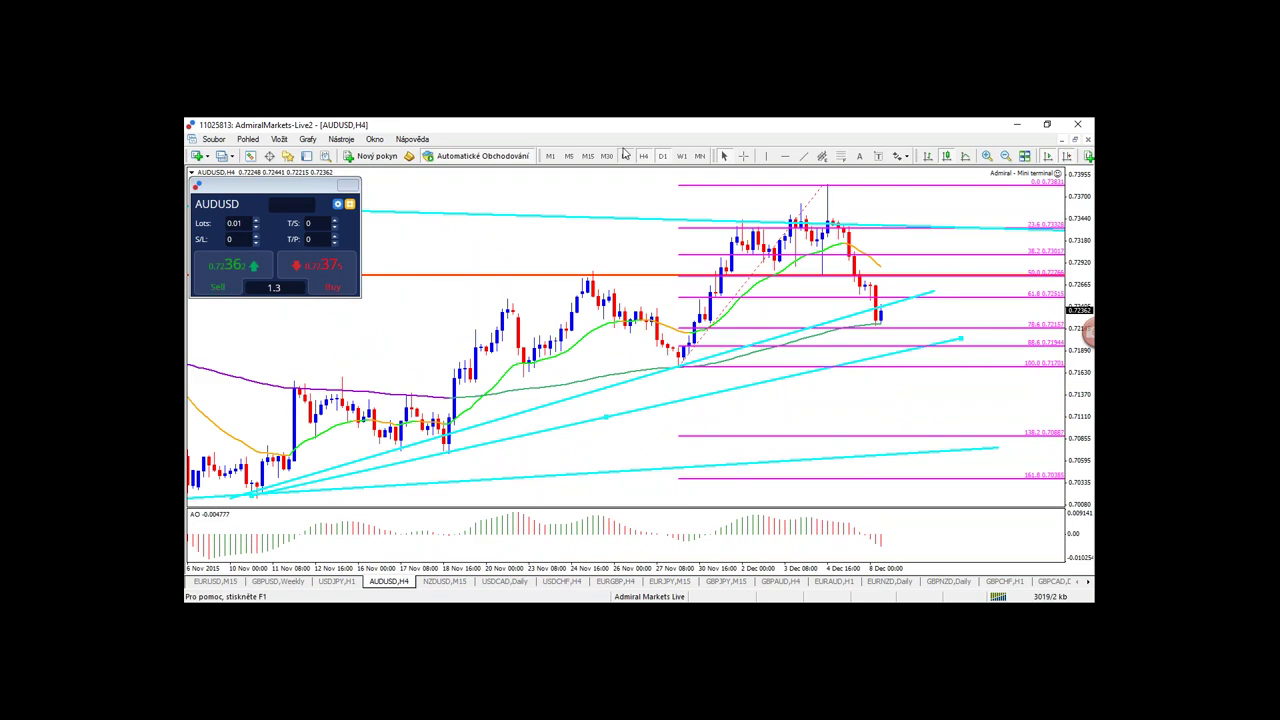
{"action": "left_click", "coordinate": [624, 155]}
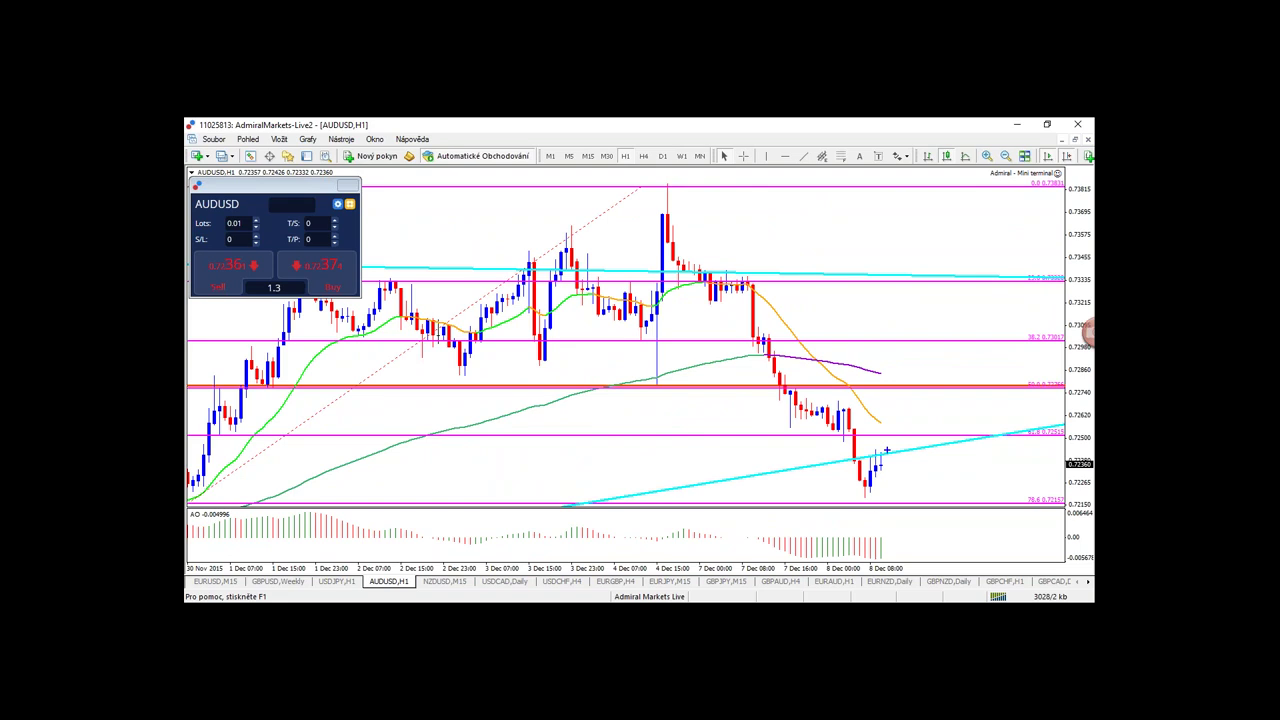
{"action": "mouse_move", "coordinate": [886, 451]}
{"action": "left_mouse_down"}
{"action": "mouse_move", "coordinate": [851, 457]}
{"action": "mouse_move", "coordinate": [886, 449]}
{"action": "left_mouse_up"}
{"action": "key", "text": "Escape"}
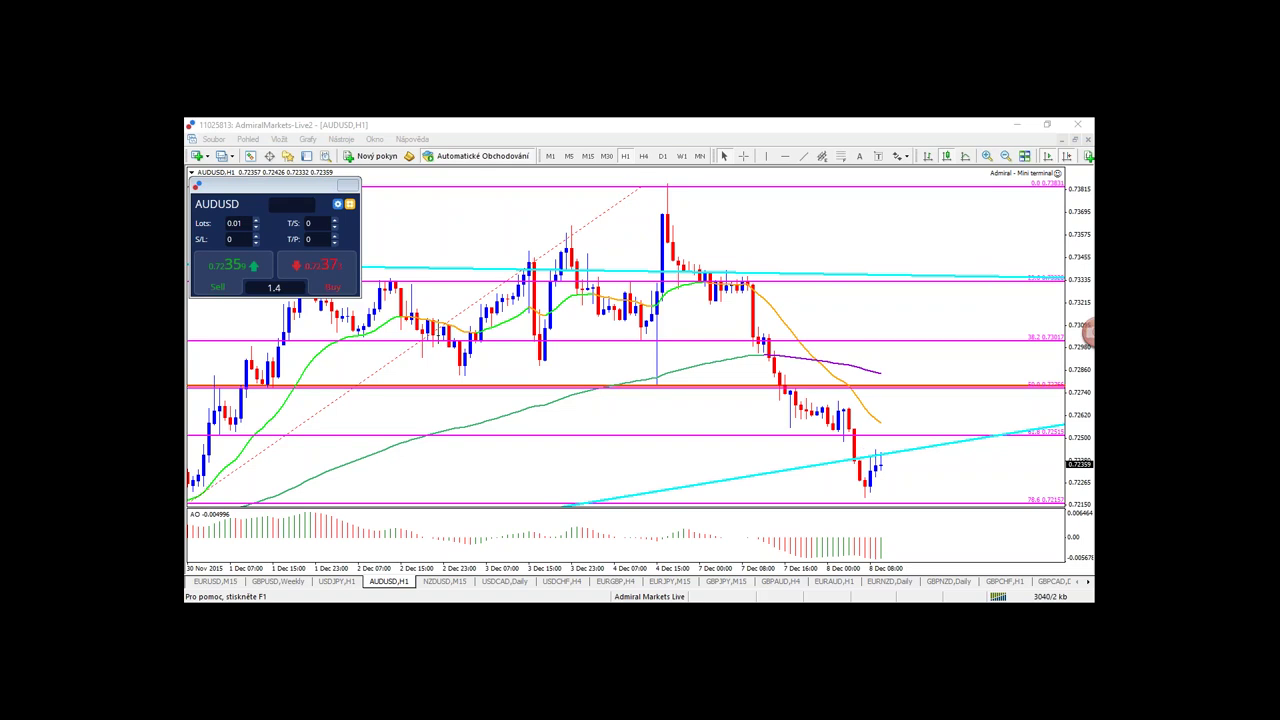
{"action": "left_click", "coordinate": [782, 381]}
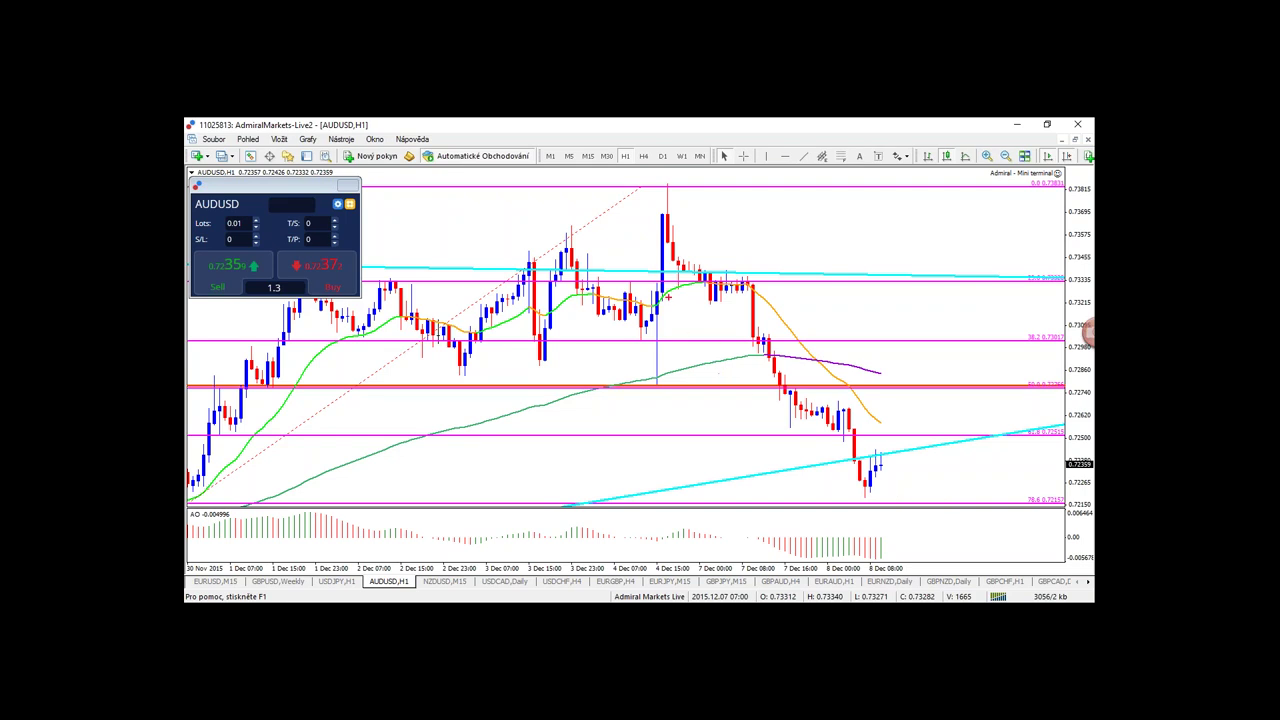
{"action": "mouse_move", "coordinate": [668, 296]}
{"action": "left_mouse_down"}
{"action": "mouse_move", "coordinate": [808, 488]}
{"action": "mouse_move", "coordinate": [830, 490]}
{"action": "mouse_move", "coordinate": [758, 491]}
{"action": "left_mouse_up"}
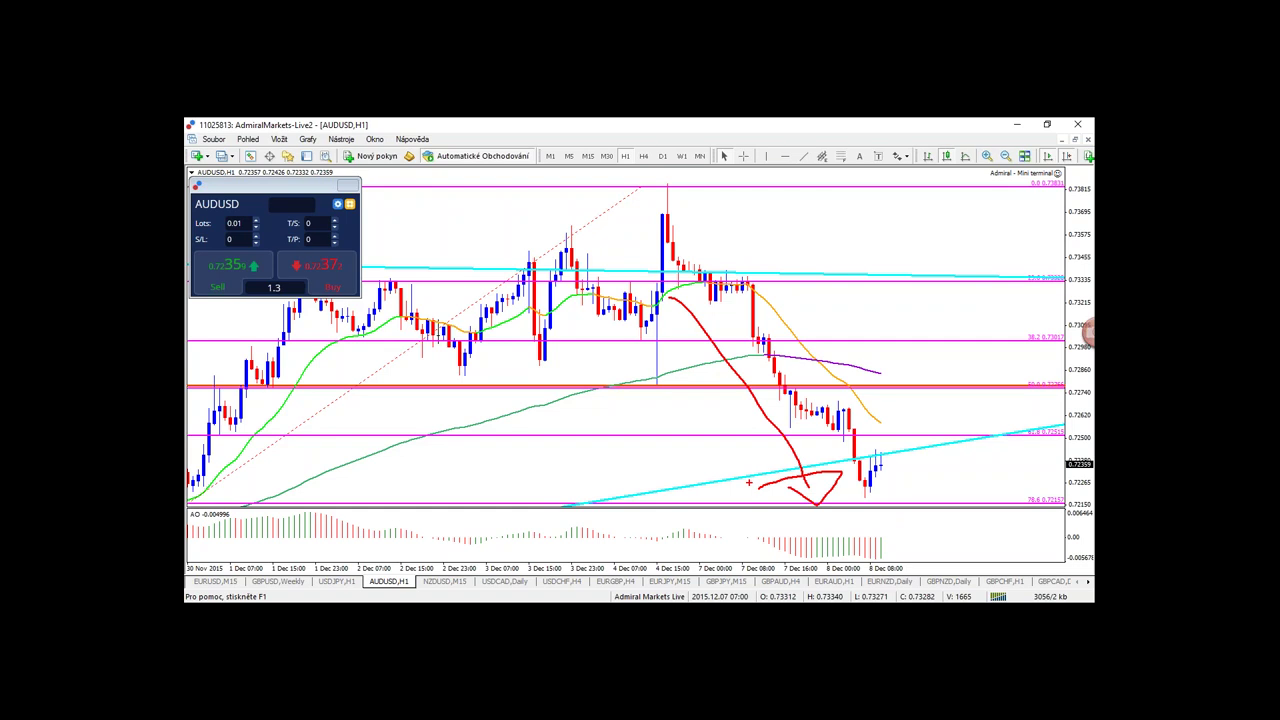
{"action": "key", "text": "Escape"}
- On the Daily chart, circle the current support in green, trace the descending and lowest ascending trendlines, and clear the sketches
{"action": "left_click", "coordinate": [662, 156]}
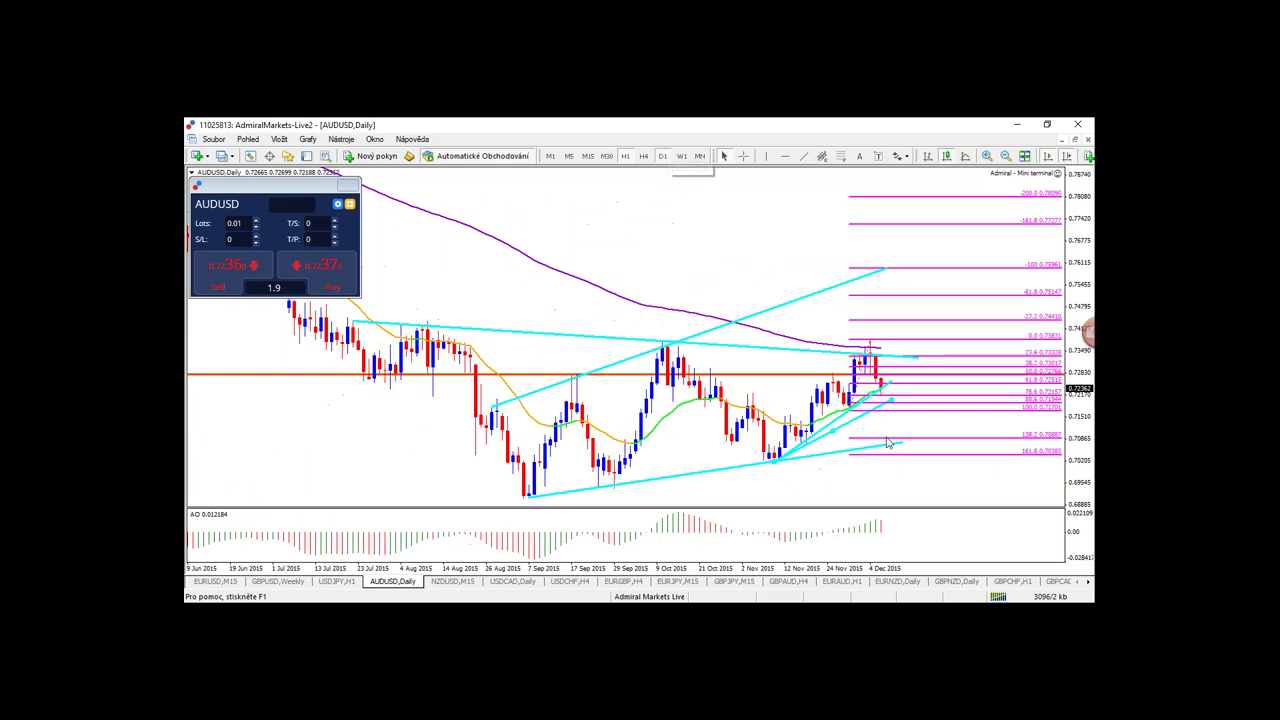
{"action": "key", "text": "ctrl+2"}
{"action": "mouse_move", "coordinate": [885, 368]}
{"action": "left_mouse_down"}
{"action": "mouse_move", "coordinate": [506, 370]}
{"action": "mouse_move", "coordinate": [866, 472]}
{"action": "mouse_move", "coordinate": [740, 317]}
{"action": "left_mouse_up"}
{"action": "mouse_move", "coordinate": [248, 325]}
{"action": "left_mouse_down"}
{"action": "mouse_move", "coordinate": [386, 460]}
{"action": "mouse_move", "coordinate": [344, 432]}
{"action": "left_mouse_up"}
{"action": "key", "text": "Escape"}
{"action": "left_click_drag", "start_coordinate": [890, 388], "coordinate": [878, 393]}
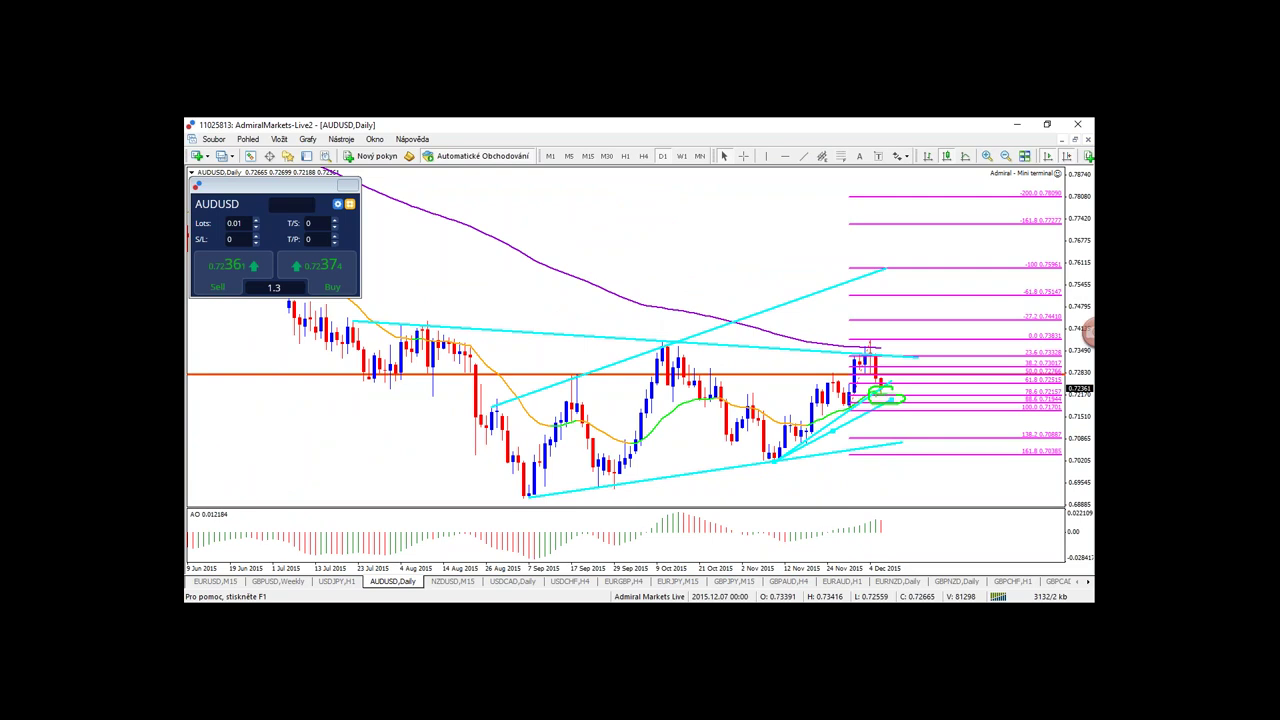
{"action": "left_click_drag", "start_coordinate": [482, 323], "coordinate": [918, 355]}
{"action": "left_click_drag", "start_coordinate": [940, 437], "coordinate": [503, 519]}
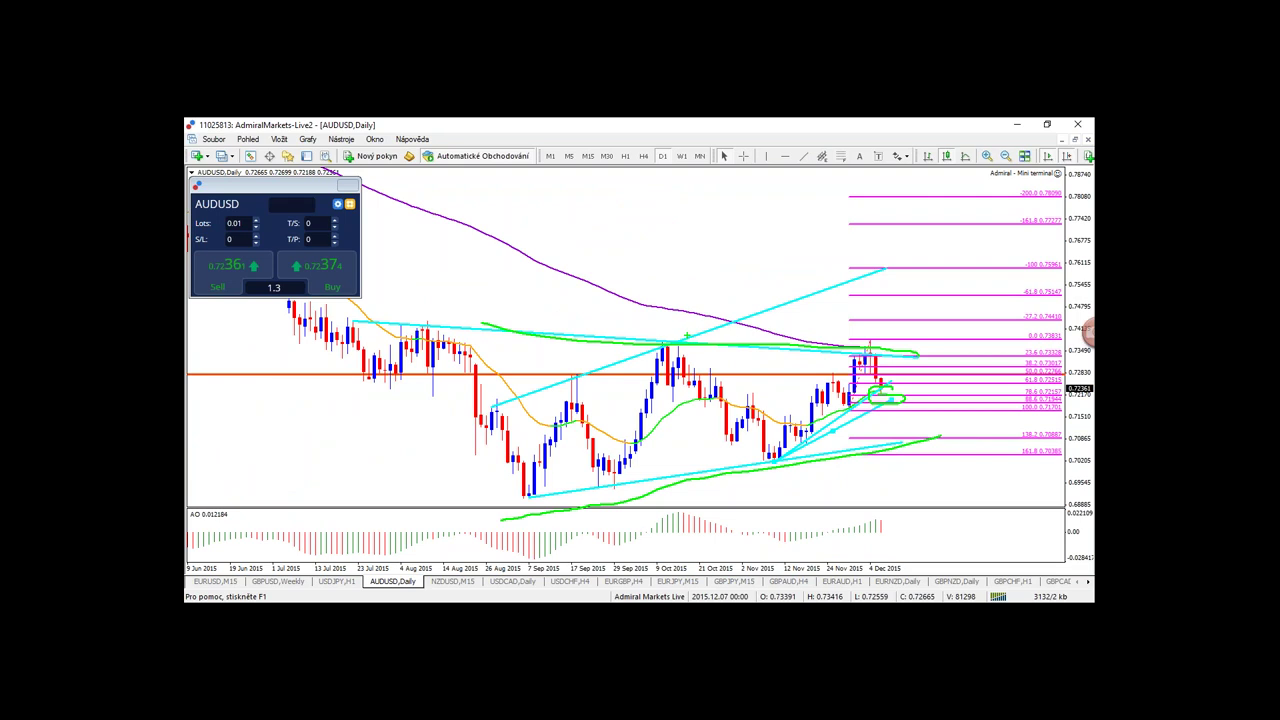
{"action": "key", "text": "Escape"}
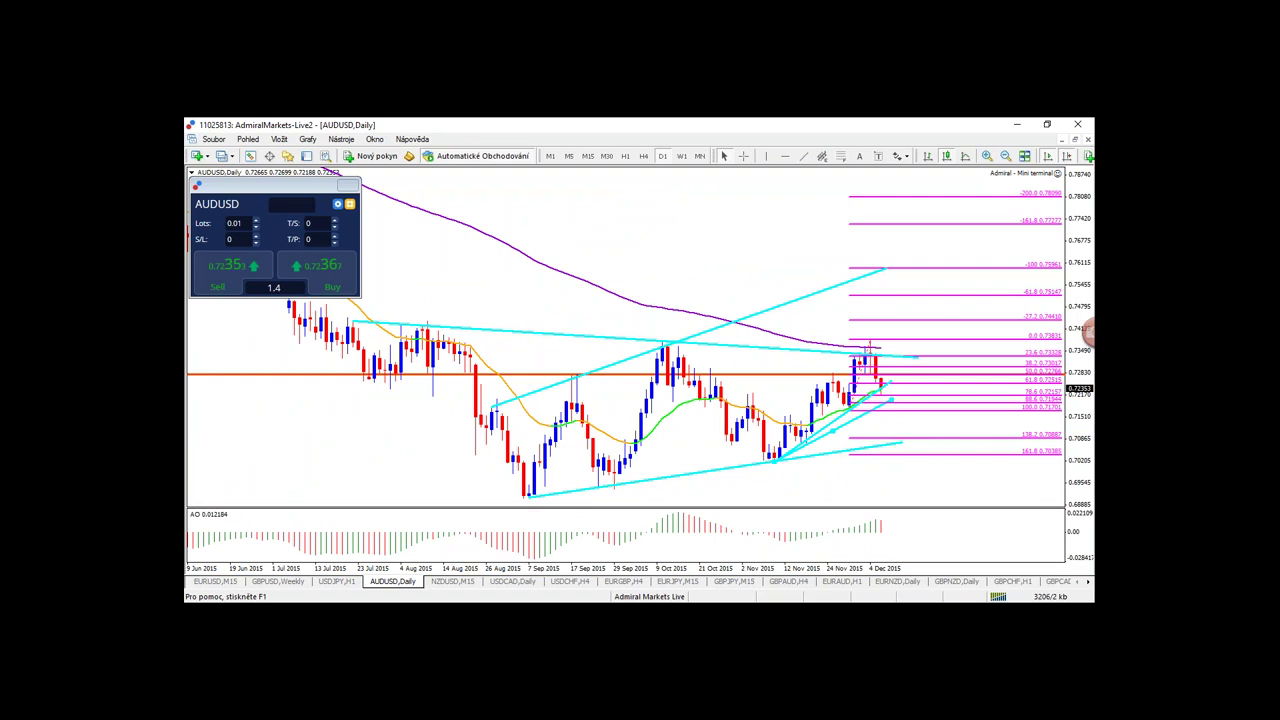
- On the H1 chart, circle the latest low in green, trace the preceding decline in blue, and clear the sketches
{"action": "mouse_move", "coordinate": [891, 389]}
{"action": "left_mouse_down"}
{"action": "mouse_move", "coordinate": [888, 408]}
{"action": "mouse_move", "coordinate": [888, 384]}
{"action": "left_mouse_up"}
{"action": "mouse_move", "coordinate": [345, 345]}
{"action": "left_mouse_down"}
{"action": "mouse_move", "coordinate": [468, 482]}
{"action": "mouse_move", "coordinate": [445, 482]}
{"action": "left_mouse_up"}
{"action": "key", "text": "Escape"}
{"action": "left_click", "coordinate": [626, 159]}
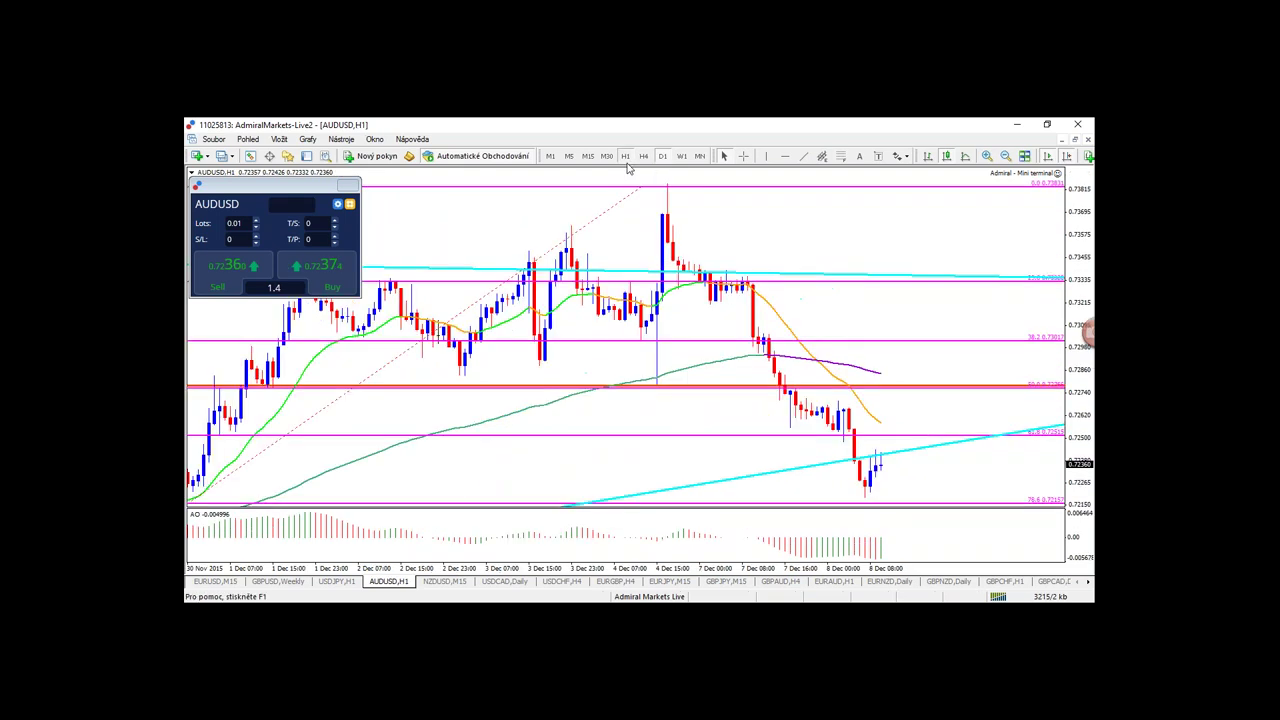
{"action": "mouse_move", "coordinate": [933, 488]}
{"action": "left_mouse_down"}
{"action": "mouse_move", "coordinate": [924, 522]}
{"action": "mouse_move", "coordinate": [893, 491]}
{"action": "left_mouse_up"}
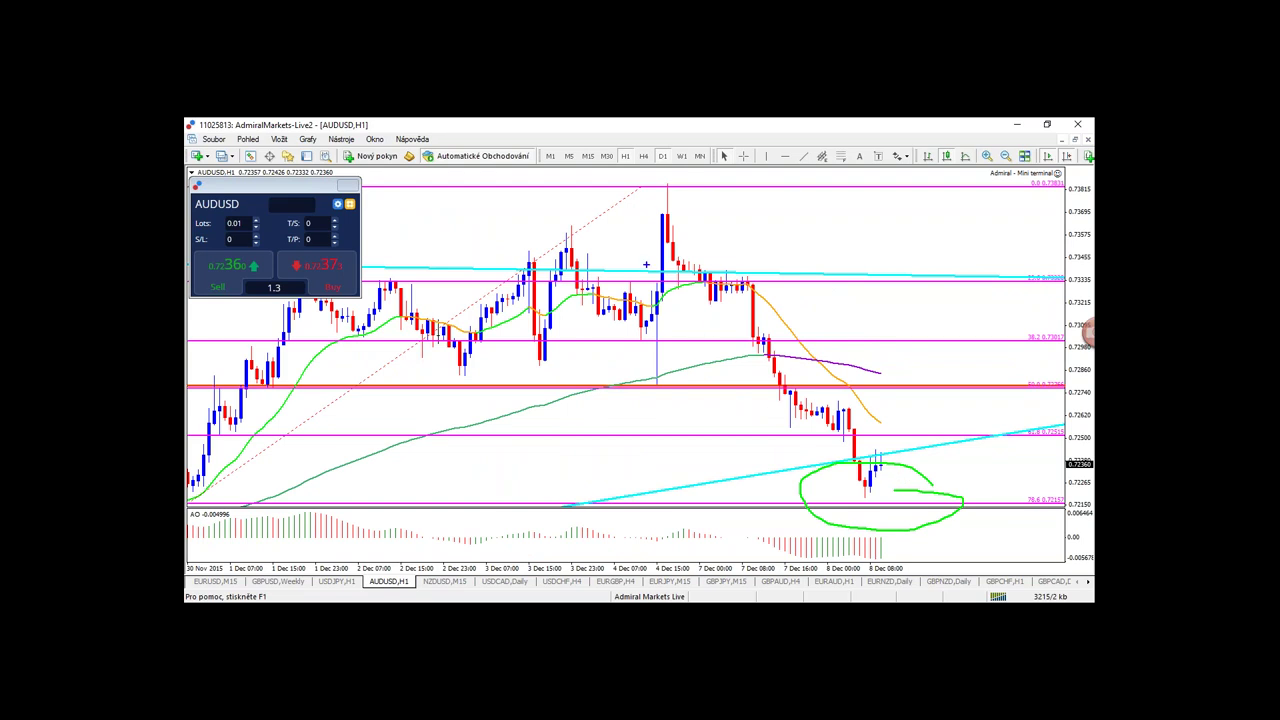
{"action": "left_click_drag", "start_coordinate": [646, 265], "coordinate": [850, 489]}
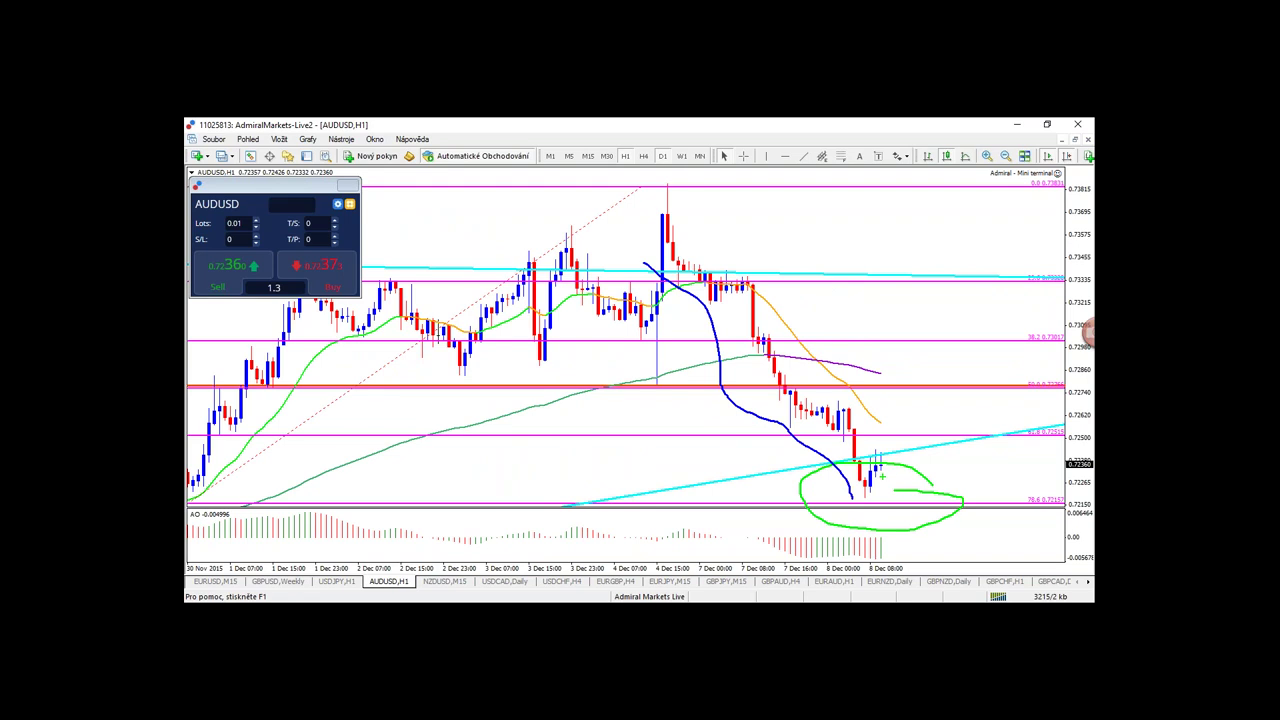
{"action": "key", "text": "Escape"}
- Sketch a bottoming pattern of green and blue candles above the 78.6 Fibonacci level with a green upward arrow, and clear it
{"action": "left_click_drag", "start_coordinate": [880, 568], "coordinate": [942, 583]}
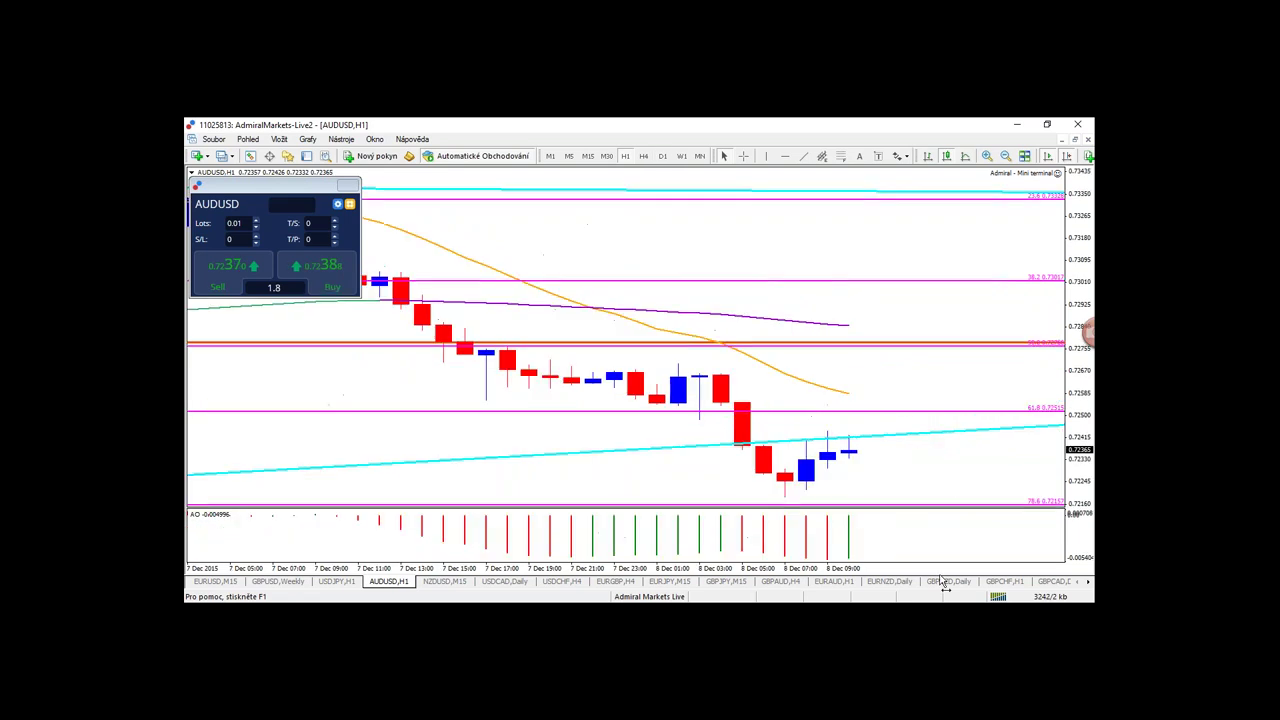
{"action": "mouse_move", "coordinate": [800, 489]}
{"action": "left_mouse_down"}
{"action": "mouse_move", "coordinate": [824, 510]}
{"action": "mouse_move", "coordinate": [785, 497]}
{"action": "left_mouse_up"}
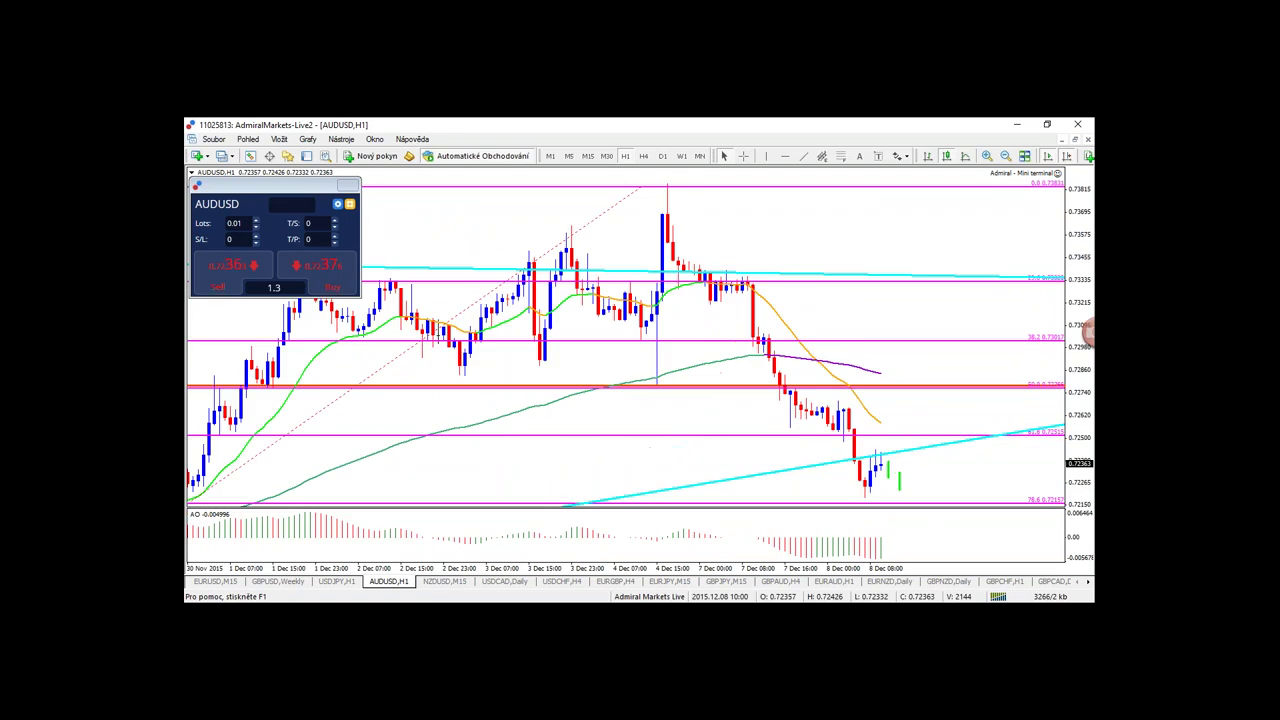
{"action": "mouse_move", "coordinate": [911, 490]}
{"action": "left_mouse_down"}
{"action": "mouse_move", "coordinate": [923, 474]}
{"action": "mouse_move", "coordinate": [927, 491]}
{"action": "left_mouse_up"}
{"action": "key", "text": "b"}
{"action": "mouse_move", "coordinate": [832, 489]}
{"action": "left_mouse_down"}
{"action": "mouse_move", "coordinate": [889, 506]}
{"action": "mouse_move", "coordinate": [960, 474]}
{"action": "left_mouse_up"}
{"action": "mouse_move", "coordinate": [936, 462]}
{"action": "left_mouse_down"}
{"action": "mouse_move", "coordinate": [922, 456]}
{"action": "mouse_move", "coordinate": [930, 508]}
{"action": "mouse_move", "coordinate": [992, 384]}
{"action": "mouse_move", "coordinate": [976, 392]}
{"action": "mouse_move", "coordinate": [1008, 381]}
{"action": "left_mouse_up"}
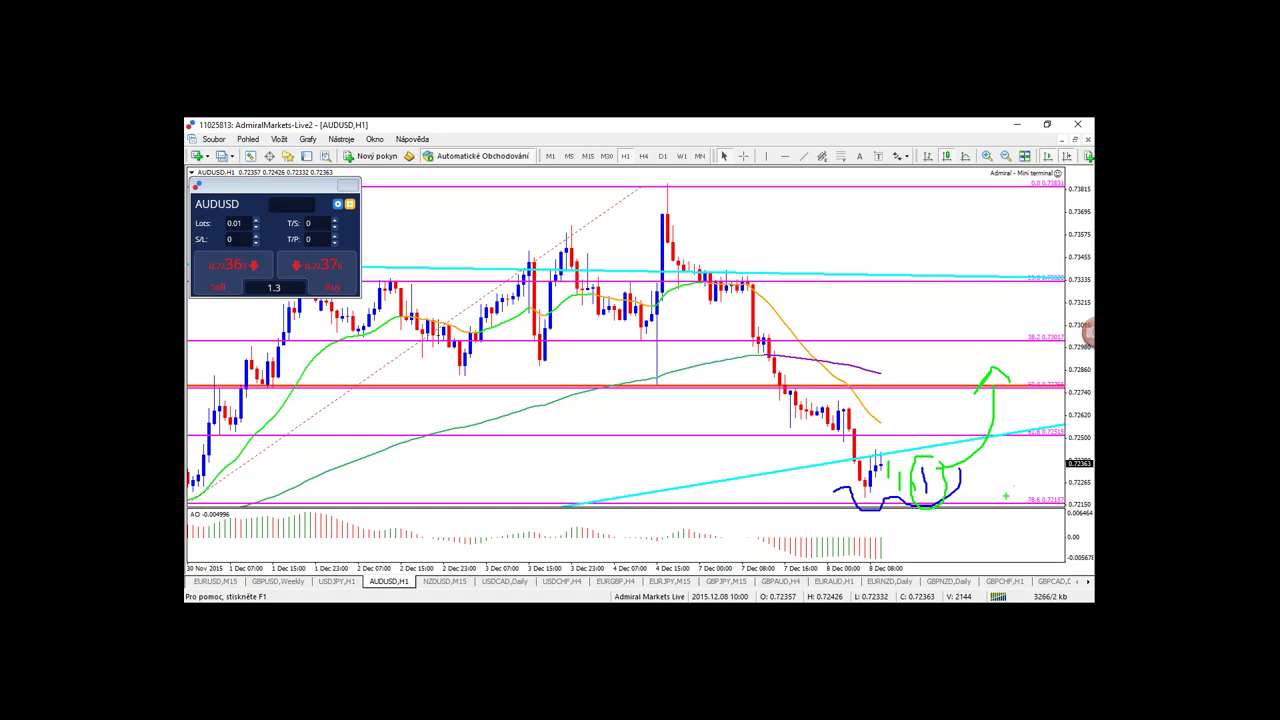
{"action": "key", "text": "Escape"}
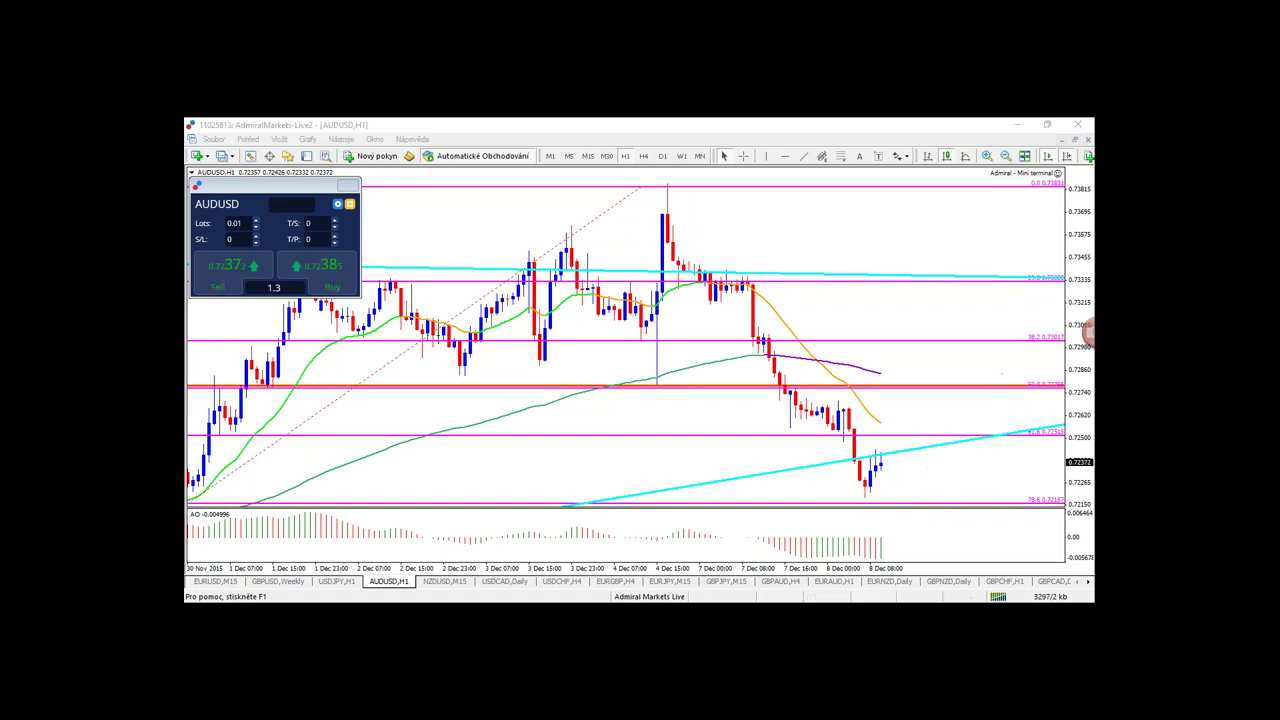
- On the H4 chart, sketch a green rise to a red target area just under the descending trendline, and clear it
{"action": "left_click", "coordinate": [643, 156]}
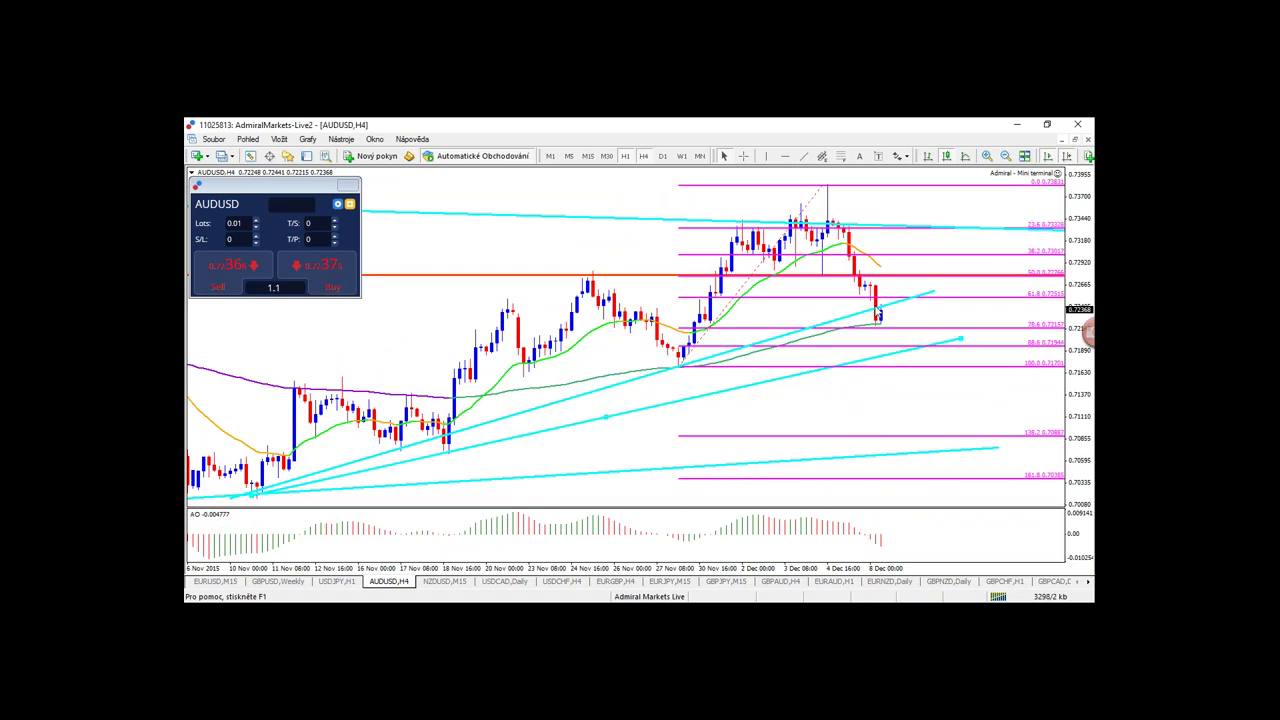
{"action": "key", "text": "ctrl+2"}
{"action": "left_click_drag", "start_coordinate": [881, 308], "coordinate": [950, 228]}
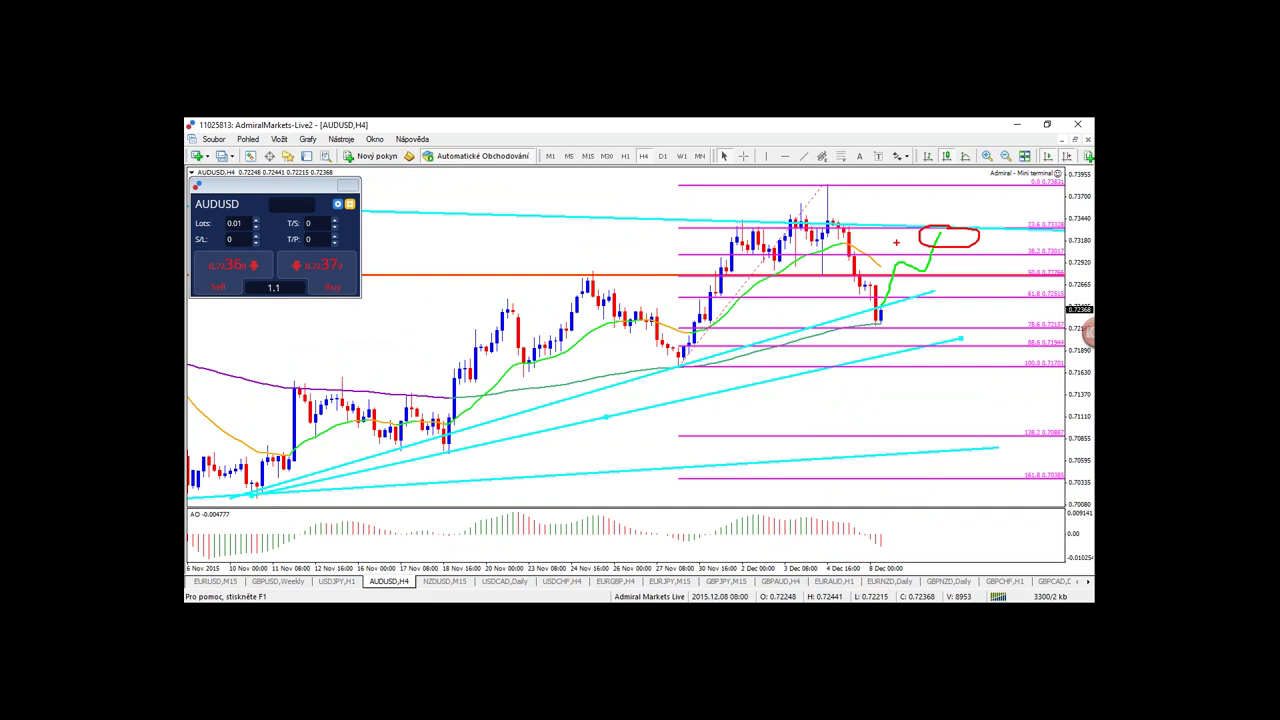
{"action": "key", "text": "Escape"}
- On H1, draw an orange Fibonacci retracement from the 4 December high to the 8 December low, and circle its 61.8 level in red
{"action": "left_click", "coordinate": [625, 156]}
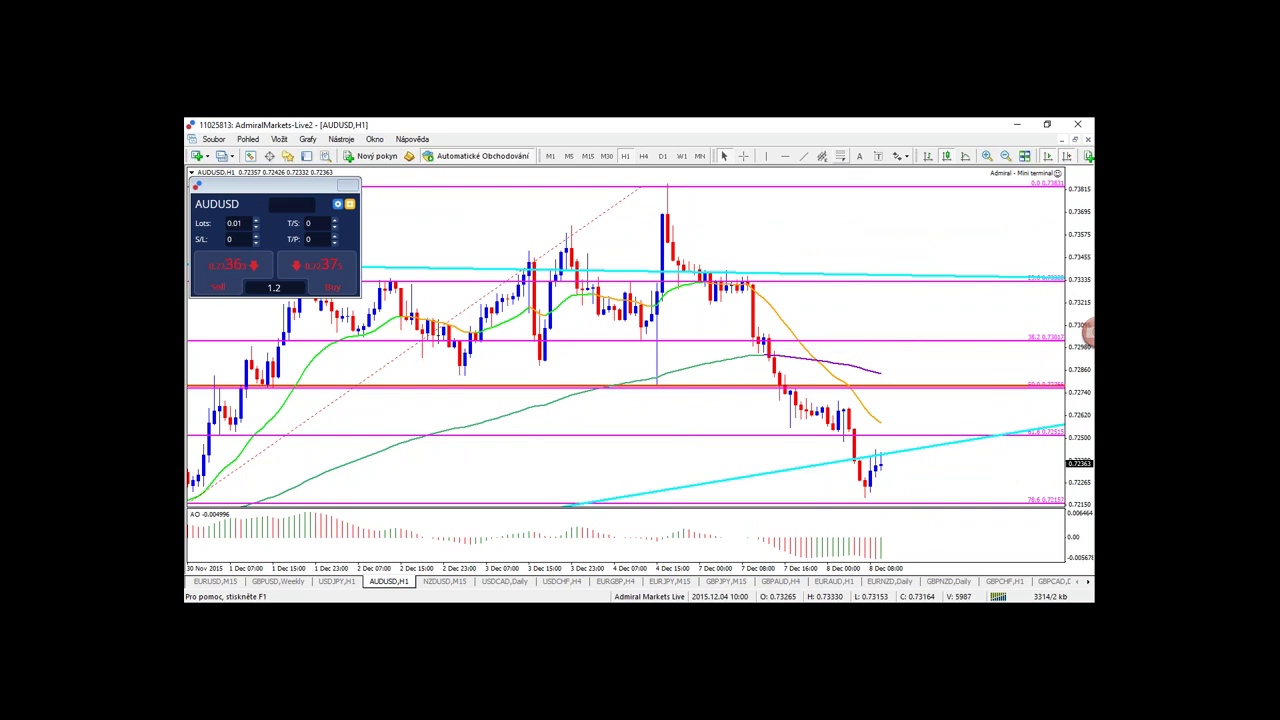
{"action": "left_click_drag", "start_coordinate": [668, 184], "coordinate": [817, 497]}
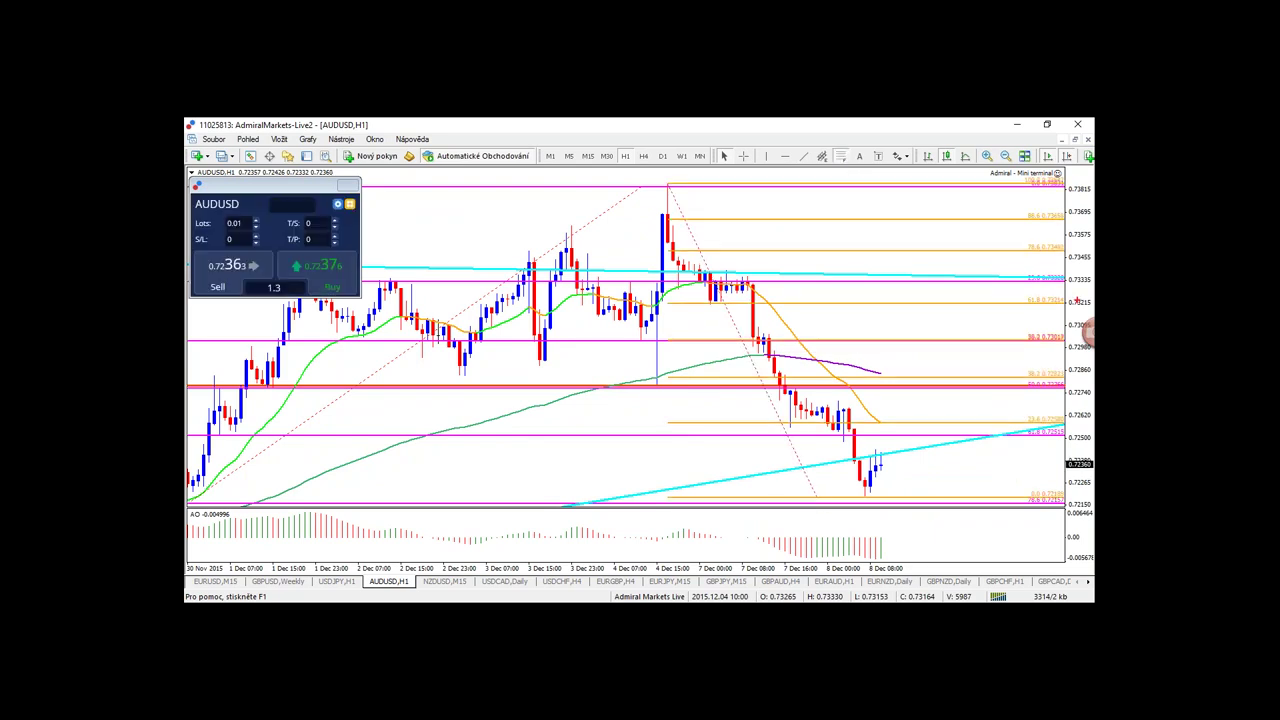
{"action": "left_click_drag", "start_coordinate": [1076, 298], "coordinate": [1060, 284]}
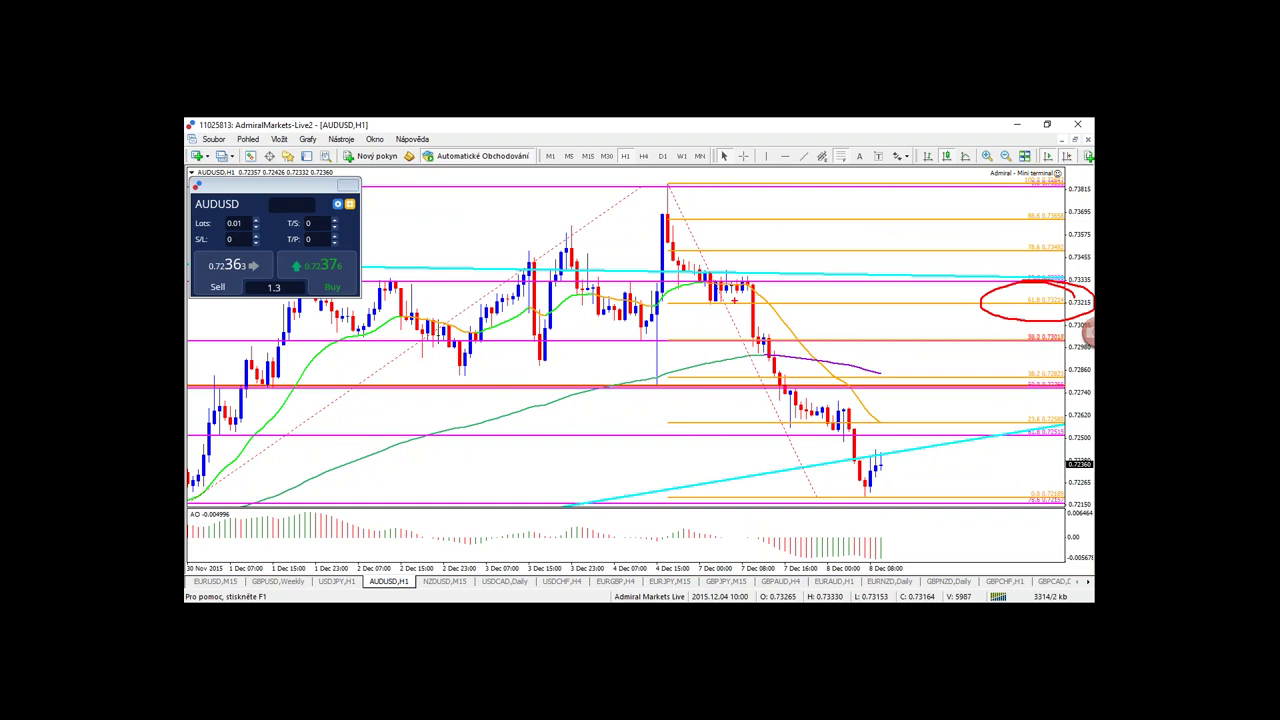
- Circle the 7 December consolidation, sketch a green rise to the 61.8 level with a red reversal arrow, and clear the sketches
{"action": "mouse_move", "coordinate": [746, 286]}
{"action": "left_mouse_down"}
{"action": "mouse_move", "coordinate": [762, 284]}
{"action": "mouse_move", "coordinate": [738, 268]}
{"action": "mouse_move", "coordinate": [744, 298]}
{"action": "mouse_move", "coordinate": [772, 282]}
{"action": "left_mouse_up"}
{"action": "mouse_move", "coordinate": [882, 464]}
{"action": "left_mouse_down"}
{"action": "mouse_move", "coordinate": [928, 454]}
{"action": "mouse_move", "coordinate": [984, 414]}
{"action": "mouse_move", "coordinate": [1015, 306]}
{"action": "mouse_move", "coordinate": [1036, 312]}
{"action": "mouse_move", "coordinate": [1072, 388]}
{"action": "mouse_move", "coordinate": [1084, 380]}
{"action": "left_mouse_up"}
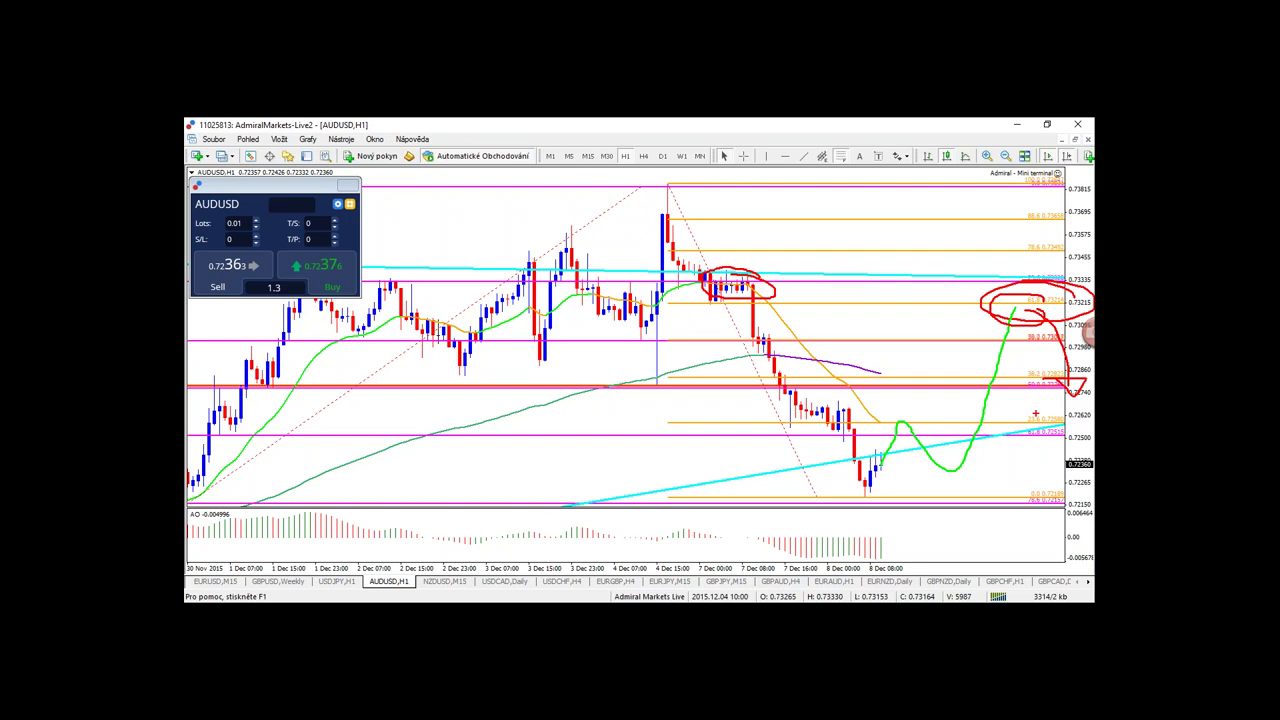
{"action": "key", "text": "e"}
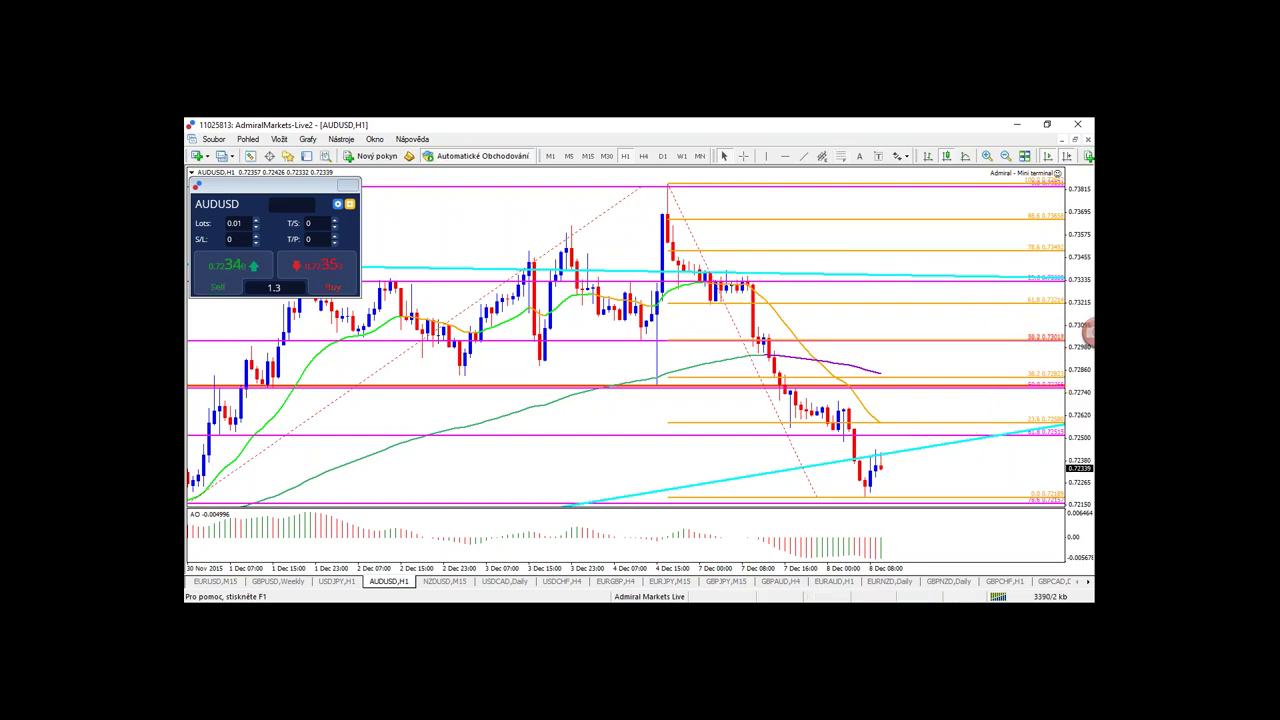
- On the H4 chart, trace the descending resistance trendline in red, mark the area beneath it, and clear the sketches
{"action": "mouse_move", "coordinate": [955, 285]}
{"action": "left_mouse_down"}
{"action": "mouse_move", "coordinate": [976, 220]}
{"action": "mouse_move", "coordinate": [1005, 232]}
{"action": "left_mouse_up"}
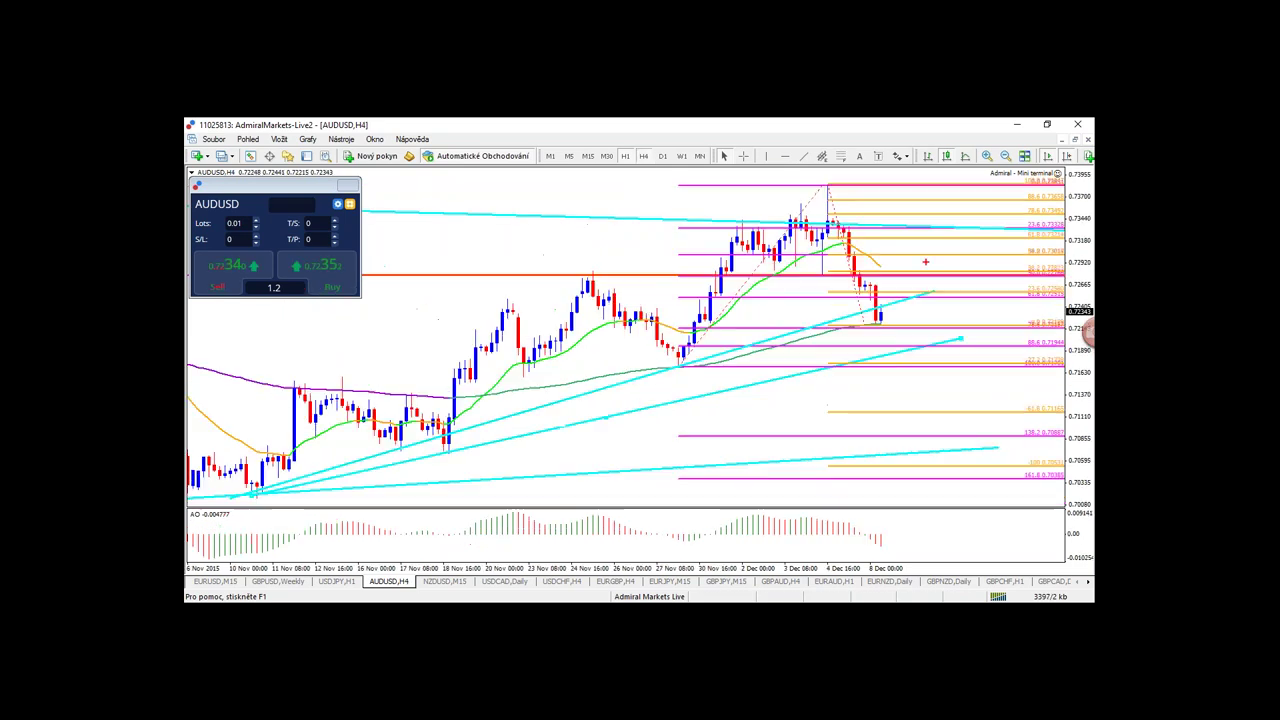
{"action": "left_click_drag", "start_coordinate": [727, 226], "coordinate": [1080, 237]}
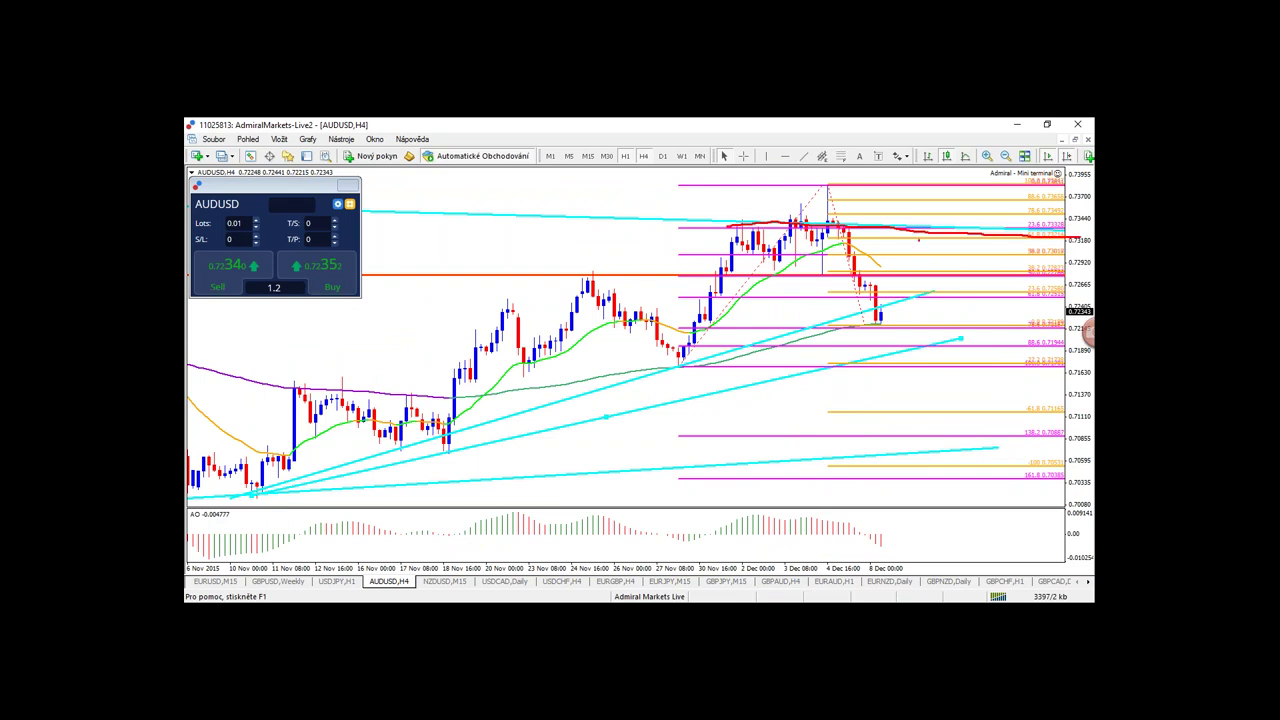
{"action": "left_click_drag", "start_coordinate": [918, 240], "coordinate": [910, 232]}
{"action": "key", "text": "Escape"}
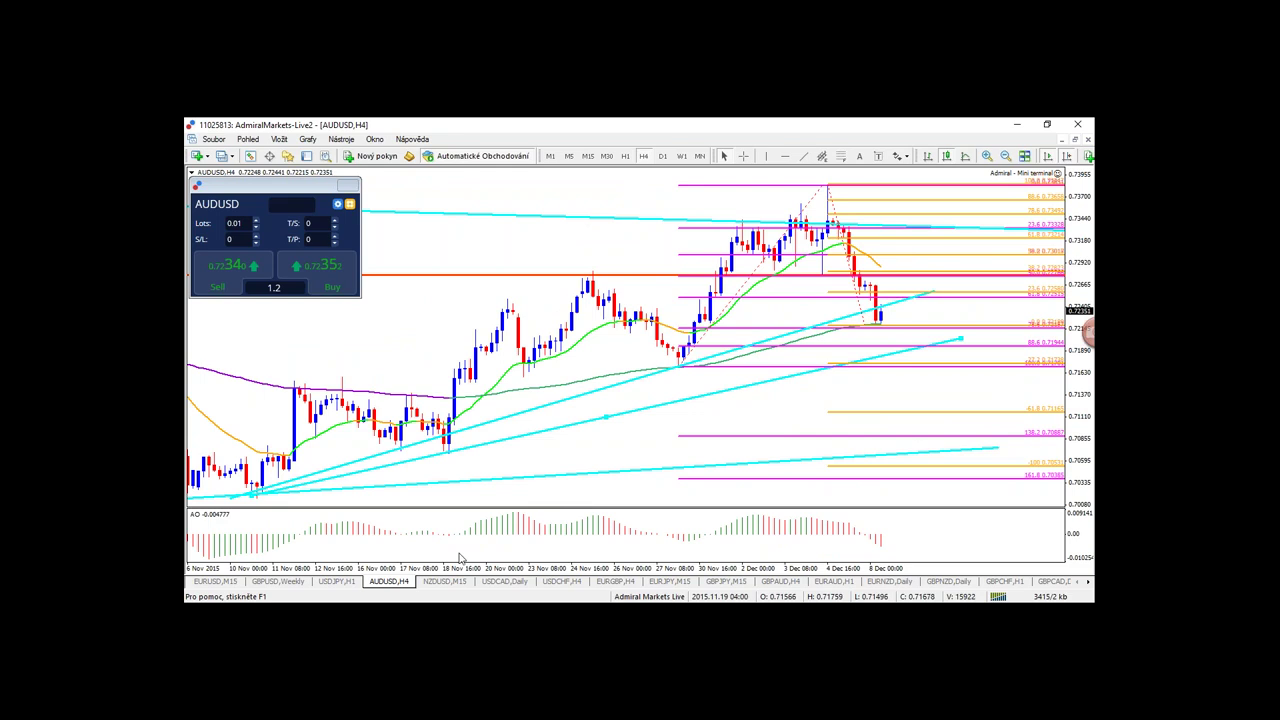
- Switch to the NZDUSD chart on H1, enlarge the candles, and trace the December decline and its turn upward in red
{"action": "left_click", "coordinate": [445, 581]}
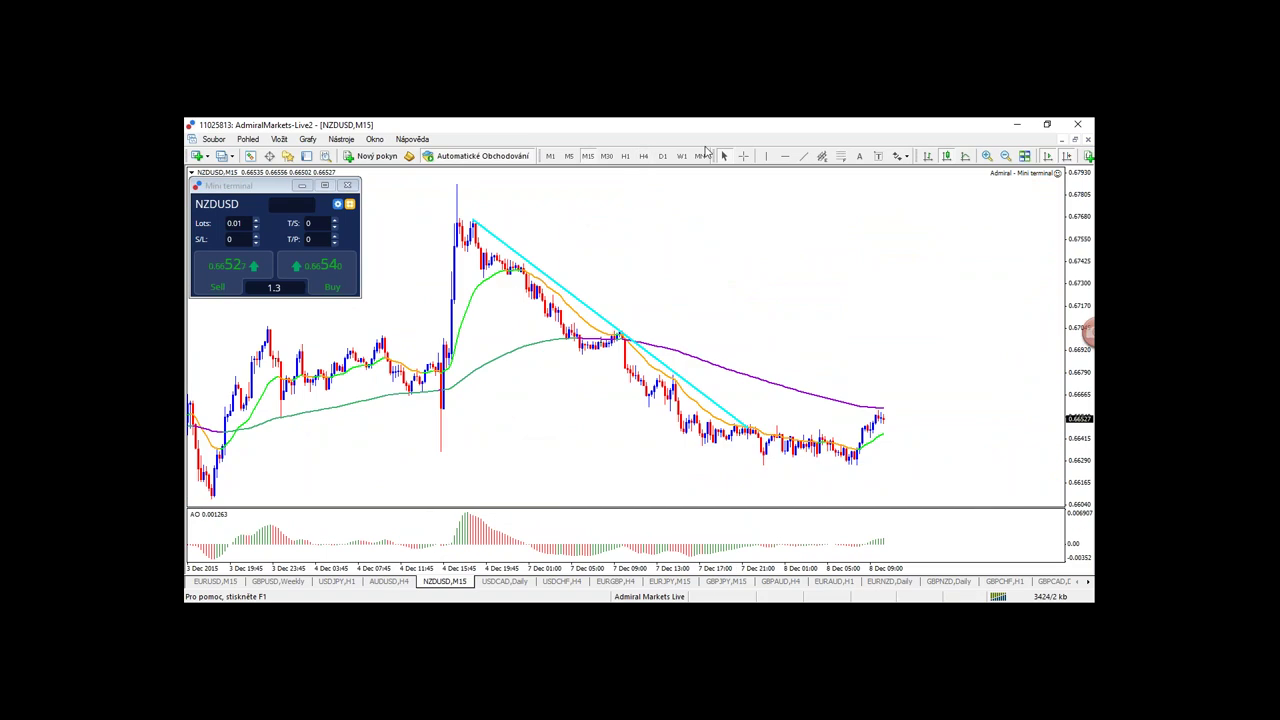
{"action": "left_click", "coordinate": [626, 158]}
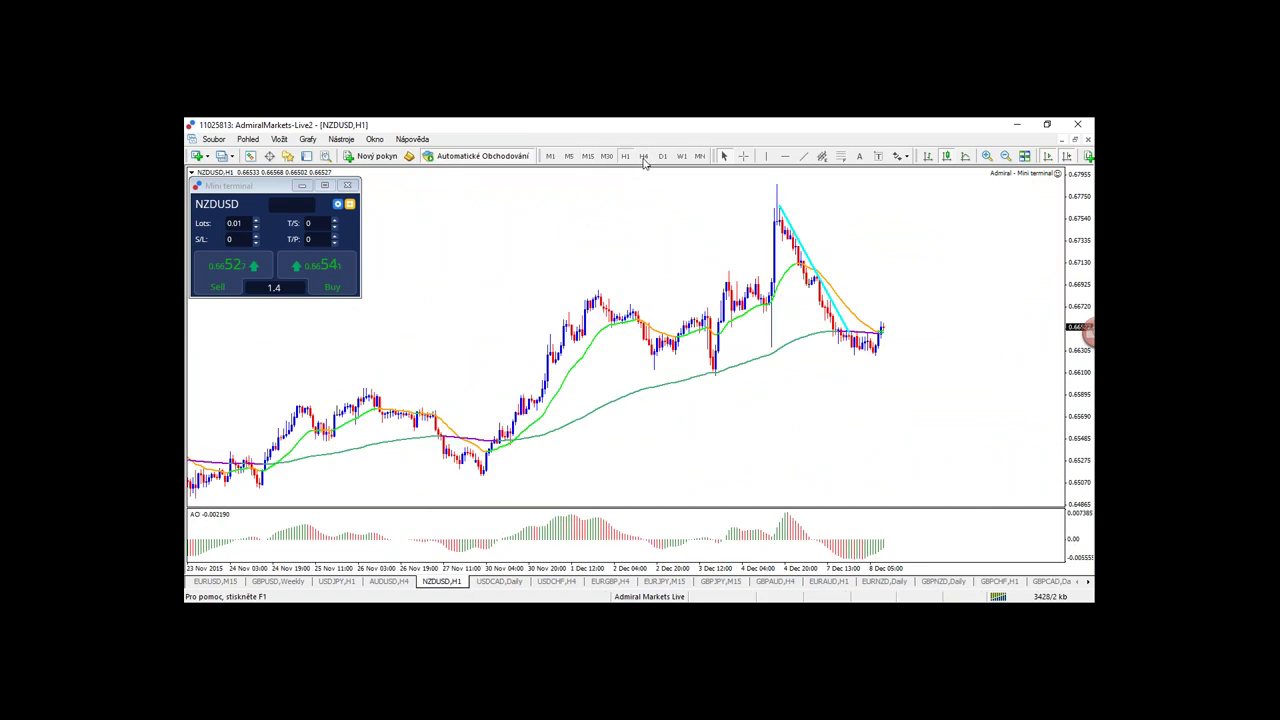
{"action": "left_click", "coordinate": [644, 157]}
{"action": "key", "text": "plus"}
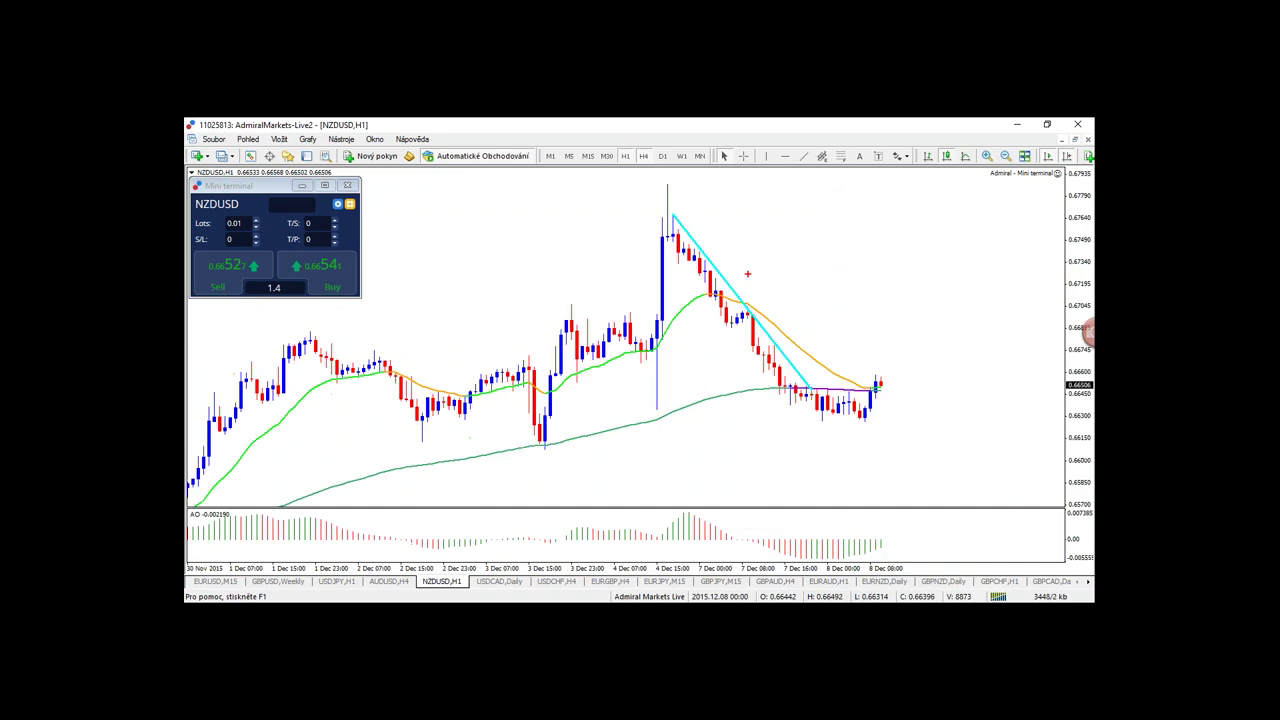
{"action": "mouse_move", "coordinate": [676, 226]}
{"action": "left_mouse_down"}
{"action": "mouse_move", "coordinate": [823, 381]}
{"action": "mouse_move", "coordinate": [882, 352]}
{"action": "mouse_move", "coordinate": [712, 276]}
{"action": "mouse_move", "coordinate": [684, 220]}
{"action": "left_mouse_up"}
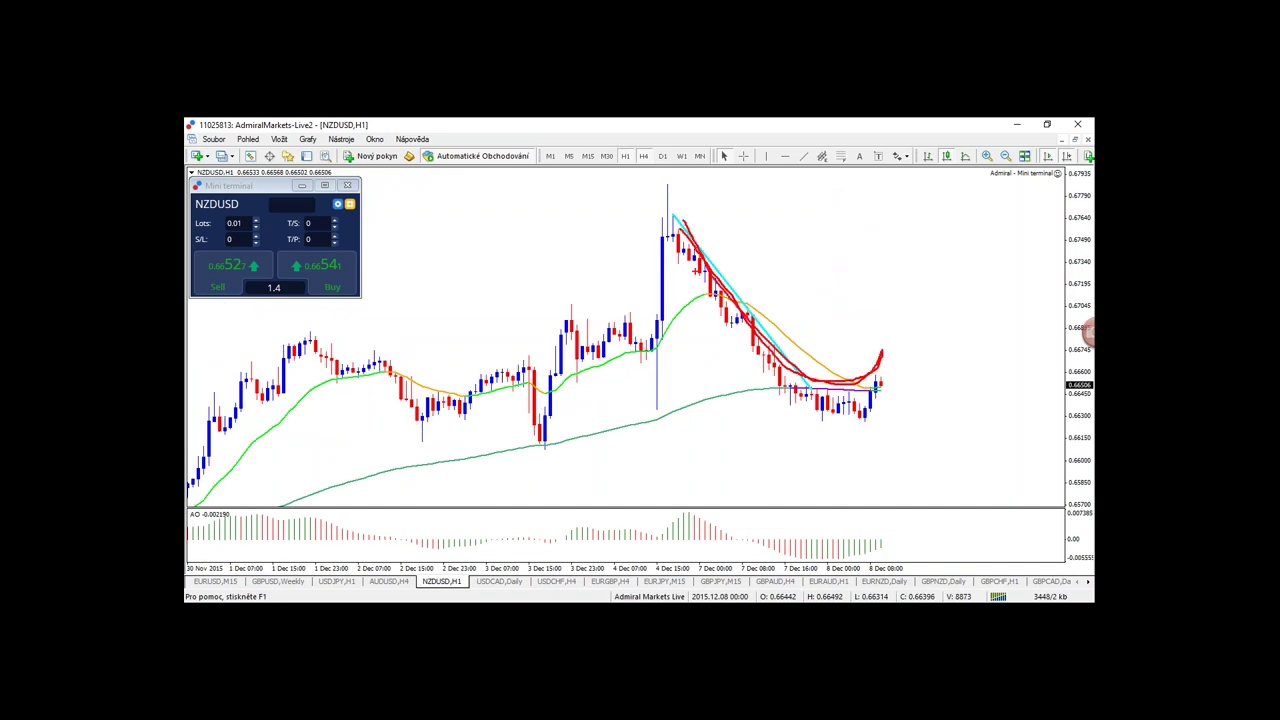
- Sketch a green scenario of a rebound to about 0.6720 followed by a falling arrow, and clear the sketches
{"action": "mouse_move", "coordinate": [691, 207]}
{"action": "left_mouse_down"}
{"action": "mouse_move", "coordinate": [798, 312]}
{"action": "mouse_move", "coordinate": [888, 340]}
{"action": "mouse_move", "coordinate": [946, 286]}
{"action": "mouse_move", "coordinate": [1010, 318]}
{"action": "mouse_move", "coordinate": [1058, 420]}
{"action": "mouse_move", "coordinate": [997, 435]}
{"action": "left_mouse_up"}
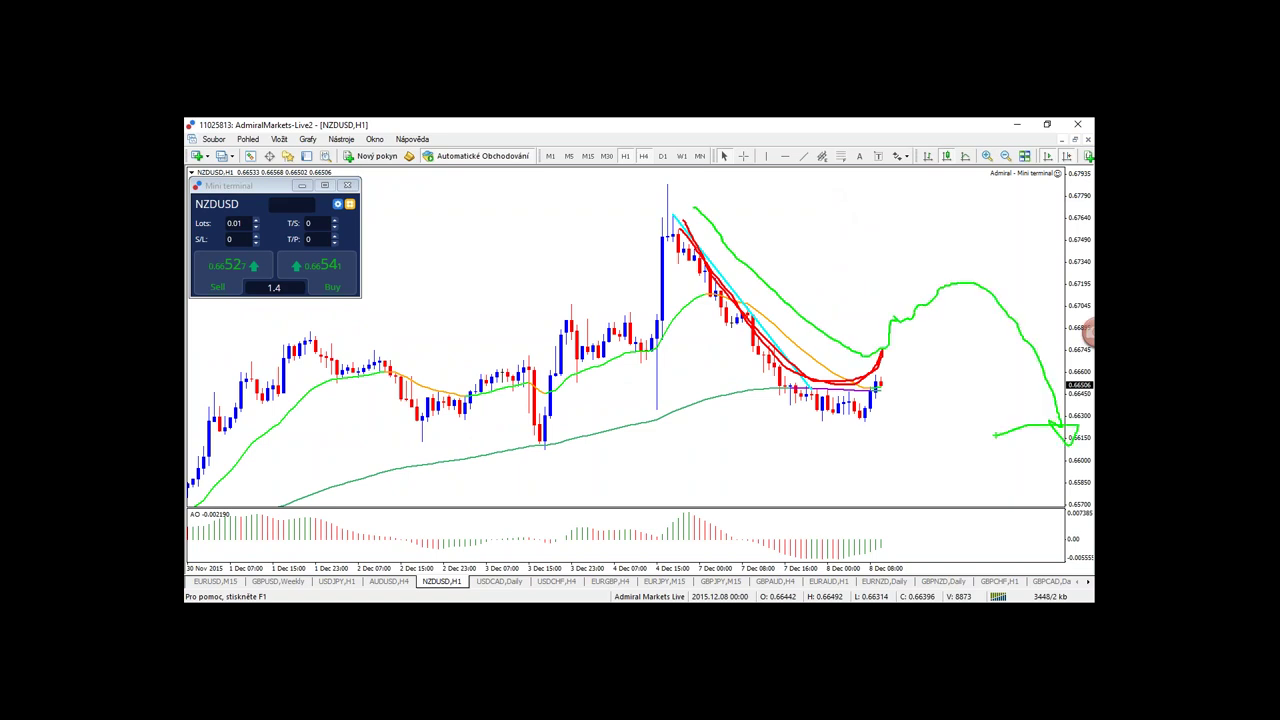
{"action": "key", "text": "Escape"}
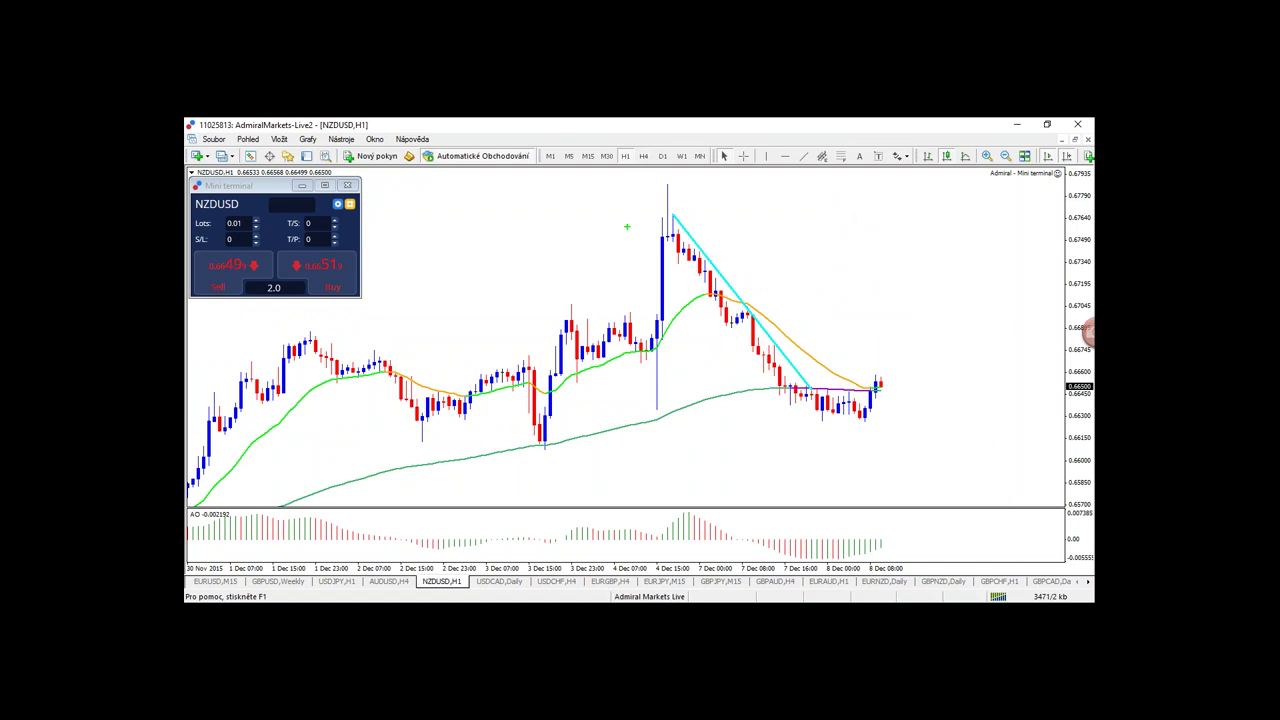
- Check the H4 and daily charts, trace the December decline and its rounded turn upward in green on H1, and clear the sketches
{"action": "left_click", "coordinate": [662, 157]}
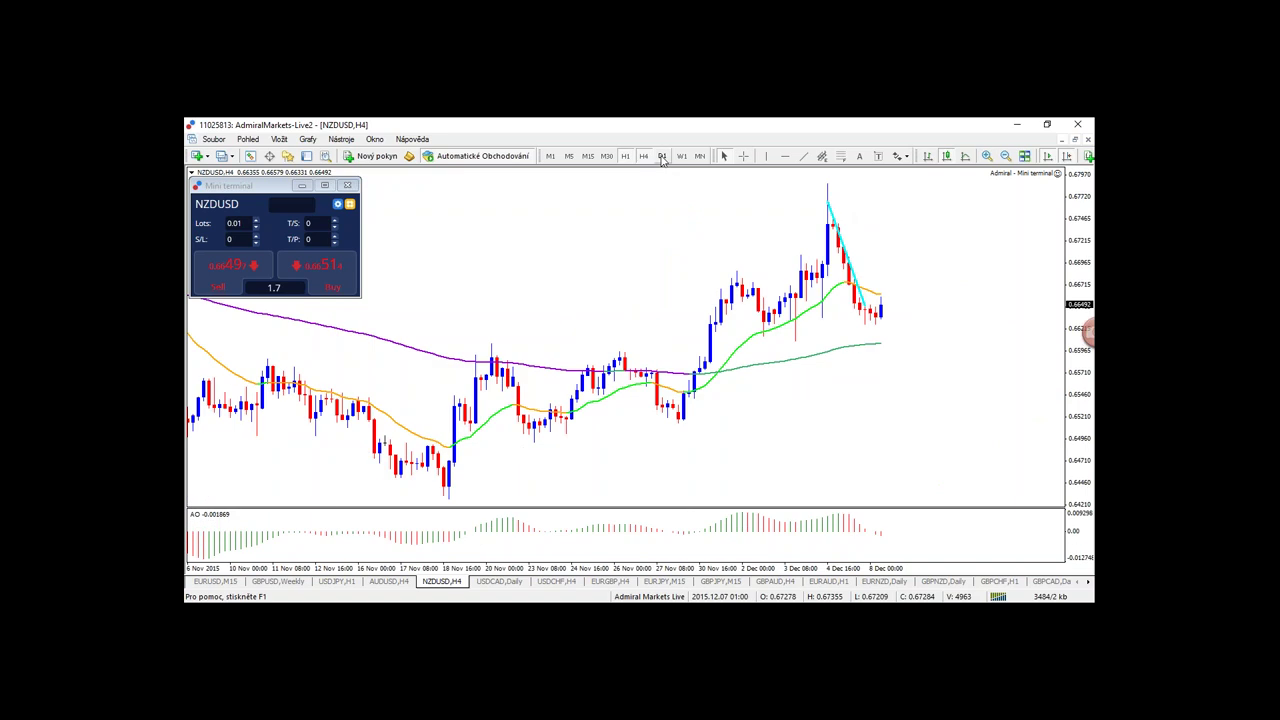
{"action": "left_click", "coordinate": [662, 157]}
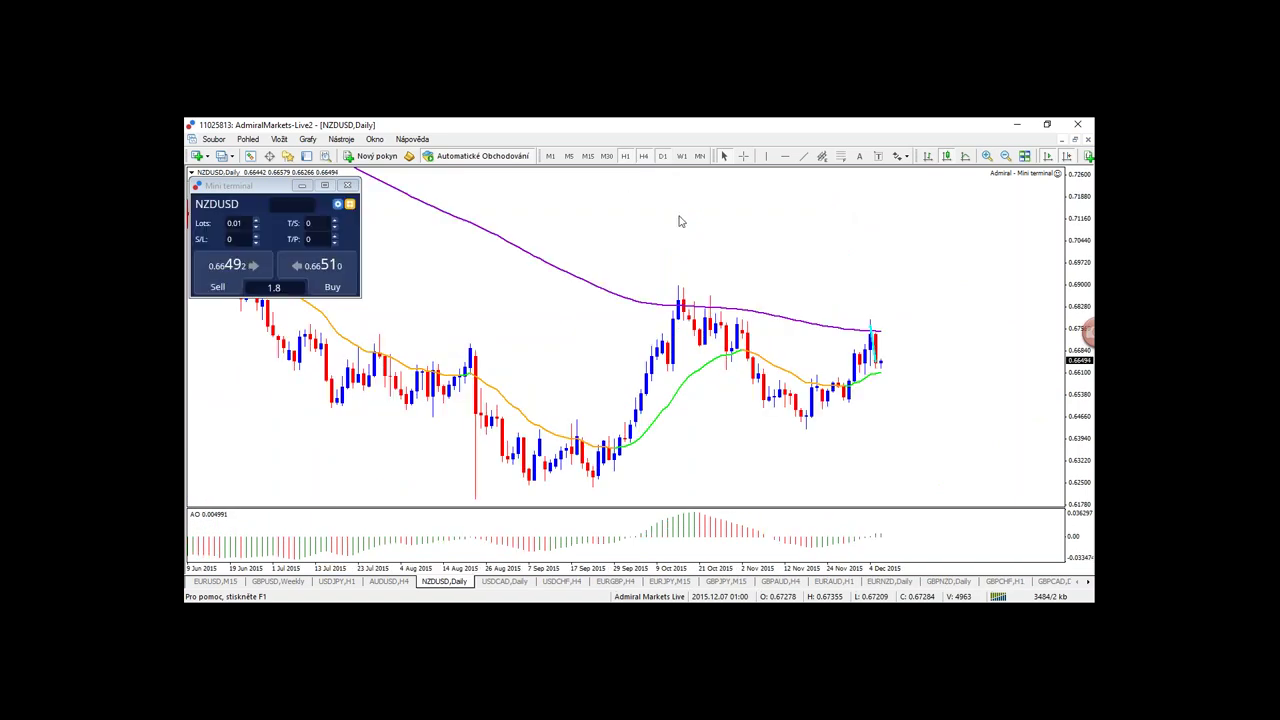
{"action": "left_click", "coordinate": [625, 157]}
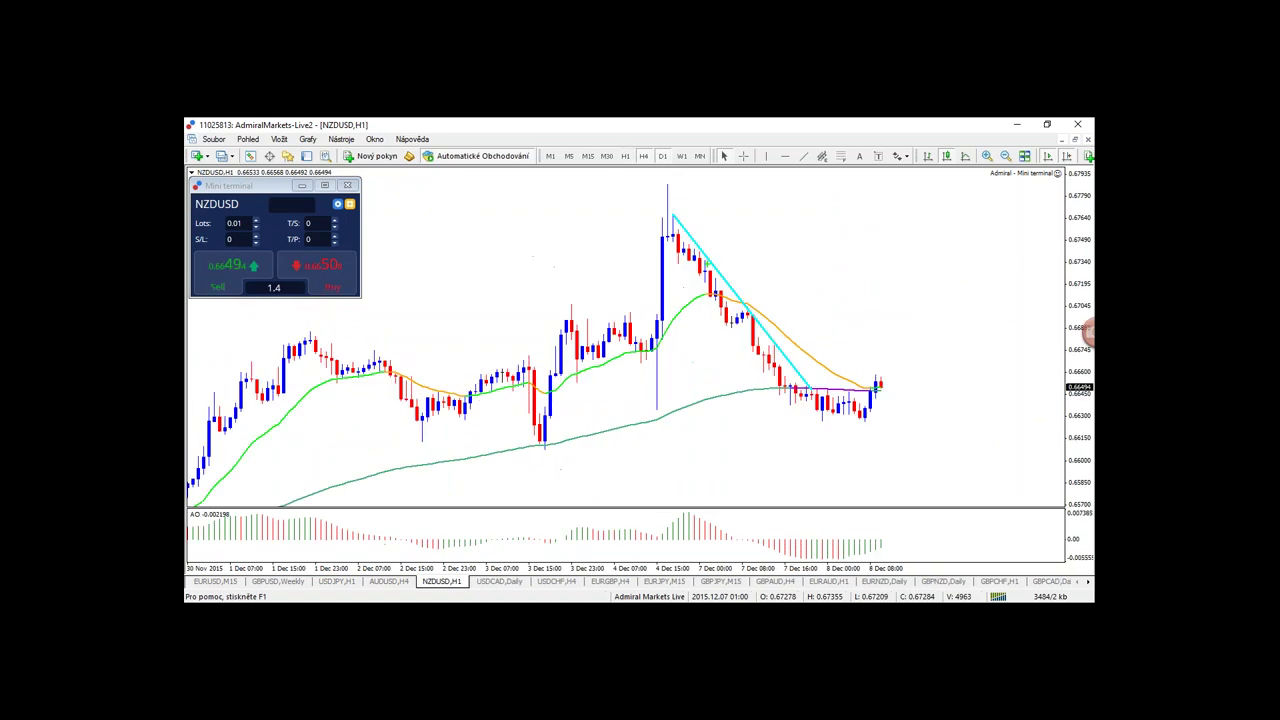
{"action": "mouse_move", "coordinate": [678, 212]}
{"action": "left_mouse_down"}
{"action": "mouse_move", "coordinate": [820, 404]}
{"action": "mouse_move", "coordinate": [906, 380]}
{"action": "mouse_move", "coordinate": [953, 311]}
{"action": "left_mouse_up"}
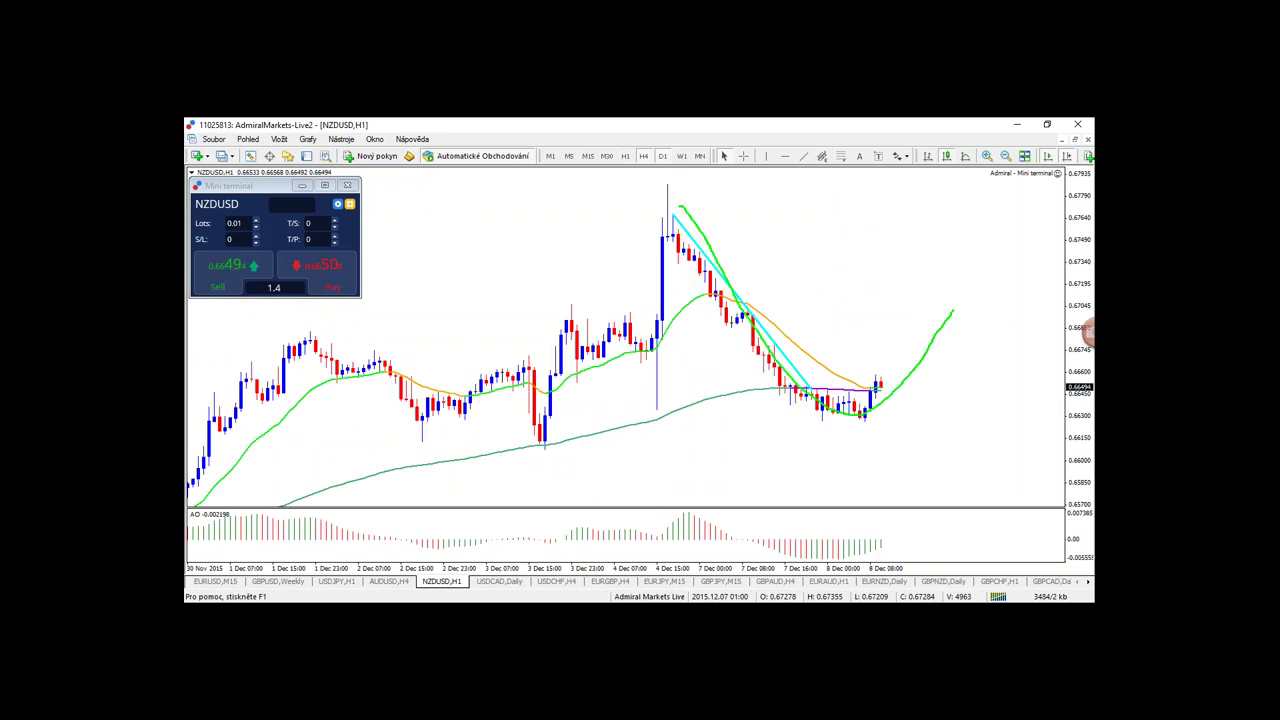
{"action": "key", "text": "Escape"}
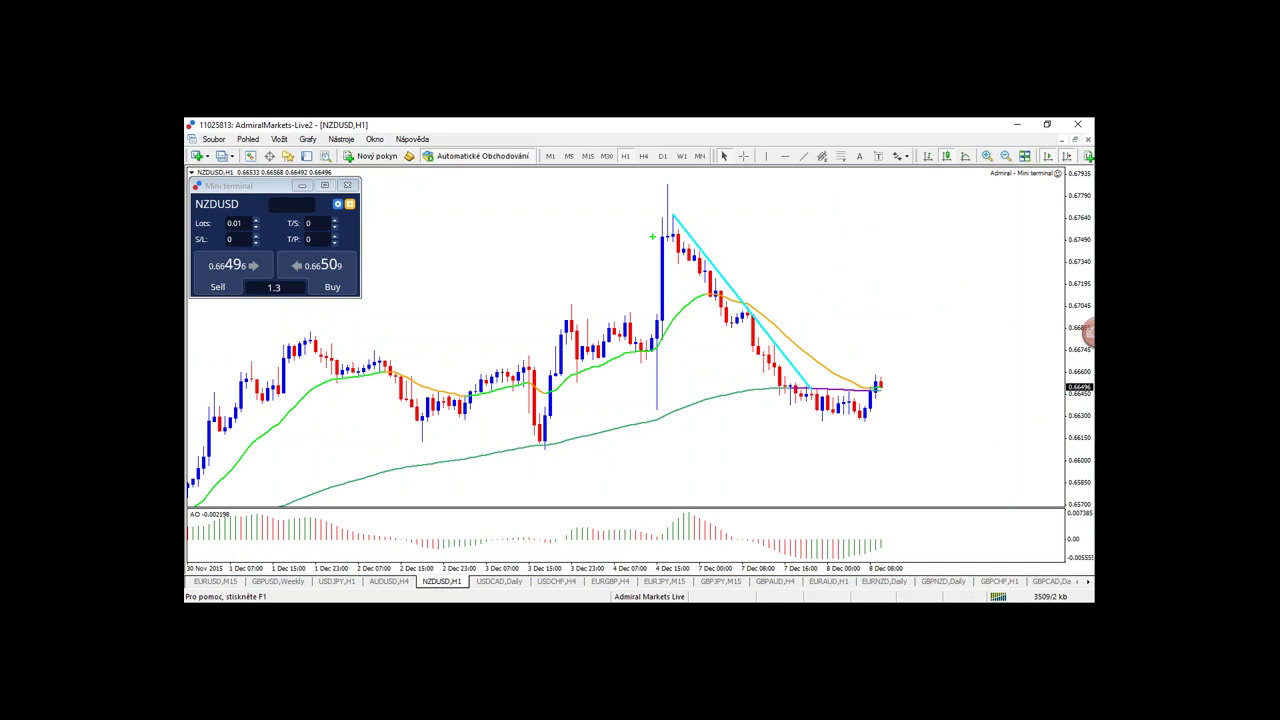
{"action": "mouse_move", "coordinate": [674, 256]}
{"action": "left_mouse_down"}
{"action": "mouse_move", "coordinate": [834, 420]}
{"action": "mouse_move", "coordinate": [870, 396]}
{"action": "mouse_move", "coordinate": [830, 426]}
{"action": "mouse_move", "coordinate": [712, 322]}
{"action": "mouse_move", "coordinate": [690, 276]}
{"action": "left_mouse_up"}
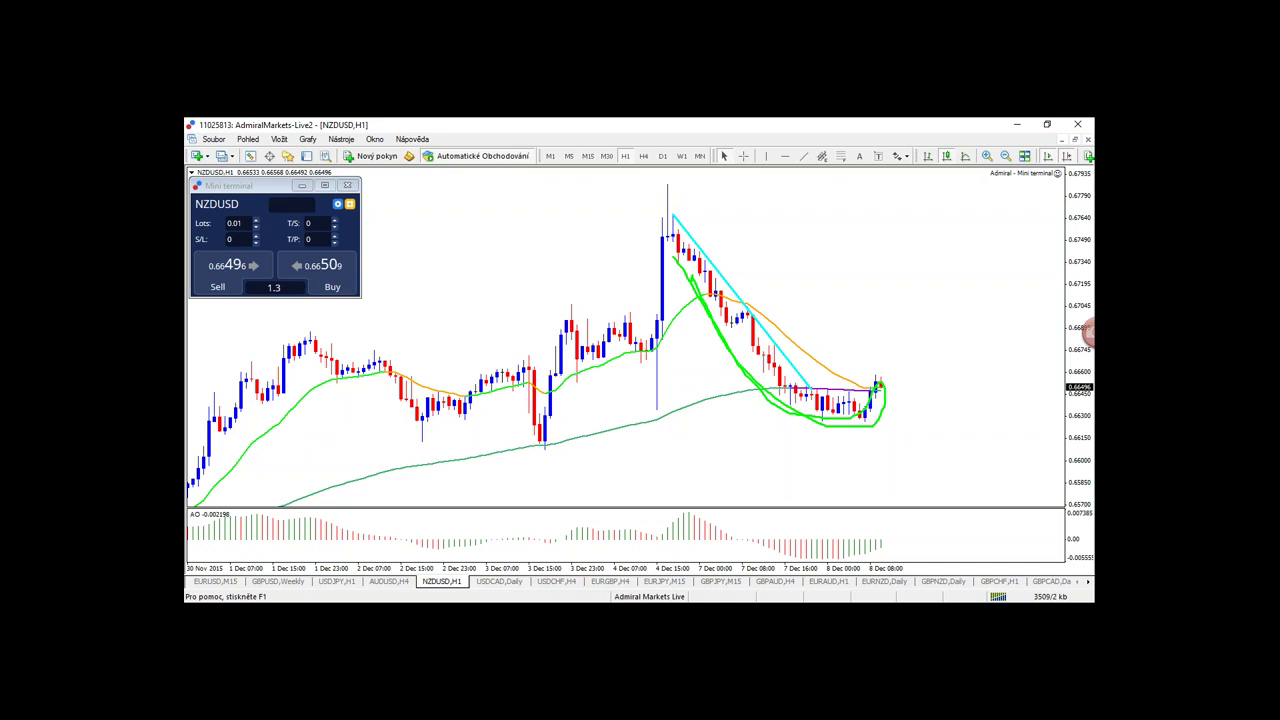
{"action": "key", "text": "Escape"}
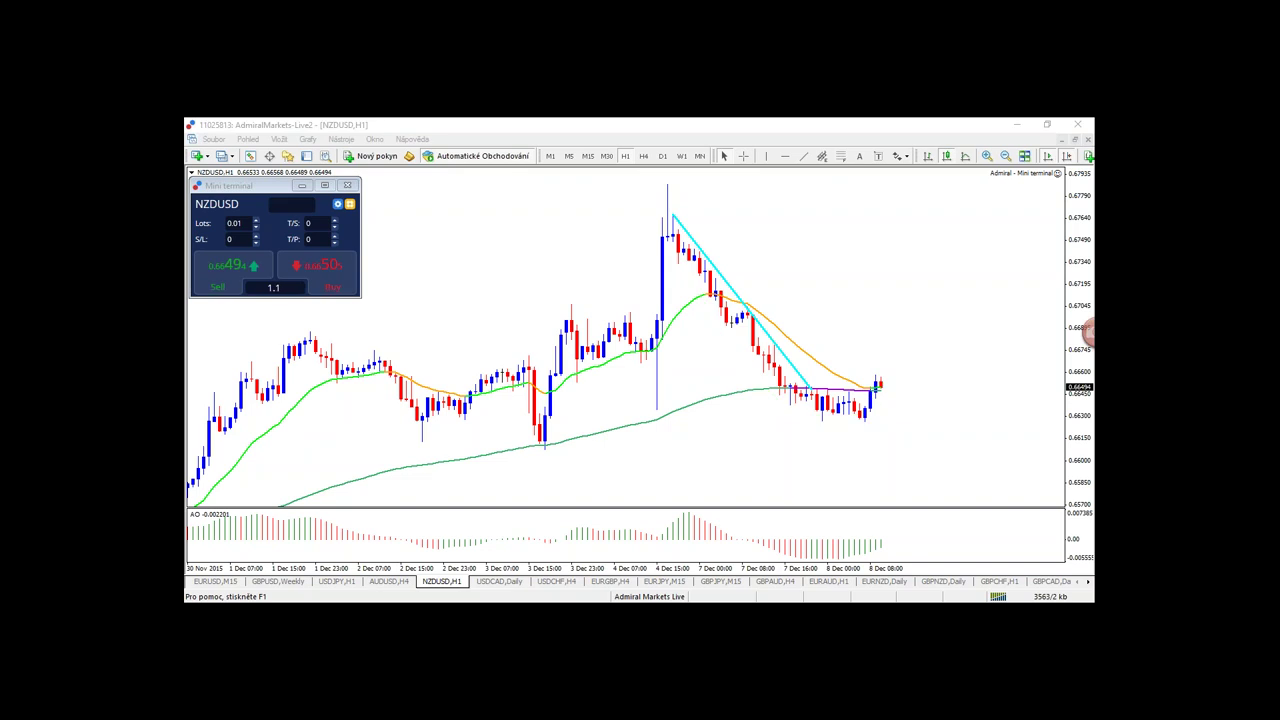
- Examine NZDUSD on the daily and weekly timeframes and return to H1
{"action": "left_click", "coordinate": [643, 156]}
{"action": "left_click", "coordinate": [662, 156]}
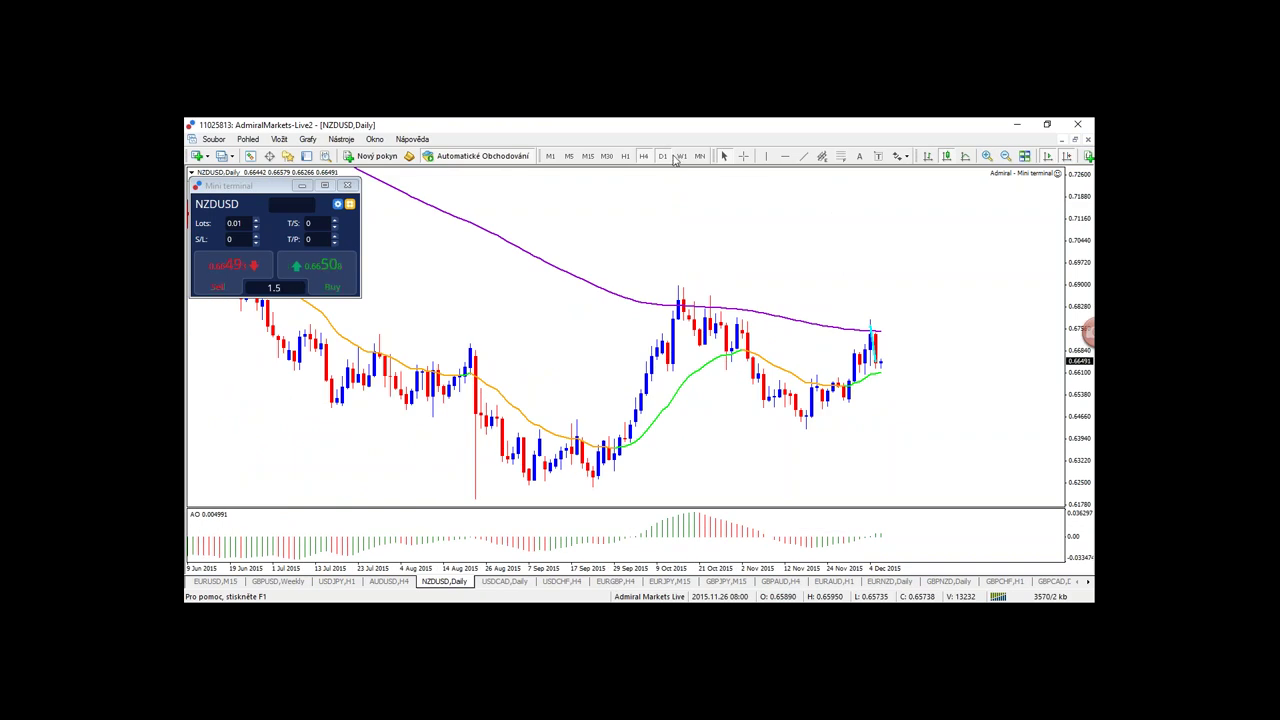
{"action": "left_click", "coordinate": [681, 156]}
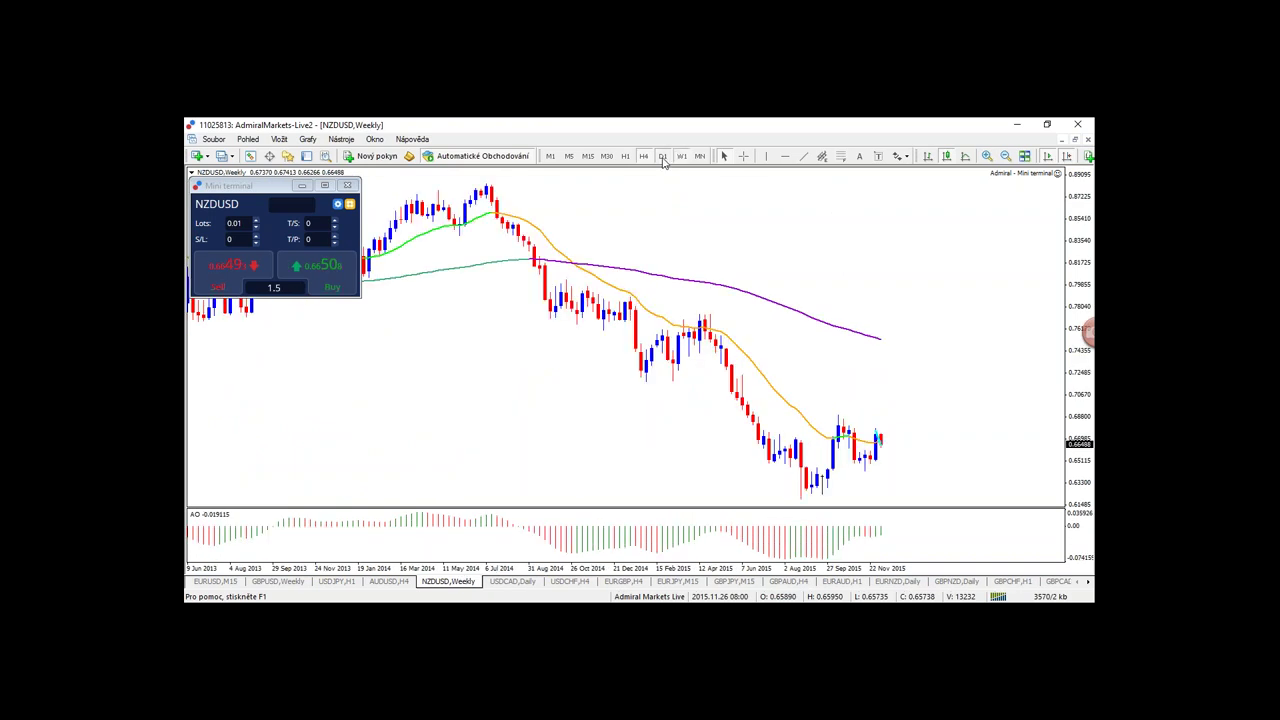
{"action": "left_click", "coordinate": [662, 156]}
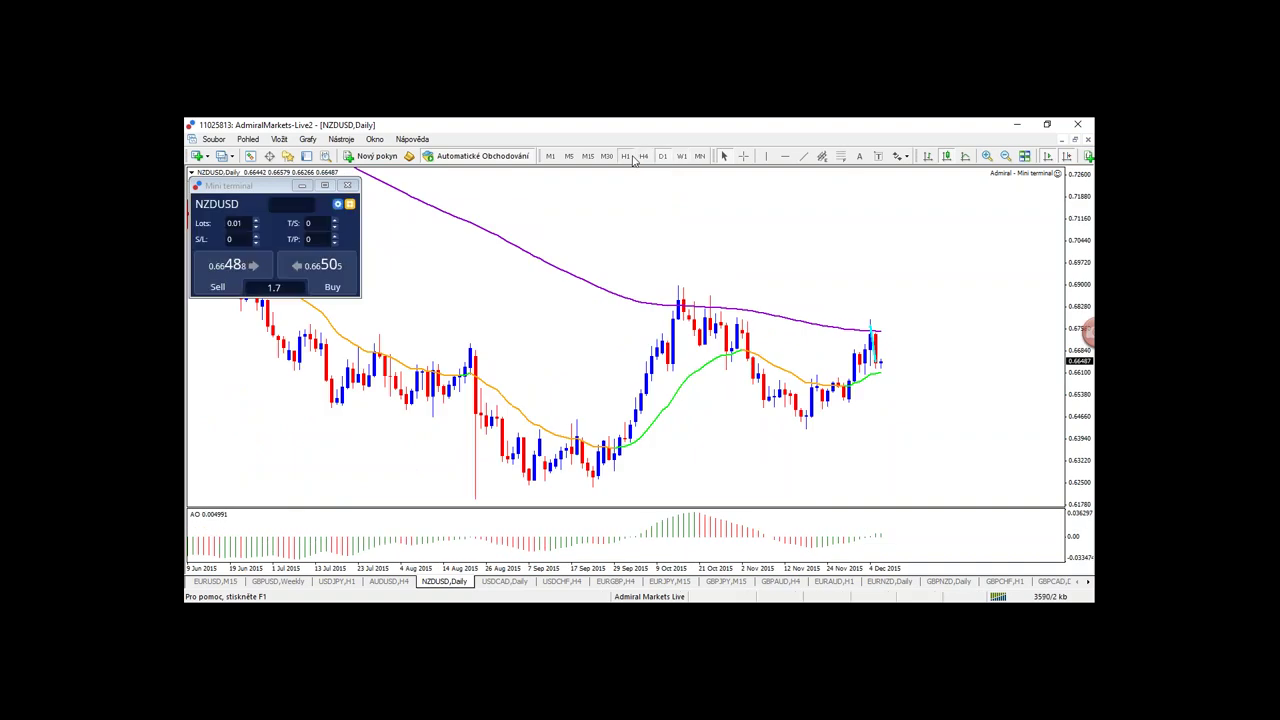
{"action": "left_click", "coordinate": [630, 157]}
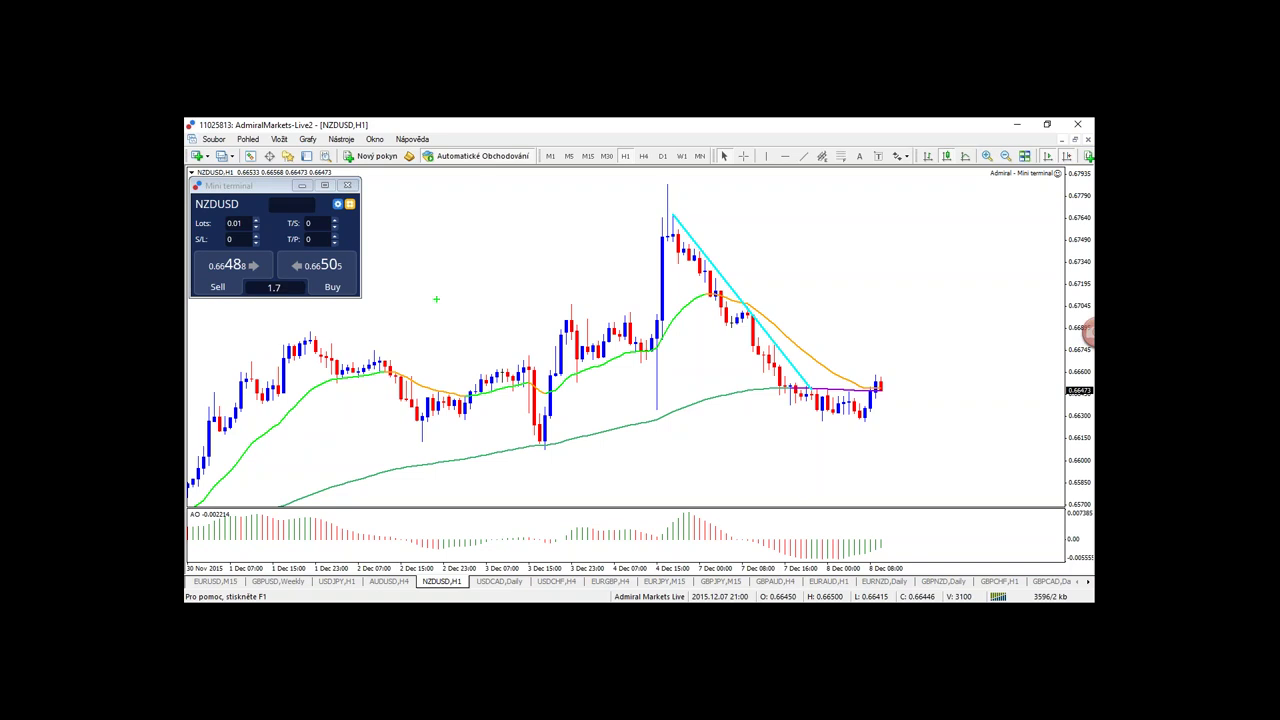
- On the daily chart, draw a descending trendline from the October high, mark the breakout and December candles in green, and clear the sketches
{"action": "left_click", "coordinate": [643, 156]}
{"action": "left_click", "coordinate": [662, 156]}
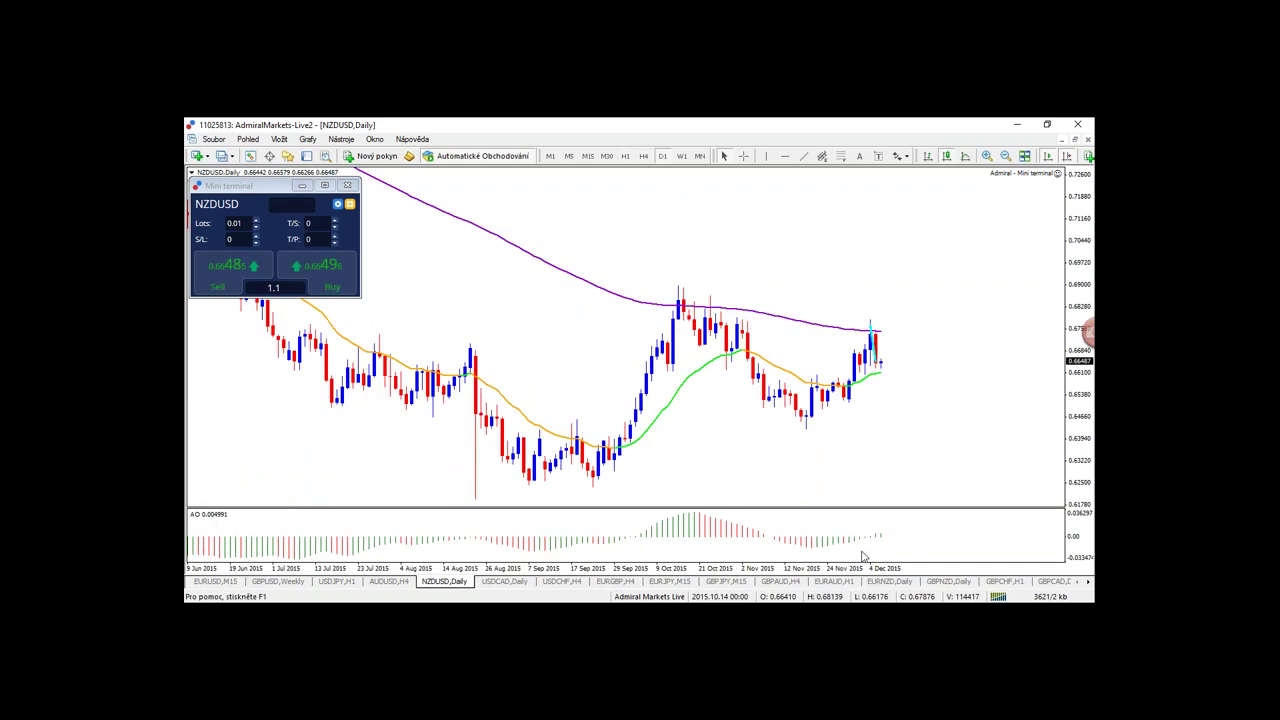
{"action": "left_click", "coordinate": [802, 156]}
{"action": "left_click_drag", "start_coordinate": [678, 285], "coordinate": [881, 402]}
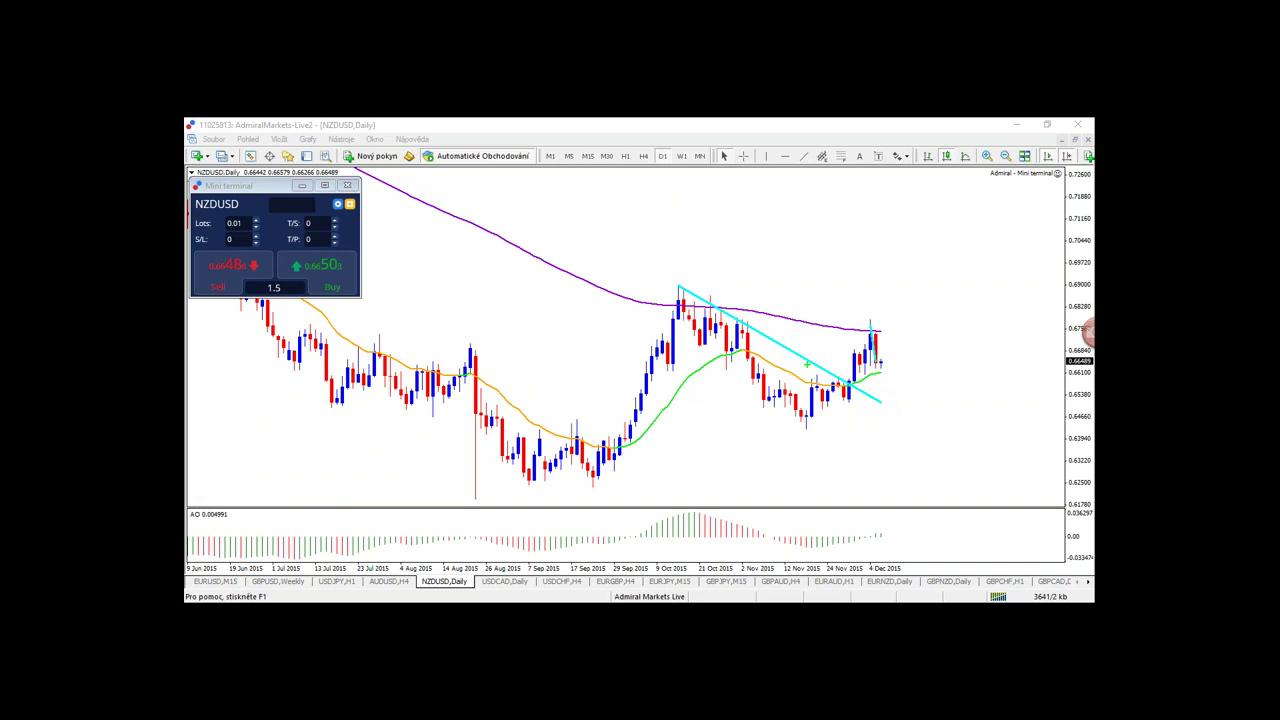
{"action": "mouse_move", "coordinate": [835, 368]}
{"action": "left_mouse_down"}
{"action": "mouse_move", "coordinate": [841, 338]}
{"action": "mouse_move", "coordinate": [857, 350]}
{"action": "mouse_move", "coordinate": [883, 326]}
{"action": "left_mouse_up"}
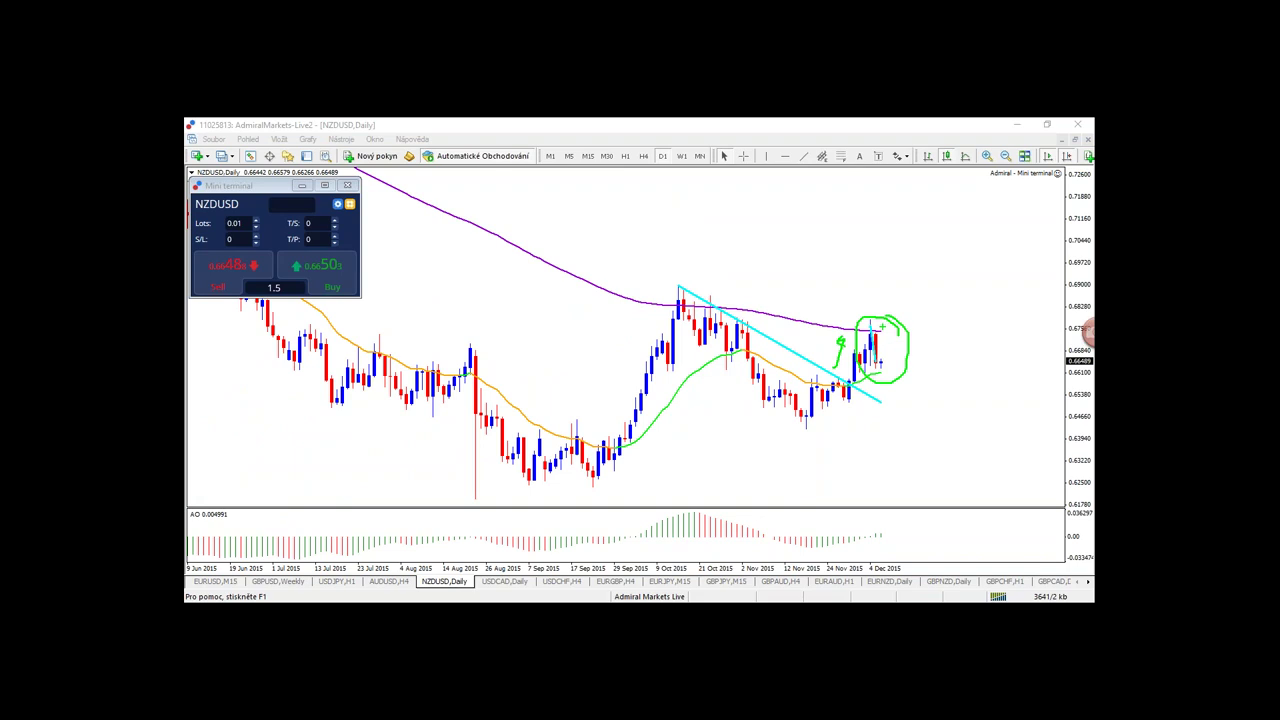
{"action": "key", "text": "Escape"}
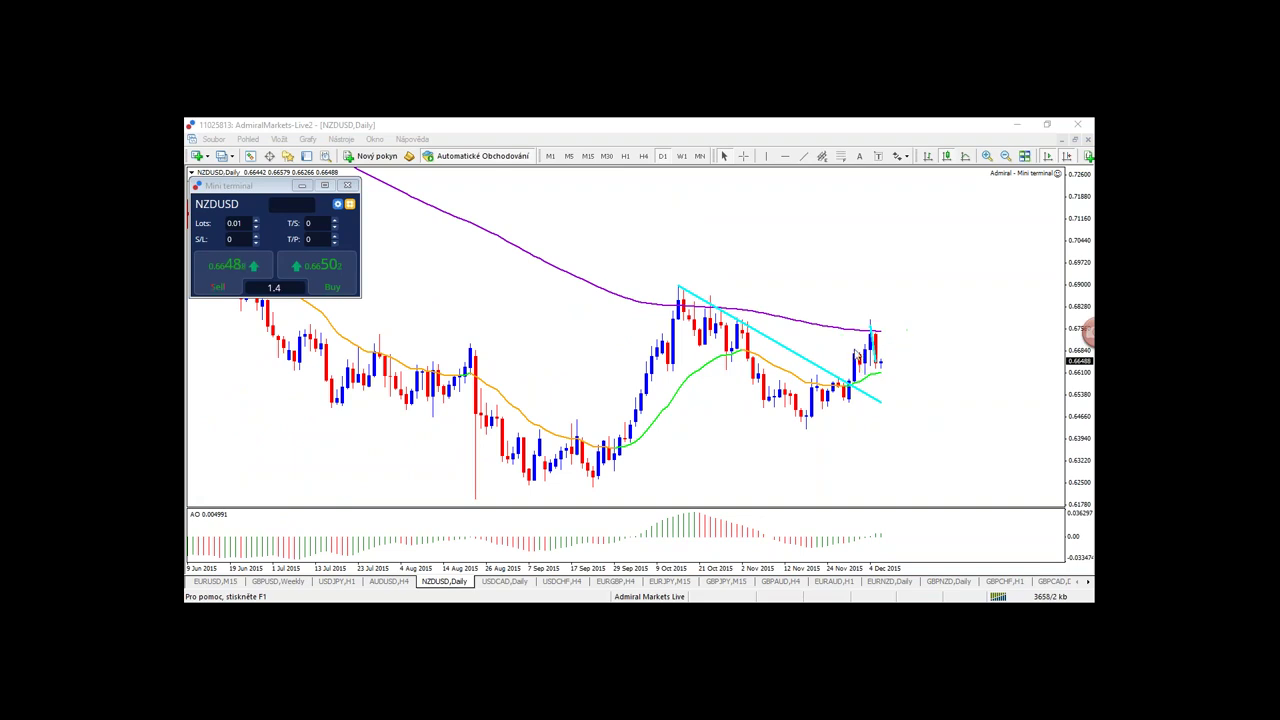
- Delete the short trendline on the December decline and switch NZDUSD to the H4 timeframe
{"action": "left_click", "coordinate": [872, 343]}
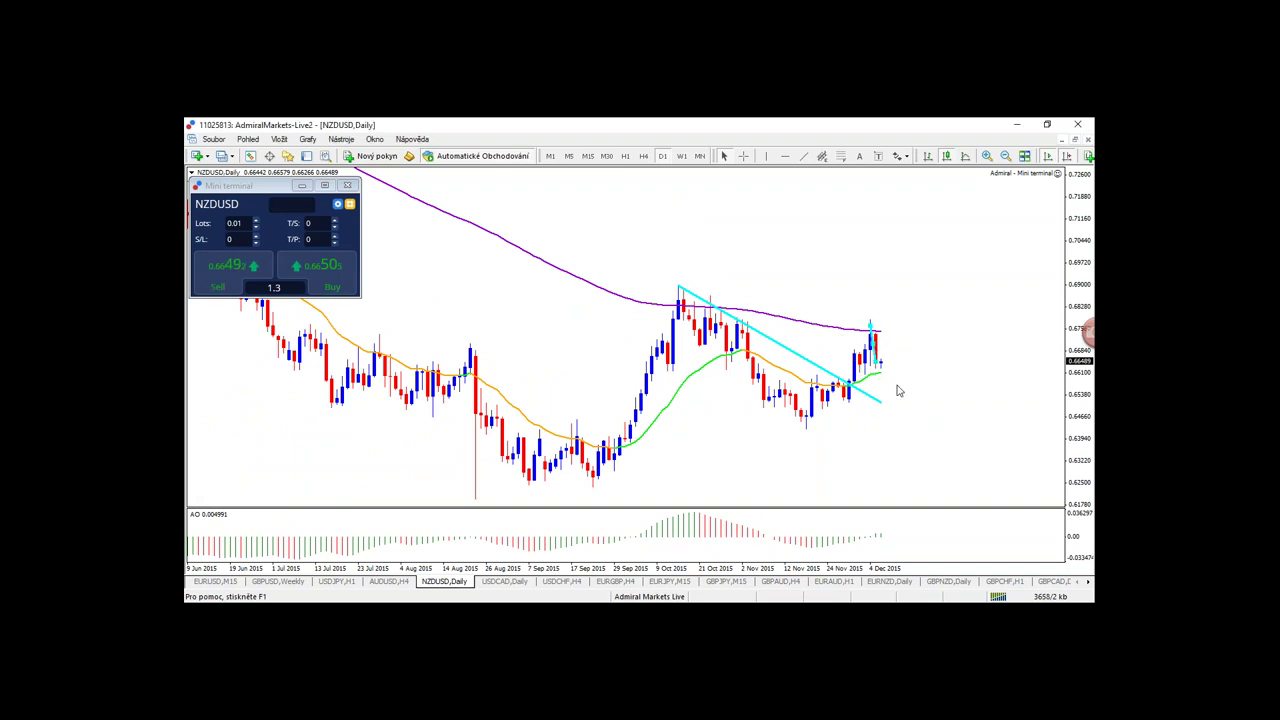
{"action": "mouse_move", "coordinate": [881, 378]}
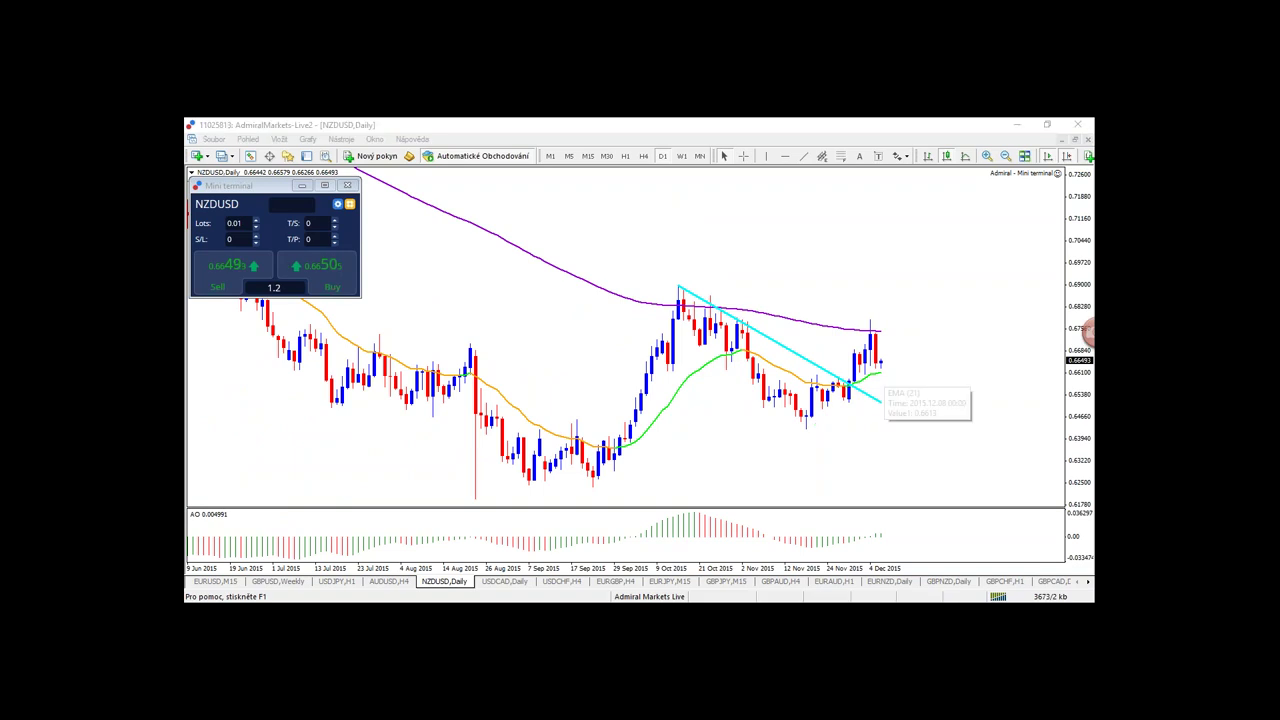
{"action": "left_click", "coordinate": [648, 157]}
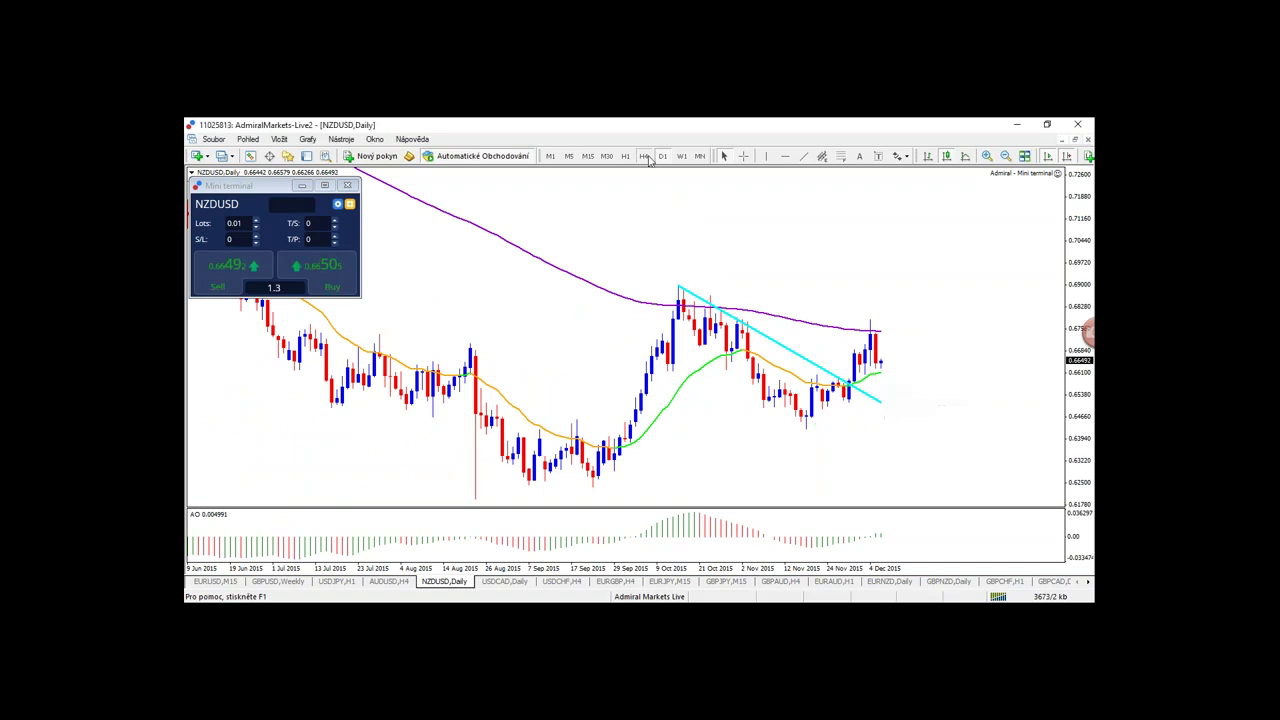
{"action": "left_click", "coordinate": [645, 157]}
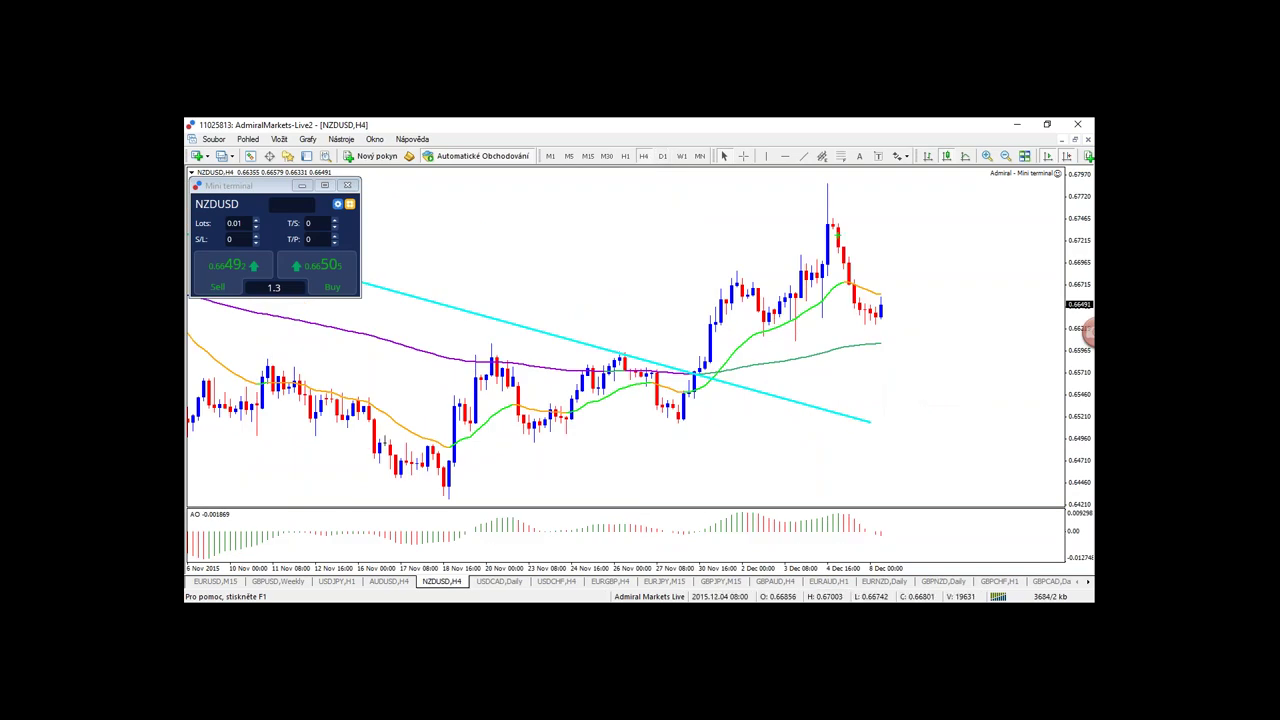
- Sketch a green drop, rebound and further fall, circle the end of the descending trendline, and clear the sketches
{"action": "mouse_move", "coordinate": [832, 232]}
{"action": "left_mouse_down"}
{"action": "mouse_move", "coordinate": [872, 344]}
{"action": "mouse_move", "coordinate": [917, 294]}
{"action": "mouse_move", "coordinate": [940, 405]}
{"action": "mouse_move", "coordinate": [965, 399]}
{"action": "left_mouse_up"}
{"action": "left_click_drag", "start_coordinate": [880, 404], "coordinate": [876, 402]}
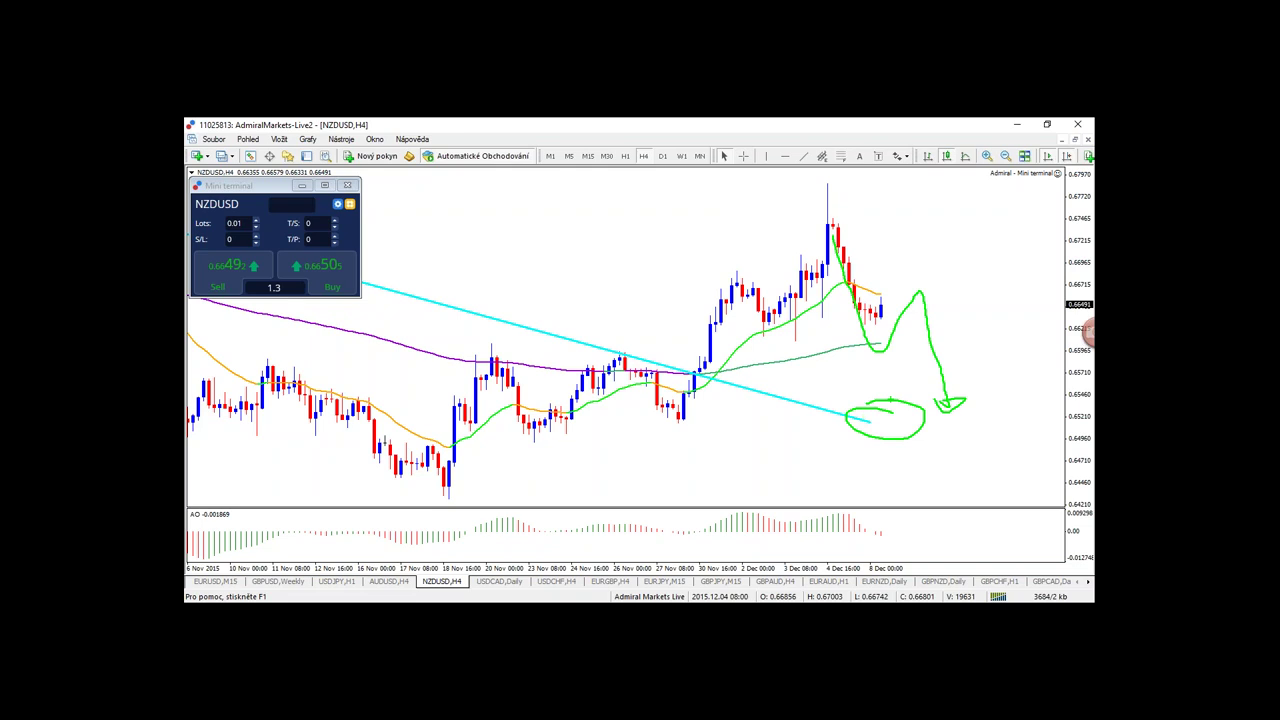
{"action": "key", "text": "Escape"}
- Draw a rising trendline on H4 from the 18 November low along the late-November low and past the current candle
{"action": "left_click", "coordinate": [804, 156]}
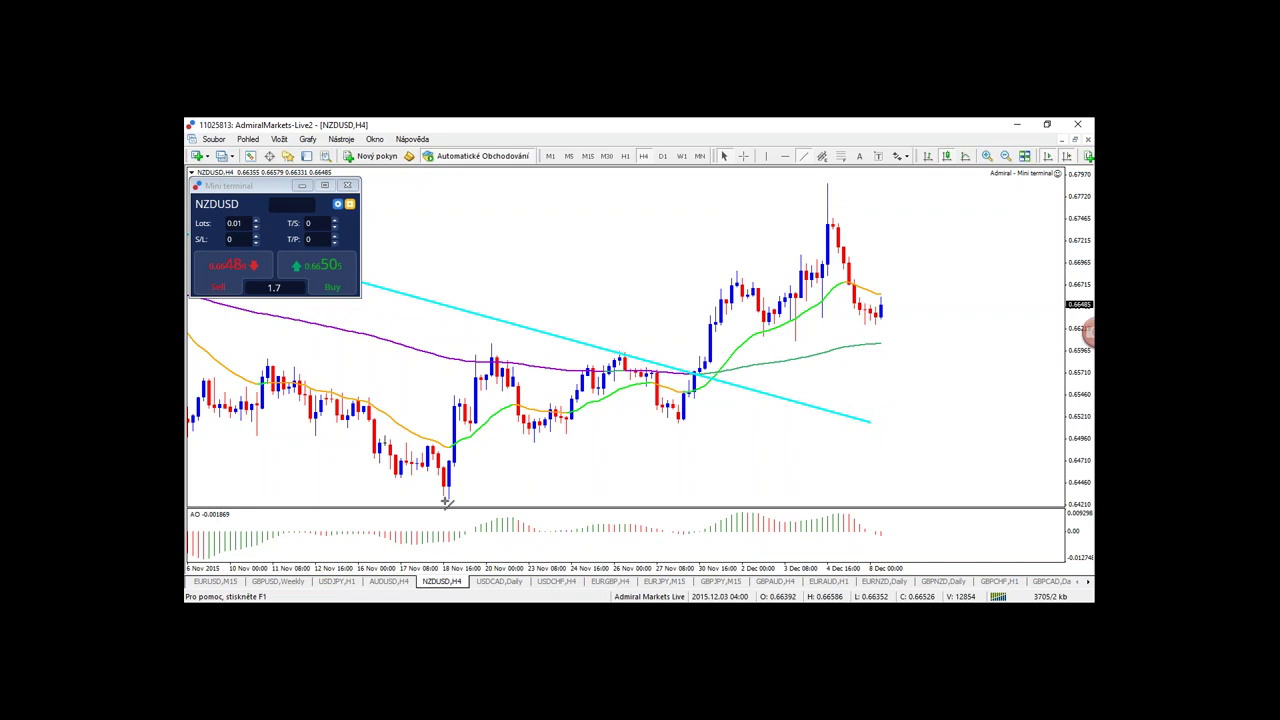
{"action": "left_click_drag", "start_coordinate": [446, 500], "coordinate": [928, 341]}
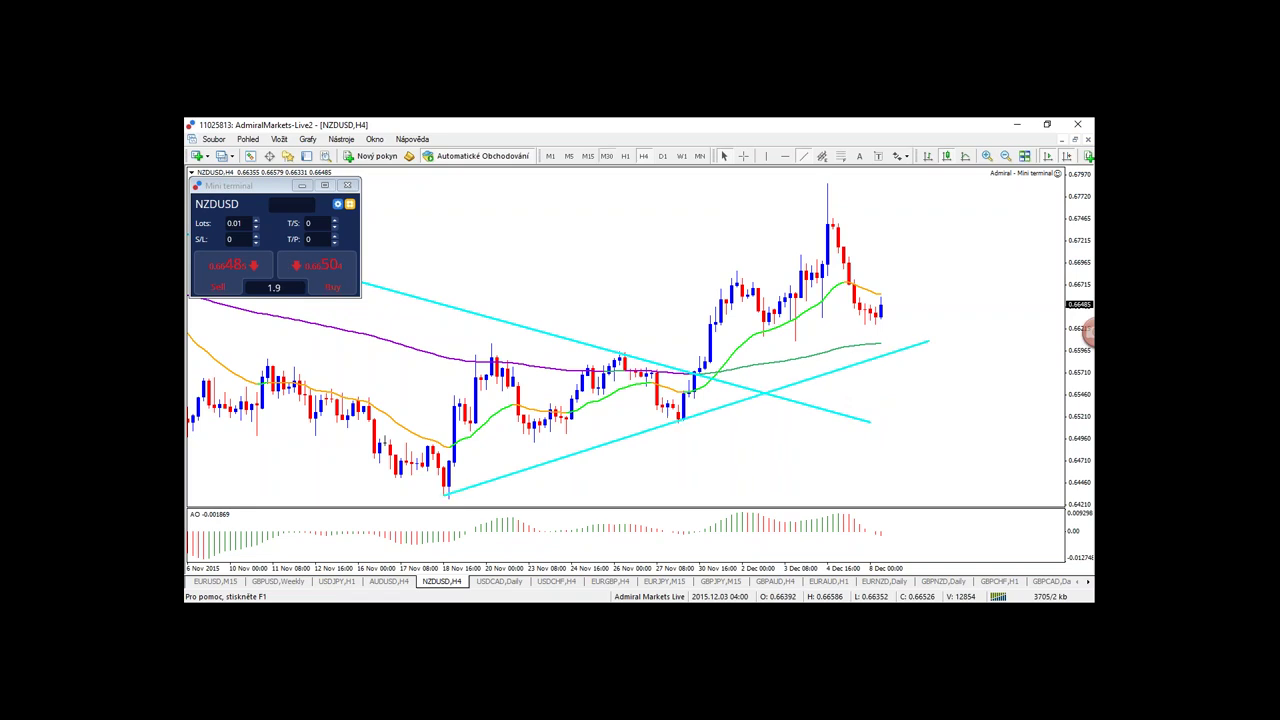
- On H1, draw a trendline along the December decline, mark the consolidation with a green circle and arrow, and remove these drawings
{"action": "left_click", "coordinate": [622, 156]}
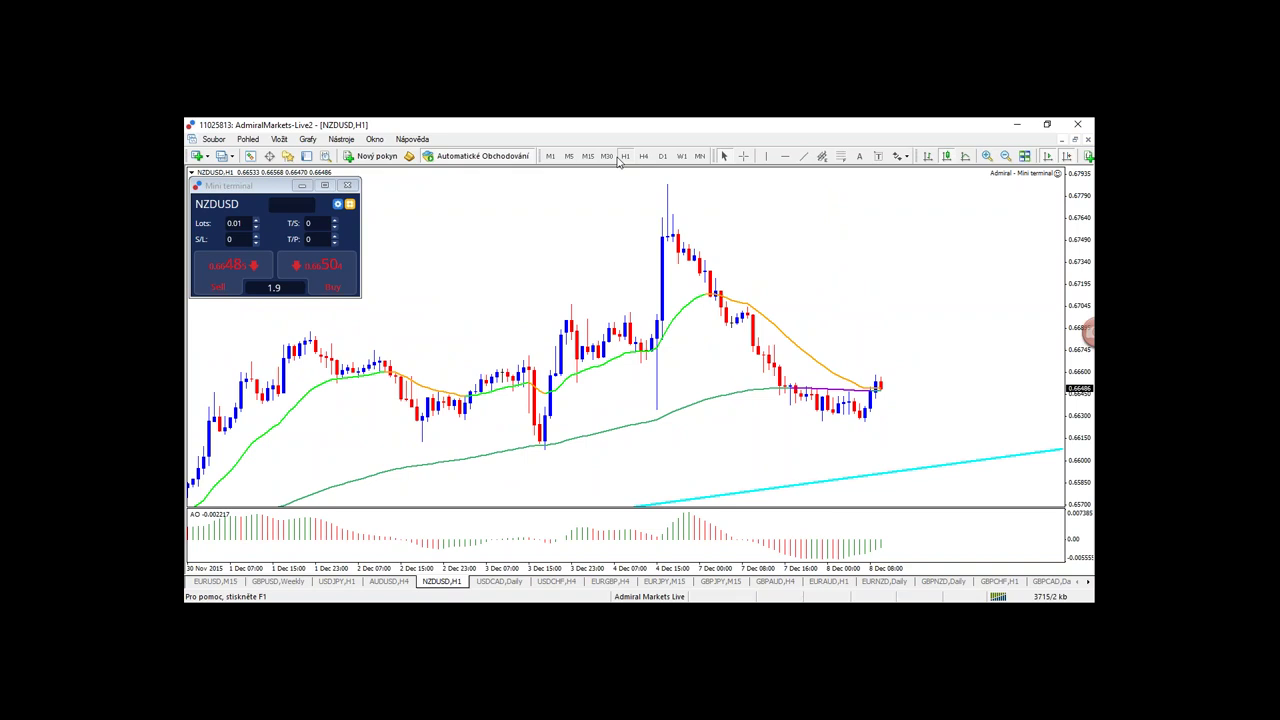
{"action": "mouse_move", "coordinate": [676, 212]}
{"action": "left_mouse_down"}
{"action": "mouse_move", "coordinate": [891, 436]}
{"action": "mouse_move", "coordinate": [833, 422]}
{"action": "mouse_move", "coordinate": [834, 436]}
{"action": "mouse_move", "coordinate": [874, 390]}
{"action": "left_mouse_up"}
{"action": "left_click_drag", "start_coordinate": [870, 236], "coordinate": [862, 326]}
{"action": "mouse_move", "coordinate": [831, 318]}
{"action": "left_mouse_down"}
{"action": "mouse_move", "coordinate": [882, 326]}
{"action": "mouse_move", "coordinate": [818, 325]}
{"action": "left_mouse_up"}
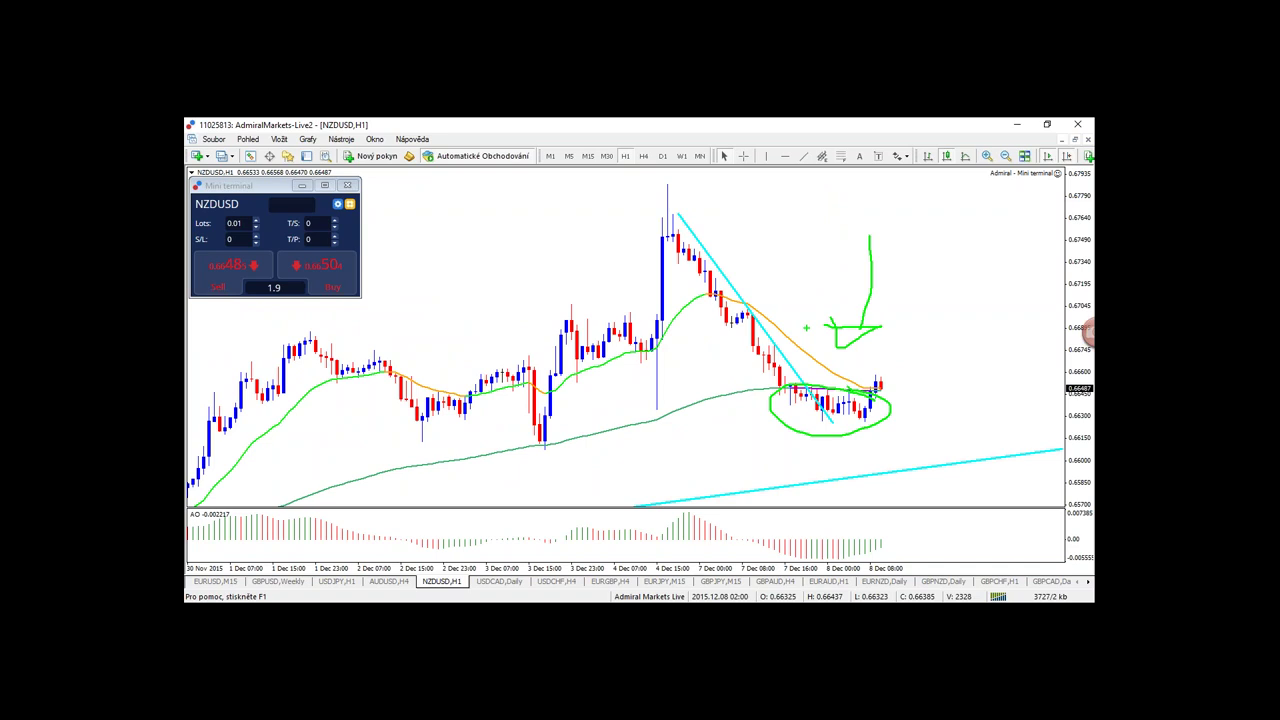
{"action": "key", "text": "Escape"}
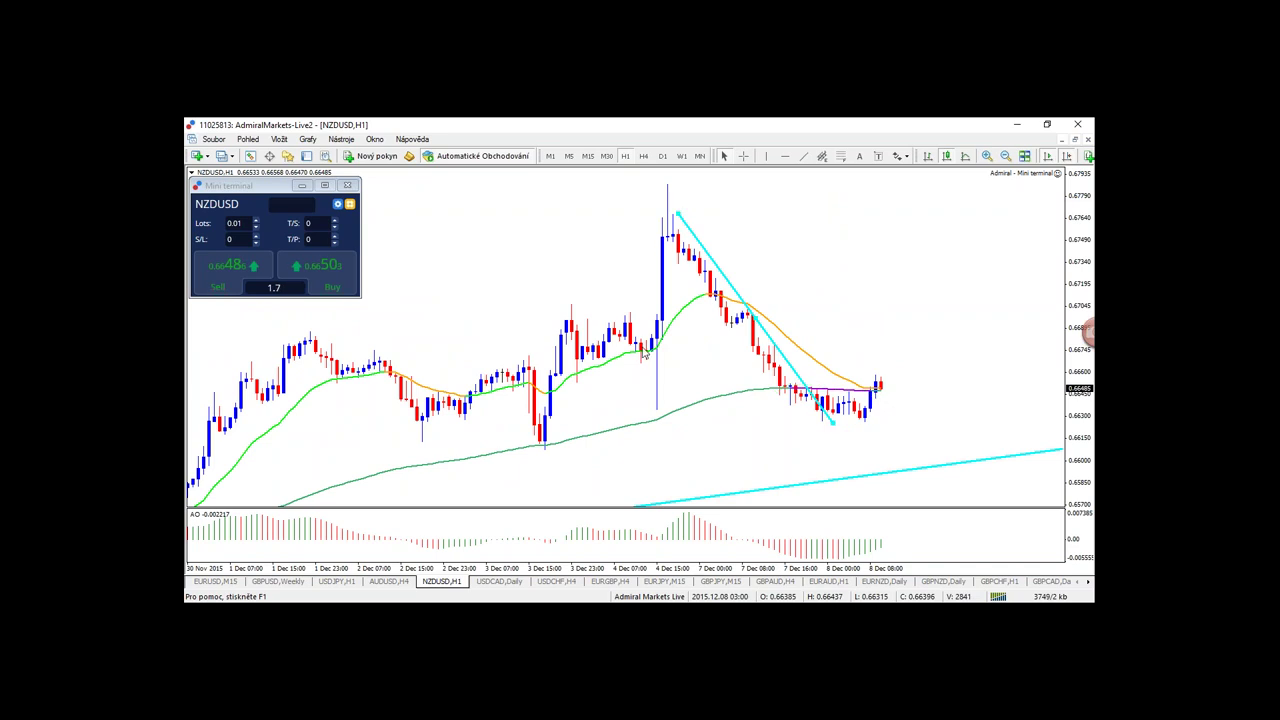
{"action": "right_click", "coordinate": [722, 272]}
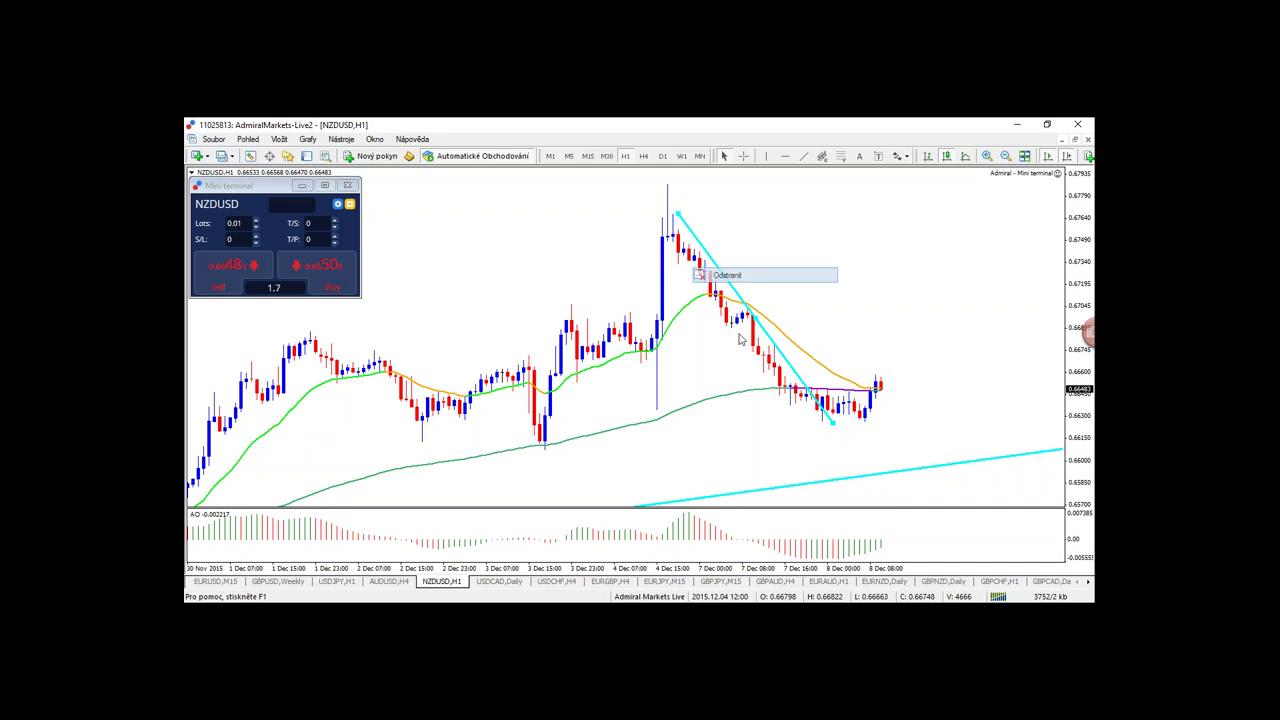
{"action": "left_click", "coordinate": [727, 275]}
- Sketch a green rebound and drop to the rising trendline on H1, clear it, and mark the H4 support near 0.6620 in green
{"action": "mouse_move", "coordinate": [679, 247]}
{"action": "left_mouse_down"}
{"action": "mouse_move", "coordinate": [712, 297]}
{"action": "mouse_move", "coordinate": [876, 360]}
{"action": "mouse_move", "coordinate": [938, 470]}
{"action": "mouse_move", "coordinate": [952, 452]}
{"action": "left_mouse_up"}
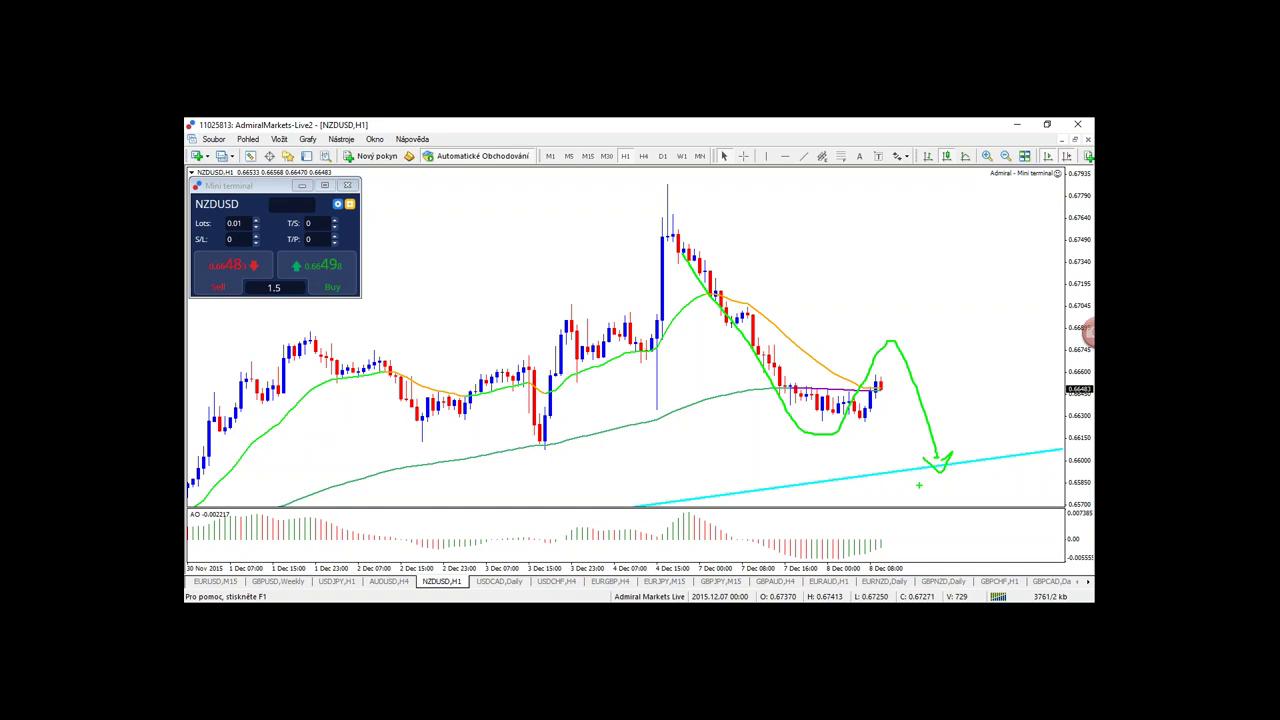
{"action": "key", "text": "Escape"}
{"action": "left_click", "coordinate": [643, 157]}
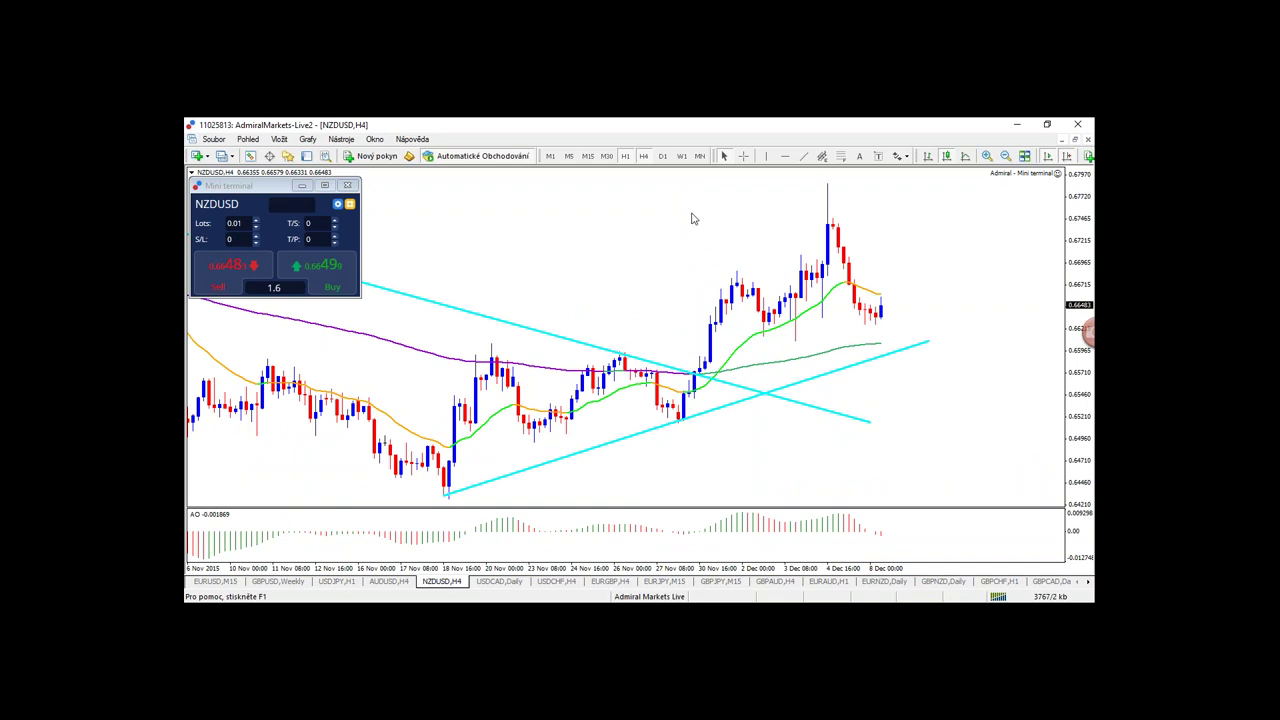
{"action": "mouse_move", "coordinate": [746, 332]}
{"action": "left_mouse_down"}
{"action": "mouse_move", "coordinate": [930, 334]}
{"action": "mouse_move", "coordinate": [722, 325]}
{"action": "mouse_move", "coordinate": [898, 325]}
{"action": "left_mouse_up"}
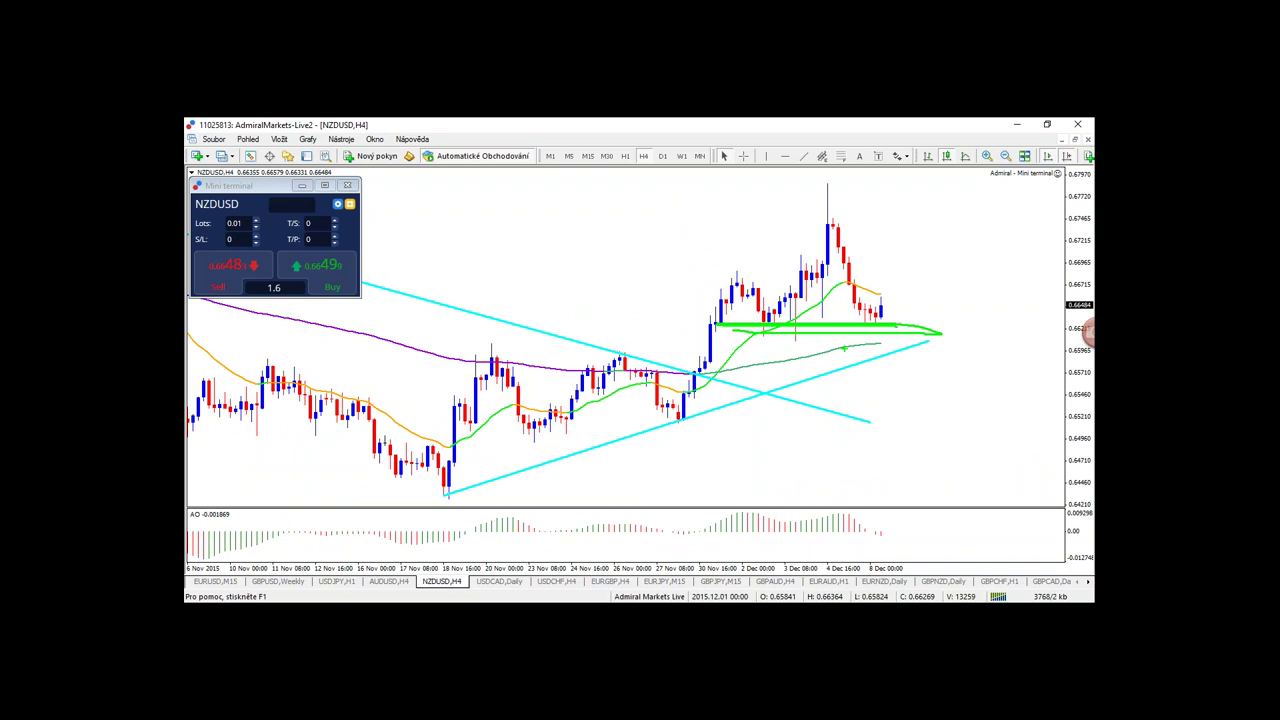
- On the enlarged weekly chart, draw an orange Fibonacci retracement from the low to the high of the 29 November candle
{"action": "left_click", "coordinate": [662, 156]}
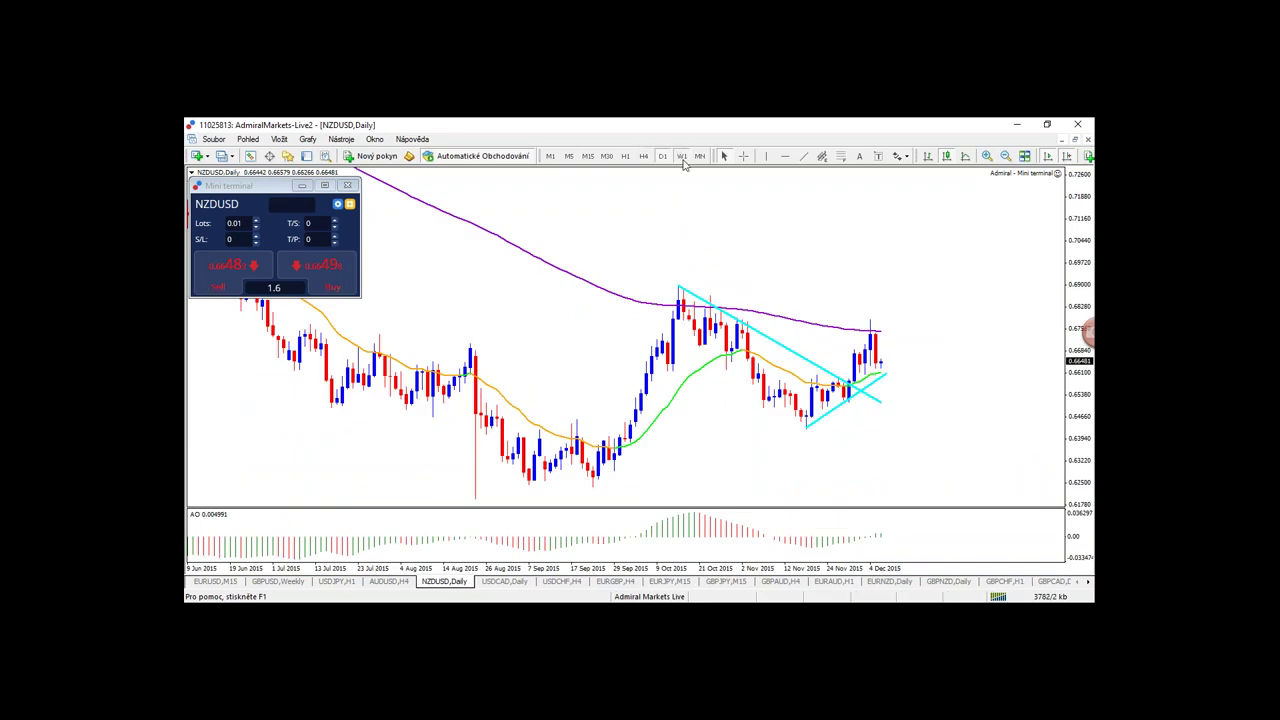
{"action": "left_click", "coordinate": [681, 156]}
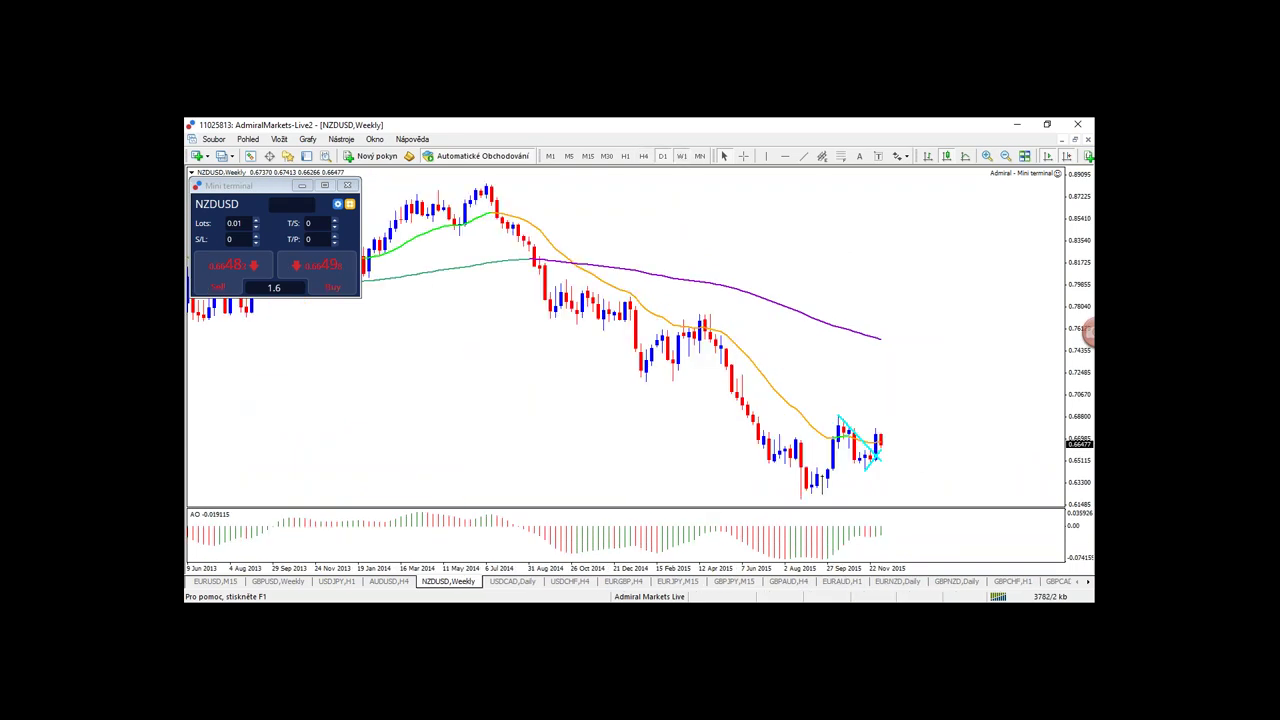
{"action": "key", "text": "plus"}
{"action": "key", "text": "plus"}
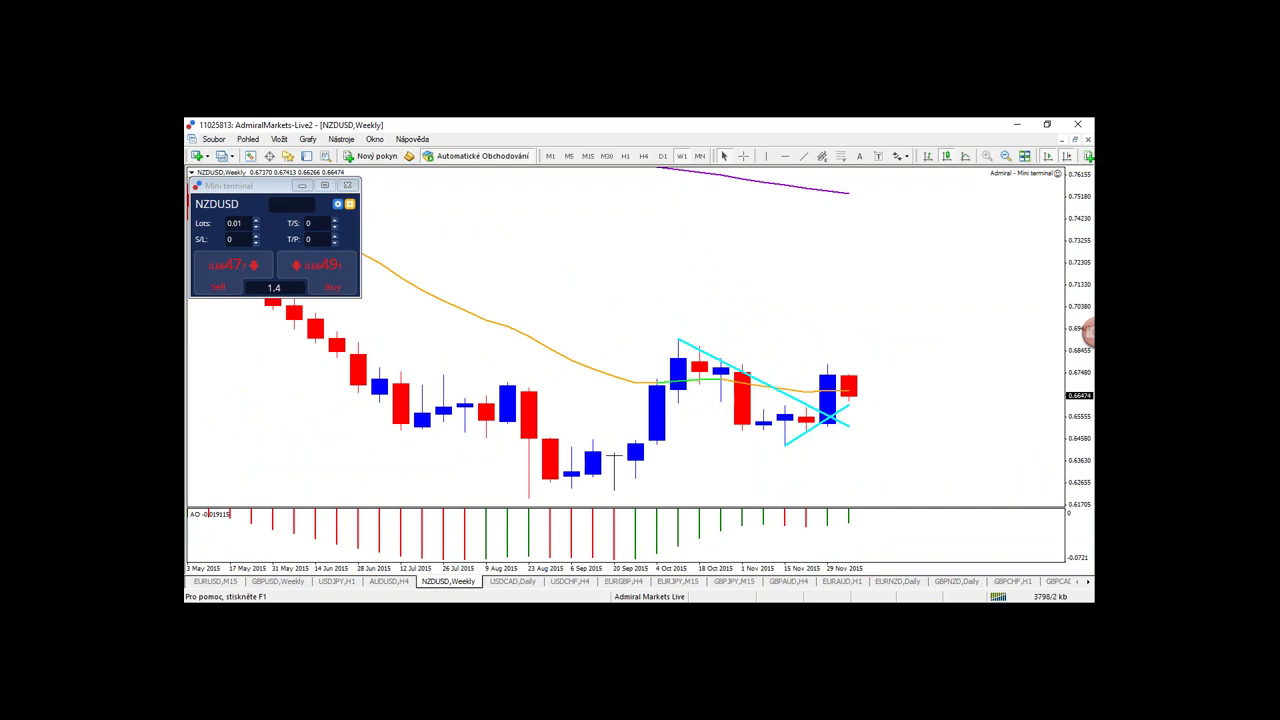
{"action": "left_click_drag", "start_coordinate": [827, 426], "coordinate": [849, 365]}
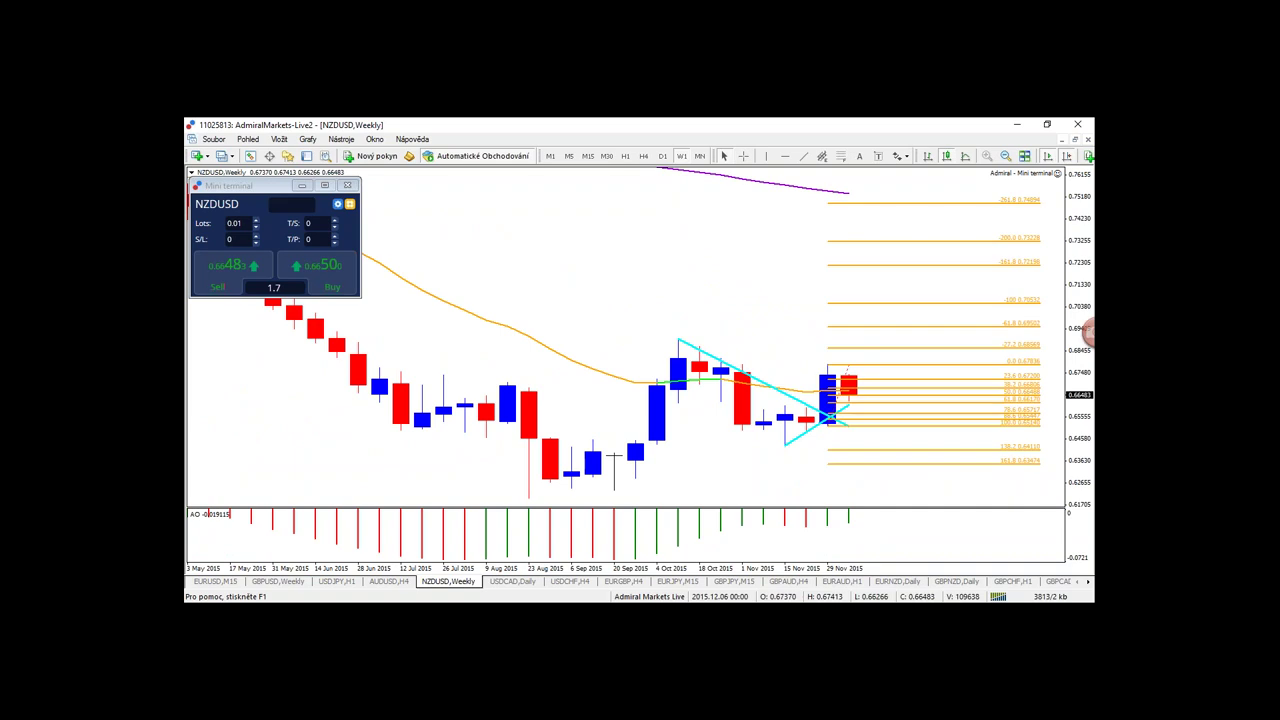
- On the NZDUSD H4 chart, circle the Fibonacci zone between 61.8 and 88.6 in green, and clear the marking
{"action": "left_click", "coordinate": [662, 157]}
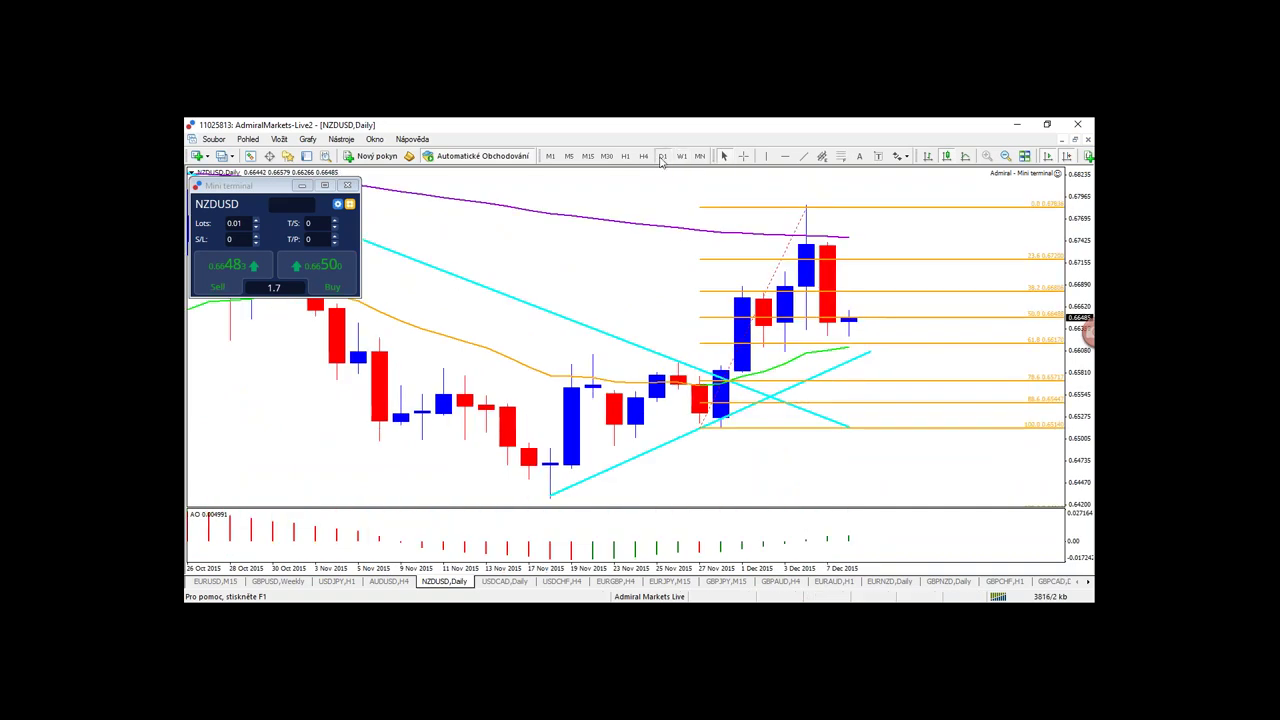
{"action": "left_click", "coordinate": [643, 157]}
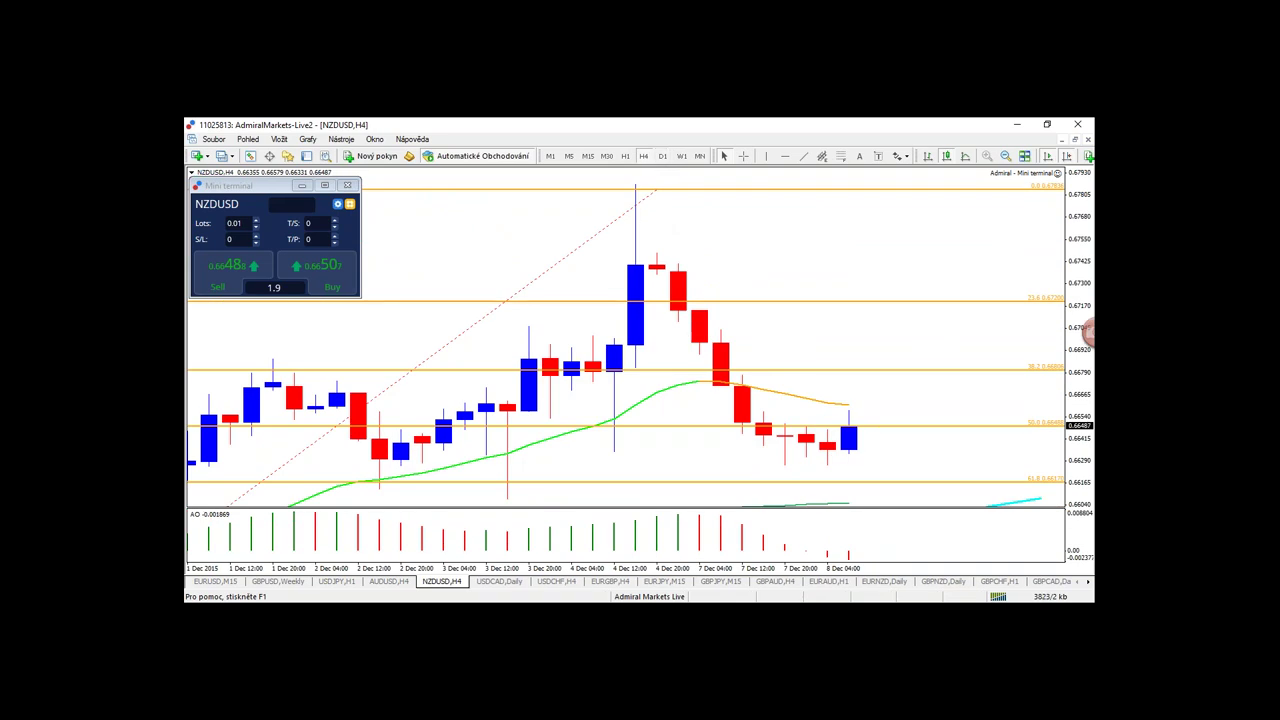
{"action": "key", "text": "minus"}
{"action": "key", "text": "minus"}
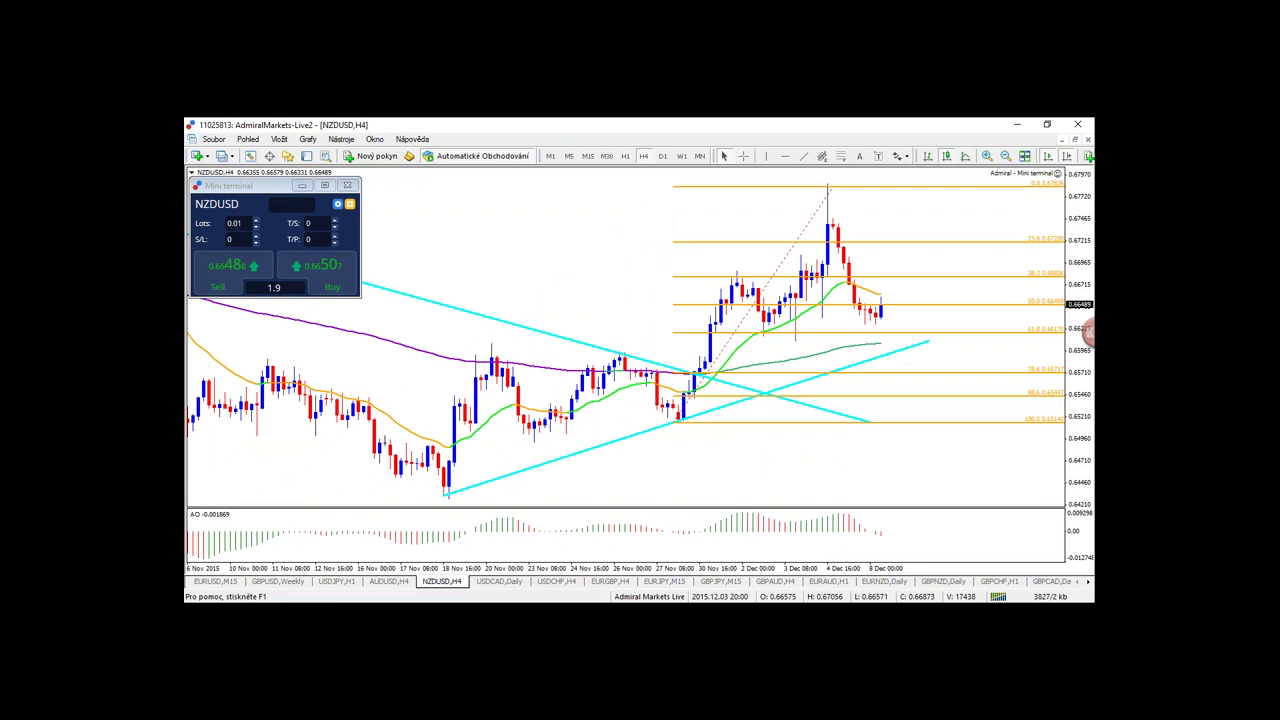
{"action": "mouse_move", "coordinate": [1022, 398]}
{"action": "left_mouse_down"}
{"action": "mouse_move", "coordinate": [1070, 398]}
{"action": "mouse_move", "coordinate": [1070, 315]}
{"action": "mouse_move", "coordinate": [1019, 391]}
{"action": "mouse_move", "coordinate": [1050, 401]}
{"action": "left_mouse_up"}
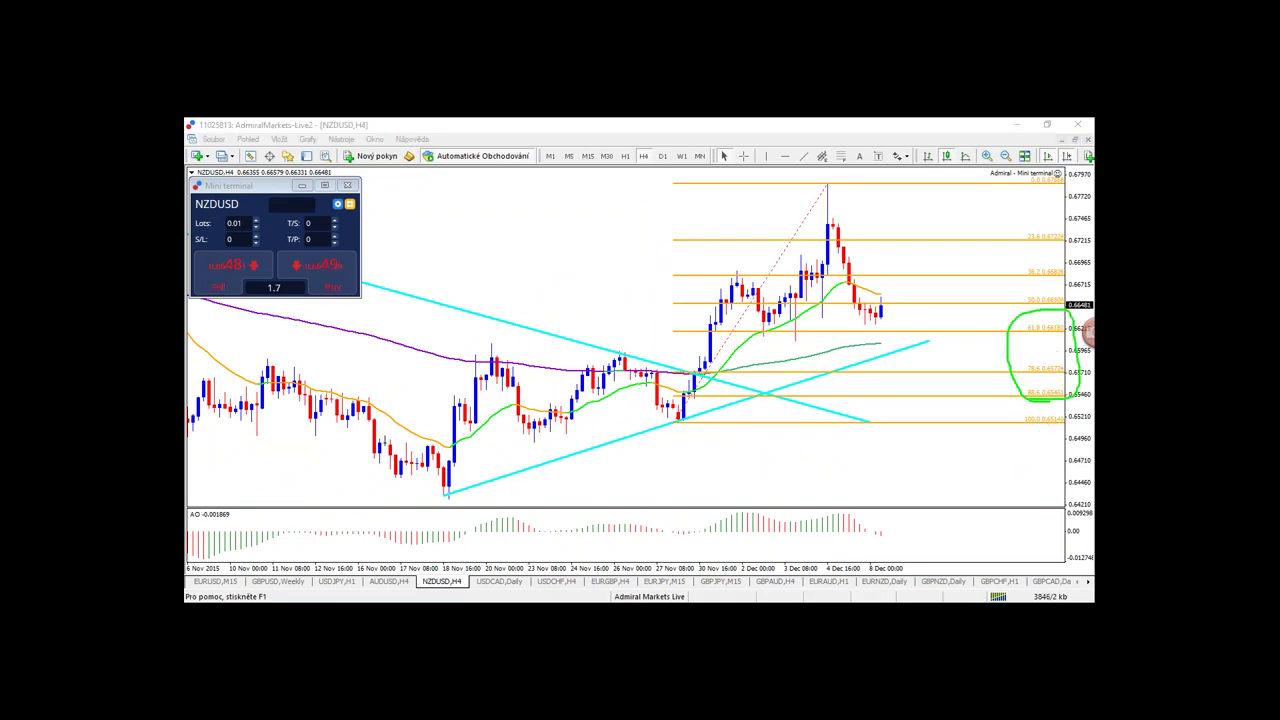
{"action": "key", "text": "Escape"}
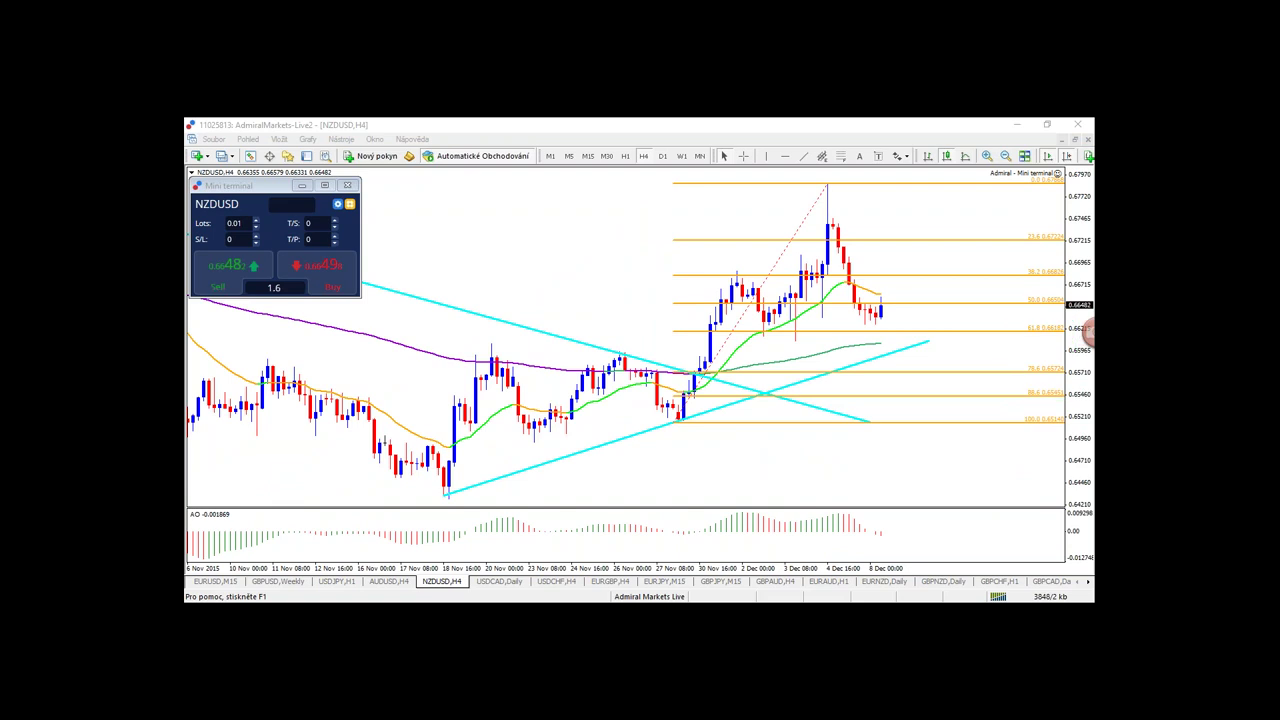
- On the USDCAD daily chart, delete the vertical line in early September 2015
{"action": "left_click", "coordinate": [500, 586]}
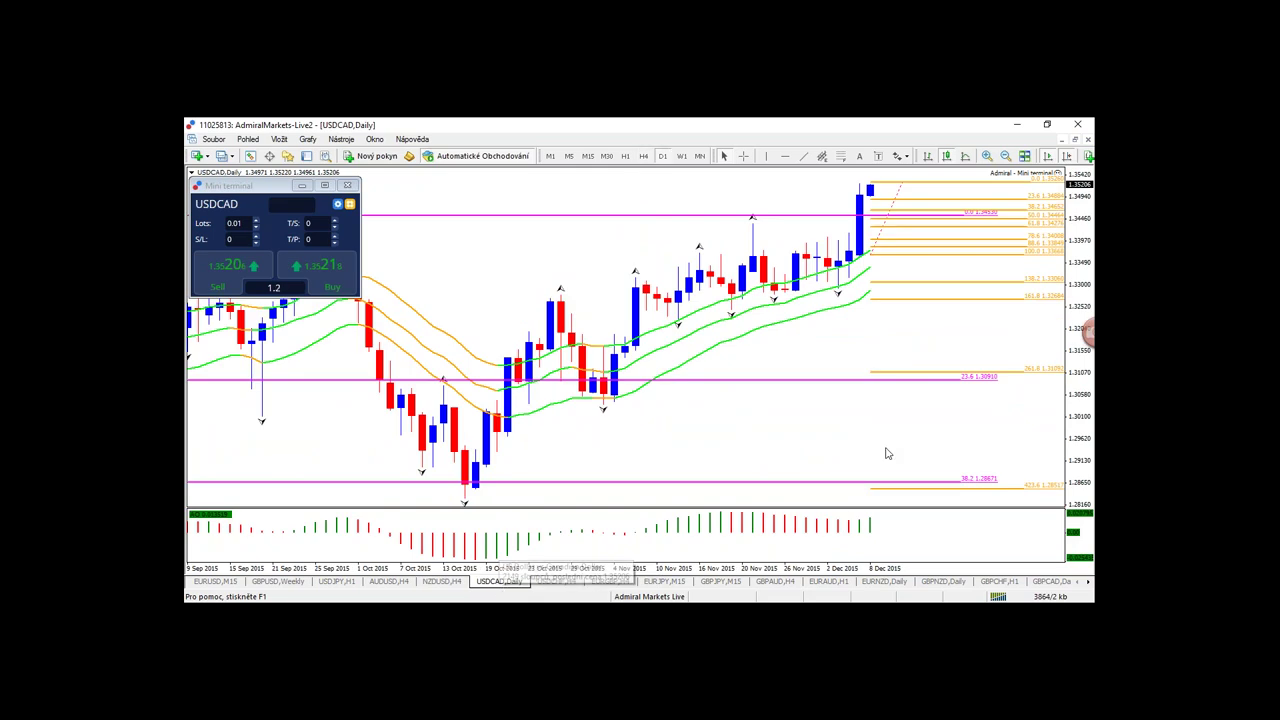
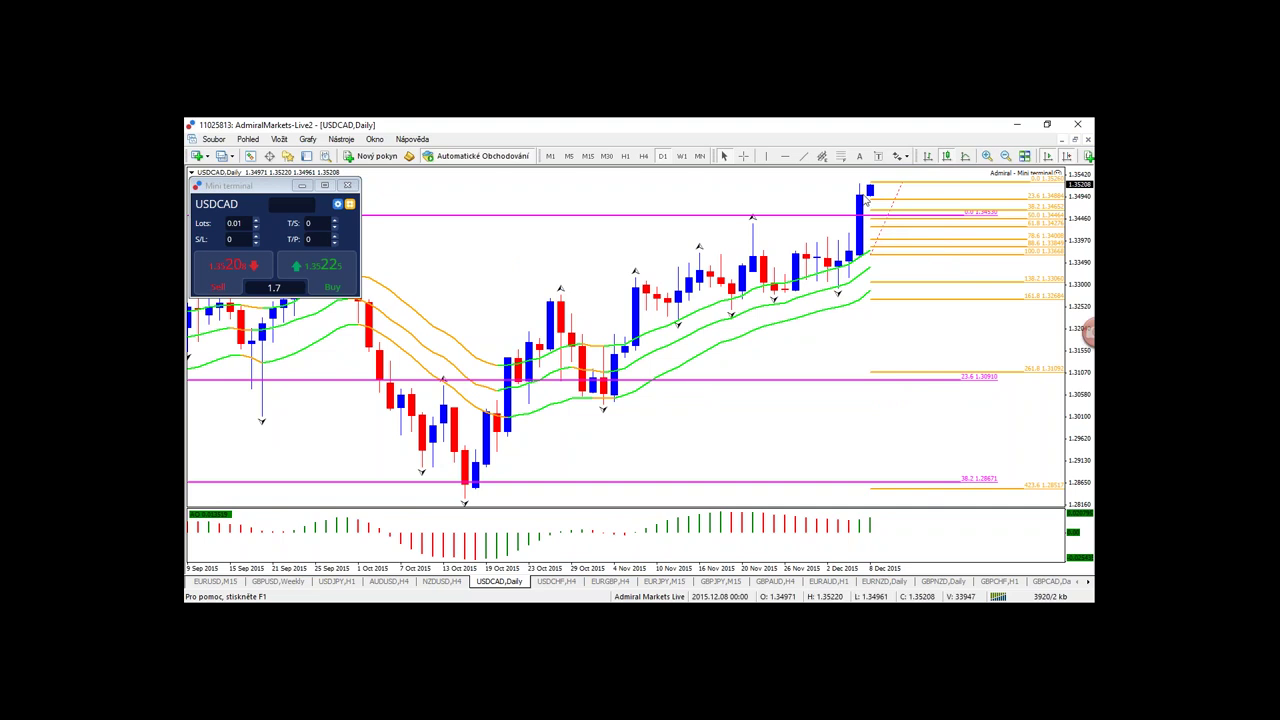
{"action": "key", "text": "minus"}
{"action": "key", "text": "minus"}
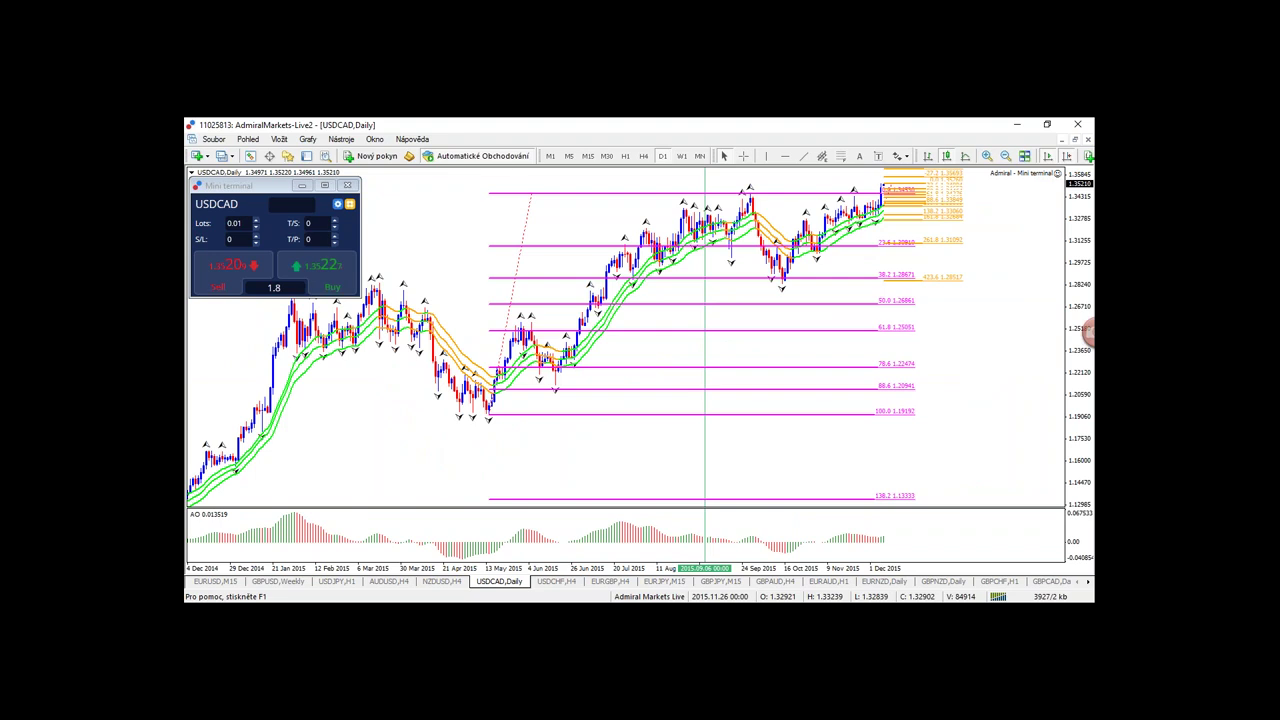
{"action": "key", "text": "plus"}
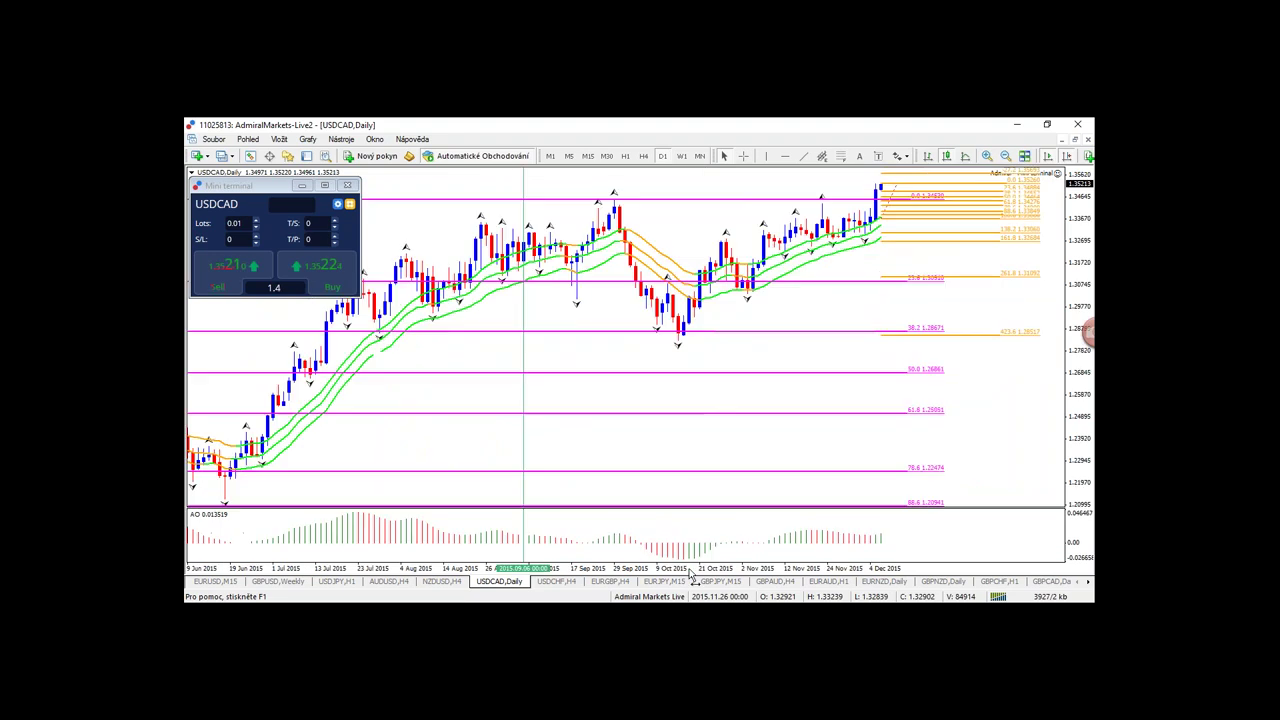
{"action": "right_click", "coordinate": [524, 184]}
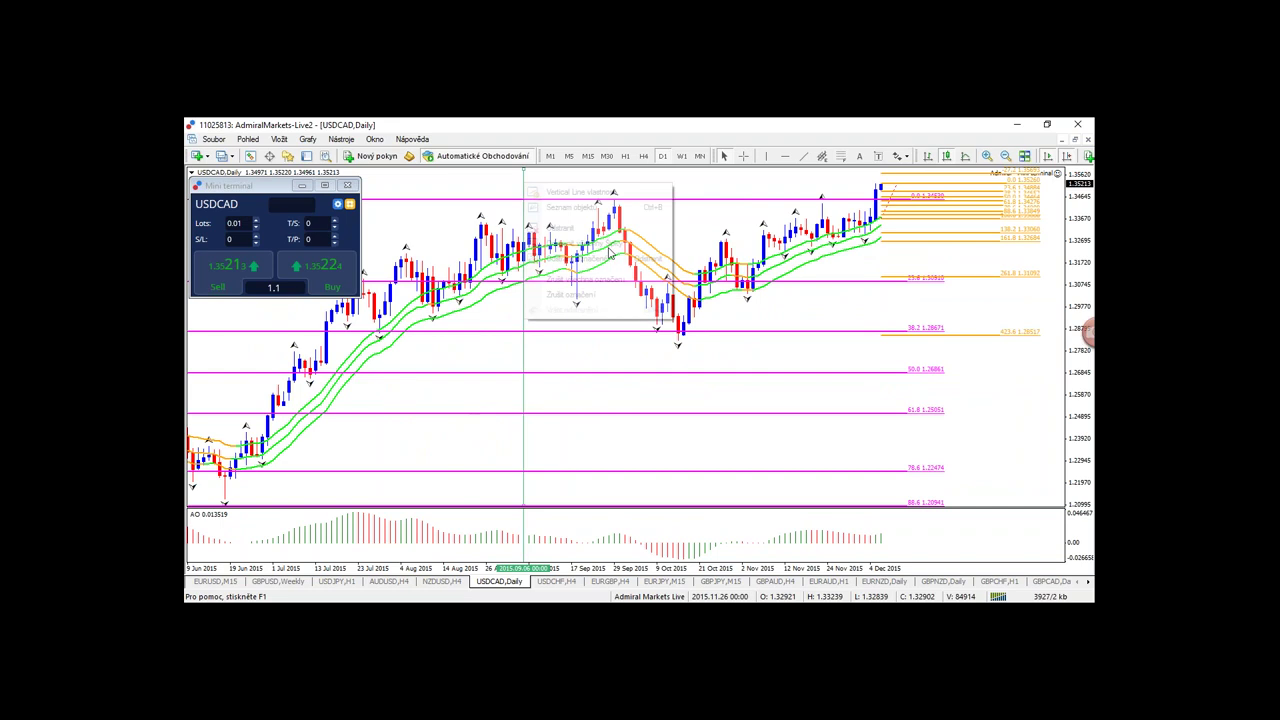
{"action": "left_click", "coordinate": [609, 253]}
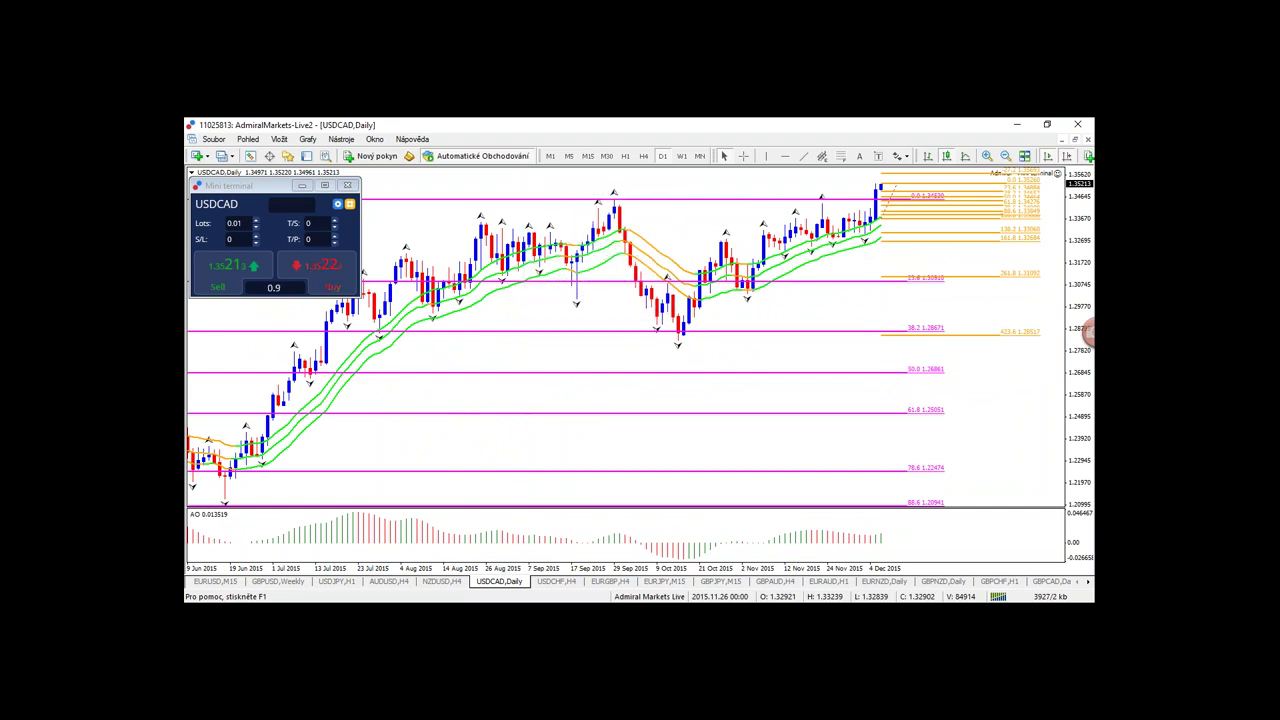
{"action": "key", "text": "plus"}
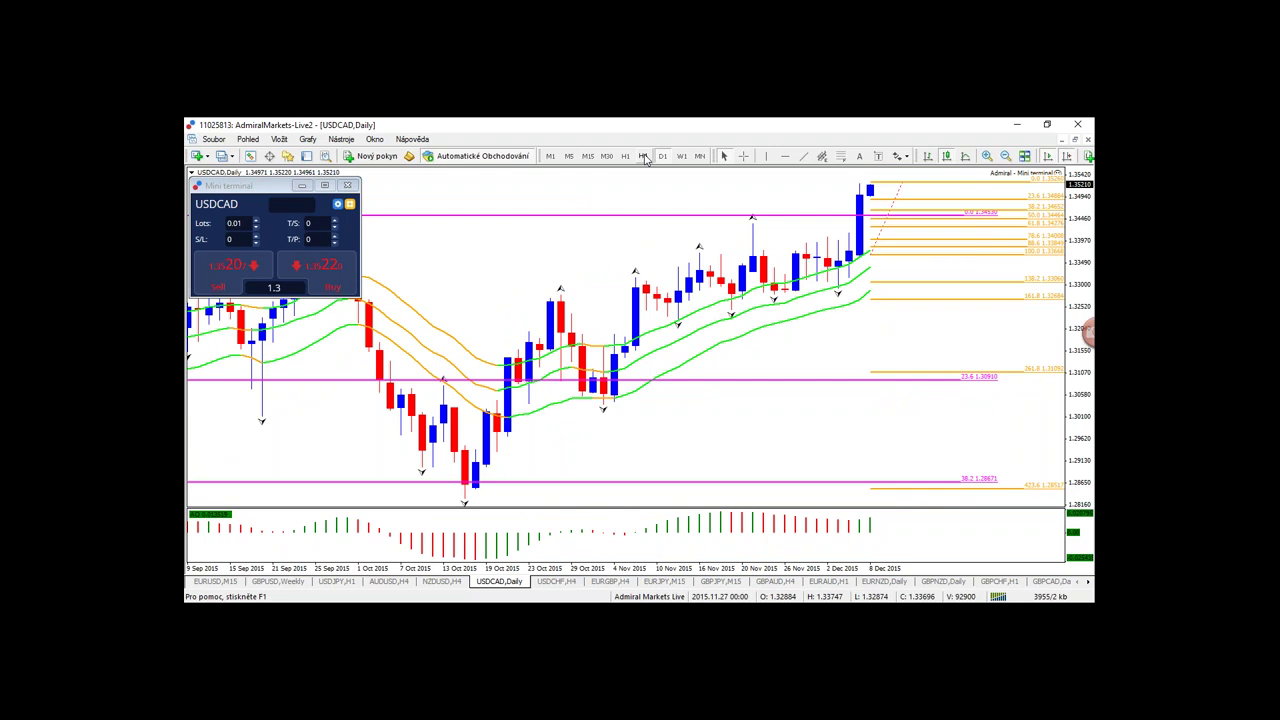
- Set USDCAD to H4 and remove the short-term magenta Fibonacci retracement, keeping the long-term magenta one
{"action": "left_click", "coordinate": [644, 157]}
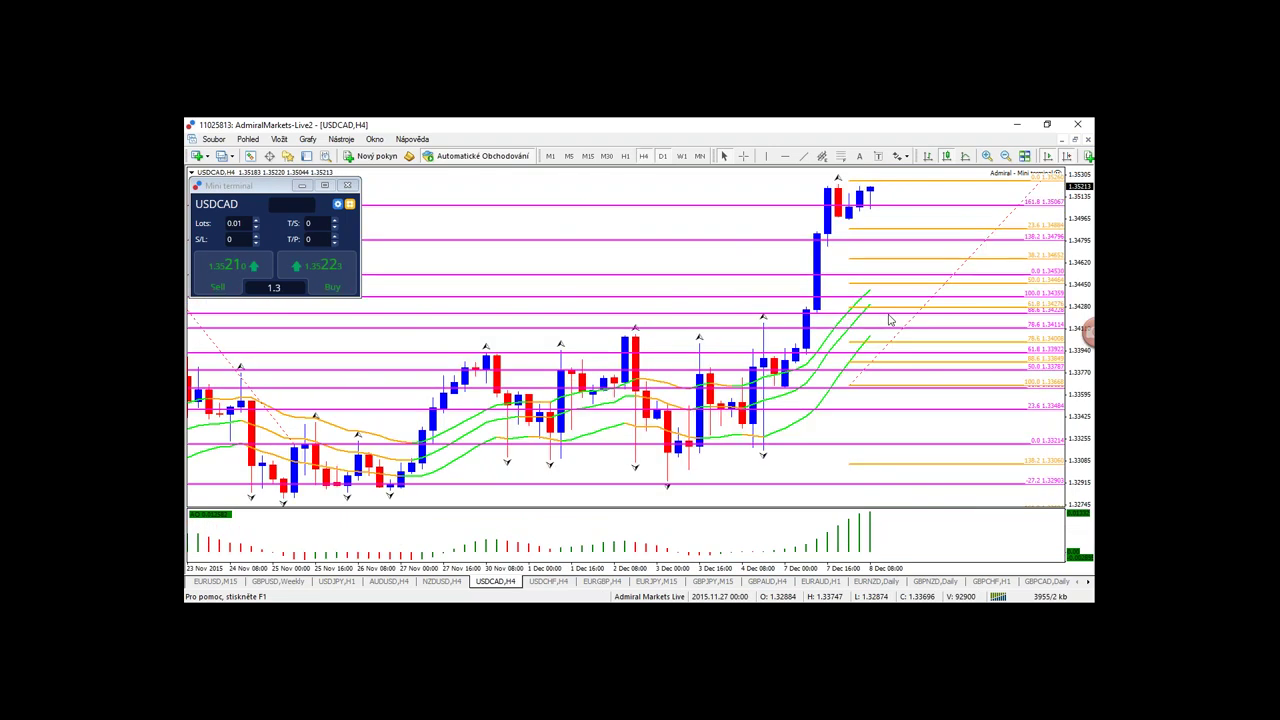
{"action": "left_click_drag", "start_coordinate": [698, 570], "coordinate": [740, 570]}
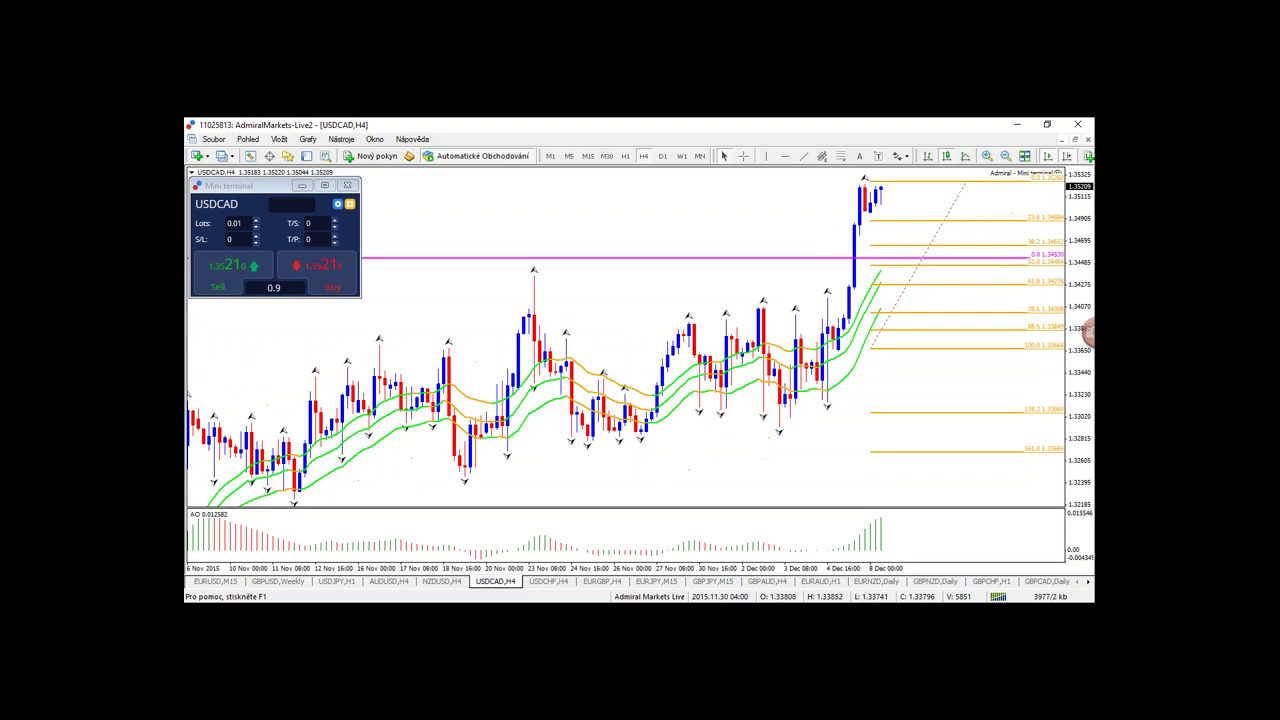
{"action": "key", "text": "minus"}
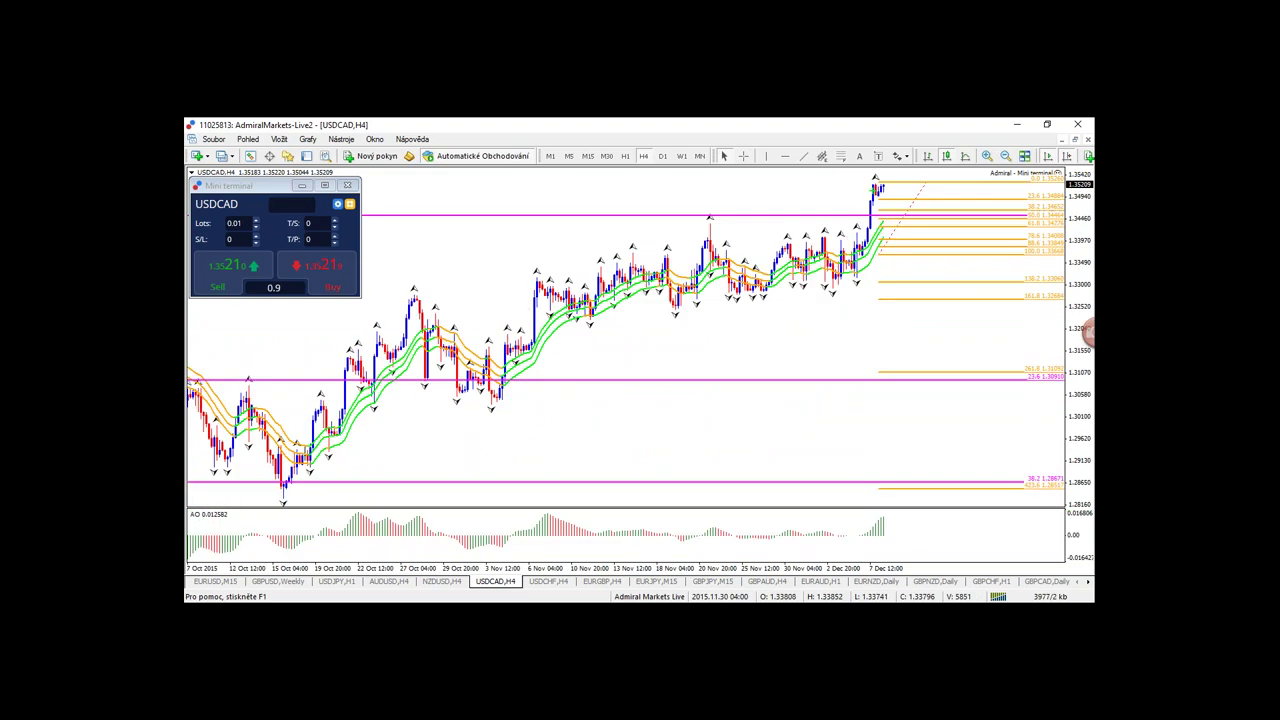
- On H1, circle the latest consolidation in green, sketch a green upward breakout and a red drop to the 23.6 level, and clear the sketch
{"action": "mouse_move", "coordinate": [872, 188]}
{"action": "left_mouse_down"}
{"action": "mouse_move", "coordinate": [909, 216]}
{"action": "mouse_move", "coordinate": [945, 181]}
{"action": "left_mouse_up"}
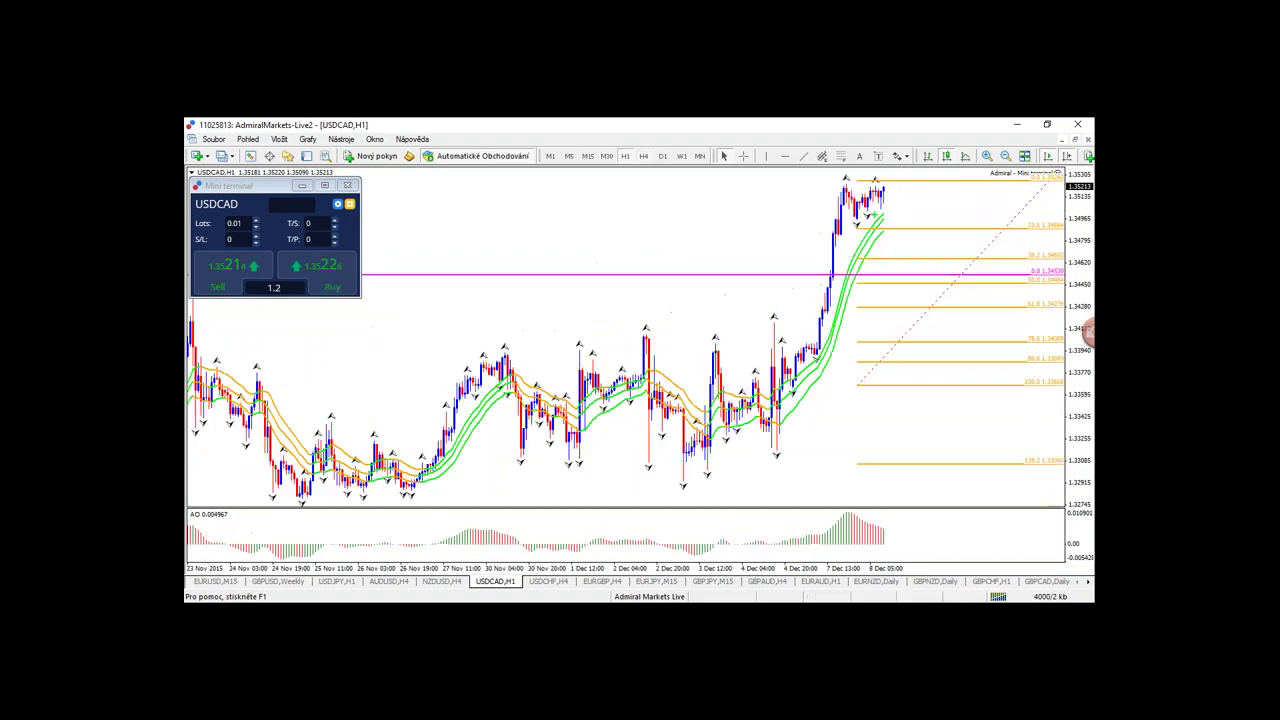
{"action": "mouse_move", "coordinate": [892, 188]}
{"action": "left_mouse_down"}
{"action": "mouse_move", "coordinate": [806, 186]}
{"action": "mouse_move", "coordinate": [918, 178]}
{"action": "mouse_move", "coordinate": [920, 156]}
{"action": "mouse_move", "coordinate": [978, 233]}
{"action": "left_mouse_up"}
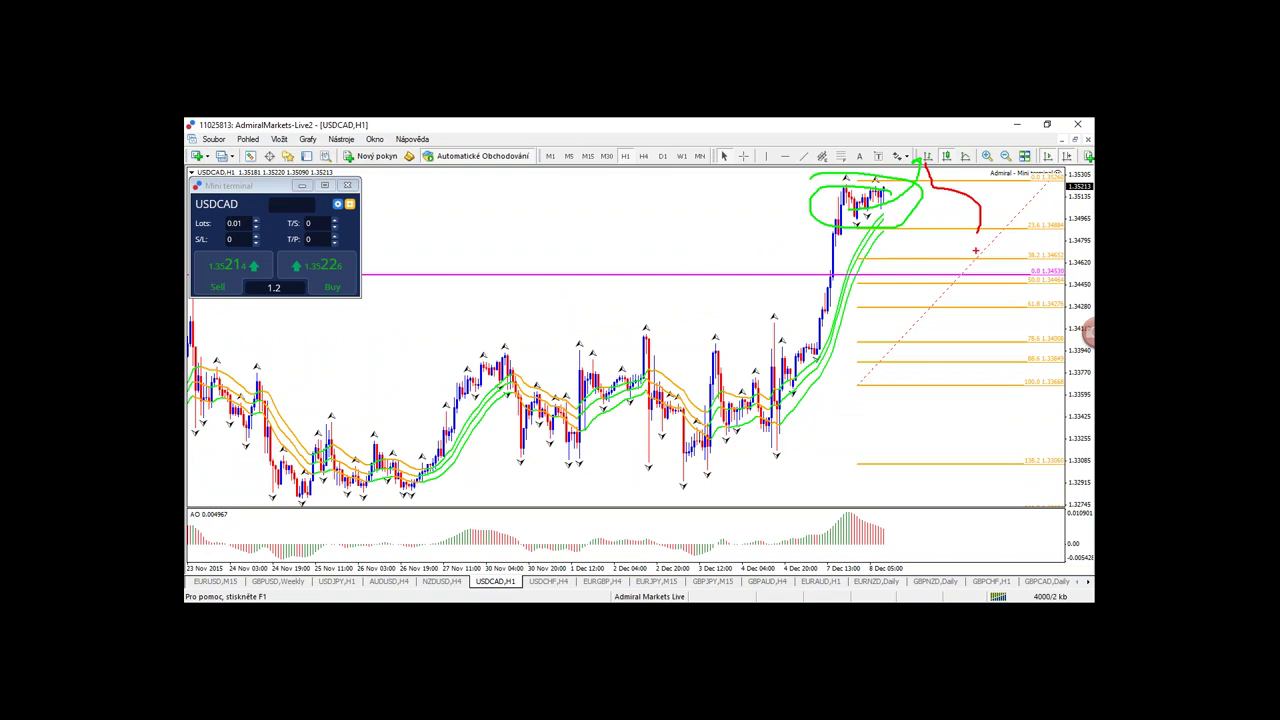
{"action": "key", "text": "Escape"}
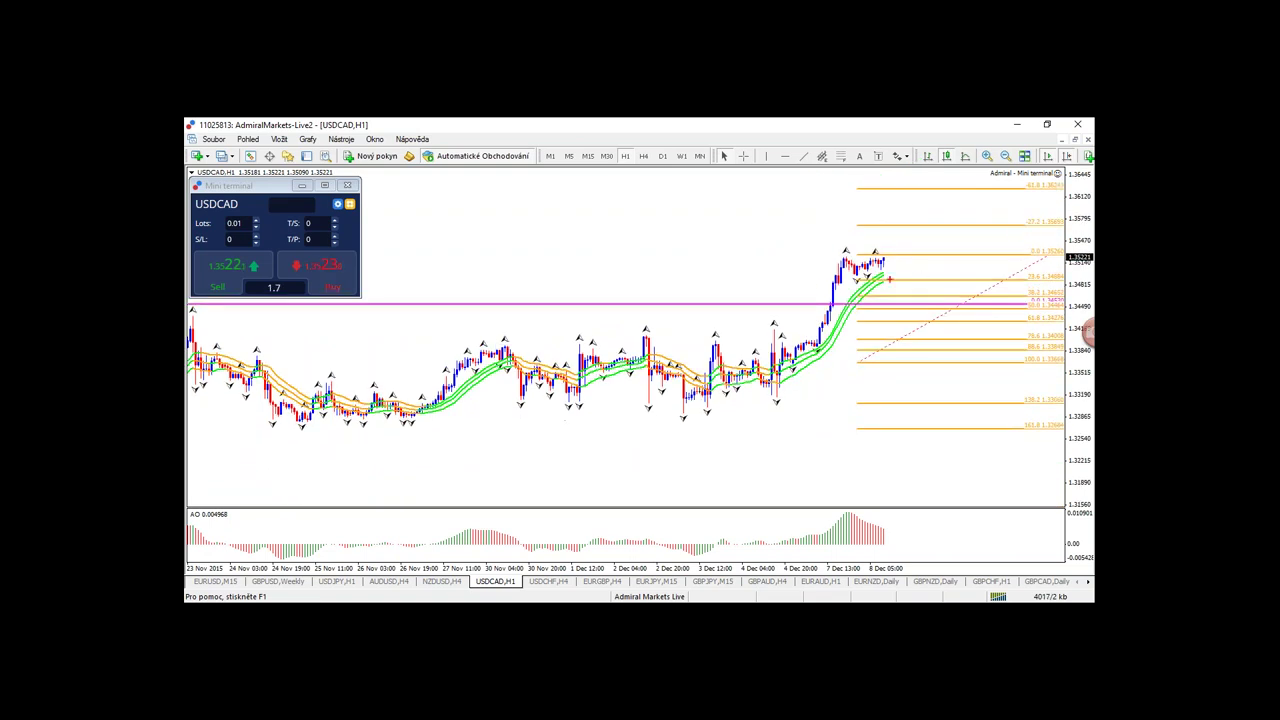
- Sketch a green rise to the -27.2 level, a red pullback to 38.2 and a blue rally to -61.8 on H1, and clear it
{"action": "mouse_move", "coordinate": [880, 258]}
{"action": "left_mouse_down"}
{"action": "mouse_move", "coordinate": [910, 220]}
{"action": "mouse_move", "coordinate": [916, 256]}
{"action": "mouse_move", "coordinate": [944, 264]}
{"action": "mouse_move", "coordinate": [968, 297]}
{"action": "mouse_move", "coordinate": [1000, 192]}
{"action": "mouse_move", "coordinate": [1008, 208]}
{"action": "left_mouse_up"}
{"action": "key", "text": "r"}
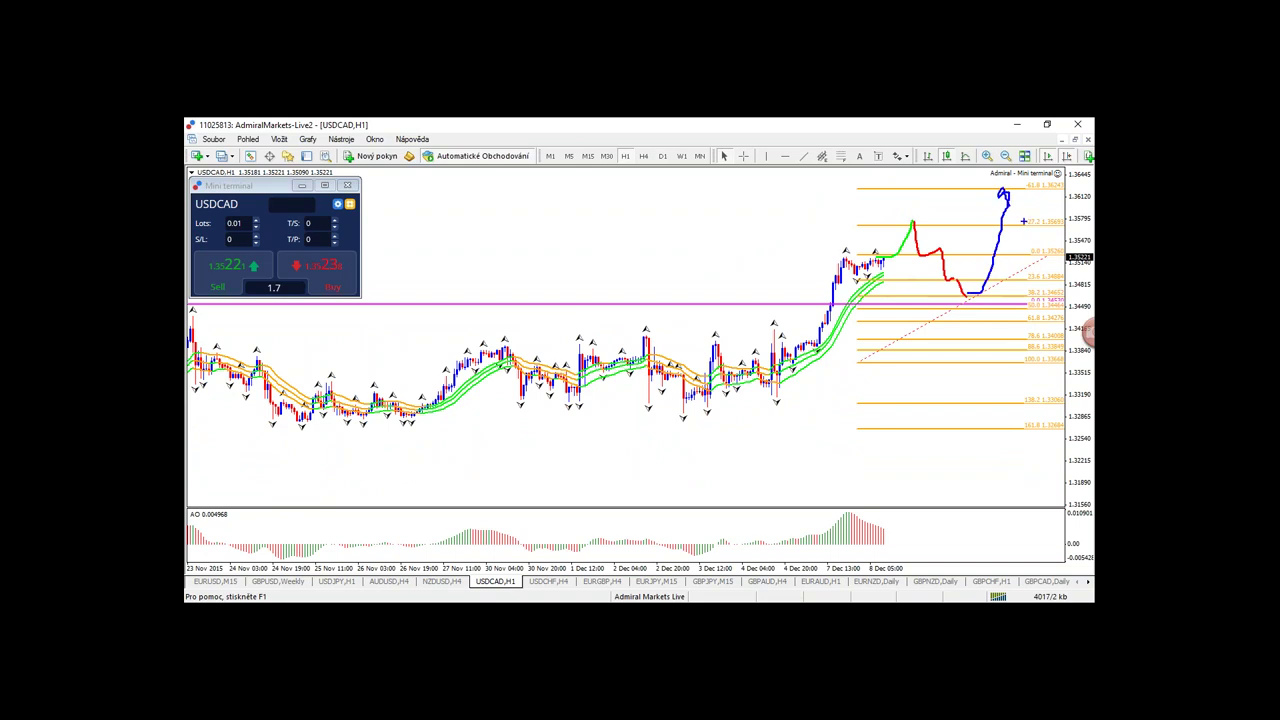
{"action": "key", "text": "Escape"}
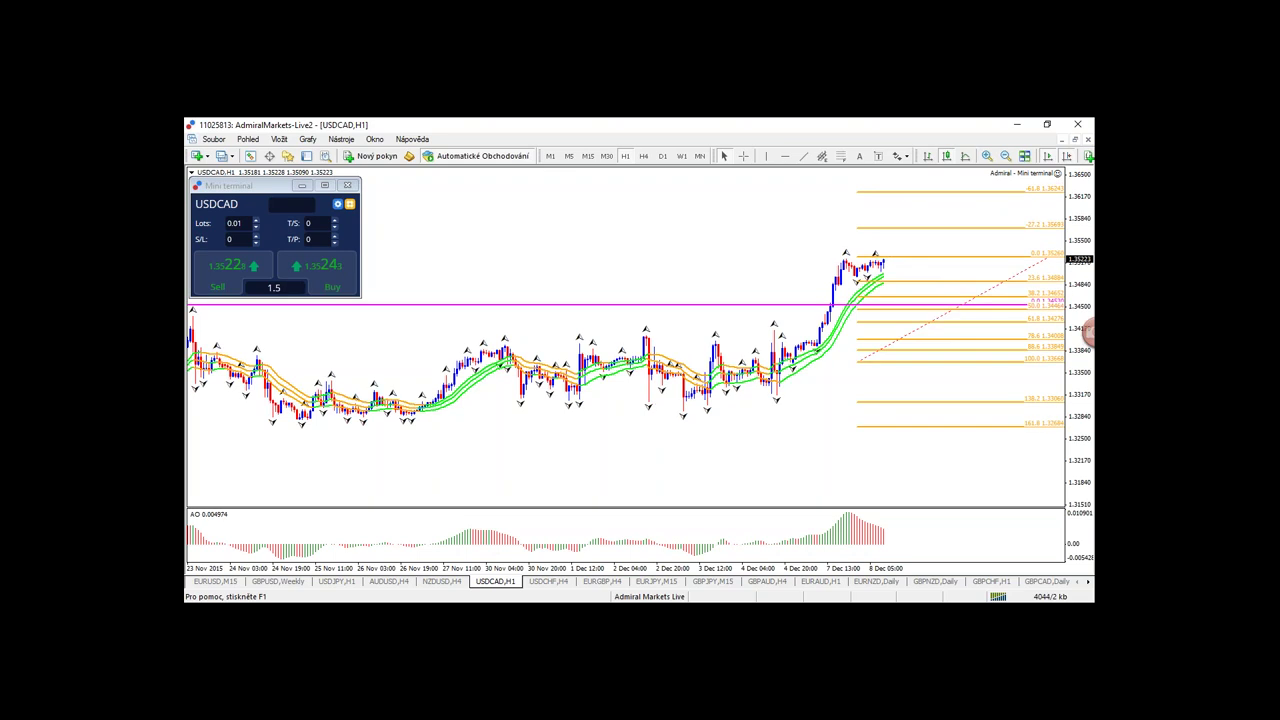
- On M30, outline the 7–8 December sideways range in blue between its highs and the 23.6 level, and clear the outline
{"action": "left_click", "coordinate": [587, 156]}
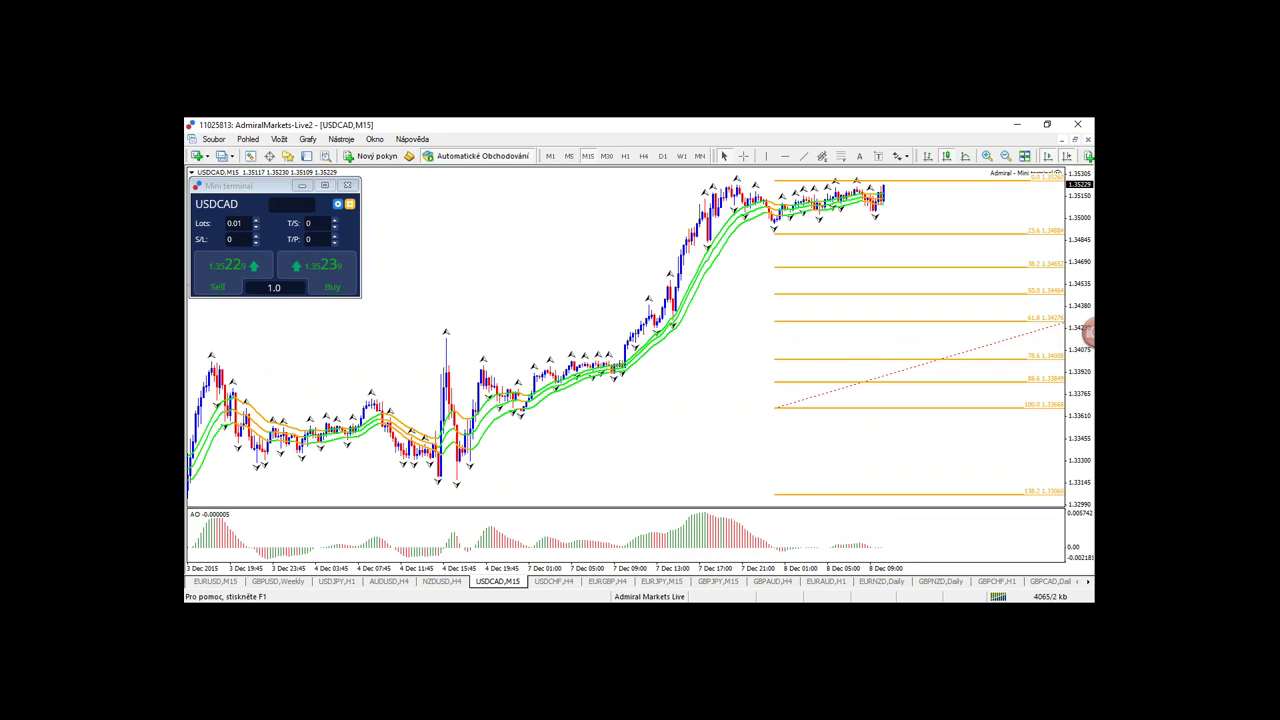
{"action": "left_click_drag", "start_coordinate": [828, 572], "coordinate": [657, 572]}
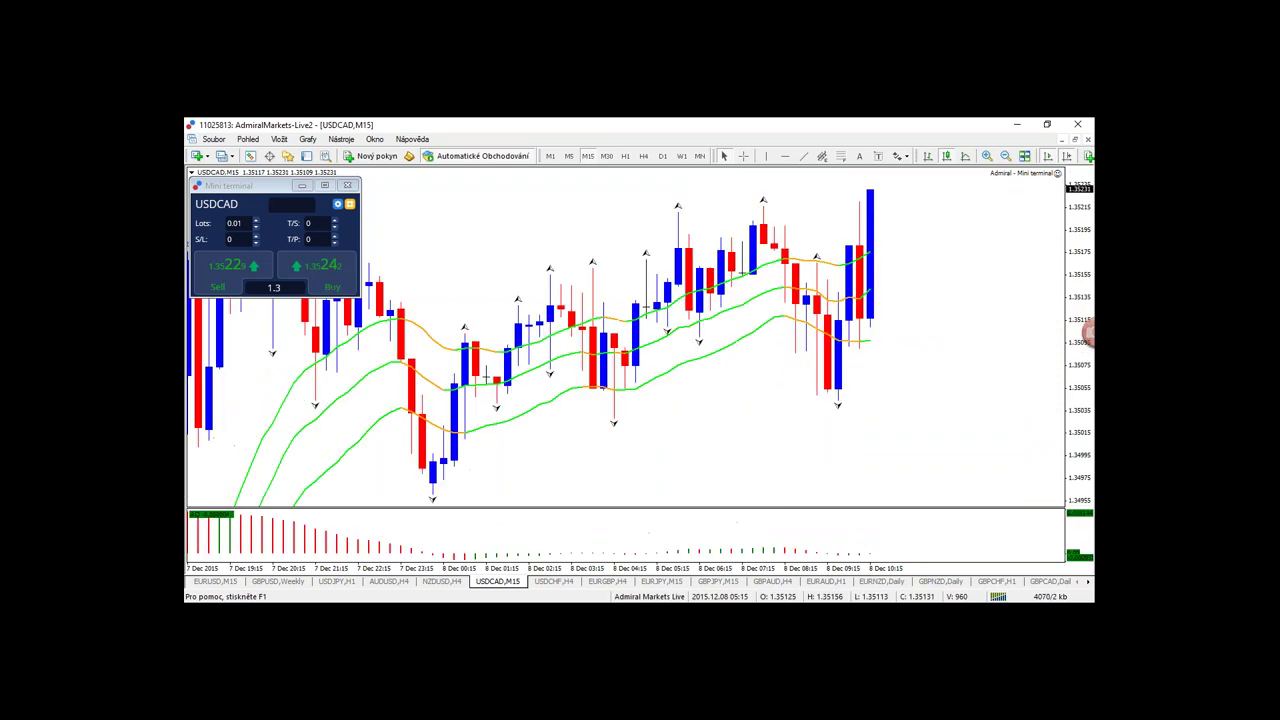
{"action": "left_click", "coordinate": [606, 156]}
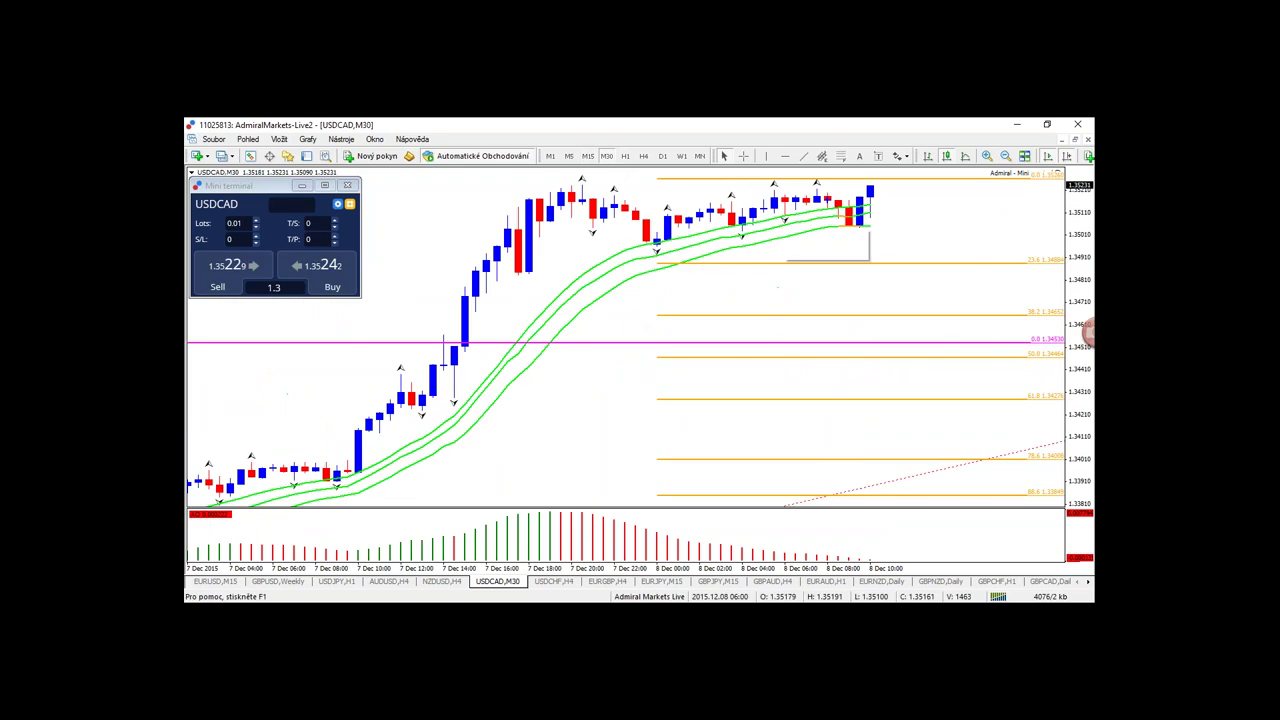
{"action": "mouse_move", "coordinate": [557, 187]}
{"action": "left_mouse_down"}
{"action": "mouse_move", "coordinate": [816, 200]}
{"action": "mouse_move", "coordinate": [499, 185]}
{"action": "left_mouse_up"}
{"action": "mouse_move", "coordinate": [572, 242]}
{"action": "left_mouse_down"}
{"action": "mouse_move", "coordinate": [873, 262]}
{"action": "mouse_move", "coordinate": [410, 184]}
{"action": "left_mouse_up"}
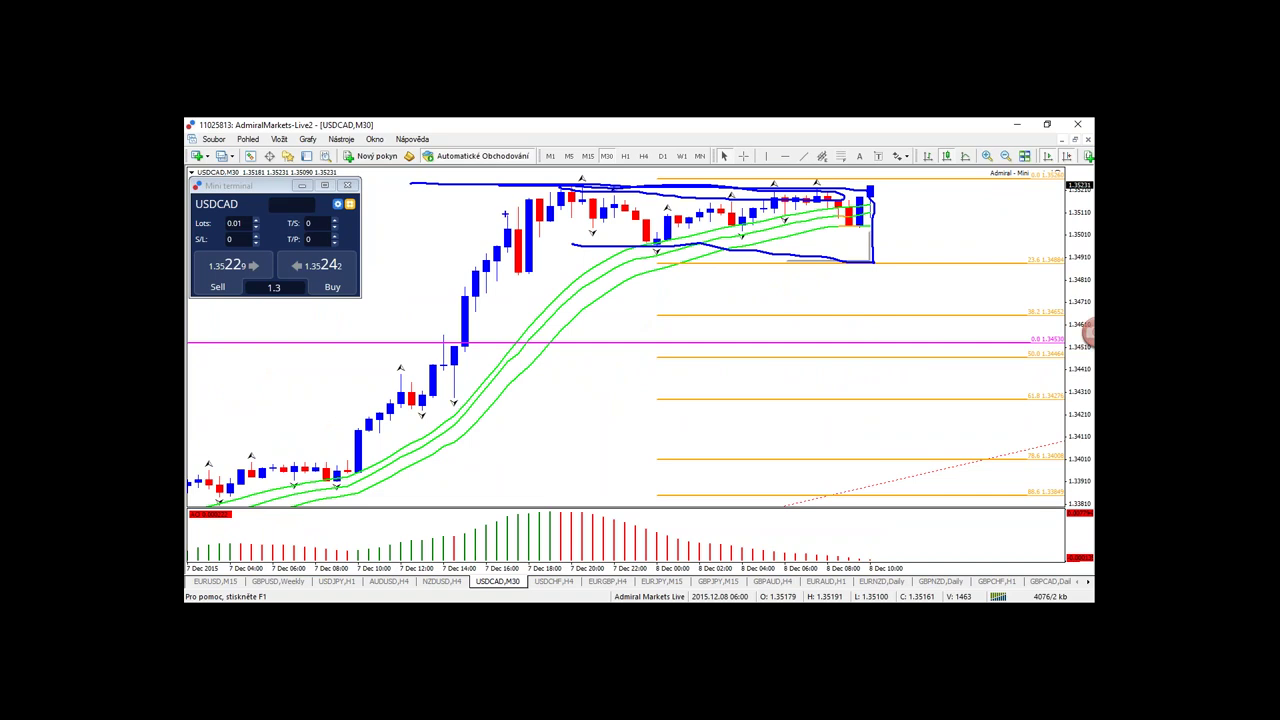
{"action": "key", "text": "Escape"}
- On M15, sketch a blue breakout from the current price to the -27.2 Fibonacci level, circling the target zone and marking the level with a line
{"action": "left_click", "coordinate": [587, 156]}
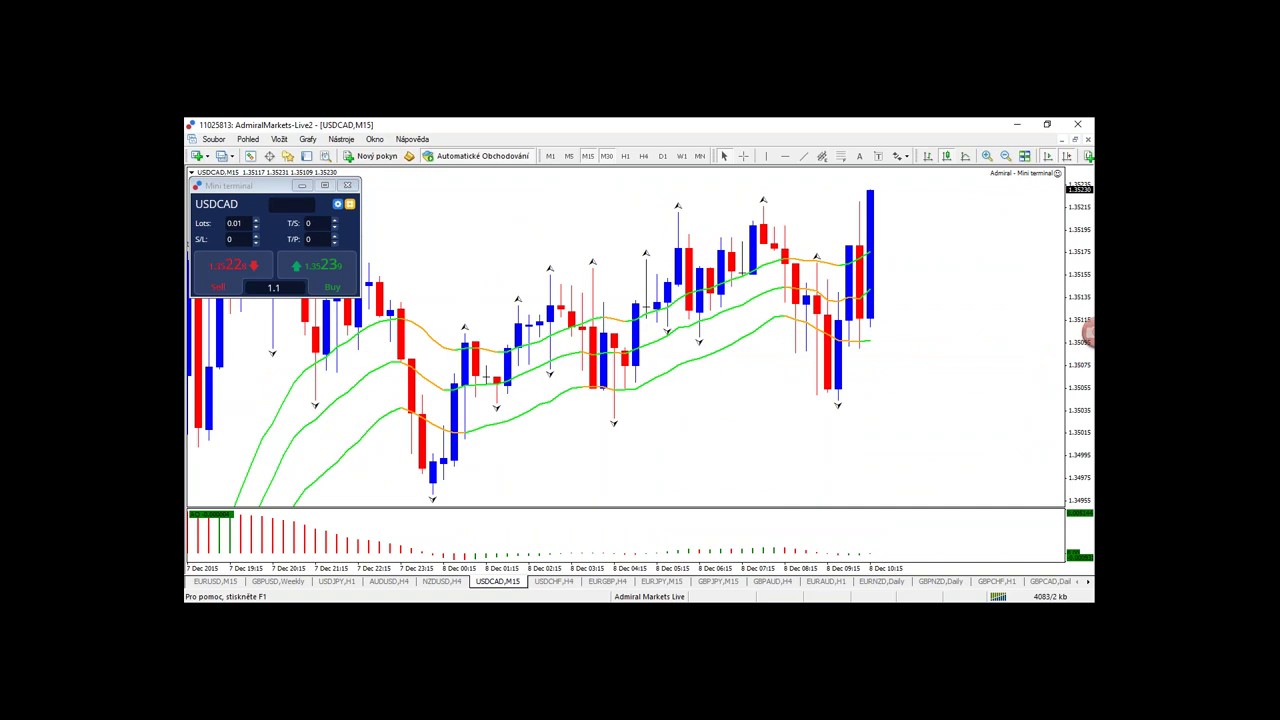
{"action": "key", "text": "minus"}
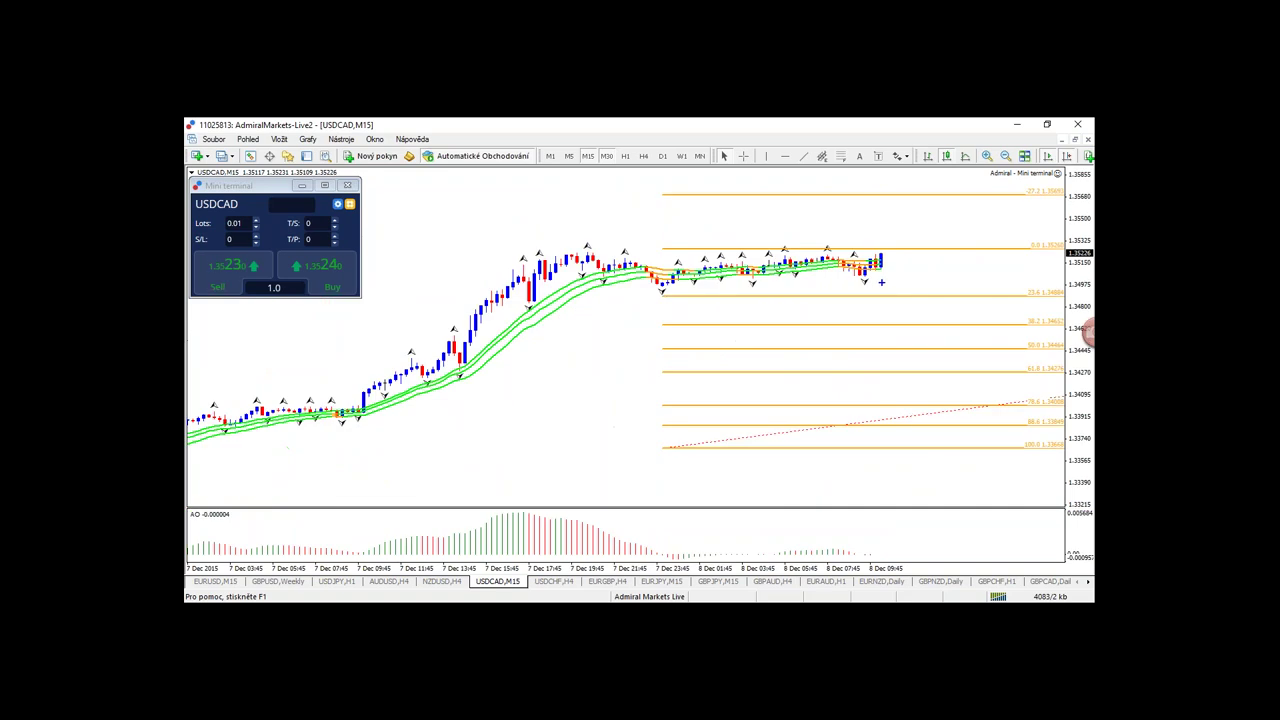
{"action": "mouse_move", "coordinate": [880, 260]}
{"action": "left_mouse_down"}
{"action": "mouse_move", "coordinate": [914, 195]}
{"action": "mouse_move", "coordinate": [888, 205]}
{"action": "mouse_move", "coordinate": [905, 240]}
{"action": "left_mouse_up"}
{"action": "left_click_drag", "start_coordinate": [876, 193], "coordinate": [848, 193]}
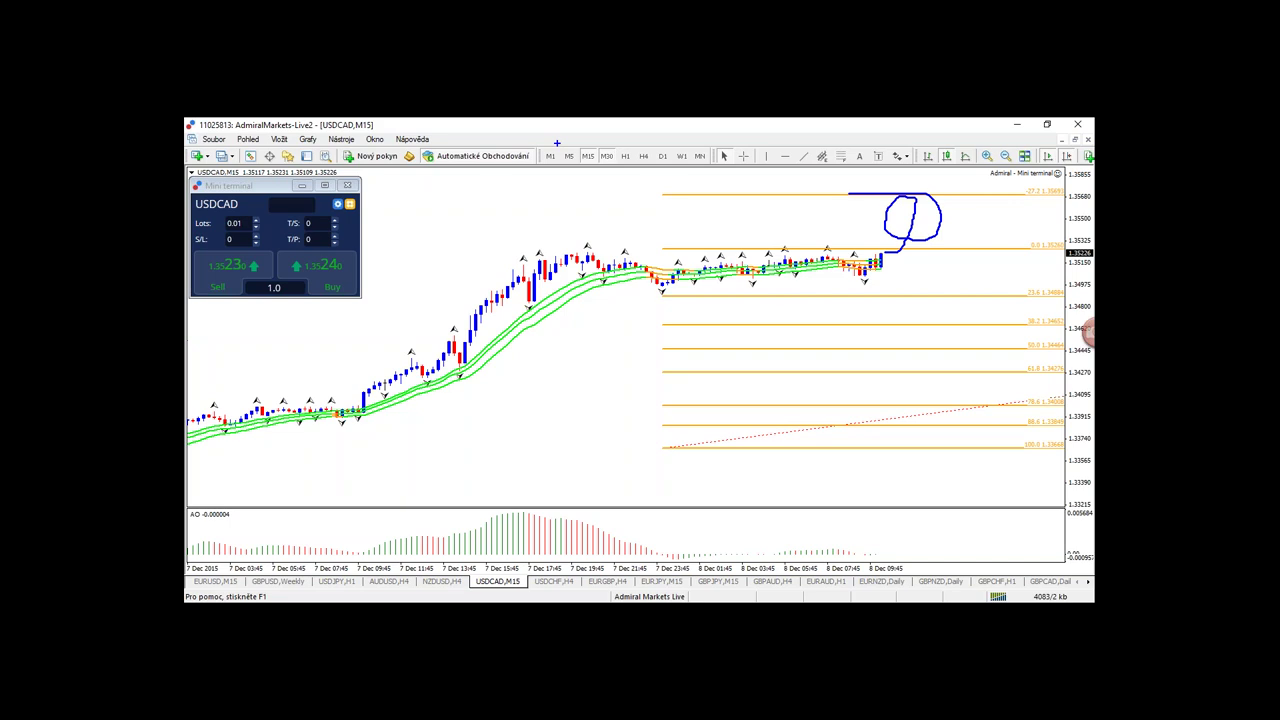
- Clear the existing chart annotation, switch USDCAD to the H1 timeframe, and compress the price scale to include the -27.2 Fibonacci level
{"action": "key", "text": "Escape"}
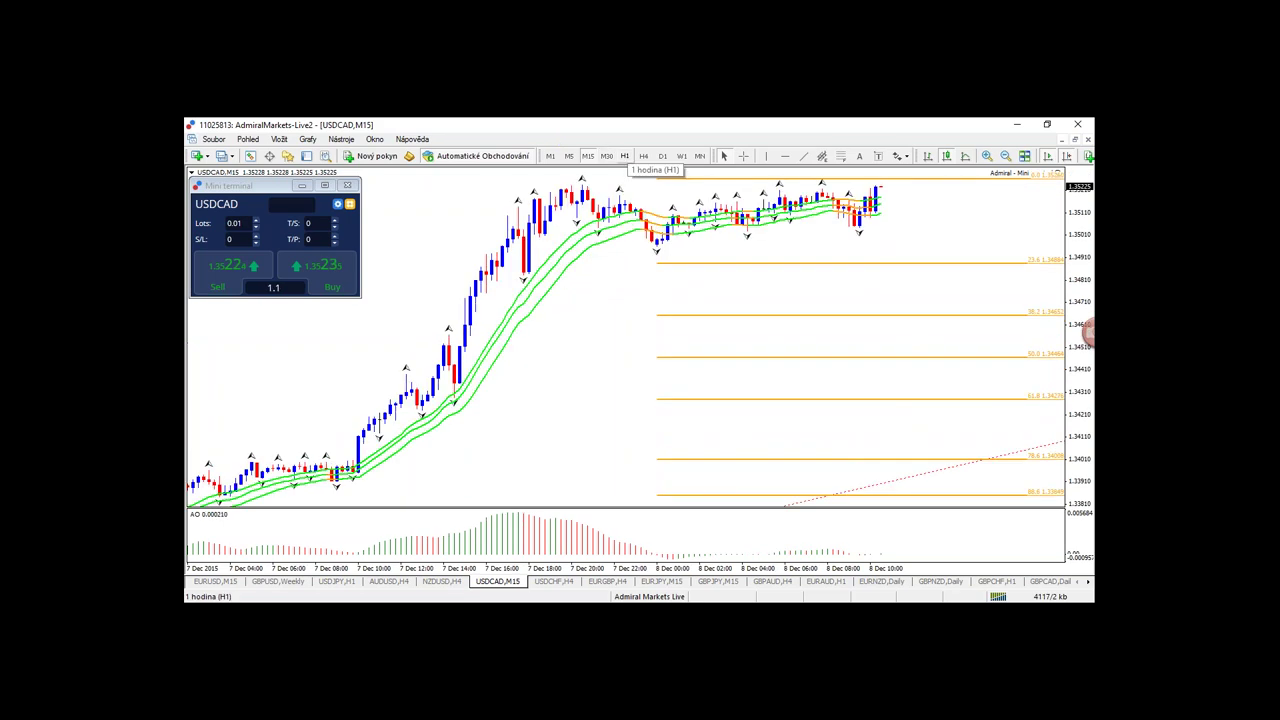
{"action": "left_click", "coordinate": [625, 156]}
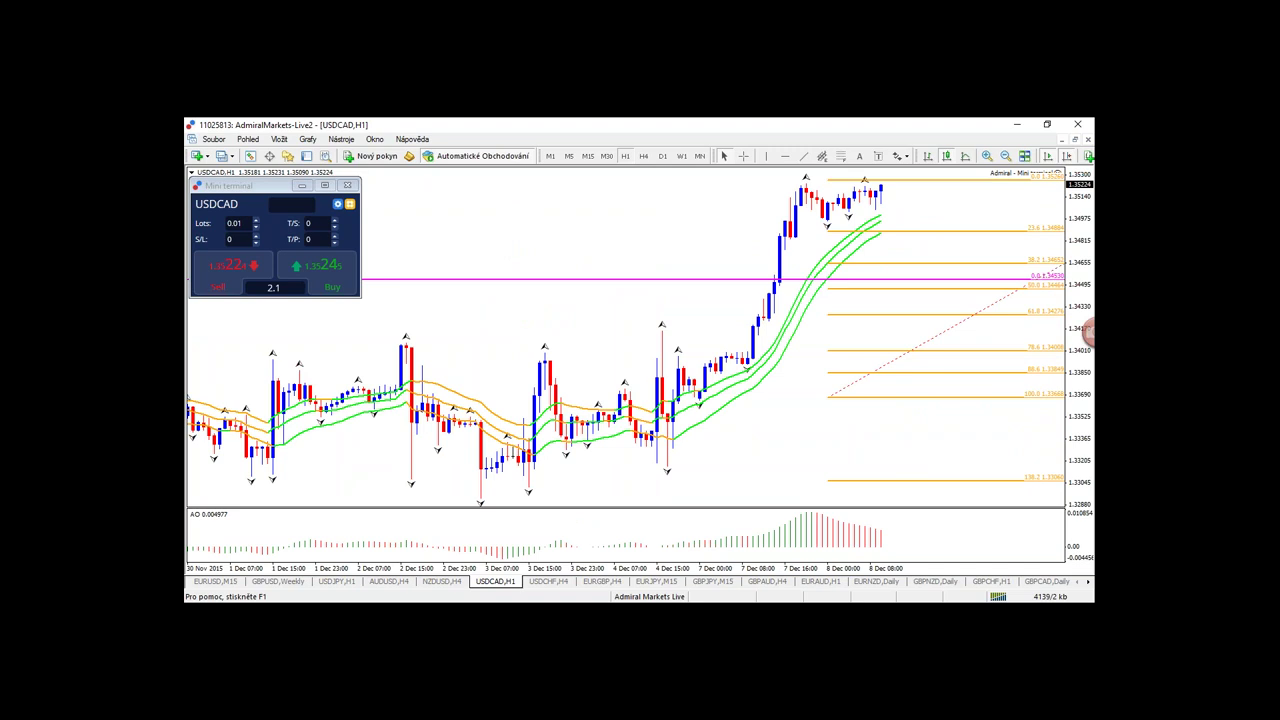
{"action": "middle_click", "coordinate": [744, 316]}
{"action": "middle_click", "coordinate": [744, 316]}
{"action": "left_click_drag", "start_coordinate": [900, 214], "coordinate": [898, 228]}
{"action": "key", "text": "Escape"}
{"action": "left_click_drag", "start_coordinate": [1080, 330], "coordinate": [1080, 390]}
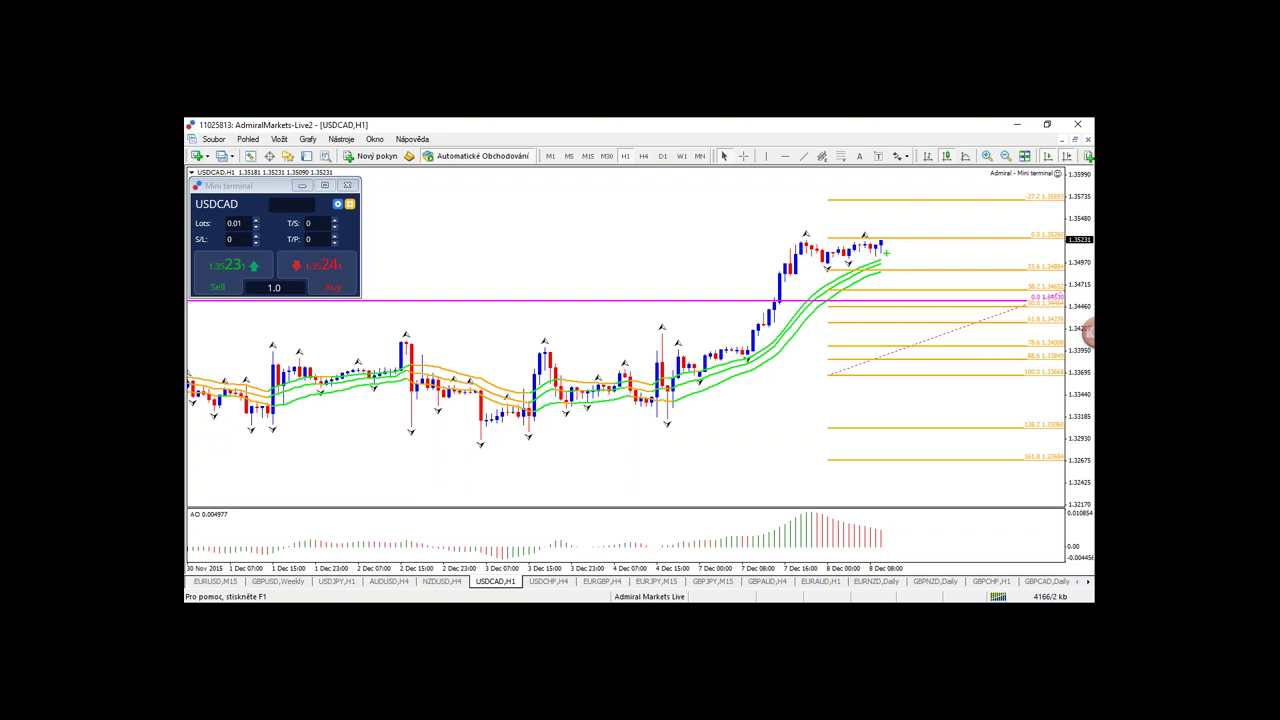
- Sketch a green zigzag price projection and a rising average line beyond the latest USDCAD H1 candles, then erase the sketch
{"action": "mouse_move", "coordinate": [879, 251]}
{"action": "left_mouse_down"}
{"action": "mouse_move", "coordinate": [903, 207]}
{"action": "mouse_move", "coordinate": [932, 253]}
{"action": "mouse_move", "coordinate": [1013, 230]}
{"action": "left_mouse_up"}
{"action": "left_click_drag", "start_coordinate": [935, 254], "coordinate": [963, 216]}
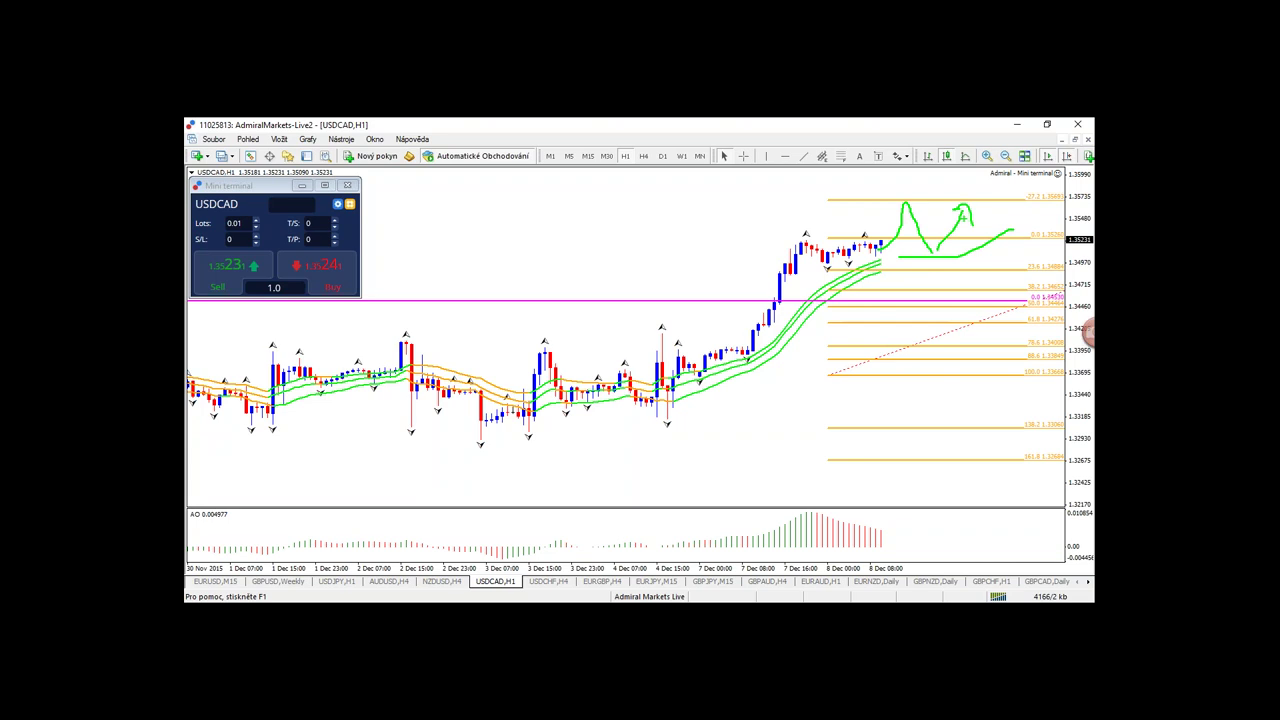
{"action": "key", "text": "Escape"}
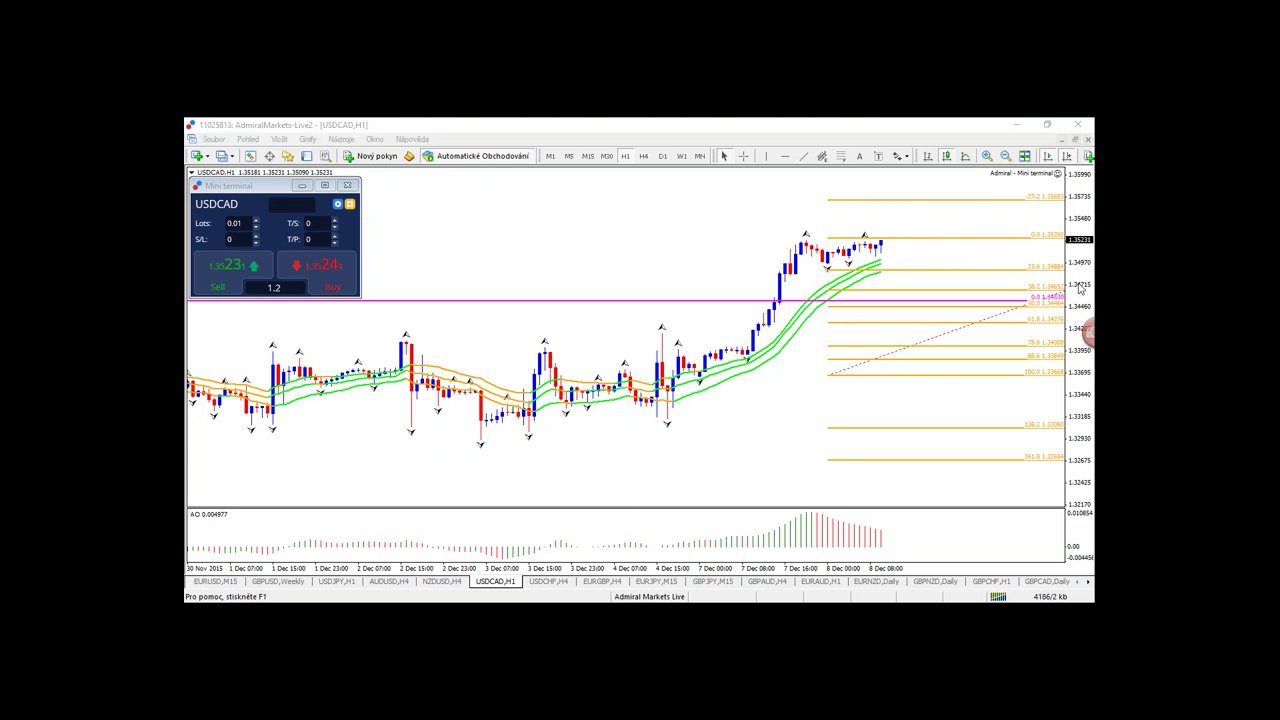
- Expand the USDCAD price scale again and step the chart down through M15 to the M5 timeframe
{"action": "left_click_drag", "start_coordinate": [1080, 288], "coordinate": [1080, 260]}
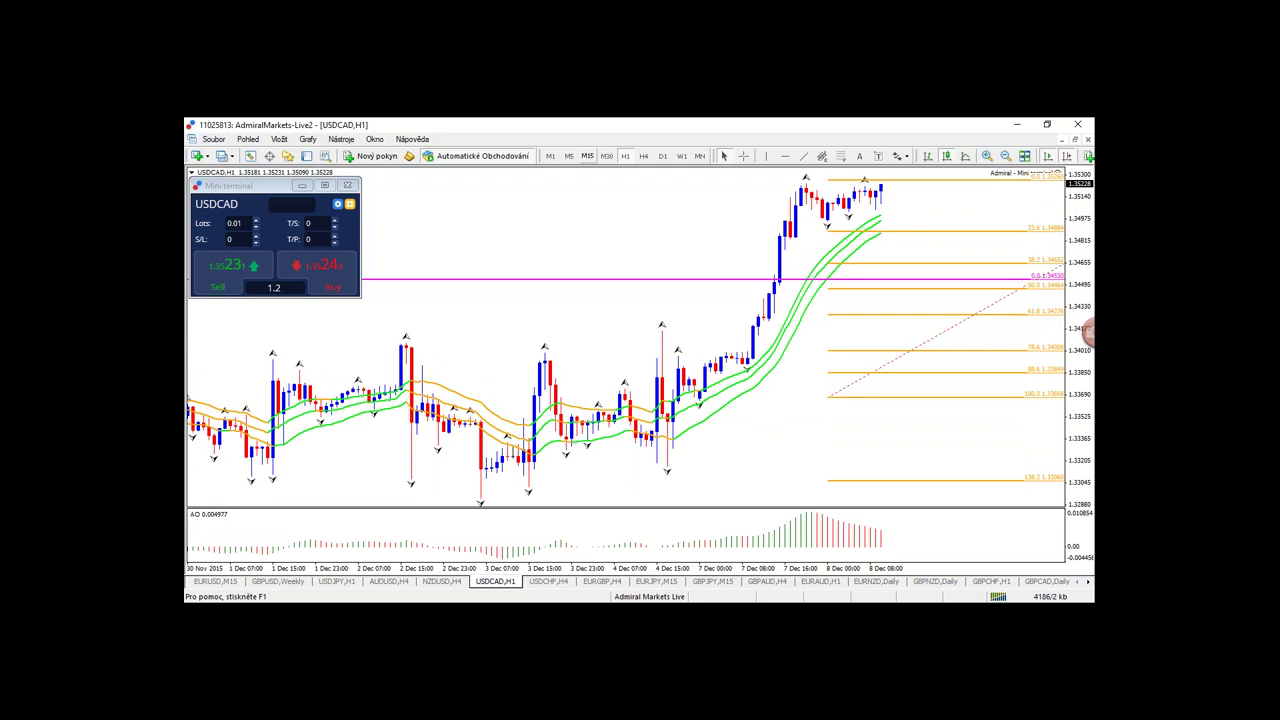
{"action": "left_click", "coordinate": [587, 156]}
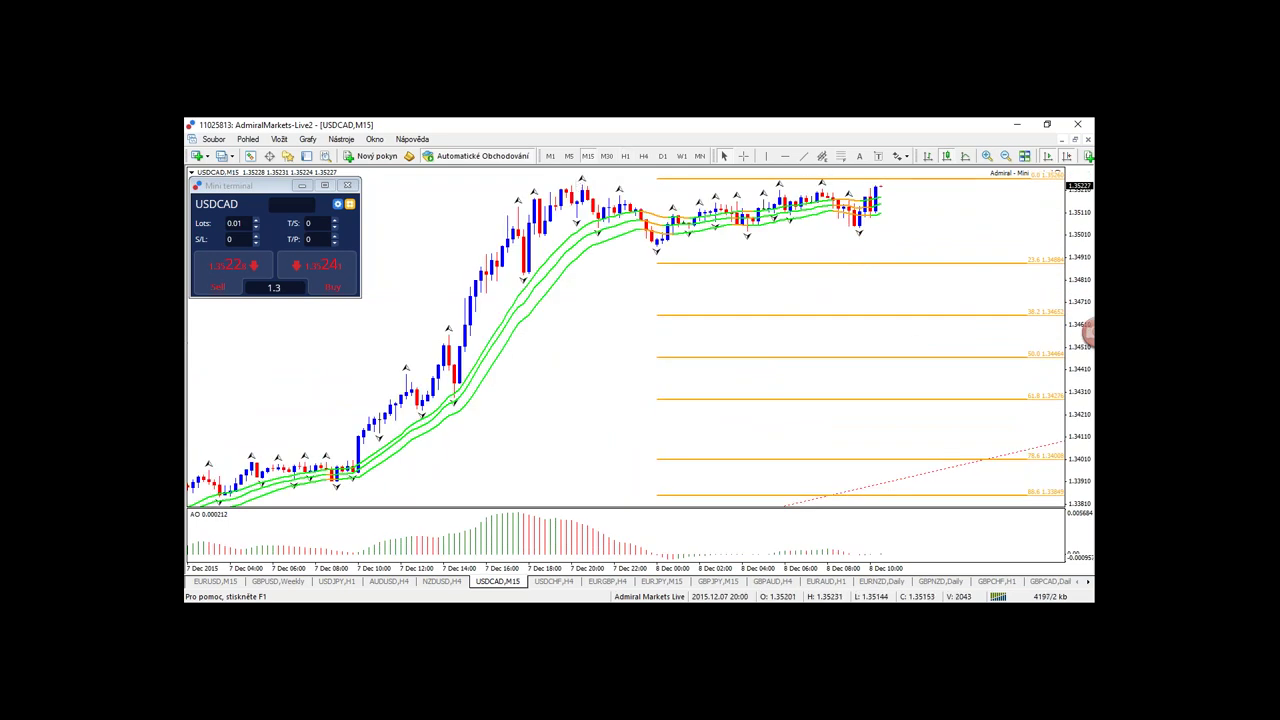
{"action": "left_click", "coordinate": [569, 156]}
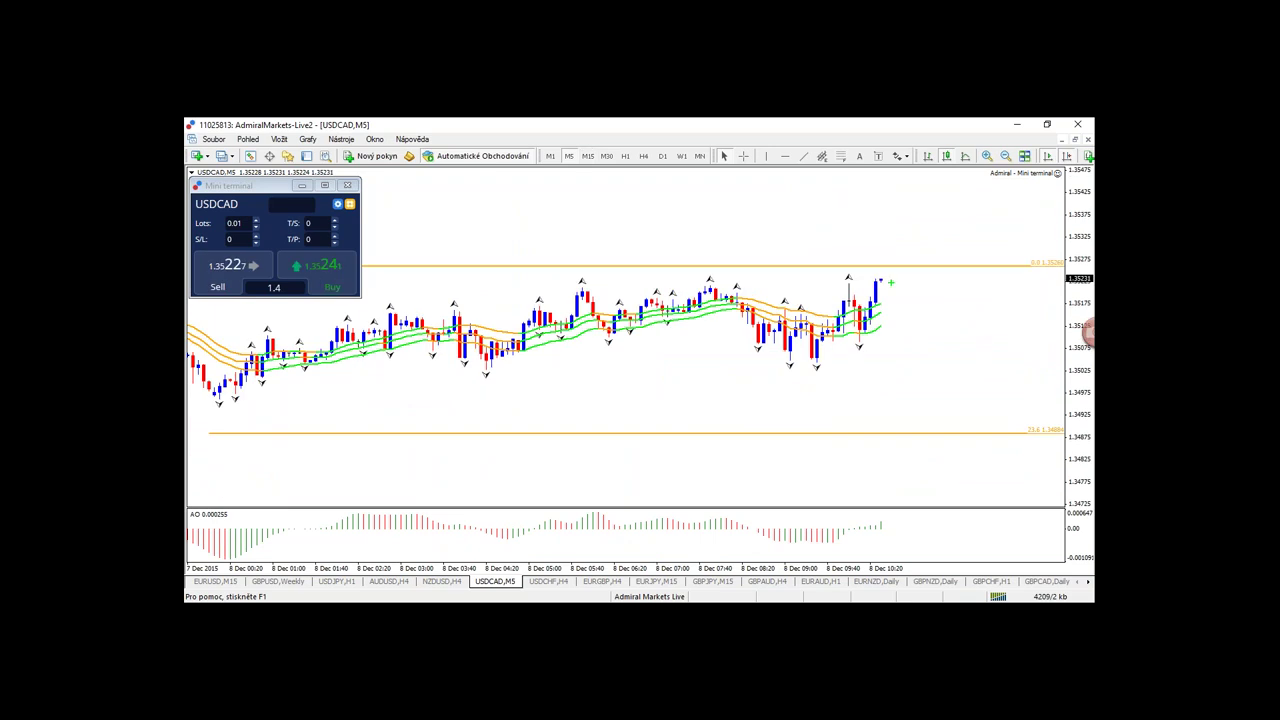
- Sketch a green breakout with rising averages, circle the 0.0 Fibonacci level, and add a red pullback and blue continuation arrow
{"action": "left_click_drag", "start_coordinate": [877, 288], "coordinate": [903, 228]}
{"action": "left_click_drag", "start_coordinate": [880, 306], "coordinate": [923, 280]}
{"action": "left_click_drag", "start_coordinate": [886, 328], "coordinate": [946, 296]}
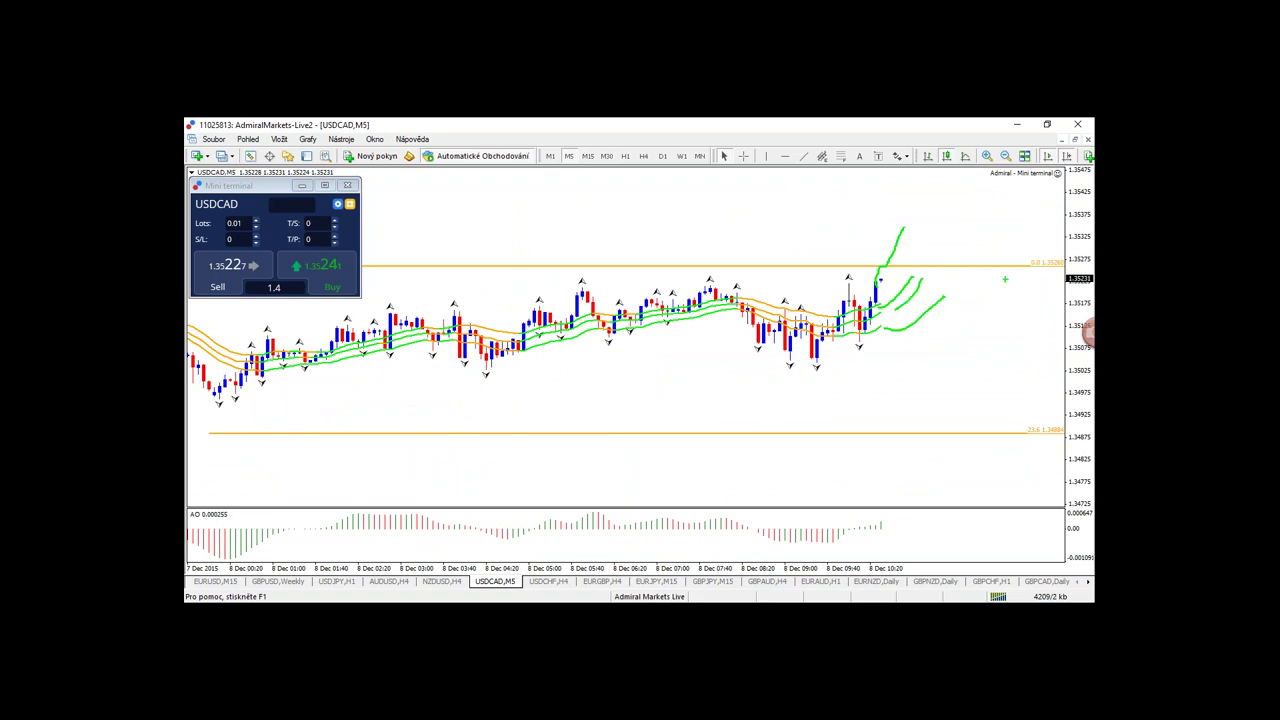
{"action": "mouse_move", "coordinate": [1073, 252]}
{"action": "left_mouse_down"}
{"action": "mouse_move", "coordinate": [1034, 268]}
{"action": "mouse_move", "coordinate": [1066, 248]}
{"action": "left_mouse_up"}
{"action": "mouse_move", "coordinate": [904, 228]}
{"action": "left_mouse_down"}
{"action": "mouse_move", "coordinate": [911, 208]}
{"action": "mouse_move", "coordinate": [986, 266]}
{"action": "mouse_move", "coordinate": [960, 262]}
{"action": "mouse_move", "coordinate": [973, 267]}
{"action": "mouse_move", "coordinate": [992, 212]}
{"action": "mouse_move", "coordinate": [1012, 226]}
{"action": "left_mouse_up"}
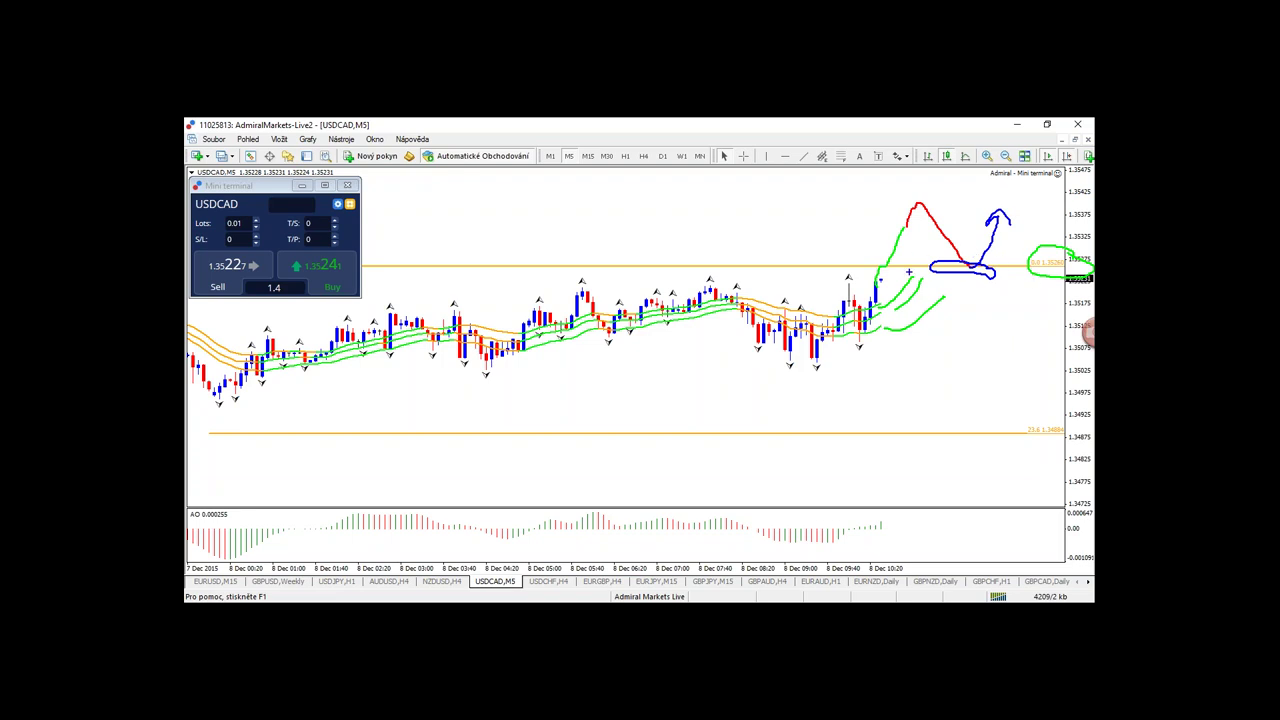
- Label the sketched price phases with handwritten letters B, P and C in blue, then erase all annotations
{"action": "mouse_move", "coordinate": [825, 205]}
{"action": "left_mouse_down"}
{"action": "mouse_move", "coordinate": [850, 195]}
{"action": "mouse_move", "coordinate": [830, 214]}
{"action": "left_mouse_up"}
{"action": "mouse_move", "coordinate": [975, 320]}
{"action": "left_mouse_down"}
{"action": "mouse_move", "coordinate": [976, 364]}
{"action": "mouse_move", "coordinate": [975, 330]}
{"action": "left_mouse_up"}
{"action": "left_click_drag", "start_coordinate": [1049, 181], "coordinate": [1080, 216]}
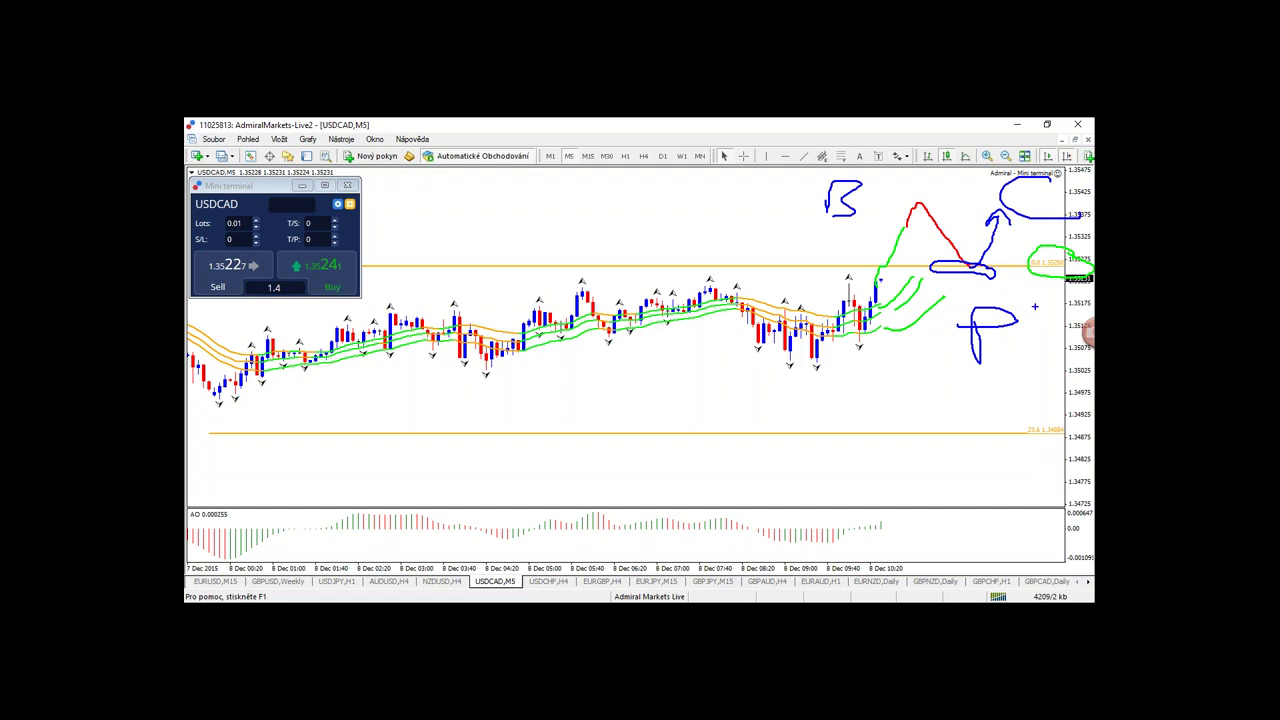
{"action": "key", "text": "Escape"}
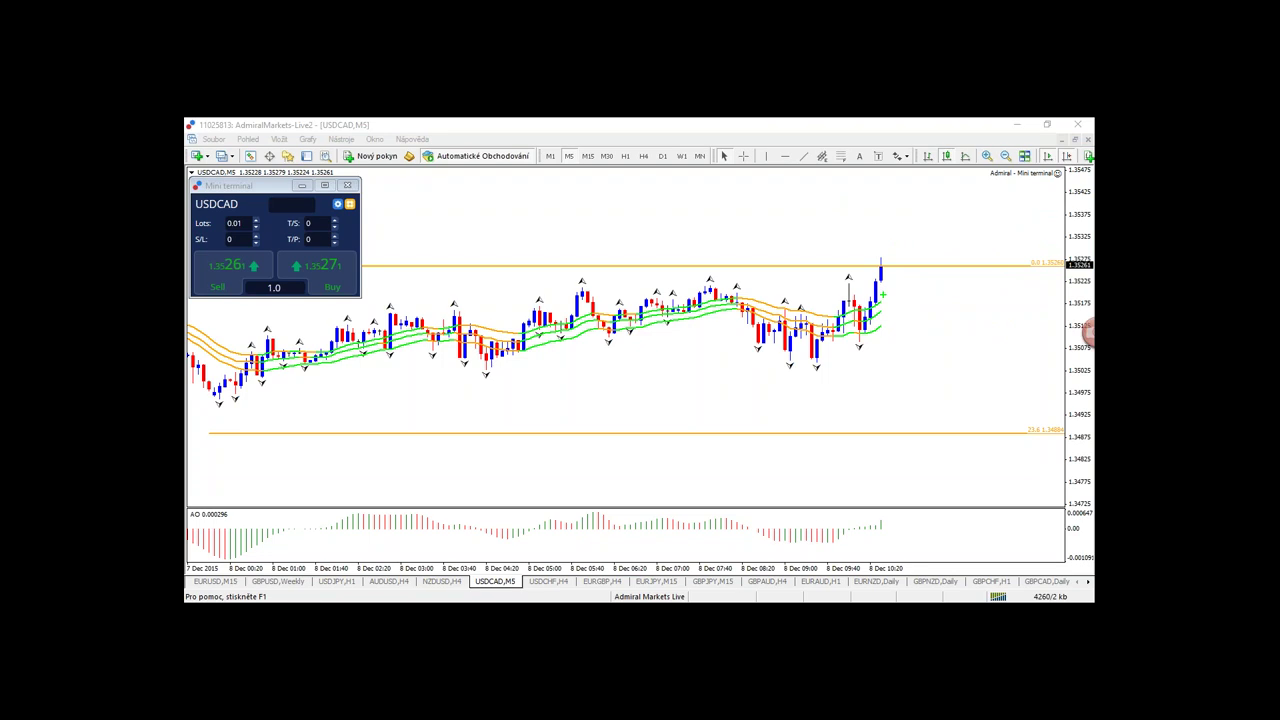
- Sketch a green breakout, pullback and continuation arrow from the latest M5 candle, erase it, and stretch the price scale
{"action": "mouse_move", "coordinate": [883, 296]}
{"action": "left_mouse_down"}
{"action": "mouse_move", "coordinate": [908, 200]}
{"action": "mouse_move", "coordinate": [1002, 205]}
{"action": "mouse_move", "coordinate": [1032, 188]}
{"action": "mouse_move", "coordinate": [1040, 208]}
{"action": "left_mouse_up"}
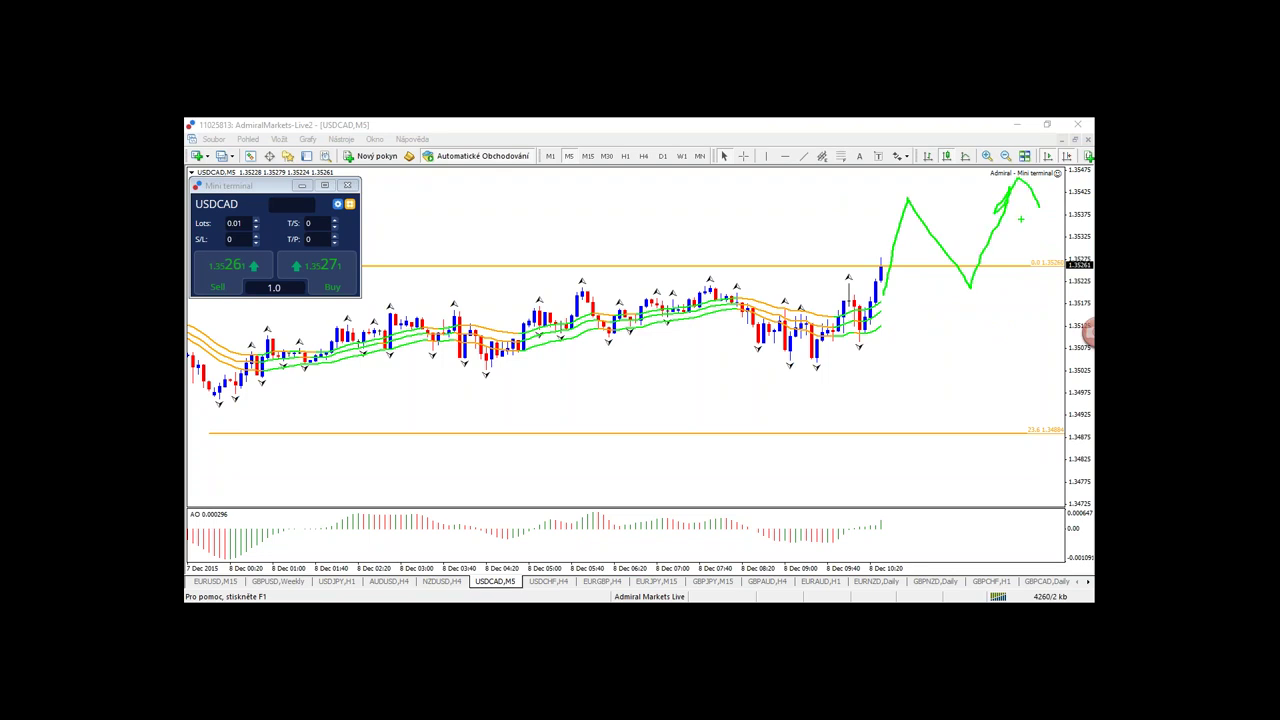
{"action": "key", "text": "Escape"}
{"action": "left_click_drag", "start_coordinate": [1078, 370], "coordinate": [1076, 235]}
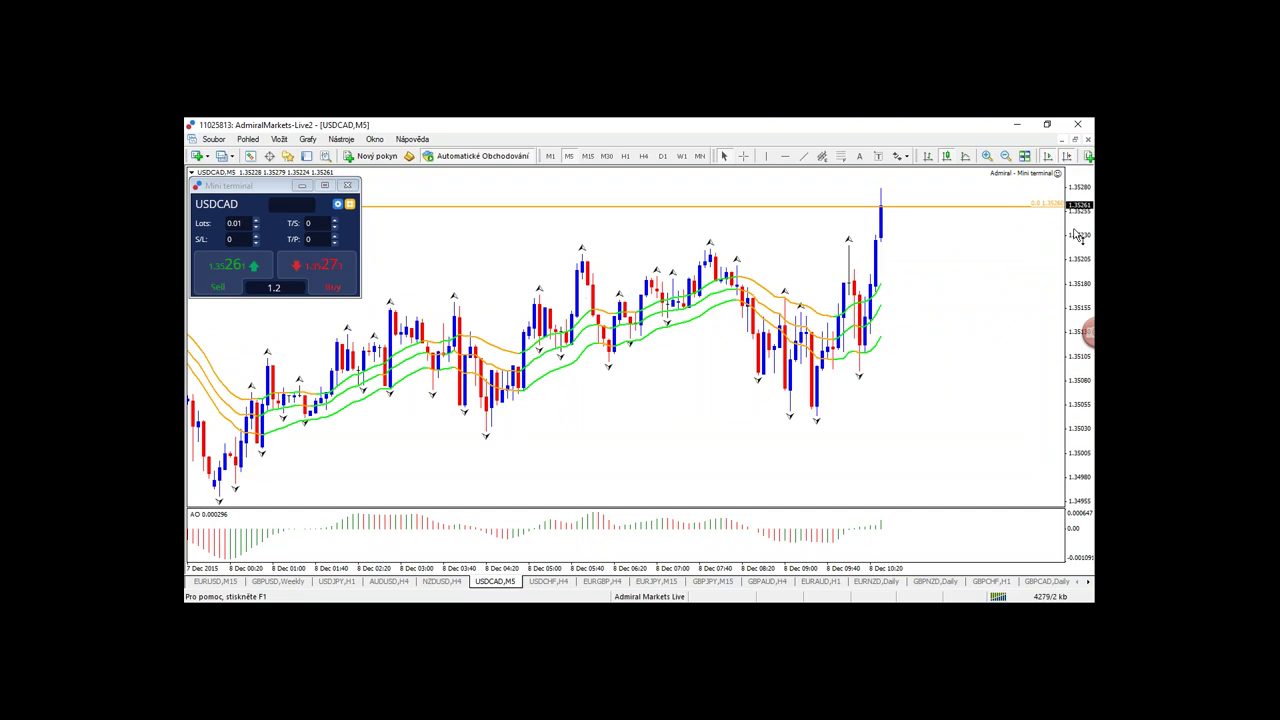
- Check USDCAD on H1, circle the area at the 0.0 Fibonacci level on the M5 chart in green, and erase the circle
{"action": "left_click", "coordinate": [625, 156]}
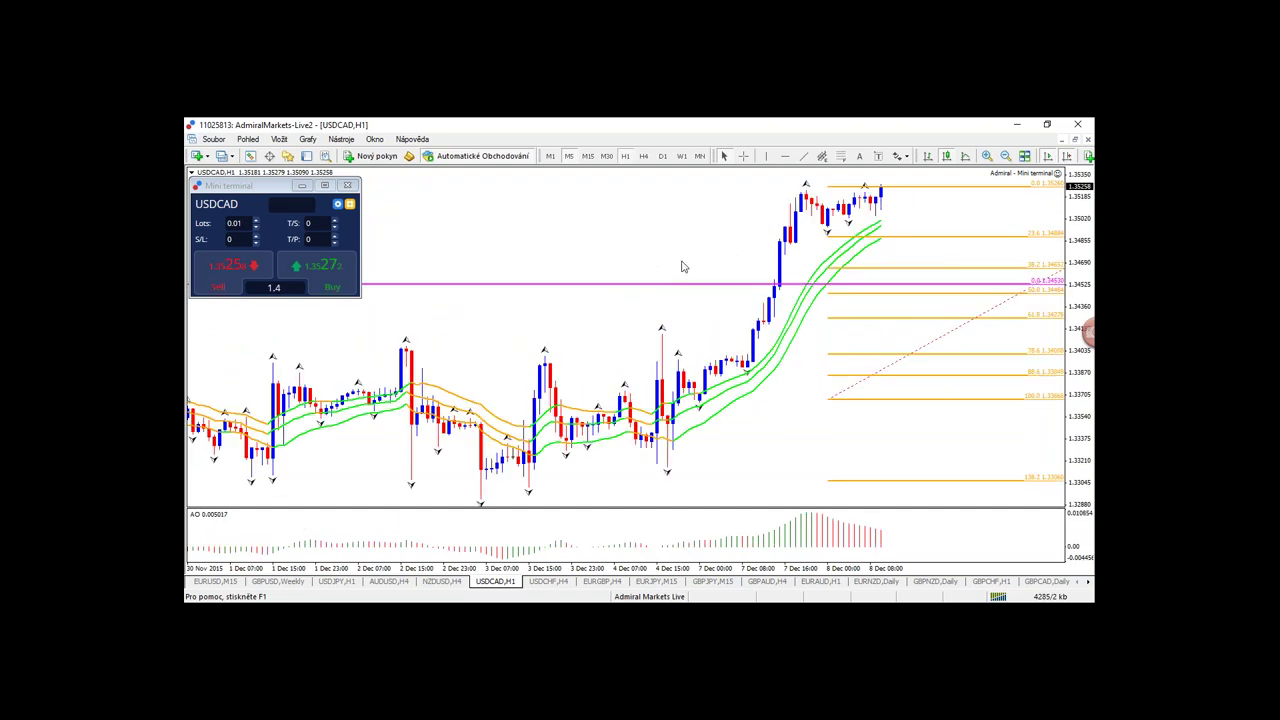
{"action": "left_click", "coordinate": [587, 156]}
{"action": "mouse_move", "coordinate": [998, 197]}
{"action": "left_mouse_down"}
{"action": "mouse_move", "coordinate": [1016, 207]}
{"action": "mouse_move", "coordinate": [986, 189]}
{"action": "left_mouse_up"}
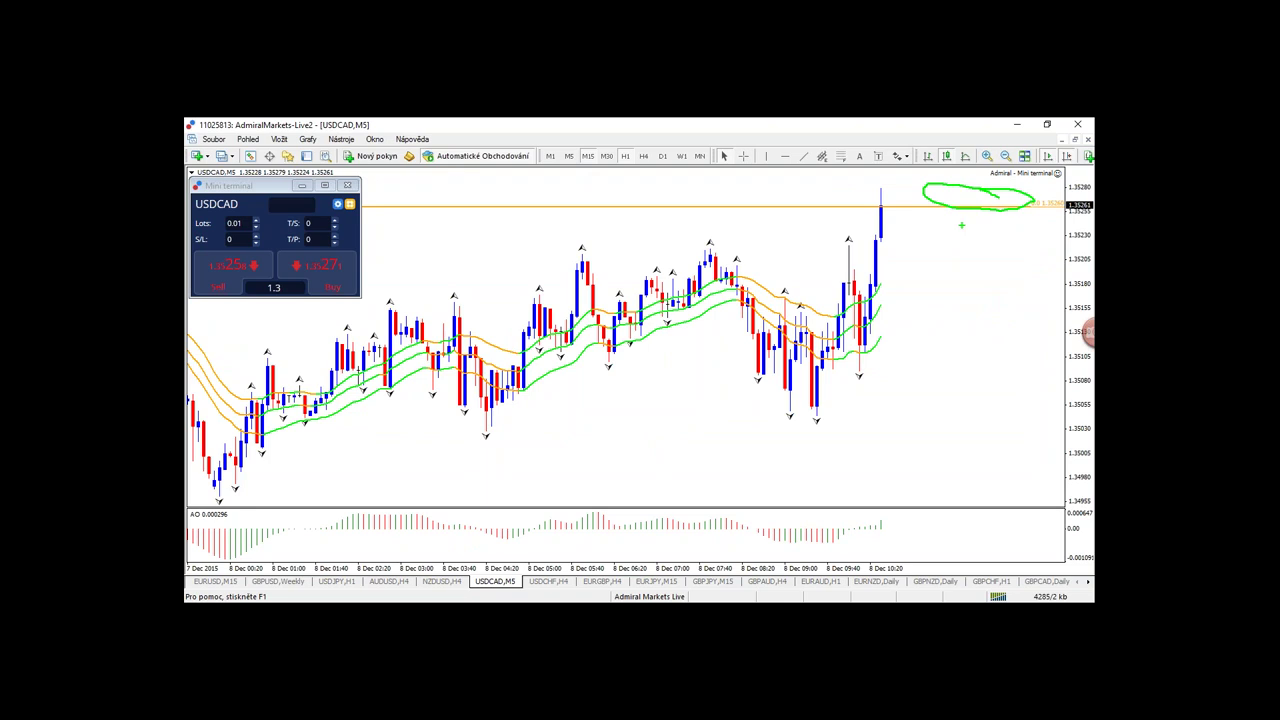
{"action": "key", "text": "Escape"}
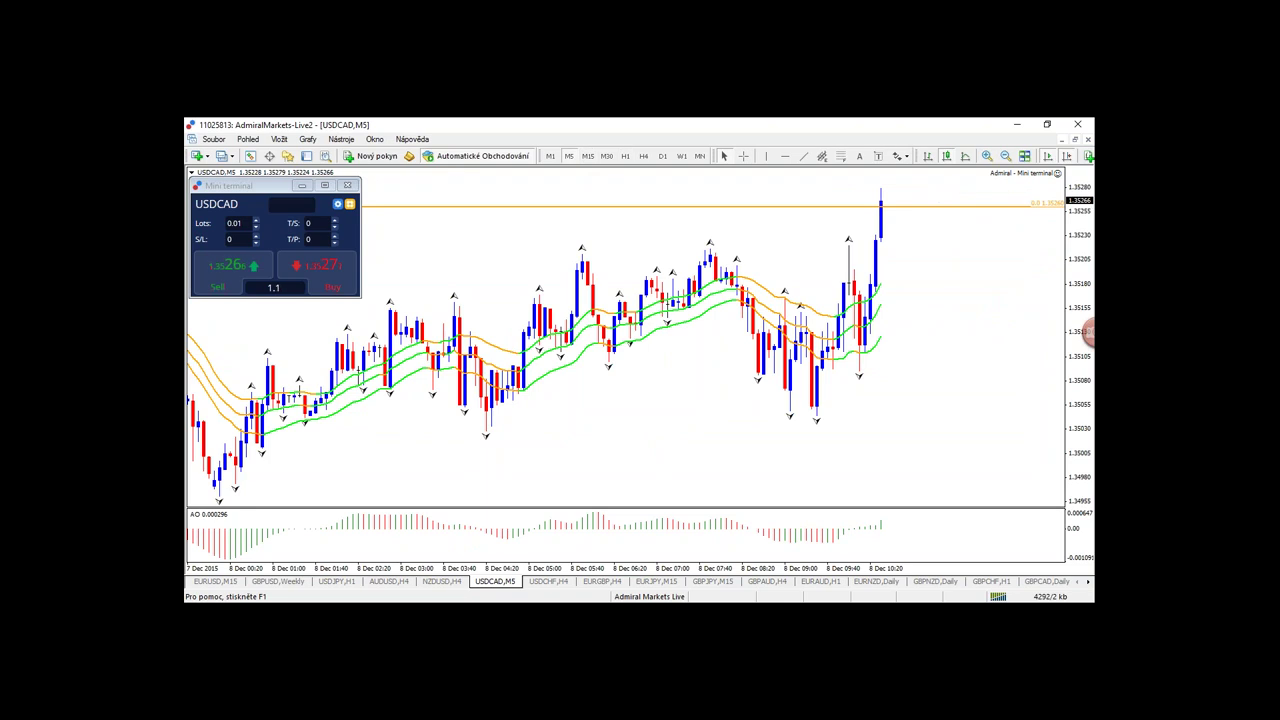
- Switch USDCAD to M15, draw red lines below the recent swing lows, and erase them
{"action": "left_click", "coordinate": [591, 160]}
{"action": "left_click_drag", "start_coordinate": [954, 436], "coordinate": [660, 432]}
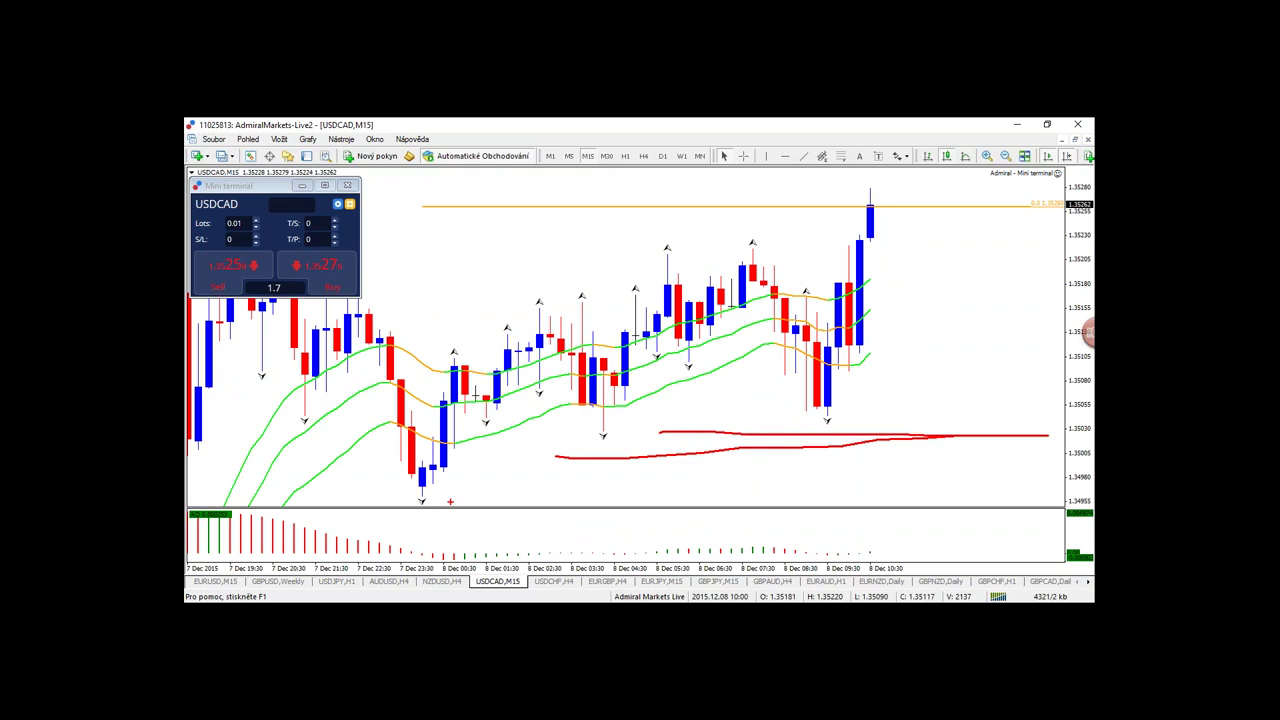
{"action": "mouse_move", "coordinate": [422, 517]}
{"action": "left_mouse_down"}
{"action": "mouse_move", "coordinate": [686, 517]}
{"action": "mouse_move", "coordinate": [473, 518]}
{"action": "left_mouse_up"}
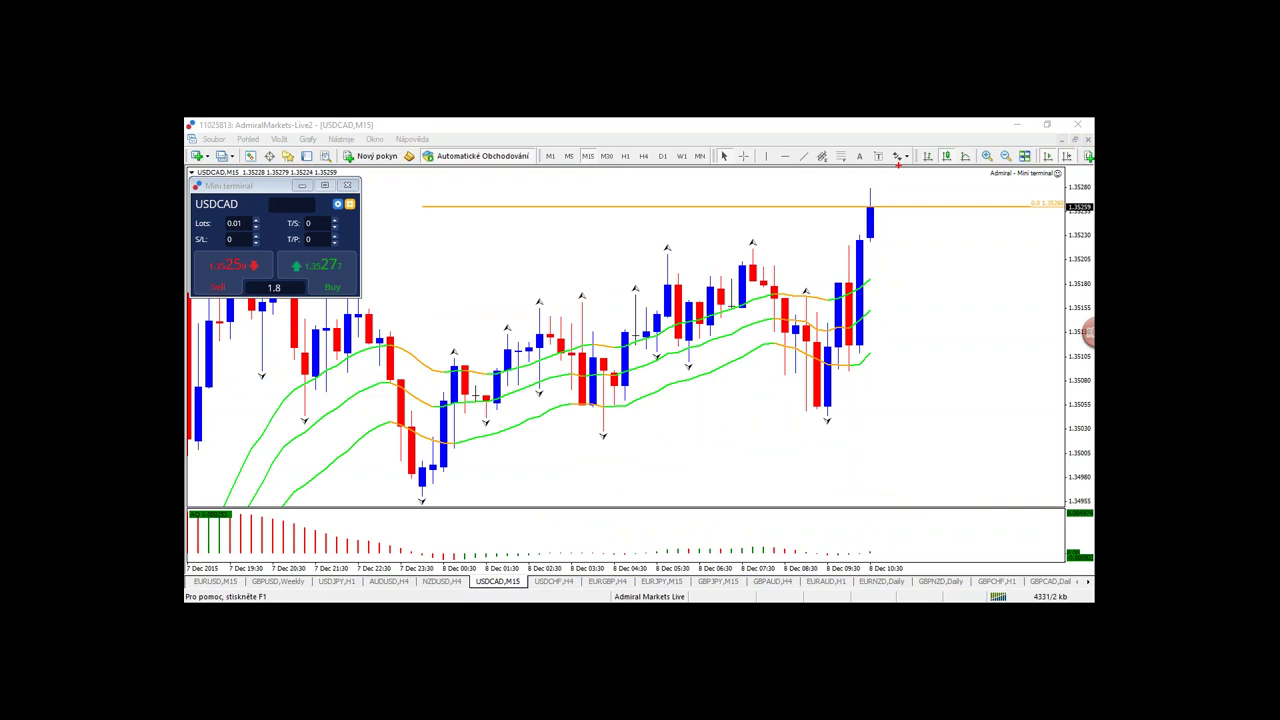
{"action": "key", "text": "Escape"}
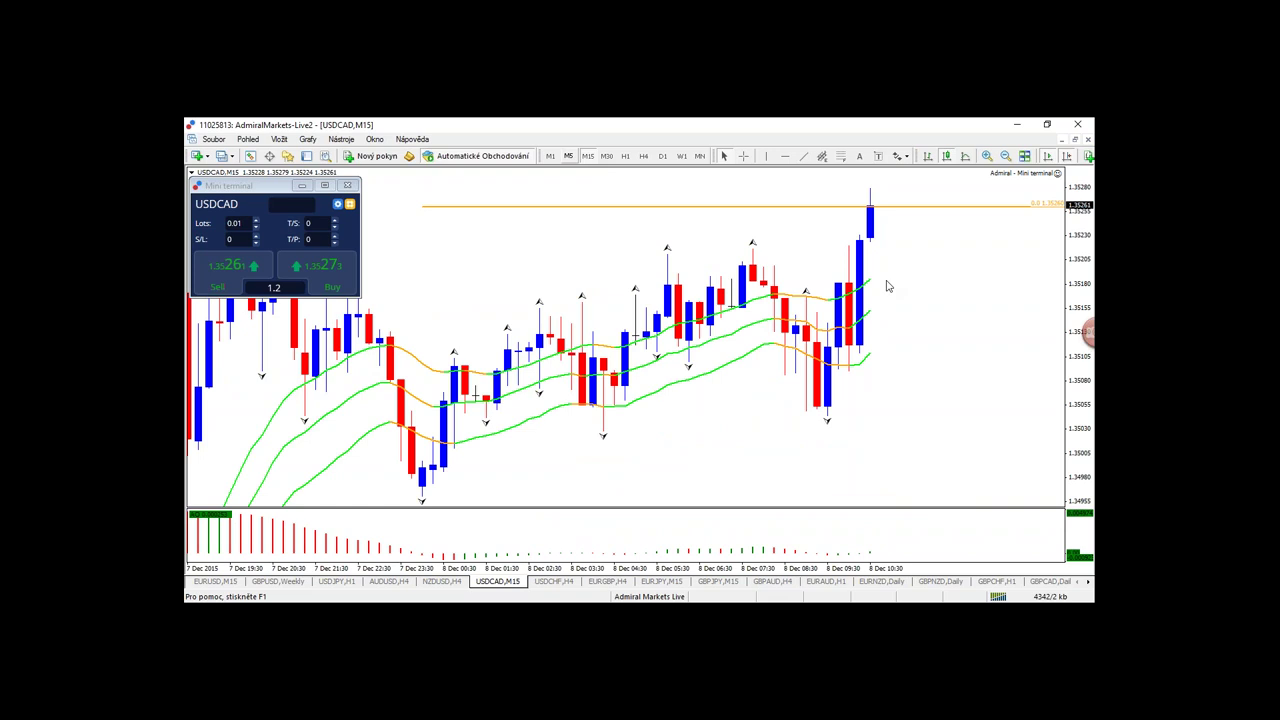
- Return USDCAD to M5, circle the 0.0 level breakout in red, mark the zone below it with green lines, and erase the drawings
{"action": "key", "text": "minus"}
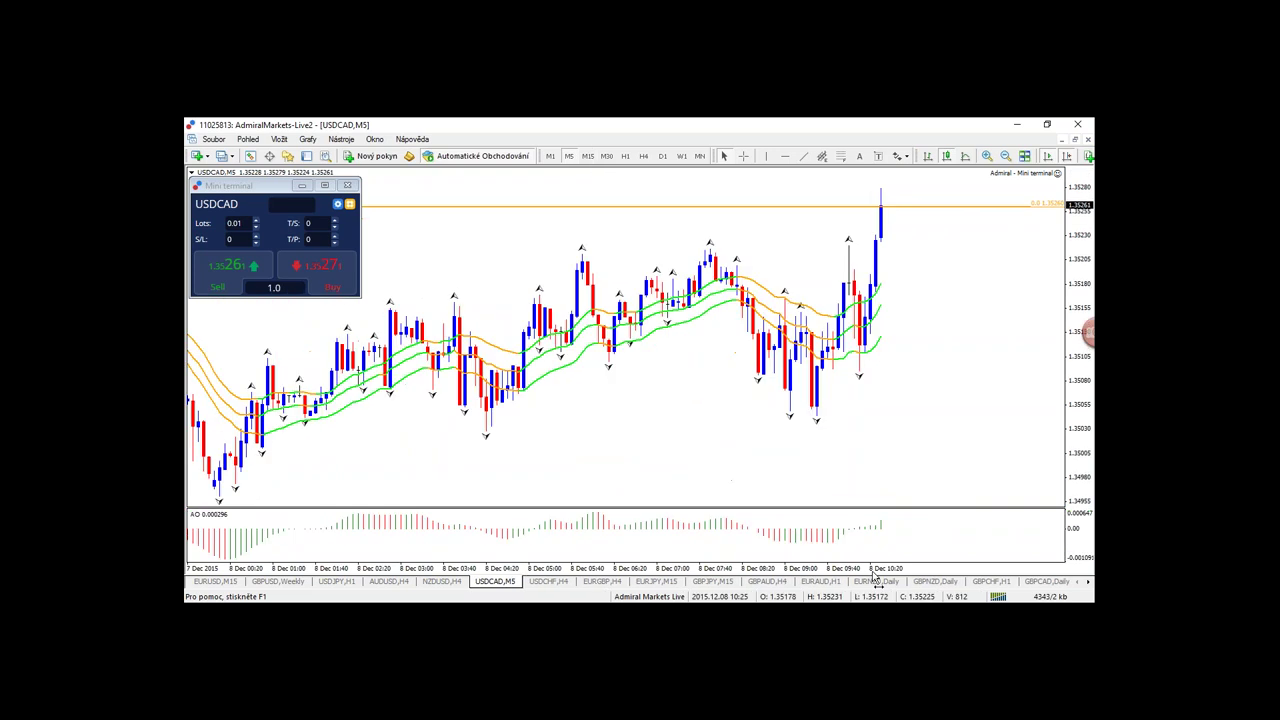
{"action": "key", "text": "minus"}
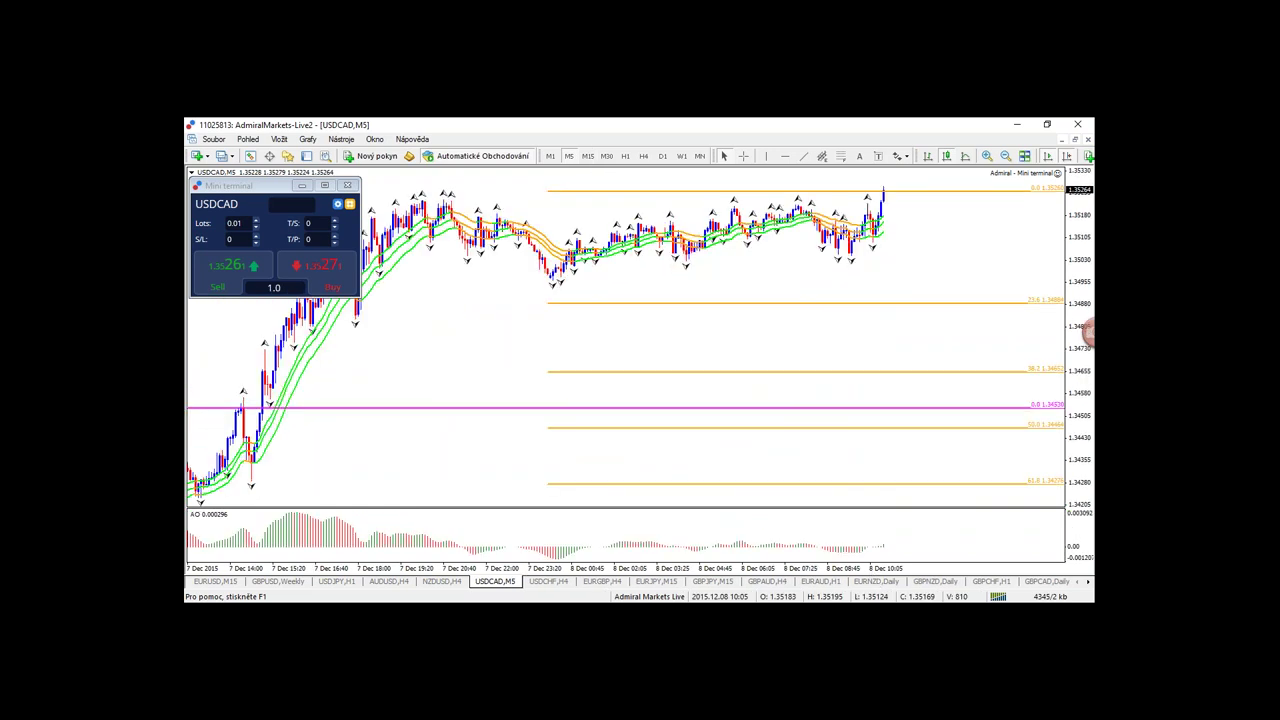
{"action": "key", "text": "plus"}
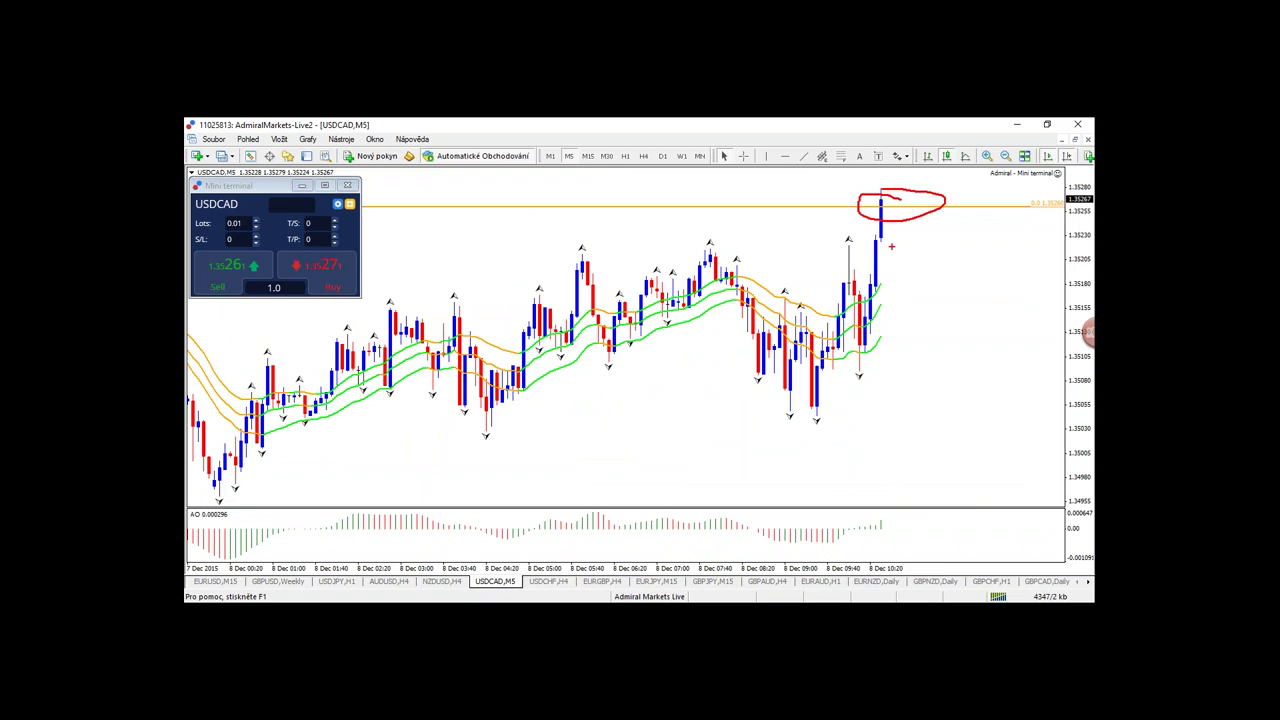
{"action": "mouse_move", "coordinate": [815, 284]}
{"action": "left_mouse_down"}
{"action": "mouse_move", "coordinate": [857, 279]}
{"action": "mouse_move", "coordinate": [860, 265]}
{"action": "left_mouse_up"}
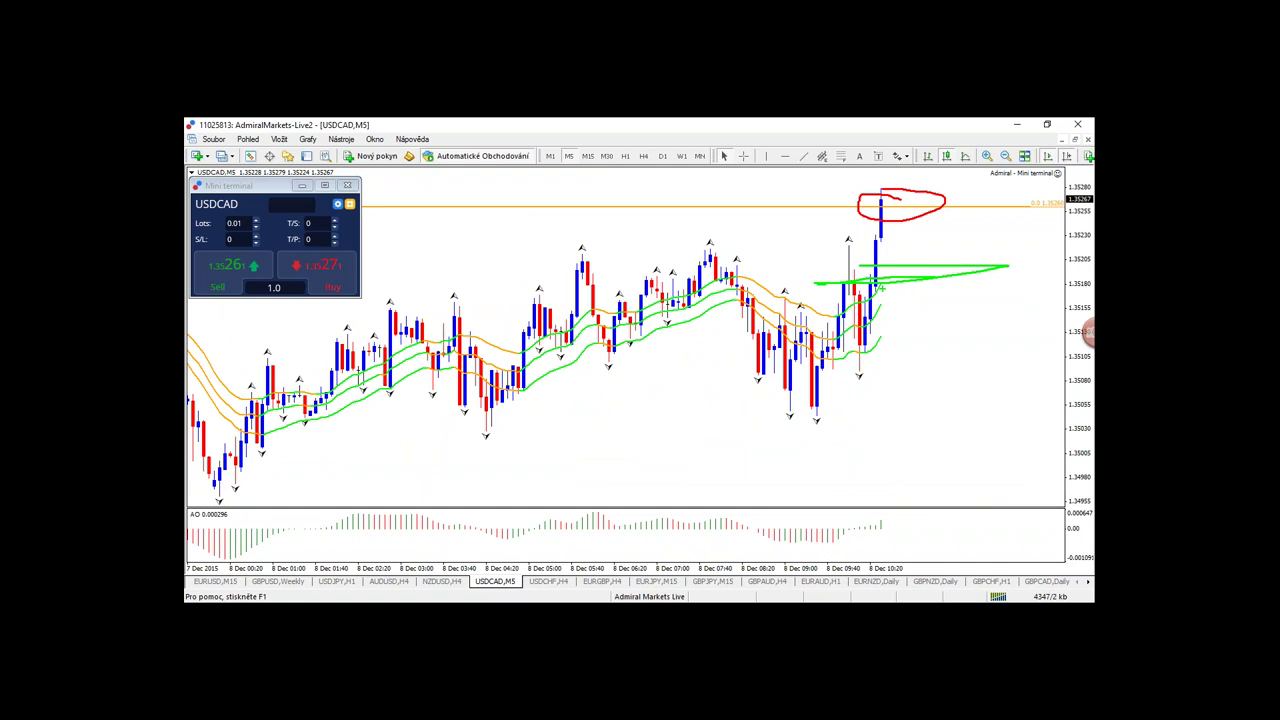
{"action": "key", "text": "Escape"}
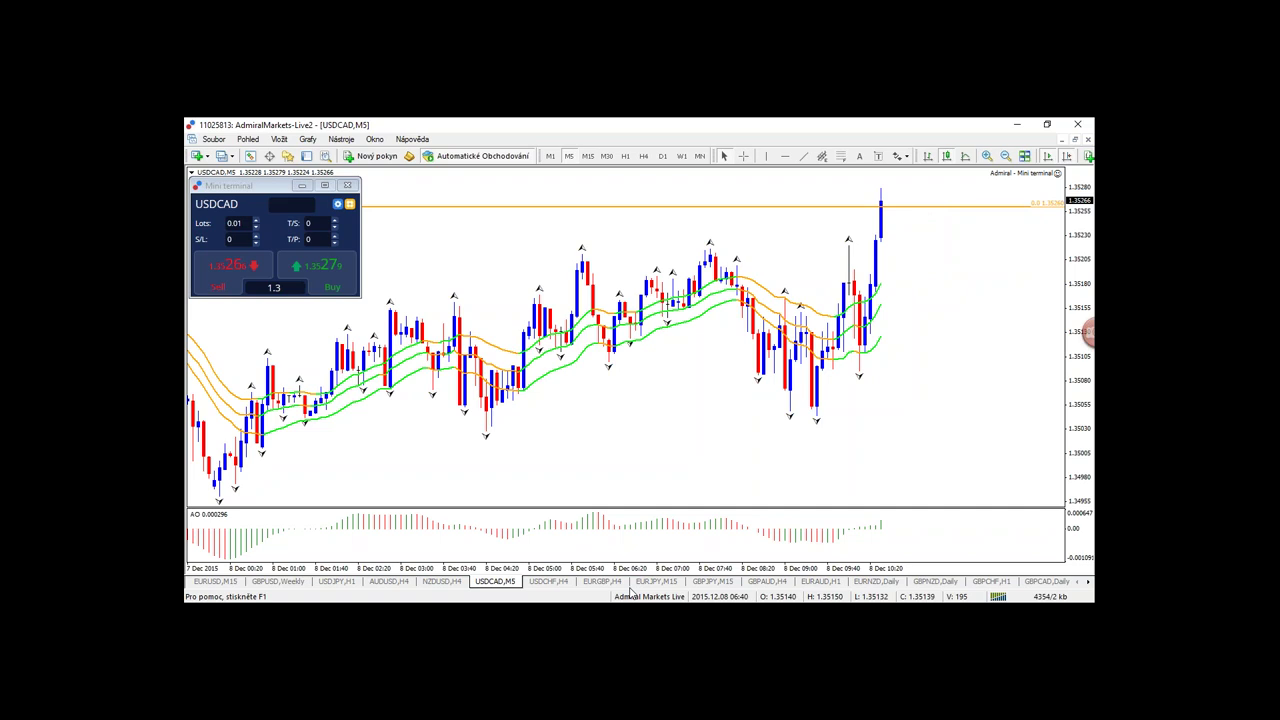
- Review the USDCHF H4 and GBPAUD H4 charts and open the EURJPY chart
{"action": "left_click", "coordinate": [550, 582]}
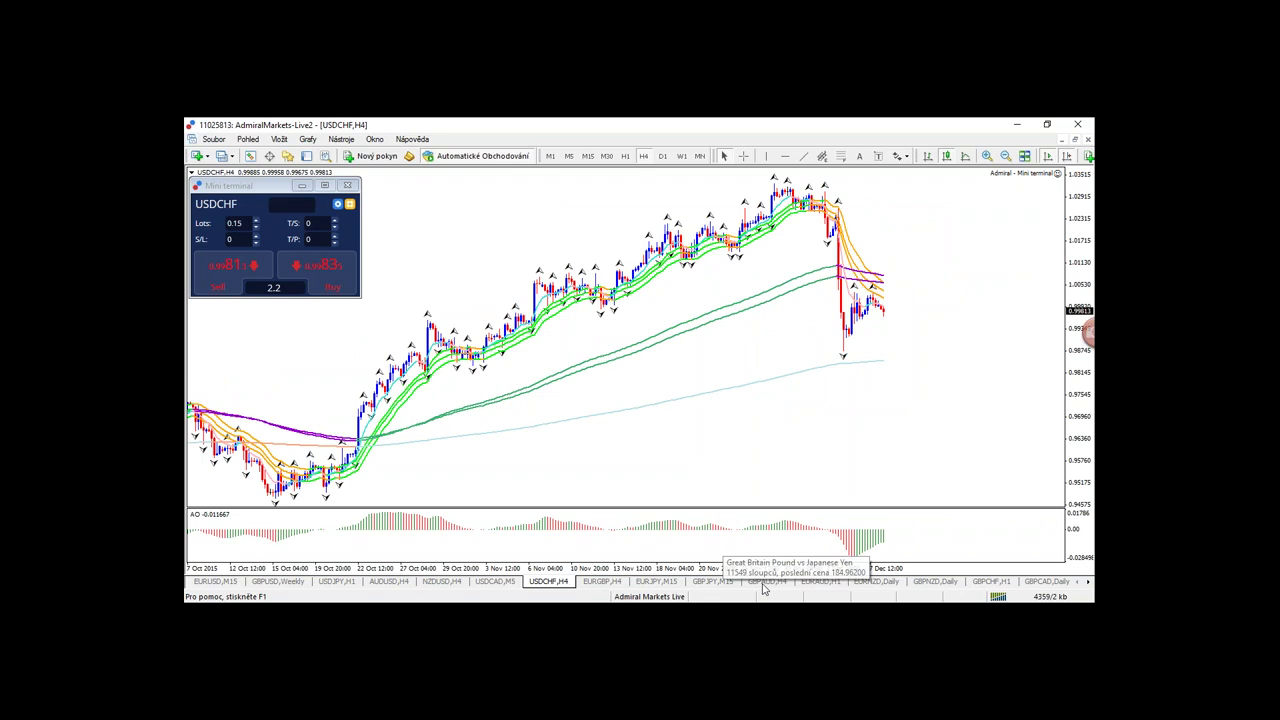
{"action": "left_click", "coordinate": [765, 582]}
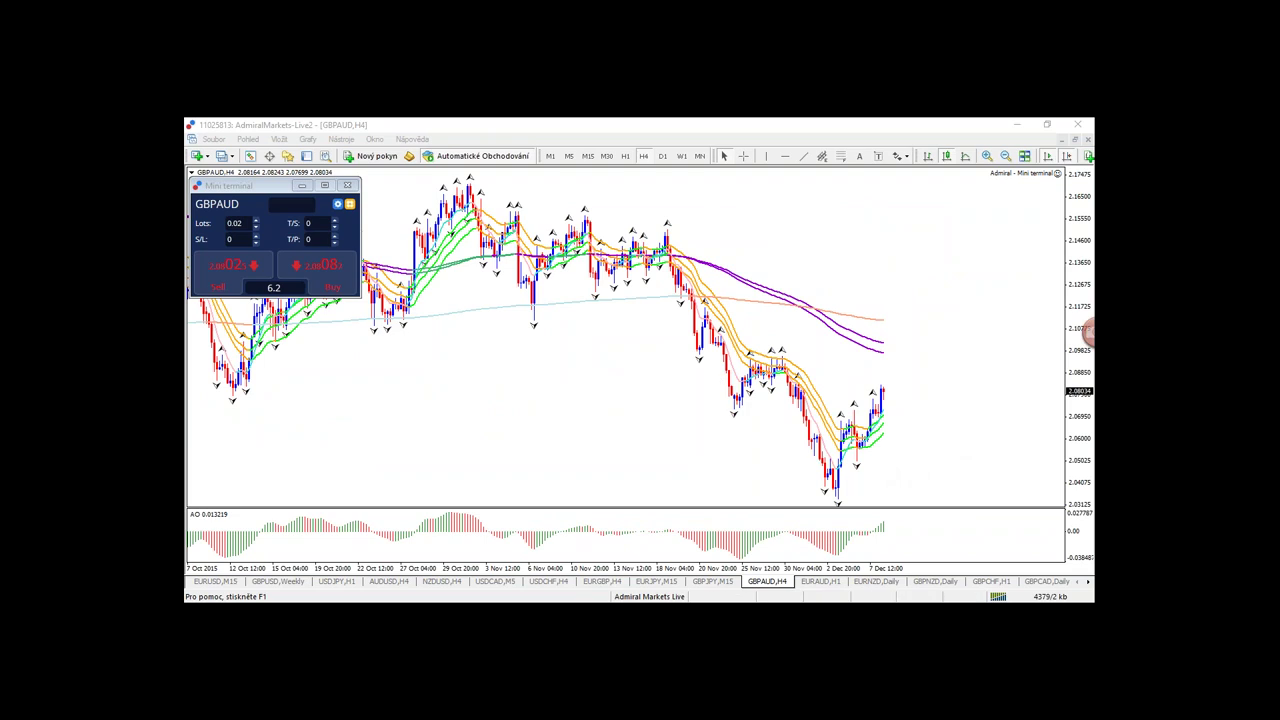
{"action": "left_click", "coordinate": [641, 585]}
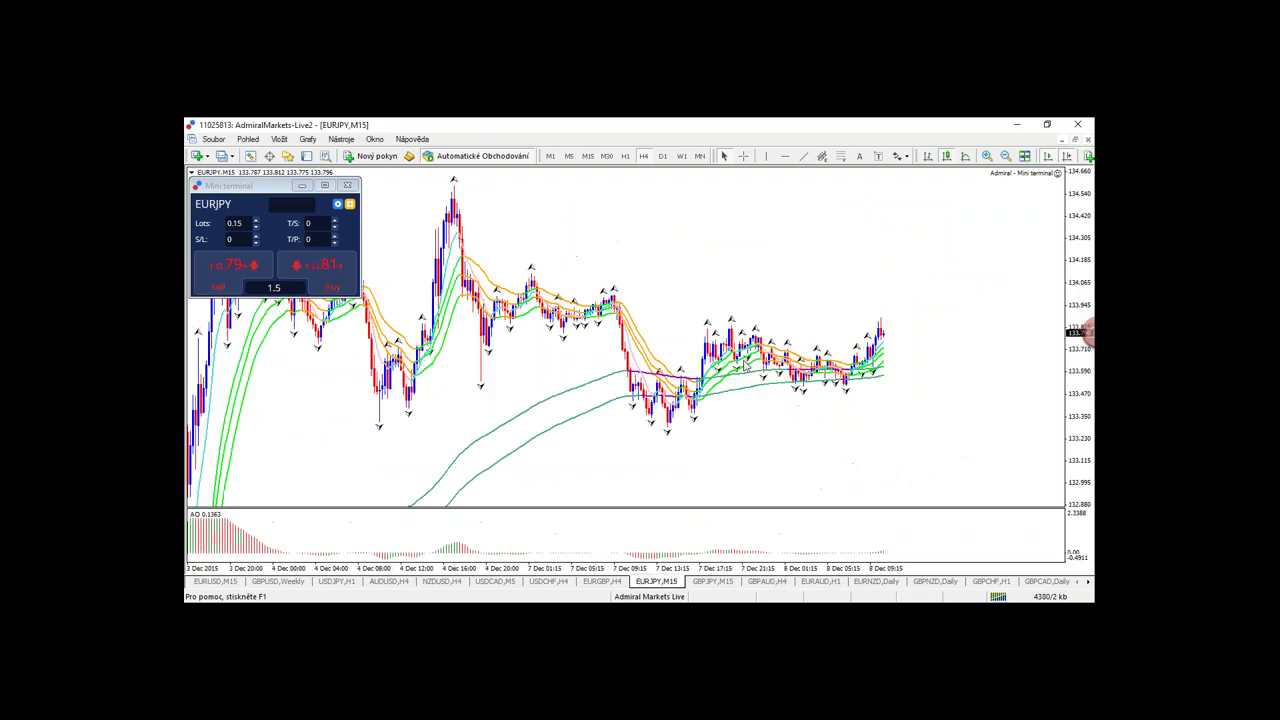
- Switch EURJPY to the Daily timeframe, mark the latest low near the lower channel line, and erase the mark
{"action": "left_click", "coordinate": [661, 157]}
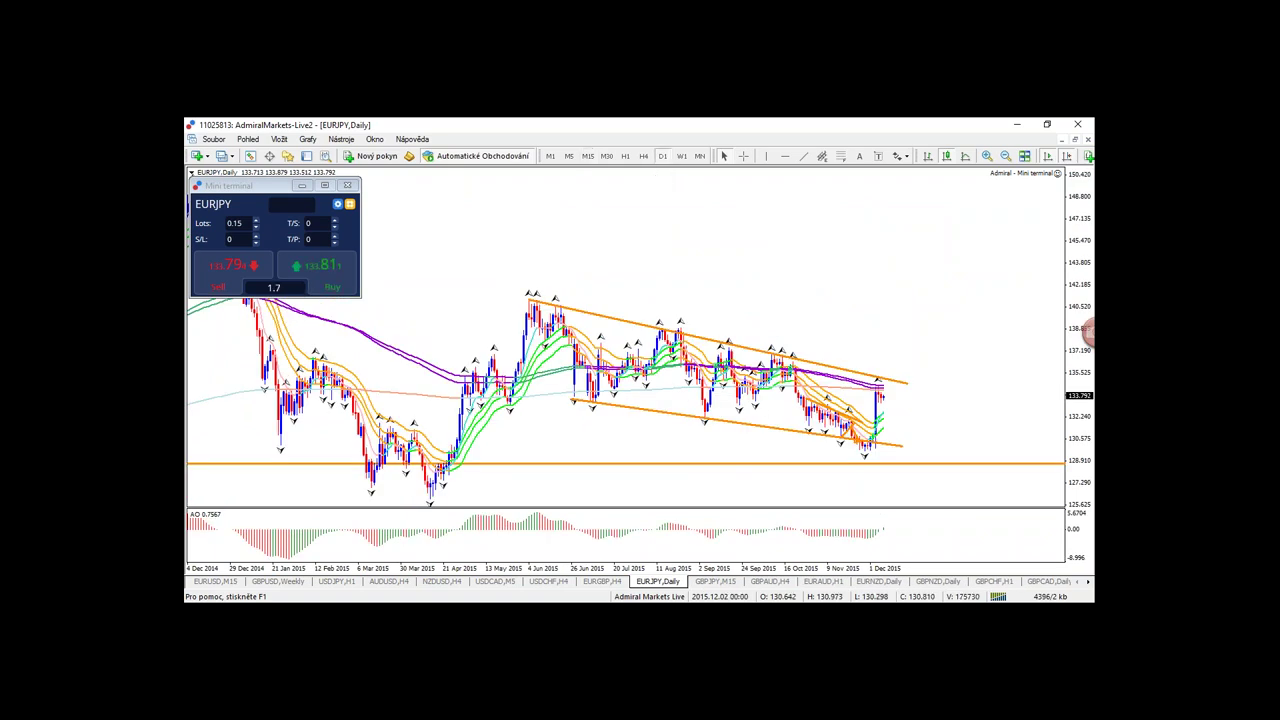
{"action": "mouse_move", "coordinate": [874, 434]}
{"action": "left_mouse_down"}
{"action": "mouse_move", "coordinate": [854, 431]}
{"action": "mouse_move", "coordinate": [874, 456]}
{"action": "mouse_move", "coordinate": [868, 431]}
{"action": "left_mouse_up"}
{"action": "key", "text": "Escape"}
- Switch EURJPY to H4, circle the late-November consolidation around the lower channel line in green, and erase the circle
{"action": "left_click", "coordinate": [643, 156]}
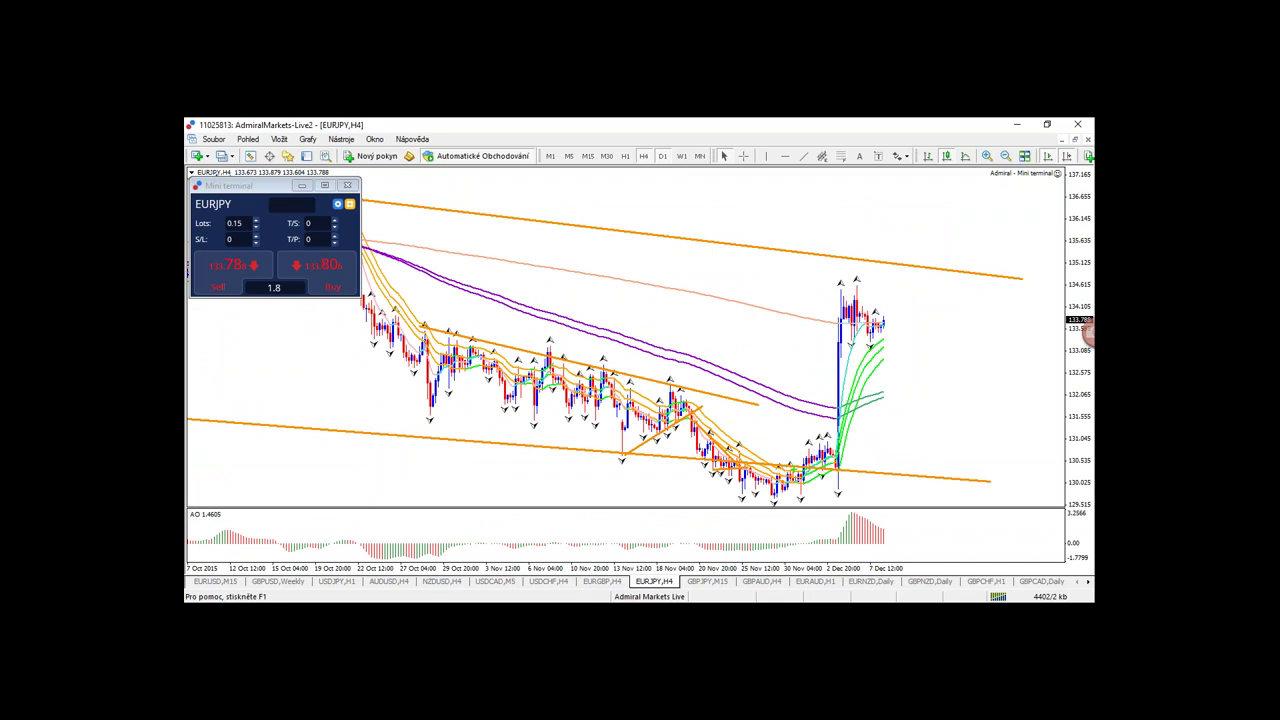
{"action": "mouse_move", "coordinate": [800, 450]}
{"action": "left_mouse_down"}
{"action": "mouse_move", "coordinate": [684, 456]}
{"action": "mouse_move", "coordinate": [842, 470]}
{"action": "mouse_move", "coordinate": [754, 449]}
{"action": "left_mouse_up"}
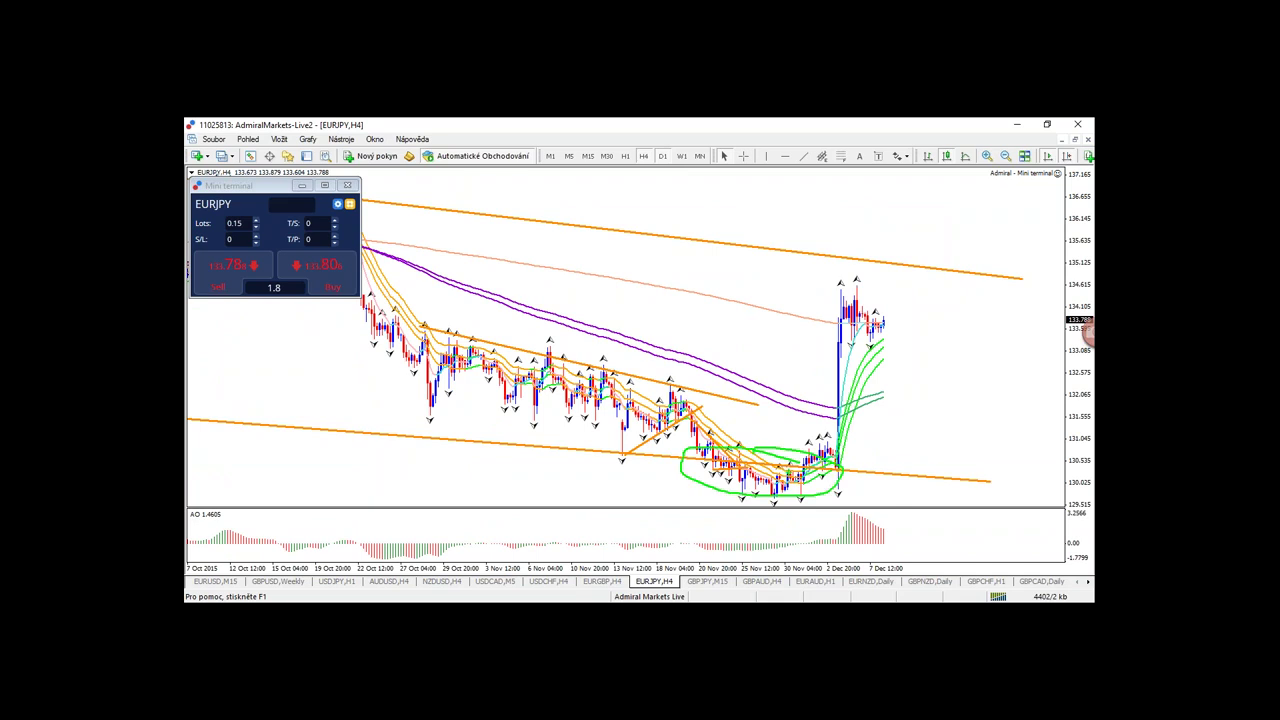
{"action": "key", "text": "Escape"}
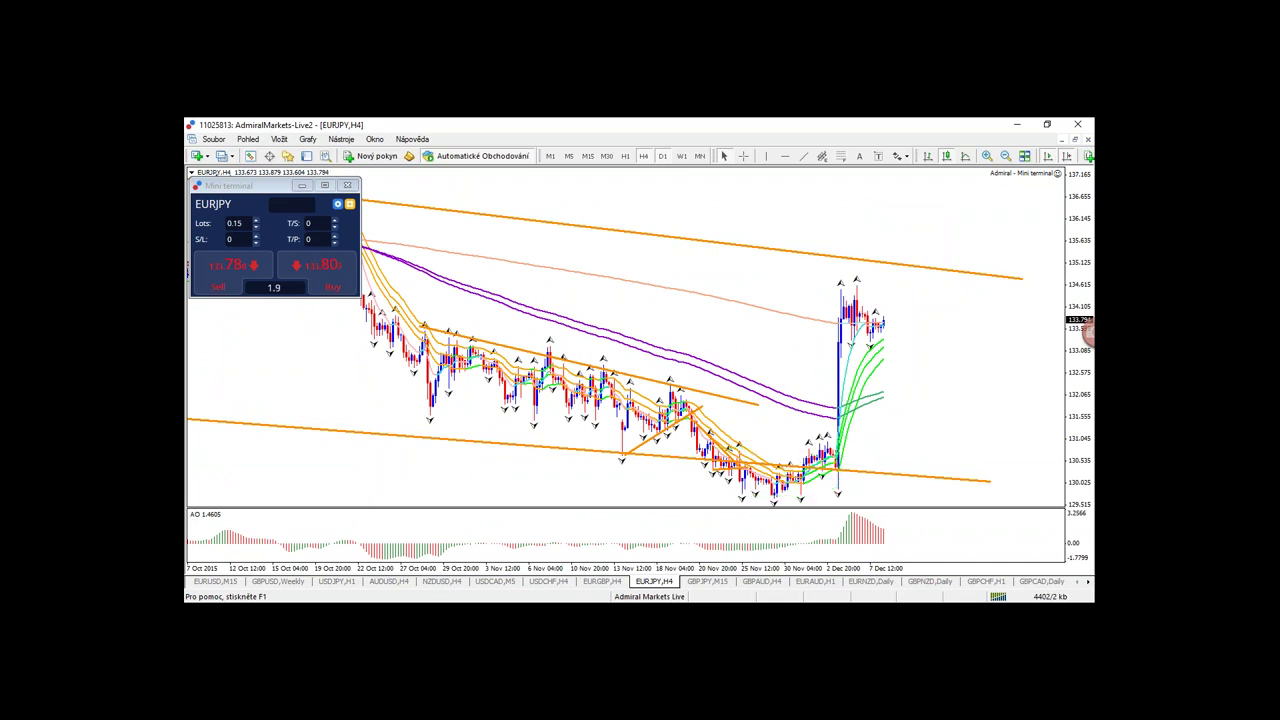
- Circle the lowest EURJPY H4 candles in green, draw an arrow down to the AO histogram with a horizontal line, and erase the drawings
{"action": "mouse_move", "coordinate": [800, 477]}
{"action": "left_mouse_down"}
{"action": "mouse_move", "coordinate": [785, 494]}
{"action": "mouse_move", "coordinate": [783, 478]}
{"action": "mouse_move", "coordinate": [796, 540]}
{"action": "left_mouse_up"}
{"action": "mouse_move", "coordinate": [788, 538]}
{"action": "left_mouse_down"}
{"action": "mouse_move", "coordinate": [806, 542]}
{"action": "mouse_move", "coordinate": [764, 535]}
{"action": "left_mouse_up"}
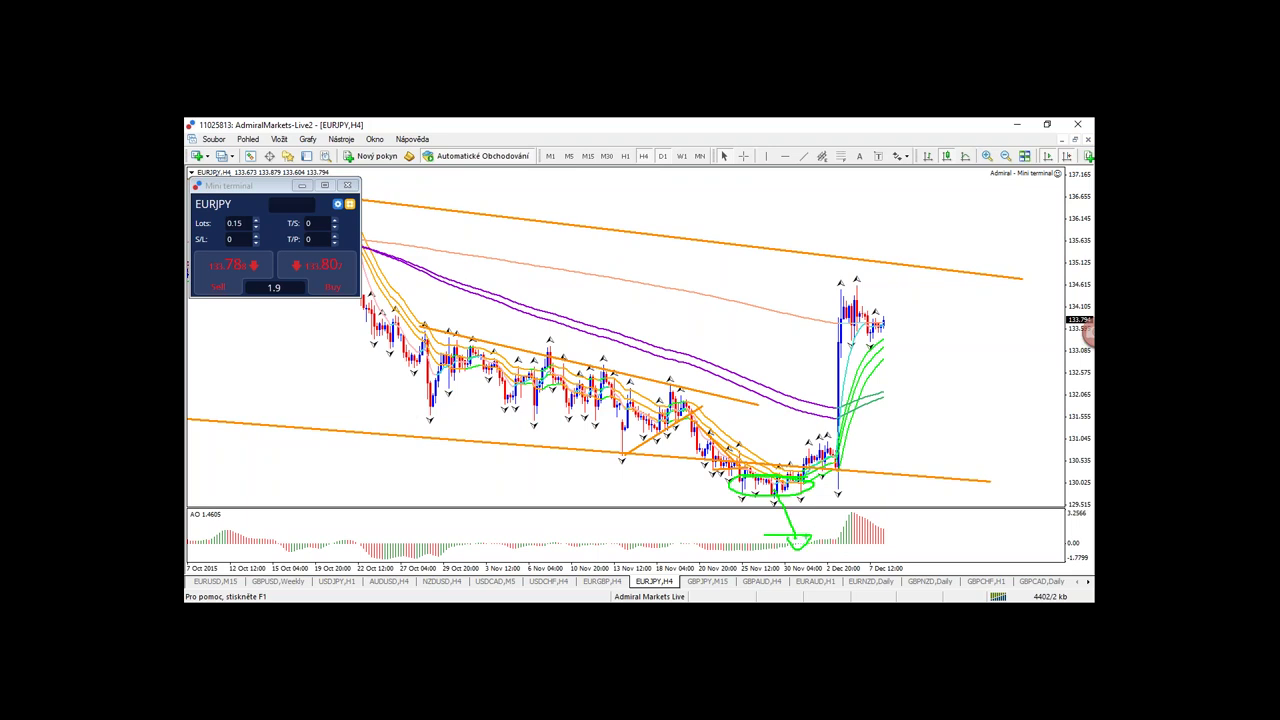
{"action": "key", "text": "Escape"}
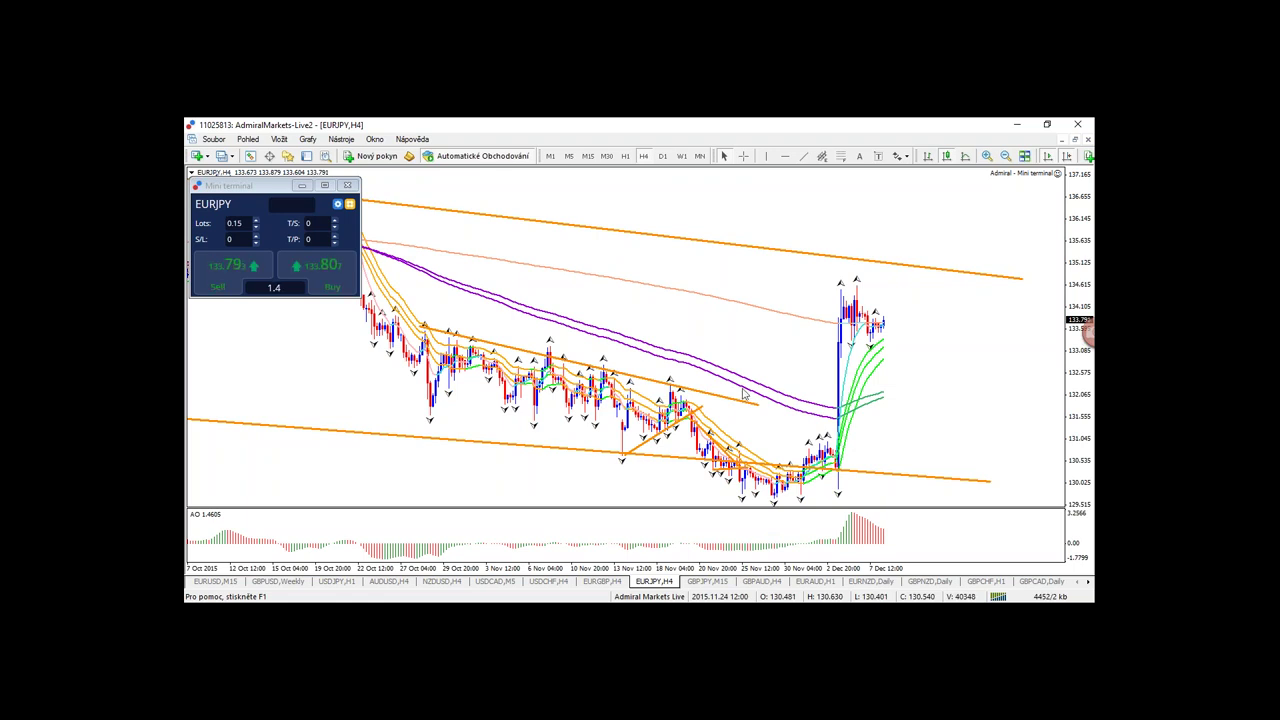
{"action": "mouse_move", "coordinate": [743, 389]}
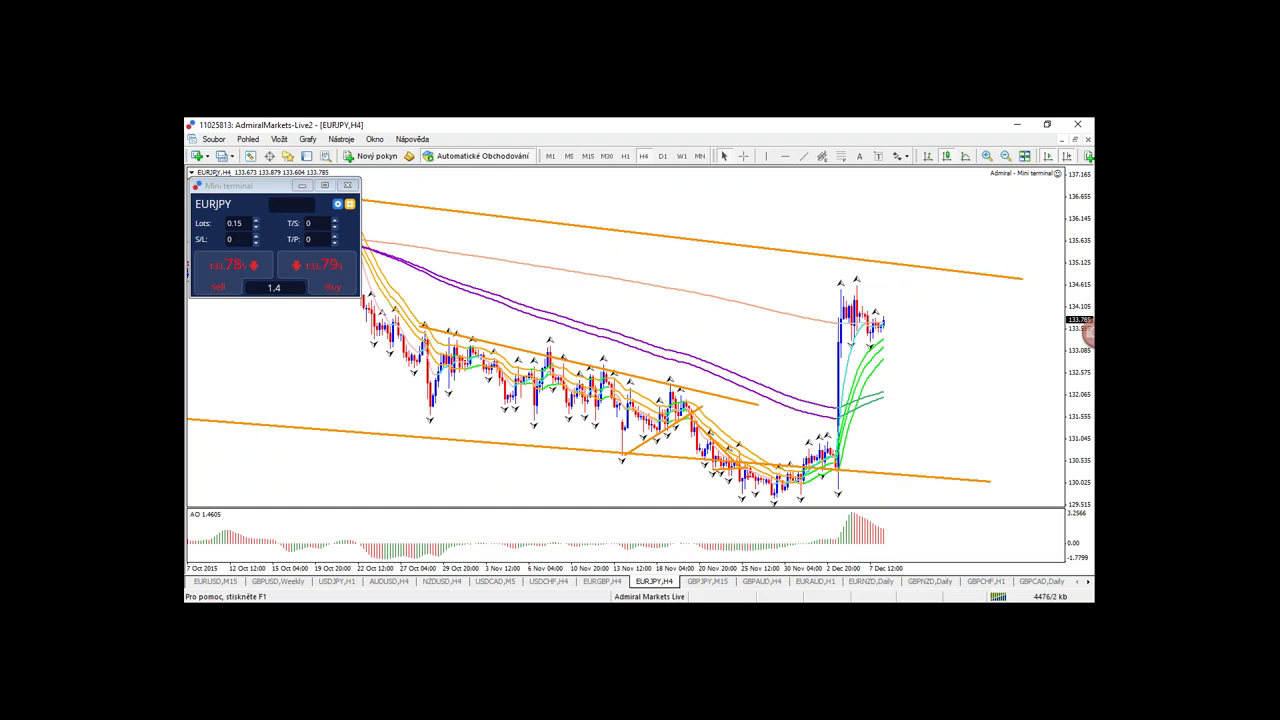
- Mark the mid-November and late-November lows on EURJPY H4, trace both with a pink double-trough curve, and erase the drawings
{"action": "mouse_move", "coordinate": [692, 462]}
{"action": "left_mouse_down"}
{"action": "mouse_move", "coordinate": [724, 492]}
{"action": "mouse_move", "coordinate": [806, 491]}
{"action": "mouse_move", "coordinate": [830, 472]}
{"action": "mouse_move", "coordinate": [767, 501]}
{"action": "mouse_move", "coordinate": [699, 473]}
{"action": "mouse_move", "coordinate": [830, 480]}
{"action": "mouse_move", "coordinate": [858, 460]}
{"action": "mouse_move", "coordinate": [766, 491]}
{"action": "left_mouse_up"}
{"action": "mouse_move", "coordinate": [596, 450]}
{"action": "left_mouse_down"}
{"action": "mouse_move", "coordinate": [640, 479]}
{"action": "mouse_move", "coordinate": [666, 456]}
{"action": "left_mouse_up"}
{"action": "key", "text": "e"}
{"action": "left_click_drag", "start_coordinate": [584, 427], "coordinate": [635, 466]}
{"action": "key", "text": "Escape"}
{"action": "key", "text": "ctrl+2"}
{"action": "mouse_move", "coordinate": [604, 436]}
{"action": "left_mouse_down"}
{"action": "mouse_move", "coordinate": [607, 450]}
{"action": "mouse_move", "coordinate": [676, 446]}
{"action": "mouse_move", "coordinate": [745, 502]}
{"action": "mouse_move", "coordinate": [802, 525]}
{"action": "mouse_move", "coordinate": [858, 460]}
{"action": "left_mouse_up"}
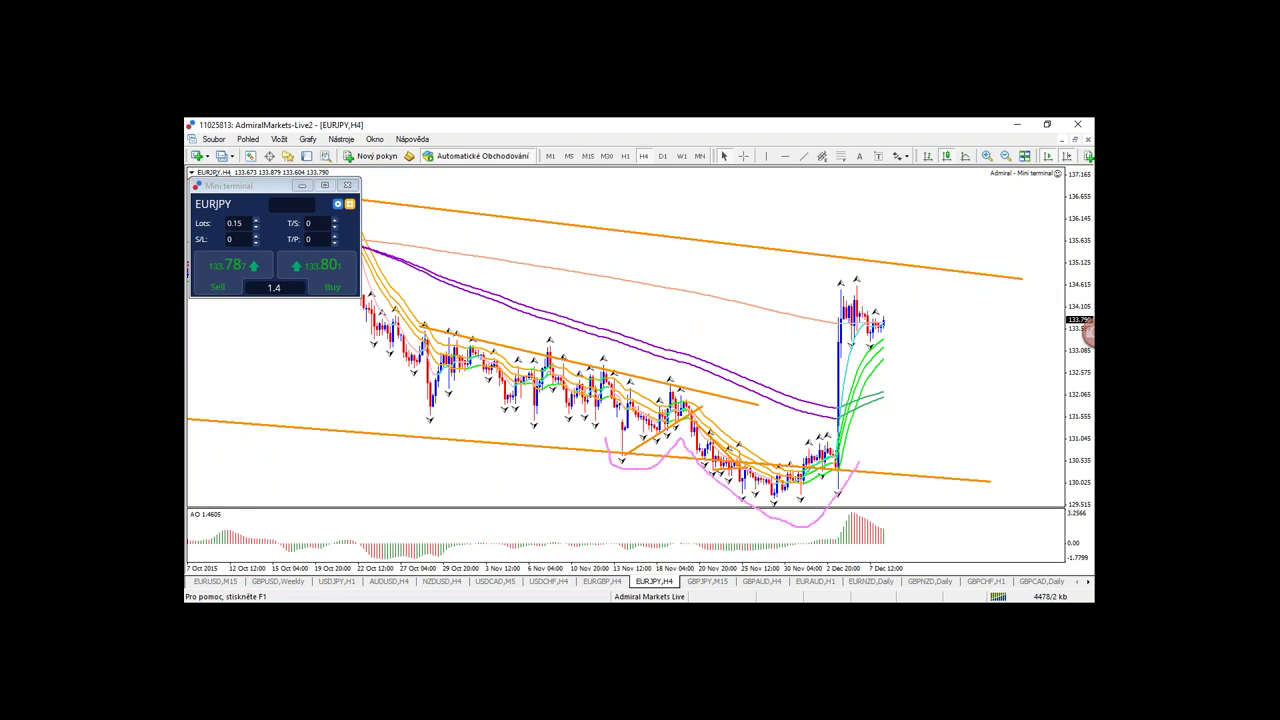
{"action": "key", "text": "Escape"}
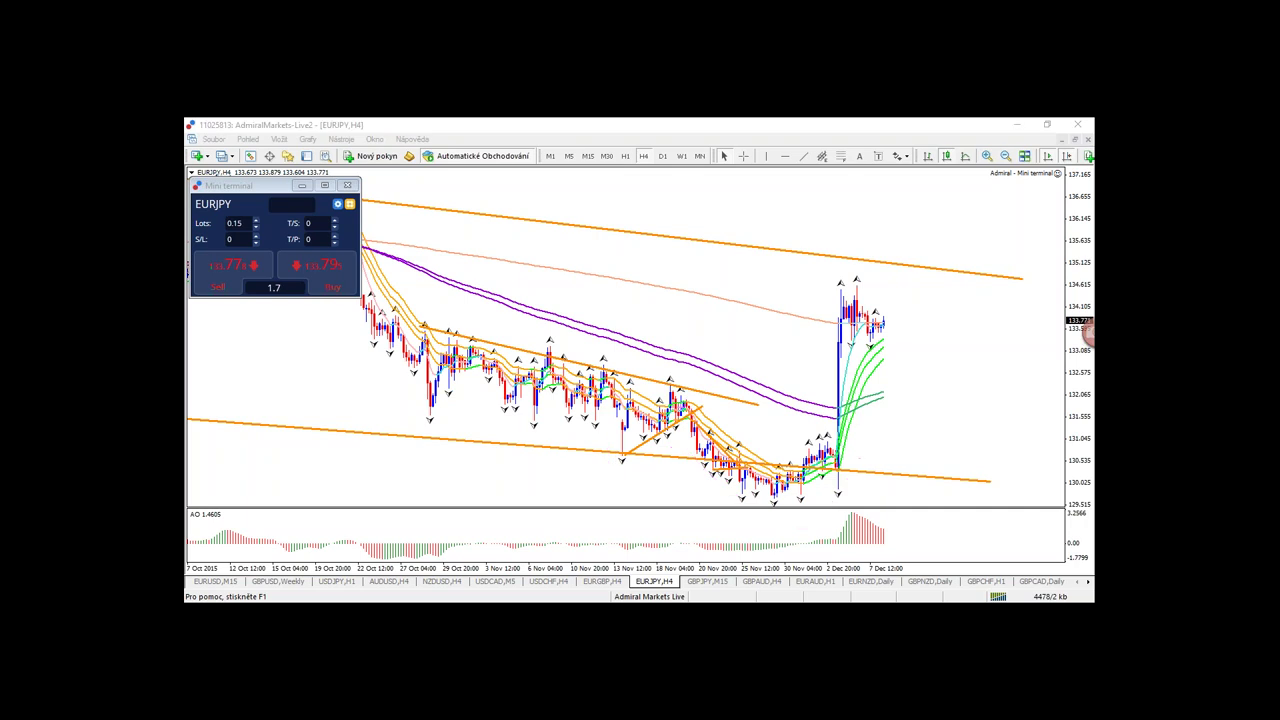
- Redraw the two pink troughs under the November lows, add loops around the shoulder and neckline areas, and erase the sketch
{"action": "mouse_move", "coordinate": [609, 438]}
{"action": "left_mouse_down"}
{"action": "mouse_move", "coordinate": [655, 471]}
{"action": "mouse_move", "coordinate": [690, 456]}
{"action": "mouse_move", "coordinate": [724, 498]}
{"action": "mouse_move", "coordinate": [805, 495]}
{"action": "left_mouse_up"}
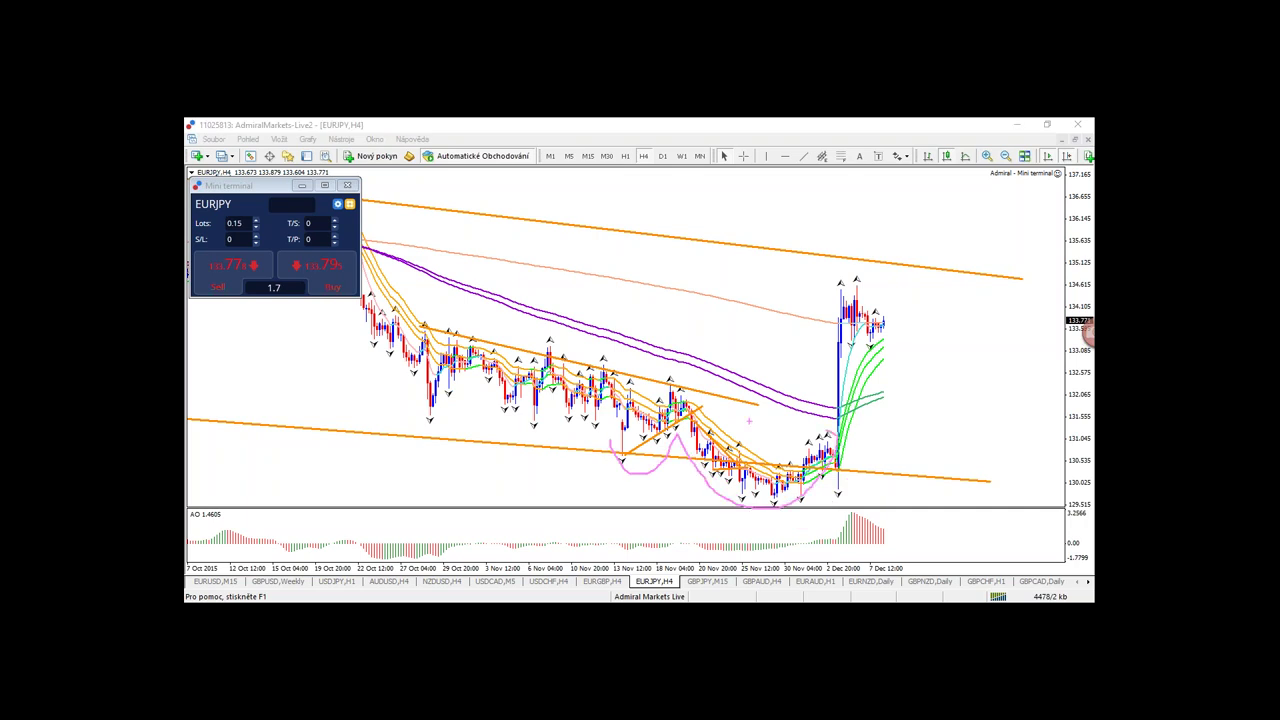
{"action": "mouse_move", "coordinate": [688, 384]}
{"action": "left_mouse_down"}
{"action": "mouse_move", "coordinate": [668, 381]}
{"action": "mouse_move", "coordinate": [655, 402]}
{"action": "mouse_move", "coordinate": [695, 398]}
{"action": "left_mouse_up"}
{"action": "left_click_drag", "start_coordinate": [610, 443], "coordinate": [630, 395]}
{"action": "mouse_move", "coordinate": [800, 480]}
{"action": "left_mouse_down"}
{"action": "mouse_move", "coordinate": [811, 402]}
{"action": "mouse_move", "coordinate": [836, 440]}
{"action": "left_mouse_up"}
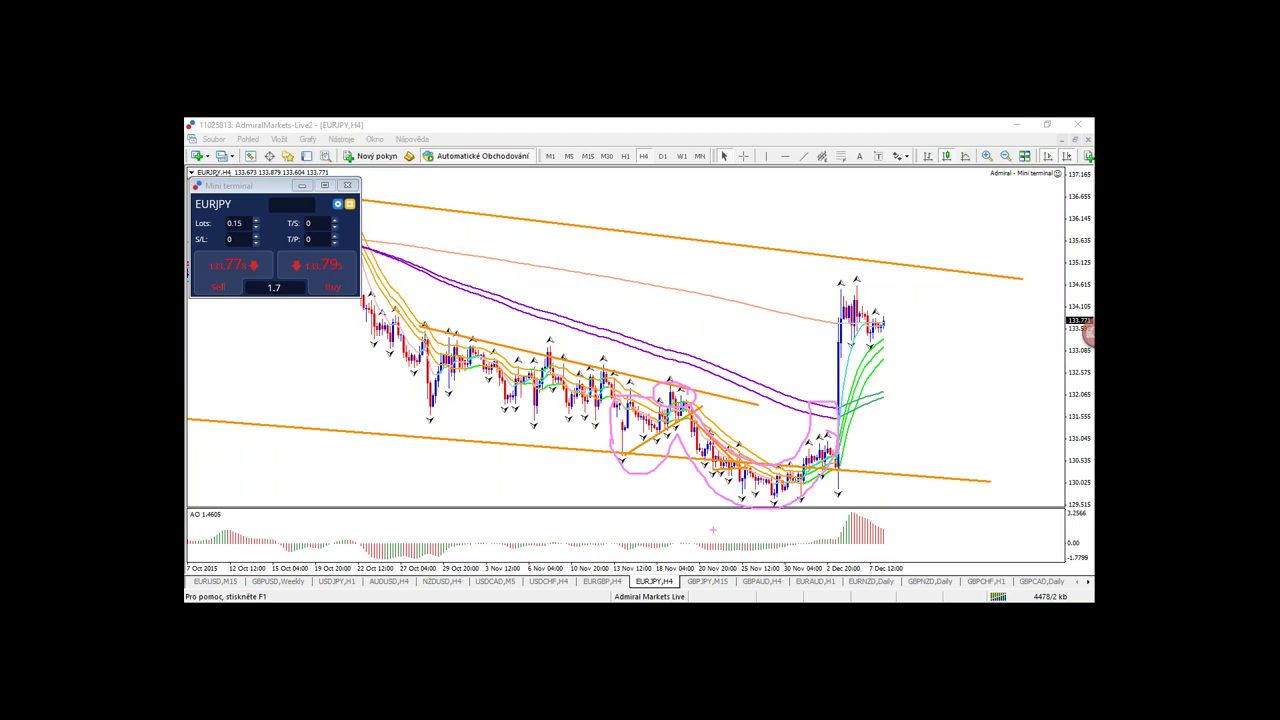
{"action": "key", "text": "Escape"}
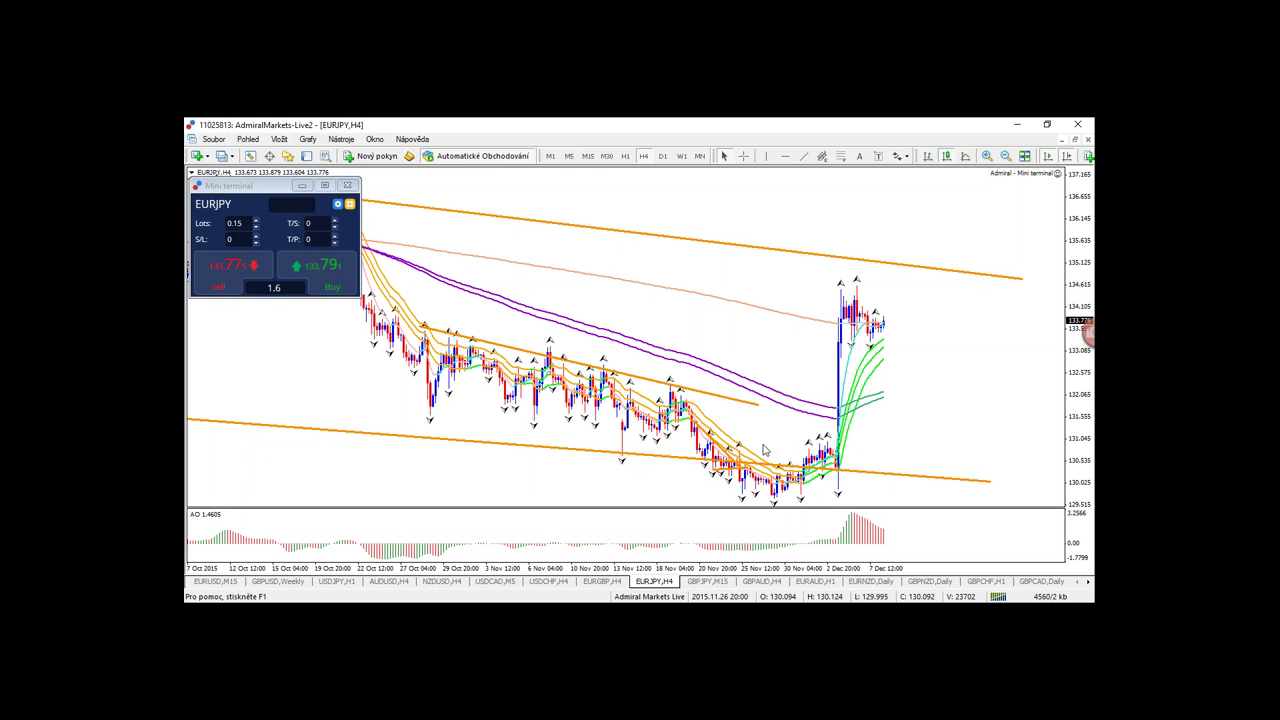
- Switch EURJPY to the Weekly timeframe, sketch a mark across the 2015 swing area, and erase it
{"action": "left_click", "coordinate": [662, 156]}
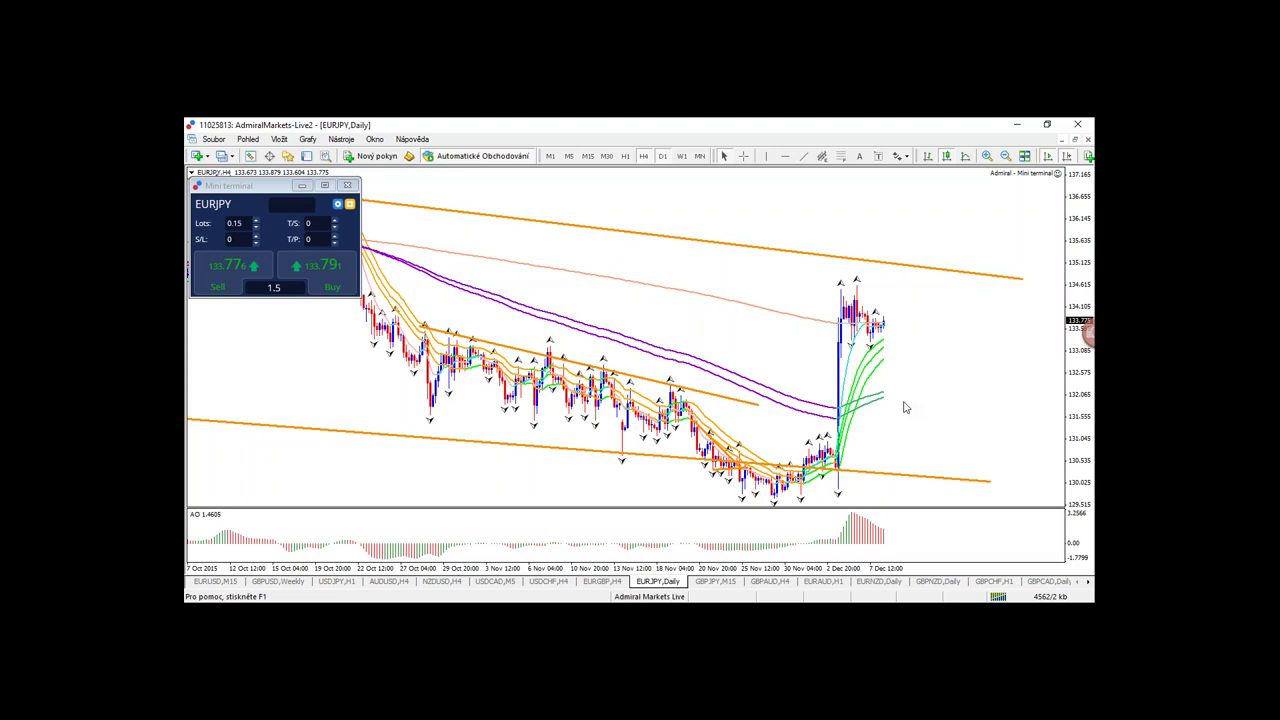
{"action": "left_click", "coordinate": [682, 156]}
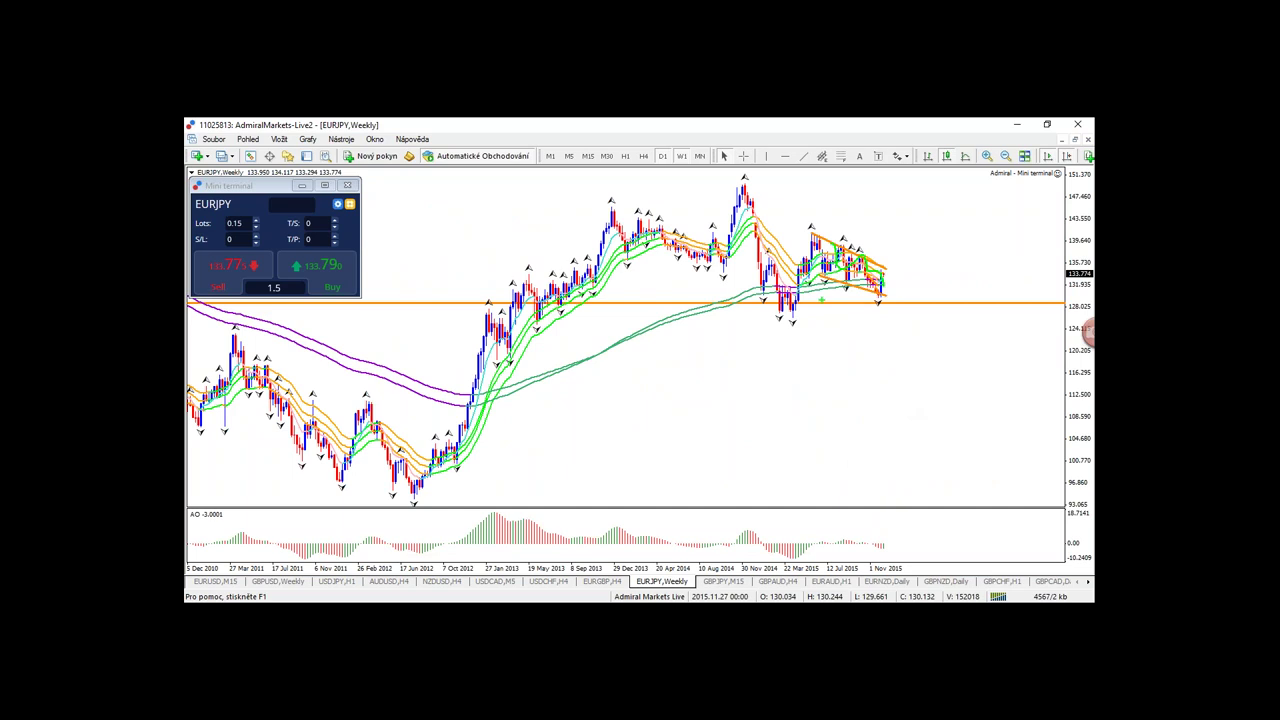
{"action": "mouse_move", "coordinate": [745, 240]}
{"action": "left_mouse_down"}
{"action": "mouse_move", "coordinate": [763, 298]}
{"action": "mouse_move", "coordinate": [815, 245]}
{"action": "left_mouse_up"}
{"action": "key", "text": "Escape"}
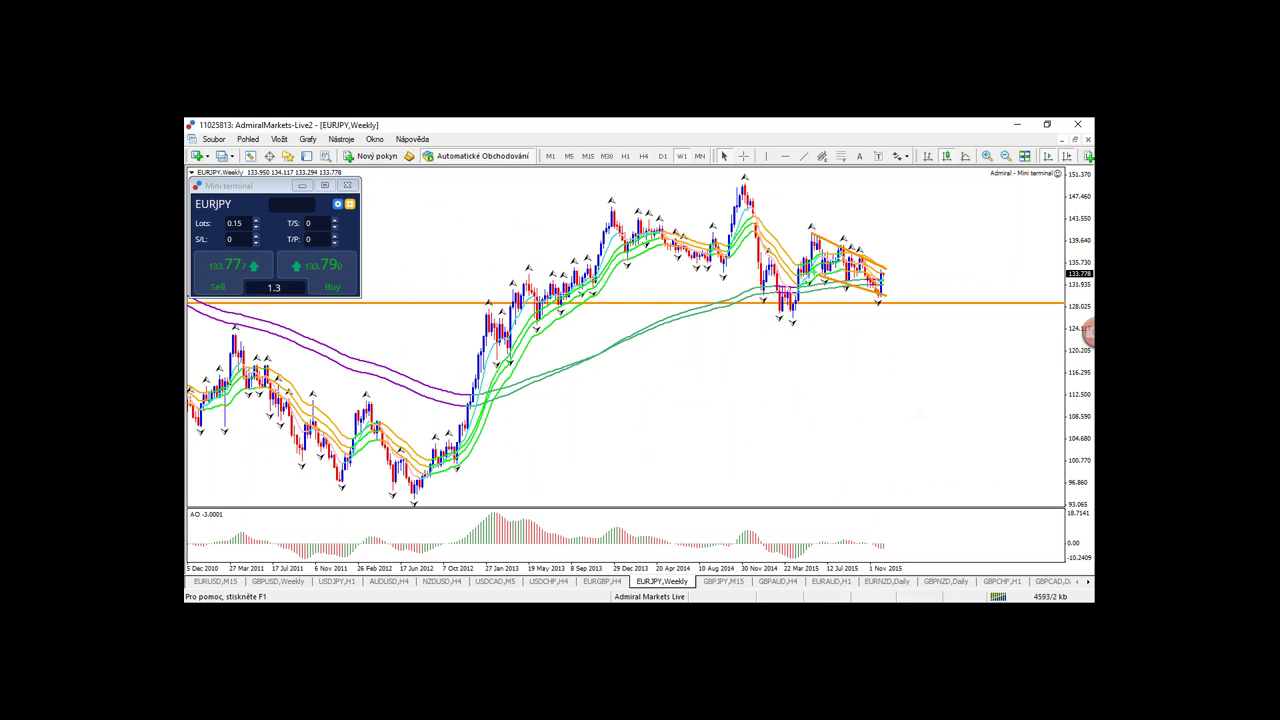
- Sketch a green bullish continuation, a red three-peak top with a downward arrow, and a blue rising support line on EURJPY Weekly, and erase everything
{"action": "left_click_drag", "start_coordinate": [790, 318], "coordinate": [812, 228]}
{"action": "key", "text": "Escape"}
{"action": "mouse_move", "coordinate": [777, 316]}
{"action": "left_mouse_down"}
{"action": "mouse_move", "coordinate": [785, 288]}
{"action": "mouse_move", "coordinate": [832, 252]}
{"action": "mouse_move", "coordinate": [878, 280]}
{"action": "mouse_move", "coordinate": [931, 227]}
{"action": "left_mouse_up"}
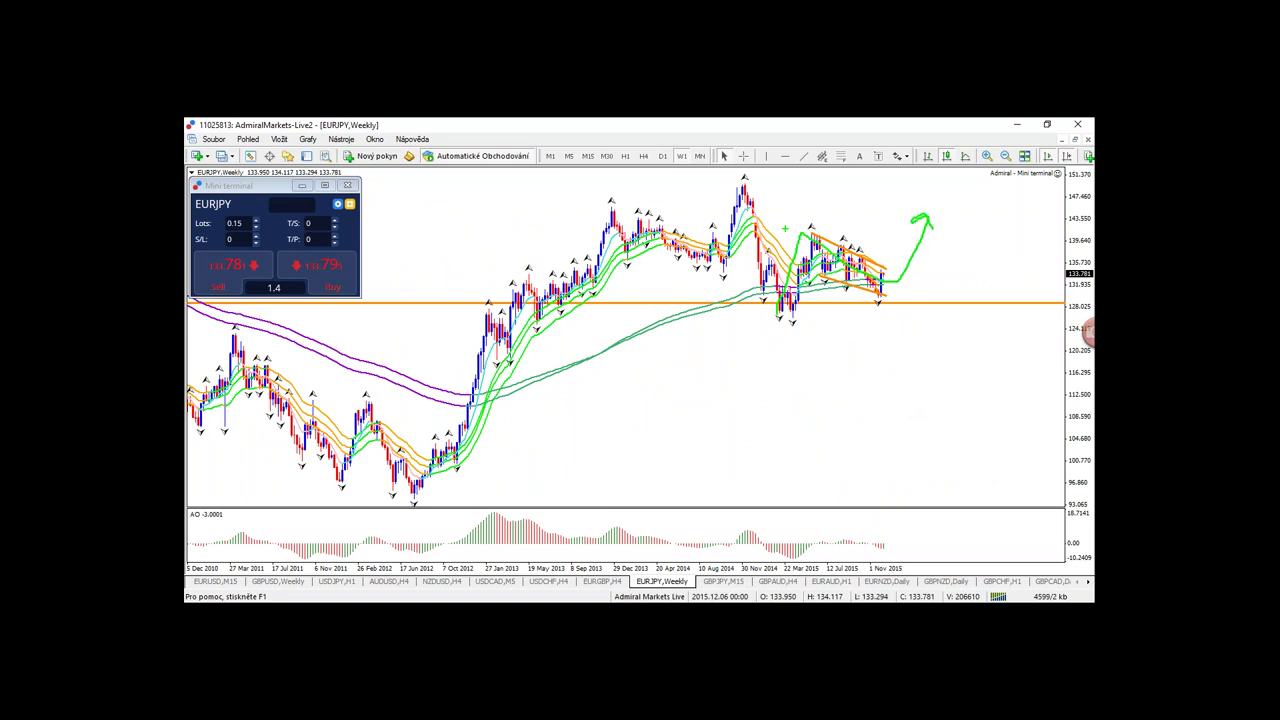
{"action": "mouse_move", "coordinate": [600, 176]}
{"action": "left_mouse_down"}
{"action": "mouse_move", "coordinate": [598, 208]}
{"action": "mouse_move", "coordinate": [752, 170]}
{"action": "mouse_move", "coordinate": [908, 165]}
{"action": "mouse_move", "coordinate": [972, 234]}
{"action": "mouse_move", "coordinate": [932, 232]}
{"action": "mouse_move", "coordinate": [952, 222]}
{"action": "mouse_move", "coordinate": [985, 342]}
{"action": "mouse_move", "coordinate": [1004, 340]}
{"action": "mouse_move", "coordinate": [974, 326]}
{"action": "left_mouse_up"}
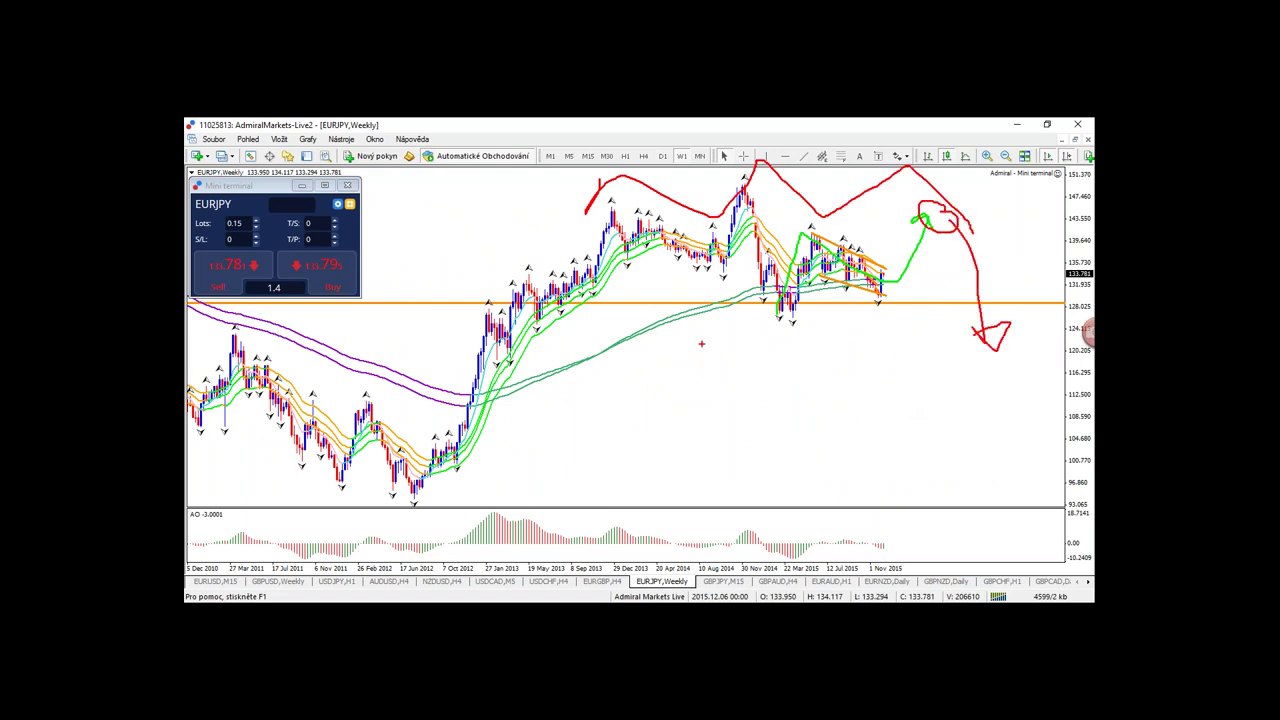
{"action": "left_click_drag", "start_coordinate": [505, 365], "coordinate": [1008, 262]}
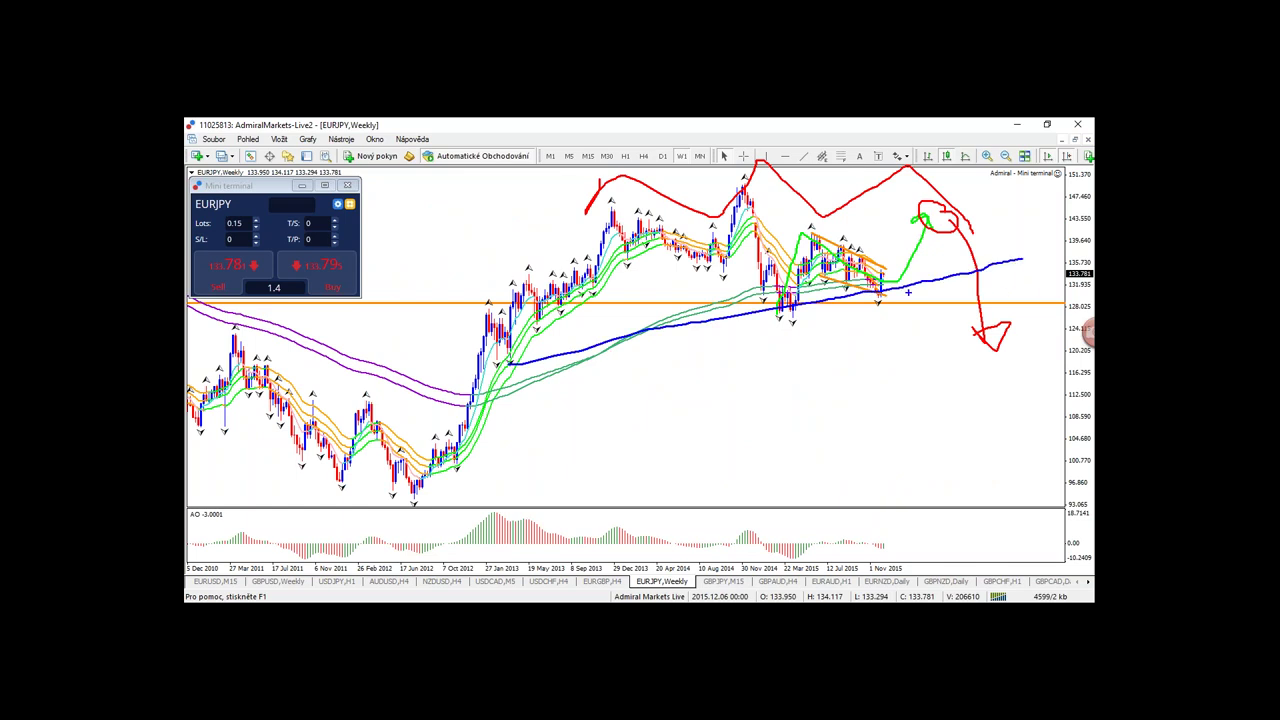
{"action": "key", "text": "Escape"}
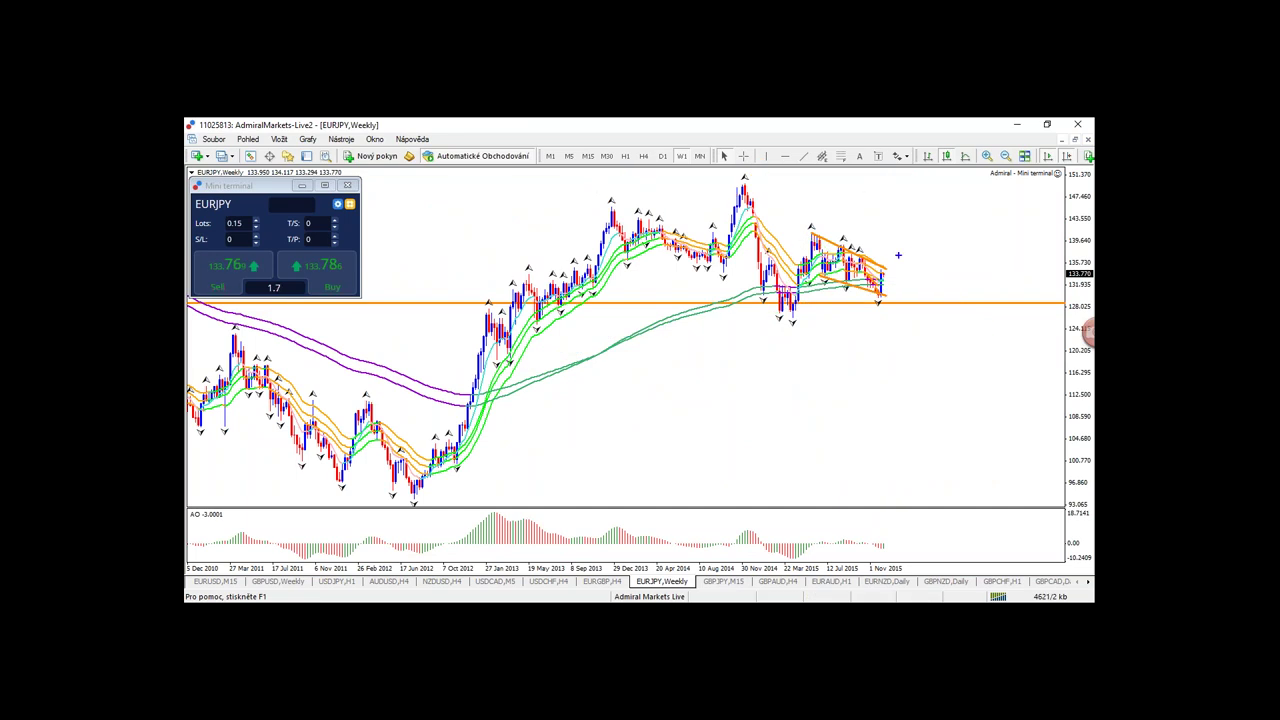
- Sketch a short upward move from the latest EURJPY Weekly candle, erase it, and return the chart to H4
{"action": "left_click_drag", "start_coordinate": [888, 263], "coordinate": [915, 211]}
{"action": "key", "text": "Escape"}
{"action": "left_click", "coordinate": [667, 156]}
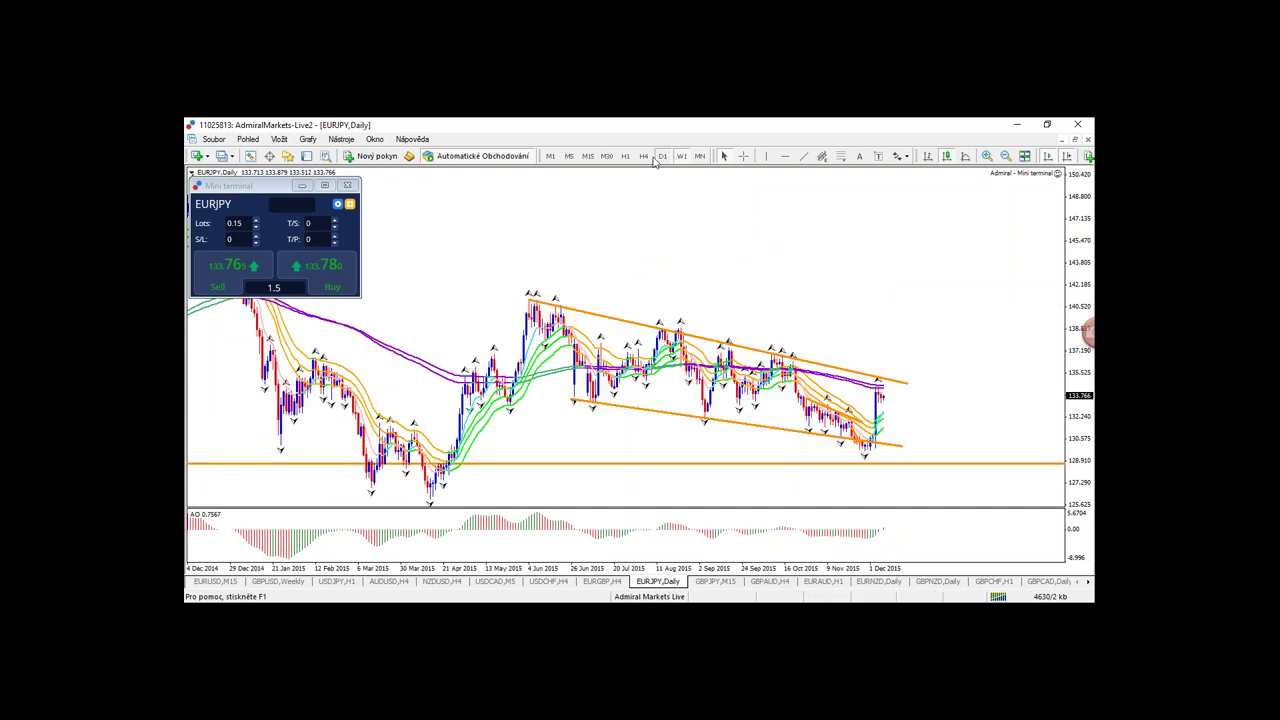
{"action": "left_click", "coordinate": [644, 156]}
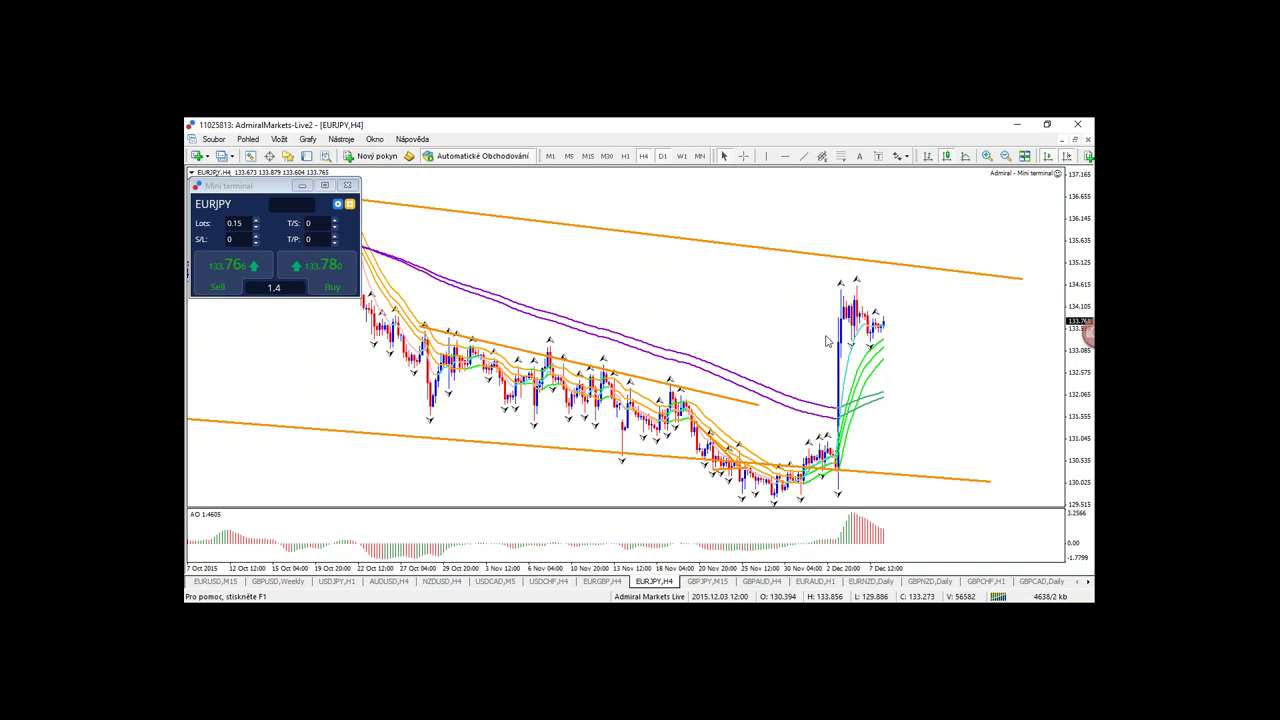
- Draw a Fibonacci retracement from about 129.864 to 134.517 over EURJPY's 3 December rally, and circle and erase the upper-channel resistance on H4
{"action": "left_click", "coordinate": [624, 158]}
{"action": "left_click", "coordinate": [624, 158]}
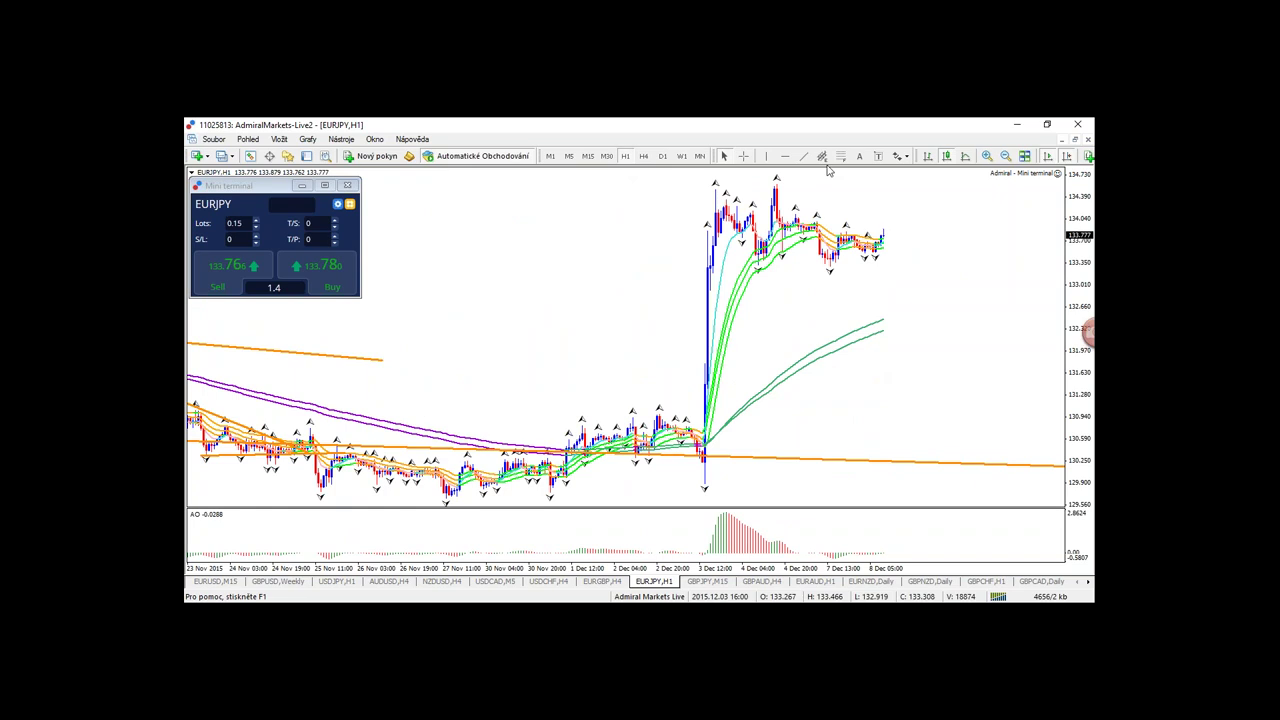
{"action": "left_click", "coordinate": [822, 156]}
{"action": "left_click_drag", "start_coordinate": [705, 487], "coordinate": [740, 192]}
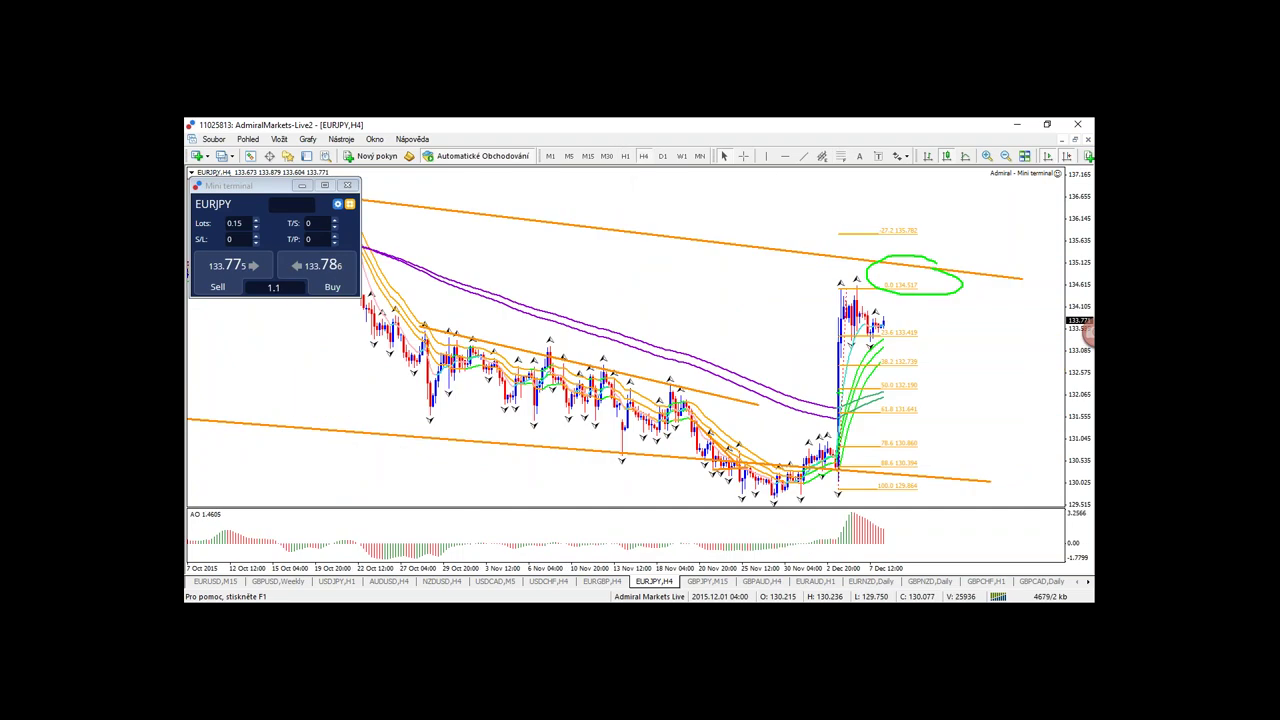
{"action": "key", "text": "Escape"}
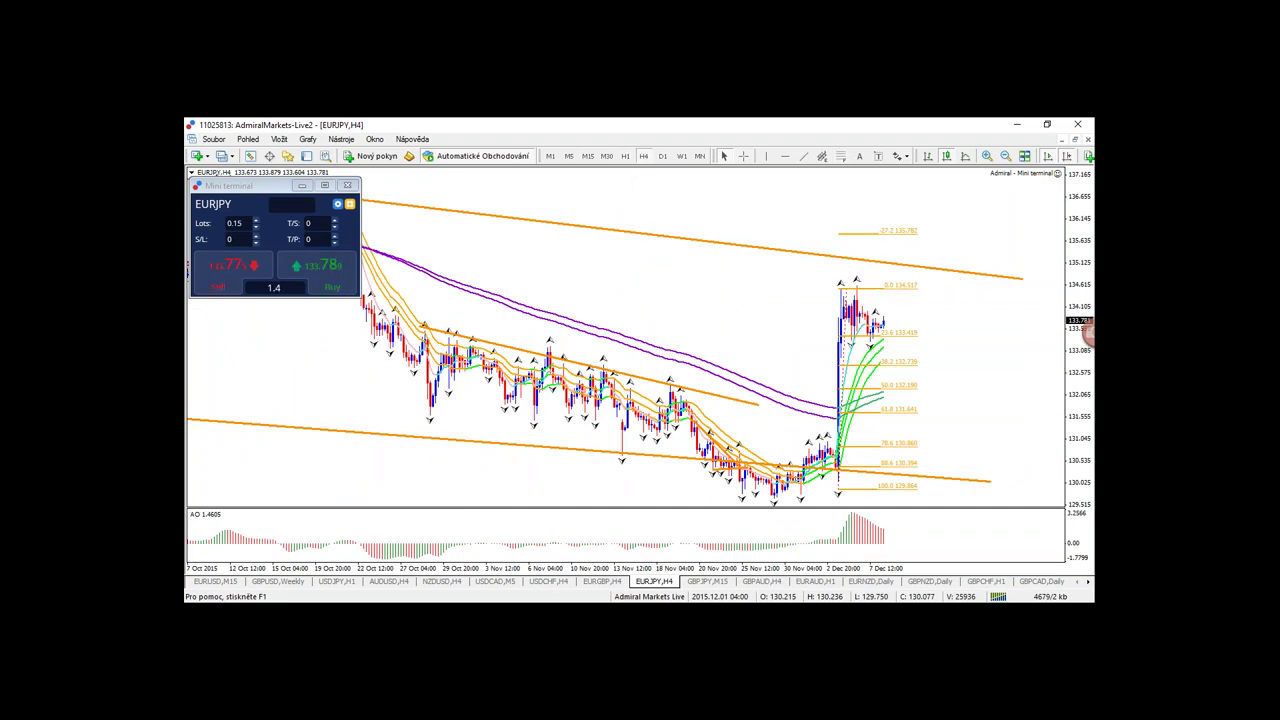
- Enlarge the EURJPY Daily chart, sketch a green wedge along the upper channel line with an upward breakout arrow, and erase the sketch
{"action": "left_click", "coordinate": [663, 155]}
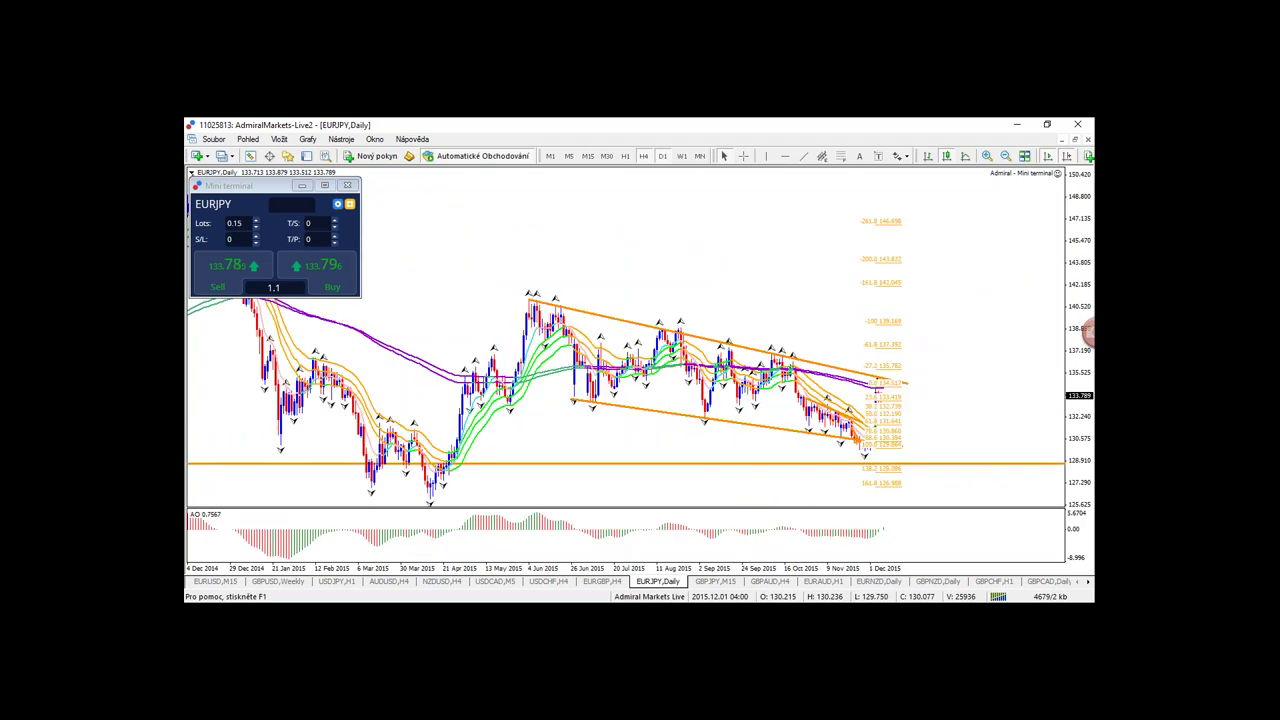
{"action": "key", "text": "plus"}
{"action": "mouse_move", "coordinate": [680, 297]}
{"action": "left_mouse_down"}
{"action": "mouse_move", "coordinate": [945, 360]}
{"action": "mouse_move", "coordinate": [666, 306]}
{"action": "left_mouse_up"}
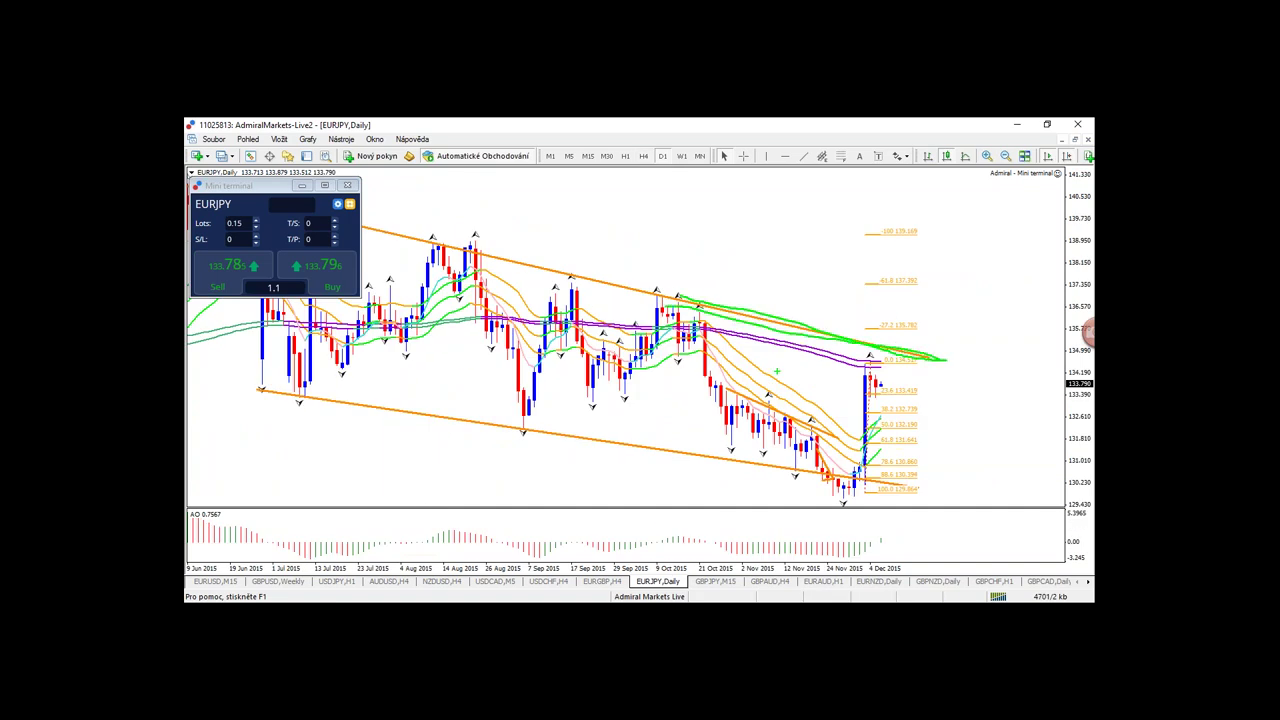
{"action": "mouse_move", "coordinate": [938, 348]}
{"action": "left_mouse_down"}
{"action": "mouse_move", "coordinate": [1016, 196]}
{"action": "mouse_move", "coordinate": [986, 217]}
{"action": "left_mouse_up"}
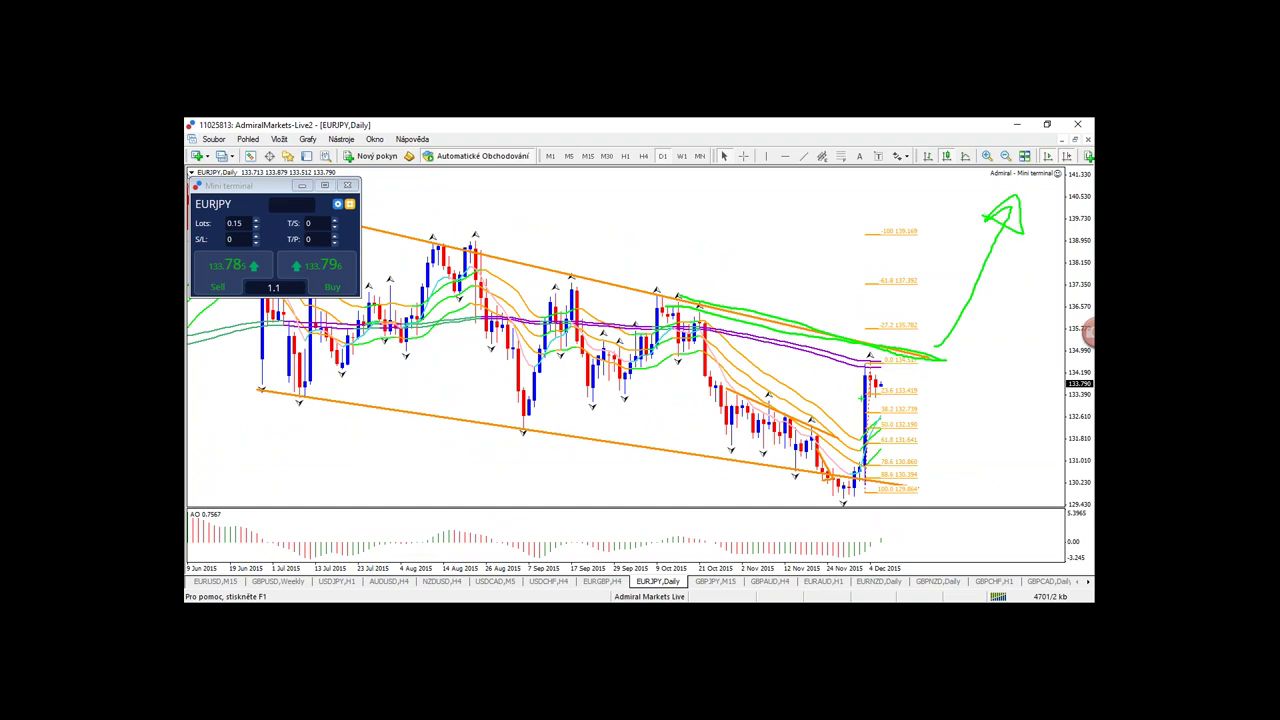
{"action": "key", "text": "e"}
- Sketch a green breakout candle above the channel, a red pullback, and a blue circled retest with an upward arrow, and erase them
{"action": "mouse_move", "coordinate": [883, 382]}
{"action": "left_mouse_down"}
{"action": "mouse_move", "coordinate": [877, 303]}
{"action": "mouse_move", "coordinate": [881, 393]}
{"action": "left_mouse_up"}
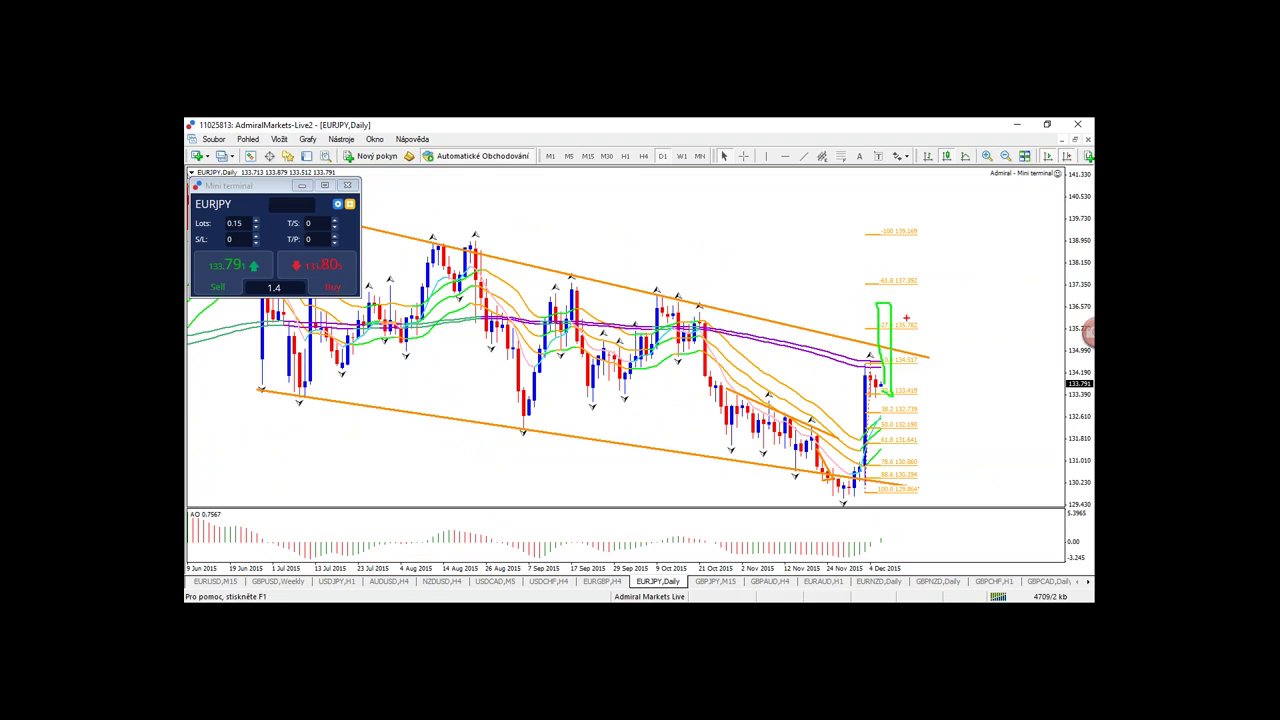
{"action": "mouse_move", "coordinate": [891, 305]}
{"action": "left_mouse_down"}
{"action": "mouse_move", "coordinate": [909, 346]}
{"action": "mouse_move", "coordinate": [895, 352]}
{"action": "mouse_move", "coordinate": [940, 338]}
{"action": "mouse_move", "coordinate": [978, 262]}
{"action": "mouse_move", "coordinate": [993, 279]}
{"action": "left_mouse_up"}
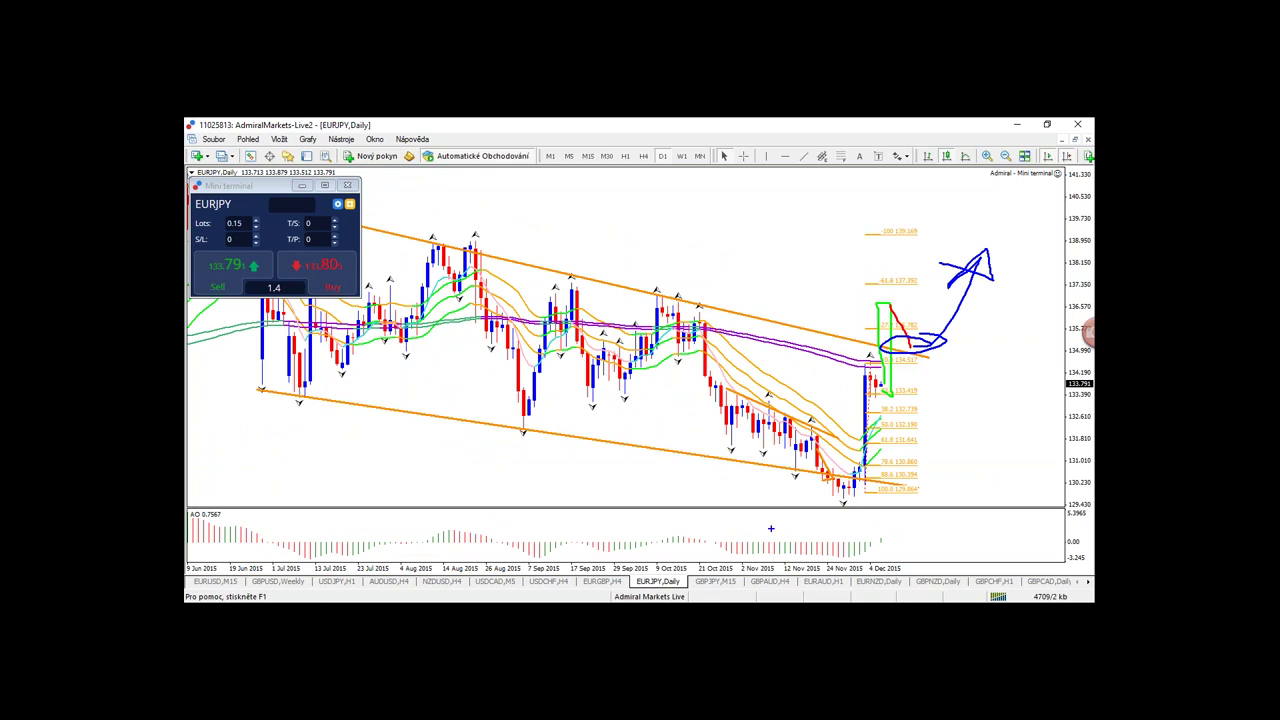
{"action": "key", "text": "Escape"}
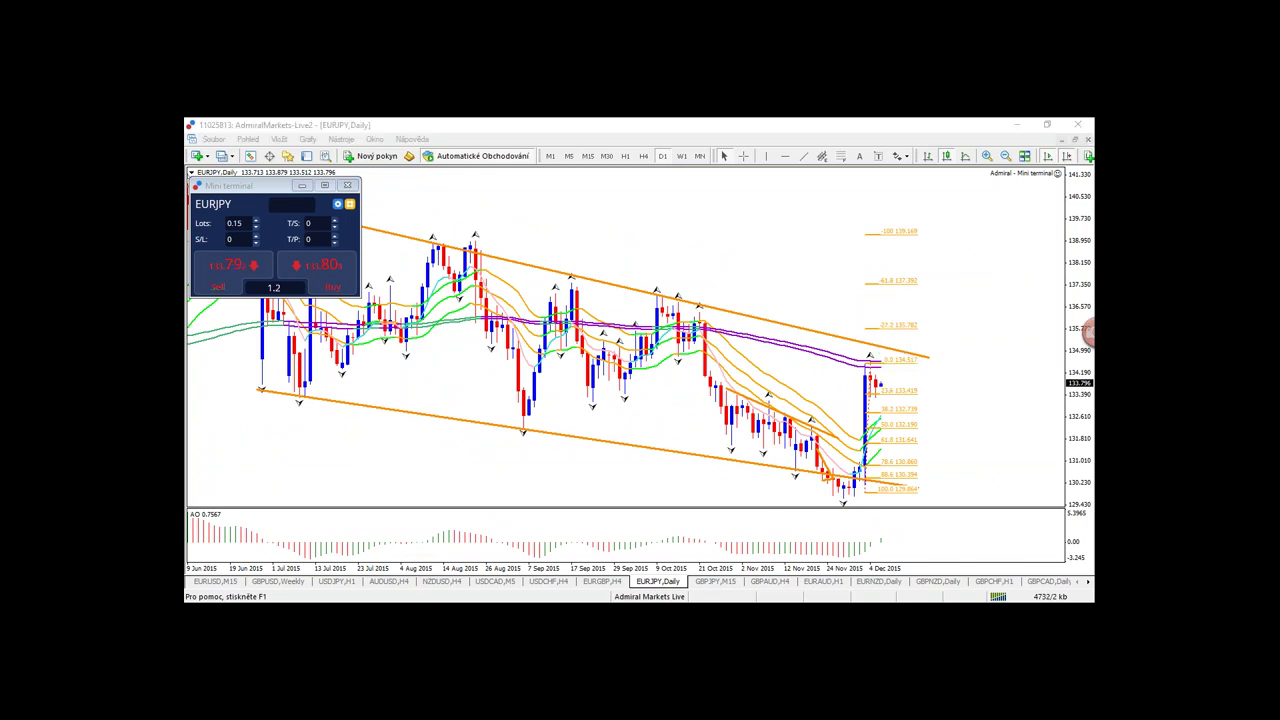
- Open the GBPJPY chart, review its Weekly and Daily timeframes, and sketch a short rise from the latest Daily candle
{"action": "key", "text": "ctrl+Tab"}
{"action": "left_click", "coordinate": [682, 157]}
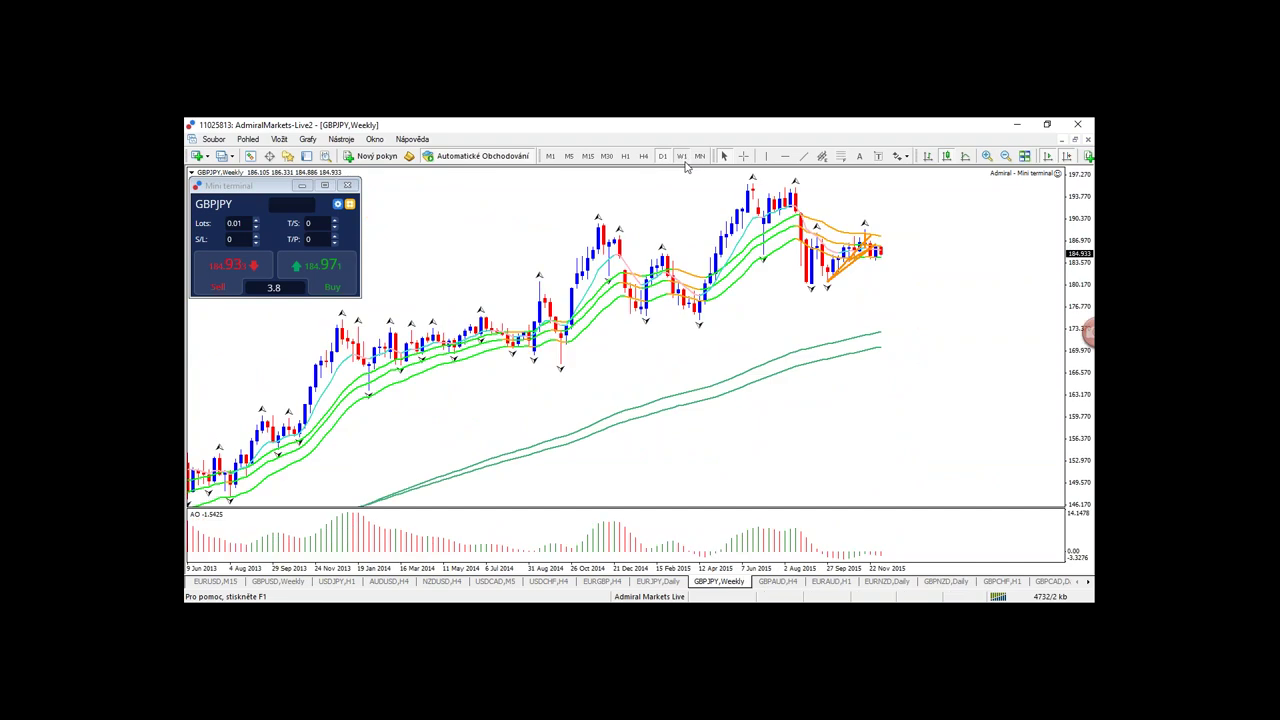
{"action": "left_click", "coordinate": [662, 157]}
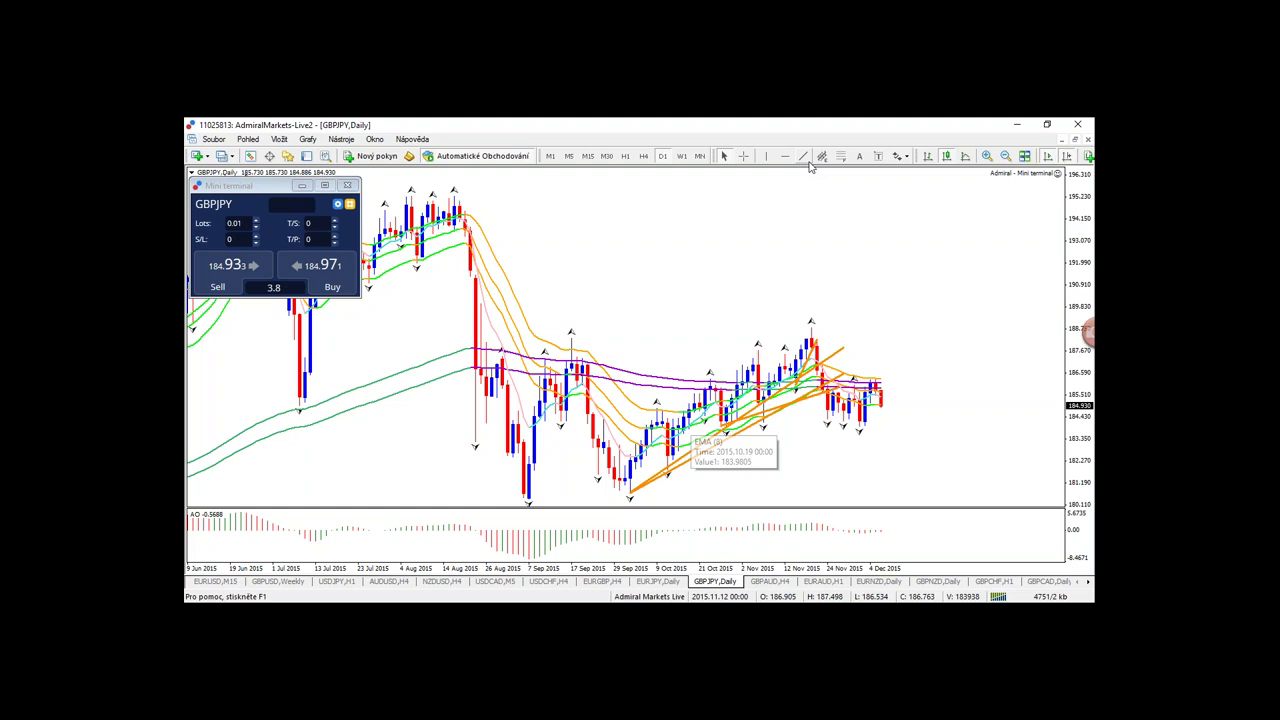
{"action": "left_click_drag", "start_coordinate": [880, 398], "coordinate": [900, 352]}
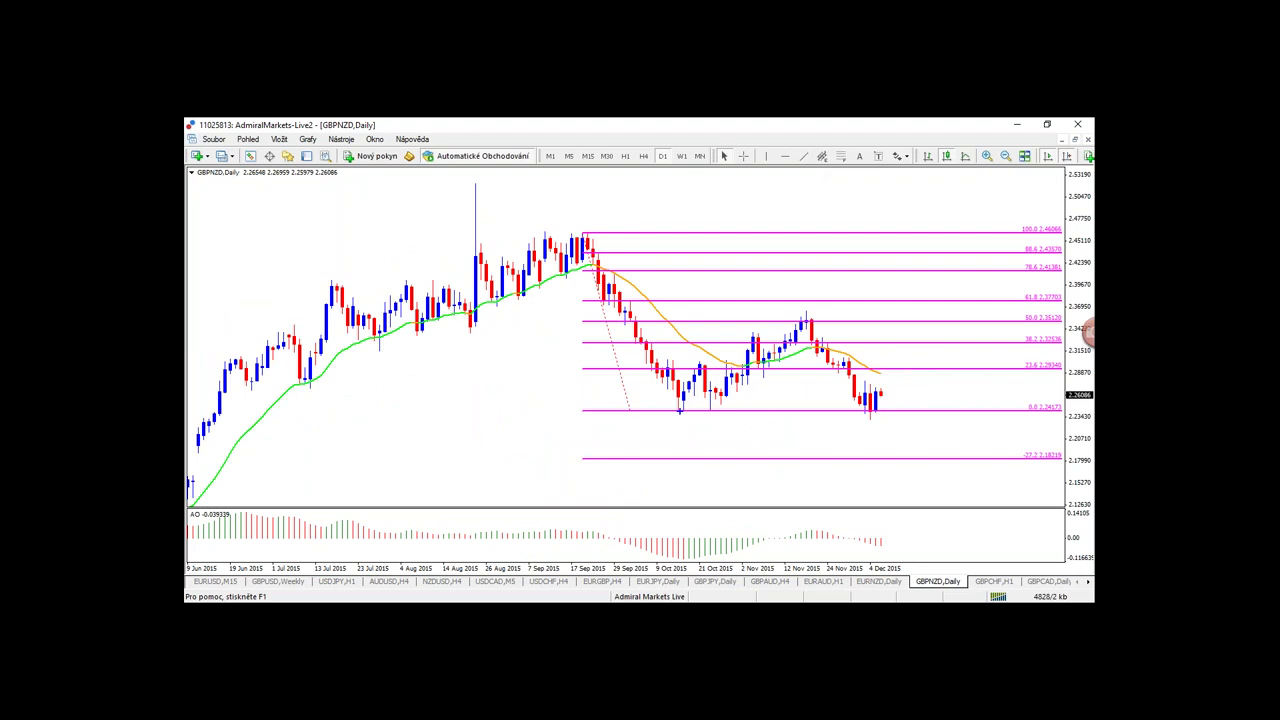
- On GBPNZD Daily, sketch a red zigzag from the recent lows down to the -27.2 Fibonacci level, erase it, and switch to H4
{"action": "mouse_move", "coordinate": [654, 404]}
{"action": "left_mouse_down"}
{"action": "mouse_move", "coordinate": [880, 409]}
{"action": "mouse_move", "coordinate": [901, 452]}
{"action": "mouse_move", "coordinate": [920, 416]}
{"action": "mouse_move", "coordinate": [885, 441]}
{"action": "mouse_move", "coordinate": [924, 466]}
{"action": "left_mouse_up"}
{"action": "key", "text": "r"}
{"action": "key", "text": "Escape"}
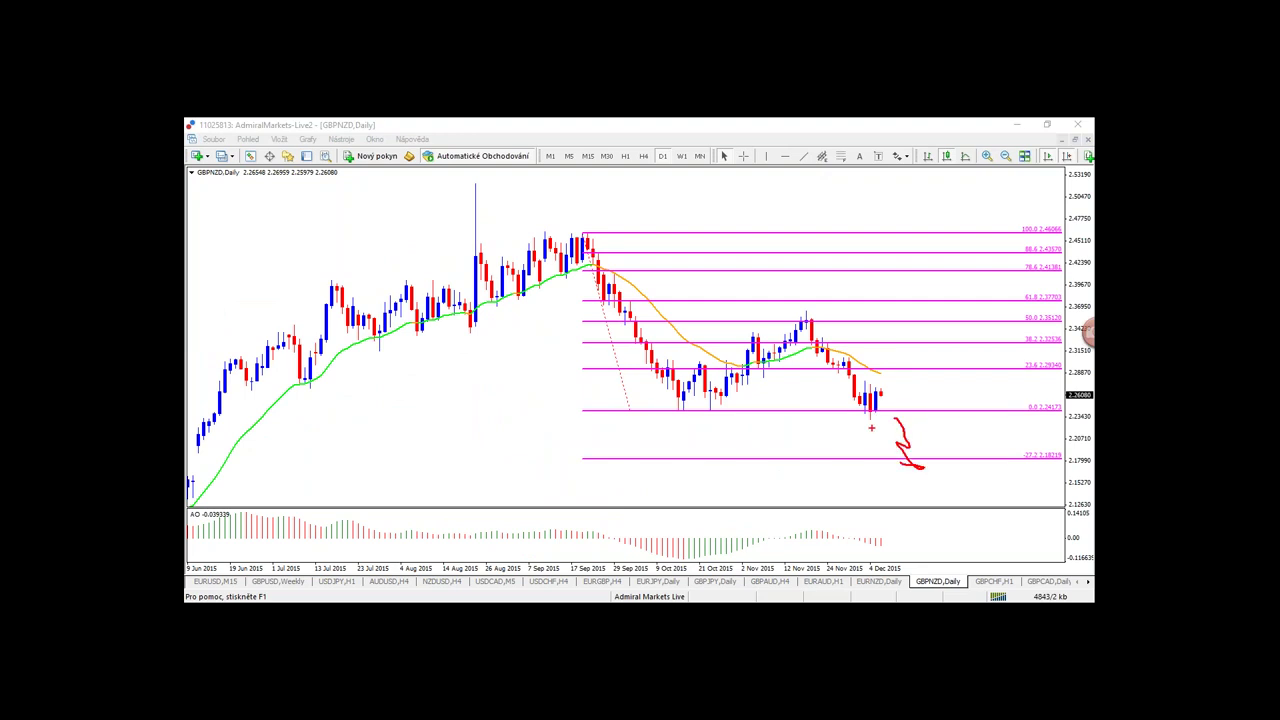
{"action": "key", "text": "Escape"}
{"action": "left_click", "coordinate": [642, 157]}
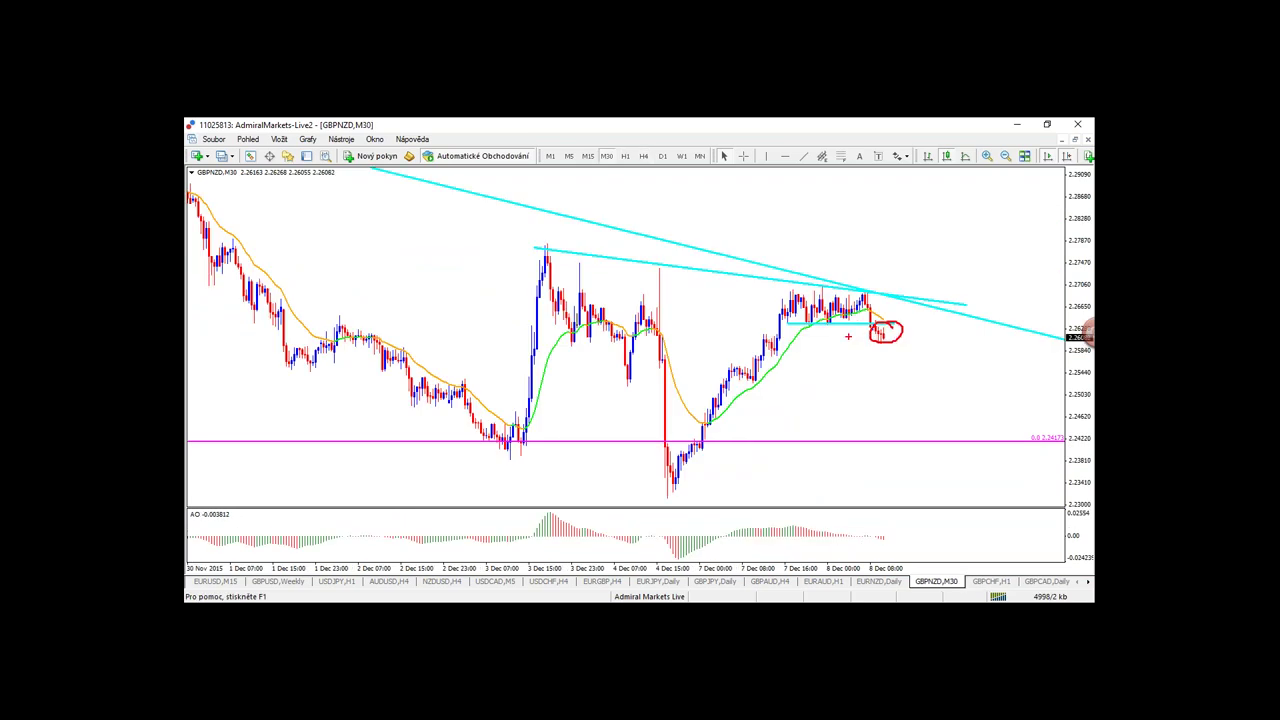
- Review GBPNZD on H1 and M15, mark a red zone above the descending trendlines, and erase it
{"action": "left_click", "coordinate": [622, 157]}
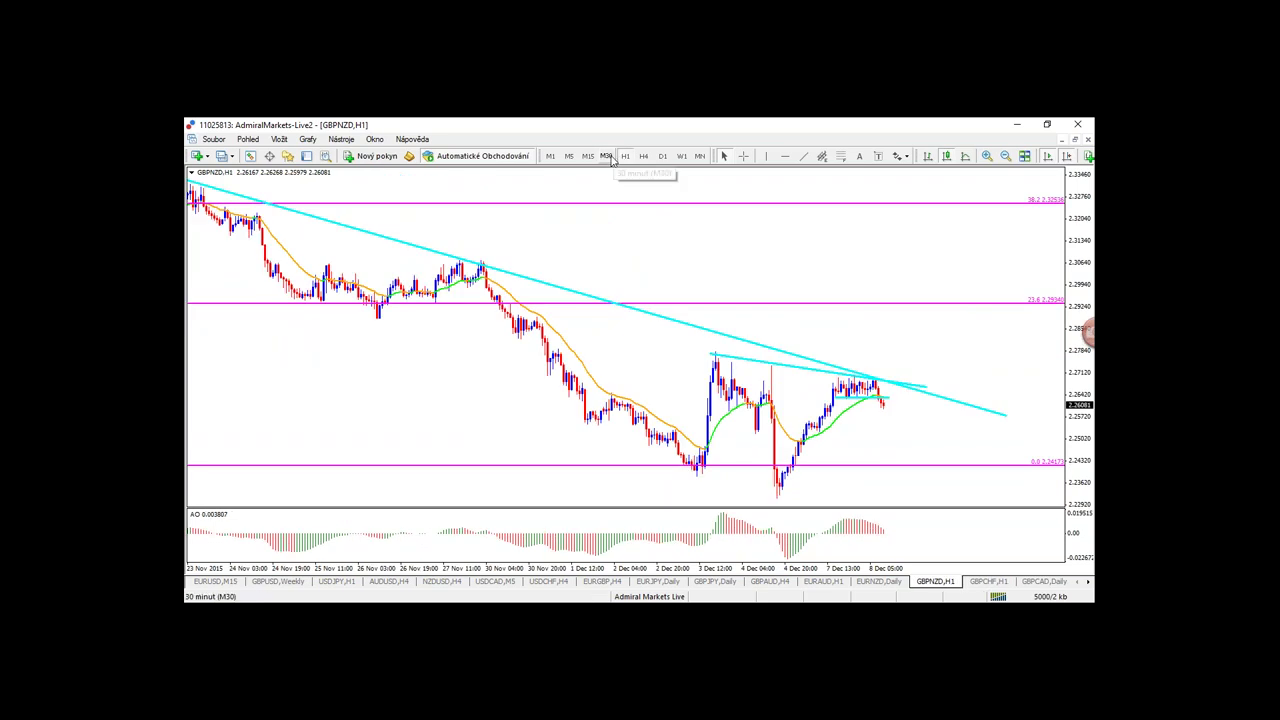
{"action": "left_click", "coordinate": [590, 157]}
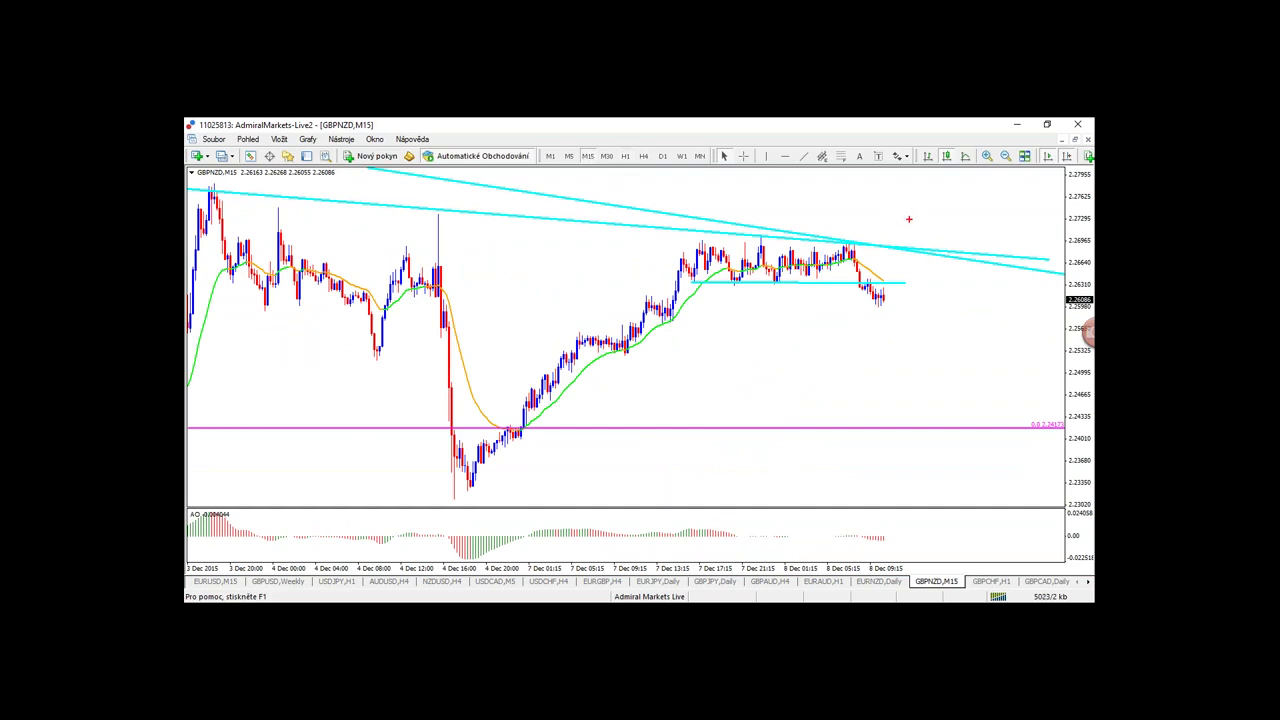
{"action": "mouse_move", "coordinate": [859, 211]}
{"action": "left_mouse_down"}
{"action": "mouse_move", "coordinate": [830, 216]}
{"action": "mouse_move", "coordinate": [922, 218]}
{"action": "mouse_move", "coordinate": [826, 214]}
{"action": "left_mouse_up"}
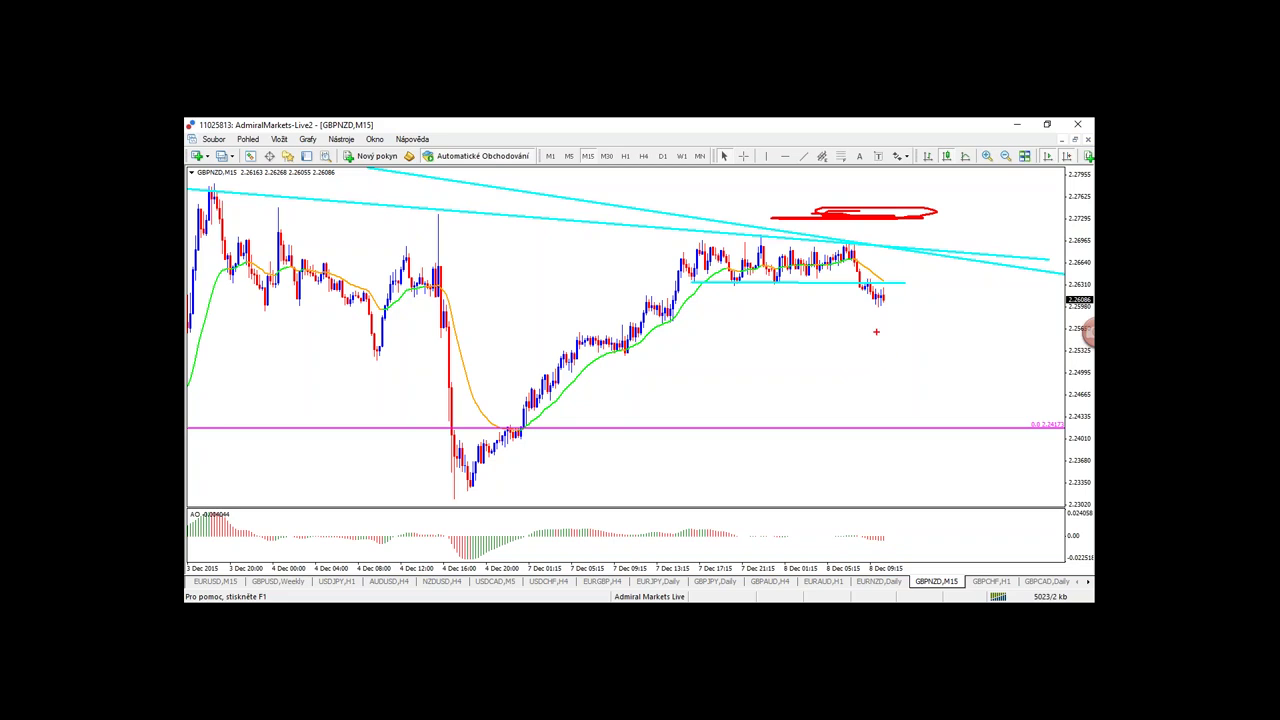
{"action": "key", "text": "Escape"}
- Measure the distance from the latest GBPNZD M15 candle up to the descending trendlines with the crosshair
{"action": "middle_click", "coordinate": [886, 297]}
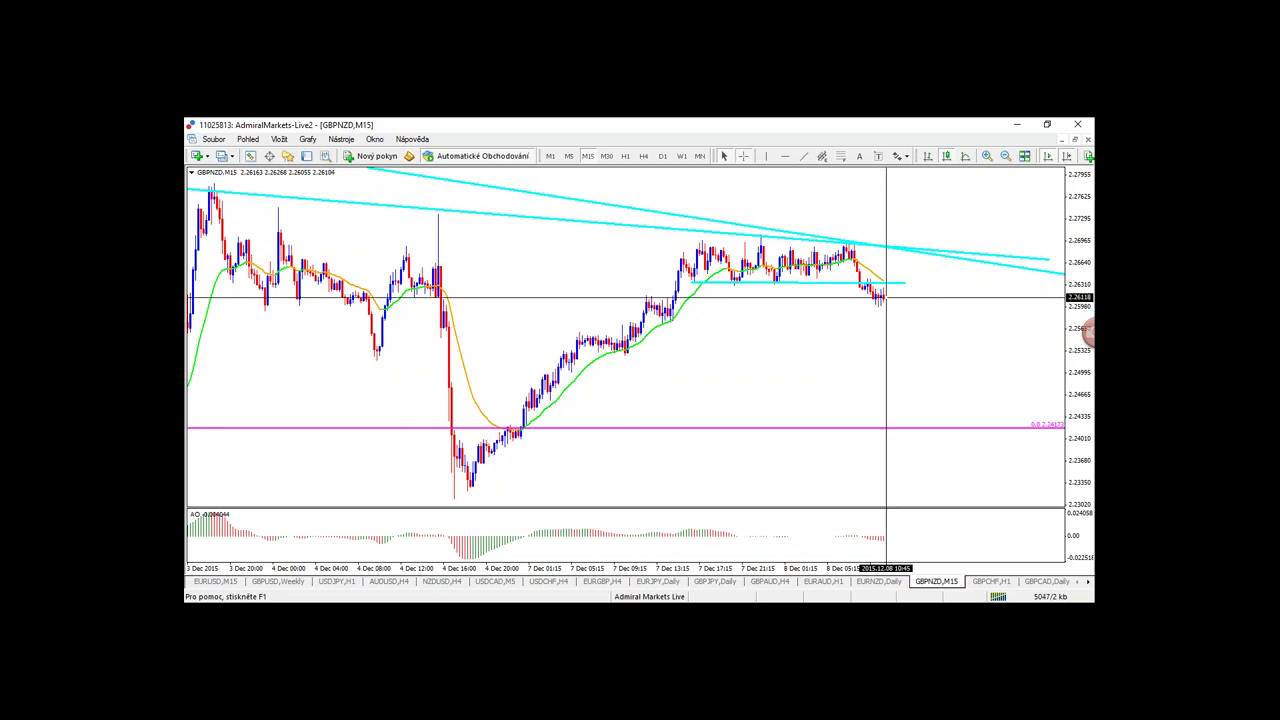
{"action": "mouse_move", "coordinate": [886, 297]}
{"action": "left_mouse_down"}
{"action": "mouse_move", "coordinate": [870, 225]}
{"action": "mouse_move", "coordinate": [862, 240]}
{"action": "left_mouse_up"}
{"action": "left_click_drag", "start_coordinate": [862, 240], "coordinate": [862, 240]}
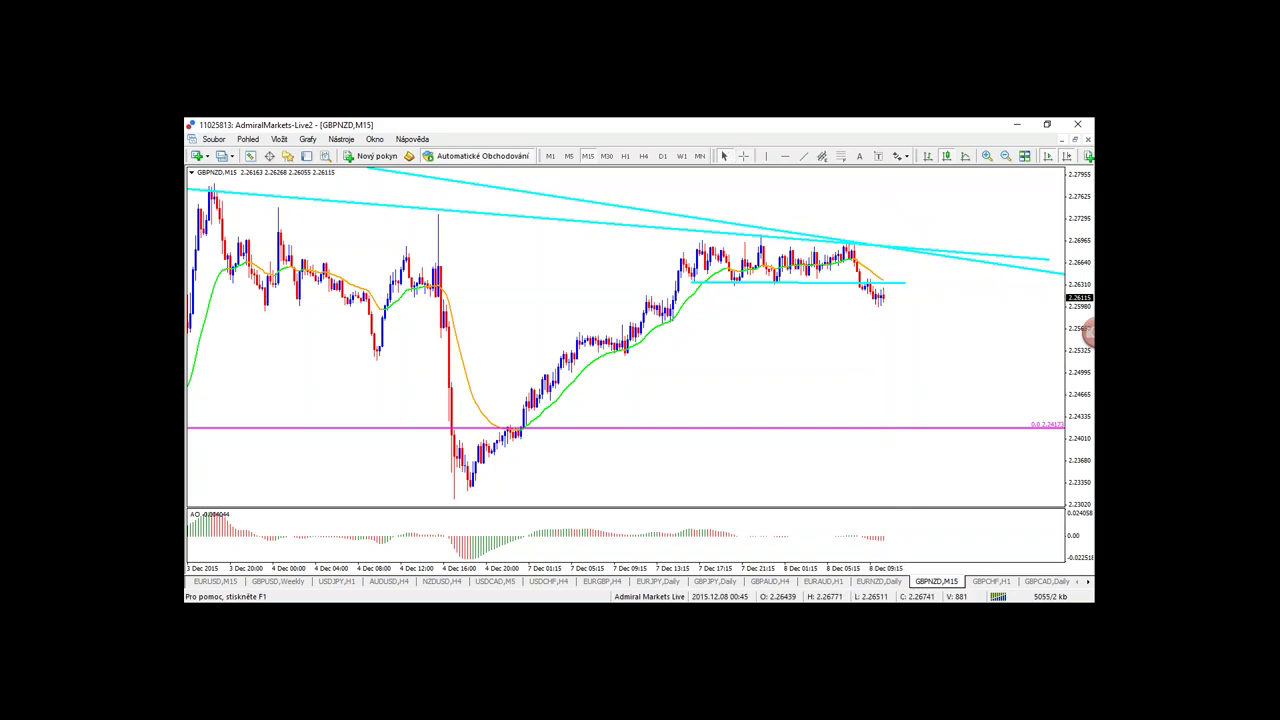
- Place a horizontal line just above the 7–8 December highs on GBPNZD M15 and switch the chart to H1
{"action": "left_click", "coordinate": [783, 233]}
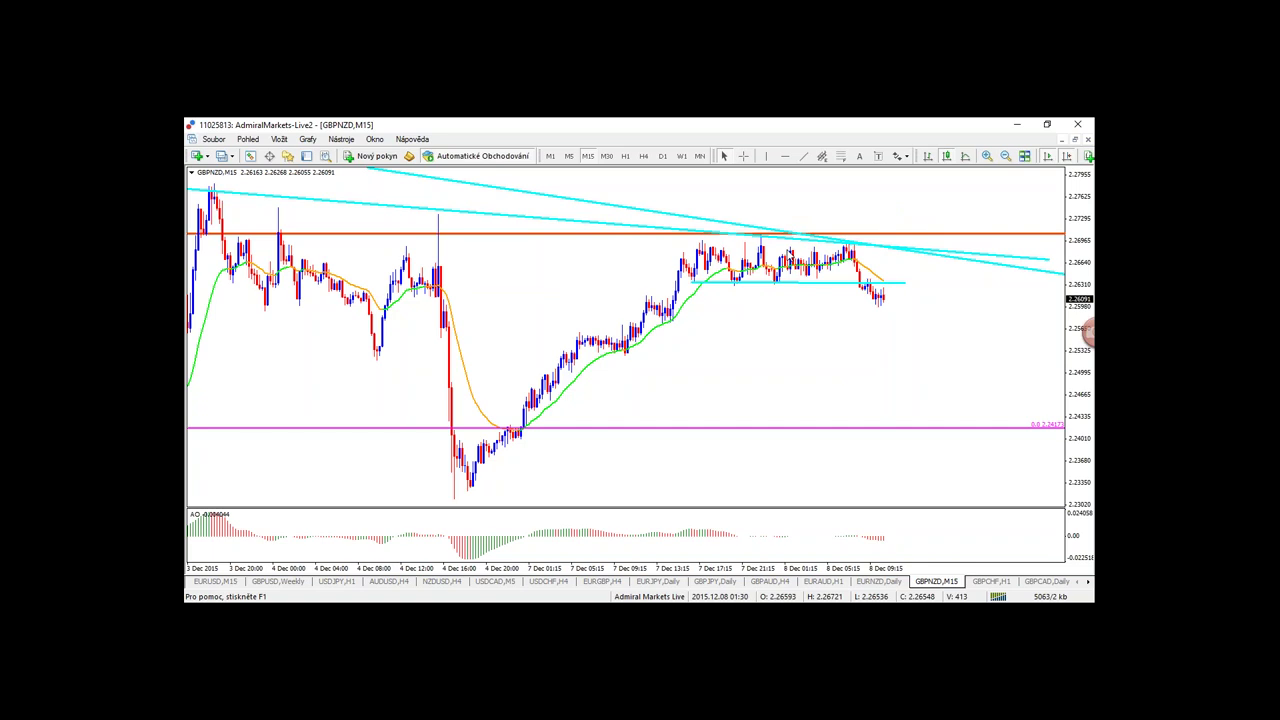
{"action": "left_click", "coordinate": [626, 156]}
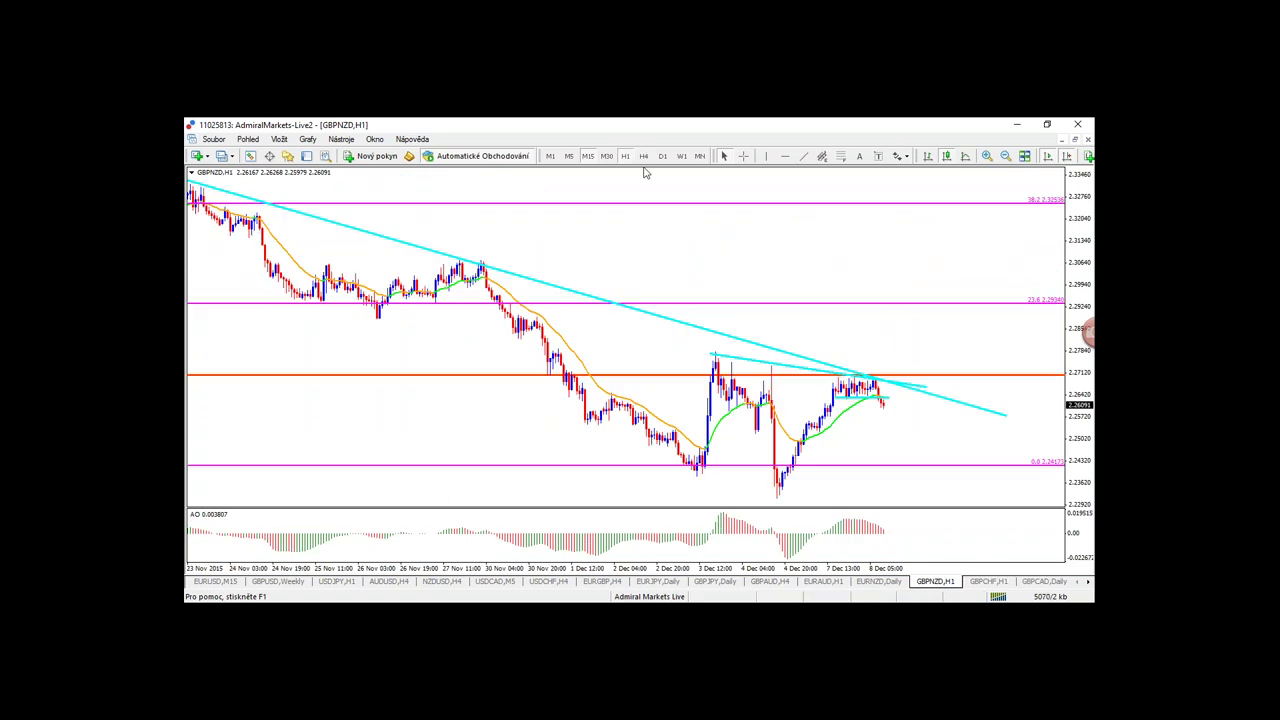
- Place two closely spaced horizontal lines on GBPNZD H1 around the 7 December consolidation below the latest price, and fine-tune the upper one
{"action": "left_click", "coordinate": [789, 157]}
{"action": "left_click", "coordinate": [800, 430]}
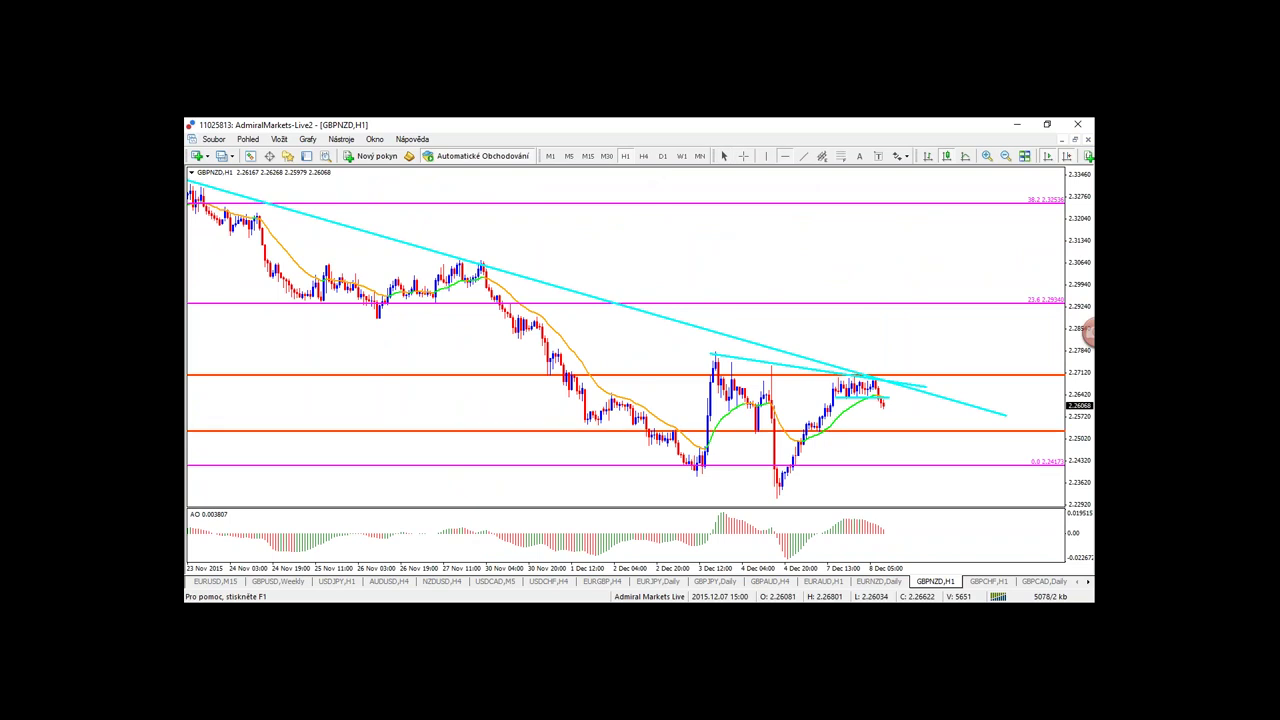
{"action": "left_click", "coordinate": [800, 424]}
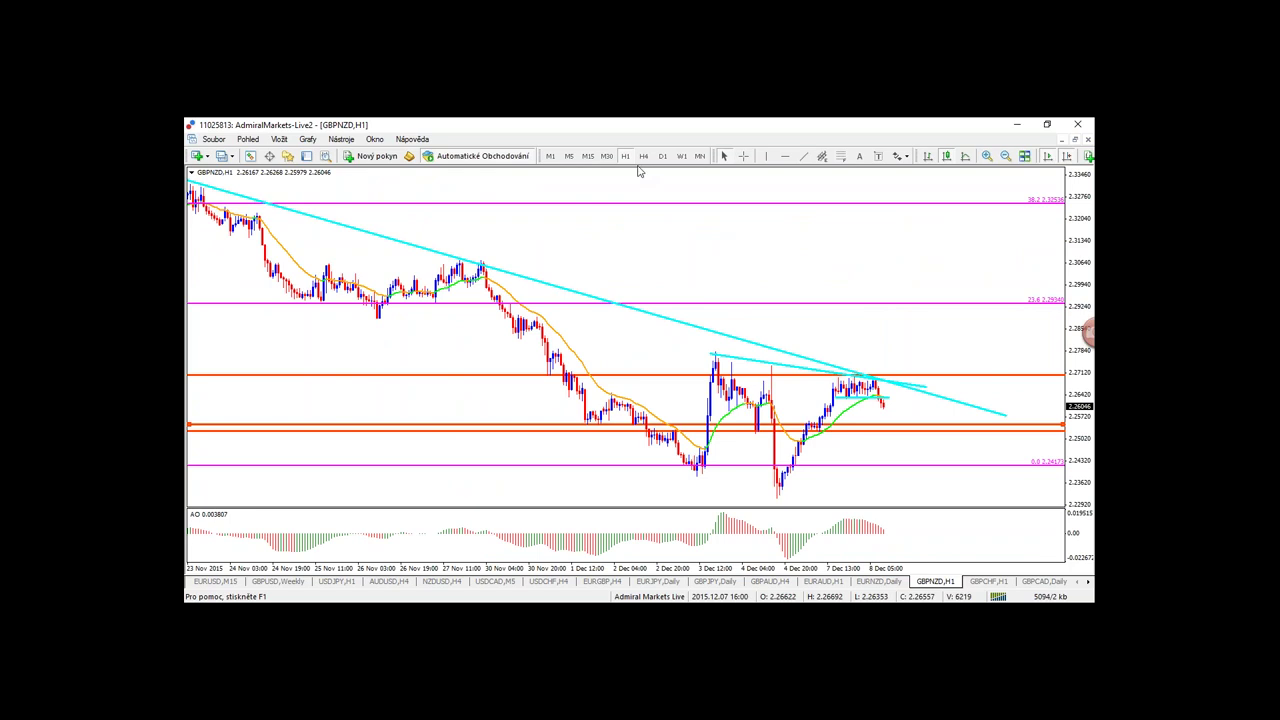
{"action": "left_click_drag", "start_coordinate": [881, 424], "coordinate": [881, 423]}
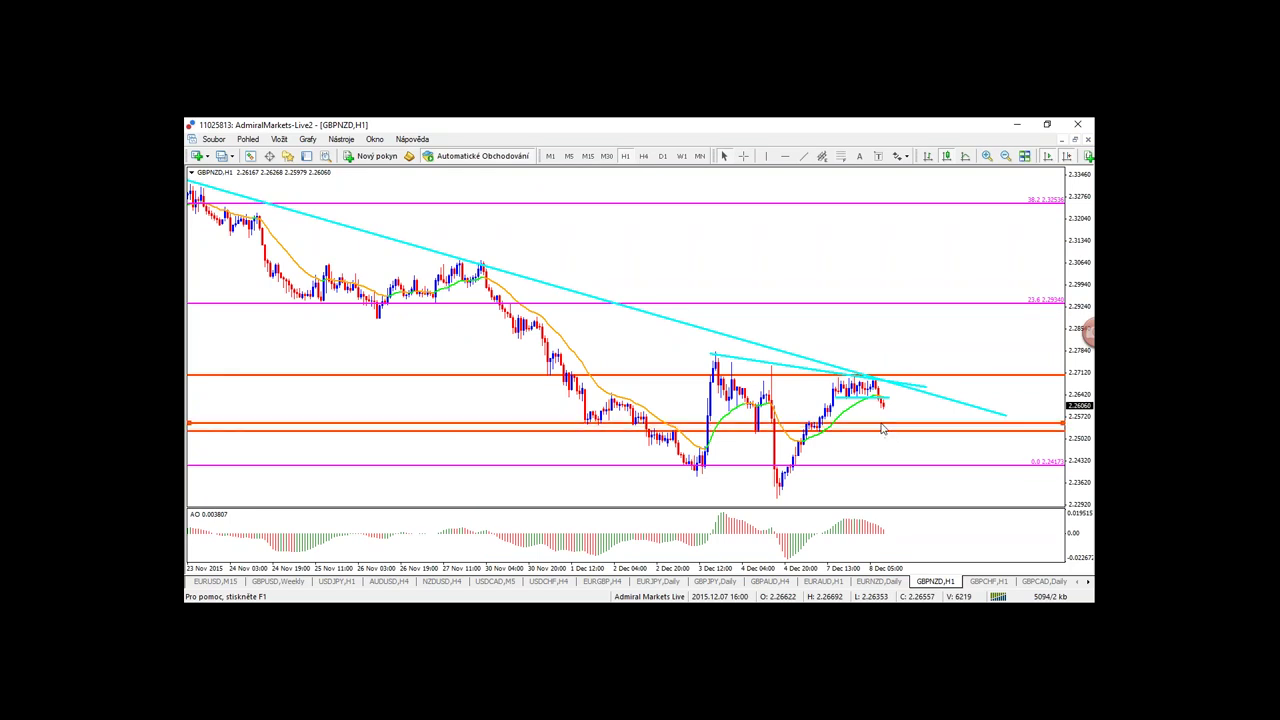
{"action": "double_click", "coordinate": [862, 423]}
- Switch GBPNZD to M30, measure from the latest candle down to the paired horizontal lines, and erase the red marking made there
{"action": "left_click", "coordinate": [606, 156]}
{"action": "middle_click", "coordinate": [885, 331]}
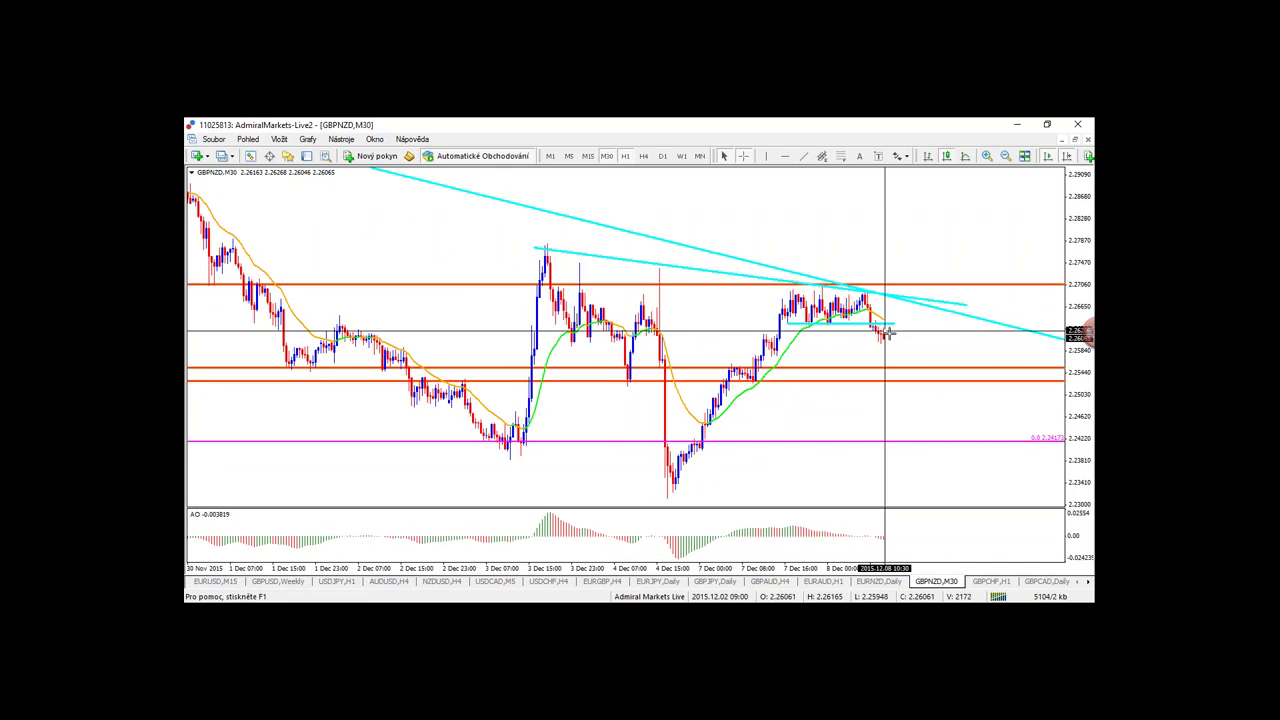
{"action": "left_click_drag", "start_coordinate": [885, 336], "coordinate": [897, 372]}
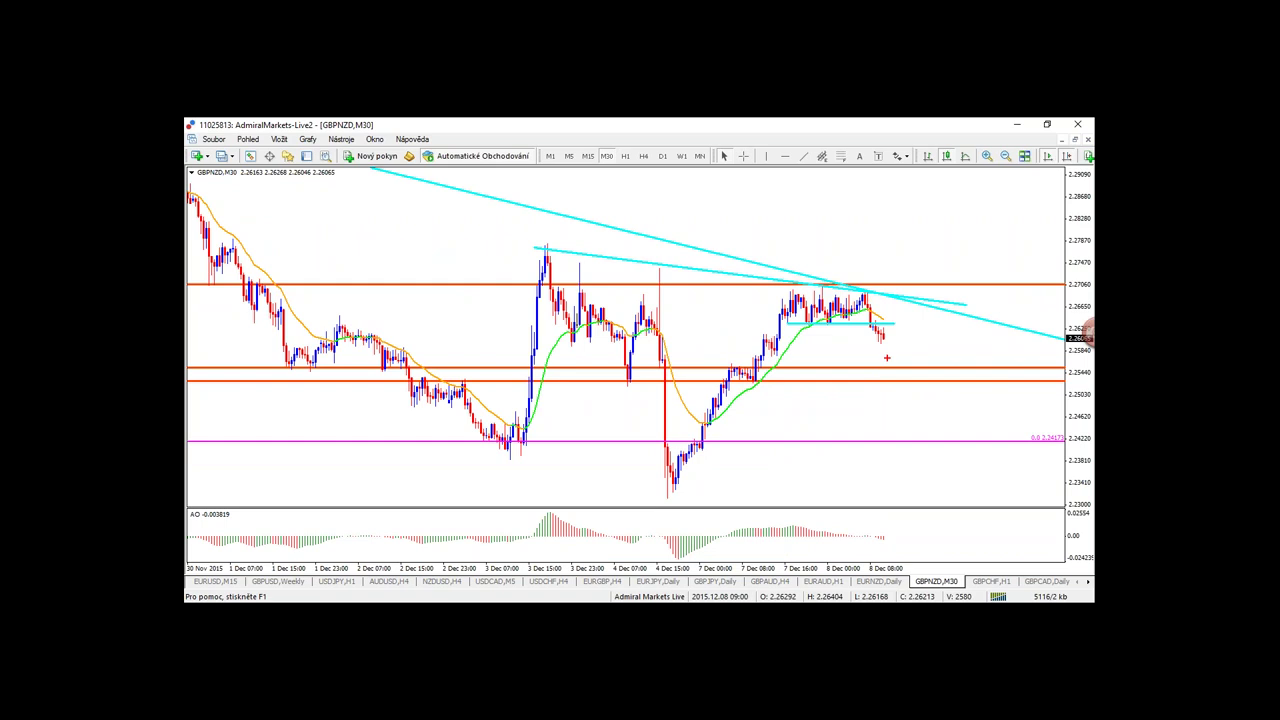
{"action": "left_click_drag", "start_coordinate": [882, 338], "coordinate": [889, 373]}
{"action": "key", "text": "Escape"}
- Highlight the 7 December consolidation and the support levels around the 0.0 Fibonacci line in green on GBPNZD M30, and erase the markings
{"action": "key", "text": "g"}
{"action": "mouse_move", "coordinate": [754, 369]}
{"action": "left_mouse_down"}
{"action": "mouse_move", "coordinate": [765, 384]}
{"action": "mouse_move", "coordinate": [768, 372]}
{"action": "left_mouse_up"}
{"action": "mouse_move", "coordinate": [668, 454]}
{"action": "left_mouse_down"}
{"action": "mouse_move", "coordinate": [1037, 462]}
{"action": "mouse_move", "coordinate": [556, 458]}
{"action": "mouse_move", "coordinate": [1016, 459]}
{"action": "left_mouse_up"}
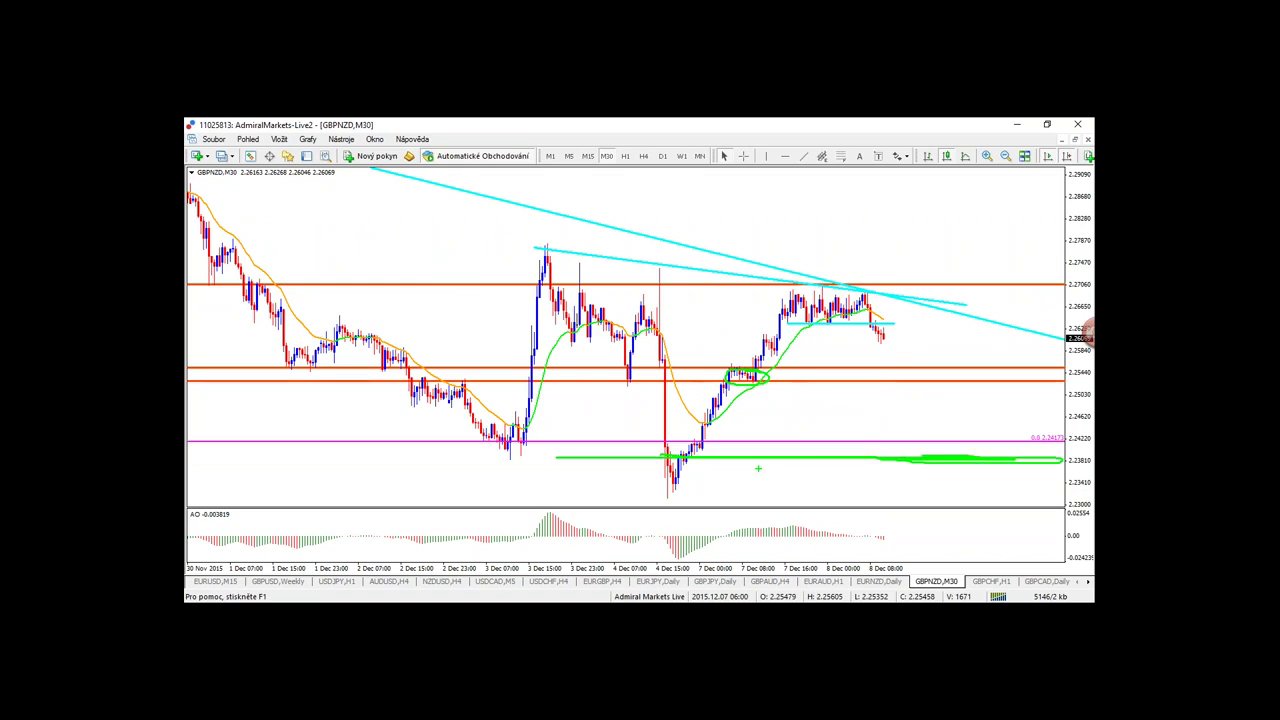
{"action": "key", "text": "e"}
{"action": "mouse_move", "coordinate": [498, 438]}
{"action": "left_mouse_down"}
{"action": "mouse_move", "coordinate": [1060, 436]}
{"action": "mouse_move", "coordinate": [440, 447]}
{"action": "left_mouse_up"}
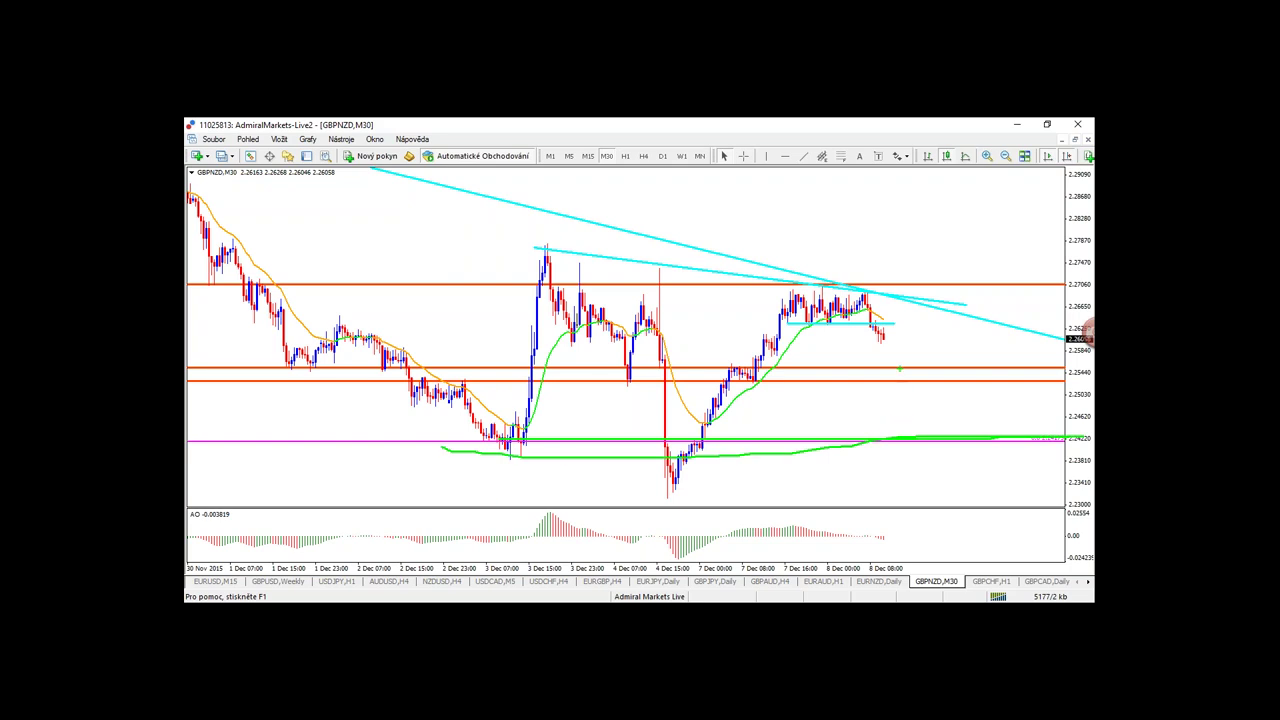
{"action": "mouse_move", "coordinate": [928, 320]}
{"action": "left_mouse_down"}
{"action": "mouse_move", "coordinate": [906, 371]}
{"action": "mouse_move", "coordinate": [930, 378]}
{"action": "left_mouse_up"}
{"action": "key", "text": "Escape"}
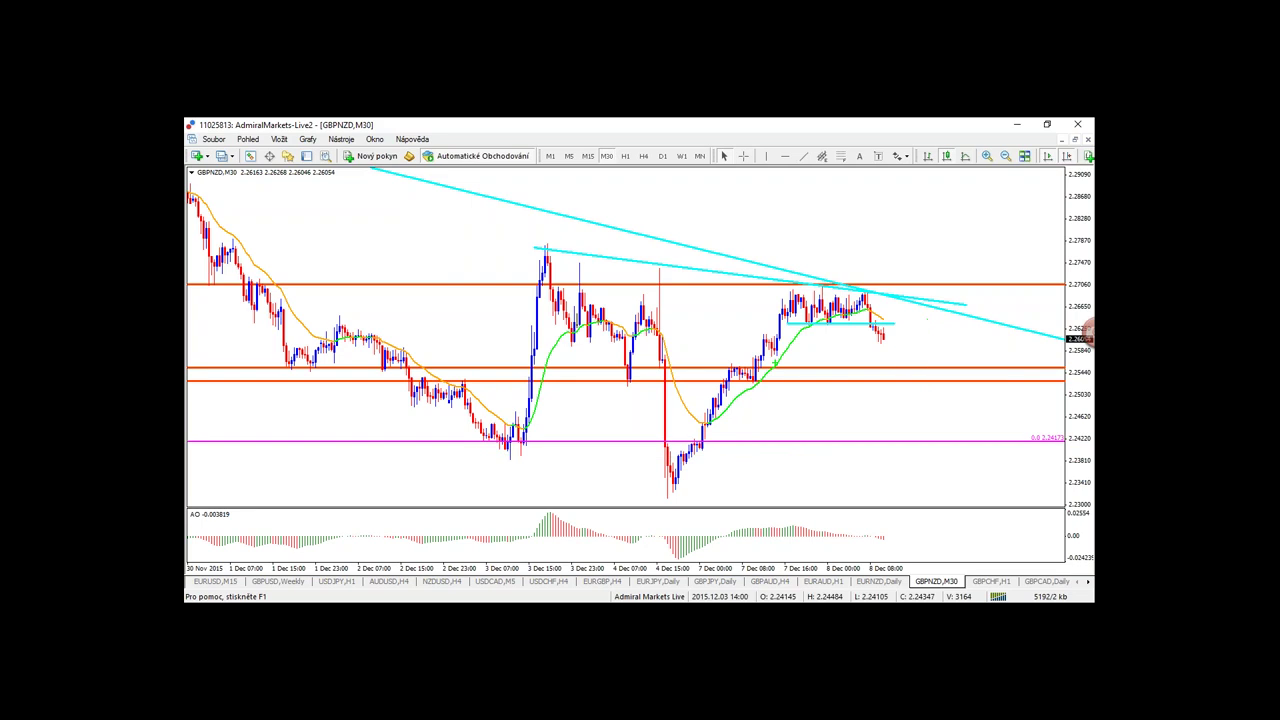
- Sketch a GBPNZD path down to the paired horizontal lines, up in a pullback and down to the 0.0 Fibonacci level, and erase it
{"action": "mouse_move", "coordinate": [881, 332]}
{"action": "left_mouse_down"}
{"action": "mouse_move", "coordinate": [906, 373]}
{"action": "mouse_move", "coordinate": [951, 323]}
{"action": "mouse_move", "coordinate": [991, 375]}
{"action": "mouse_move", "coordinate": [1008, 440]}
{"action": "mouse_move", "coordinate": [1018, 430]}
{"action": "left_mouse_up"}
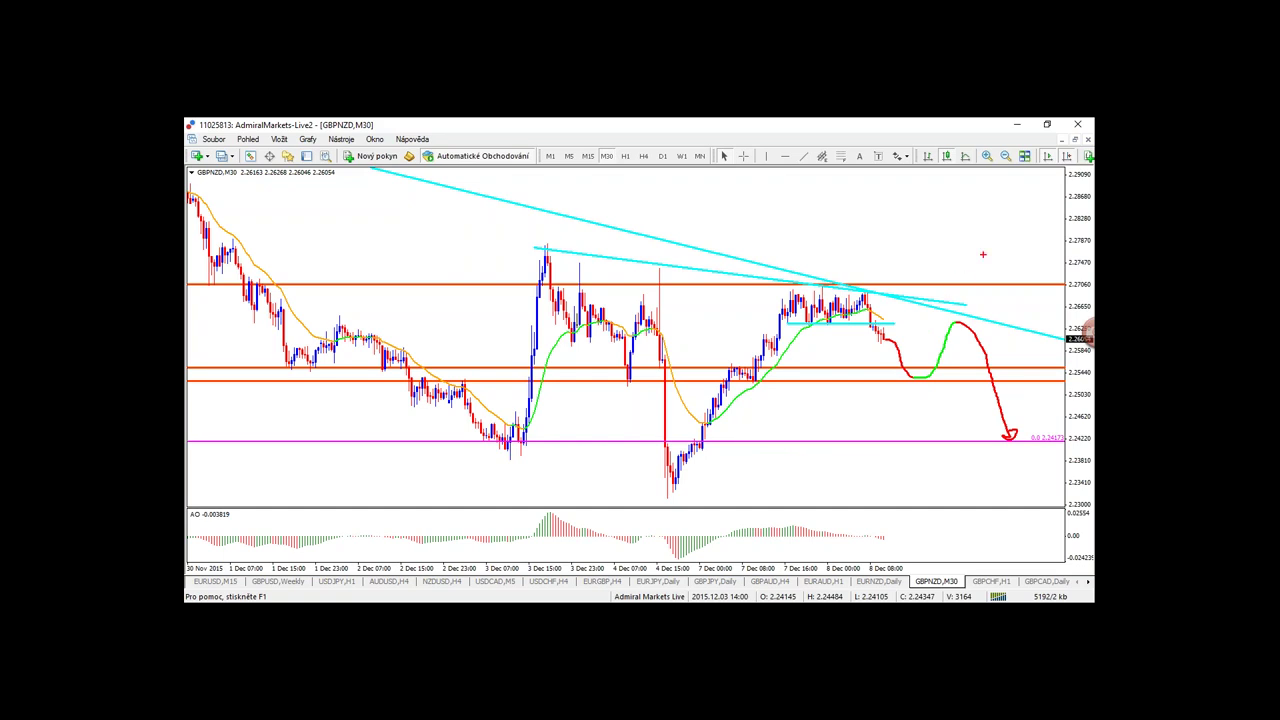
{"action": "mouse_move", "coordinate": [986, 228]}
{"action": "left_mouse_down"}
{"action": "mouse_move", "coordinate": [973, 298]}
{"action": "mouse_move", "coordinate": [1008, 288]}
{"action": "left_mouse_up"}
{"action": "key", "text": "Escape"}
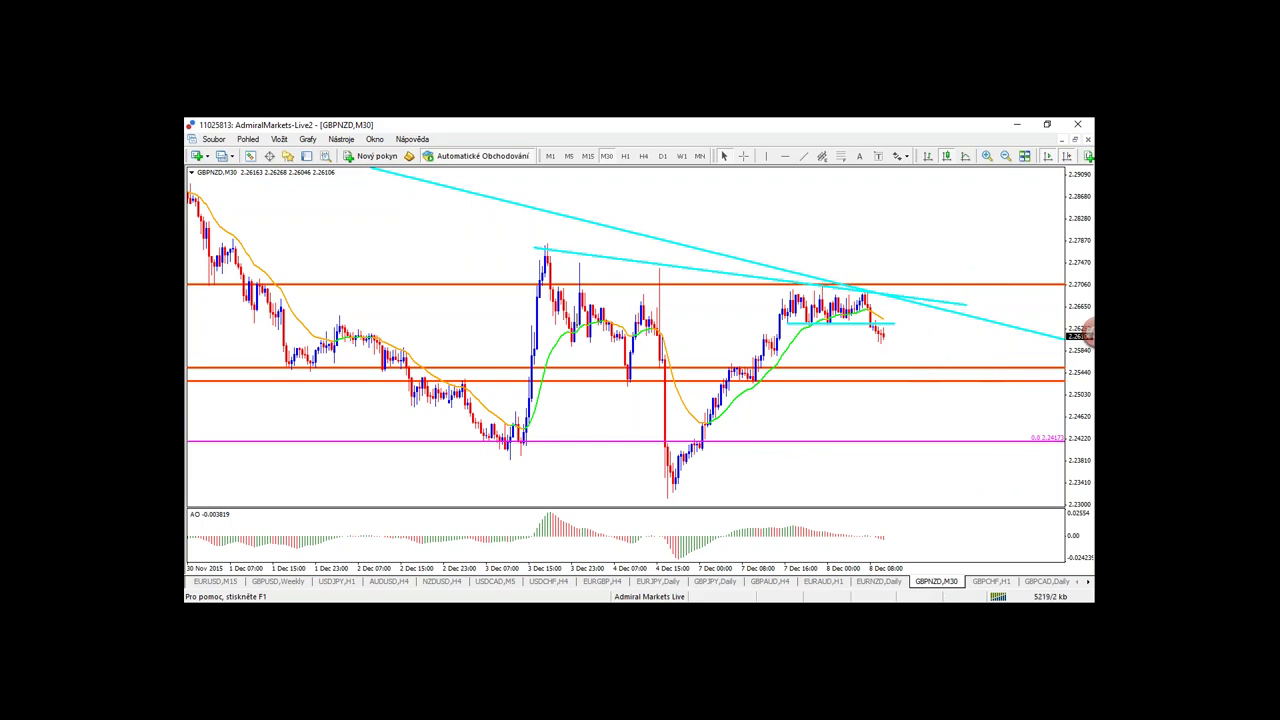
- On GBPJPY Daily, place horizontal lines at the mid-September high and the late-September low, highlighting the key levels in red and erasing the highlights
{"action": "left_click", "coordinate": [714, 581]}
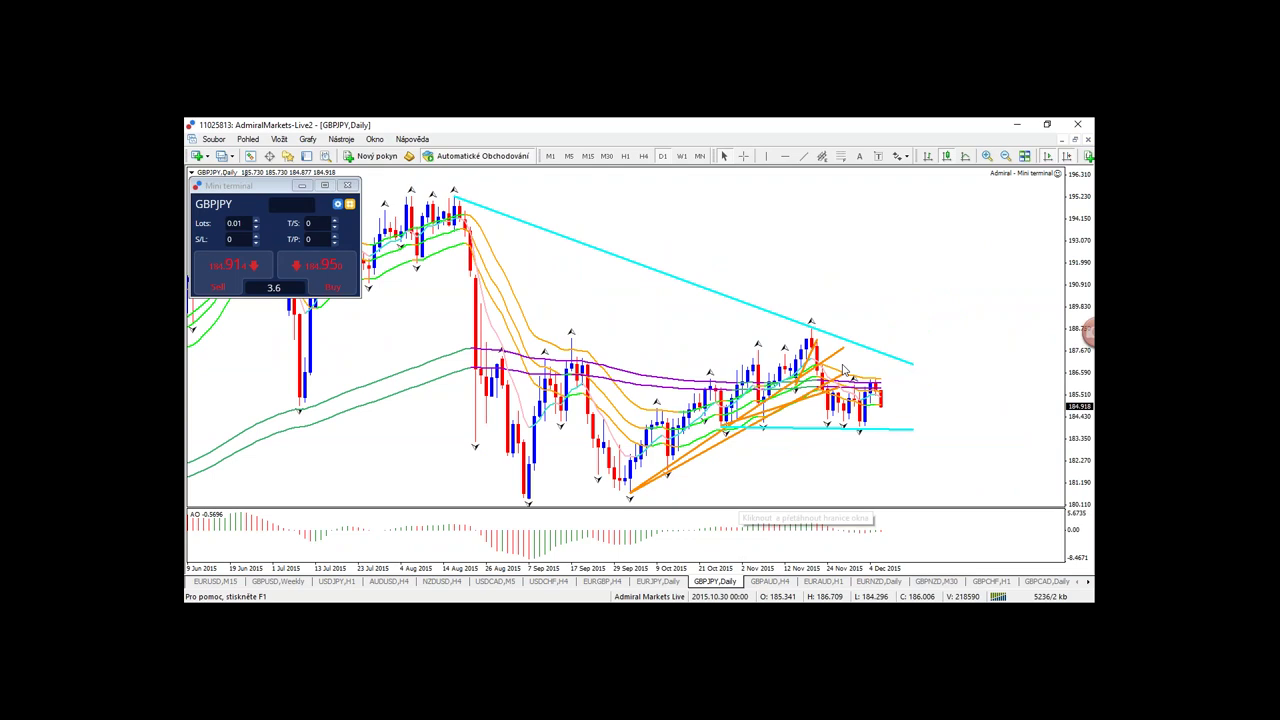
{"action": "mouse_move", "coordinate": [922, 388]}
{"action": "left_mouse_down"}
{"action": "mouse_move", "coordinate": [880, 372]}
{"action": "mouse_move", "coordinate": [600, 395]}
{"action": "mouse_move", "coordinate": [950, 378]}
{"action": "mouse_move", "coordinate": [470, 360]}
{"action": "left_mouse_up"}
{"action": "key", "text": "Escape"}
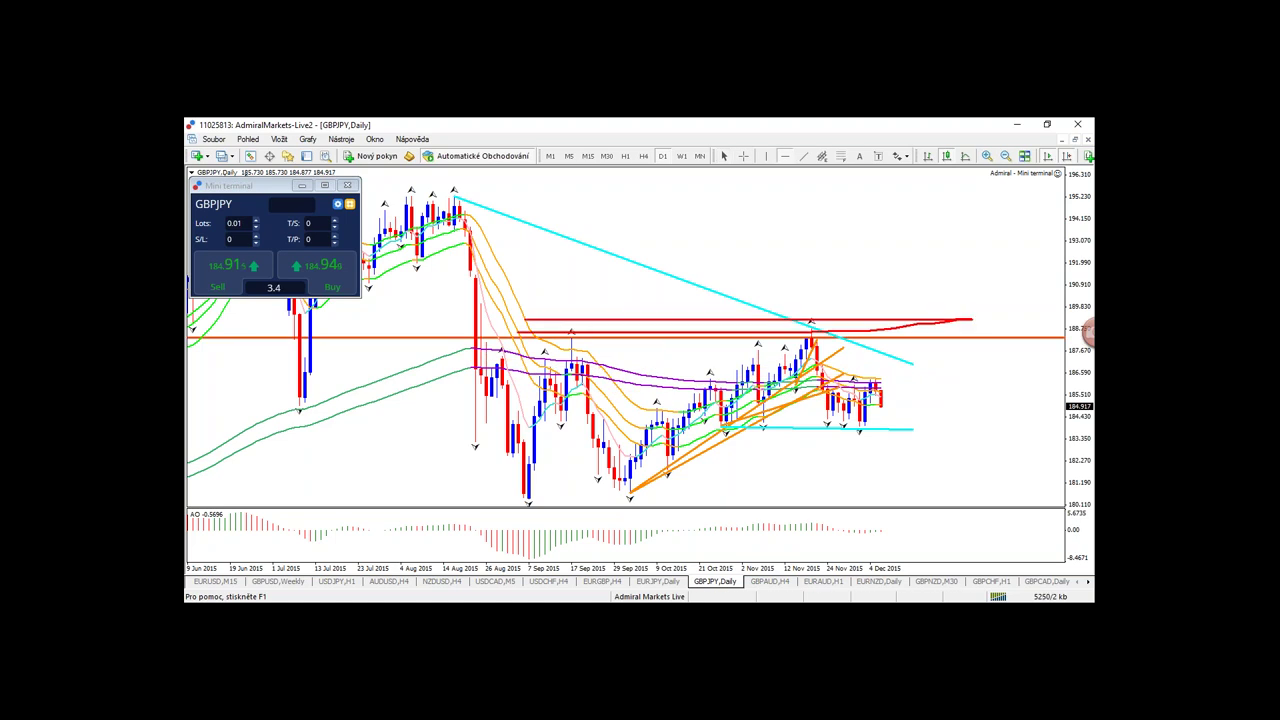
{"action": "left_click_drag", "start_coordinate": [528, 320], "coordinate": [460, 320]}
{"action": "key", "text": "Escape"}
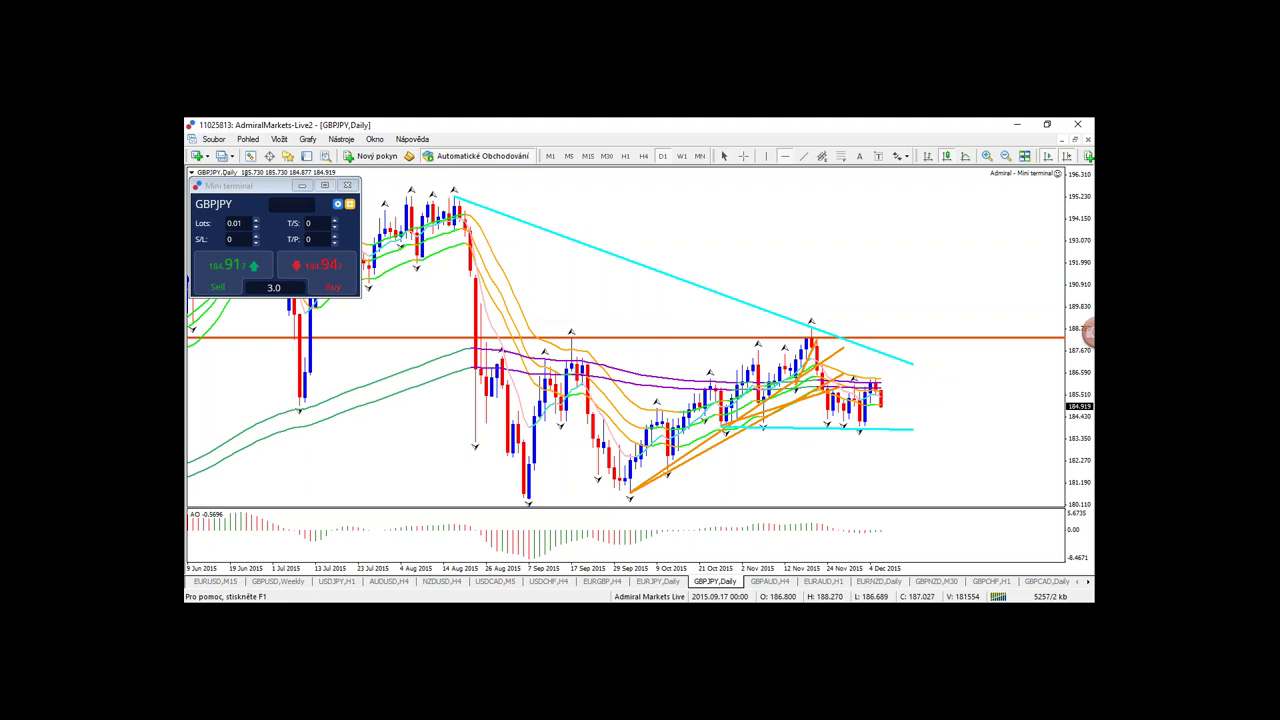
{"action": "left_click", "coordinate": [592, 492]}
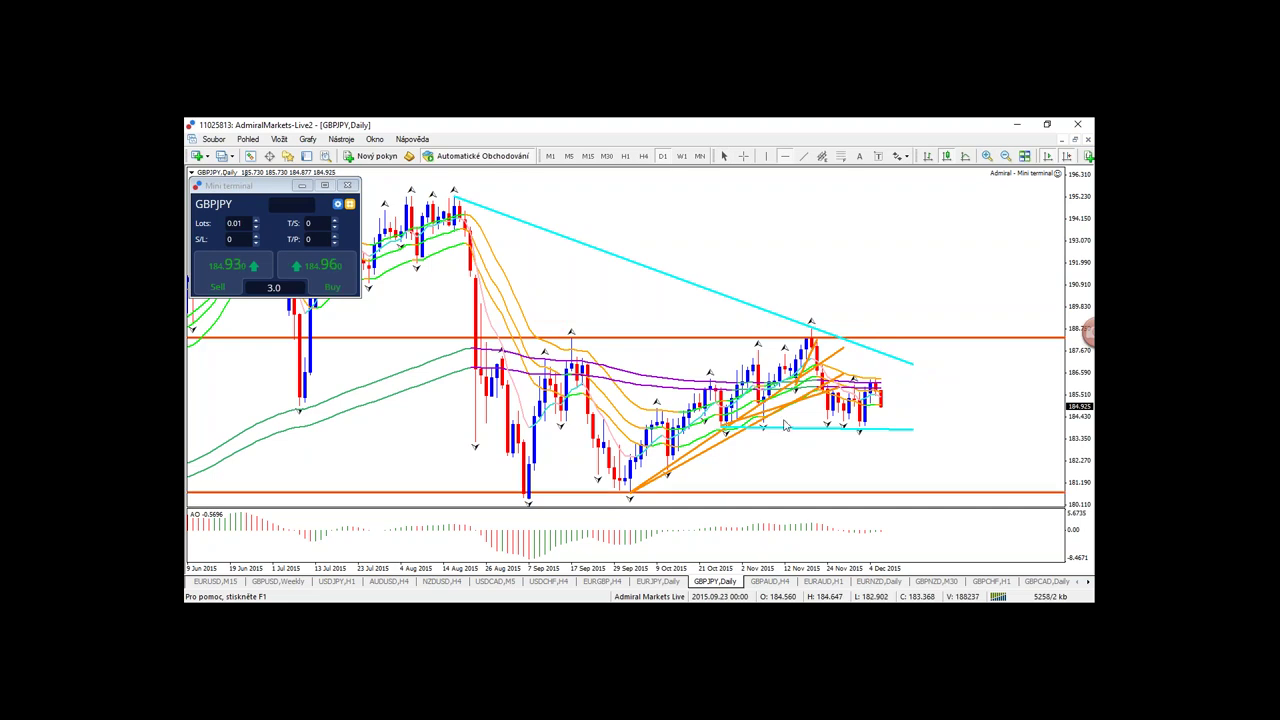
{"action": "left_click_drag", "start_coordinate": [709, 426], "coordinate": [968, 427]}
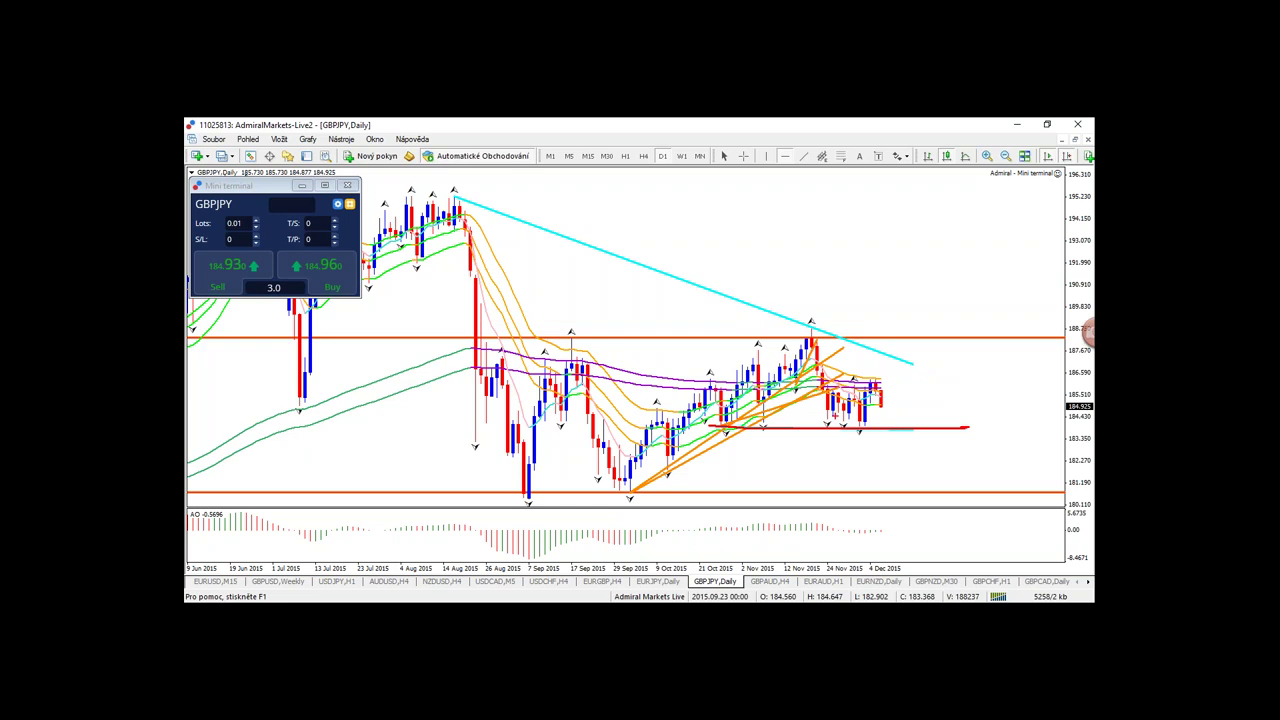
{"action": "key", "text": "Escape"}
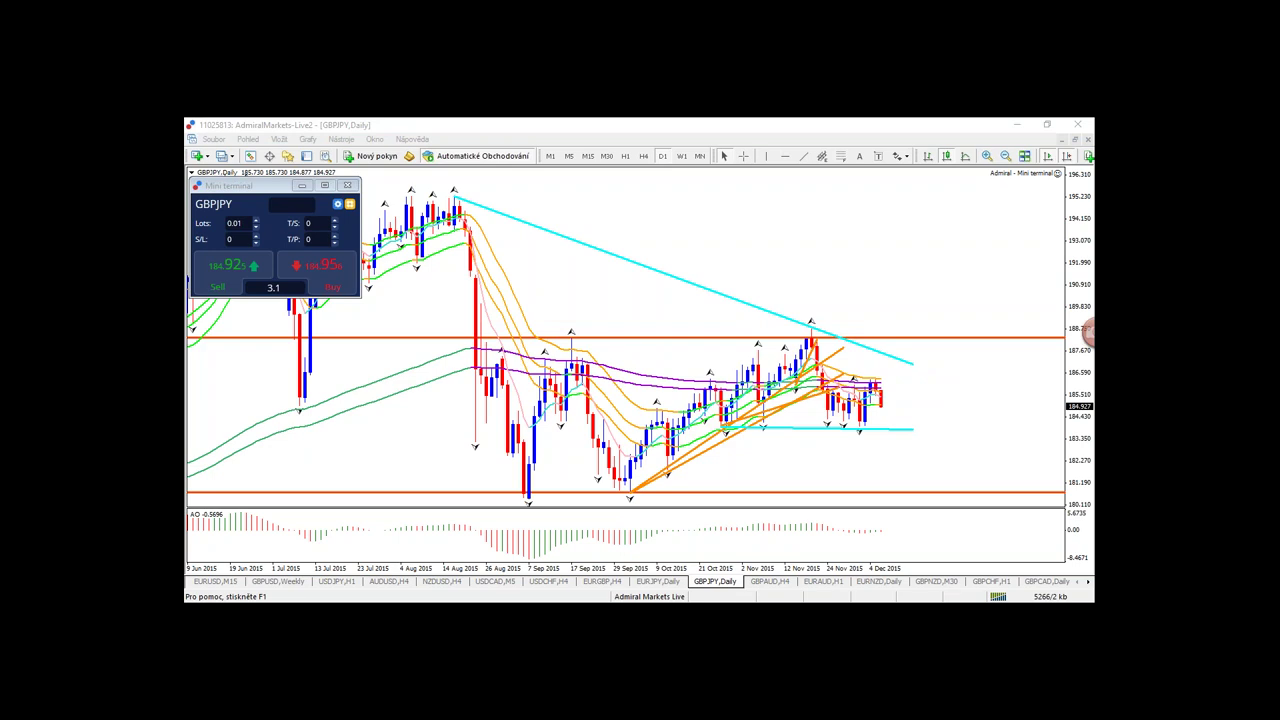
- Keep only the orange trendline from the late-September low on GBPJPY Daily, and circle the latest candles in red before erasing the sketches
{"action": "left_click", "coordinate": [834, 380]}
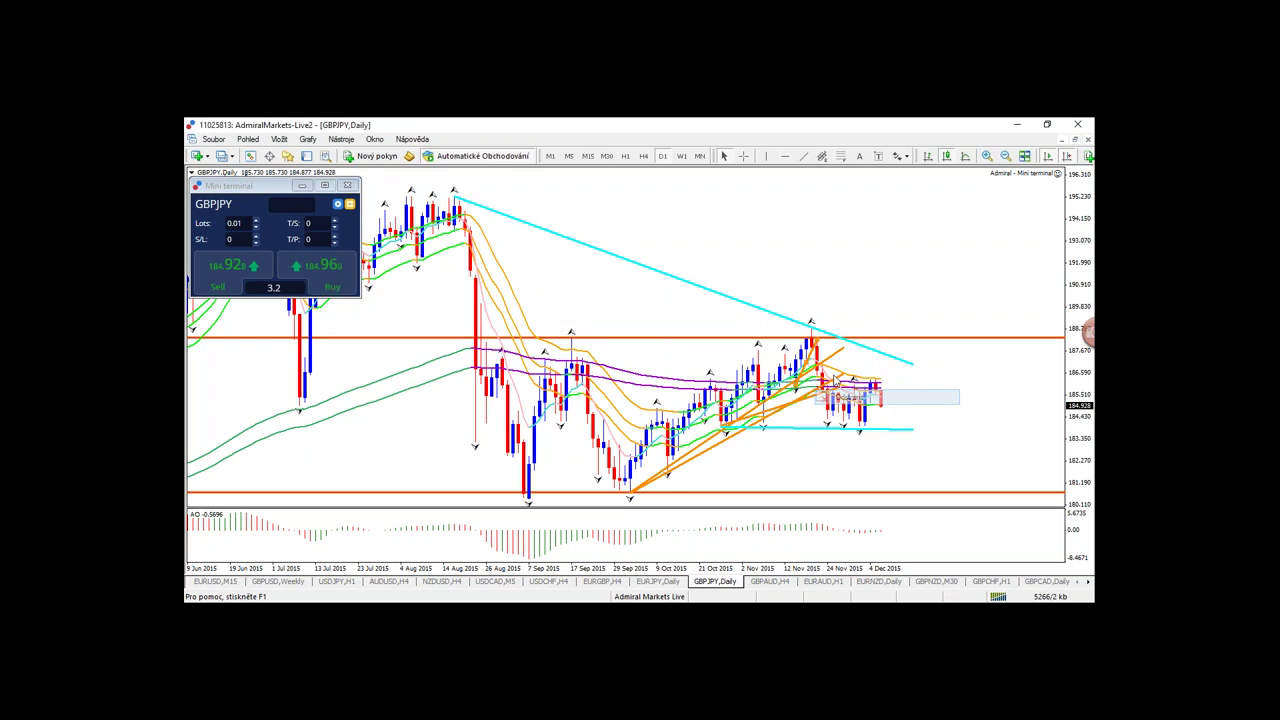
{"action": "left_click_drag", "start_coordinate": [798, 414], "coordinate": [828, 400]}
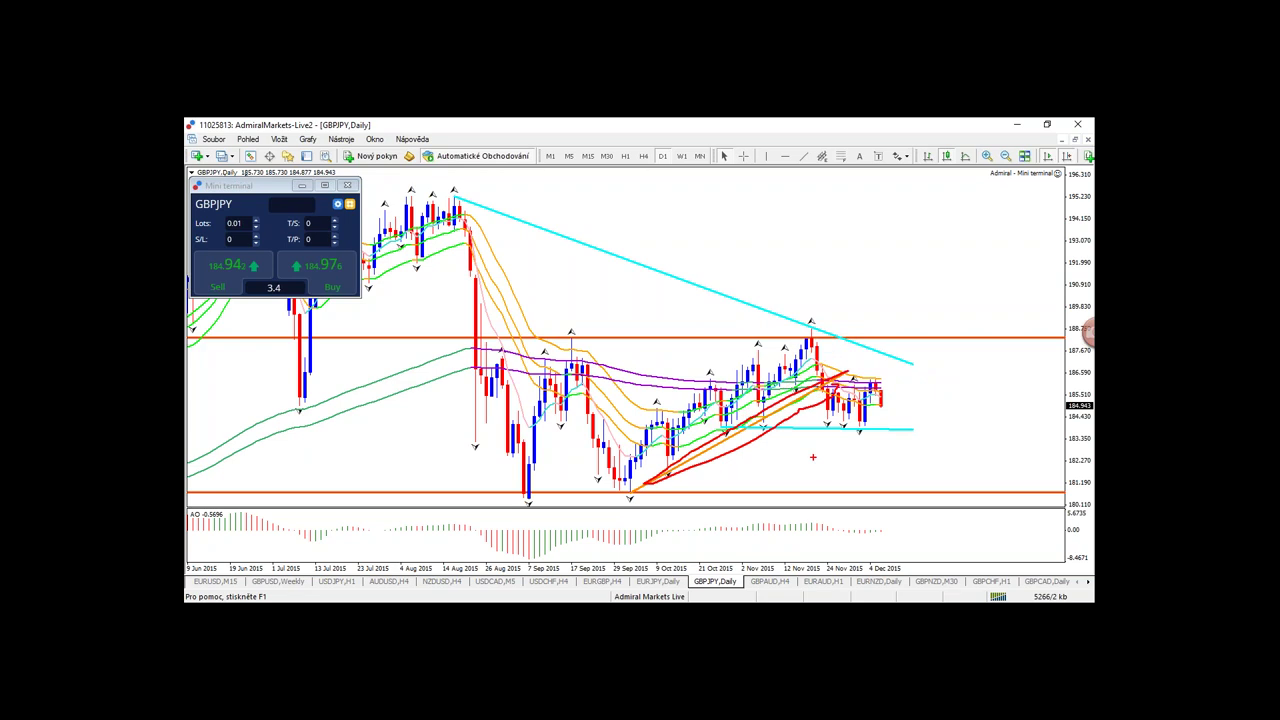
{"action": "key", "text": "Escape"}
{"action": "key", "text": "ctrl+2"}
{"action": "mouse_move", "coordinate": [886, 388]}
{"action": "left_mouse_down"}
{"action": "mouse_move", "coordinate": [817, 398]}
{"action": "mouse_move", "coordinate": [900, 401]}
{"action": "mouse_move", "coordinate": [872, 426]}
{"action": "mouse_move", "coordinate": [877, 387]}
{"action": "left_mouse_up"}
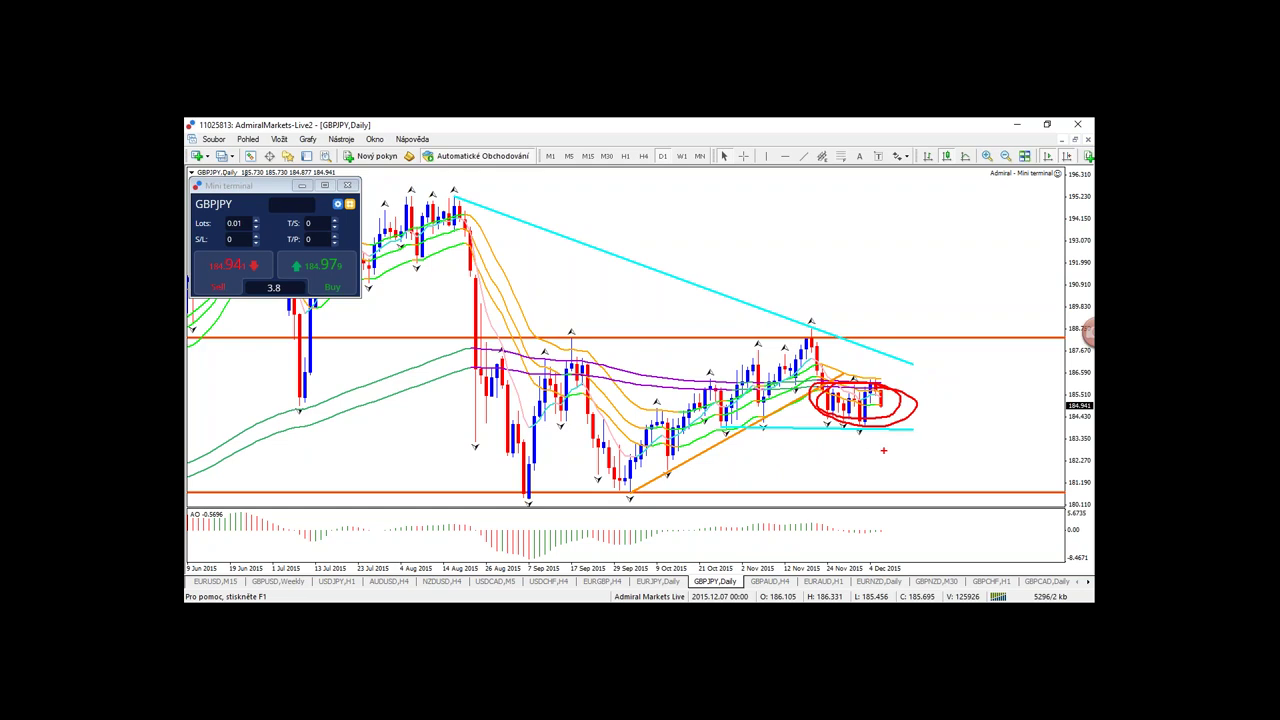
{"action": "key", "text": "Escape"}
- Compare GBPJPY price action and moving averages across M15, M30, H1, H4 and Daily, finishing on H1
{"action": "left_click", "coordinate": [587, 155]}
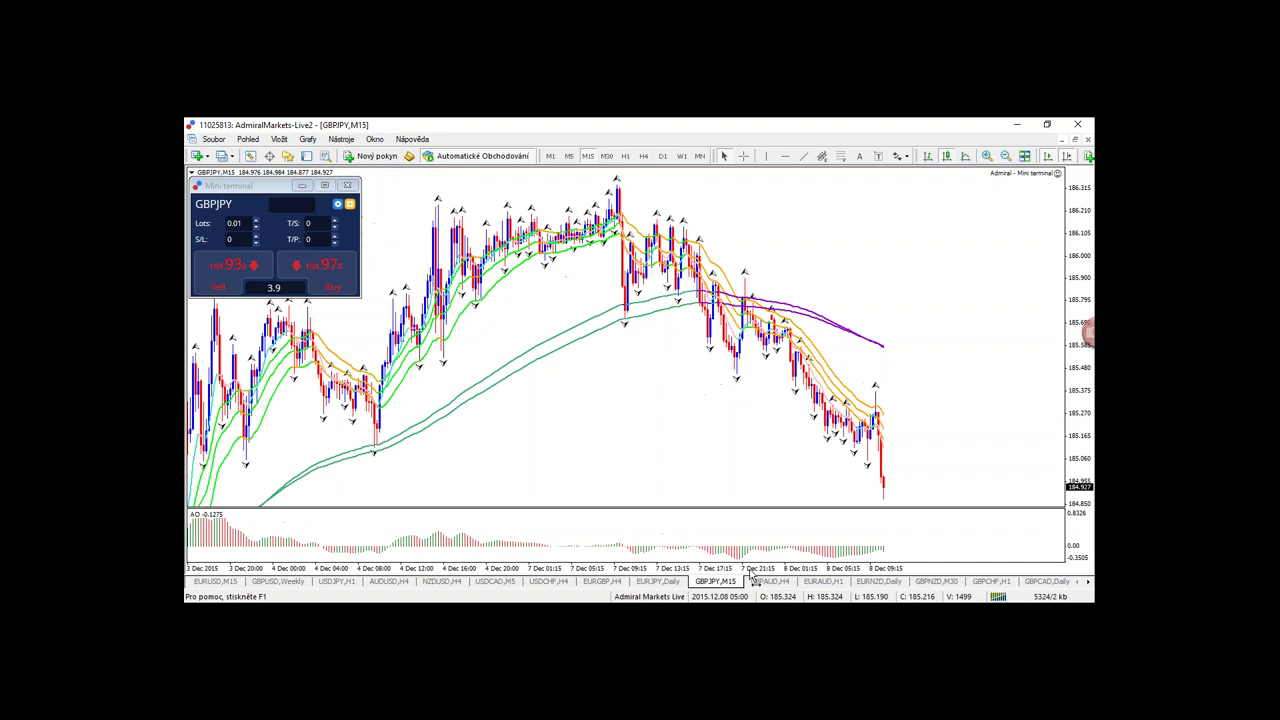
{"action": "left_click", "coordinate": [606, 155]}
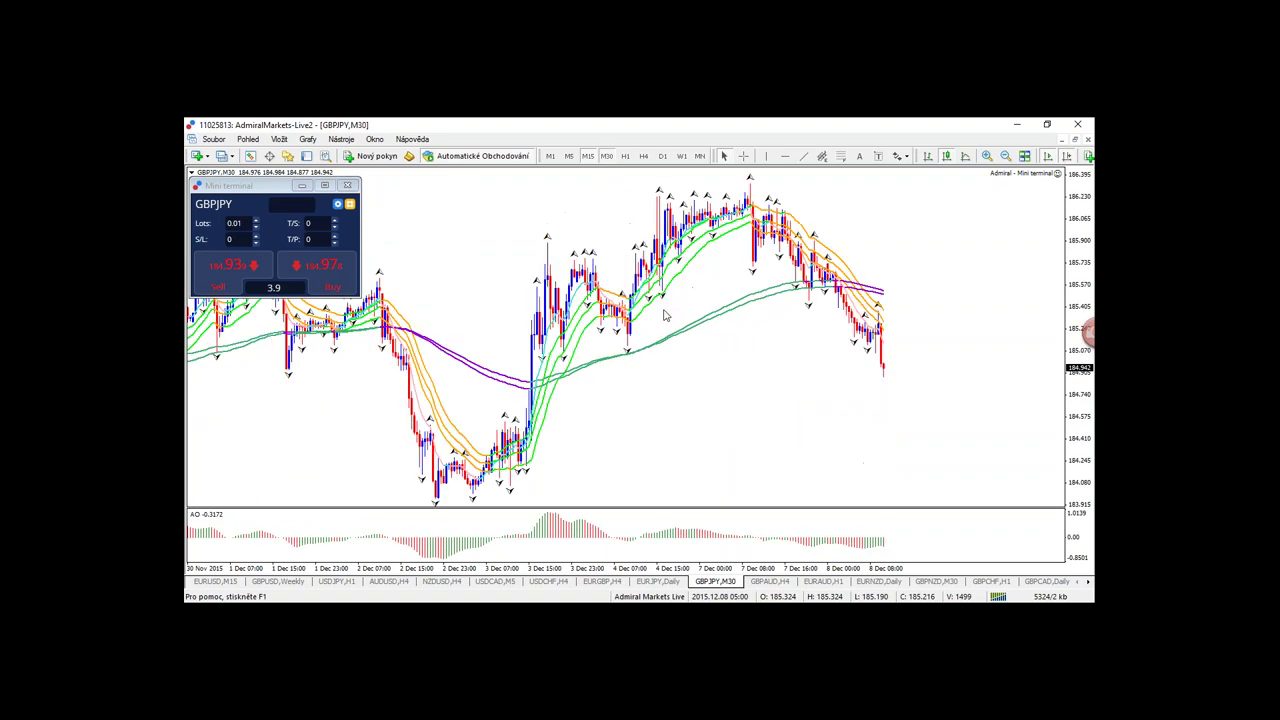
{"action": "left_click", "coordinate": [630, 158]}
{"action": "left_click", "coordinate": [645, 157]}
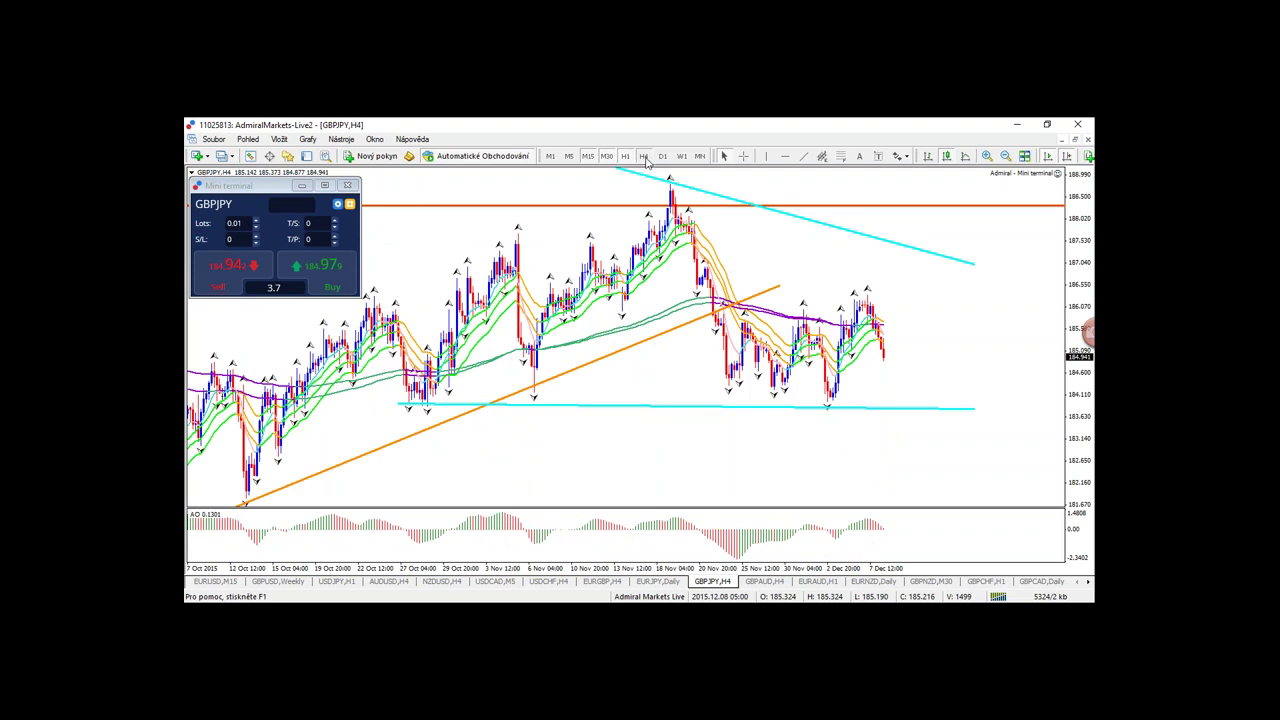
{"action": "left_click", "coordinate": [662, 156]}
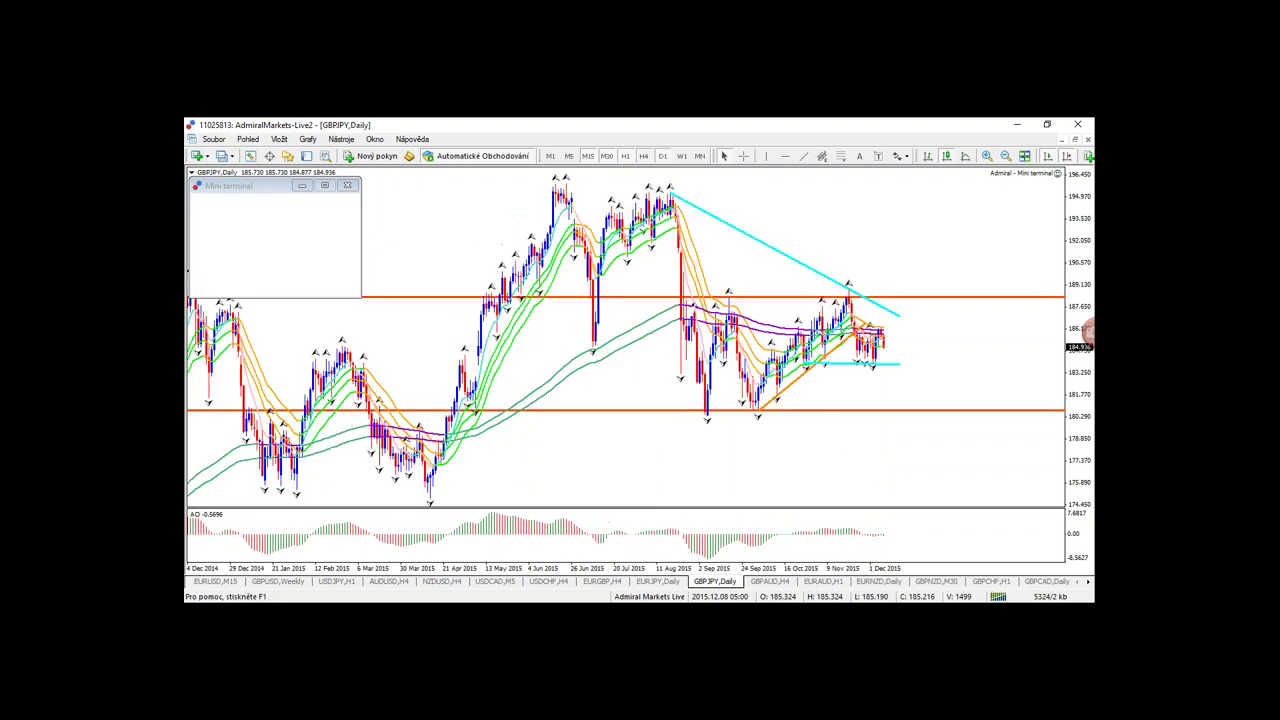
{"action": "left_click", "coordinate": [643, 156]}
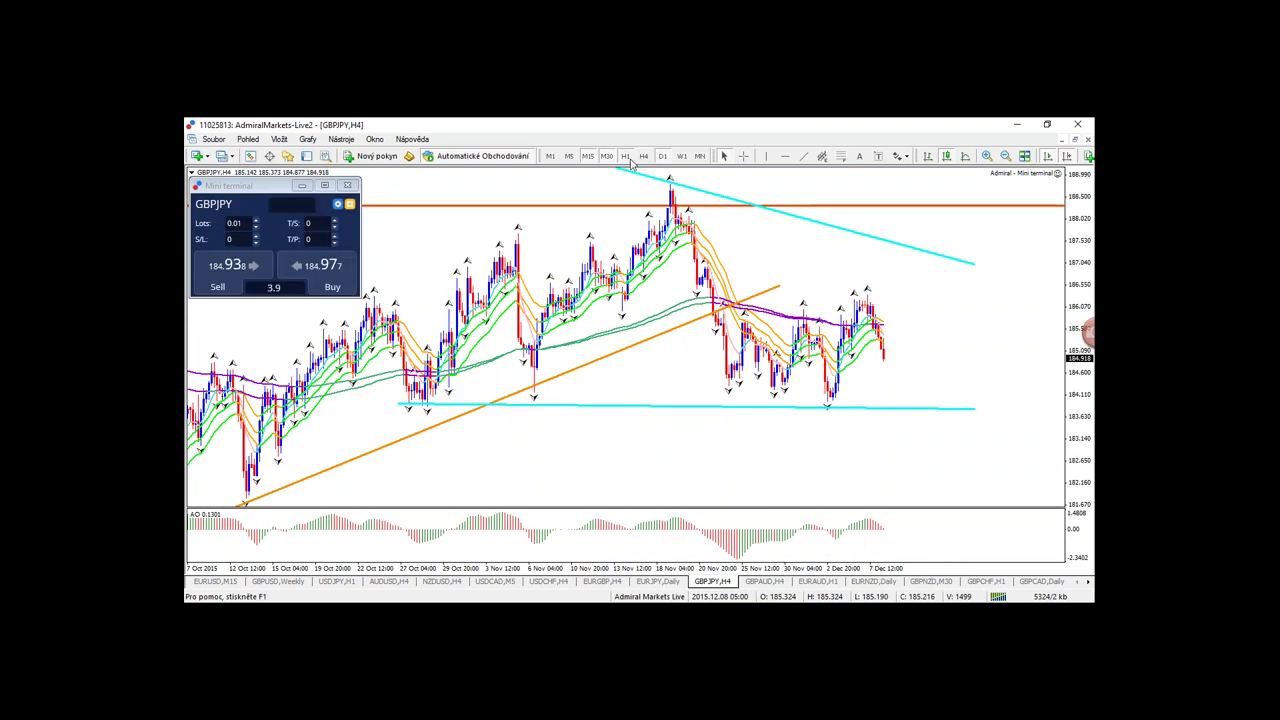
{"action": "left_click", "coordinate": [627, 157]}
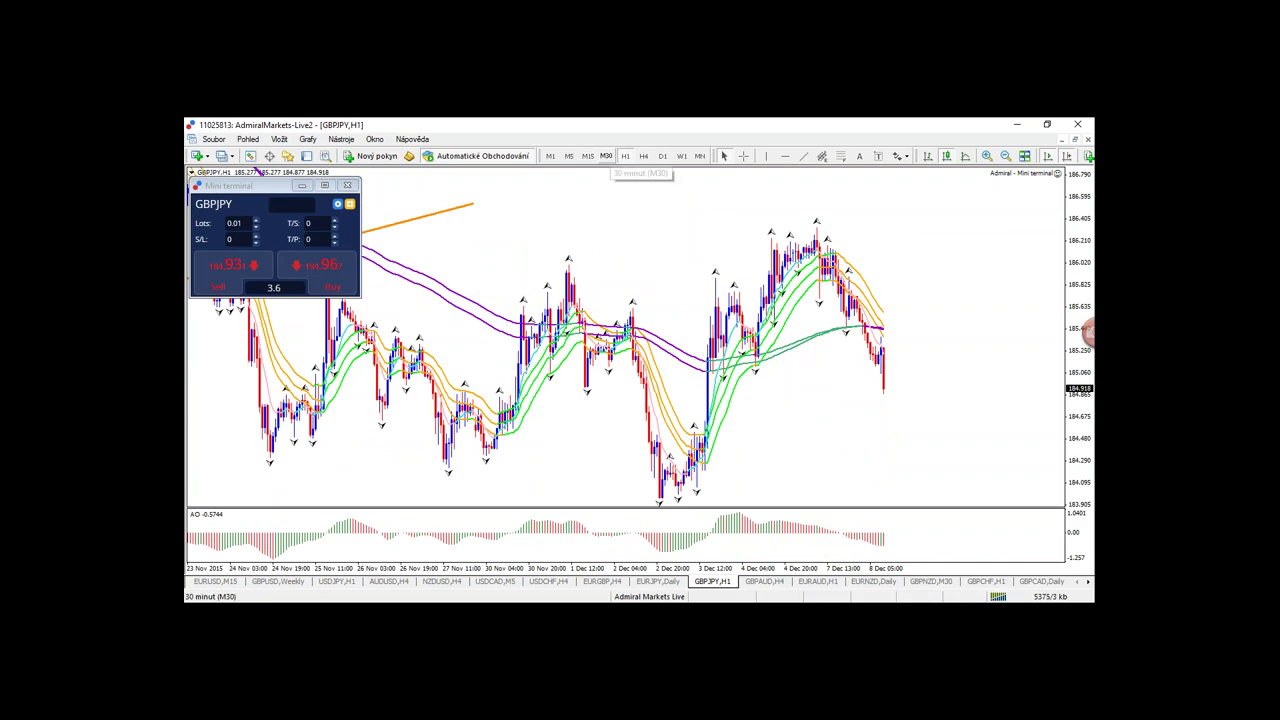
{"action": "left_click", "coordinate": [606, 157]}
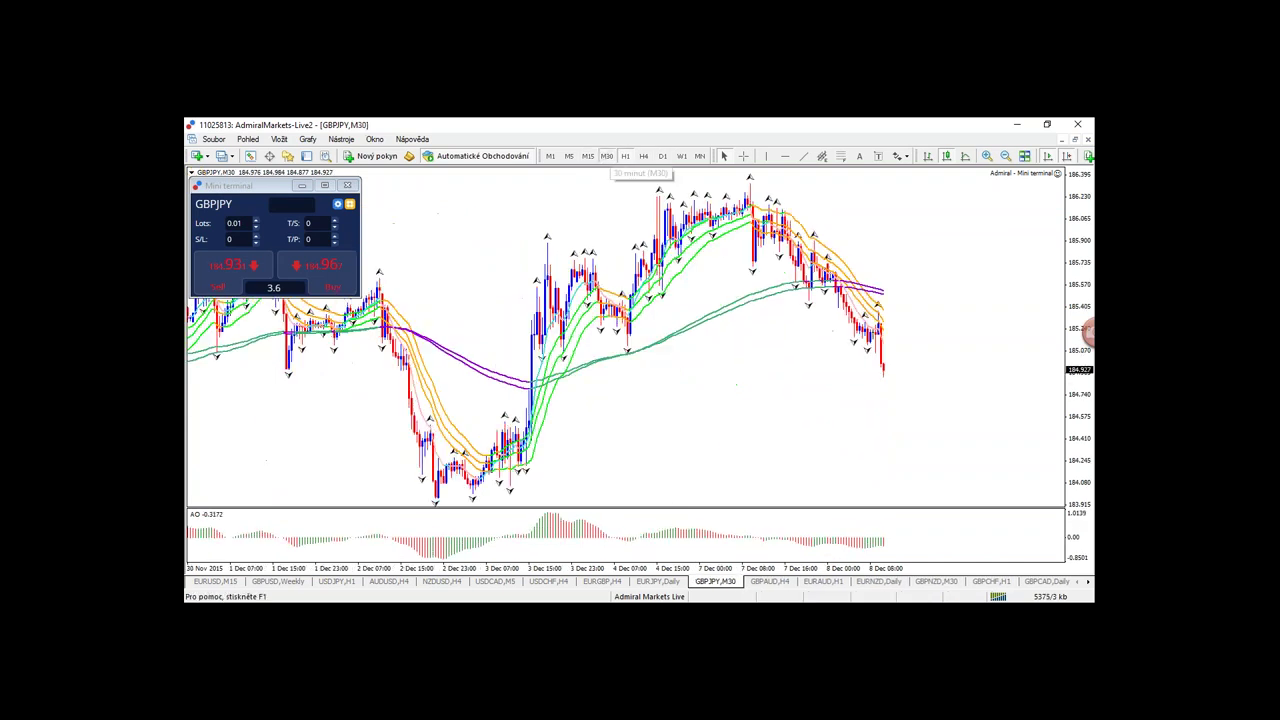
{"action": "left_click", "coordinate": [594, 156]}
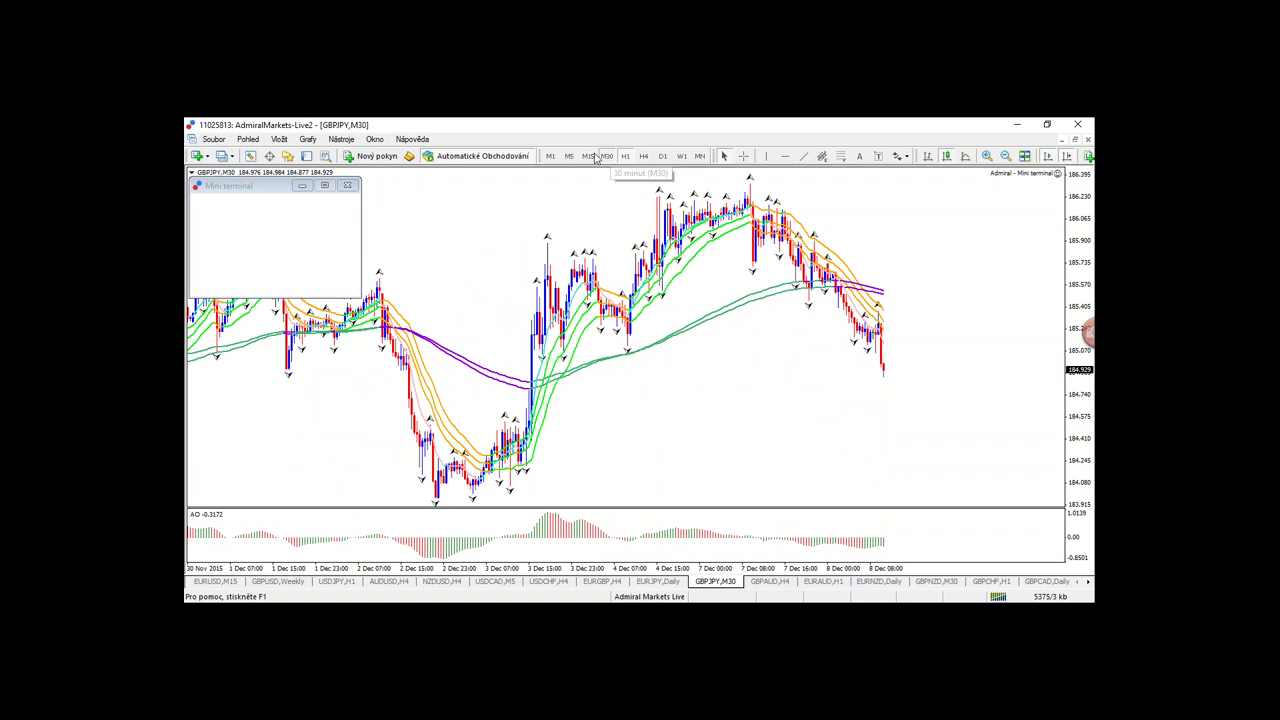
{"action": "left_click", "coordinate": [594, 157]}
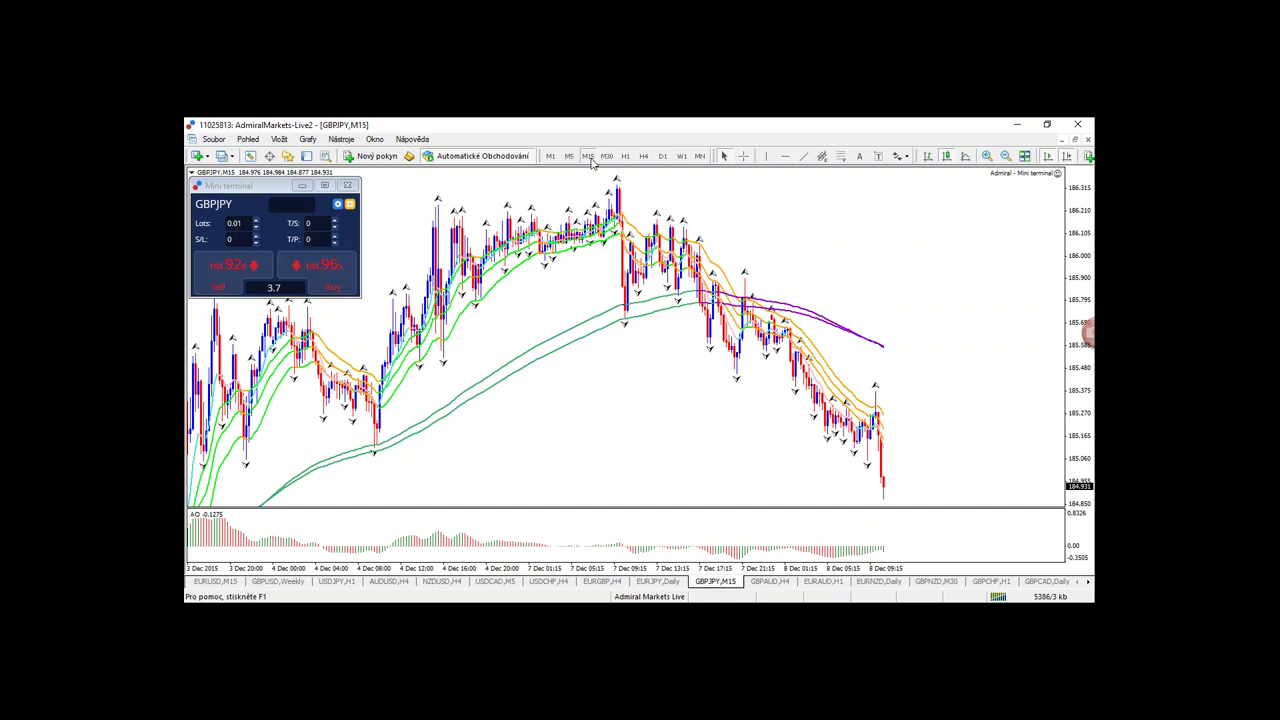
{"action": "left_click", "coordinate": [662, 156]}
{"action": "left_click", "coordinate": [643, 156]}
{"action": "left_click", "coordinate": [625, 156]}
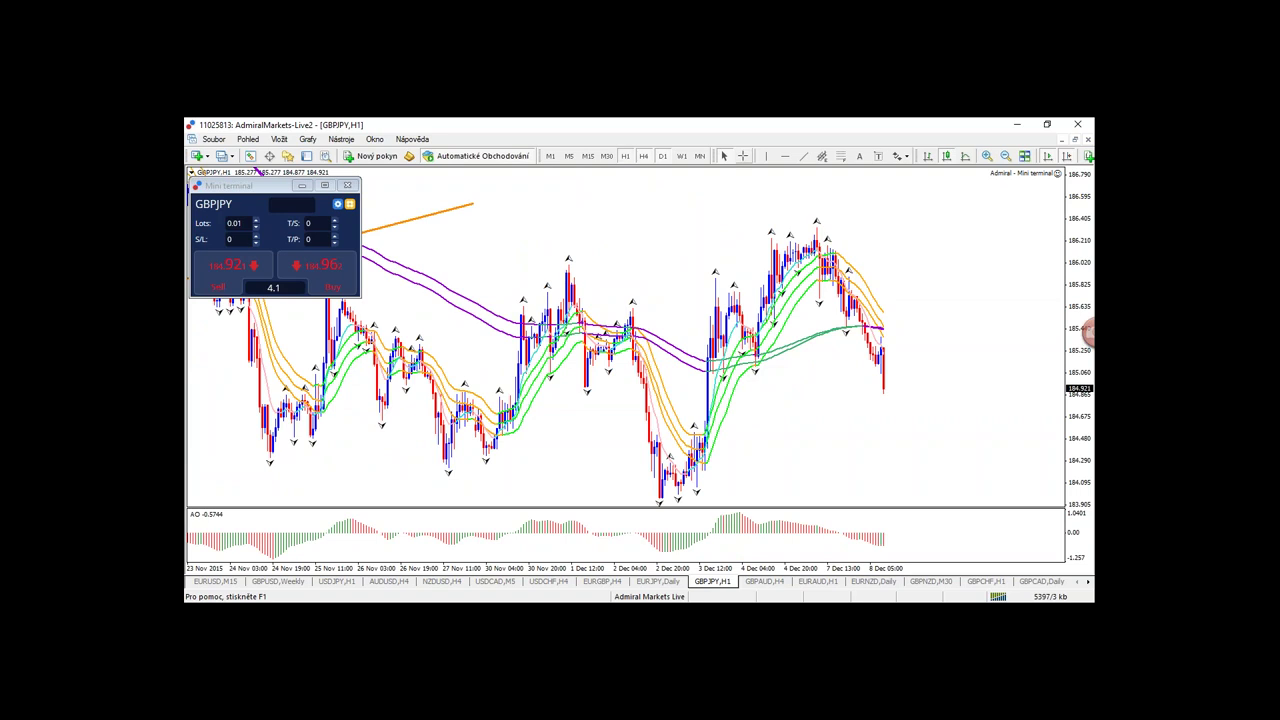
- Draw three rising trendlines under the GBPJPY H1 lows: a steep one from the 3 December low and two shallower ones from higher lows
{"action": "left_click_drag", "start_coordinate": [857, 247], "coordinate": [706, 489]}
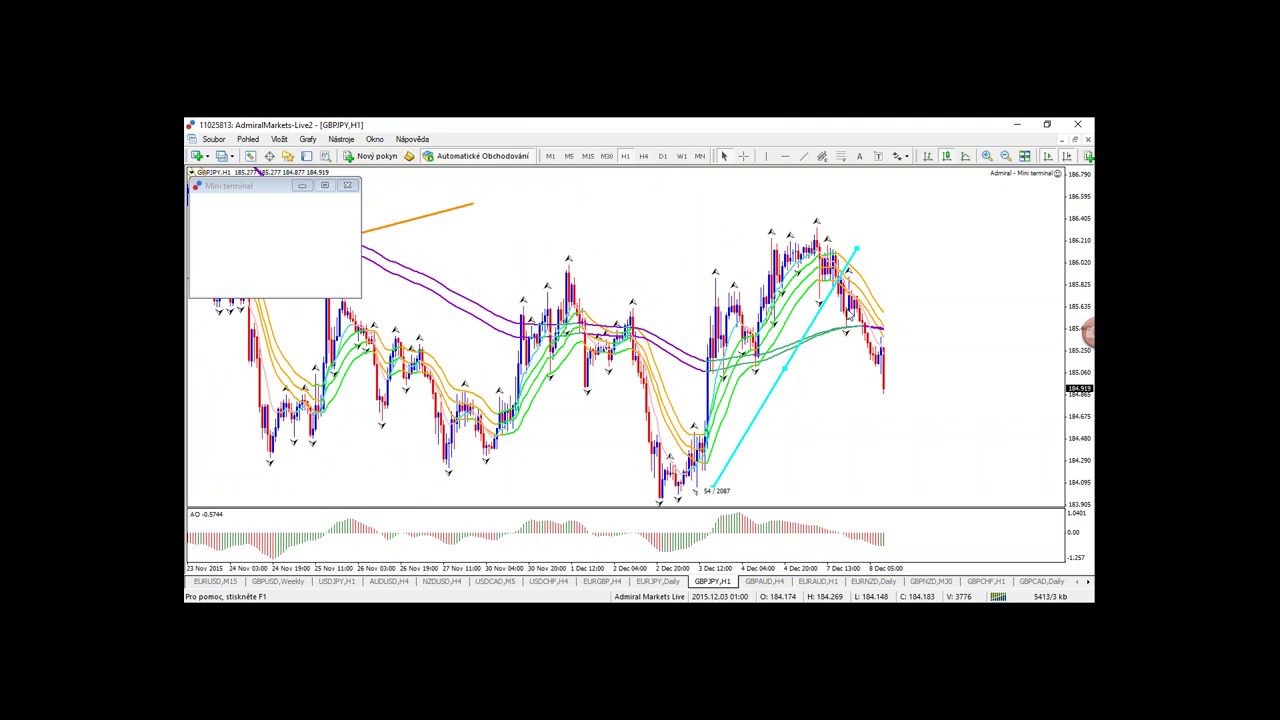
{"action": "left_click_drag", "start_coordinate": [857, 248], "coordinate": [849, 243]}
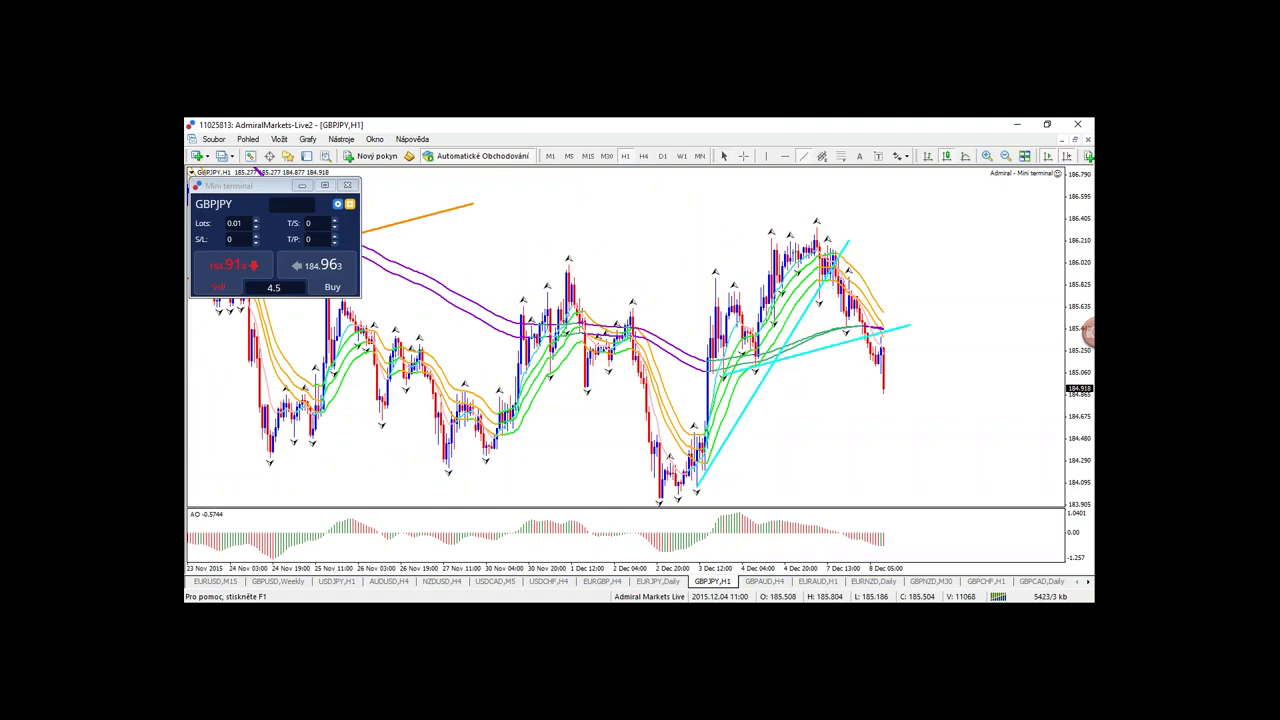
{"action": "left_click_drag", "start_coordinate": [910, 325], "coordinate": [923, 297]}
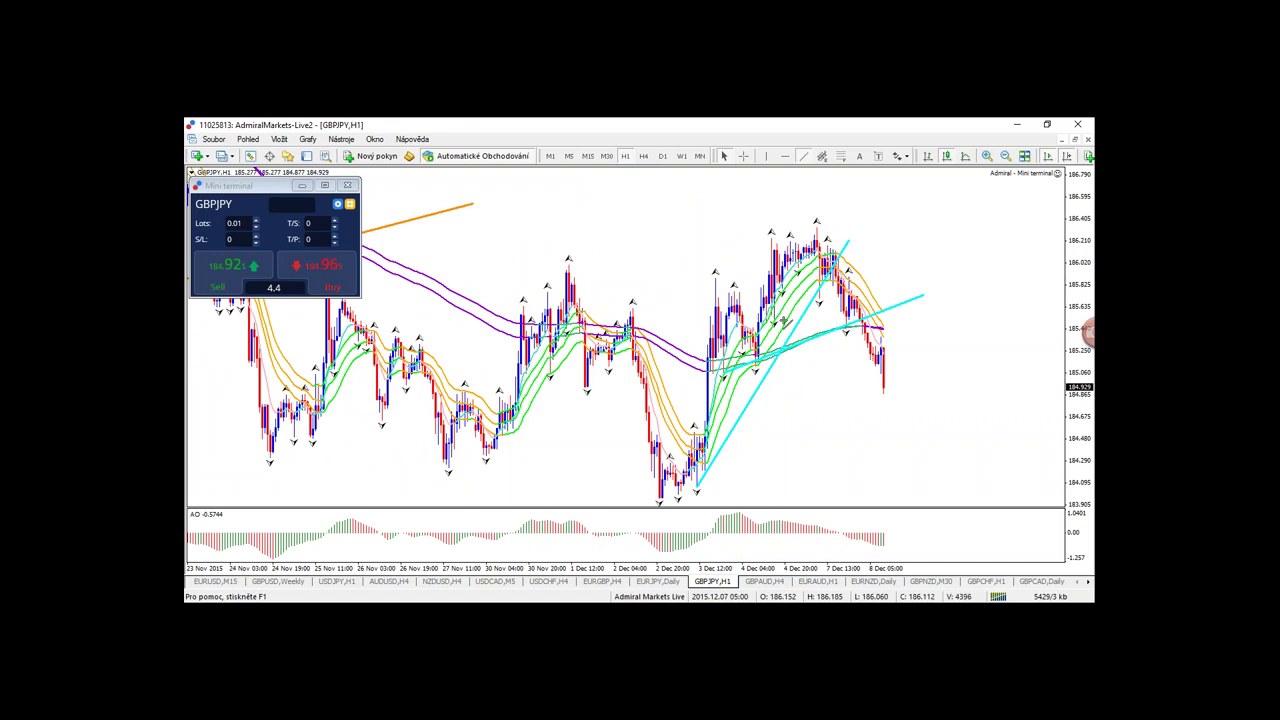
{"action": "left_click_drag", "start_coordinate": [776, 318], "coordinate": [859, 284]}
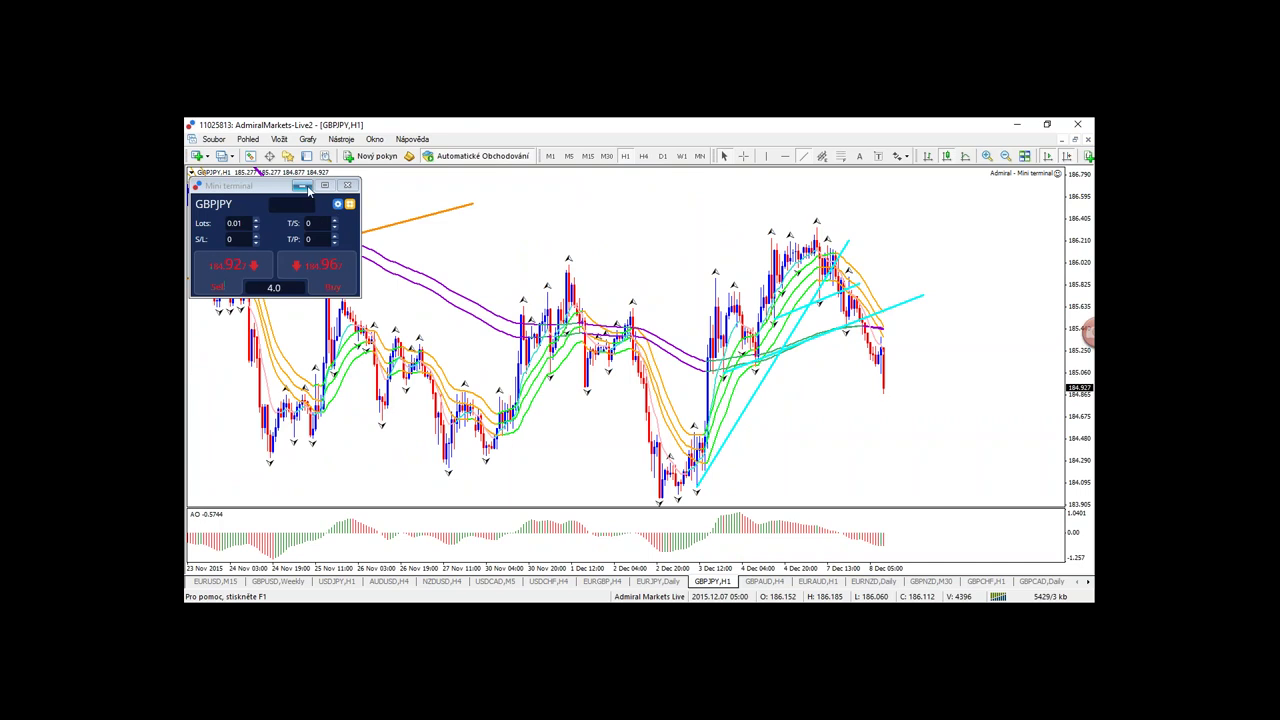
- With the mini terminal minimised, draw a rising trendline across the GBPJPY H1 highs from late November to 7 December, and switch to M15
{"action": "left_click", "coordinate": [804, 156]}
{"action": "left_click_drag", "start_coordinate": [330, 293], "coordinate": [852, 228]}
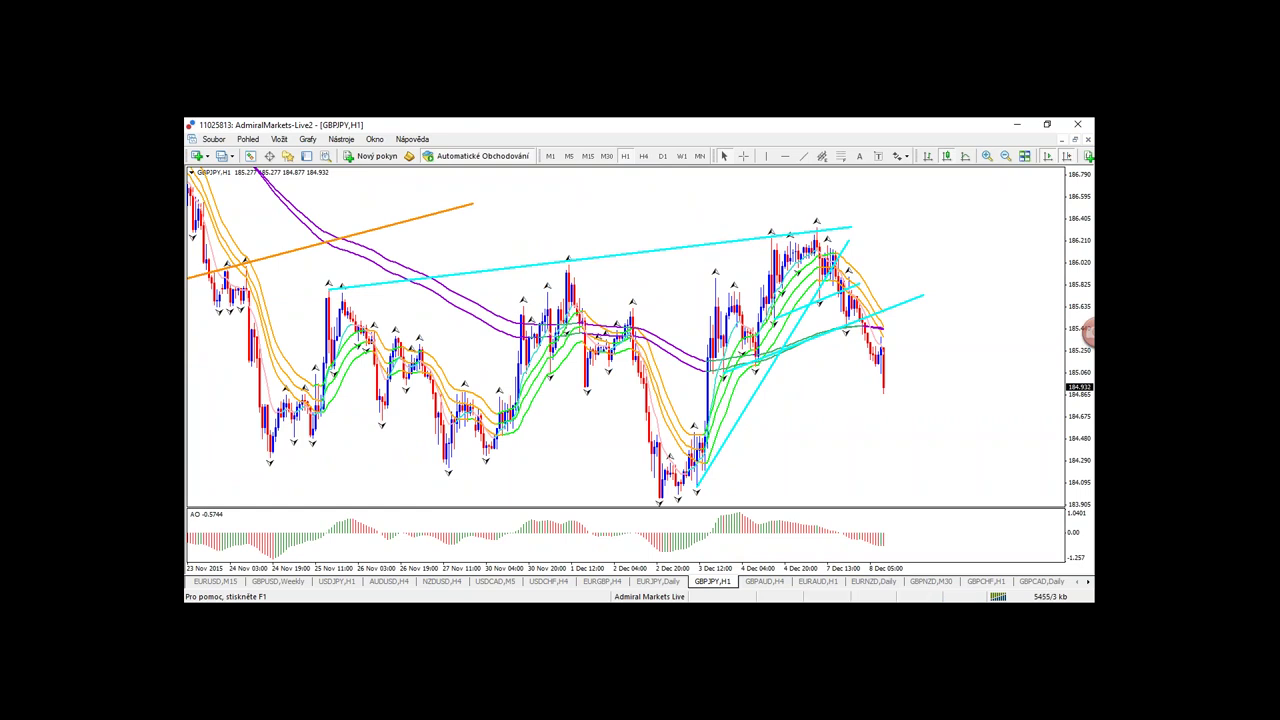
{"action": "left_click", "coordinate": [587, 156]}
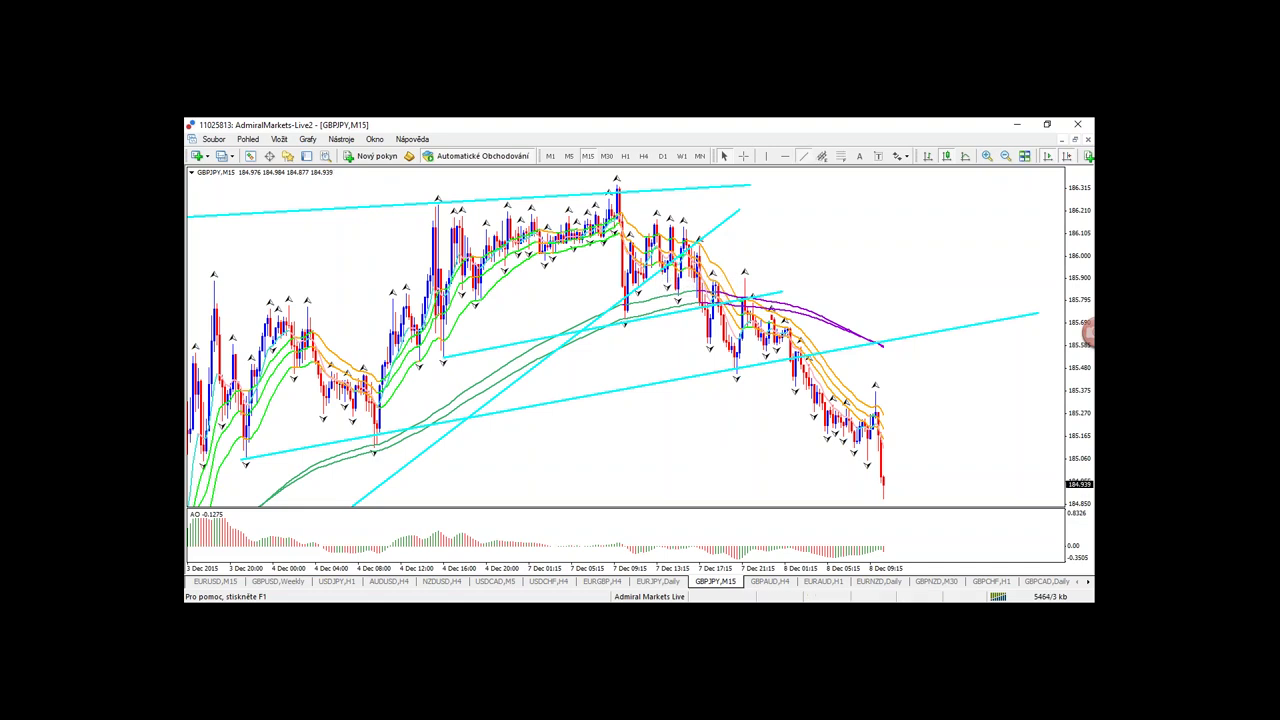
- Compare EURAUD on H1, H4 and Daily with GBPAUD H4 and the upper channel line on EURUSD H1
{"action": "left_click_drag", "start_coordinate": [617, 180], "coordinate": [936, 439]}
{"action": "left_click", "coordinate": [818, 581]}
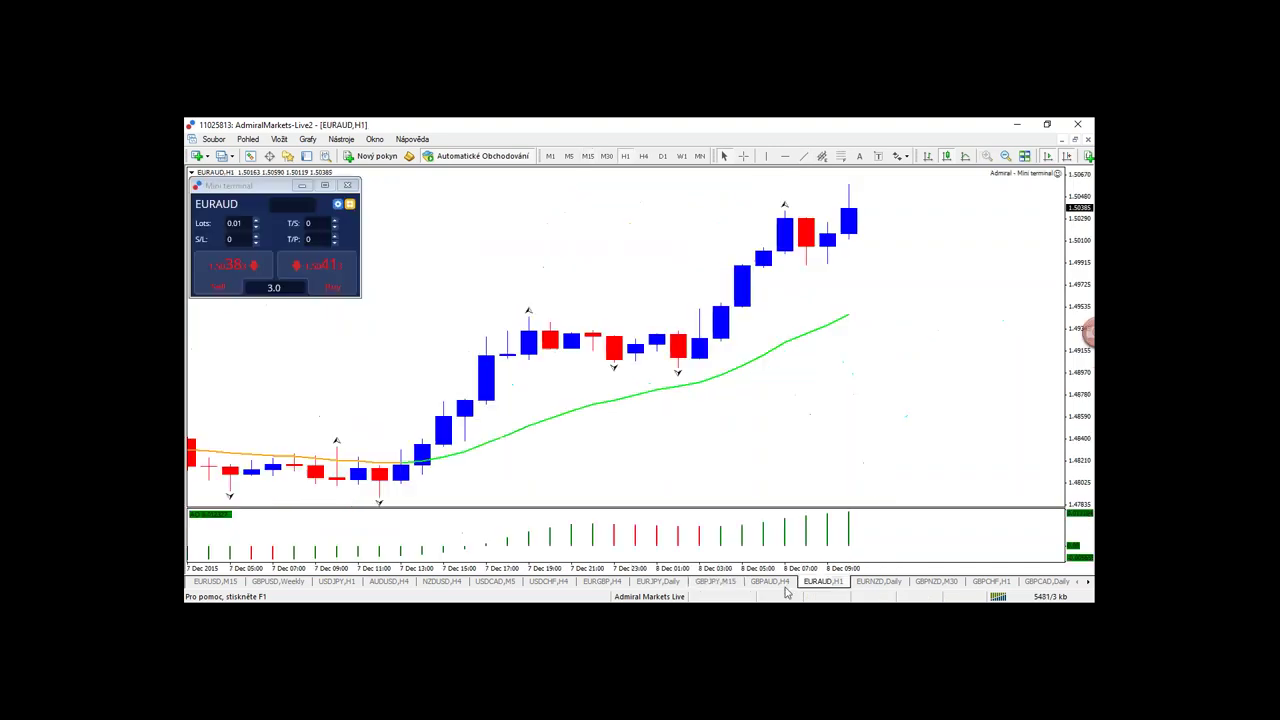
{"action": "left_click", "coordinate": [772, 581]}
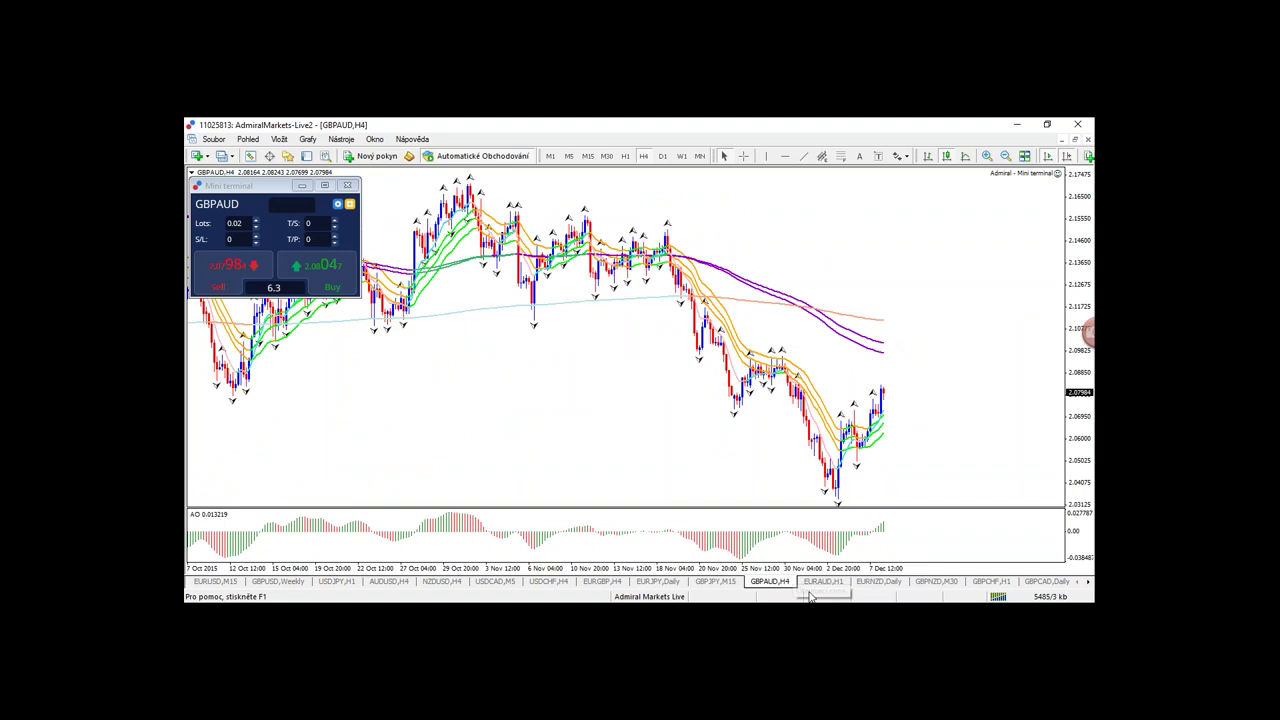
{"action": "left_click", "coordinate": [823, 581]}
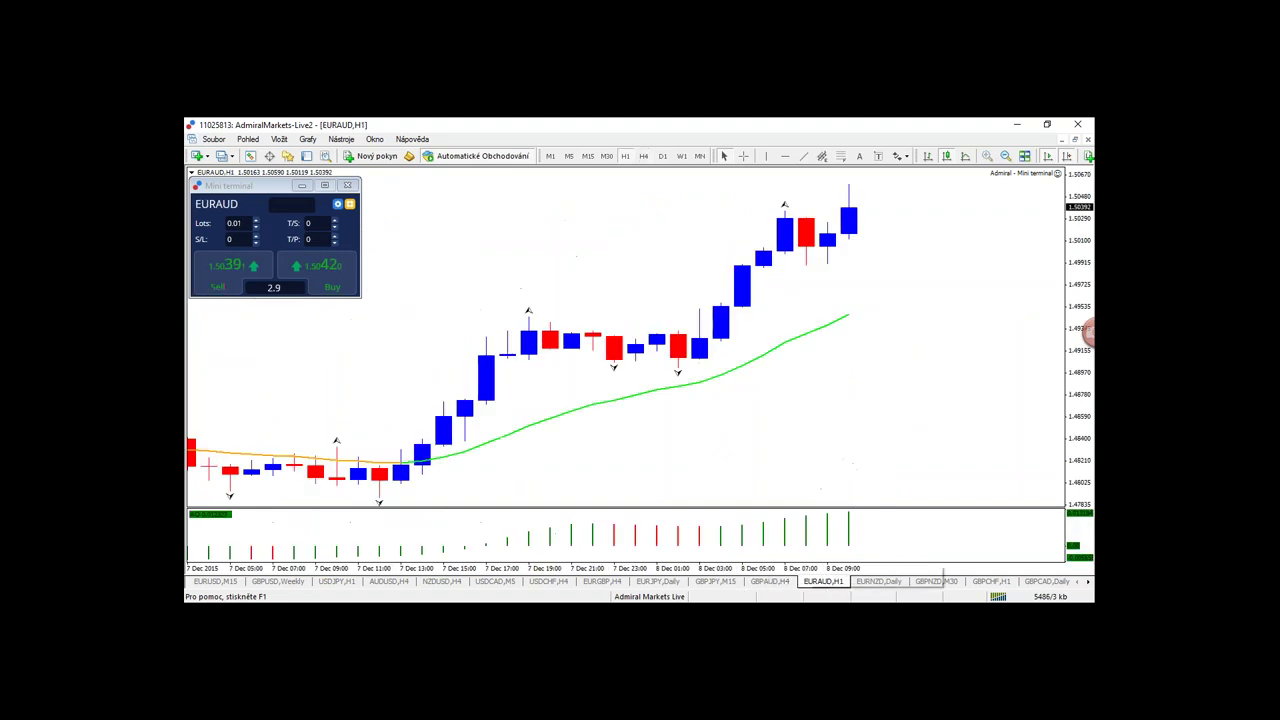
{"action": "left_click_drag", "start_coordinate": [806, 572], "coordinate": [780, 574]}
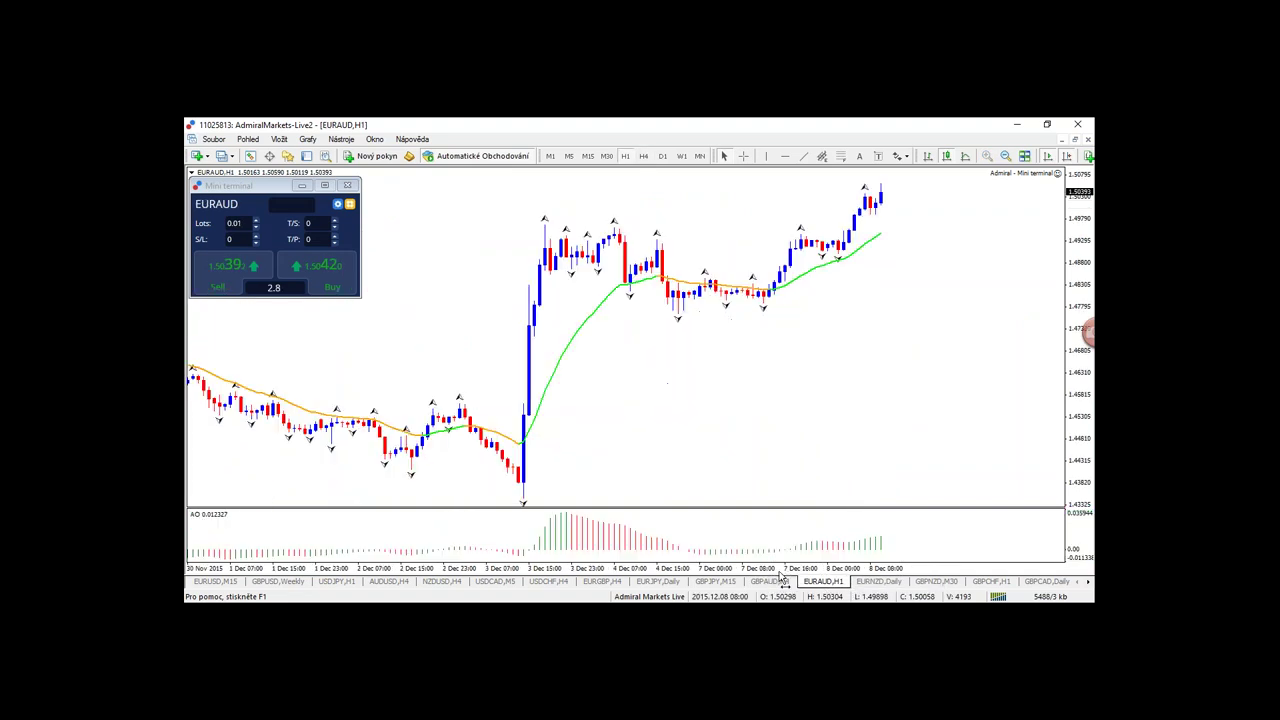
{"action": "left_click", "coordinate": [643, 156]}
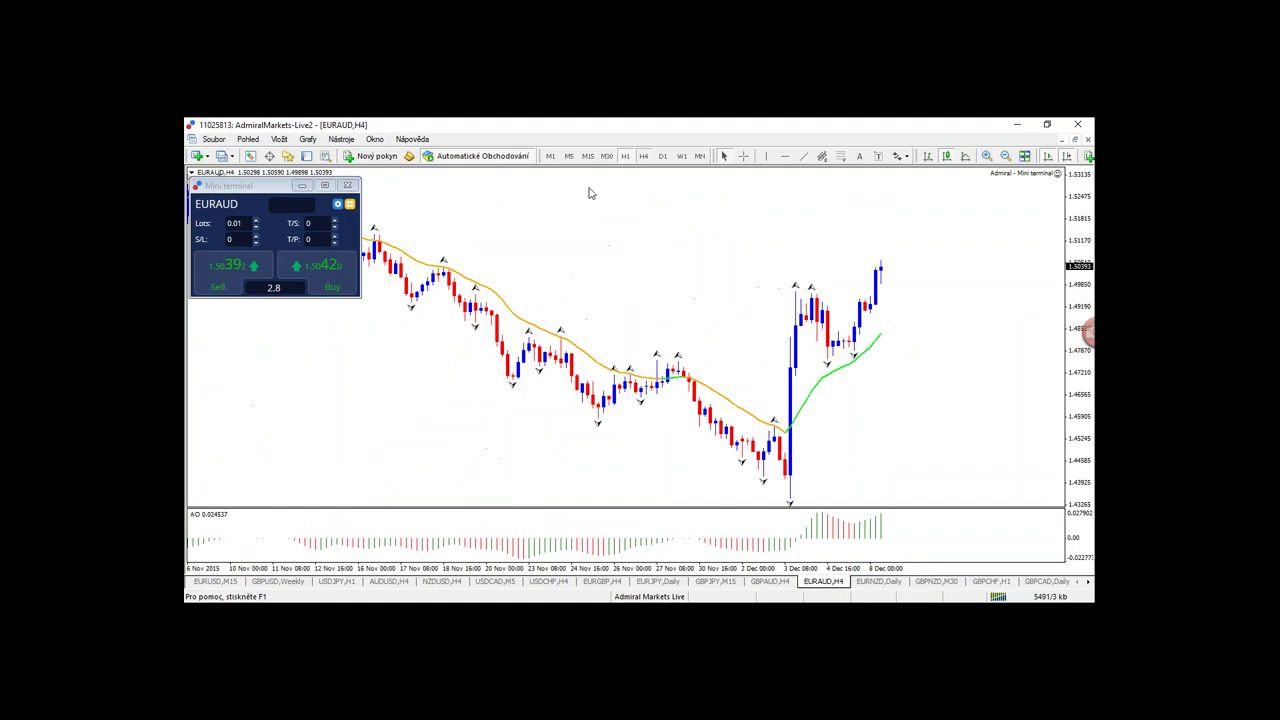
{"action": "left_click", "coordinate": [662, 156]}
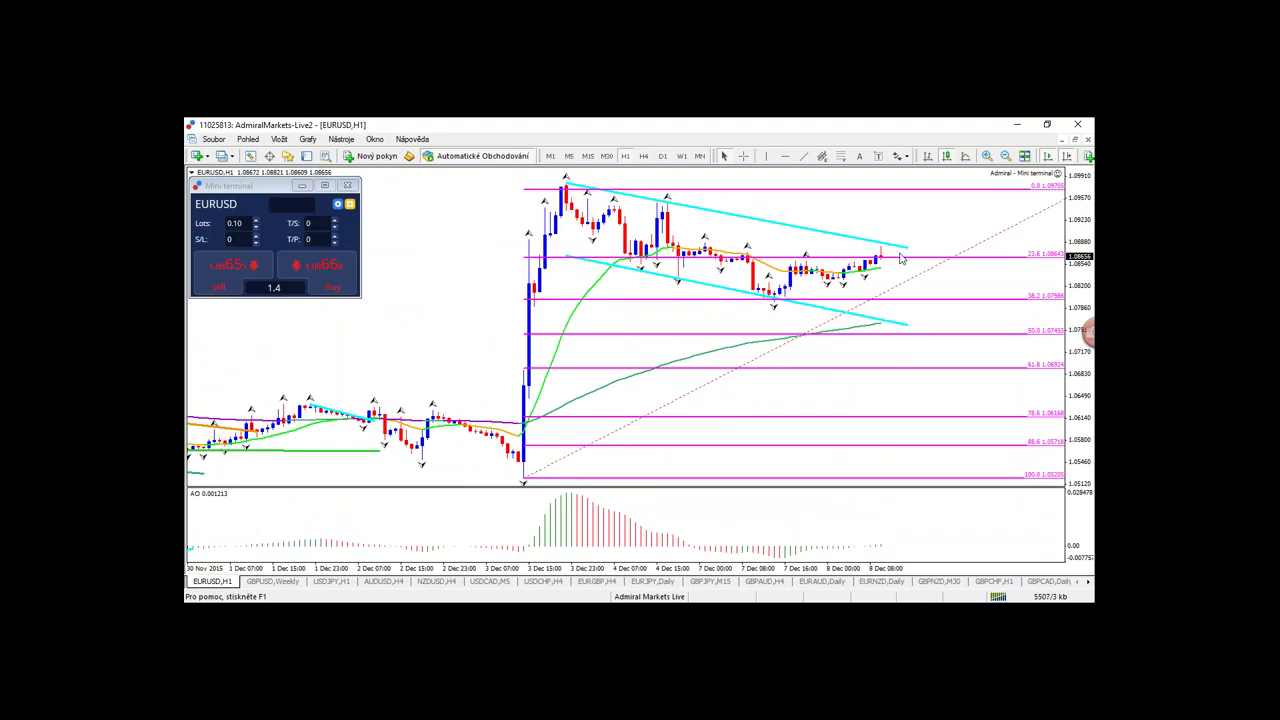
{"action": "mouse_move", "coordinate": [899, 245]}
{"action": "left_mouse_down"}
{"action": "mouse_move", "coordinate": [862, 244]}
{"action": "mouse_move", "coordinate": [900, 246]}
{"action": "left_mouse_up"}
{"action": "key", "text": "Escape"}
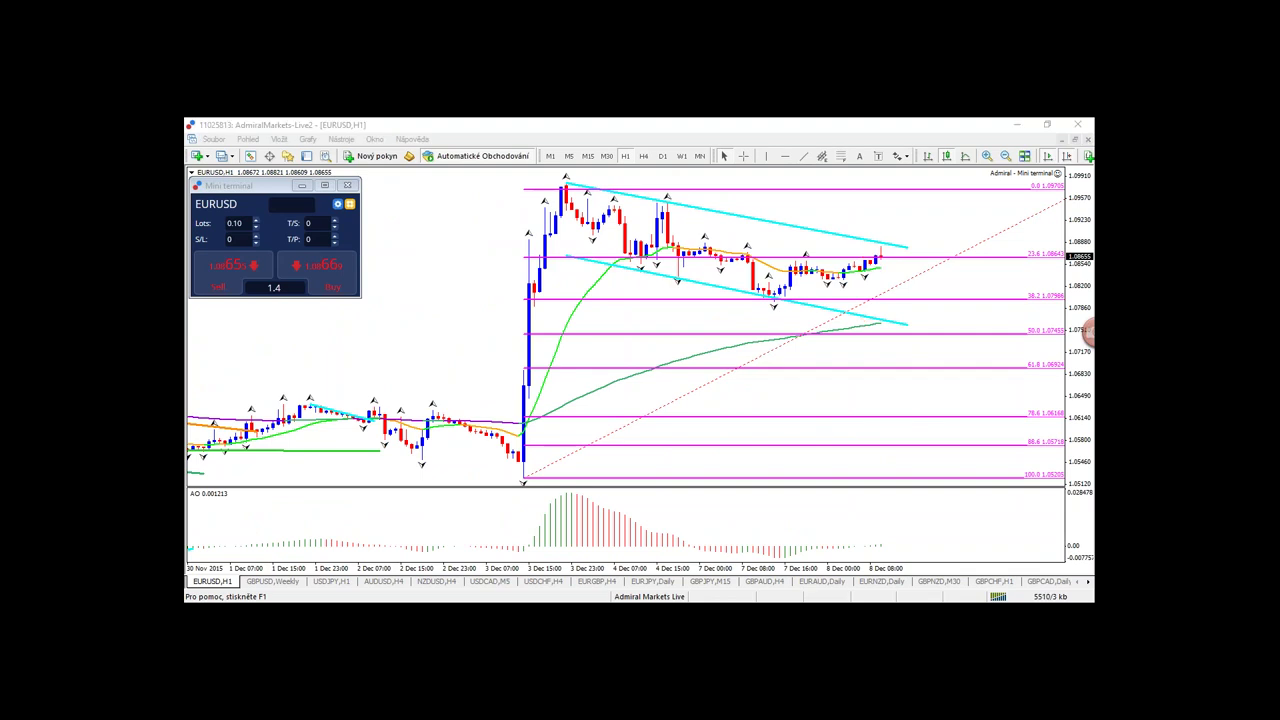
- Return to EURAUD H1 and delete the orange Fibonacci retracement over the 3 December rally
{"action": "left_click", "coordinate": [822, 582]}
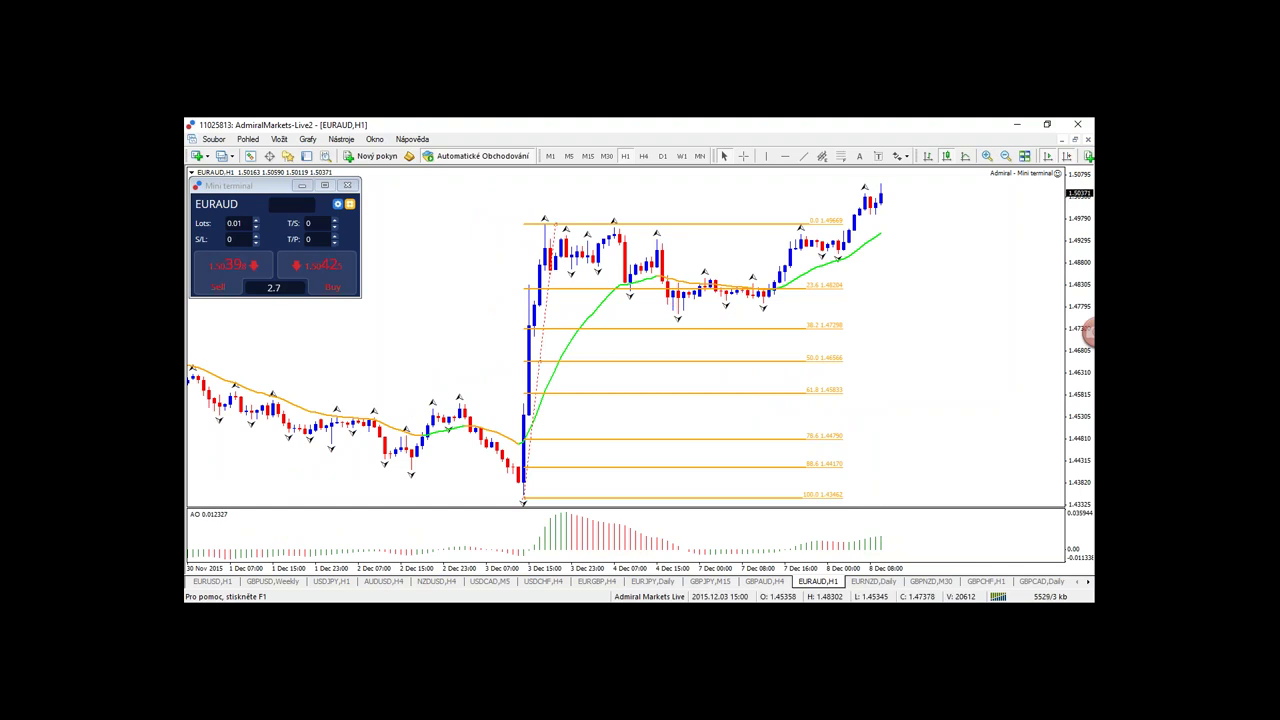
{"action": "right_click", "coordinate": [558, 224]}
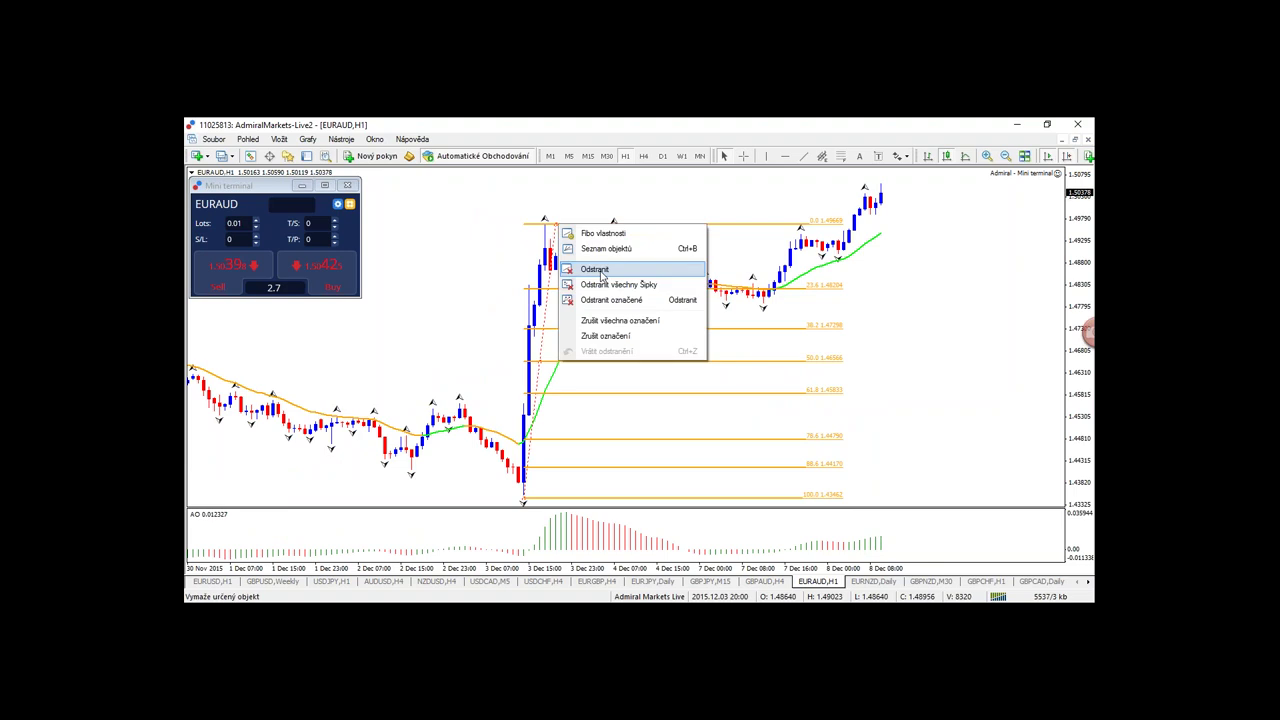
{"action": "left_click", "coordinate": [595, 270]}
- Draw trendlines above and below EURAUD's 3–7 December consolidation and a small falling channel after it, lowering the long falling line's right end on M15
{"action": "left_click_drag", "start_coordinate": [544, 218], "coordinate": [806, 263]}
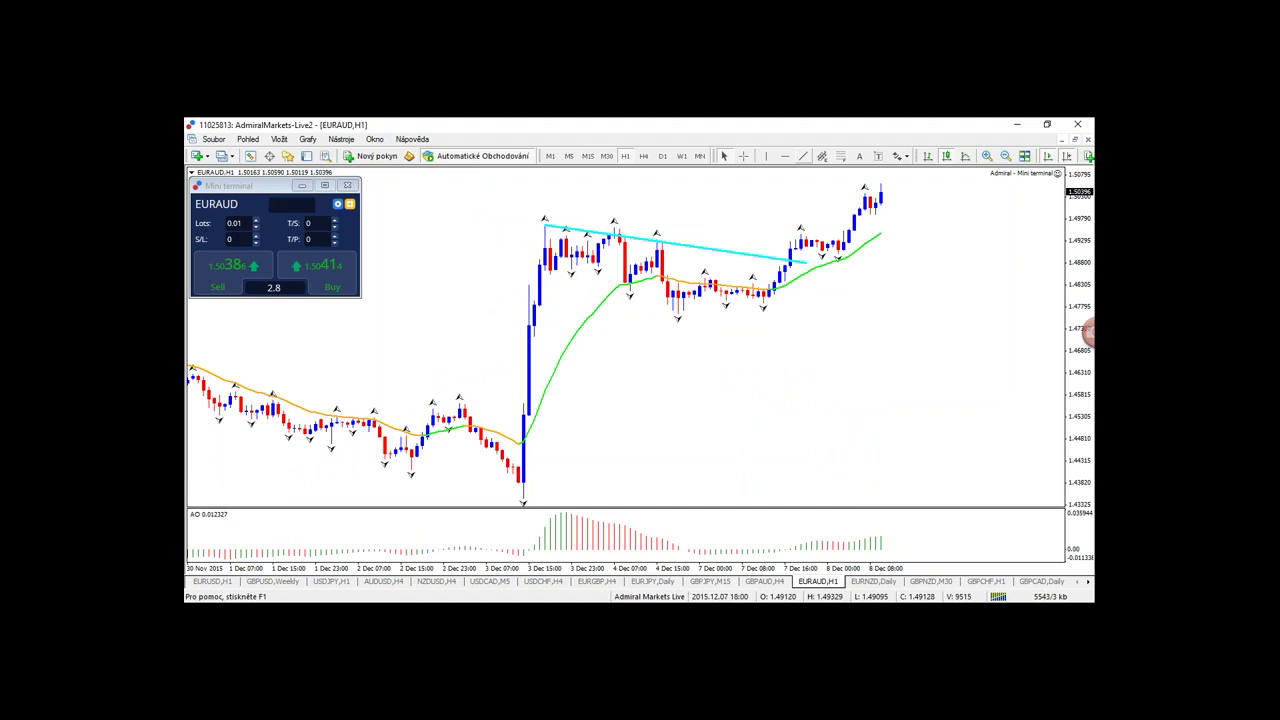
{"action": "left_click", "coordinate": [803, 156]}
{"action": "left_click_drag", "start_coordinate": [678, 315], "coordinate": [801, 297]}
{"action": "left_click_drag", "start_coordinate": [800, 233], "coordinate": [848, 243]}
{"action": "left_click", "coordinate": [803, 156]}
{"action": "left_click_drag", "start_coordinate": [800, 247], "coordinate": [848, 258]}
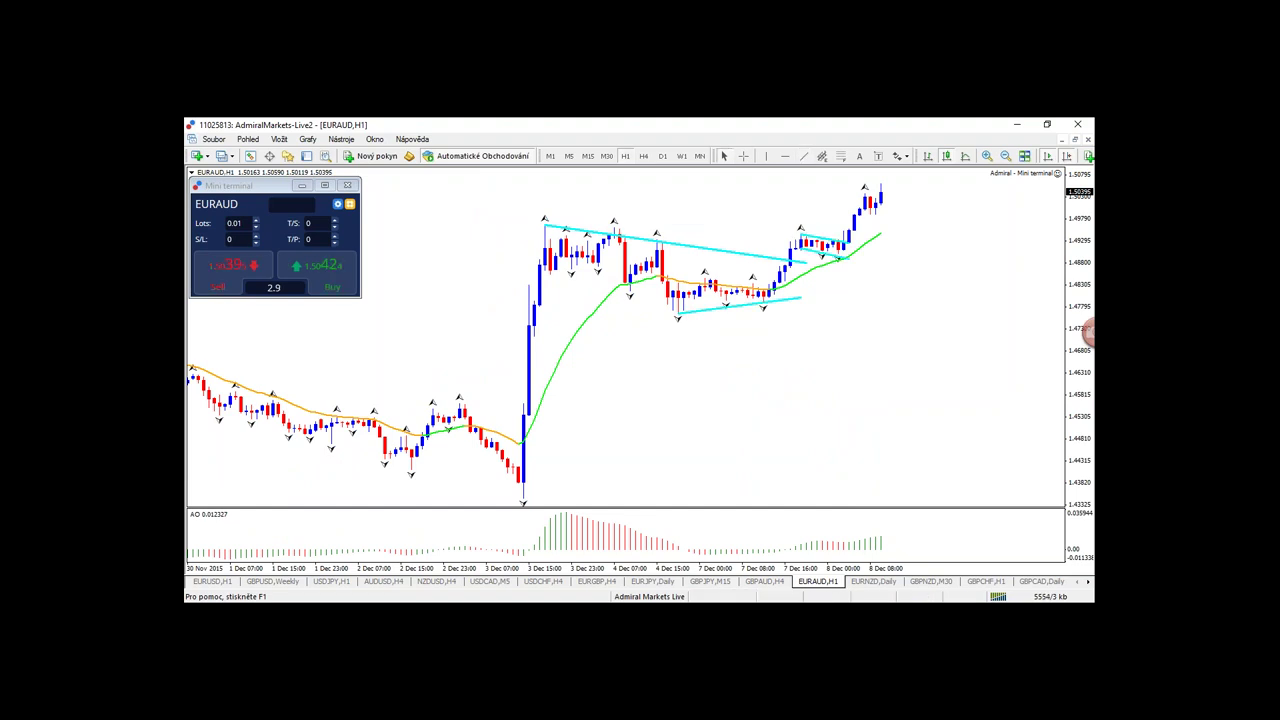
{"action": "left_click", "coordinate": [588, 156]}
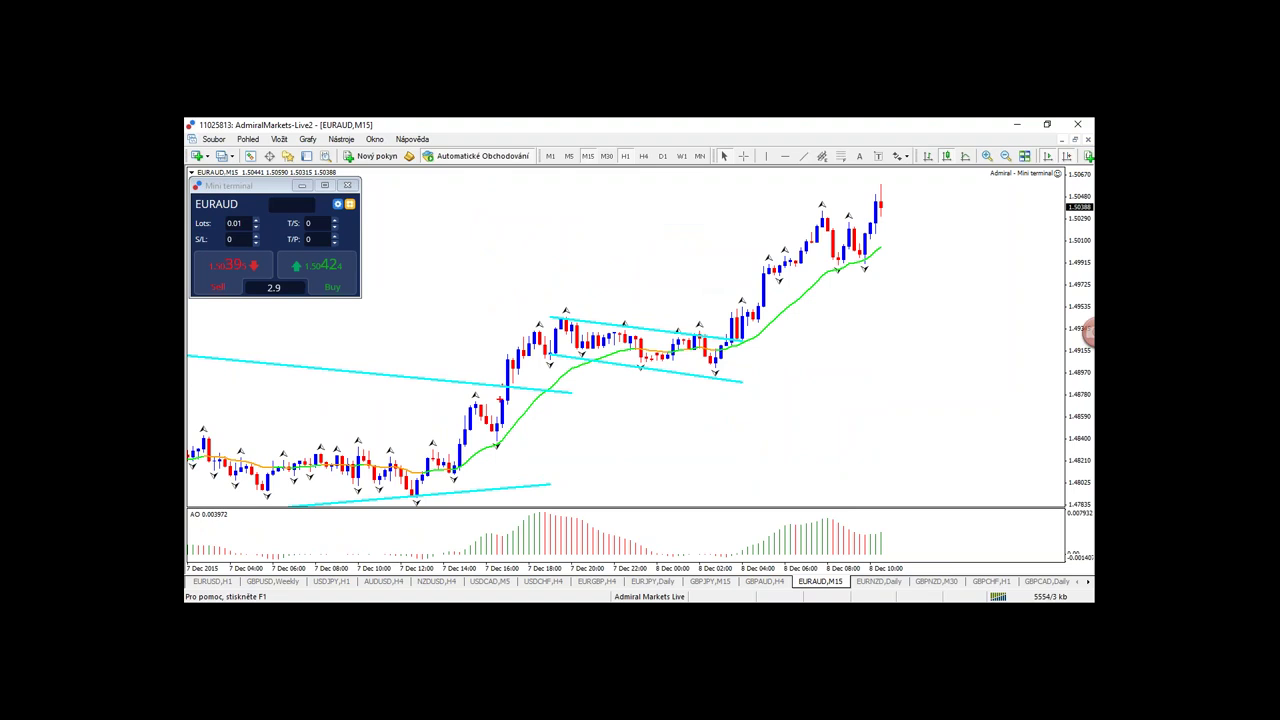
{"action": "left_click_drag", "start_coordinate": [571, 392], "coordinate": [571, 407]}
- Circle the first high at the falling trendline and the small channel in red, add green arrows for both advances, and erase the sketches
{"action": "left_click_drag", "start_coordinate": [478, 383], "coordinate": [475, 371]}
{"action": "left_click_drag", "start_coordinate": [504, 322], "coordinate": [530, 321]}
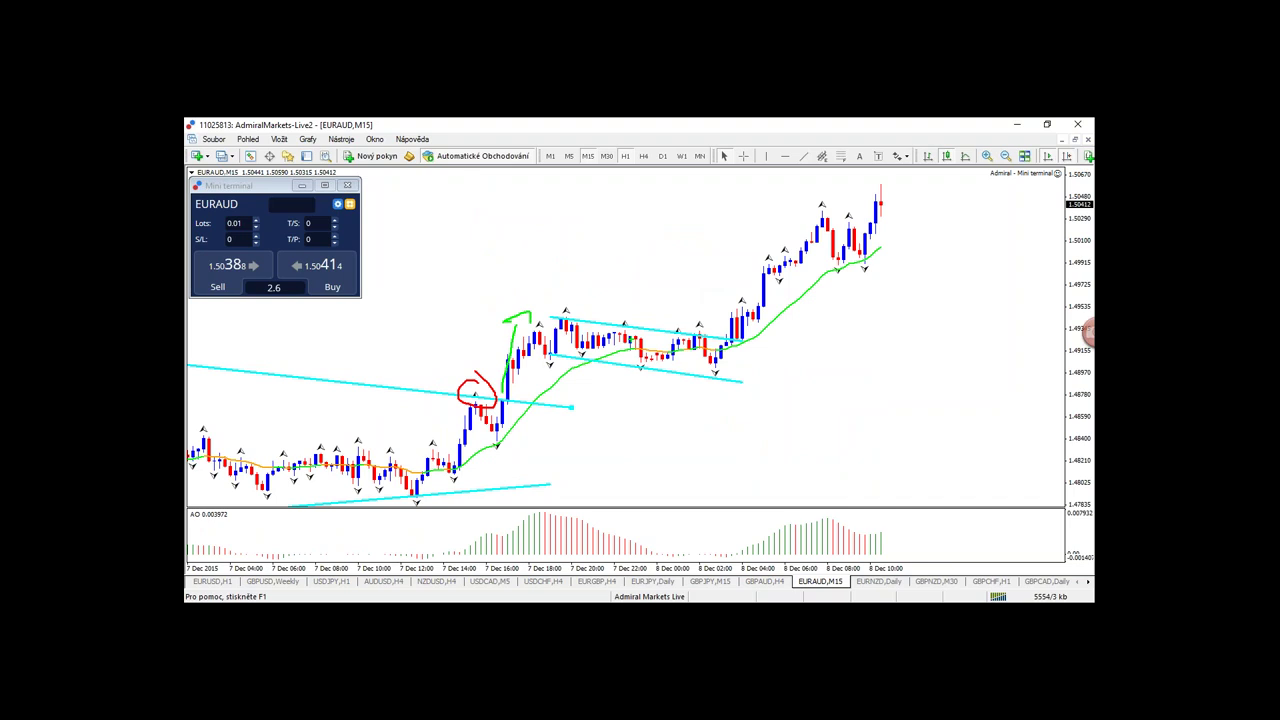
{"action": "mouse_move", "coordinate": [735, 358]}
{"action": "left_mouse_down"}
{"action": "mouse_move", "coordinate": [775, 364]}
{"action": "mouse_move", "coordinate": [726, 348]}
{"action": "mouse_move", "coordinate": [745, 239]}
{"action": "mouse_move", "coordinate": [770, 249]}
{"action": "left_mouse_up"}
{"action": "key", "text": "g"}
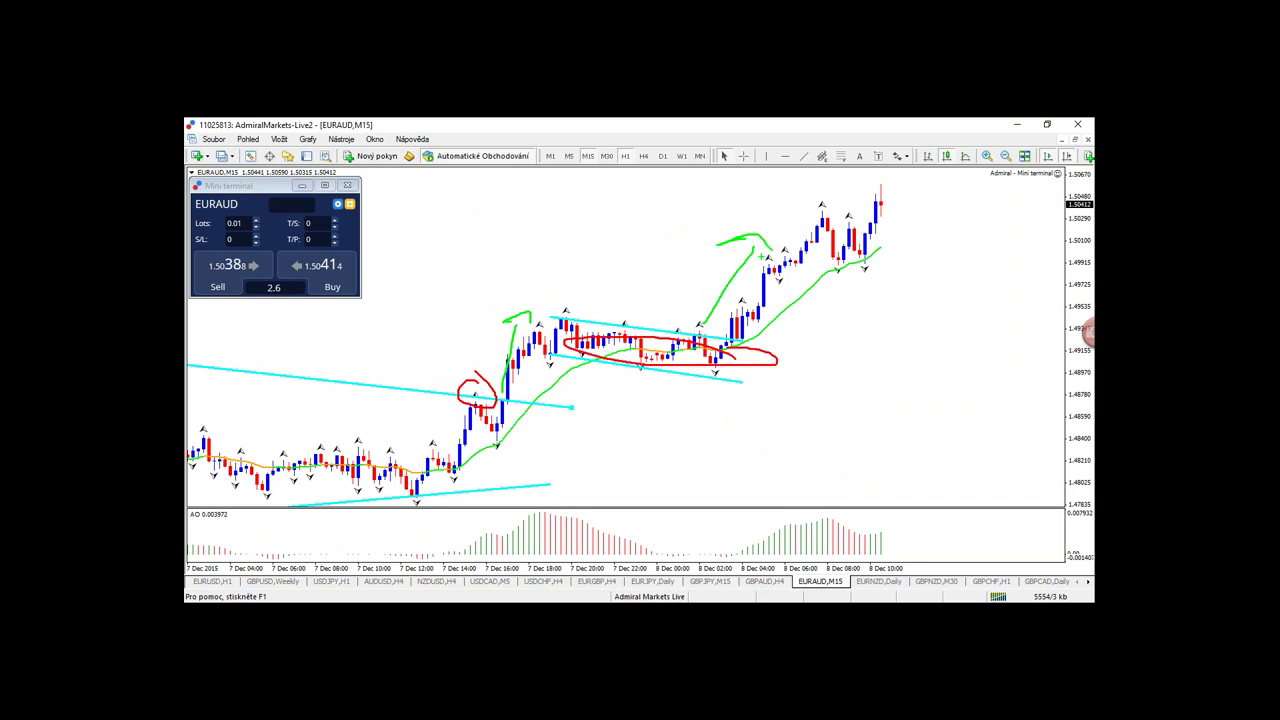
{"action": "key", "text": "Escape"}
- On EURAUD H1, sketch green arrows for the rally, breakout, small channel and continuation, and circle the consolidation in red
{"action": "left_click", "coordinate": [625, 156]}
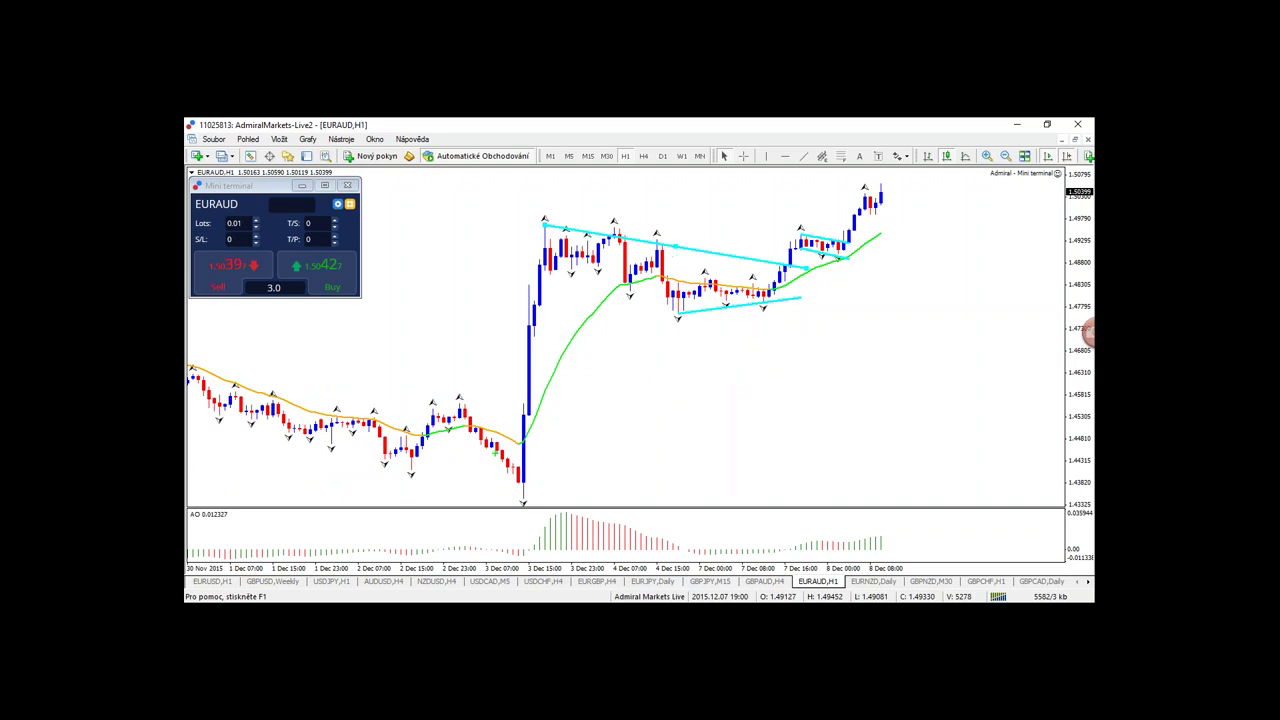
{"action": "mouse_move", "coordinate": [492, 468]}
{"action": "left_mouse_down"}
{"action": "mouse_move", "coordinate": [442, 265]}
{"action": "mouse_move", "coordinate": [481, 229]}
{"action": "left_mouse_up"}
{"action": "mouse_move", "coordinate": [795, 272]}
{"action": "left_mouse_down"}
{"action": "mouse_move", "coordinate": [568, 247]}
{"action": "mouse_move", "coordinate": [776, 300]}
{"action": "mouse_move", "coordinate": [778, 266]}
{"action": "left_mouse_up"}
{"action": "left_click_drag", "start_coordinate": [771, 201], "coordinate": [777, 233]}
{"action": "mouse_move", "coordinate": [772, 224]}
{"action": "left_mouse_down"}
{"action": "mouse_move", "coordinate": [779, 239]}
{"action": "mouse_move", "coordinate": [784, 221]}
{"action": "mouse_move", "coordinate": [818, 212]}
{"action": "mouse_move", "coordinate": [818, 229]}
{"action": "mouse_move", "coordinate": [827, 212]}
{"action": "left_mouse_up"}
{"action": "mouse_move", "coordinate": [798, 212]}
{"action": "left_mouse_down"}
{"action": "mouse_move", "coordinate": [816, 224]}
{"action": "mouse_move", "coordinate": [935, 176]}
{"action": "mouse_move", "coordinate": [916, 192]}
{"action": "left_mouse_up"}
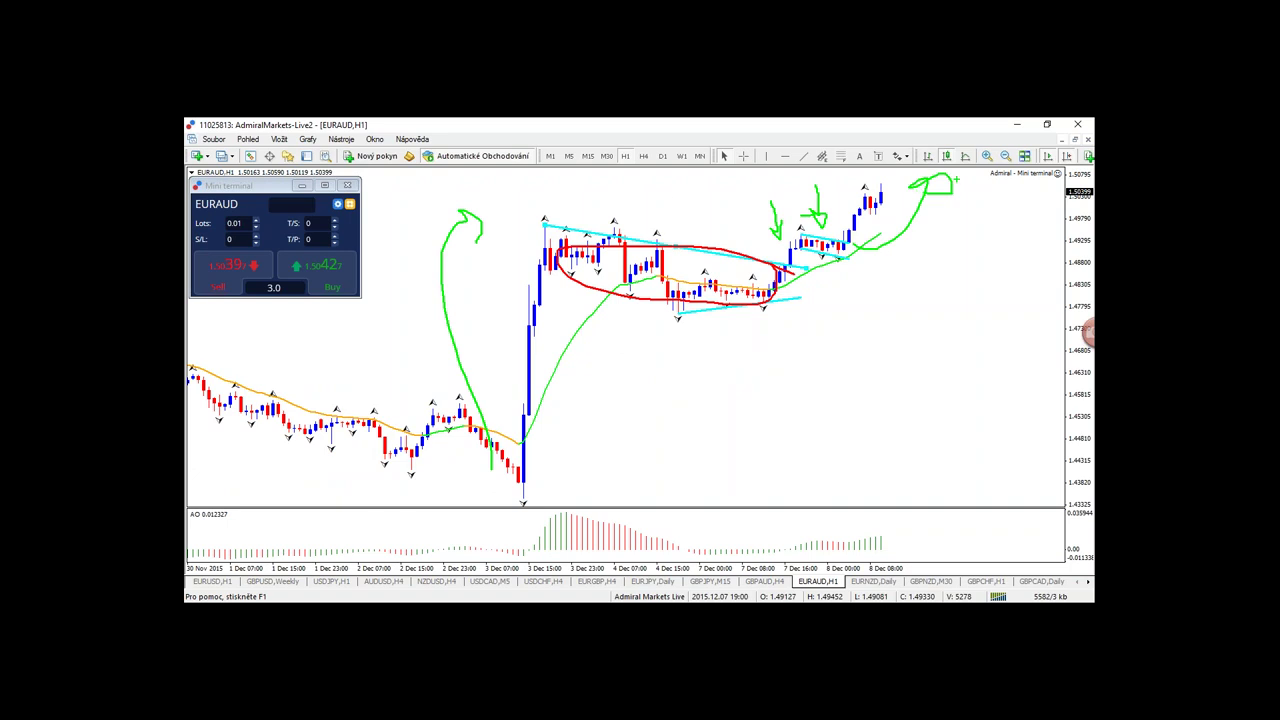
- Label the rally, consolidation and continuation with blue letters and the breakout and pullback with green letters, and erase all the sketches
{"action": "mouse_move", "coordinate": [506, 185]}
{"action": "left_mouse_down"}
{"action": "mouse_move", "coordinate": [506, 220]}
{"action": "mouse_move", "coordinate": [530, 219]}
{"action": "left_mouse_up"}
{"action": "left_click_drag", "start_coordinate": [666, 350], "coordinate": [665, 420]}
{"action": "mouse_move", "coordinate": [650, 372]}
{"action": "left_mouse_down"}
{"action": "mouse_move", "coordinate": [704, 350]}
{"action": "mouse_move", "coordinate": [656, 362]}
{"action": "left_mouse_up"}
{"action": "mouse_move", "coordinate": [1040, 208]}
{"action": "left_mouse_down"}
{"action": "mouse_move", "coordinate": [986, 228]}
{"action": "mouse_move", "coordinate": [1046, 234]}
{"action": "left_mouse_up"}
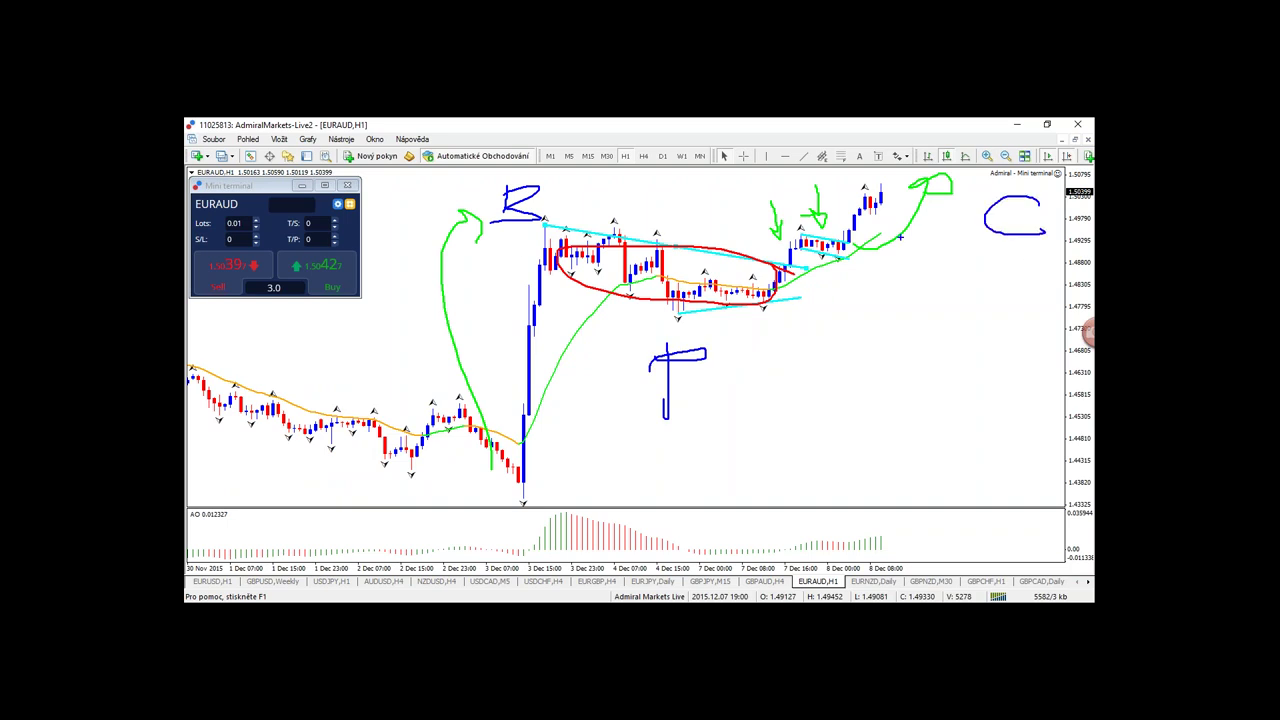
{"action": "left_click_drag", "start_coordinate": [739, 204], "coordinate": [740, 234]}
{"action": "mouse_move", "coordinate": [836, 278]}
{"action": "left_mouse_down"}
{"action": "mouse_move", "coordinate": [837, 294]}
{"action": "mouse_move", "coordinate": [856, 288]}
{"action": "mouse_move", "coordinate": [836, 294]}
{"action": "mouse_move", "coordinate": [843, 314]}
{"action": "mouse_move", "coordinate": [868, 283]}
{"action": "left_mouse_up"}
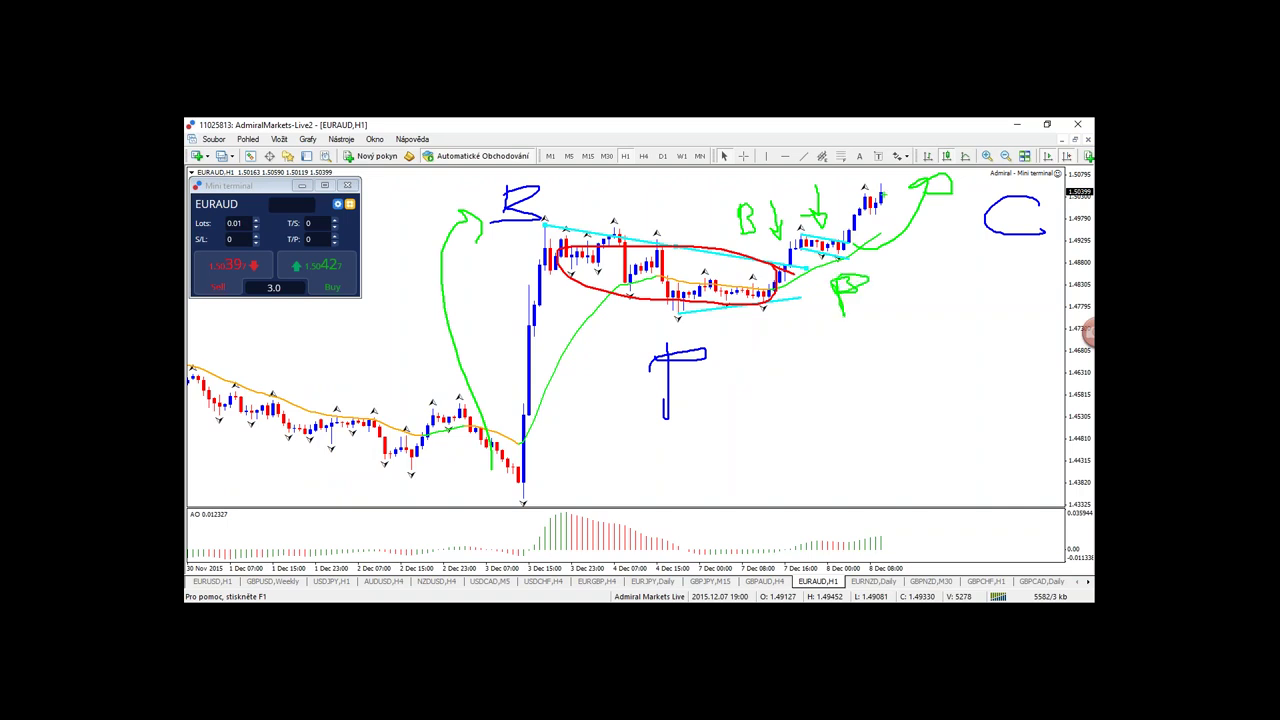
{"action": "left_click_drag", "start_coordinate": [900, 206], "coordinate": [900, 222]}
{"action": "key", "text": "Escape"}
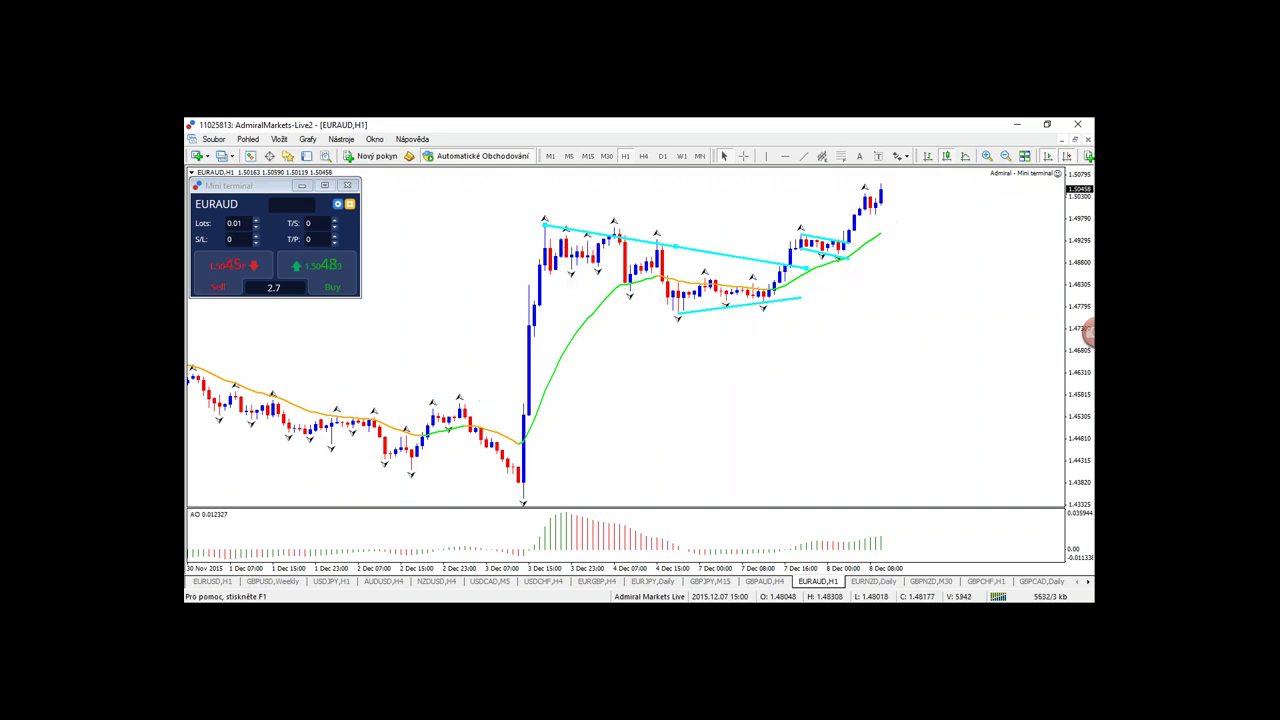
- View the EURAUD trendlines on H4 and Daily, finishing on H4
{"action": "left_click", "coordinate": [643, 156]}
{"action": "left_click", "coordinate": [662, 157]}
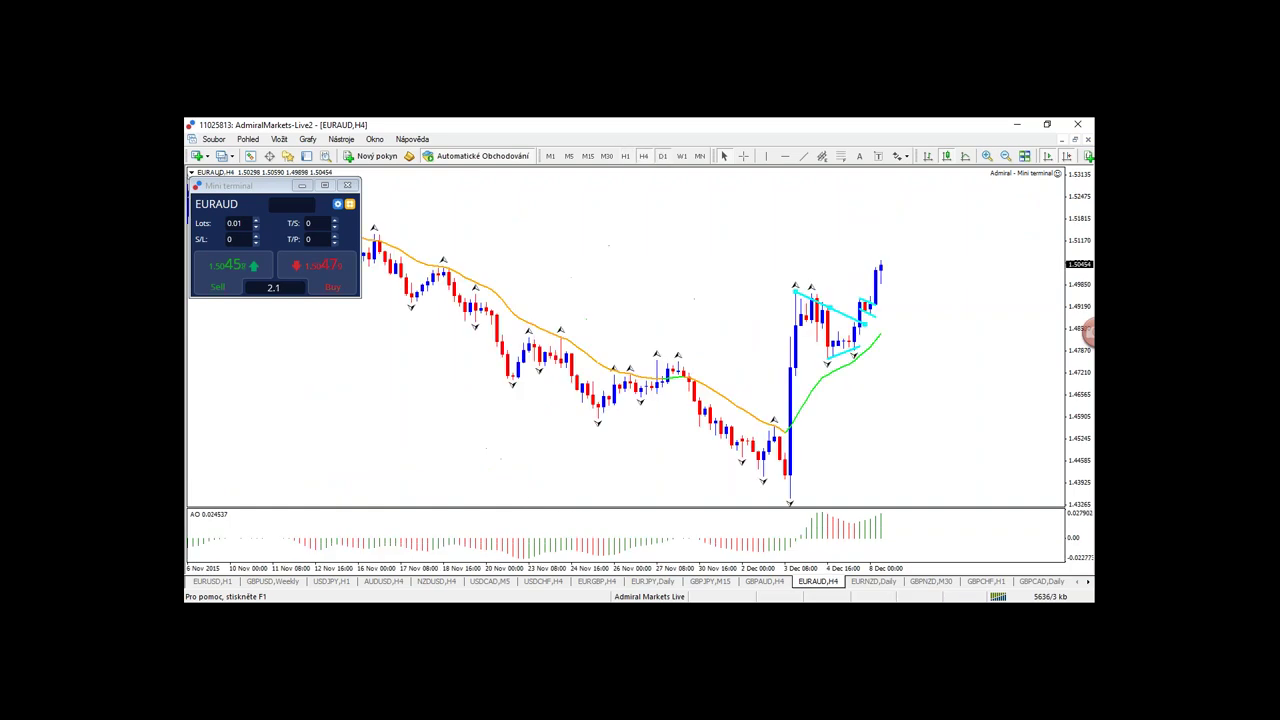
{"action": "left_click", "coordinate": [643, 159]}
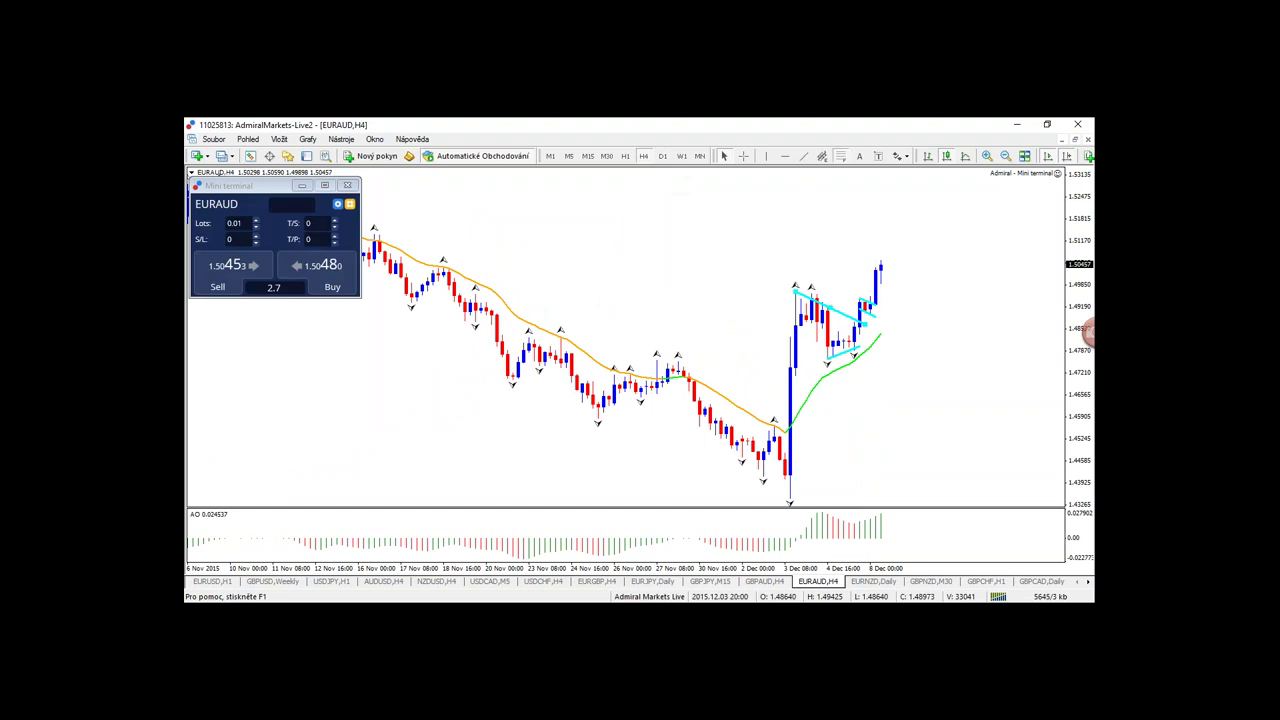
- Try a Fibonacci retracement from the 3 December low to the following high on EURAUD H4, and remove it
{"action": "left_click_drag", "start_coordinate": [790, 496], "coordinate": [821, 294]}
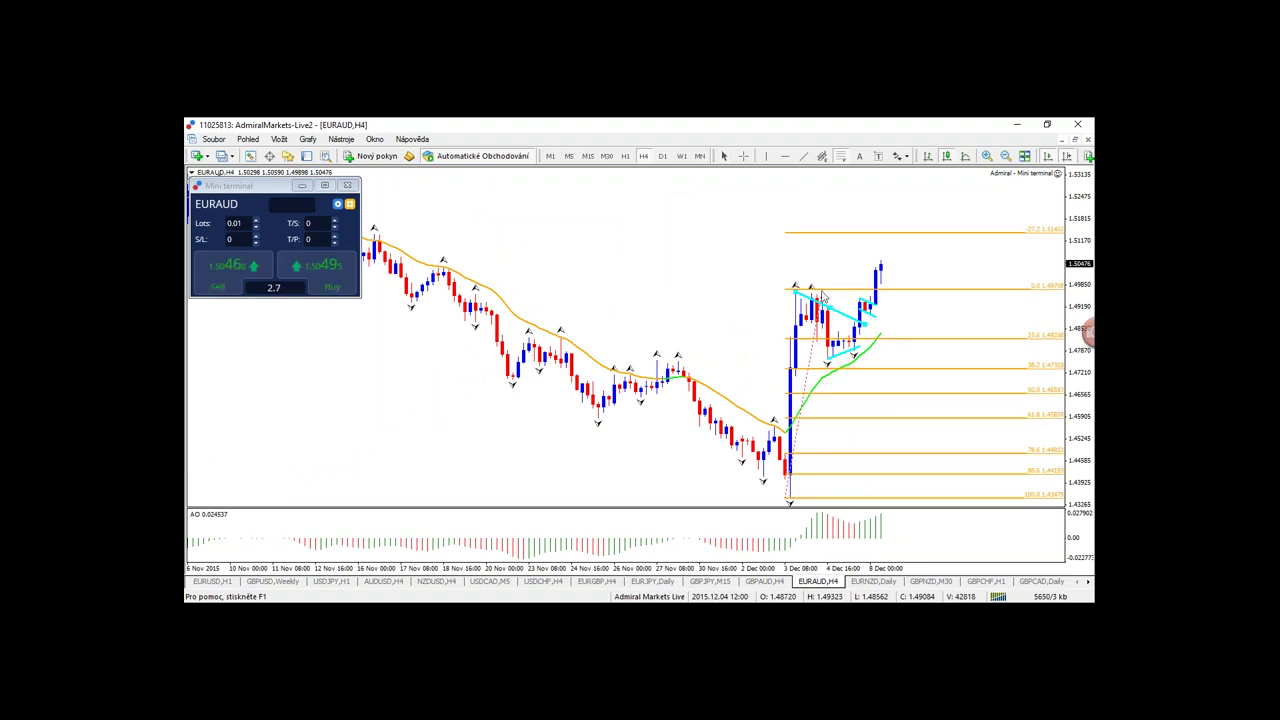
{"action": "right_click", "coordinate": [822, 297]}
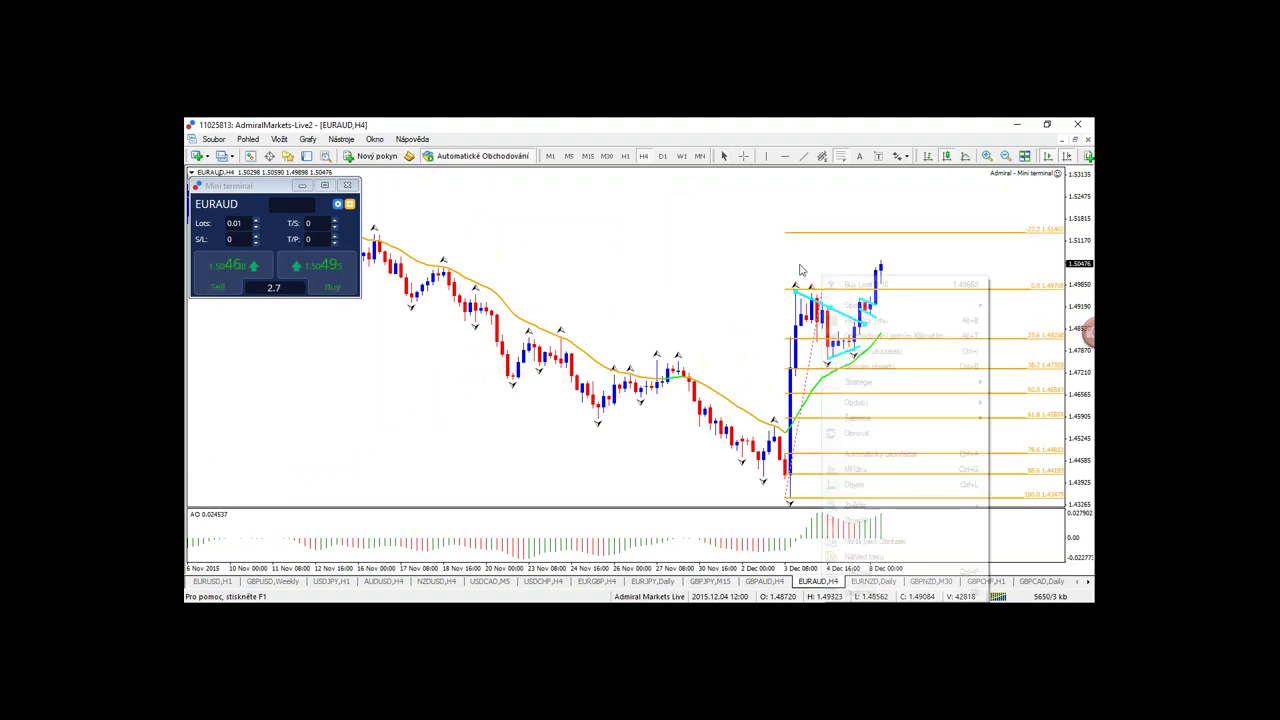
{"action": "left_click", "coordinate": [880, 336]}
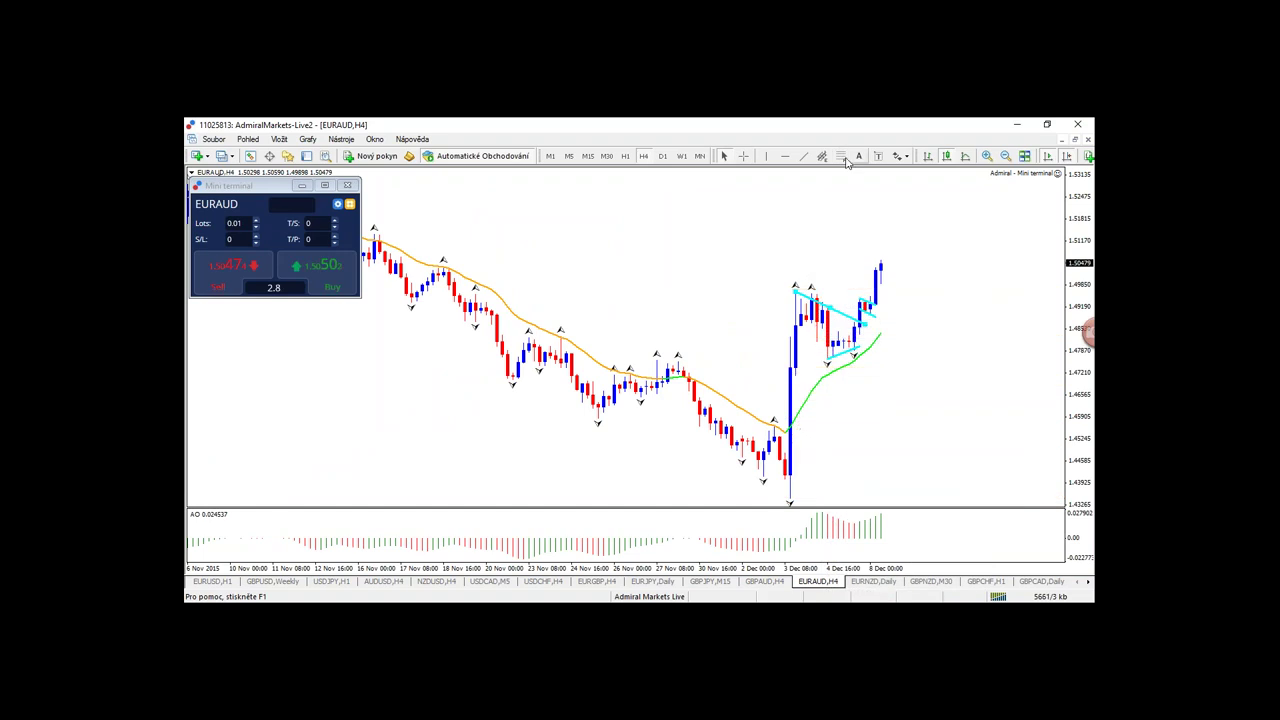
- Draw a Fibonacci retracement over EURAUD's 8 December upswing from about 1.4925 to about 1.5033, and switch to H1
{"action": "mouse_move", "coordinate": [878, 262]}
{"action": "left_mouse_down"}
{"action": "mouse_move", "coordinate": [891, 272]}
{"action": "mouse_move", "coordinate": [828, 246]}
{"action": "mouse_move", "coordinate": [886, 199]}
{"action": "left_mouse_up"}
{"action": "key", "text": "plus"}
{"action": "key", "text": "plus"}
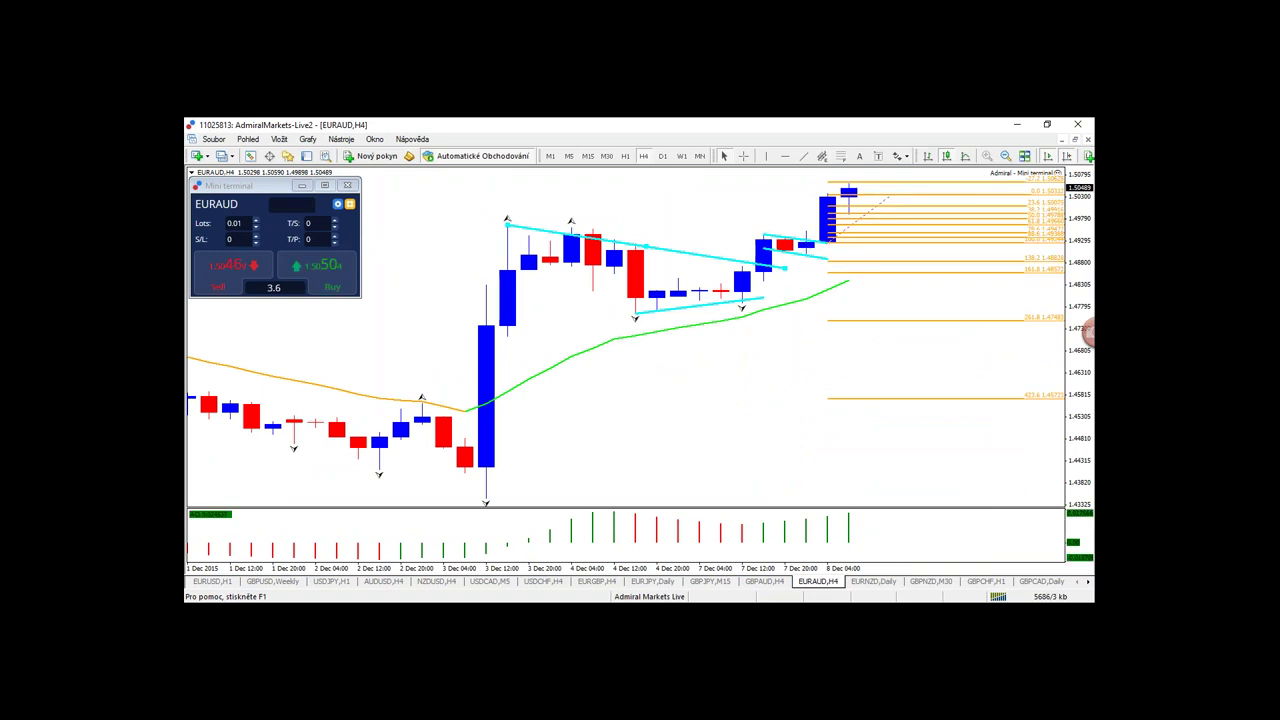
{"action": "left_click", "coordinate": [625, 156]}
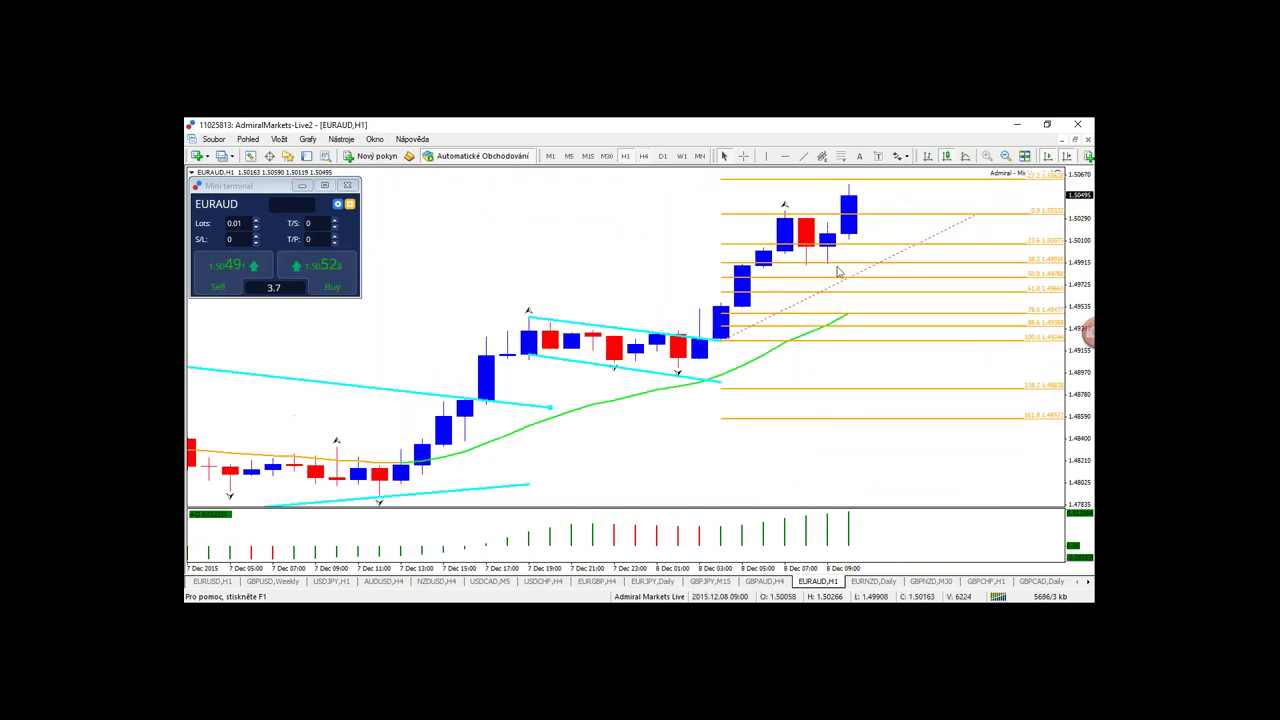
- Circle in green the pullback lows near the 38.2 level and the latest high near the -27.2 level, erasing each circle
{"action": "left_click_drag", "start_coordinate": [840, 250], "coordinate": [856, 258]}
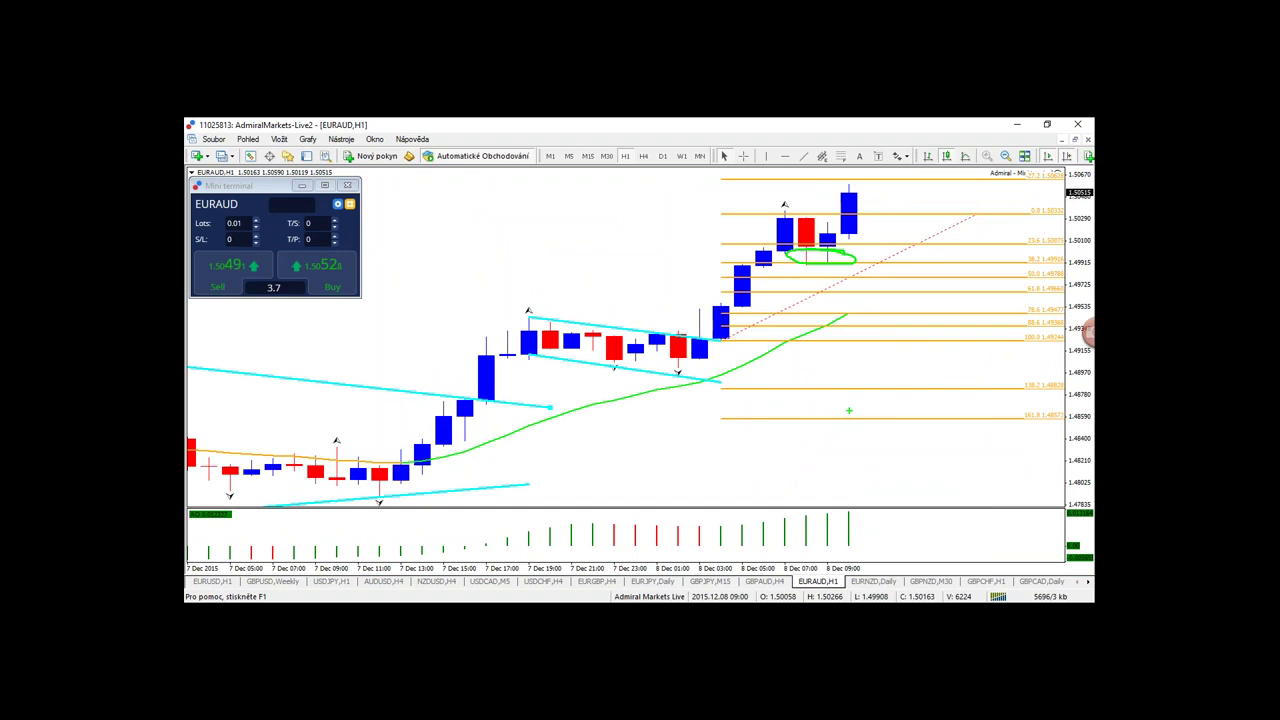
{"action": "key", "text": "Escape"}
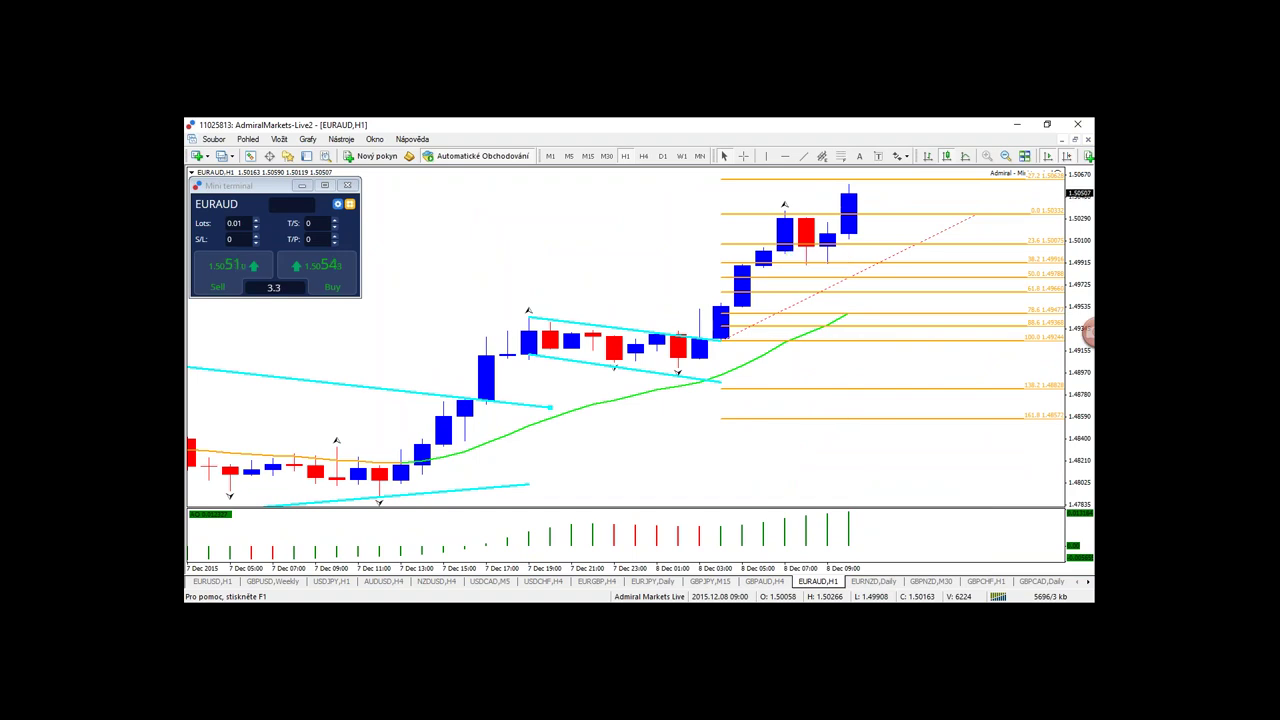
{"action": "key", "text": "minus"}
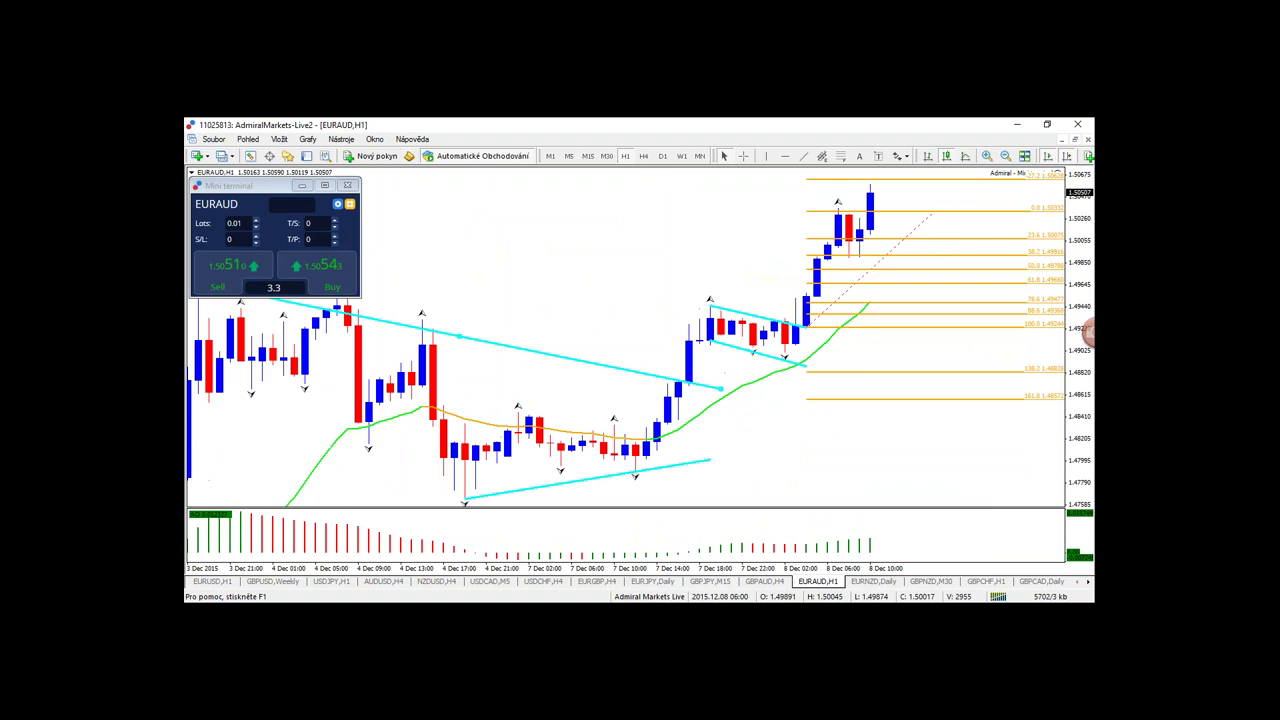
{"action": "left_click_drag", "start_coordinate": [868, 174], "coordinate": [886, 179]}
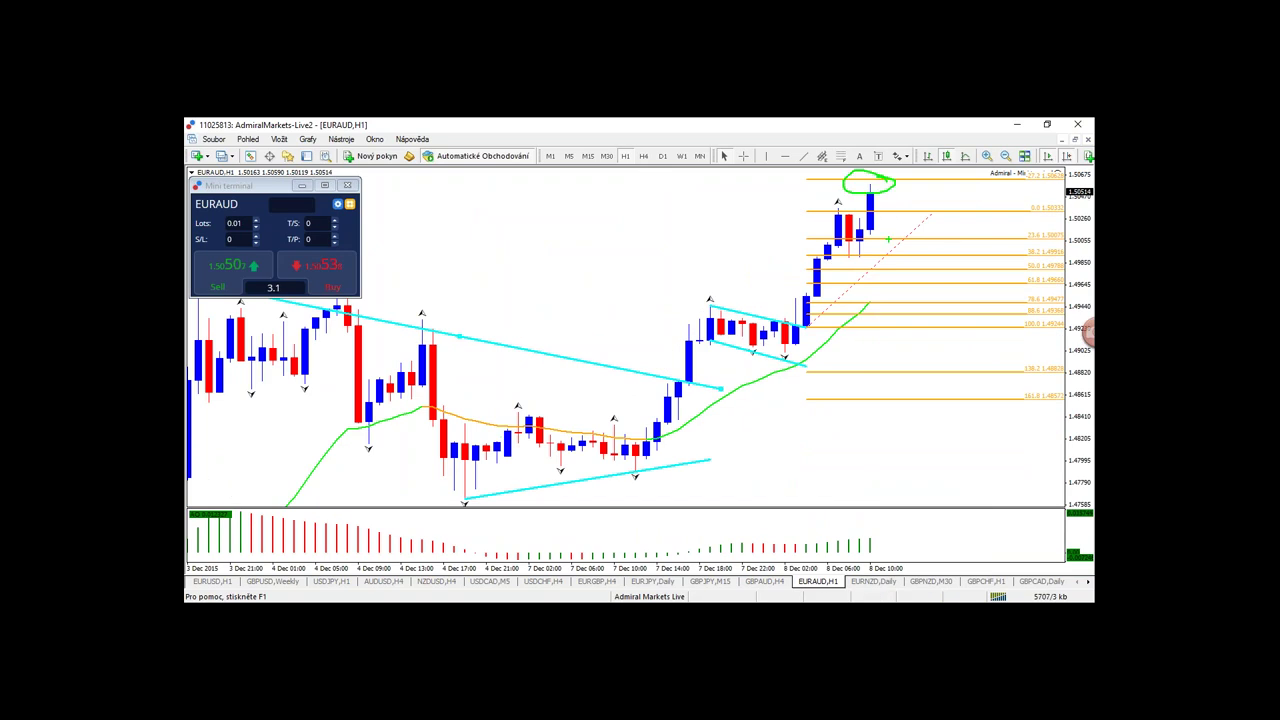
{"action": "key", "text": "Escape"}
- Examine EURAUD's advance against the trendlines and Fibonacci levels on M15, both in overview and close up
{"action": "left_click", "coordinate": [588, 156]}
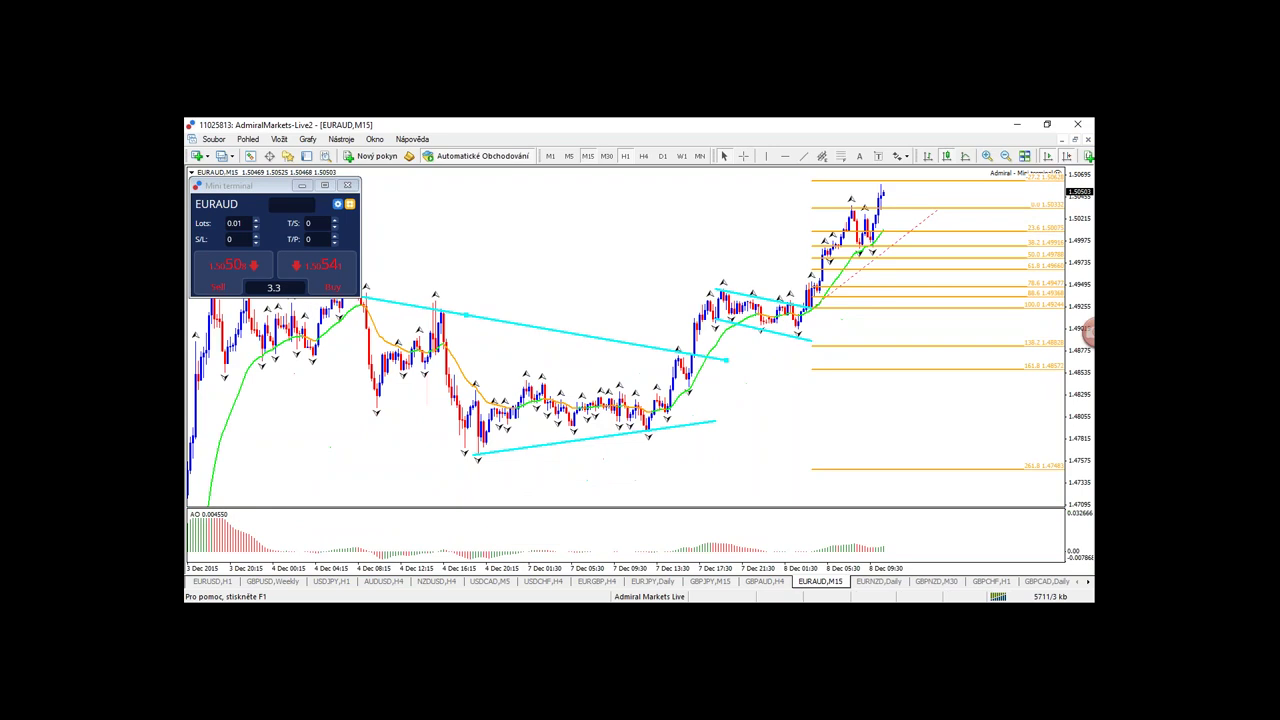
{"action": "key", "text": "plus"}
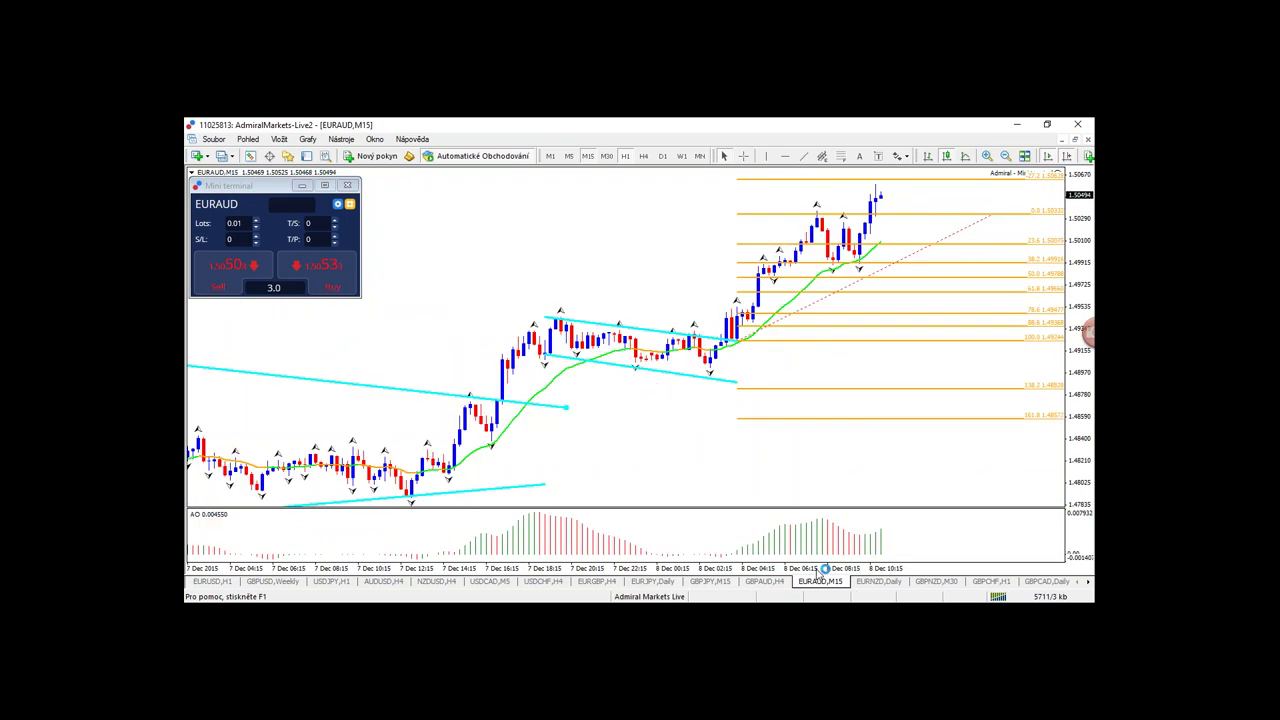
{"action": "key", "text": "minus"}
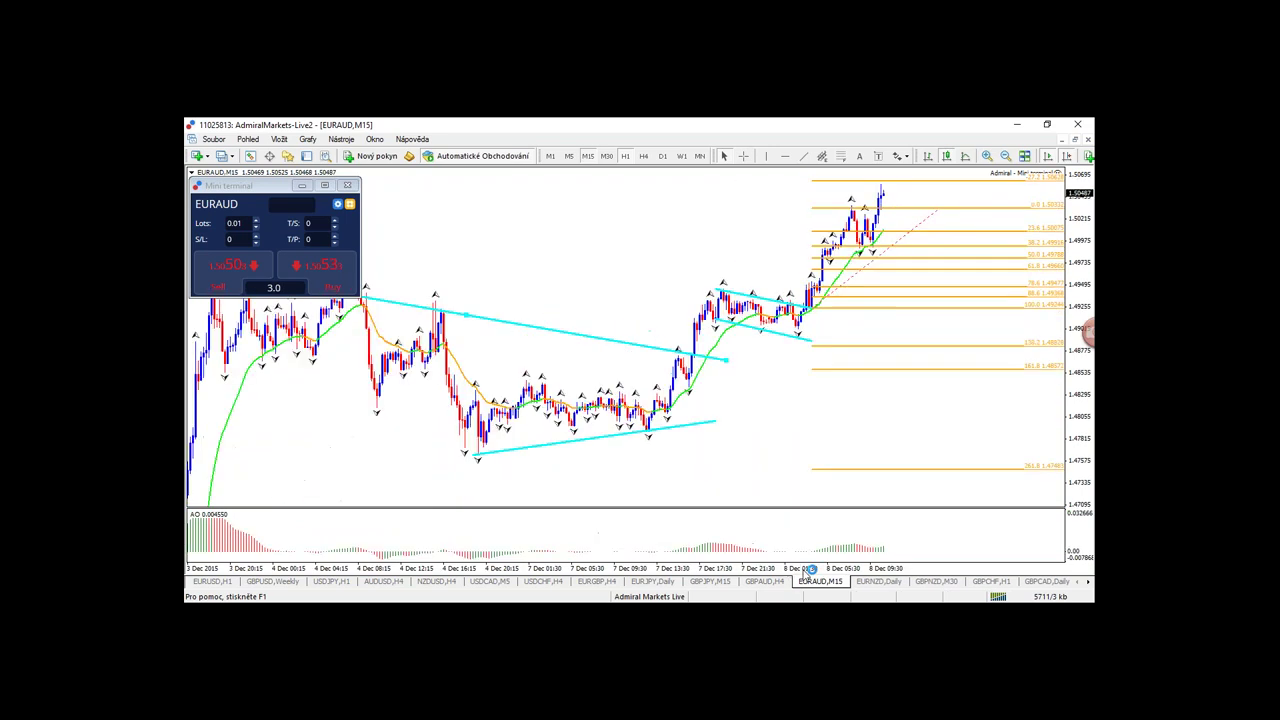
{"action": "key", "text": "minus"}
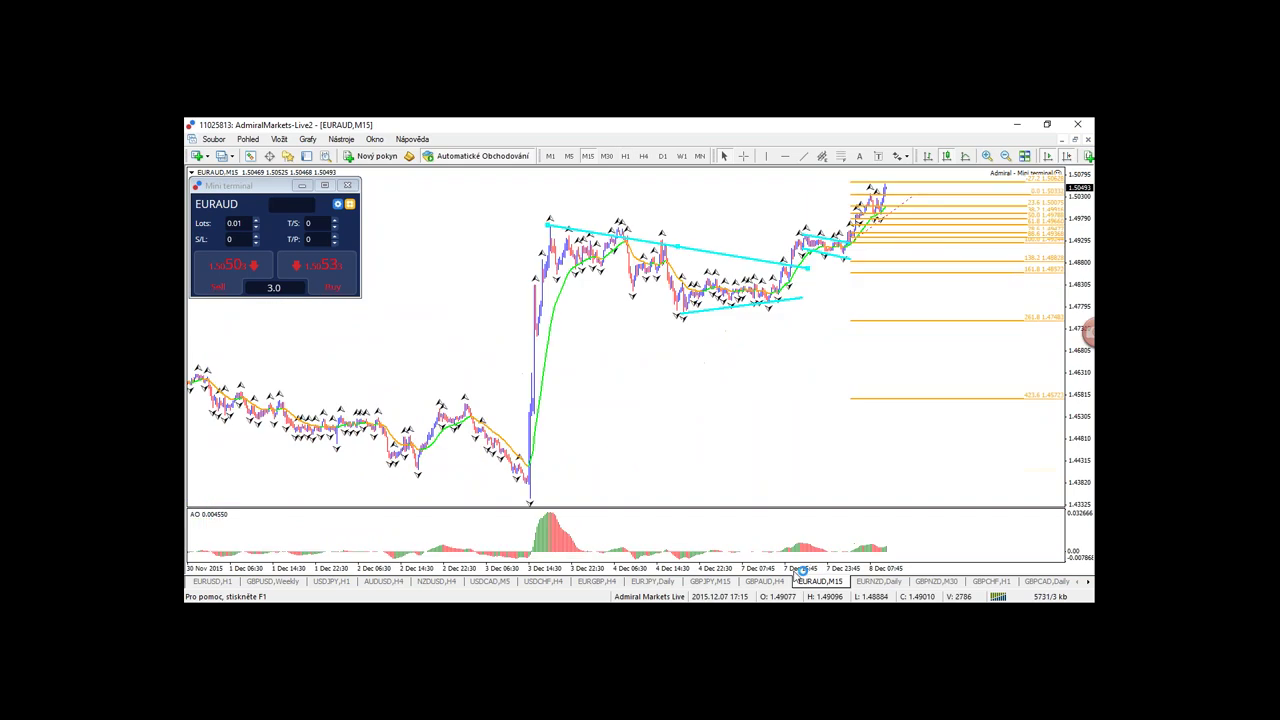
{"action": "key", "text": "plus"}
{"action": "key", "text": "plus"}
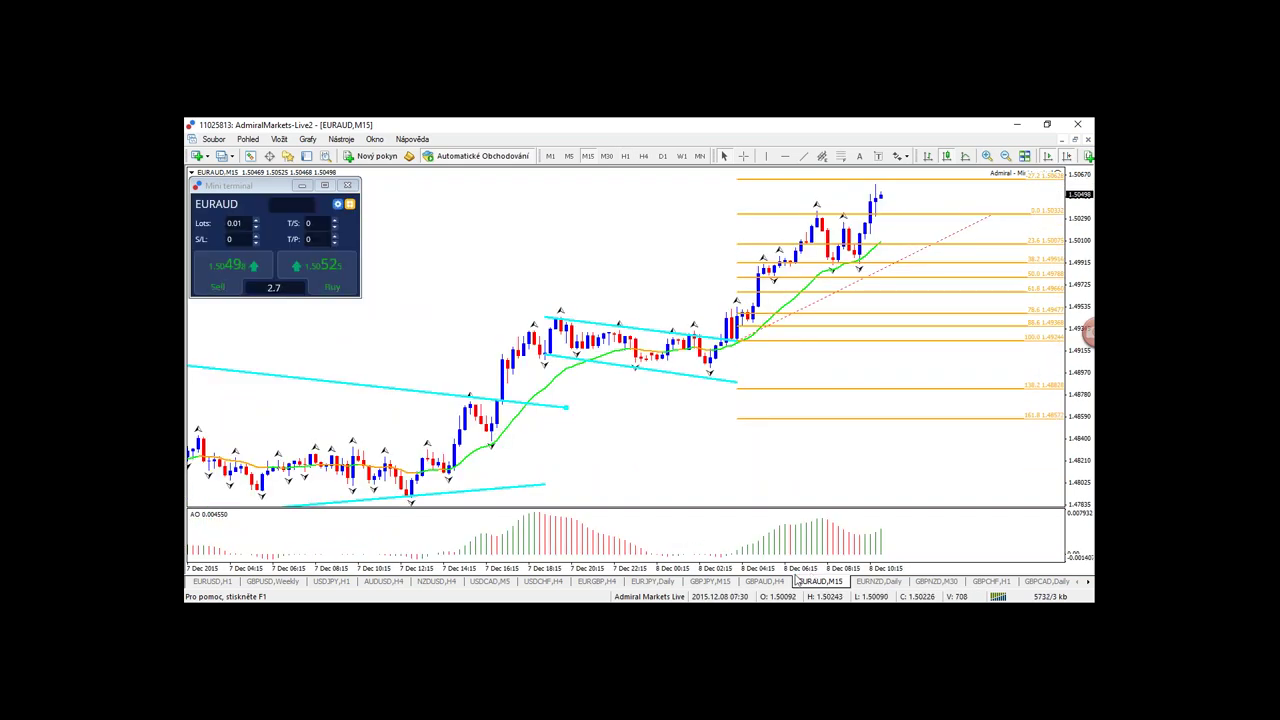
- Draw a Fibonacci retracement on EURAUD H4 from the 3 December low near 1.4348 to the following high near 1.4964
{"action": "key", "text": "minus"}
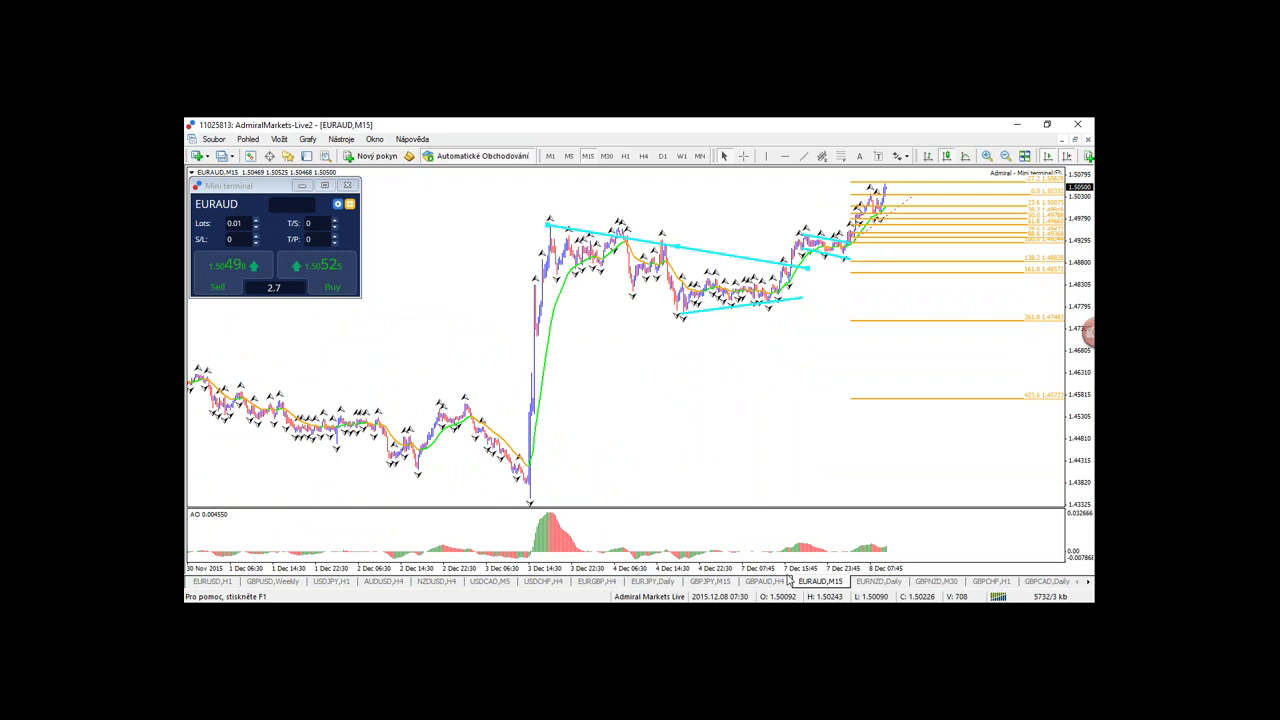
{"action": "key", "text": "plus"}
{"action": "key", "text": "plus"}
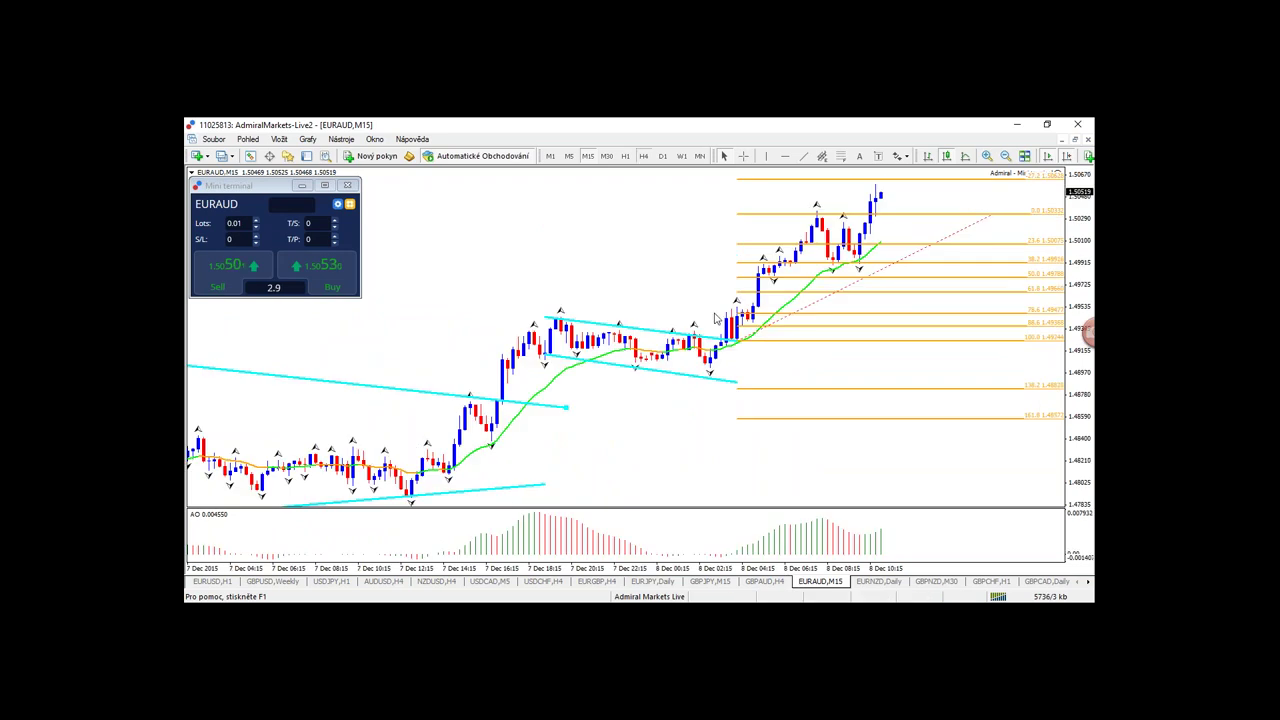
{"action": "left_click", "coordinate": [643, 156]}
{"action": "left_click", "coordinate": [842, 158]}
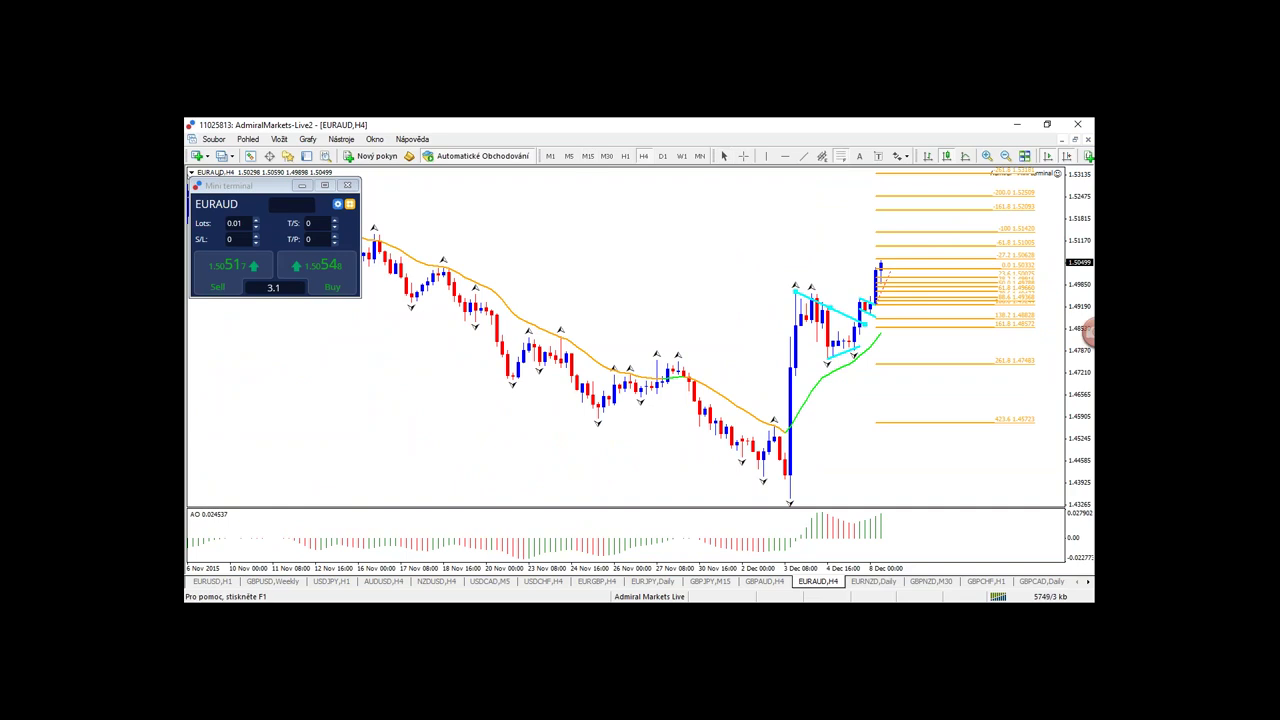
{"action": "left_click_drag", "start_coordinate": [790, 500], "coordinate": [821, 291]}
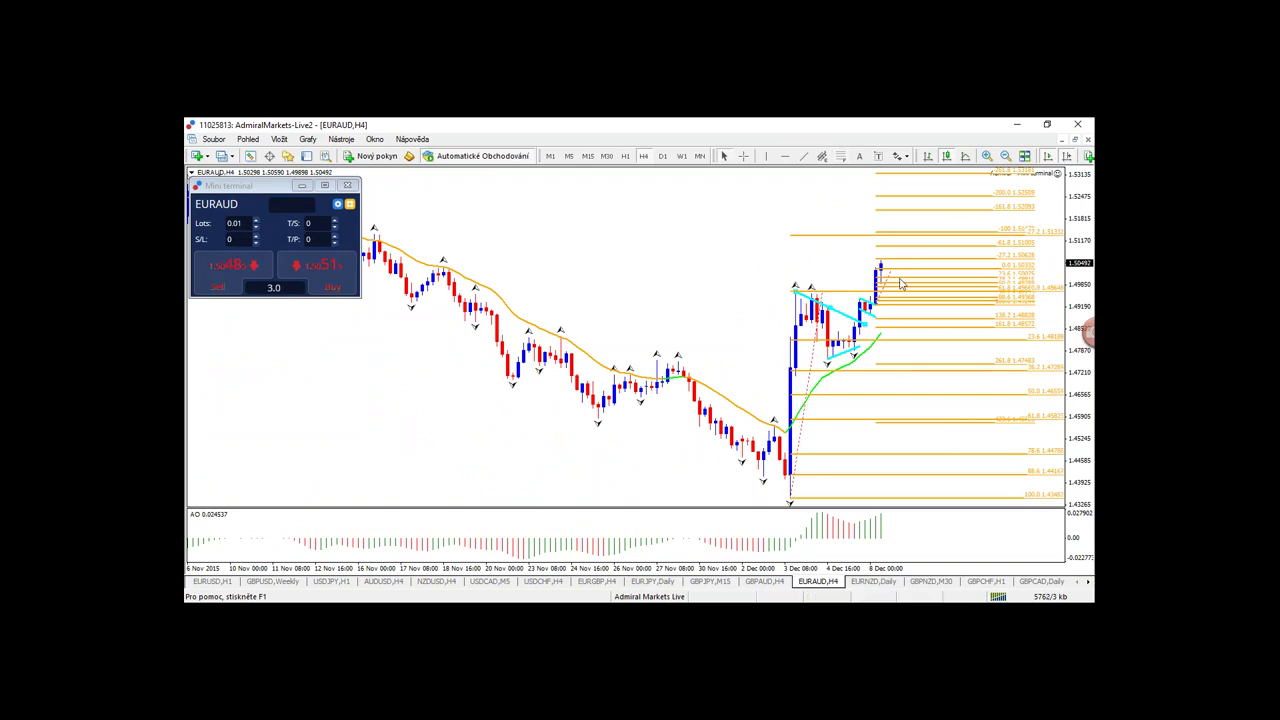
- On EURAUD M30, circle the clustered -100 and -27.2 targets in green, sketch a red reversal path down from them, and erase the marks
{"action": "left_click", "coordinate": [625, 156]}
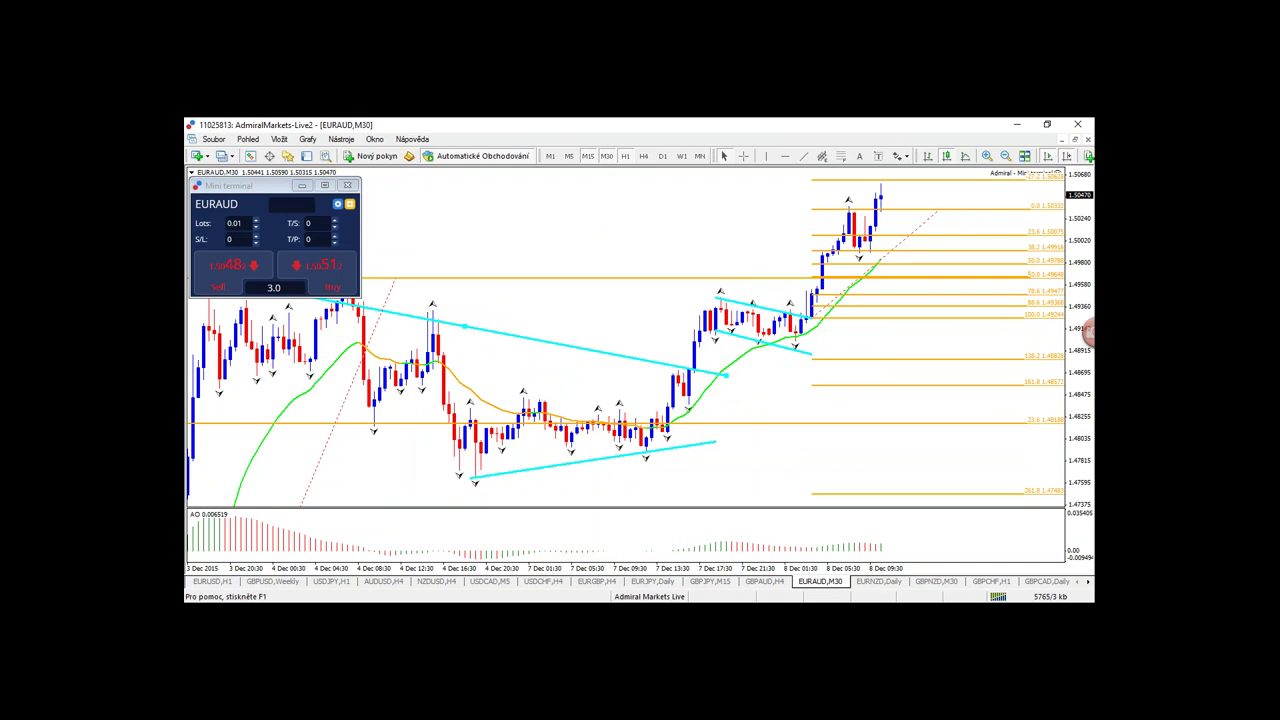
{"action": "left_click_drag", "start_coordinate": [1076, 200], "coordinate": [1076, 260]}
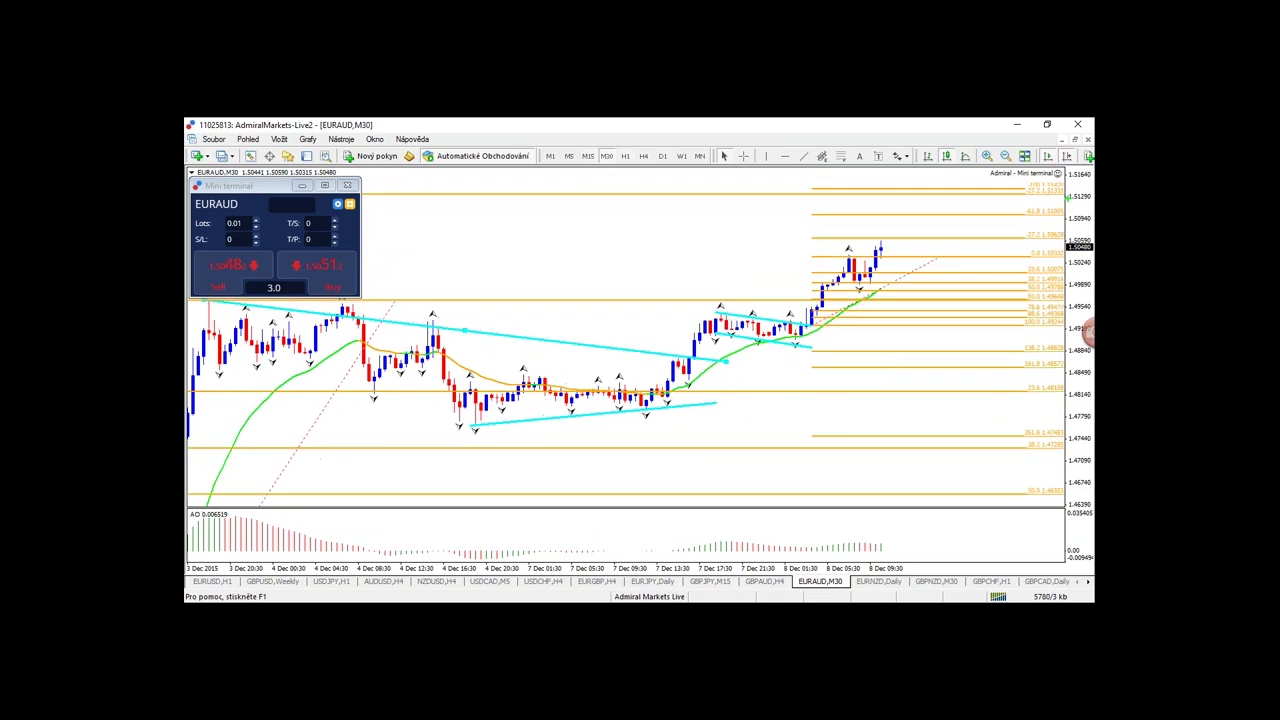
{"action": "mouse_move", "coordinate": [1076, 185]}
{"action": "left_mouse_down"}
{"action": "mouse_move", "coordinate": [1054, 177]}
{"action": "mouse_move", "coordinate": [974, 196]}
{"action": "mouse_move", "coordinate": [1092, 182]}
{"action": "mouse_move", "coordinate": [956, 186]}
{"action": "mouse_move", "coordinate": [990, 236]}
{"action": "mouse_move", "coordinate": [1022, 240]}
{"action": "left_mouse_up"}
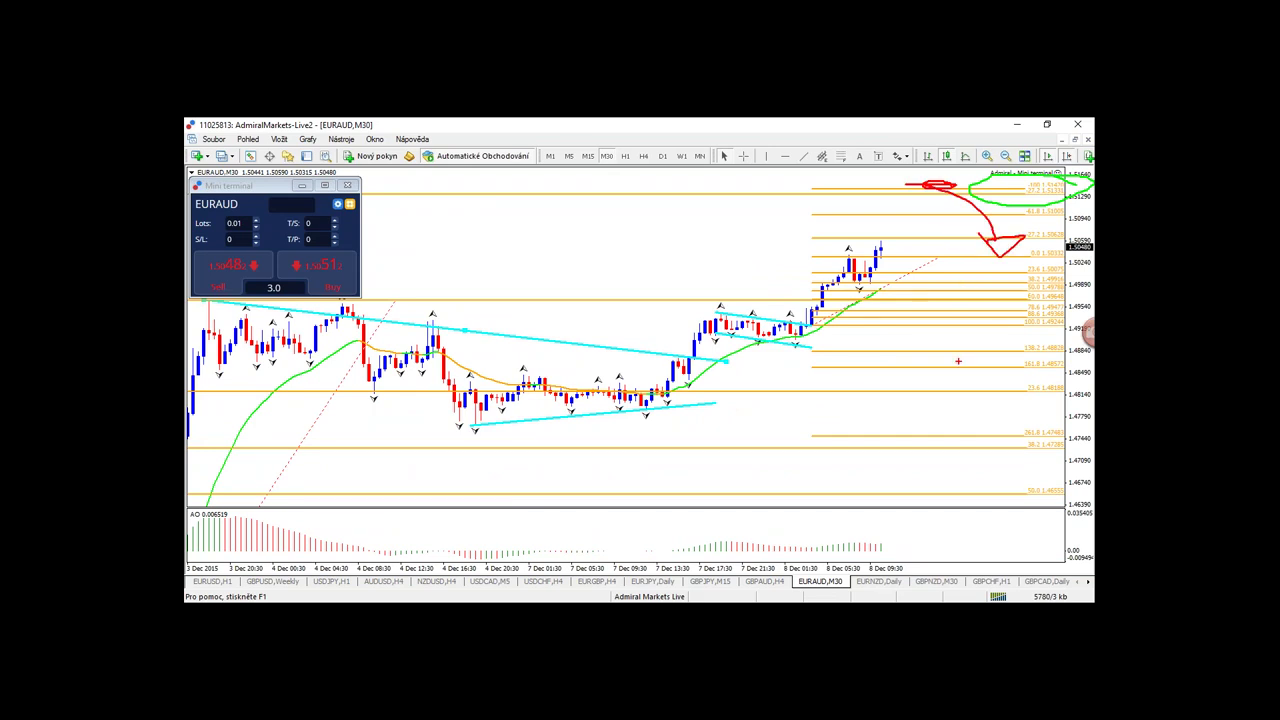
{"action": "mouse_move", "coordinate": [958, 206]}
{"action": "left_mouse_down"}
{"action": "mouse_move", "coordinate": [1068, 340]}
{"action": "mouse_move", "coordinate": [1024, 358]}
{"action": "left_mouse_up"}
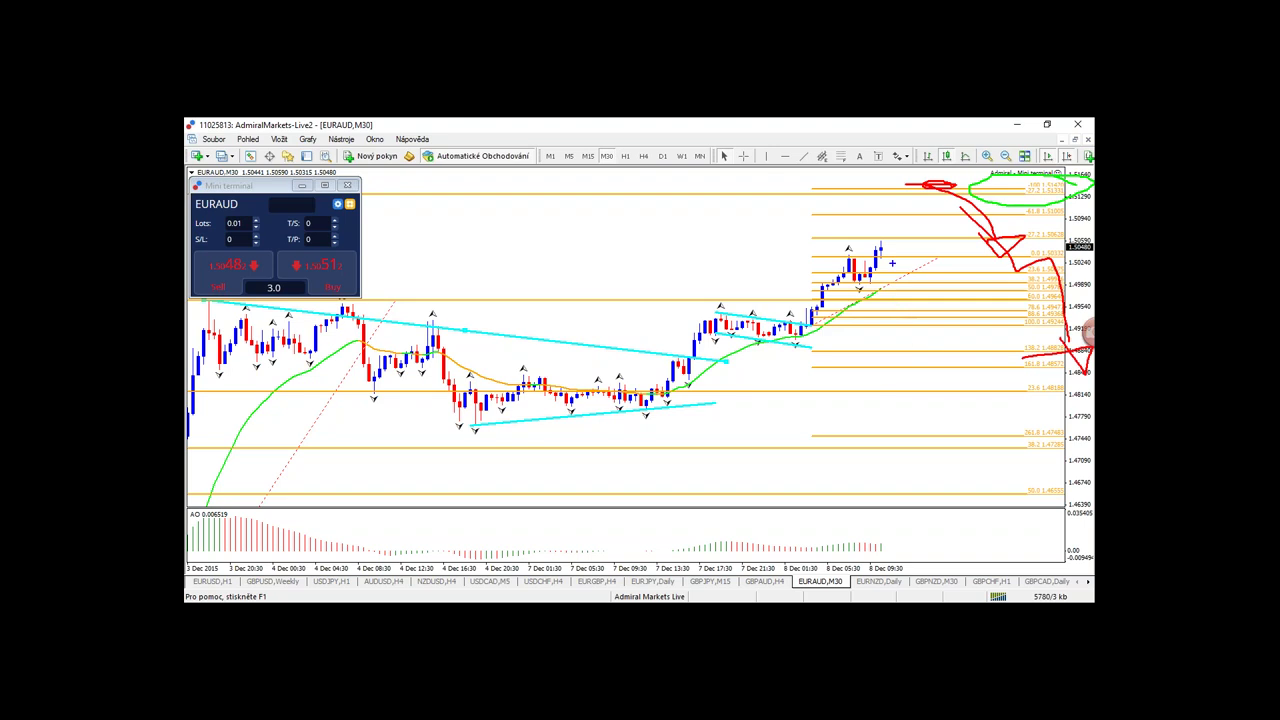
{"action": "left_click_drag", "start_coordinate": [882, 244], "coordinate": [895, 250]}
{"action": "key", "text": "e"}
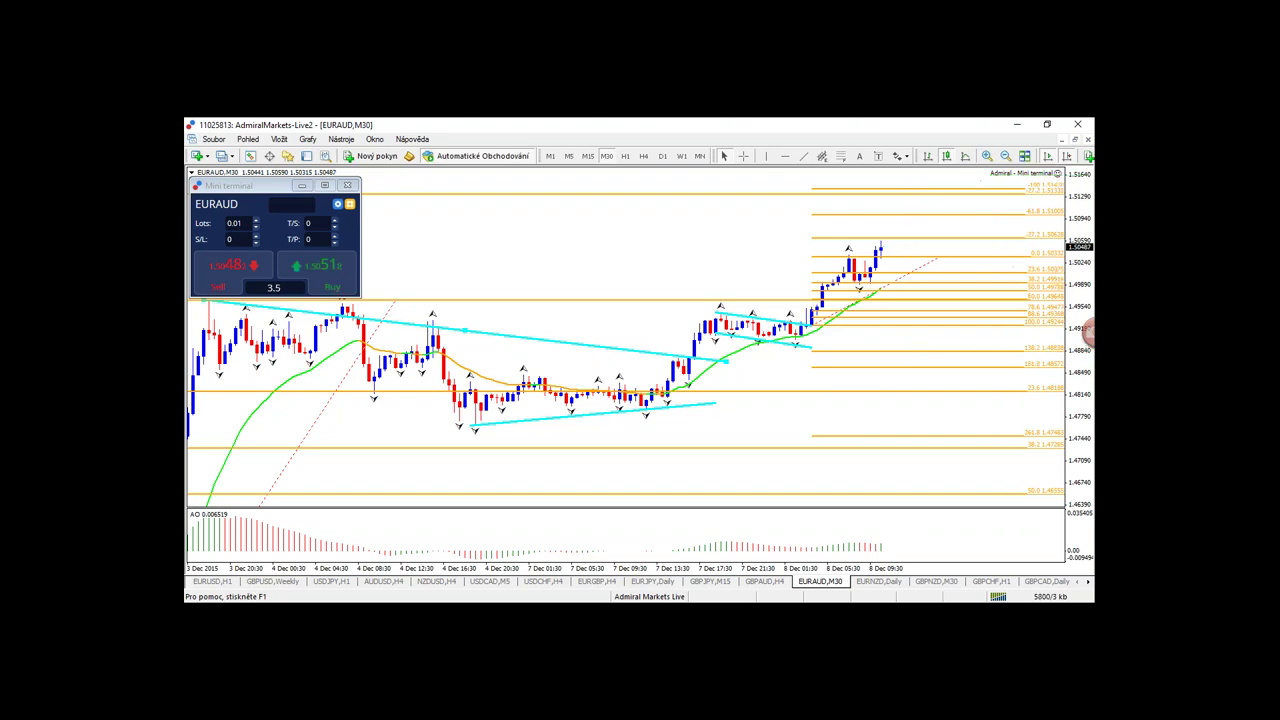
- Add a magenta dashed exponential Moving Average to the EURAUD M15 chart
{"action": "left_click", "coordinate": [606, 156]}
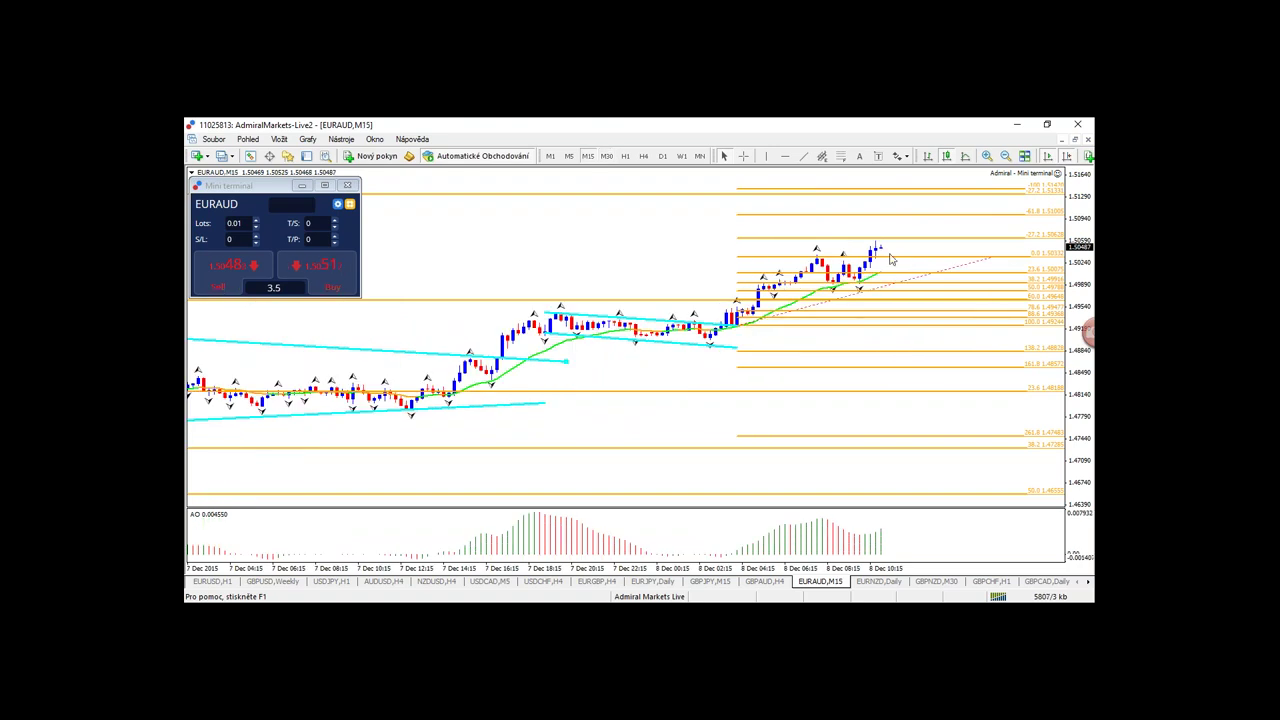
{"action": "right_click", "coordinate": [611, 230]}
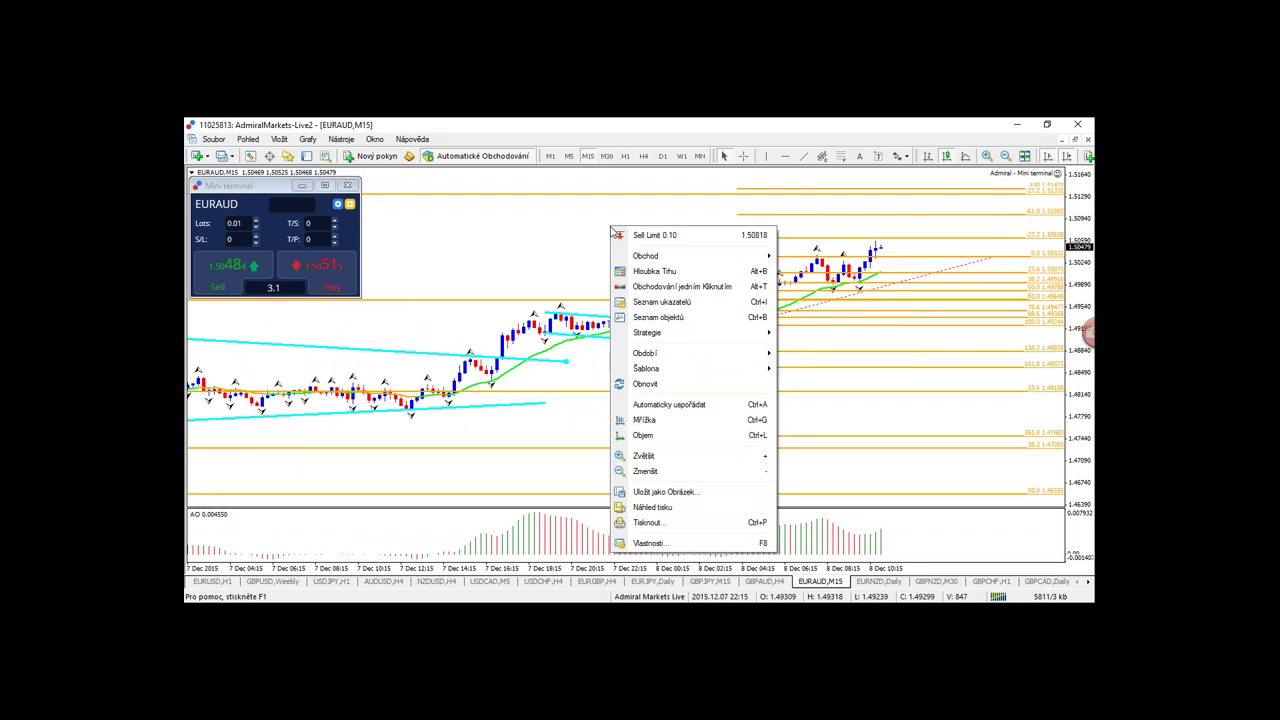
{"action": "left_click", "coordinate": [283, 141]}
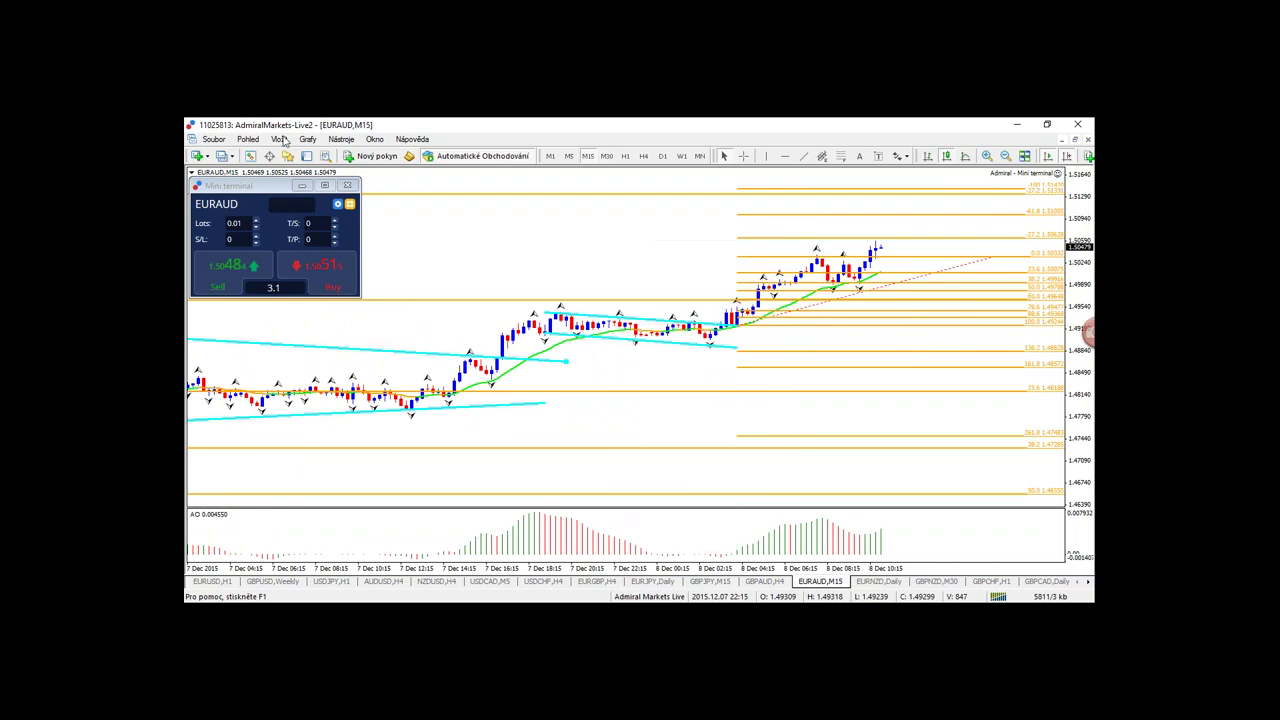
{"action": "left_click", "coordinate": [280, 139]}
{"action": "mouse_move", "coordinate": [310, 154]}
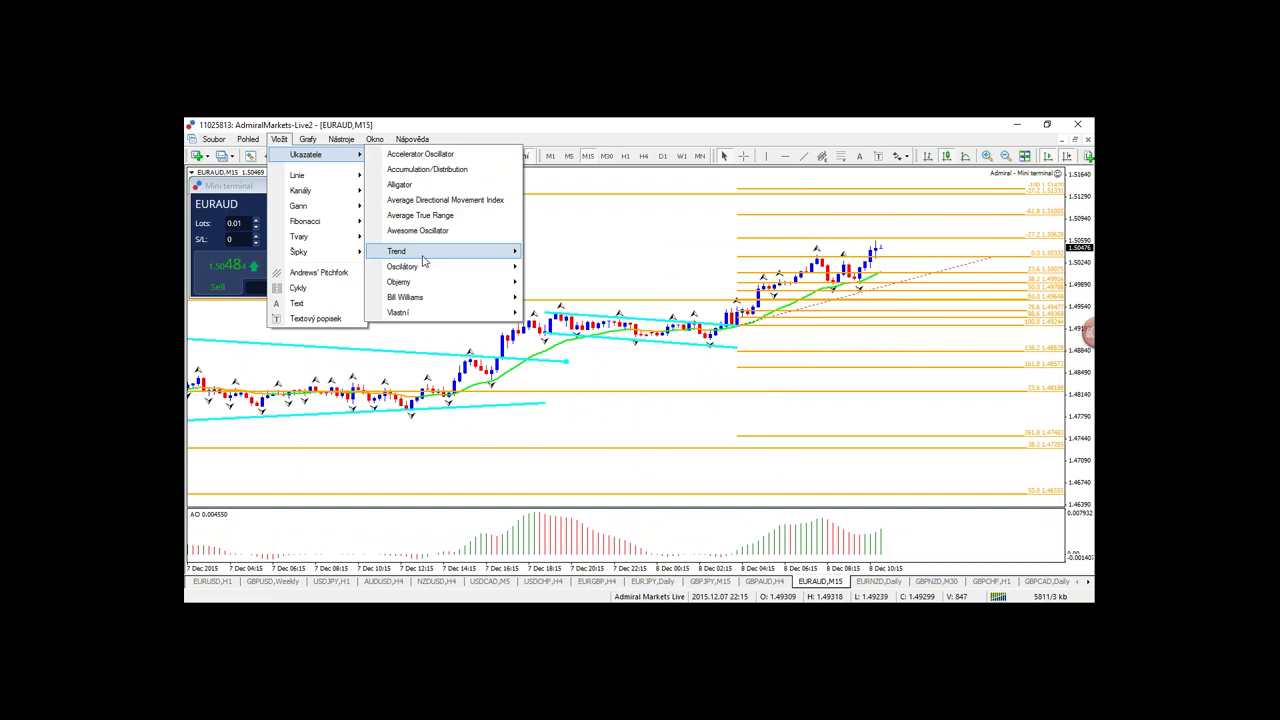
{"action": "mouse_move", "coordinate": [423, 255]}
{"action": "left_click", "coordinate": [570, 312]}
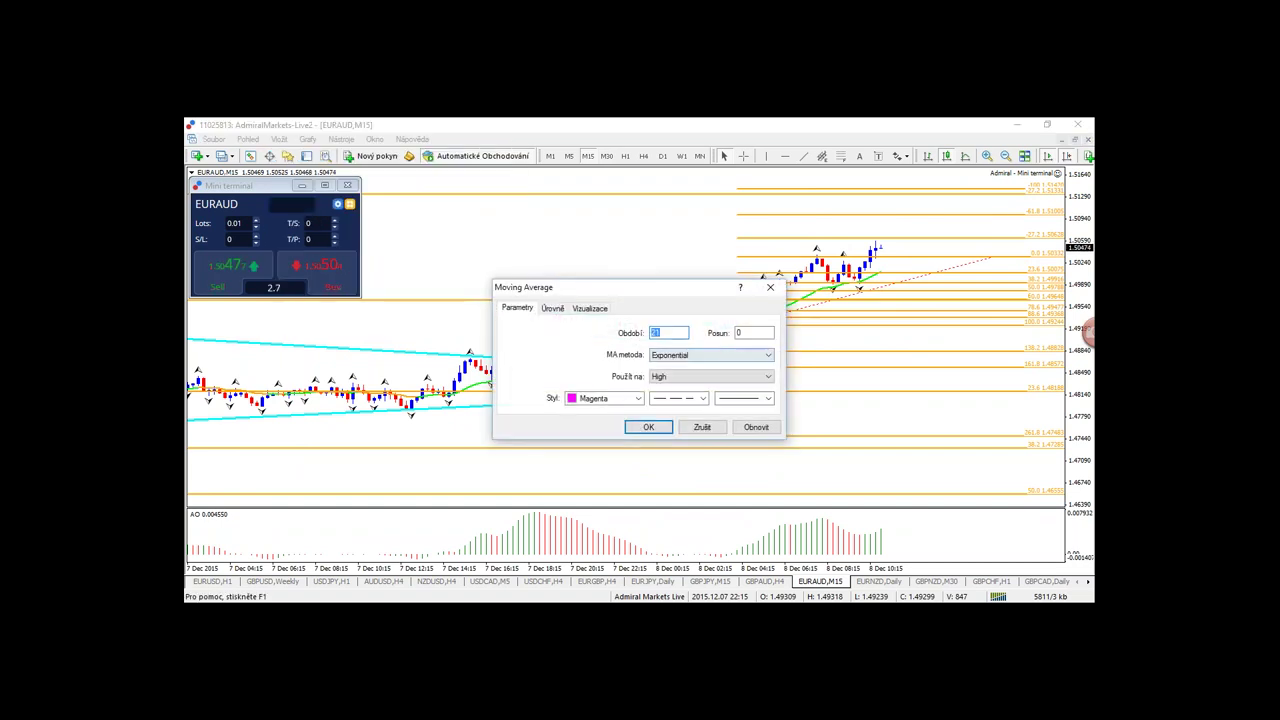
{"action": "left_click", "coordinate": [649, 428]}
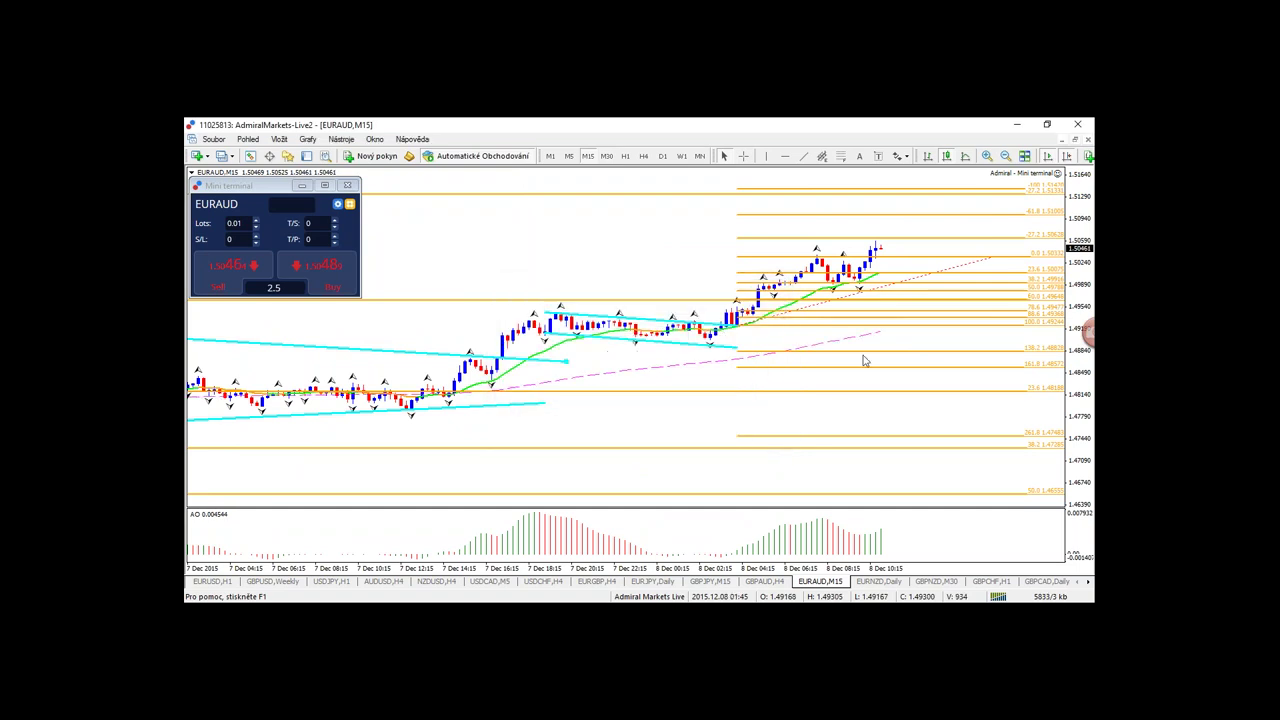
- Sketch blue support lines near the 38.2 and 50.0 levels with an arrow rising to the upper Fibonacci targets, and clear them
{"action": "left_click_drag", "start_coordinate": [1072, 322], "coordinate": [1062, 198]}
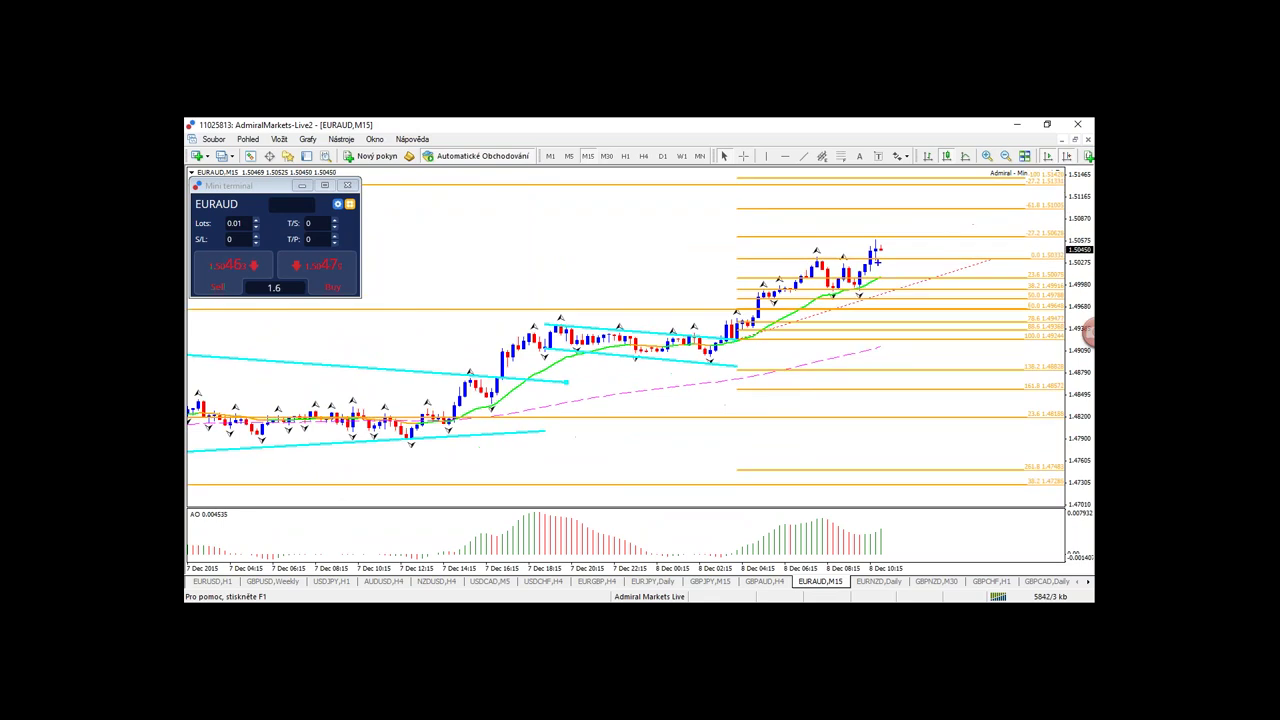
{"action": "mouse_move", "coordinate": [879, 258]}
{"action": "left_mouse_down"}
{"action": "mouse_move", "coordinate": [913, 283]}
{"action": "mouse_move", "coordinate": [888, 293]}
{"action": "left_mouse_up"}
{"action": "left_click_drag", "start_coordinate": [810, 287], "coordinate": [919, 286]}
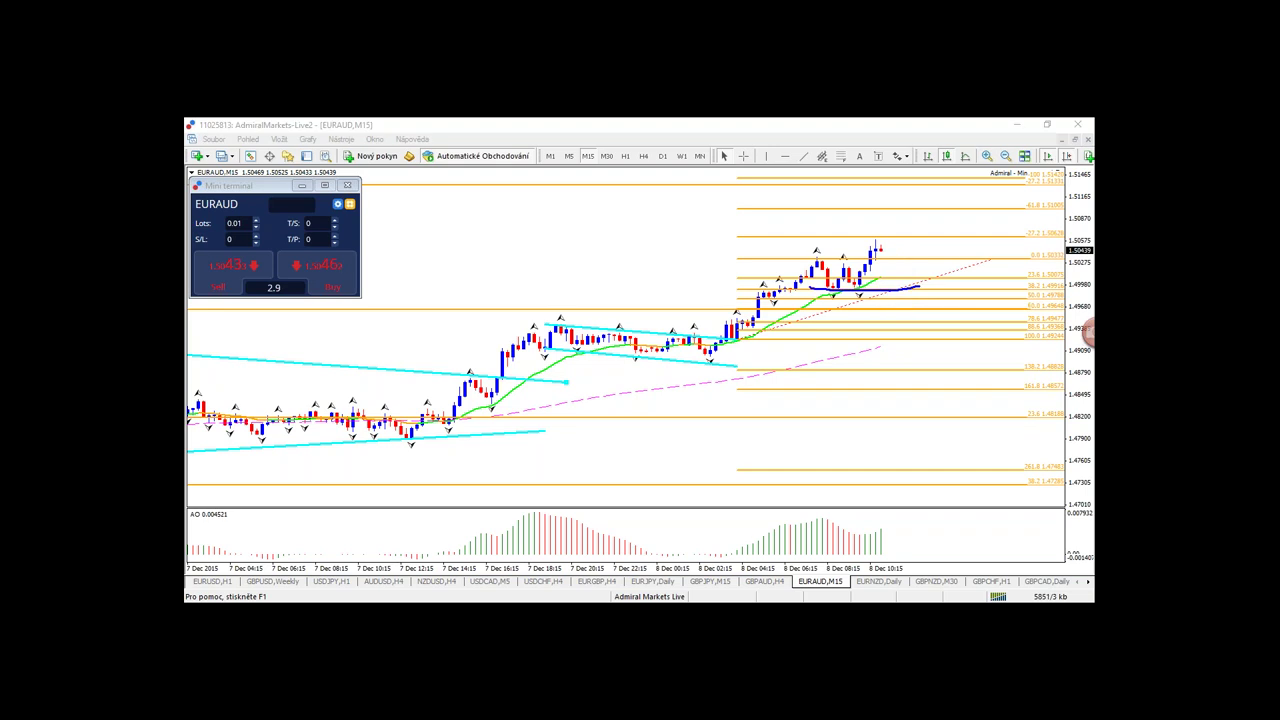
{"action": "mouse_move", "coordinate": [762, 305]}
{"action": "left_mouse_down"}
{"action": "mouse_move", "coordinate": [940, 305]}
{"action": "mouse_move", "coordinate": [990, 198]}
{"action": "left_mouse_up"}
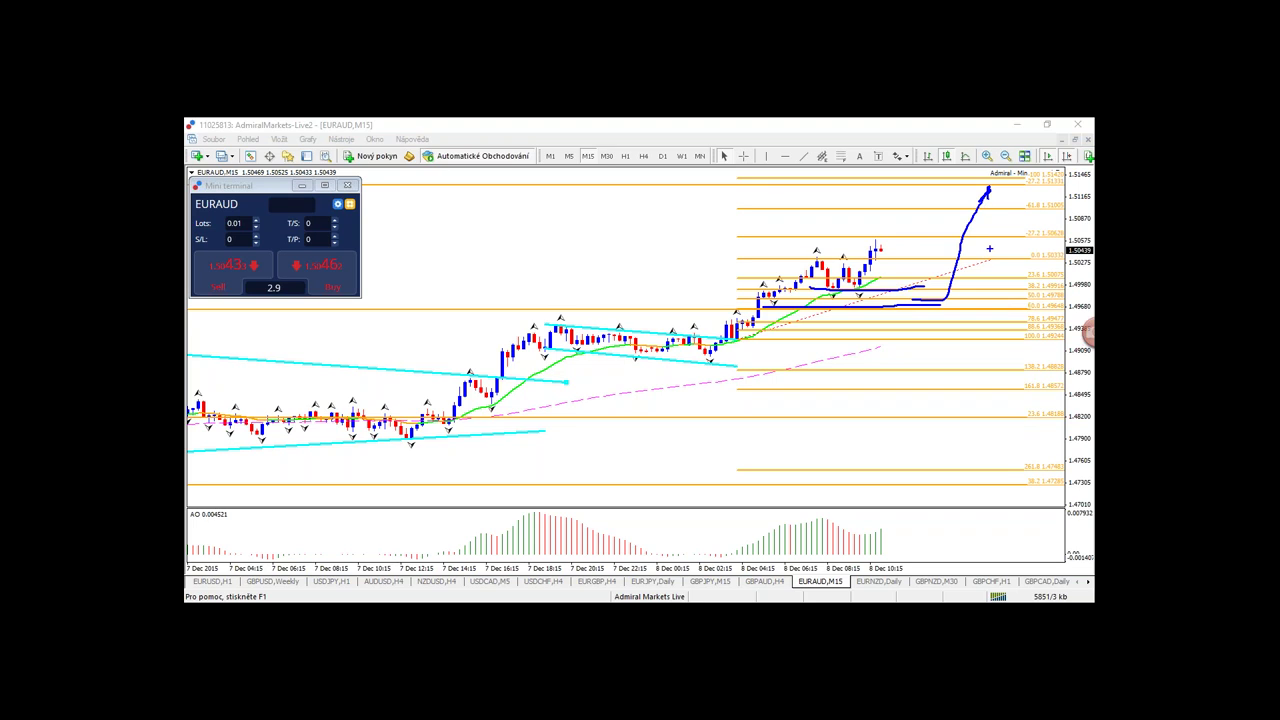
{"action": "key", "text": "Escape"}
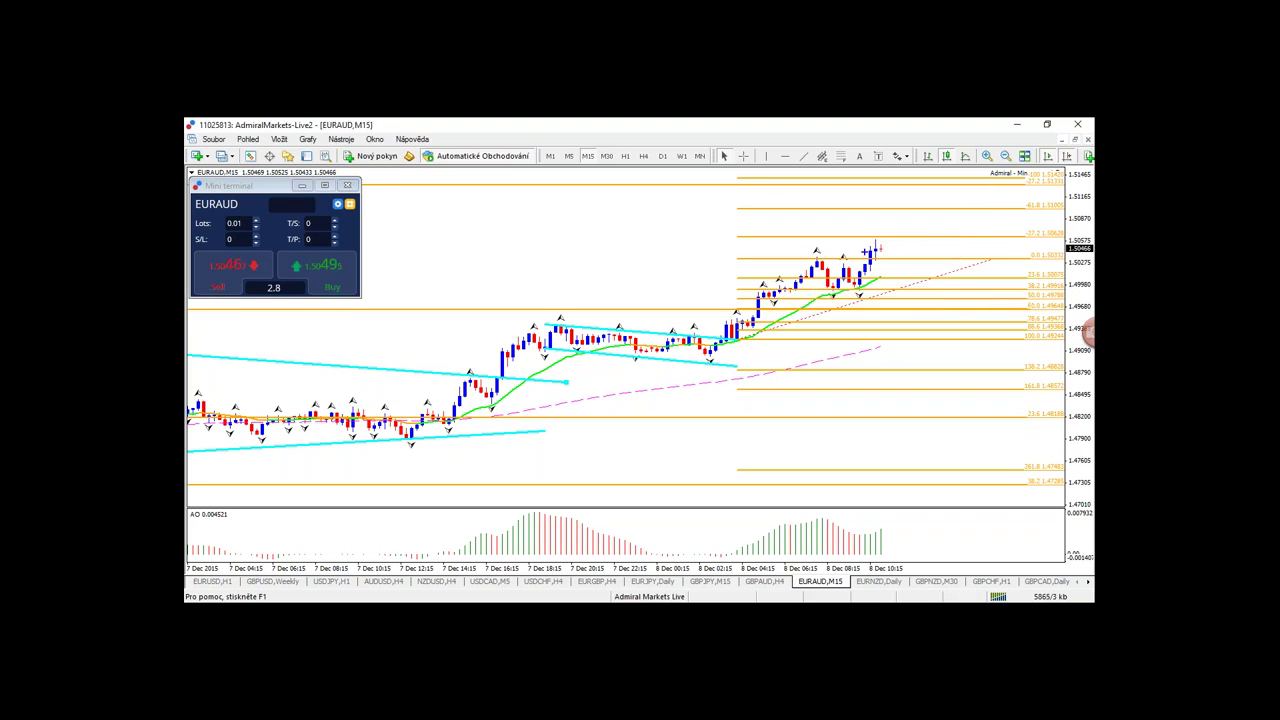
- Mark the recent highs in blue and the support around the lower channel line and moving average in red, and erase the marks
{"action": "mouse_move", "coordinate": [866, 254]}
{"action": "left_mouse_down"}
{"action": "mouse_move", "coordinate": [942, 254]}
{"action": "mouse_move", "coordinate": [846, 256]}
{"action": "mouse_move", "coordinate": [922, 250]}
{"action": "left_mouse_up"}
{"action": "mouse_move", "coordinate": [690, 363]}
{"action": "left_mouse_down"}
{"action": "mouse_move", "coordinate": [706, 350]}
{"action": "mouse_move", "coordinate": [880, 345]}
{"action": "mouse_move", "coordinate": [778, 345]}
{"action": "left_mouse_up"}
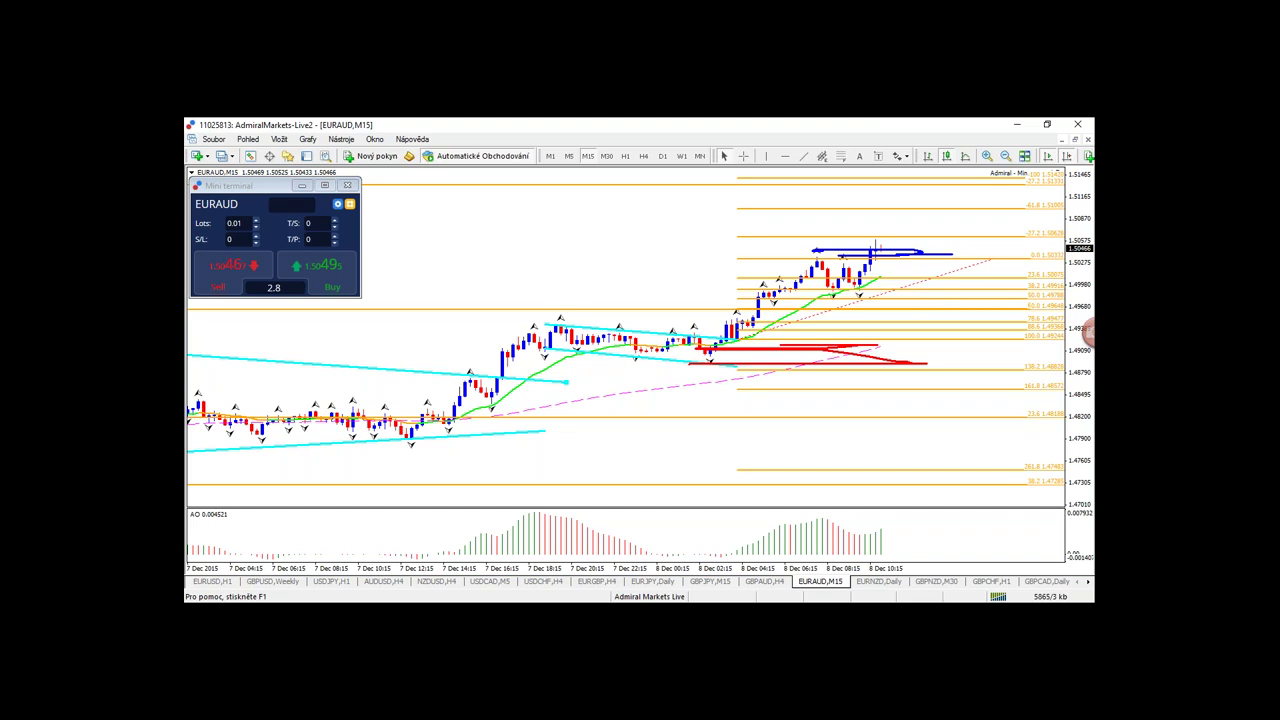
{"action": "mouse_move", "coordinate": [922, 186]}
{"action": "left_mouse_down"}
{"action": "mouse_move", "coordinate": [874, 182]}
{"action": "mouse_move", "coordinate": [966, 179]}
{"action": "left_mouse_up"}
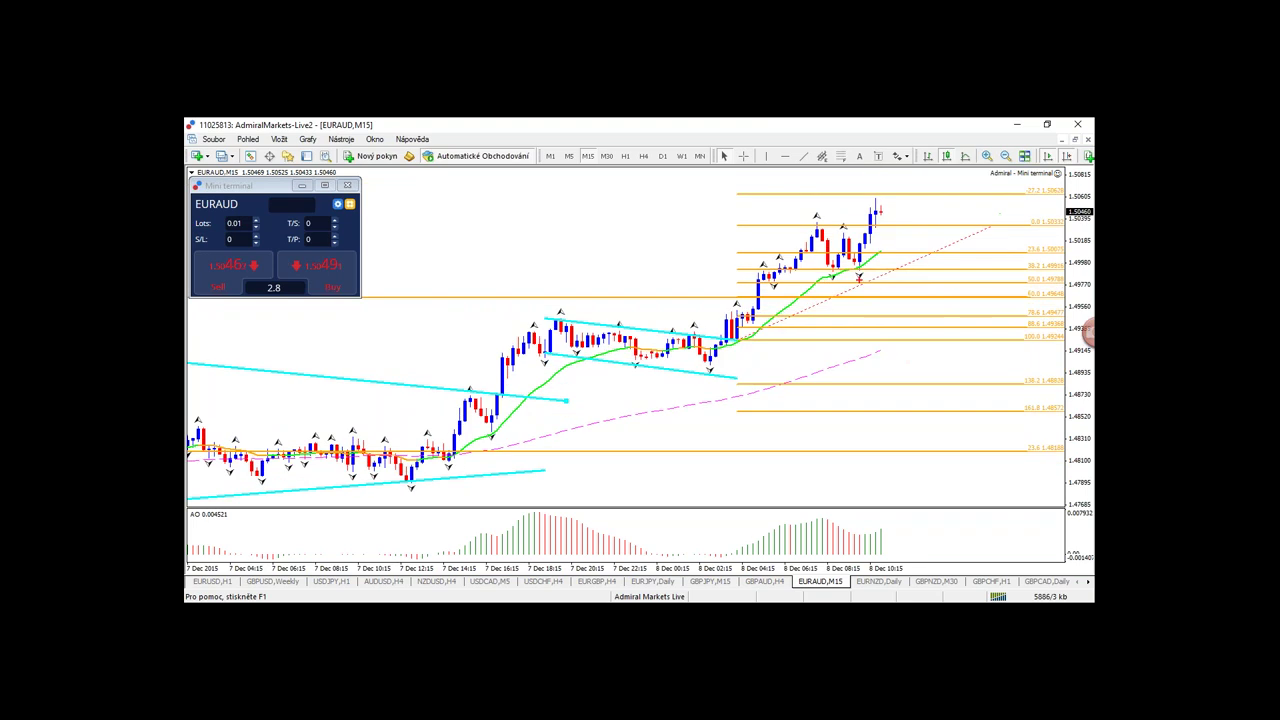
{"action": "mouse_move", "coordinate": [817, 284]}
{"action": "left_mouse_down"}
{"action": "mouse_move", "coordinate": [888, 284]}
{"action": "mouse_move", "coordinate": [848, 282]}
{"action": "mouse_move", "coordinate": [878, 272]}
{"action": "left_mouse_up"}
{"action": "key", "text": "e"}
- On EURAUD H1, underline the pullback lows in red, point a green arrow at the latest candle, mark the previous high, and clear the sketch
{"action": "left_click", "coordinate": [625, 156]}
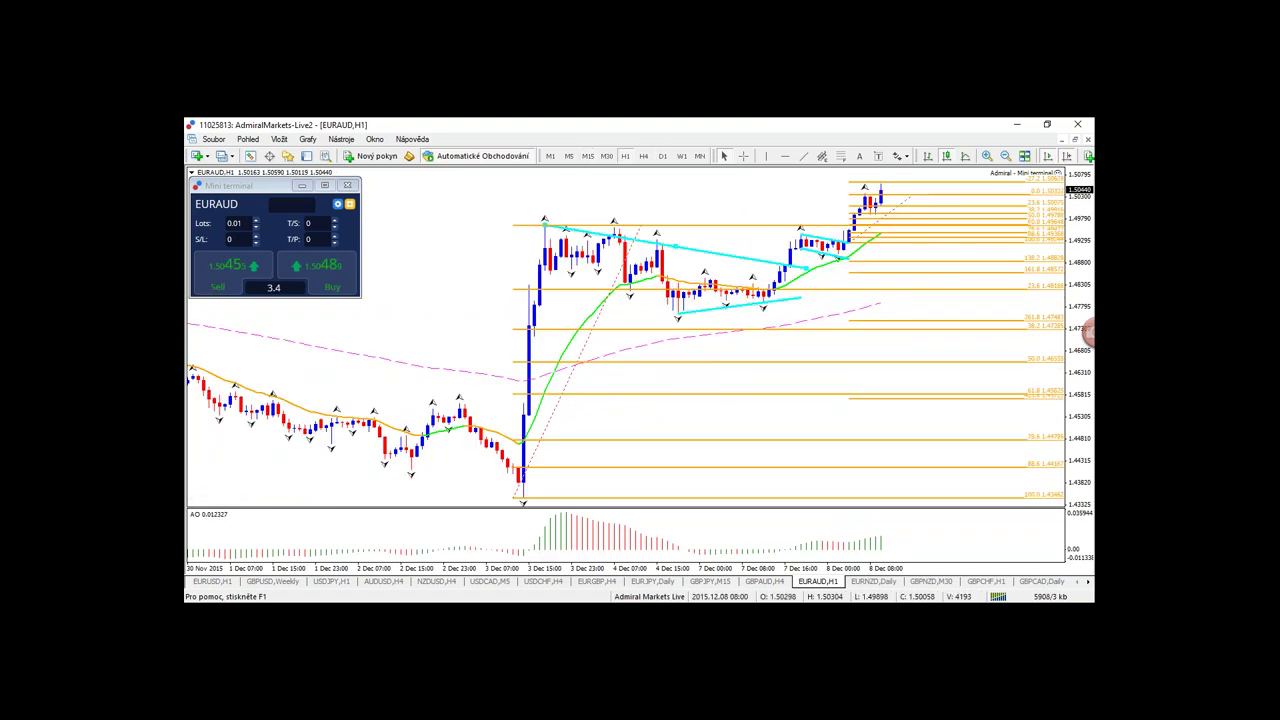
{"action": "key", "text": "plus"}
{"action": "key", "text": "plus"}
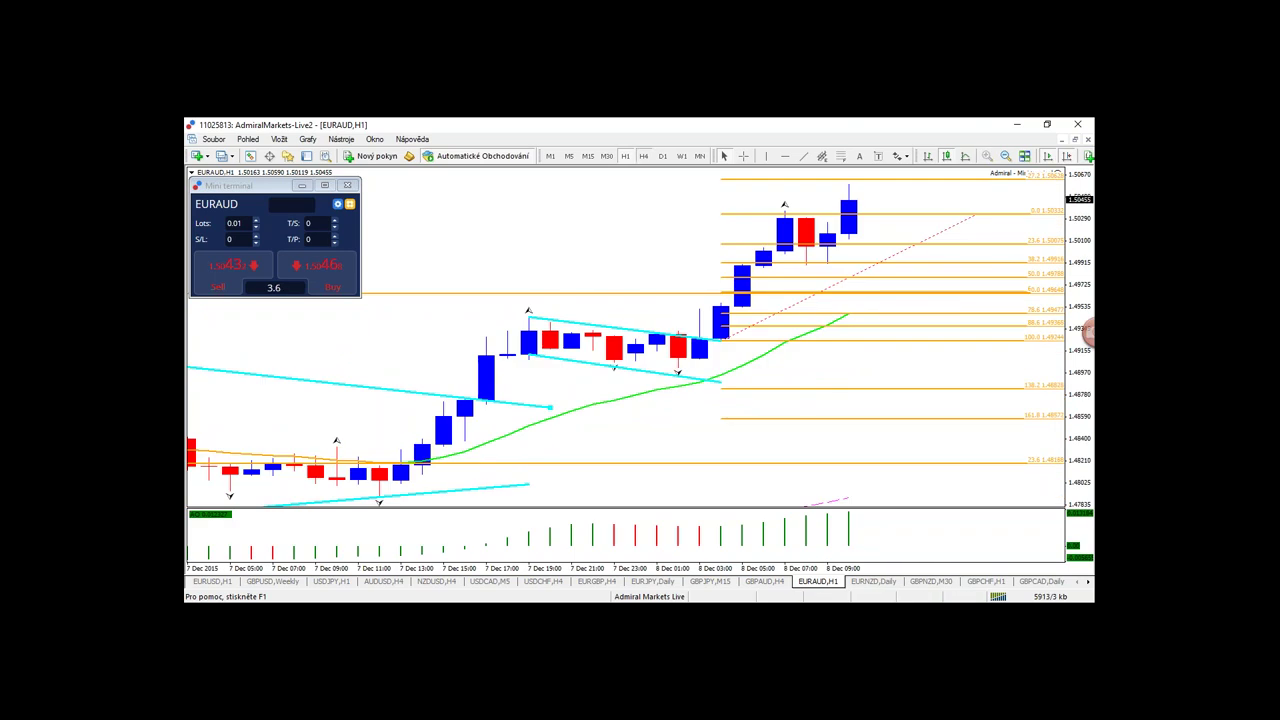
{"action": "left_click", "coordinate": [643, 156]}
{"action": "left_click", "coordinate": [630, 158]}
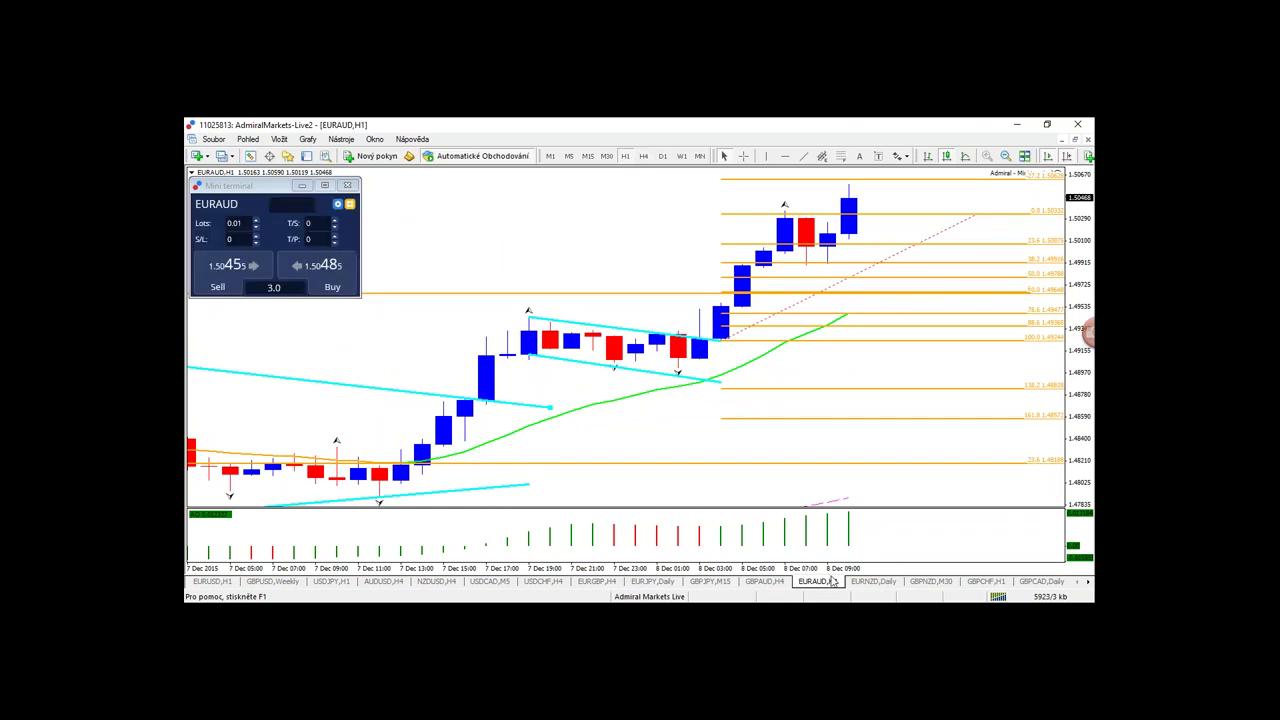
{"action": "key", "text": "minus"}
{"action": "mouse_move", "coordinate": [836, 260]}
{"action": "left_mouse_down"}
{"action": "mouse_move", "coordinate": [883, 260]}
{"action": "mouse_move", "coordinate": [836, 261]}
{"action": "left_mouse_up"}
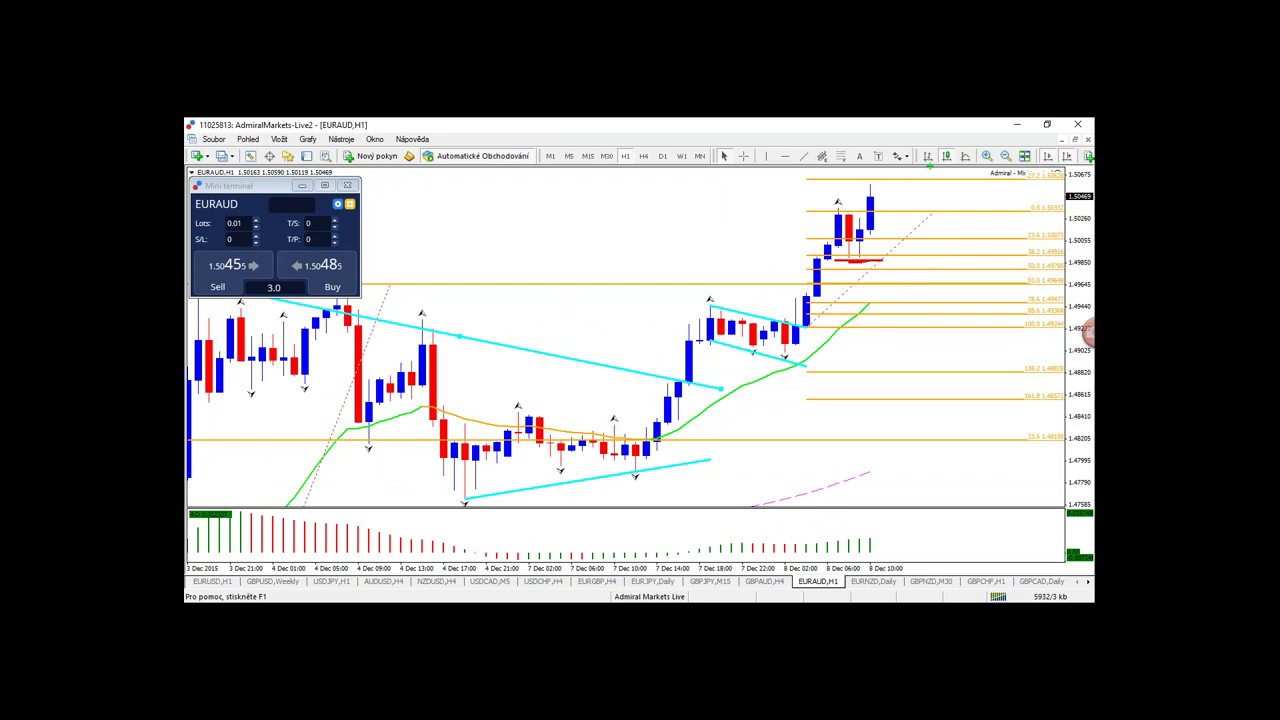
{"action": "mouse_move", "coordinate": [930, 167]}
{"action": "left_mouse_down"}
{"action": "mouse_move", "coordinate": [883, 219]}
{"action": "mouse_move", "coordinate": [944, 216]}
{"action": "left_mouse_up"}
{"action": "key", "text": "r"}
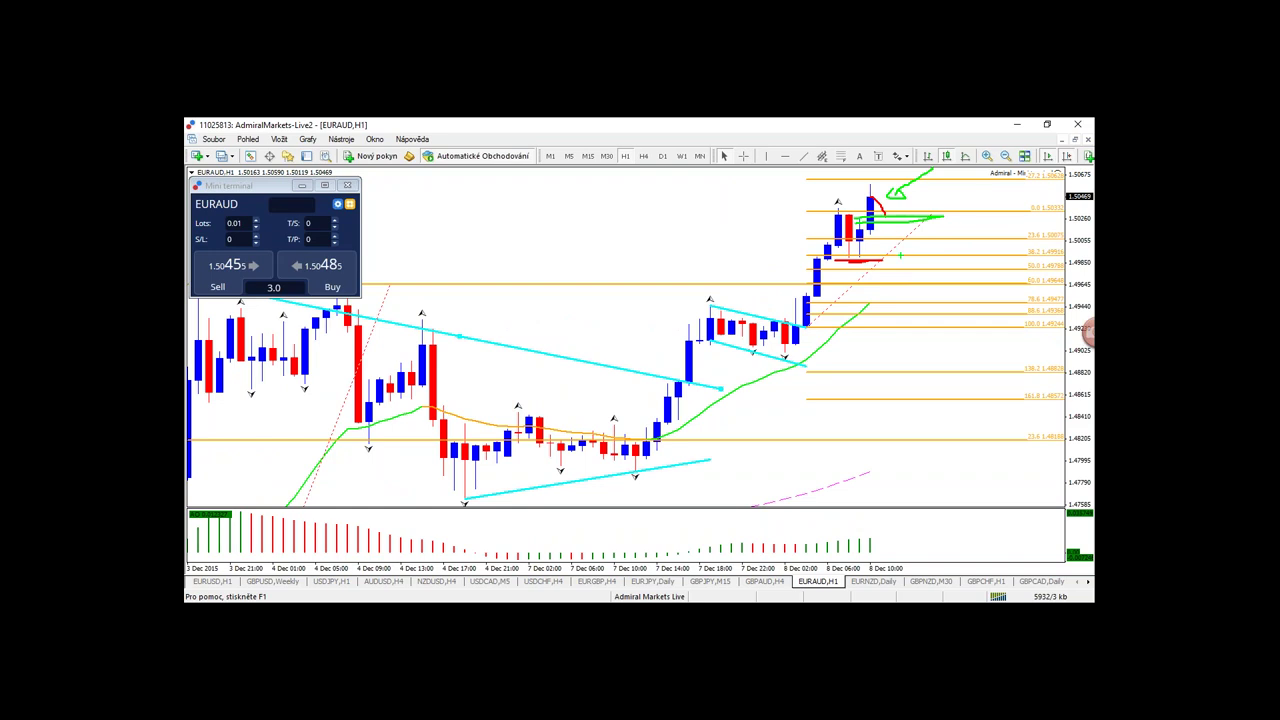
{"action": "mouse_move", "coordinate": [880, 252]}
{"action": "left_mouse_down"}
{"action": "mouse_move", "coordinate": [918, 256]}
{"action": "mouse_move", "coordinate": [846, 262]}
{"action": "left_mouse_up"}
{"action": "key", "text": "Escape"}
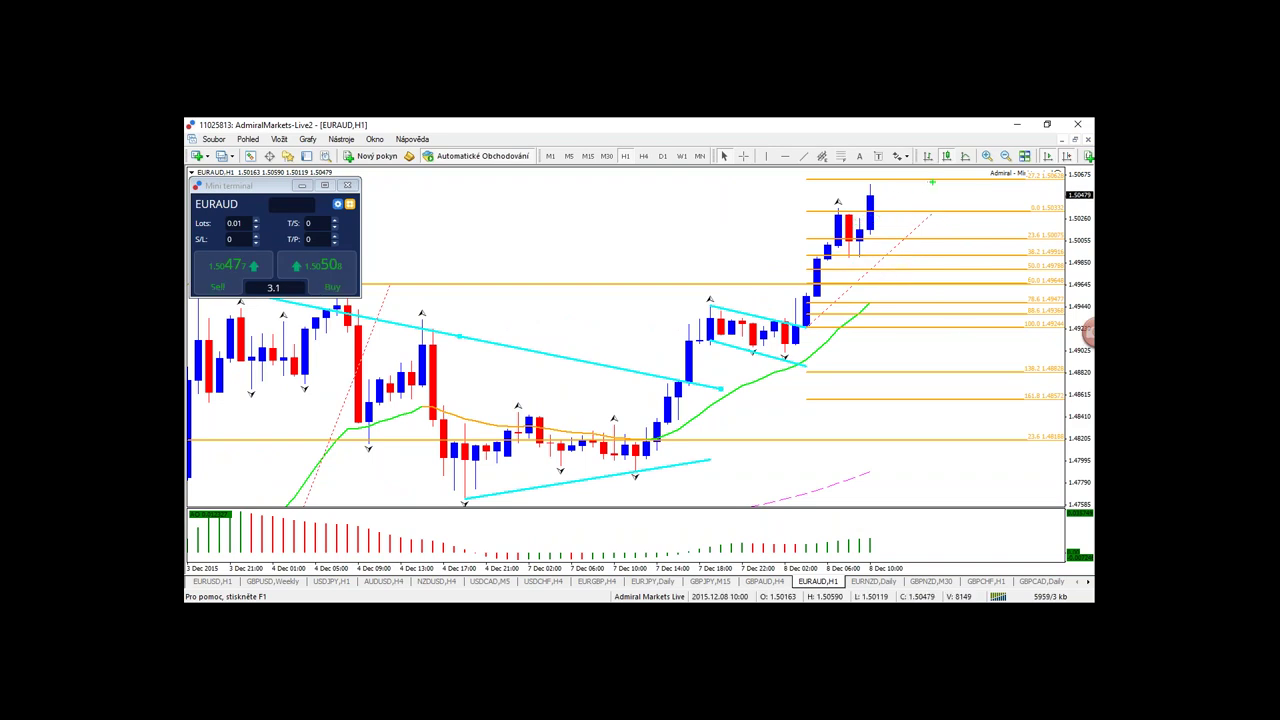
- Point a green arrow at the latest H1 candle, box the zone between the 38.2 and 50.0 levels in blue, and clear the sketch
{"action": "mouse_move", "coordinate": [930, 183]}
{"action": "left_mouse_down"}
{"action": "mouse_move", "coordinate": [886, 200]}
{"action": "mouse_move", "coordinate": [906, 208]}
{"action": "left_mouse_up"}
{"action": "left_click_drag", "start_coordinate": [836, 254], "coordinate": [958, 261]}
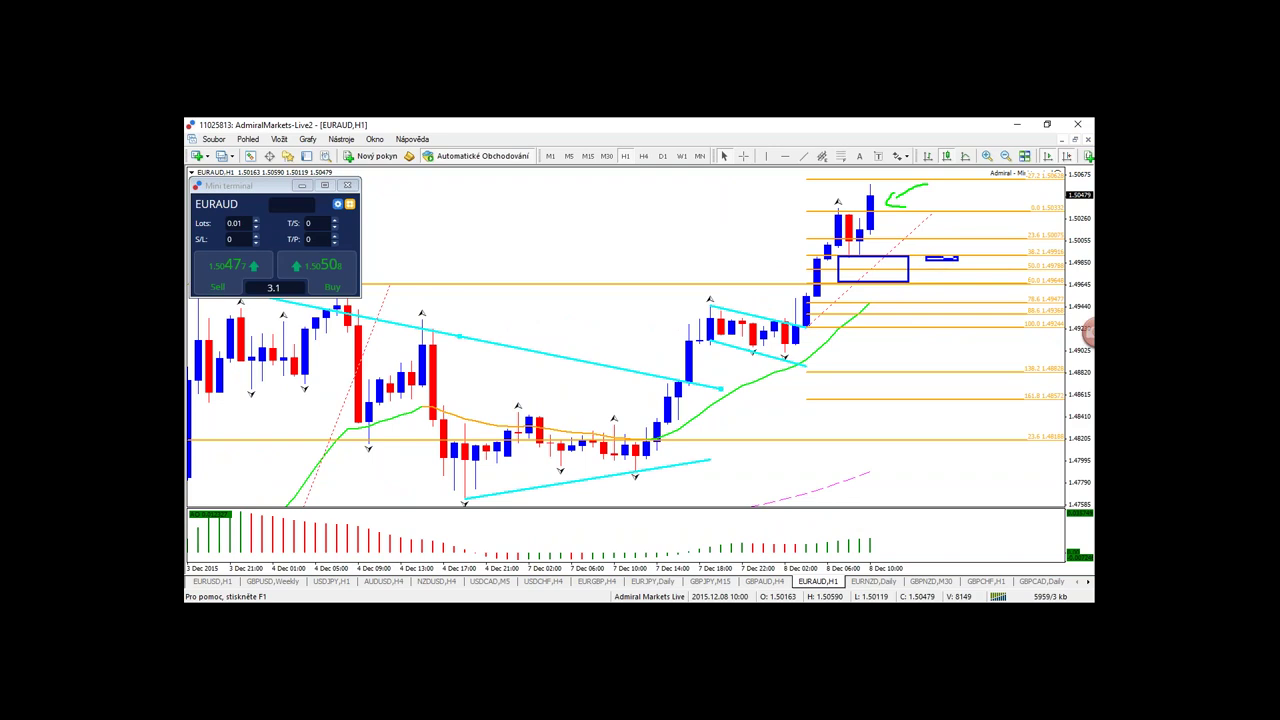
{"action": "mouse_move", "coordinate": [974, 262]}
{"action": "left_mouse_down"}
{"action": "mouse_move", "coordinate": [914, 262]}
{"action": "mouse_move", "coordinate": [966, 266]}
{"action": "left_mouse_up"}
{"action": "key", "text": "Escape"}
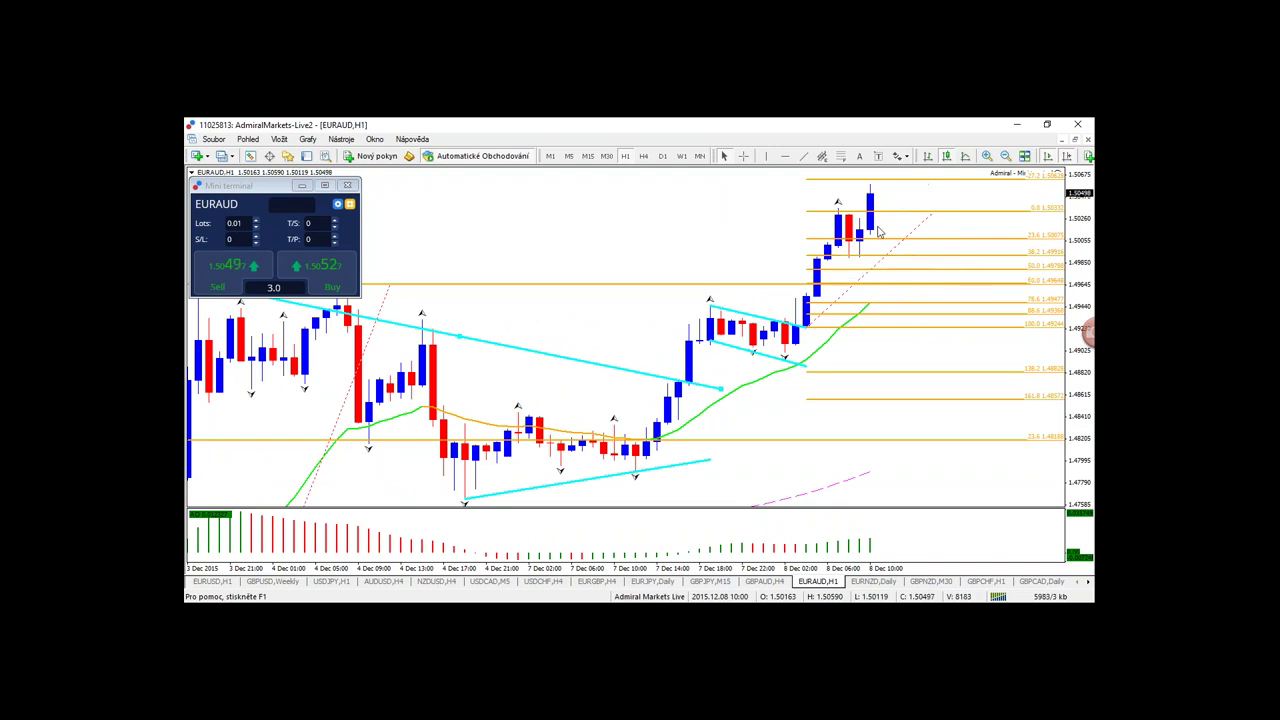
- Mark the previous high along the 0.0 Fibonacci level in green on EURAUD H1, and clear the marks
{"action": "mouse_move", "coordinate": [908, 211]}
{"action": "left_mouse_down"}
{"action": "mouse_move", "coordinate": [850, 209]}
{"action": "mouse_move", "coordinate": [910, 211]}
{"action": "left_mouse_up"}
{"action": "key", "text": "Escape"}
{"action": "mouse_move", "coordinate": [817, 211]}
{"action": "left_mouse_down"}
{"action": "mouse_move", "coordinate": [990, 215]}
{"action": "mouse_move", "coordinate": [899, 199]}
{"action": "mouse_move", "coordinate": [908, 214]}
{"action": "mouse_move", "coordinate": [990, 214]}
{"action": "mouse_move", "coordinate": [818, 215]}
{"action": "left_mouse_up"}
{"action": "key", "text": "Escape"}
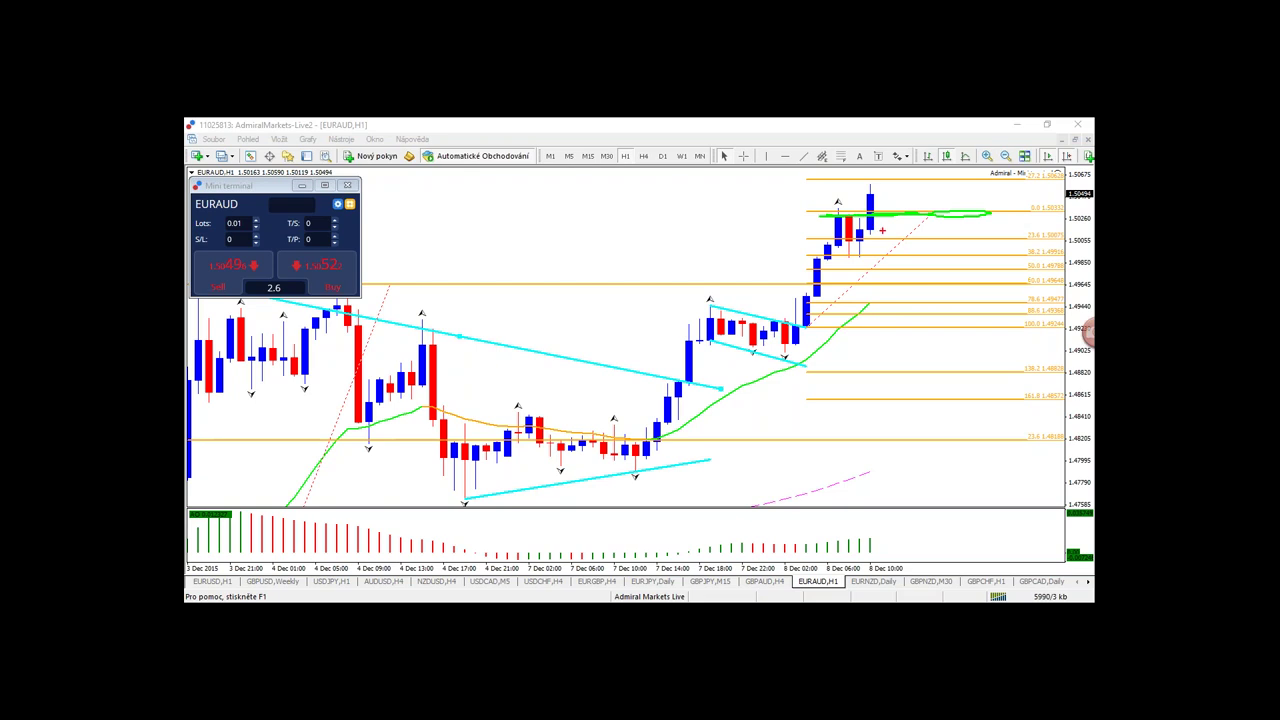
{"action": "mouse_move", "coordinate": [910, 180]}
{"action": "left_mouse_down"}
{"action": "mouse_move", "coordinate": [888, 191]}
{"action": "mouse_move", "coordinate": [906, 208]}
{"action": "left_mouse_up"}
{"action": "key", "text": "Escape"}
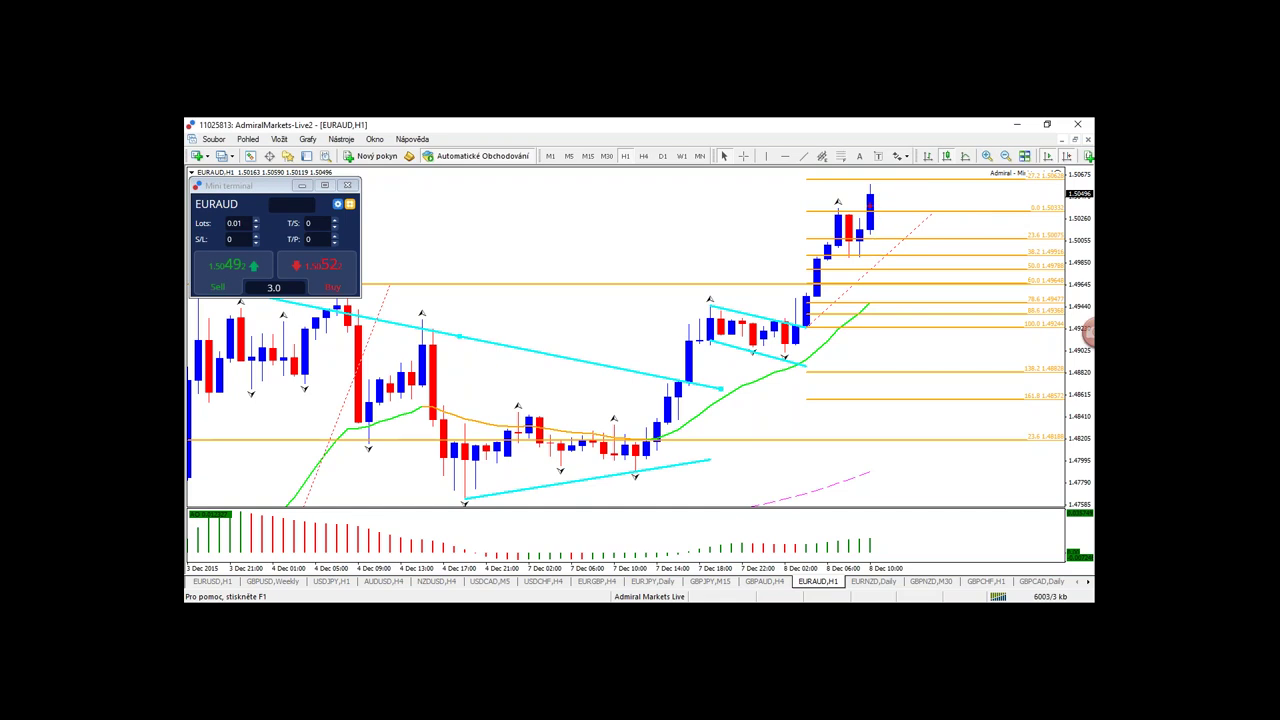
- Sketch a red pullback below the 38.2 level followed by a green turn upward to the 23.6 level, and clear the sketch
{"action": "mouse_move", "coordinate": [871, 206]}
{"action": "left_mouse_down"}
{"action": "mouse_move", "coordinate": [906, 222]}
{"action": "mouse_move", "coordinate": [926, 258]}
{"action": "mouse_move", "coordinate": [970, 236]}
{"action": "mouse_move", "coordinate": [994, 248]}
{"action": "mouse_move", "coordinate": [948, 240]}
{"action": "left_mouse_up"}
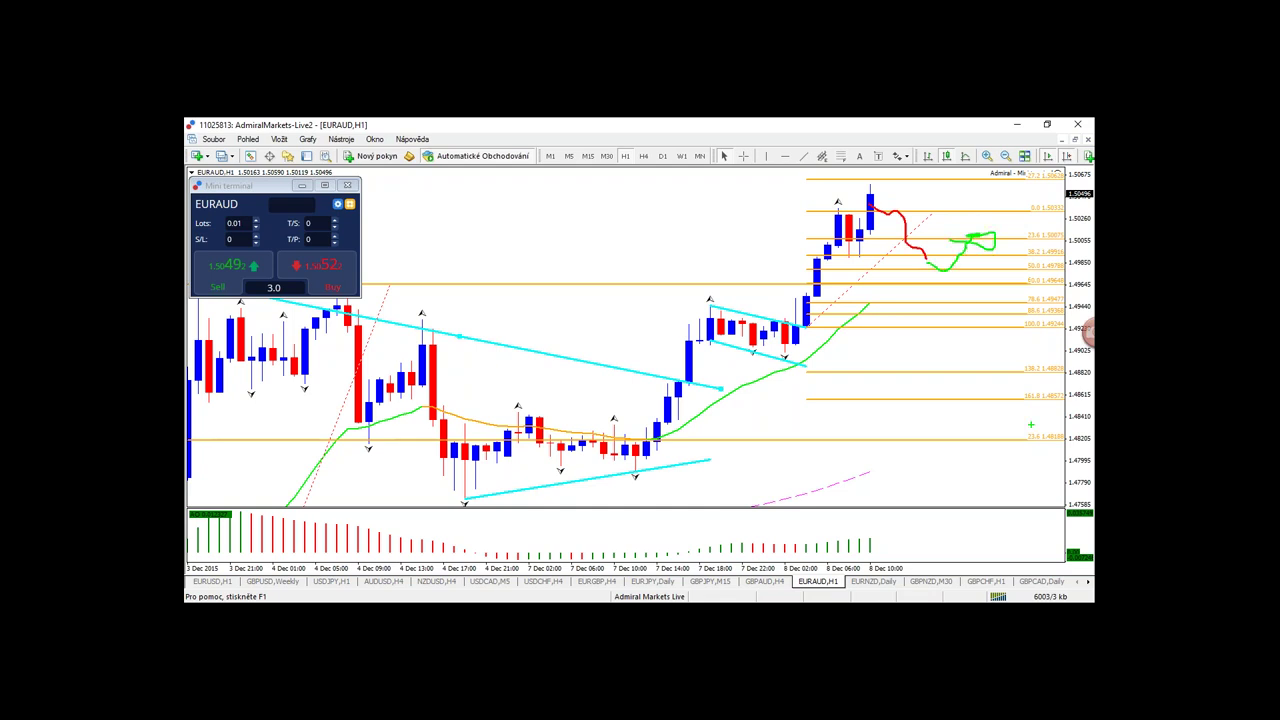
{"action": "key", "text": "Escape"}
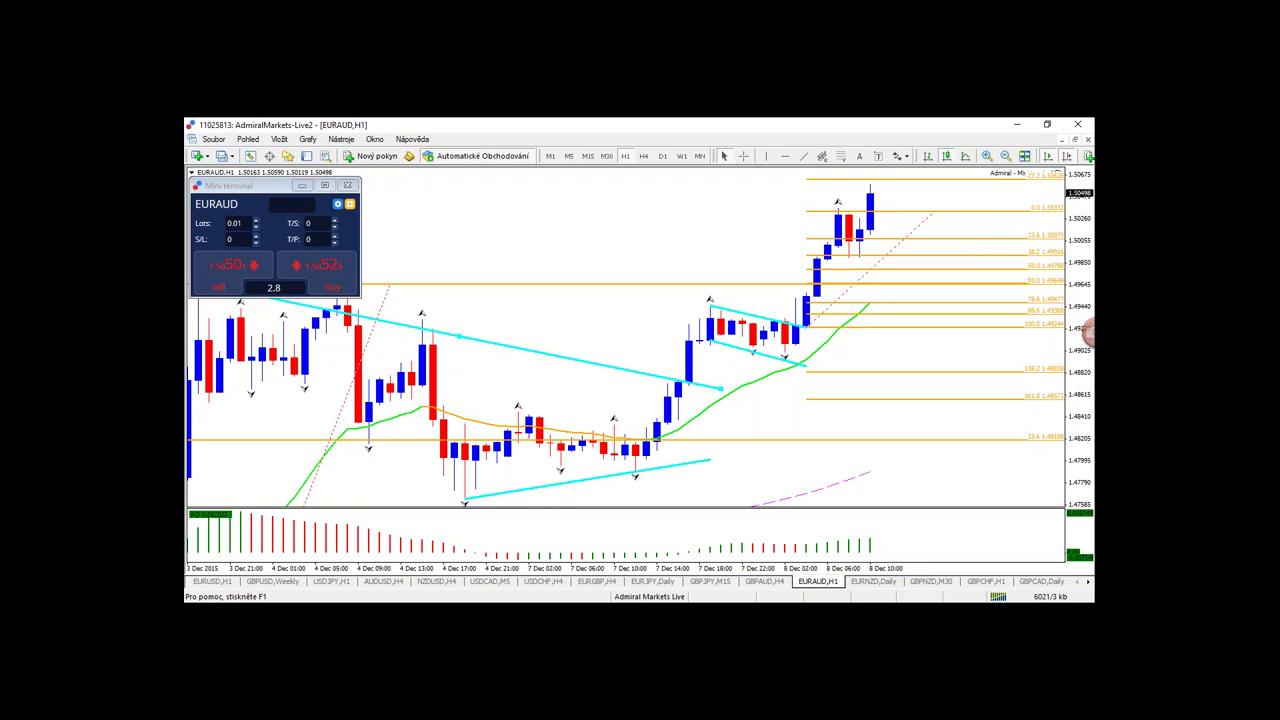
- Bring up the EURNZD daily chart and enlarge its candles by one zoom level
{"action": "left_click", "coordinate": [873, 581]}
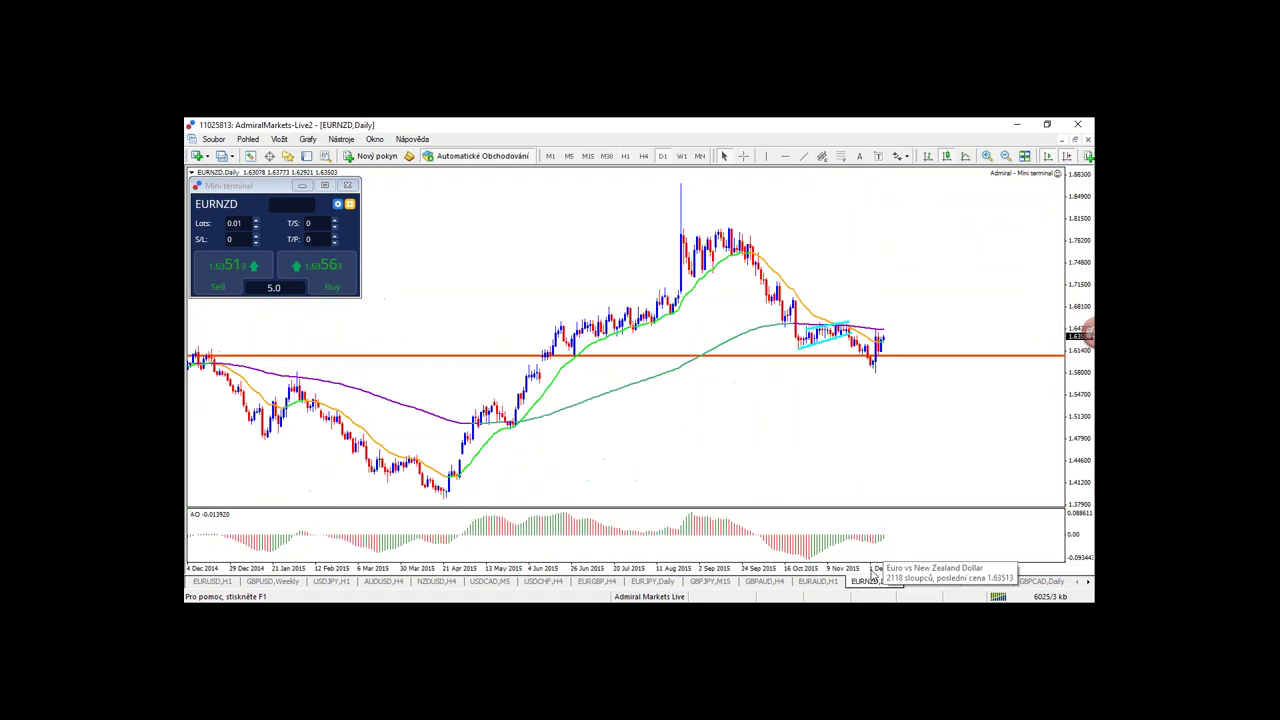
{"action": "key", "text": "plus"}
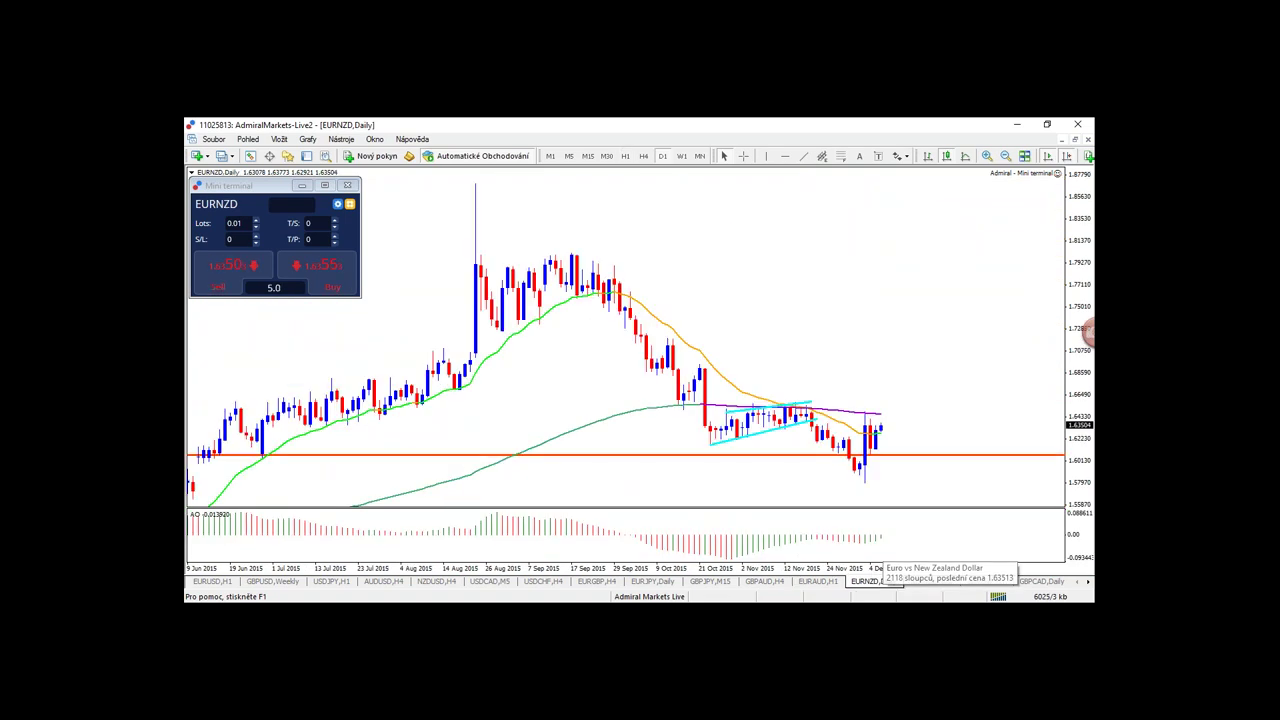
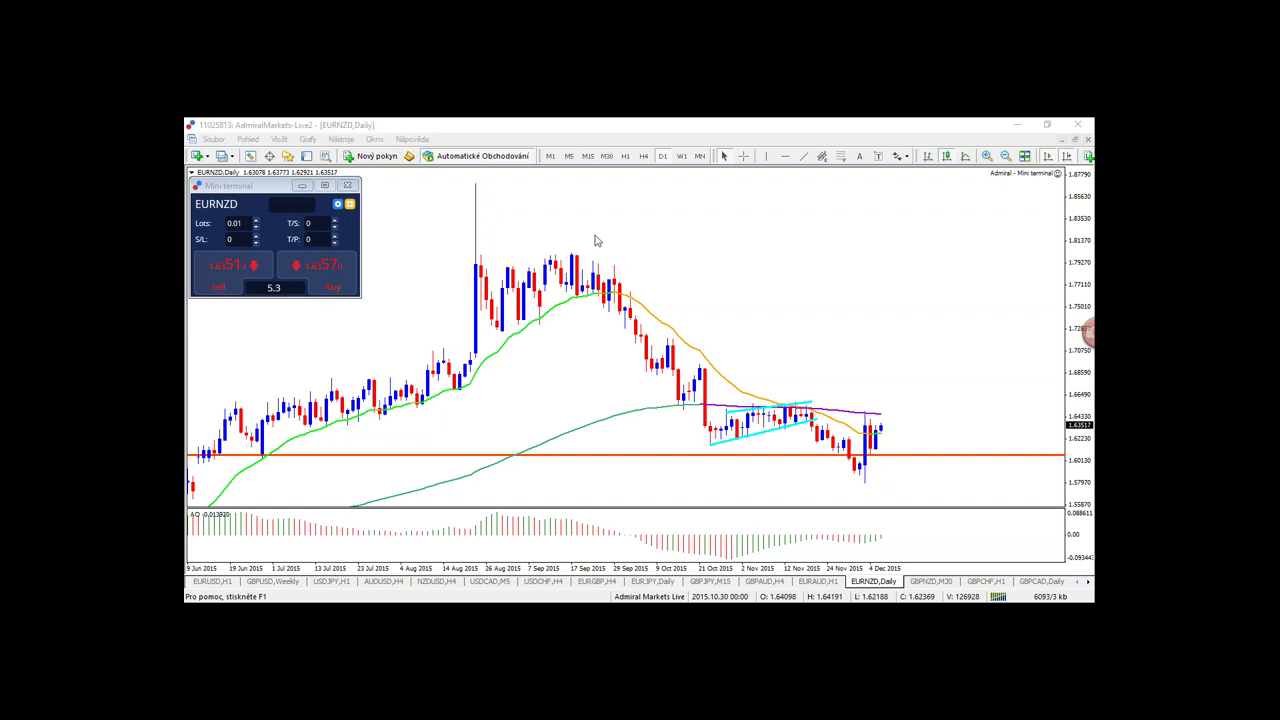
- Switch to the Admiral Markets webinars page in the browser, review the upcoming webinars through Building a Forex Strategy from Scratch, and minimise the browser
{"action": "left_click_drag", "start_coordinate": [594, 240], "coordinate": [602, 242]}
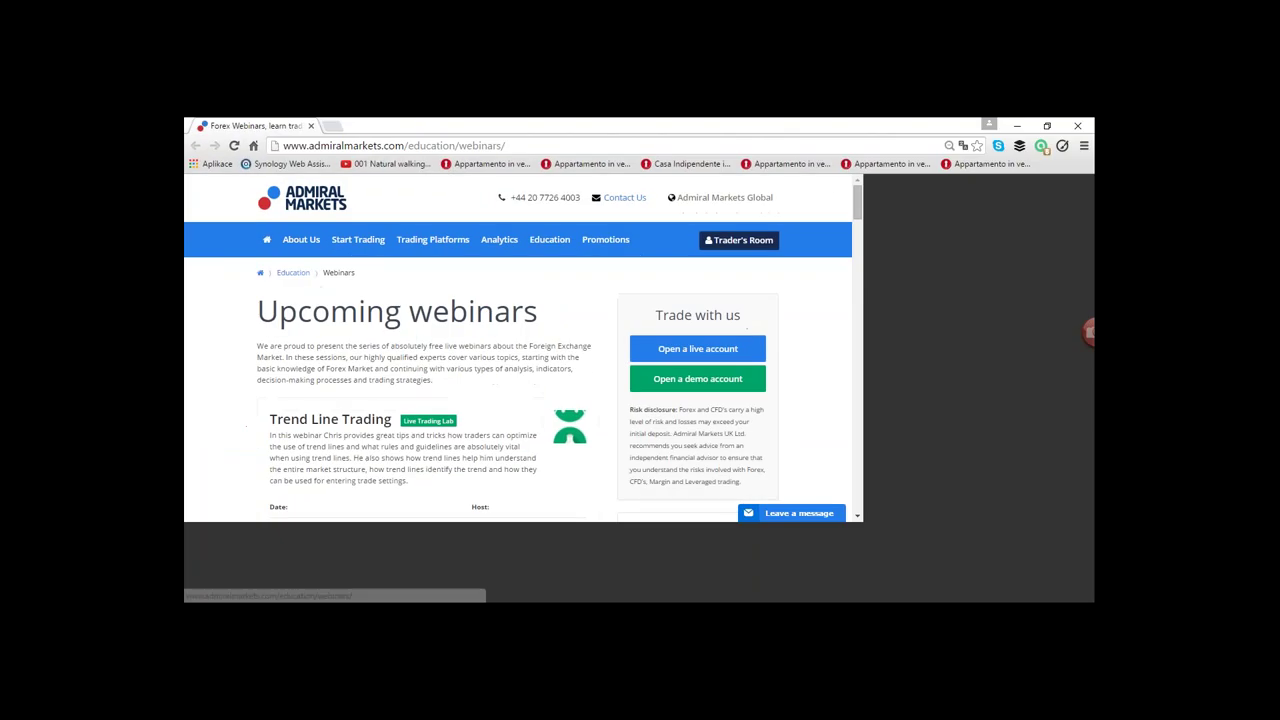
{"action": "mouse_move", "coordinate": [545, 240]}
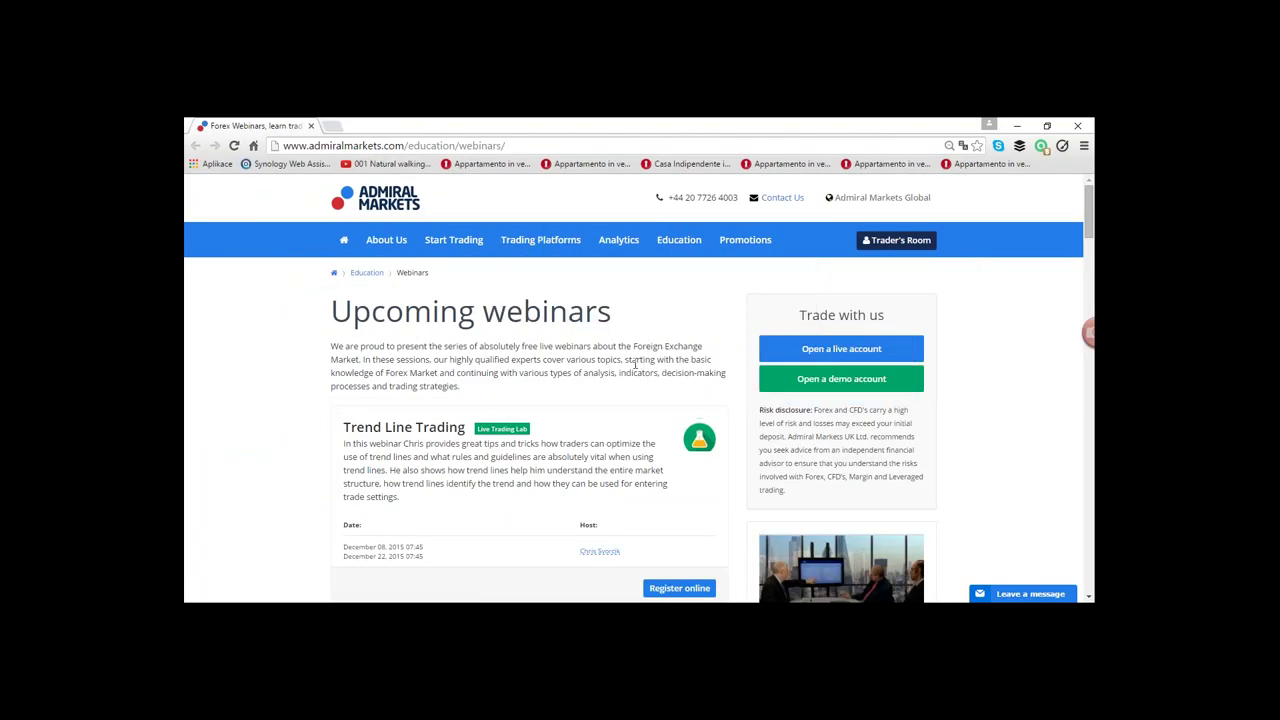
{"action": "scroll", "coordinate": [463, 289], "scroll_direction": "down", "scroll_amount": 1}
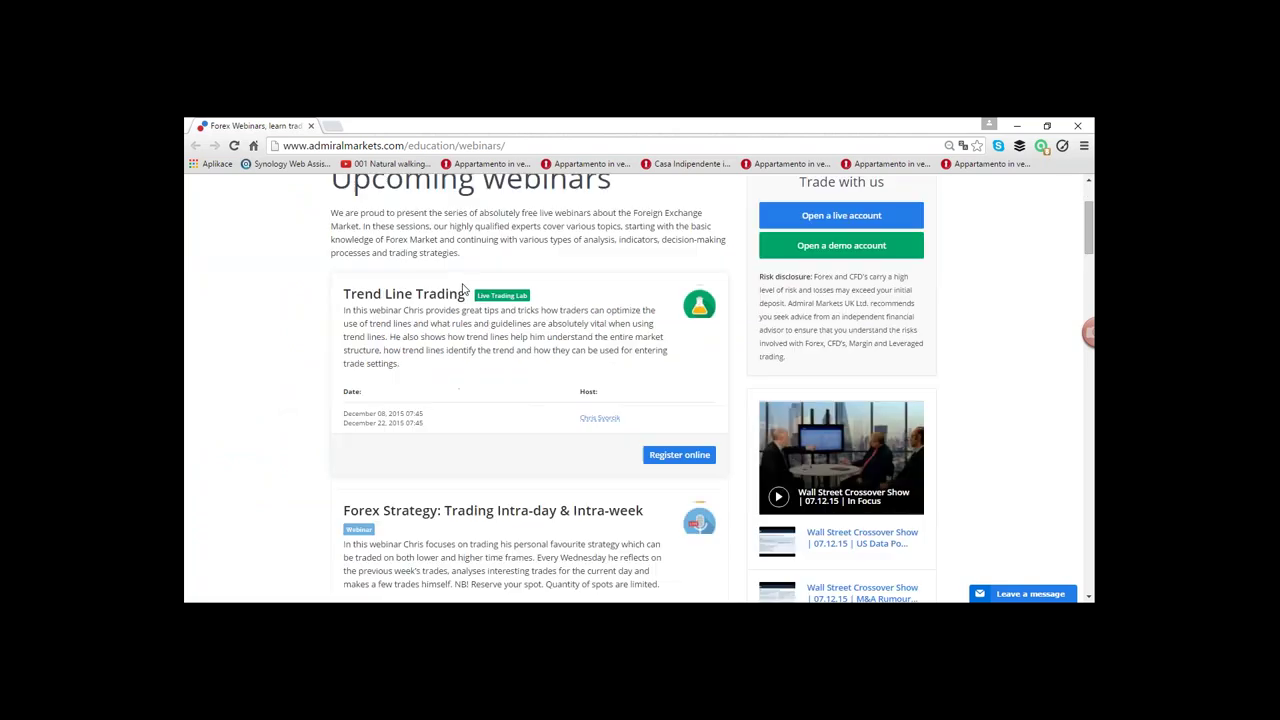
{"action": "scroll", "coordinate": [463, 289], "scroll_direction": "down", "scroll_amount": 1}
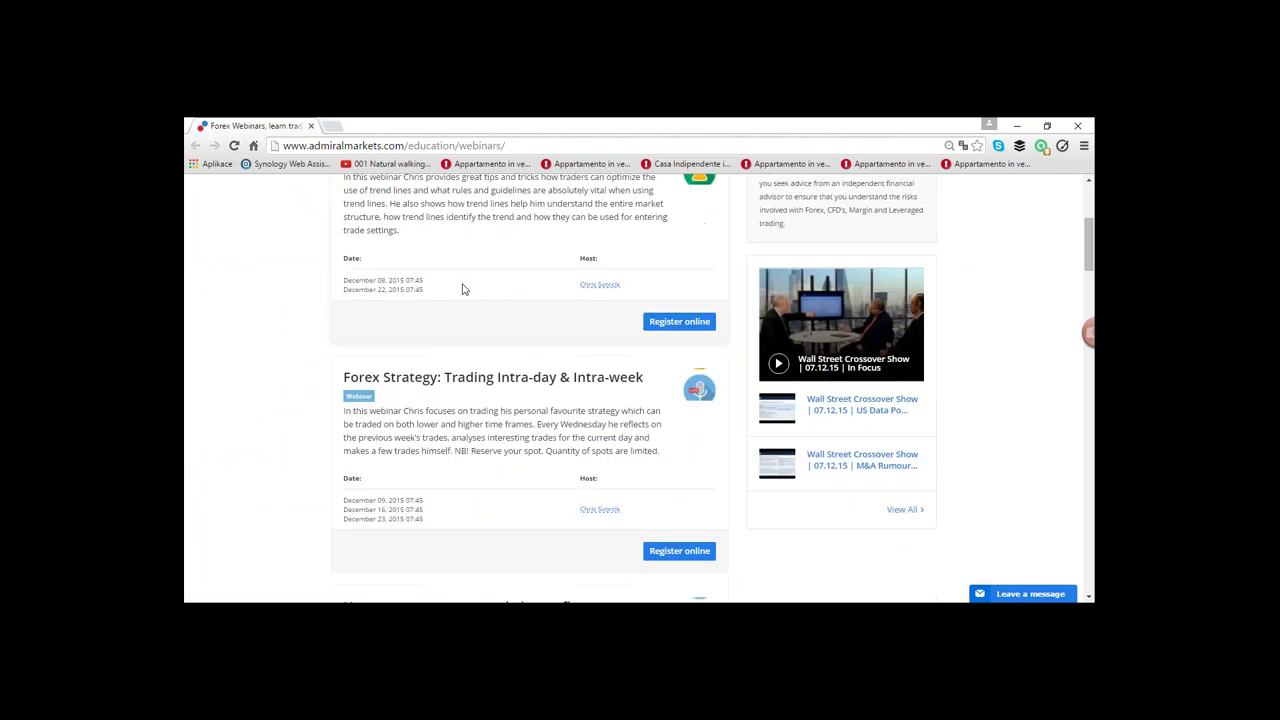
{"action": "scroll", "coordinate": [463, 289], "scroll_direction": "down", "scroll_amount": 1}
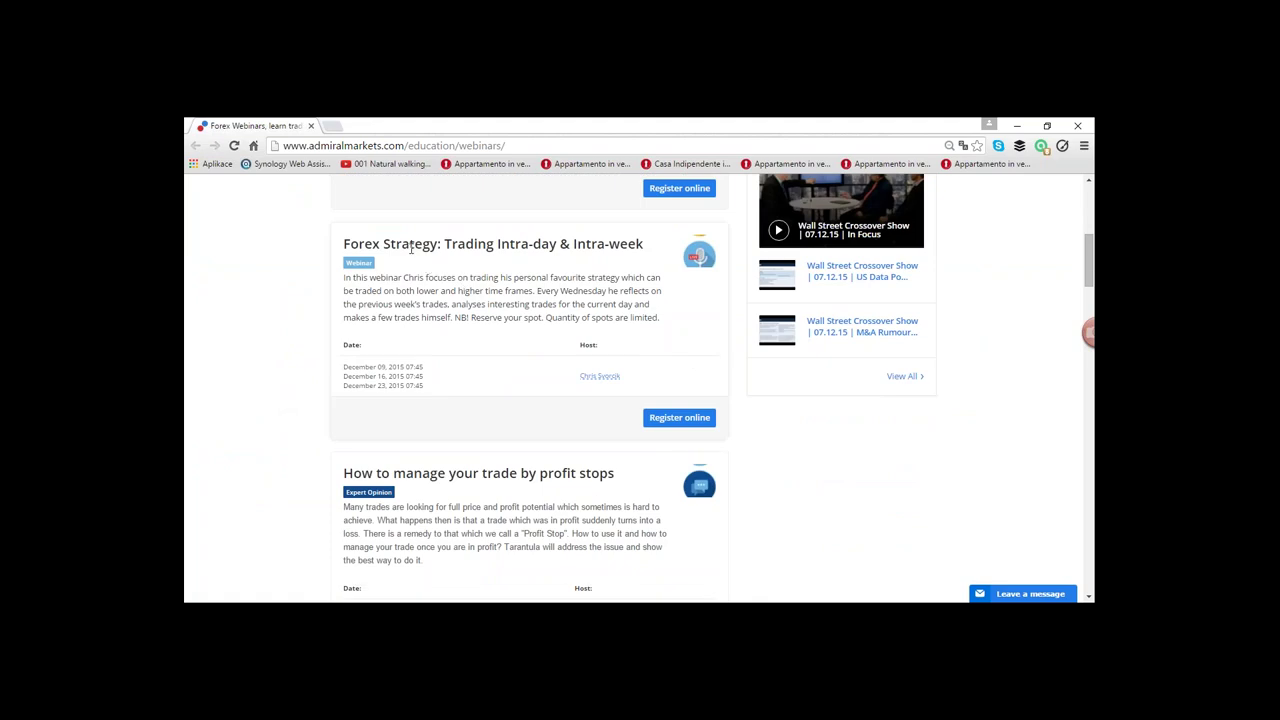
{"action": "scroll", "coordinate": [410, 248], "scroll_direction": "down", "scroll_amount": 1}
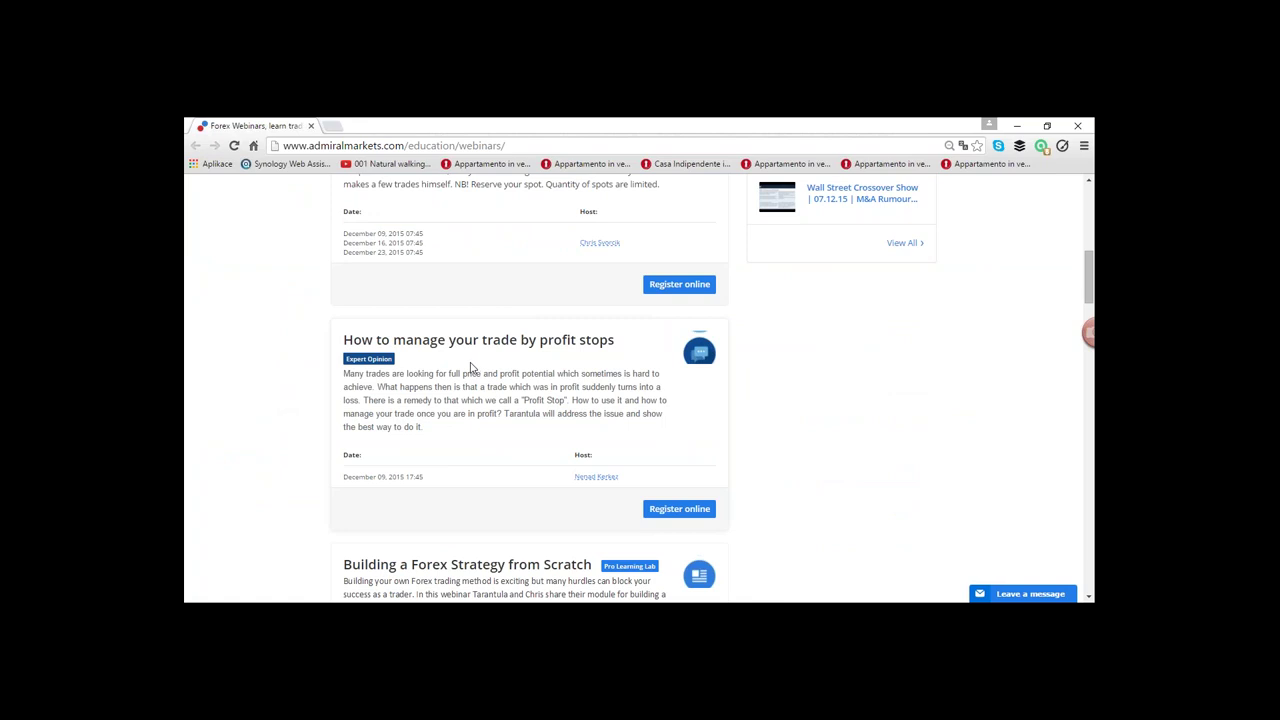
{"action": "scroll", "coordinate": [472, 368], "scroll_direction": "down", "scroll_amount": 1}
{"action": "scroll", "coordinate": [468, 368], "scroll_direction": "down", "scroll_amount": 1}
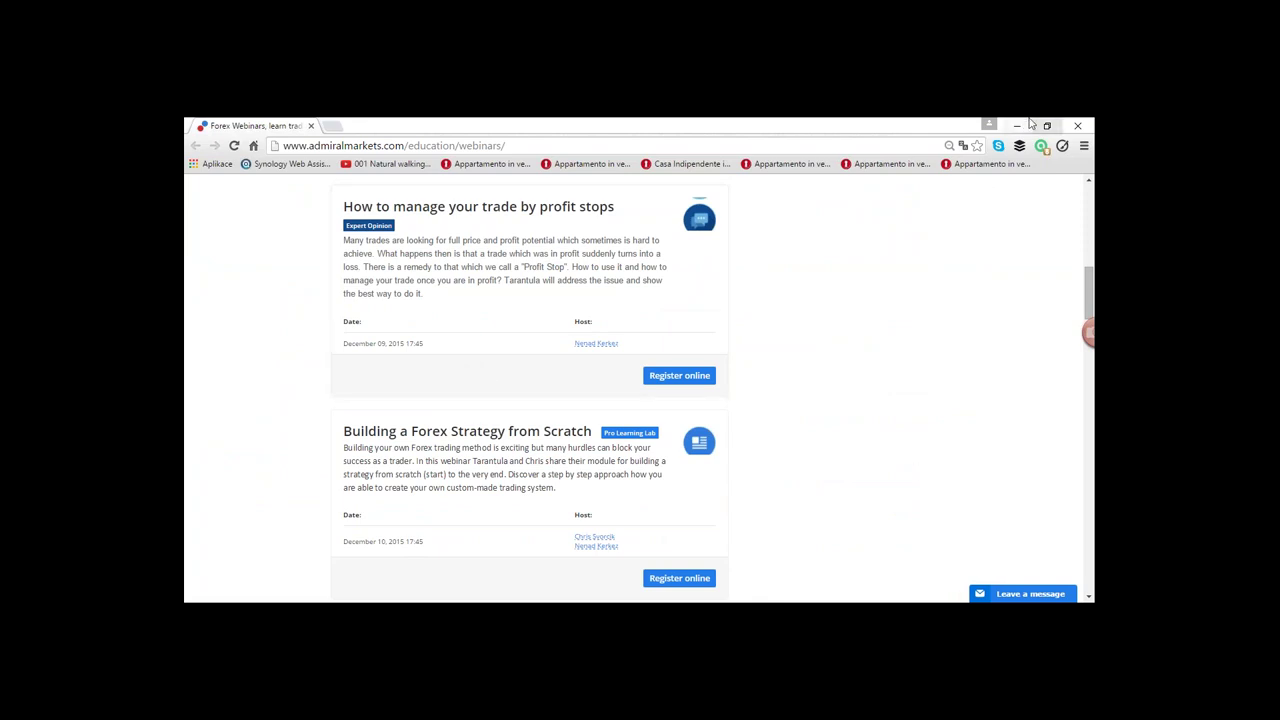
{"action": "left_click", "coordinate": [1019, 124]}
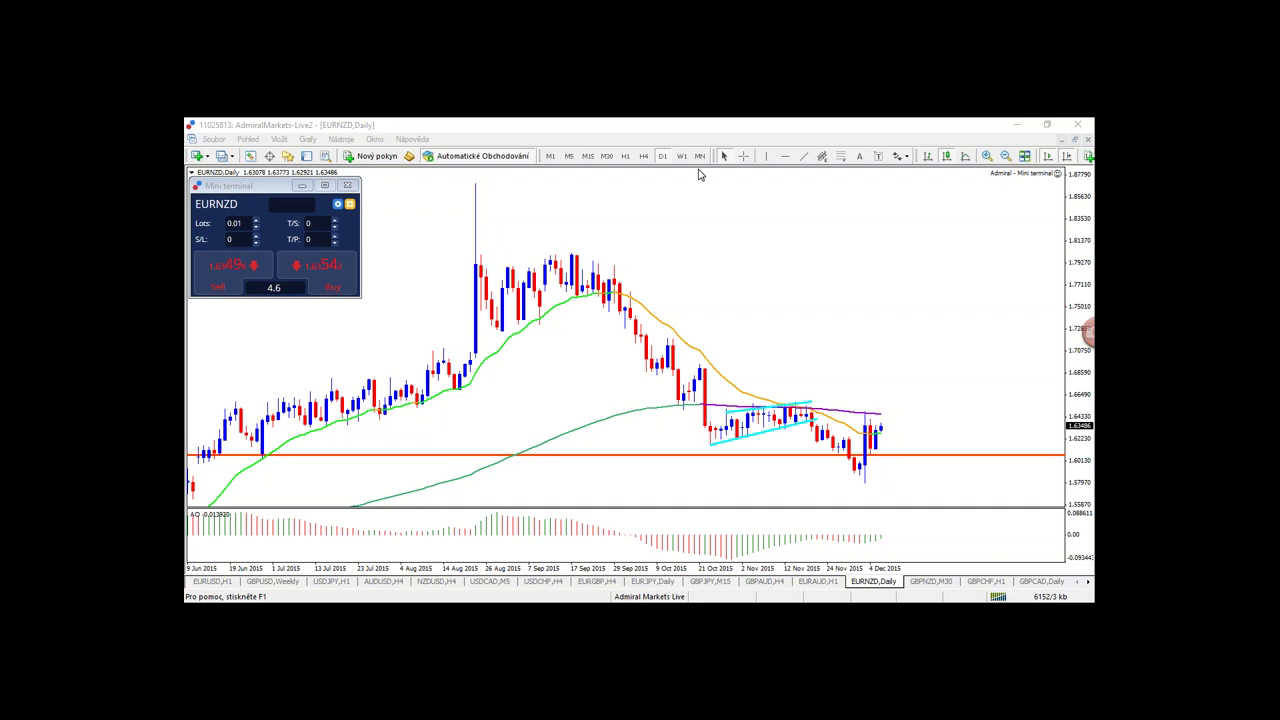
- Switch to the browser's Market Heat Map page and examine the Top Movers Today grid
{"action": "key", "text": "alt+Tab"}
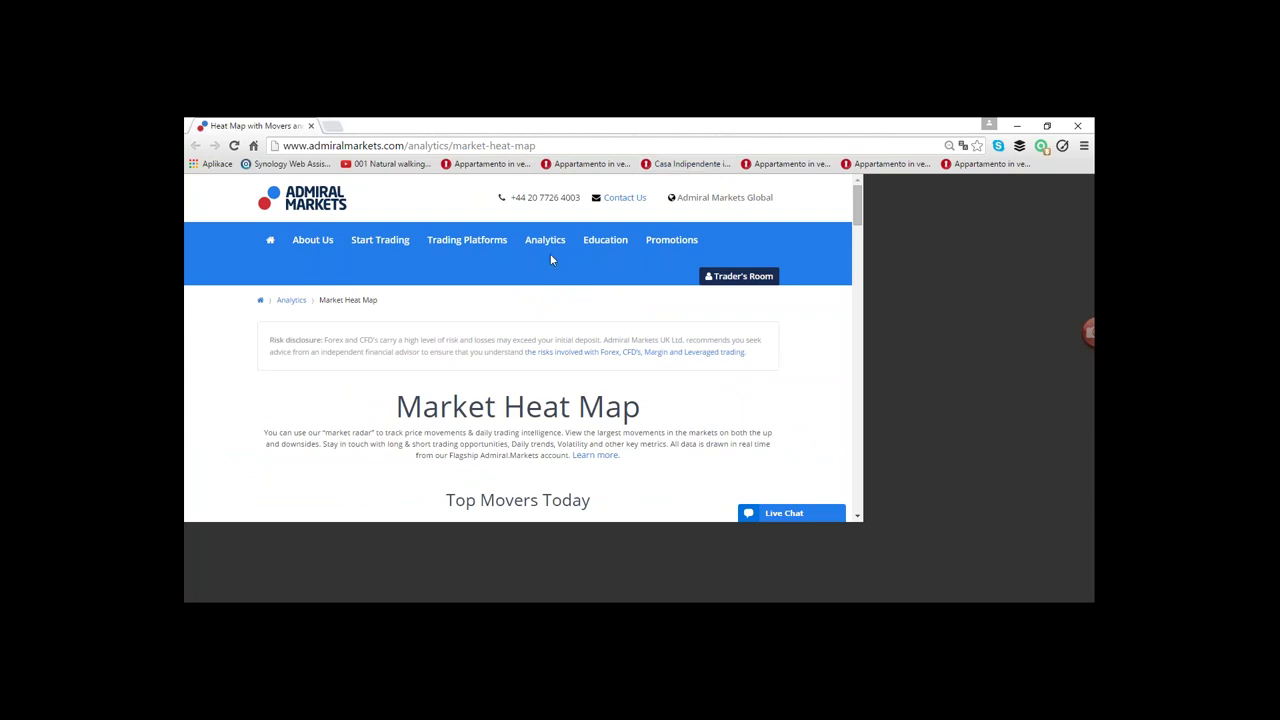
{"action": "scroll", "coordinate": [550, 253], "scroll_direction": "down", "scroll_amount": 1}
{"action": "scroll", "coordinate": [550, 260], "scroll_direction": "down", "scroll_amount": 3}
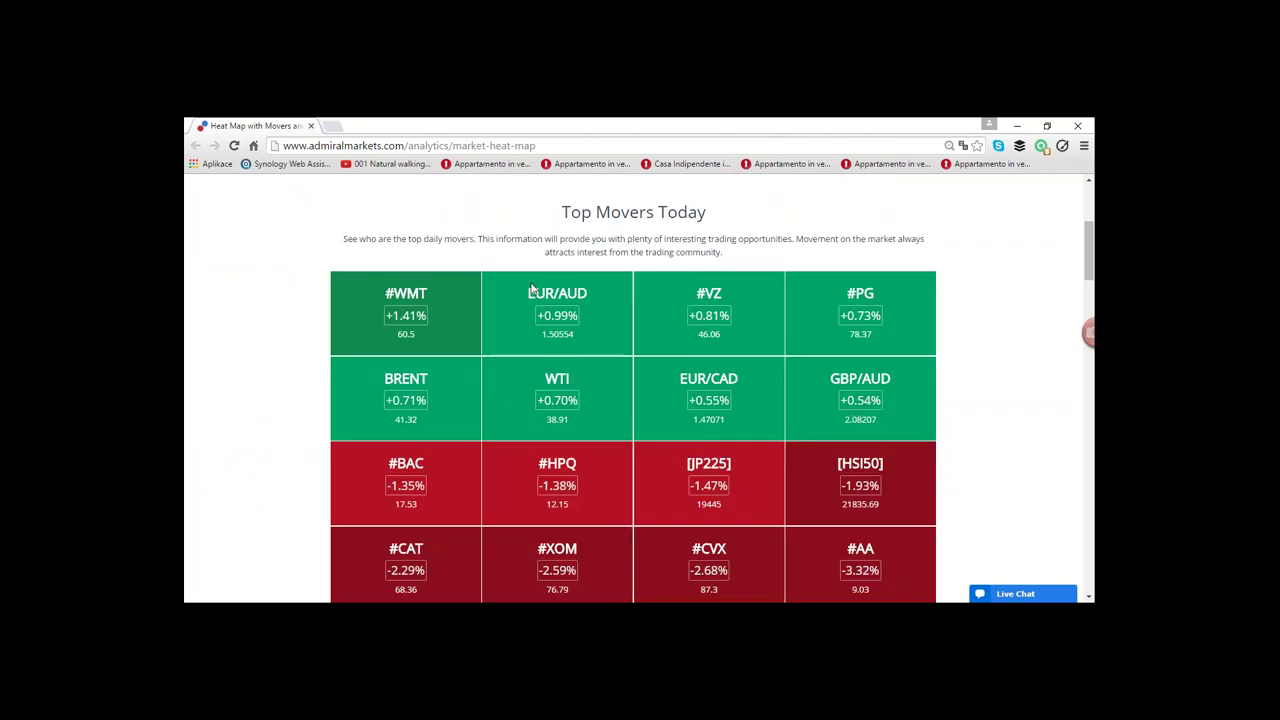
{"action": "scroll", "coordinate": [531, 288], "scroll_direction": "down", "scroll_amount": 1}
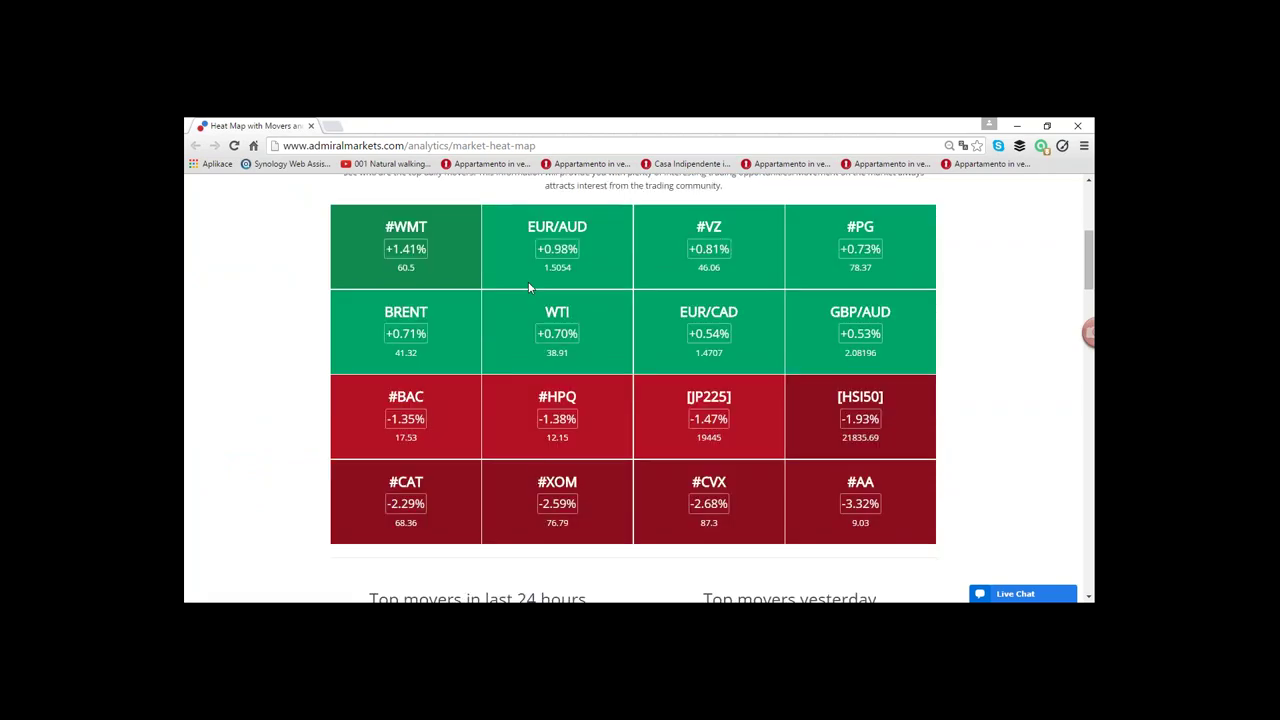
{"action": "scroll", "coordinate": [529, 288], "scroll_direction": "down", "scroll_amount": 1}
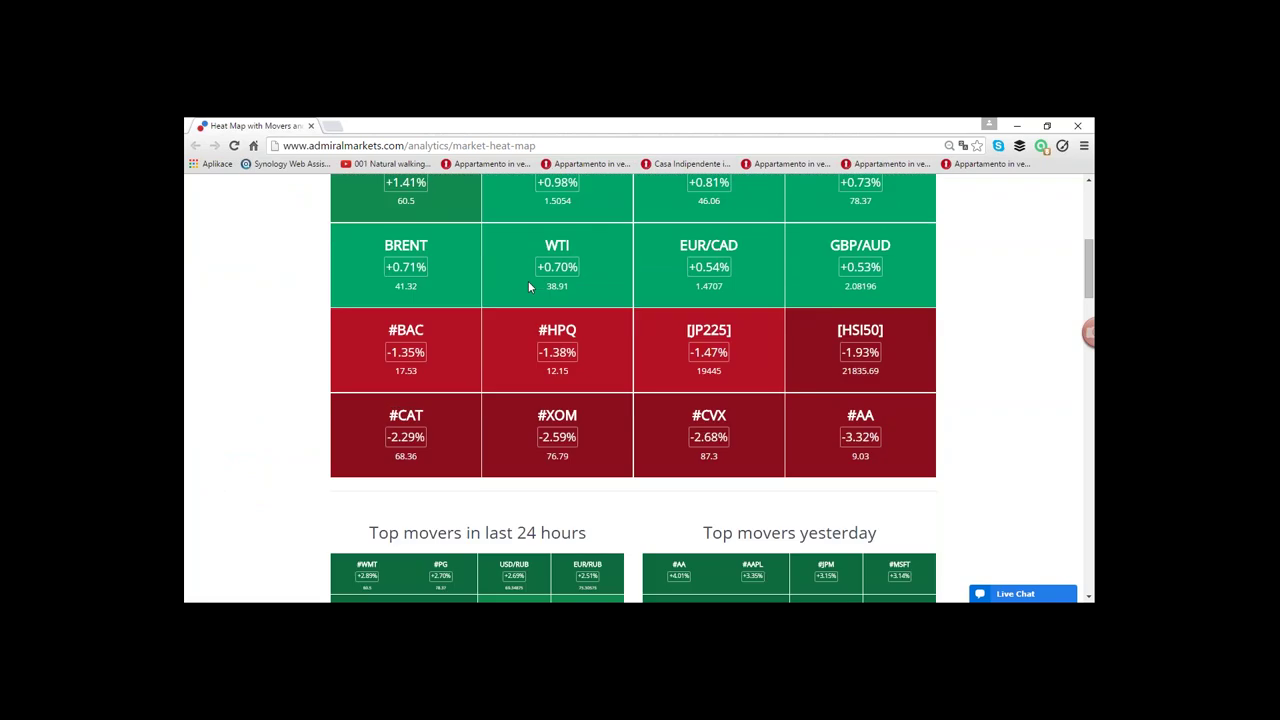
- Inspect the range and percentage change of GBP/NZD and EUR/NZD in the Move vs range yesterday chart
{"action": "scroll", "coordinate": [529, 288], "scroll_direction": "down", "scroll_amount": 8}
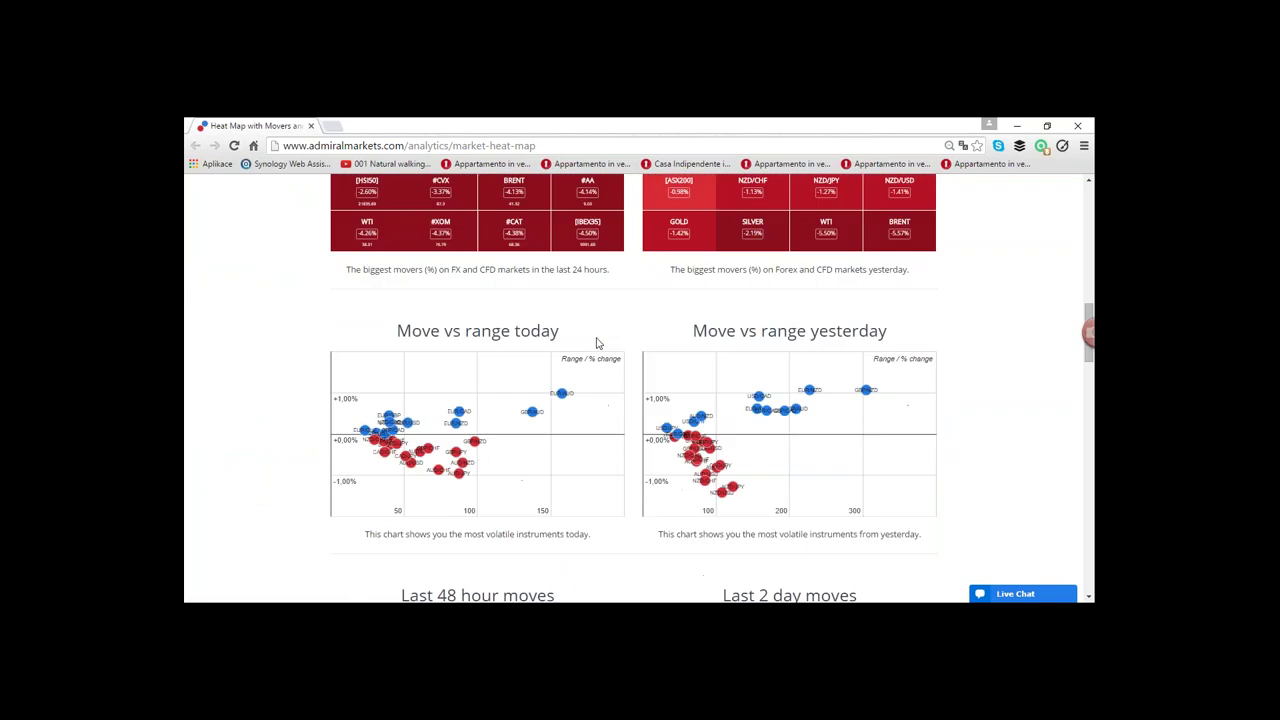
{"action": "mouse_move", "coordinate": [818, 322]}
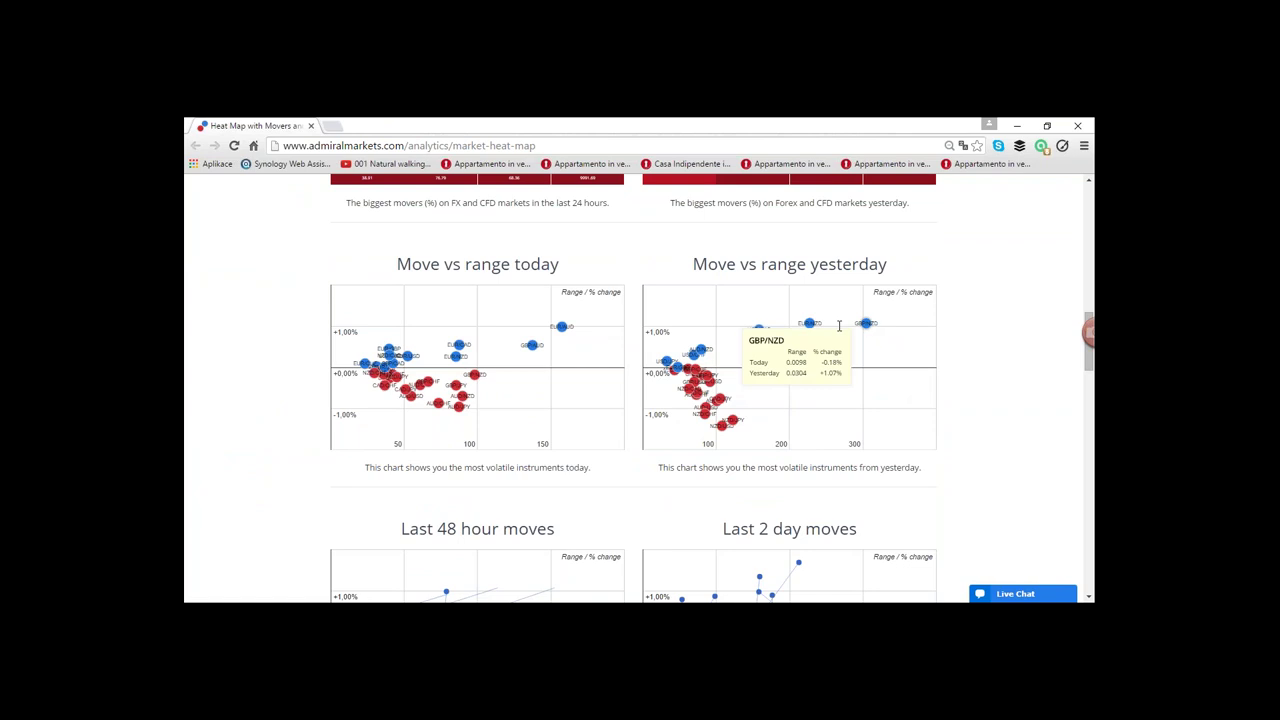
{"action": "mouse_move", "coordinate": [738, 377]}
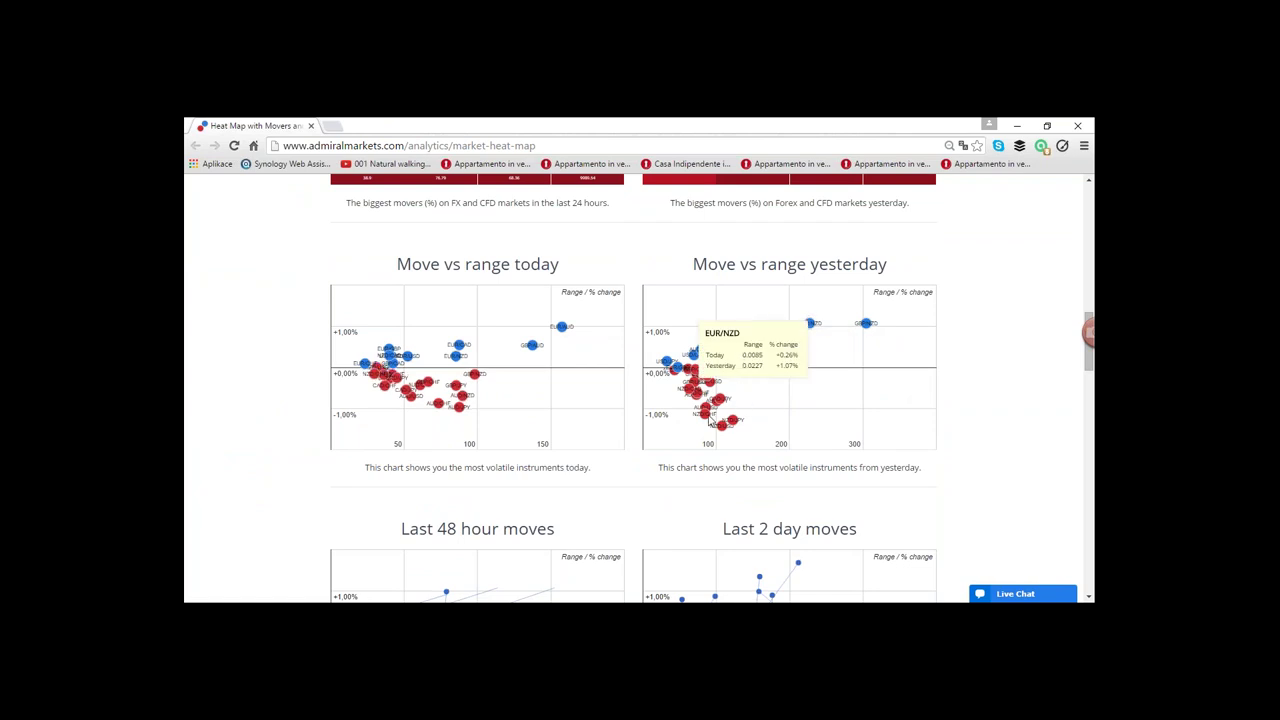
{"action": "mouse_move", "coordinate": [712, 420]}
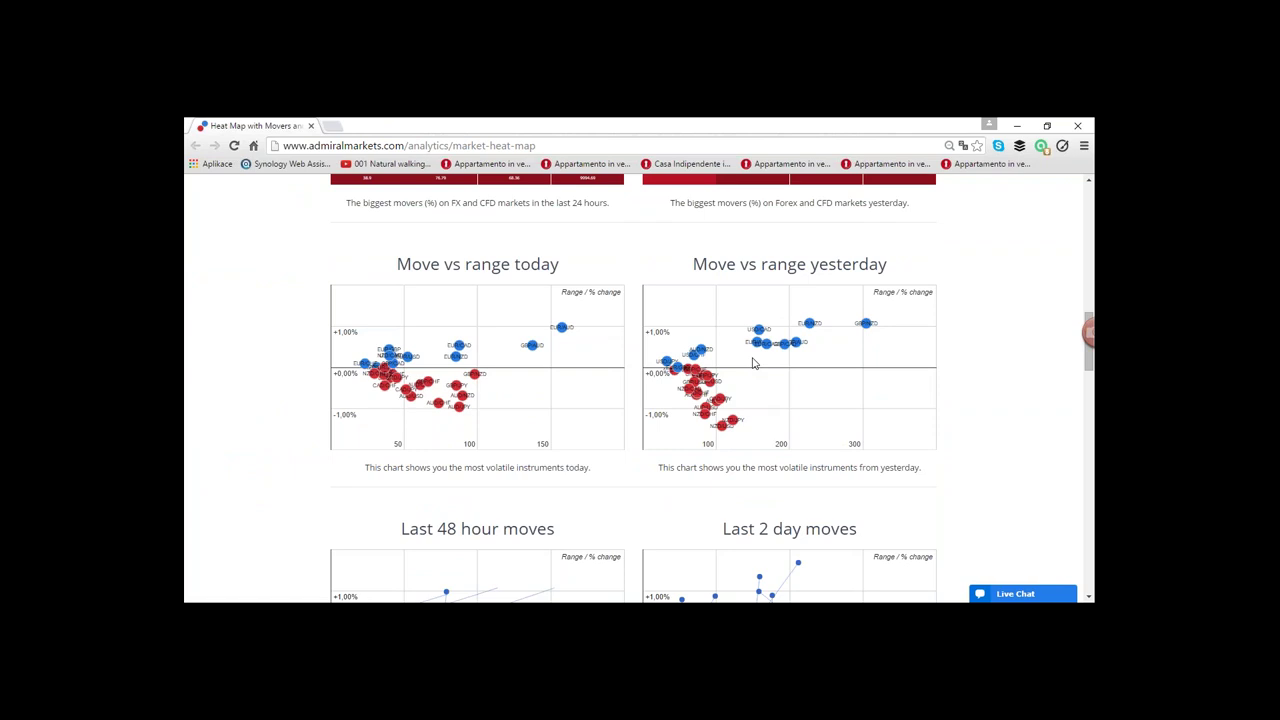
- Examine the Last 2 day moves chart, including the range and percentage change details of NZD/JPY and GBP/NZD
{"action": "scroll", "coordinate": [765, 385], "scroll_direction": "down", "scroll_amount": 2}
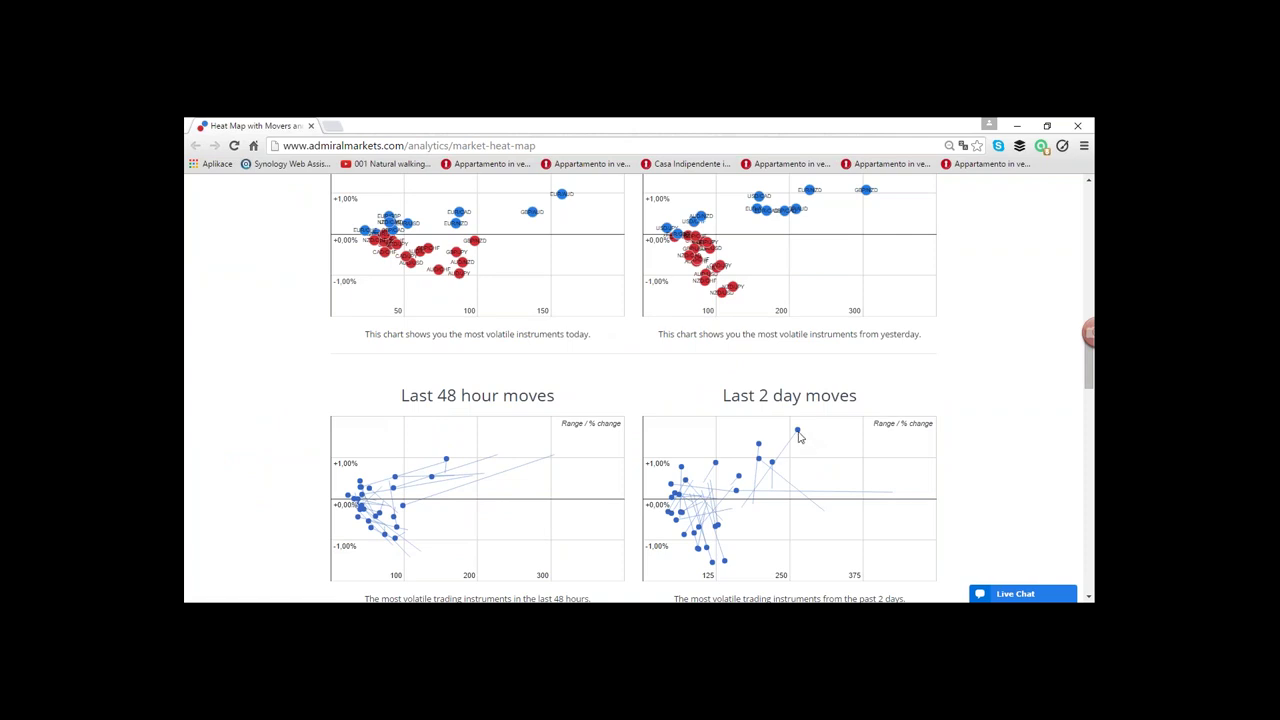
{"action": "mouse_move", "coordinate": [798, 434]}
{"action": "mouse_move", "coordinate": [815, 480]}
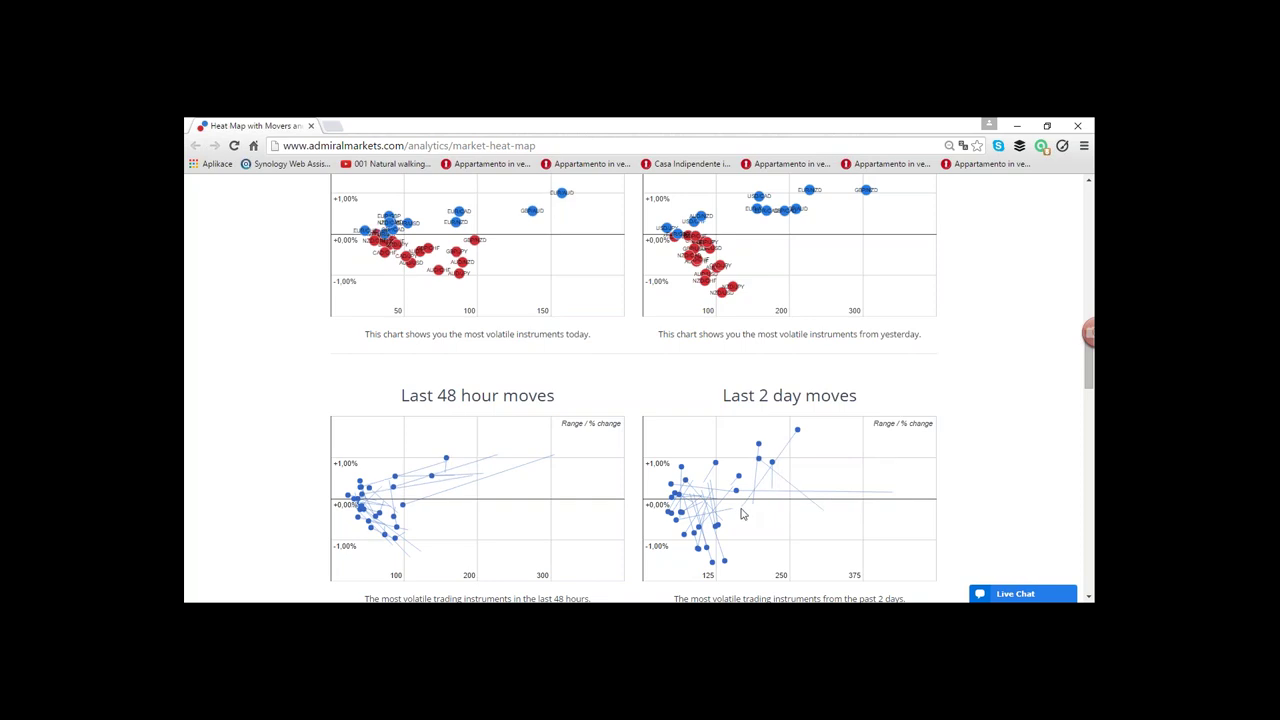
{"action": "mouse_move", "coordinate": [772, 506]}
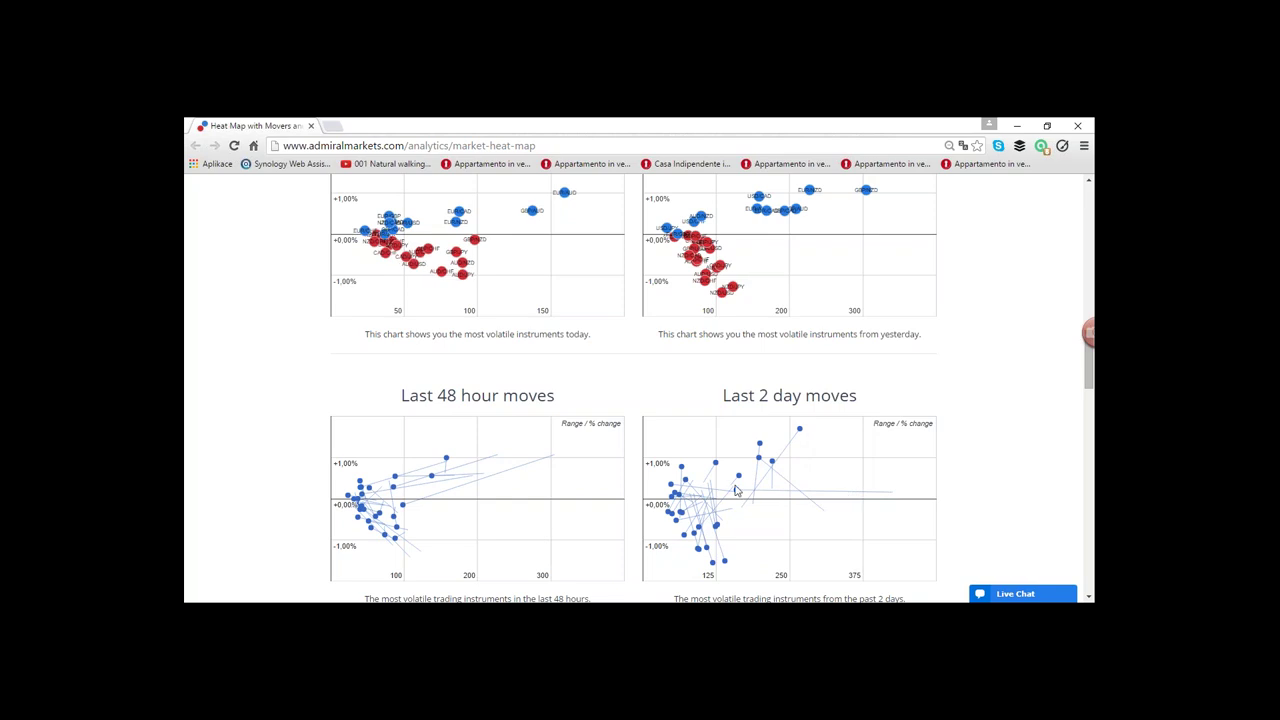
{"action": "mouse_move", "coordinate": [740, 492]}
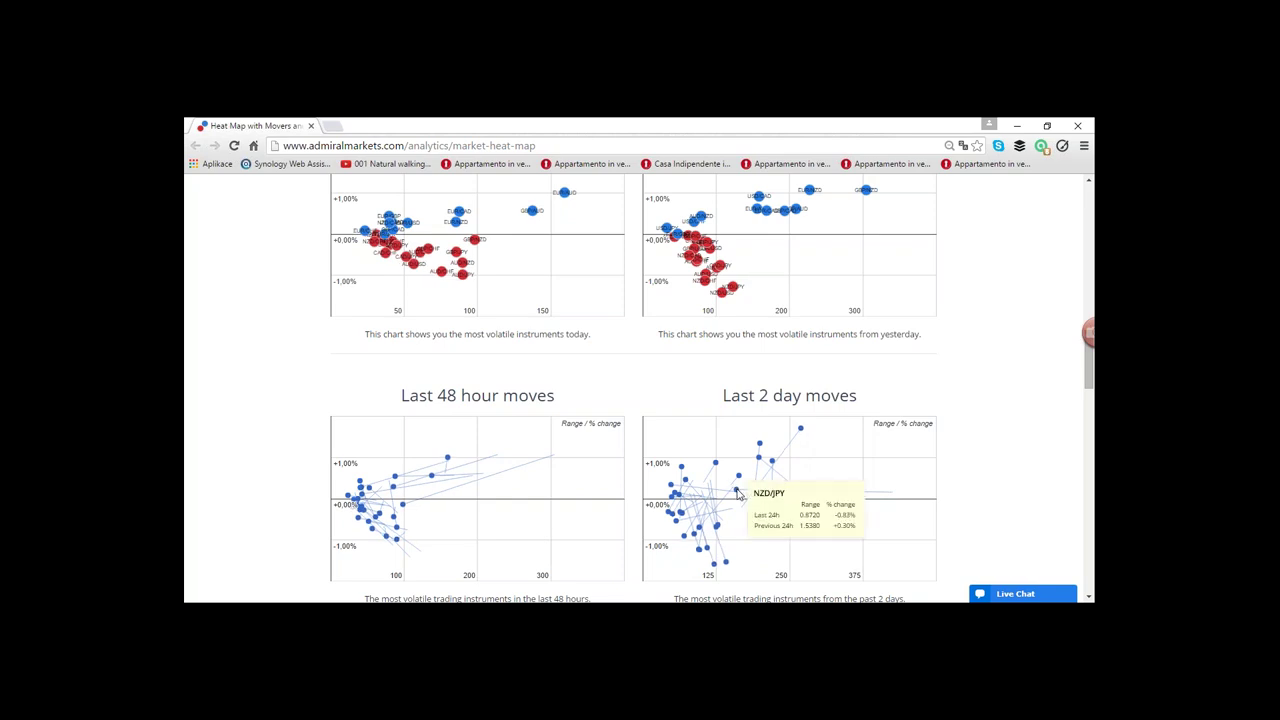
{"action": "mouse_move", "coordinate": [894, 502]}
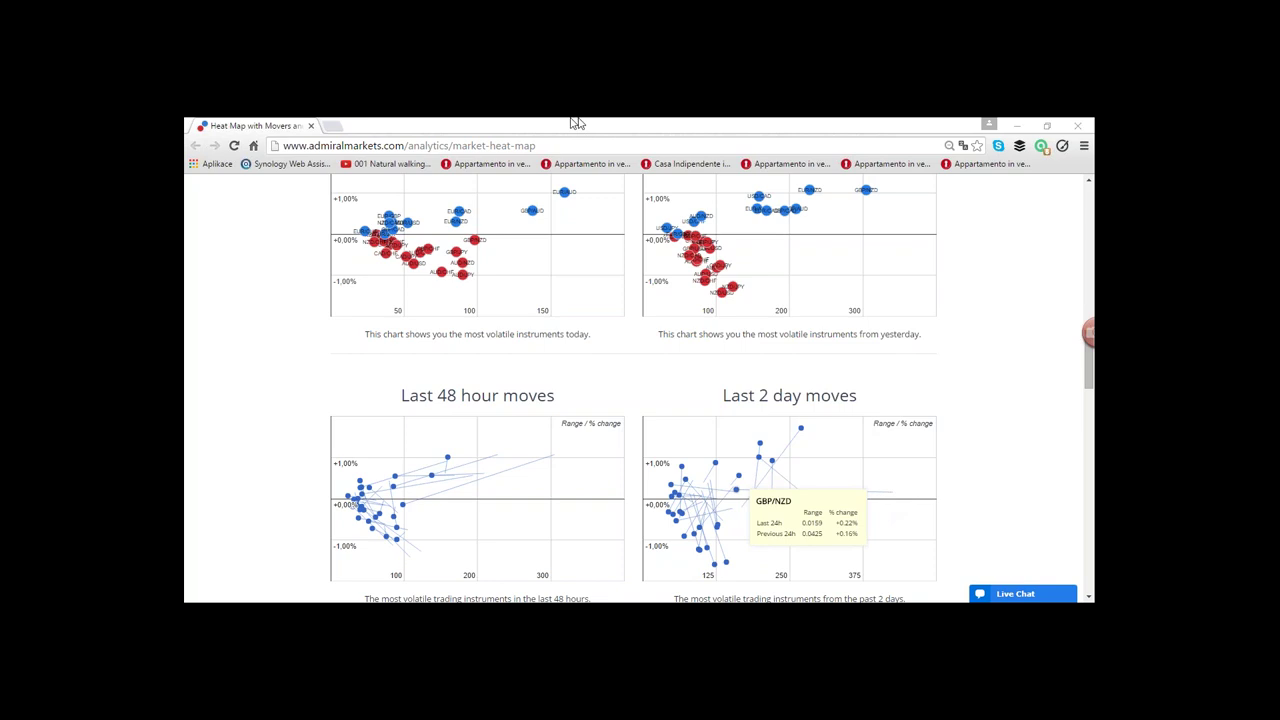
- Go to the Admiral Markets Technical Analysis page and open the full article "USDCAD proceeds with uptrend"
{"action": "left_click", "coordinate": [449, 126]}
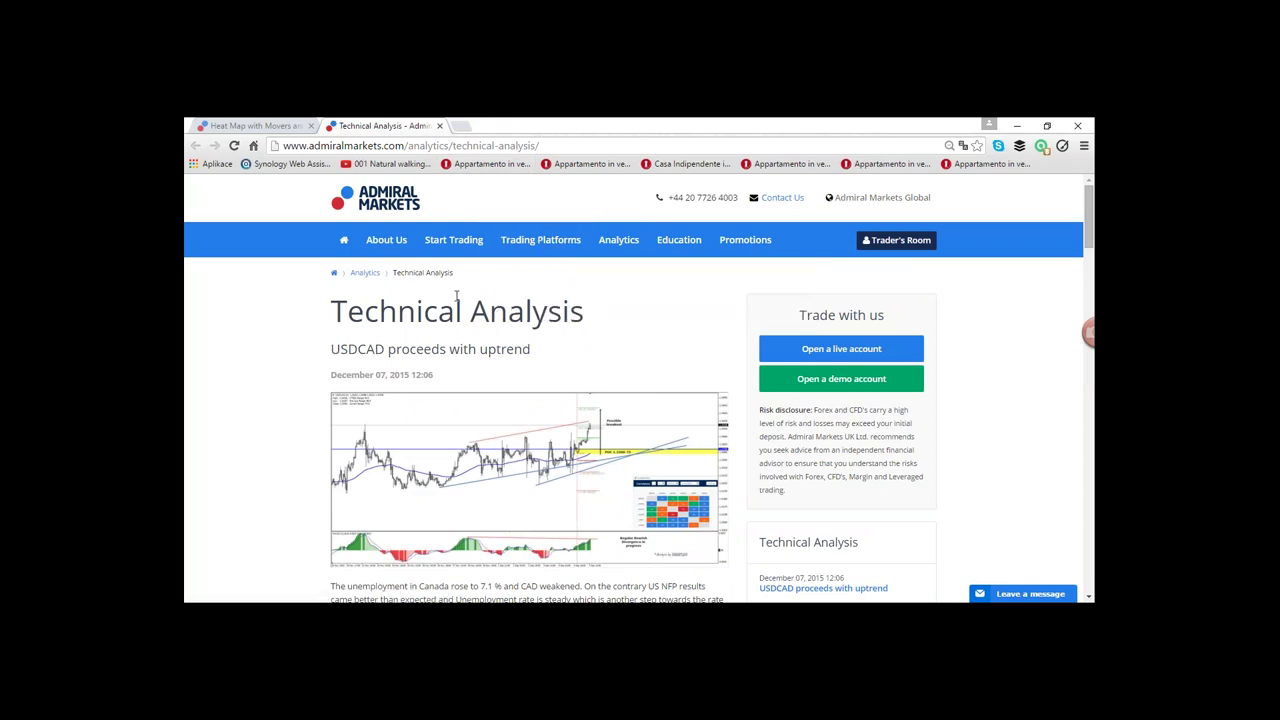
{"action": "scroll", "coordinate": [440, 370], "scroll_direction": "down", "scroll_amount": 2}
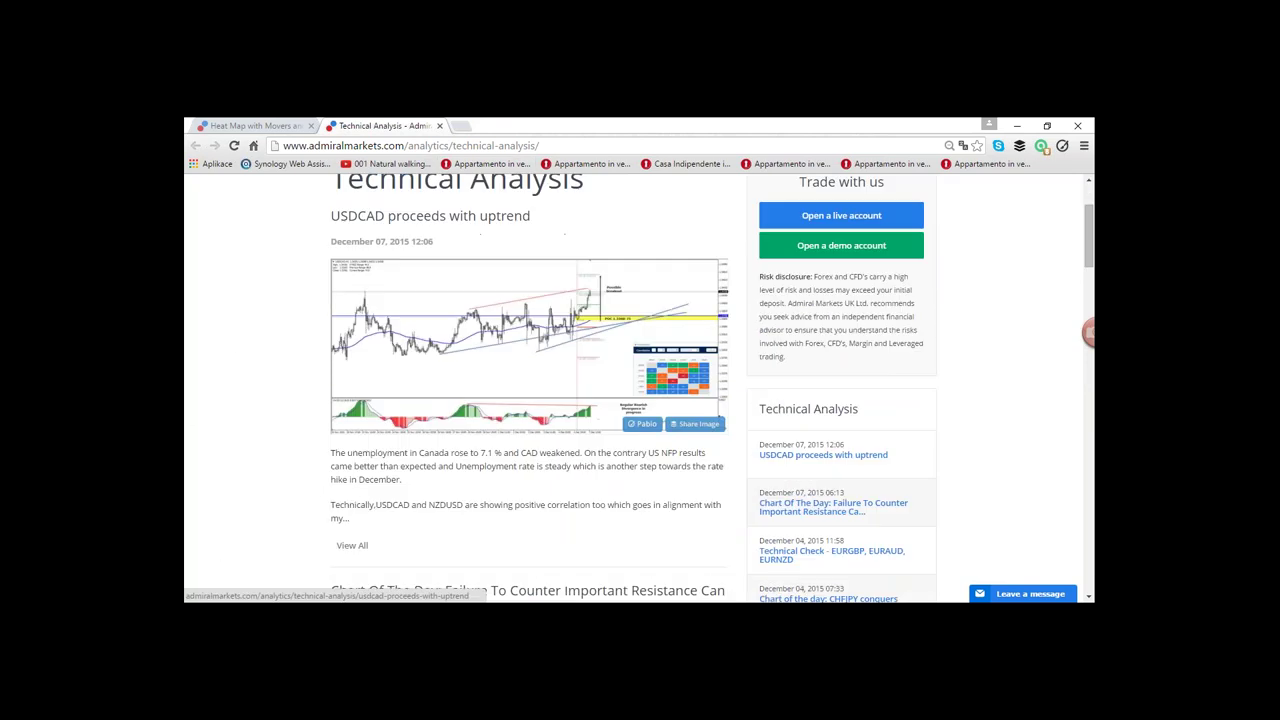
{"action": "scroll", "coordinate": [425, 379], "scroll_direction": "down", "scroll_amount": 2}
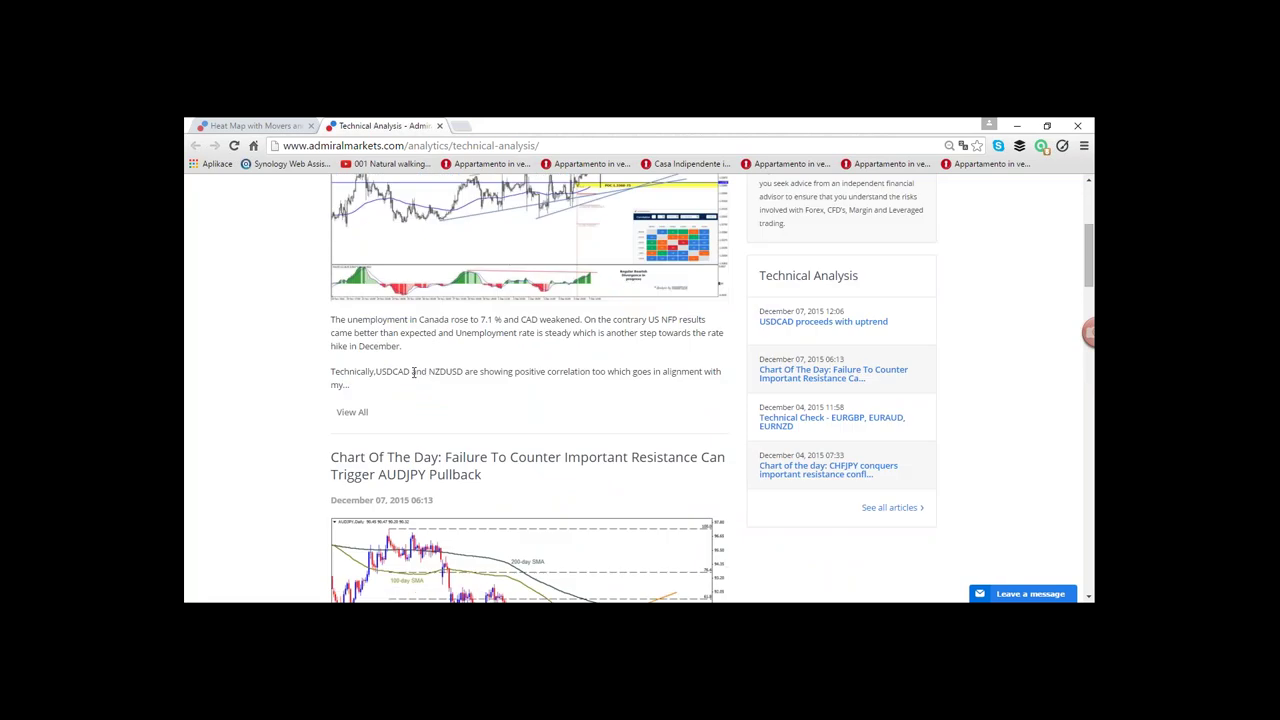
{"action": "left_click", "coordinate": [351, 414]}
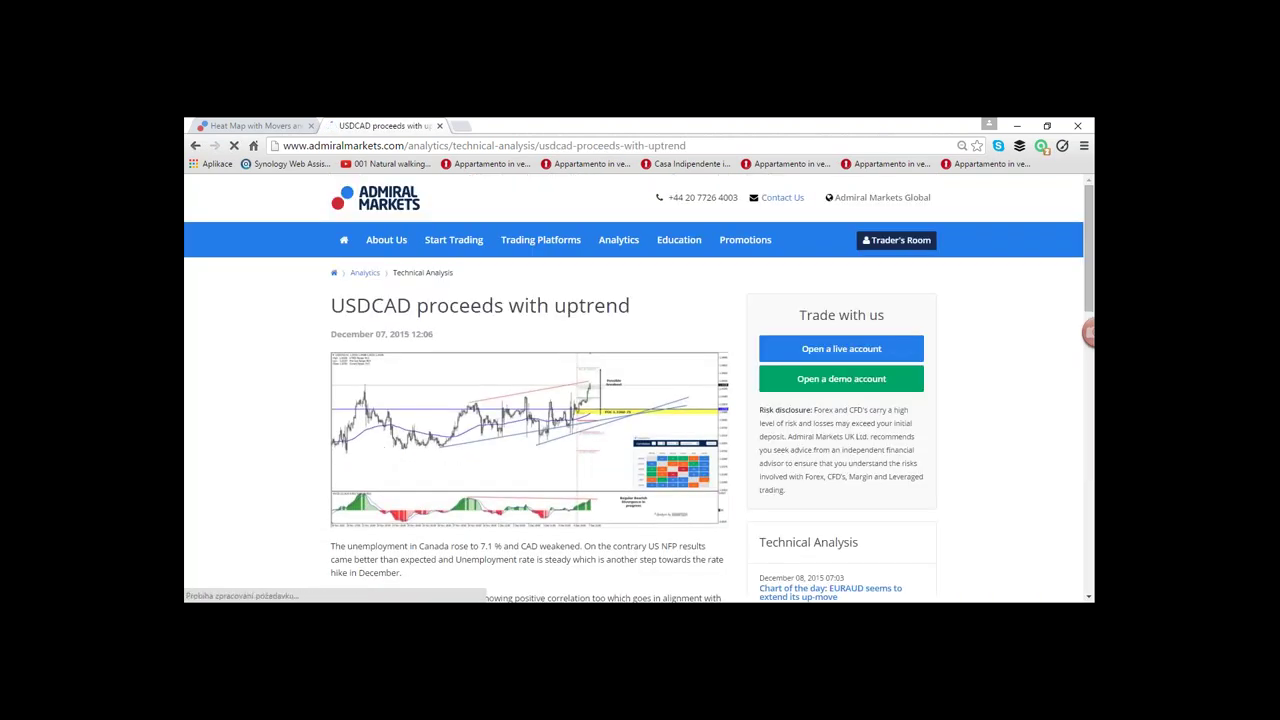
- Look through the USDCAD article's chart and its commentary on the expected retrace and breakout
{"action": "scroll", "coordinate": [385, 453], "scroll_direction": "down", "scroll_amount": 2}
{"action": "scroll", "coordinate": [388, 453], "scroll_direction": "down", "scroll_amount": 3}
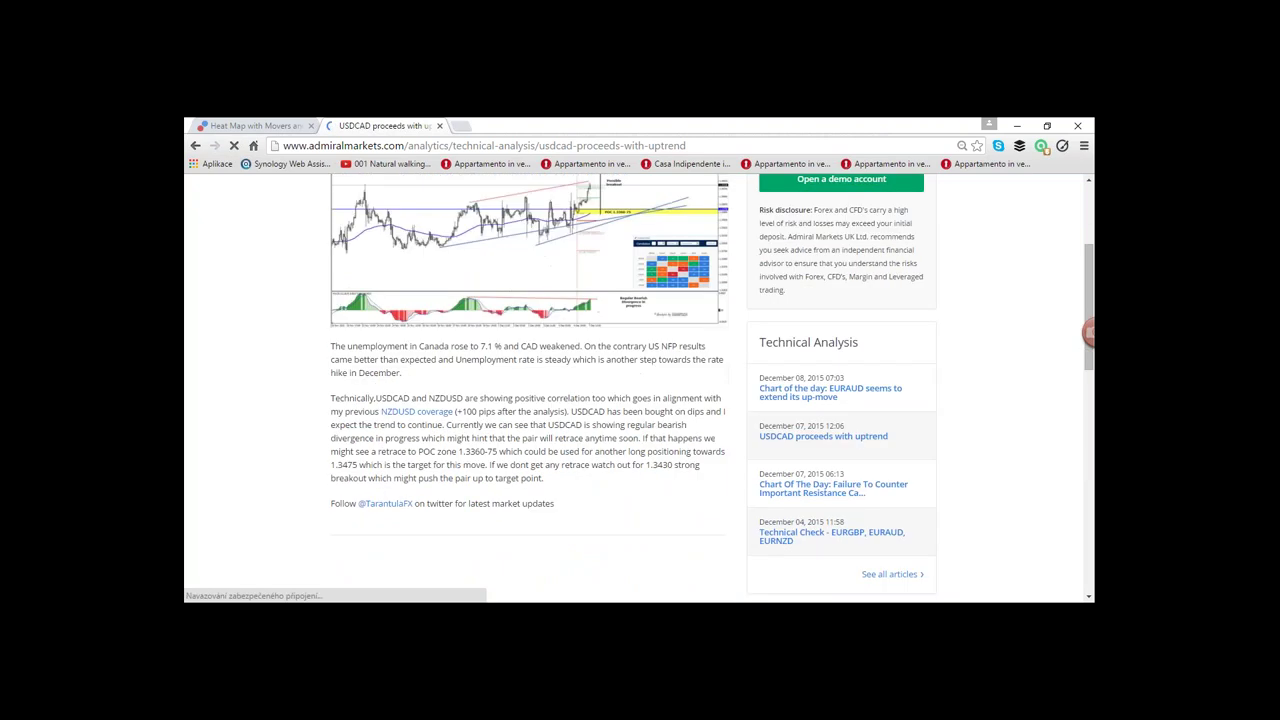
{"action": "scroll", "coordinate": [389, 450], "scroll_direction": "up", "scroll_amount": 1}
{"action": "scroll", "coordinate": [389, 450], "scroll_direction": "up", "scroll_amount": 1}
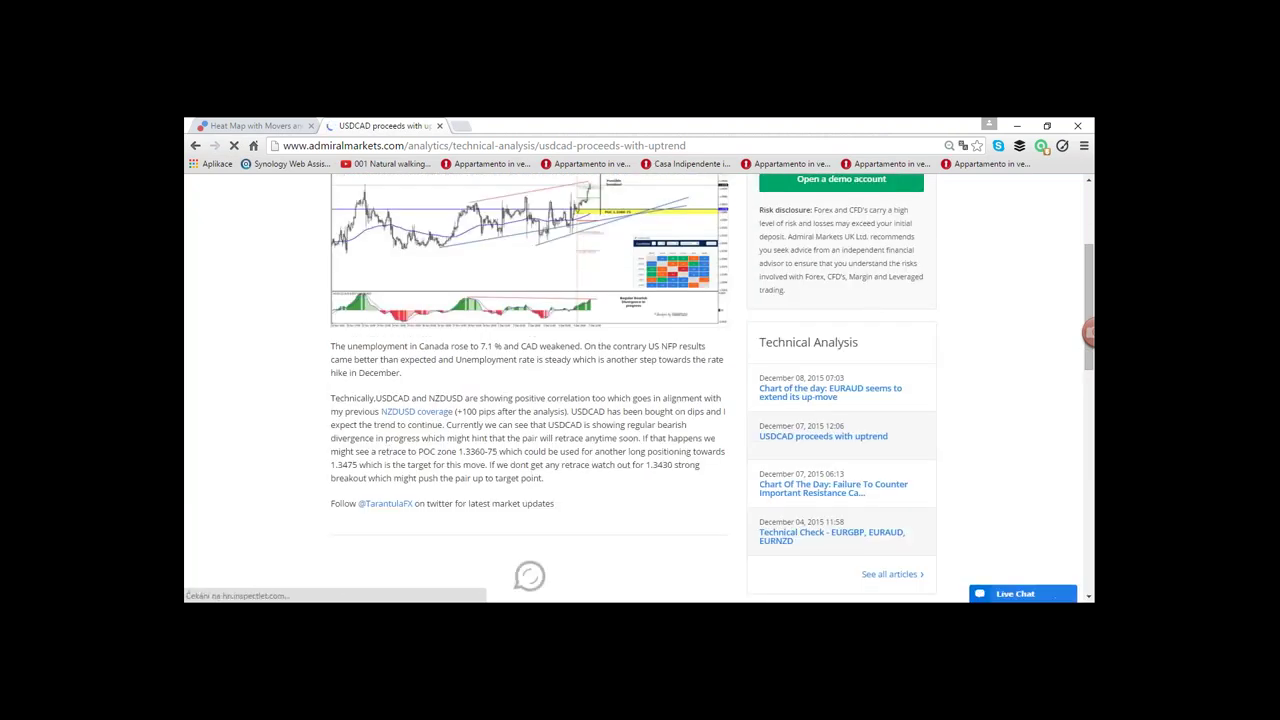
{"action": "scroll", "coordinate": [389, 450], "scroll_direction": "up", "scroll_amount": 1}
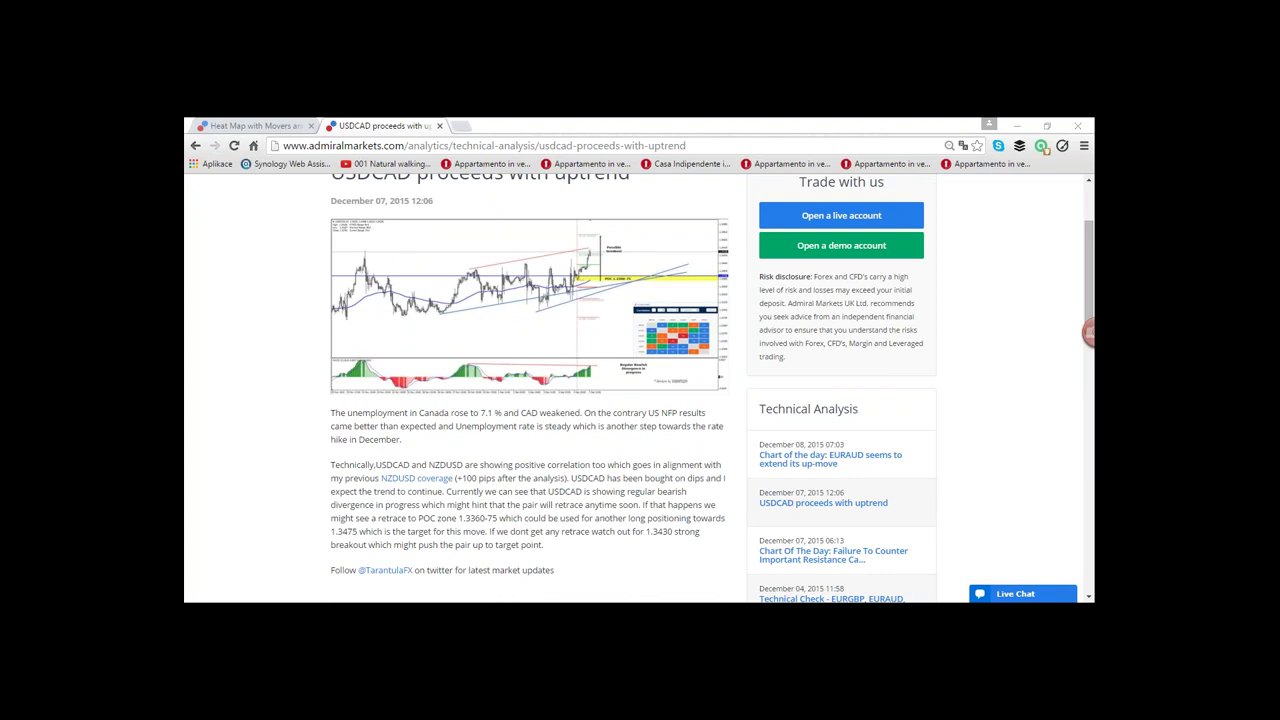
- Return to MetaTrader and show the USDCHF chart on the weekly and finally the monthly timeframe
{"action": "left_click", "coordinate": [511, 600]}
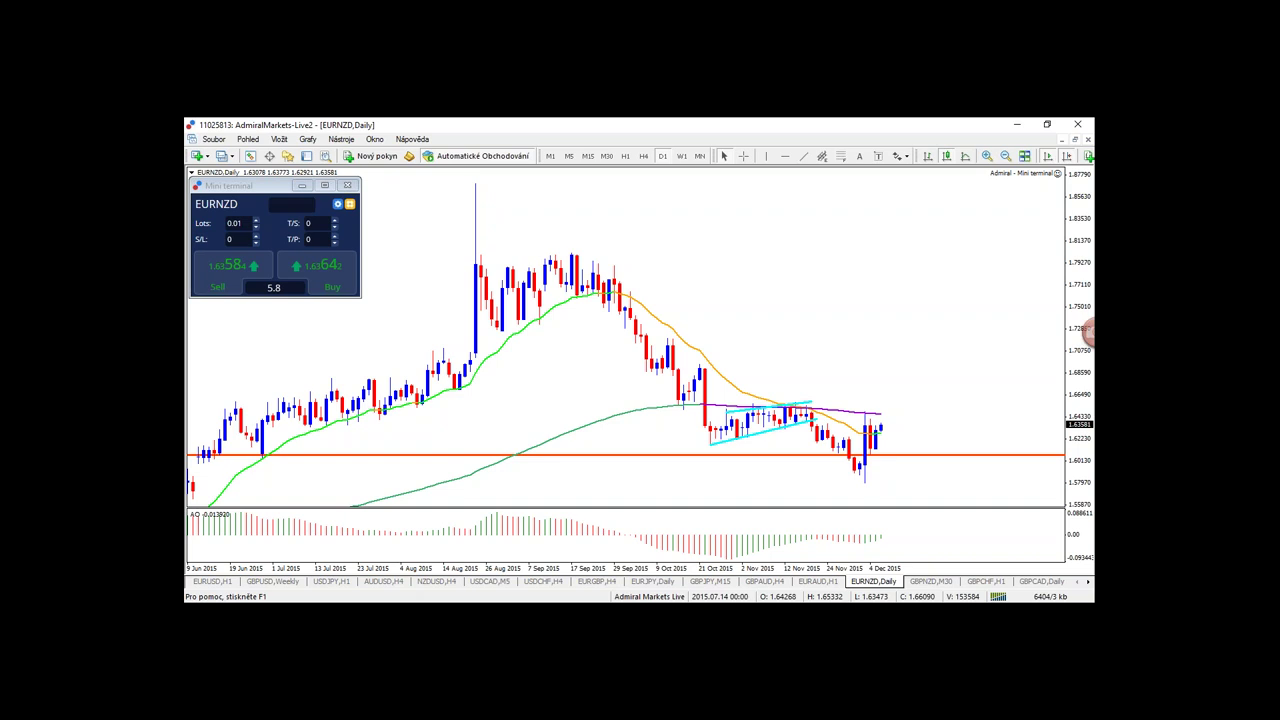
{"action": "left_click", "coordinate": [543, 581]}
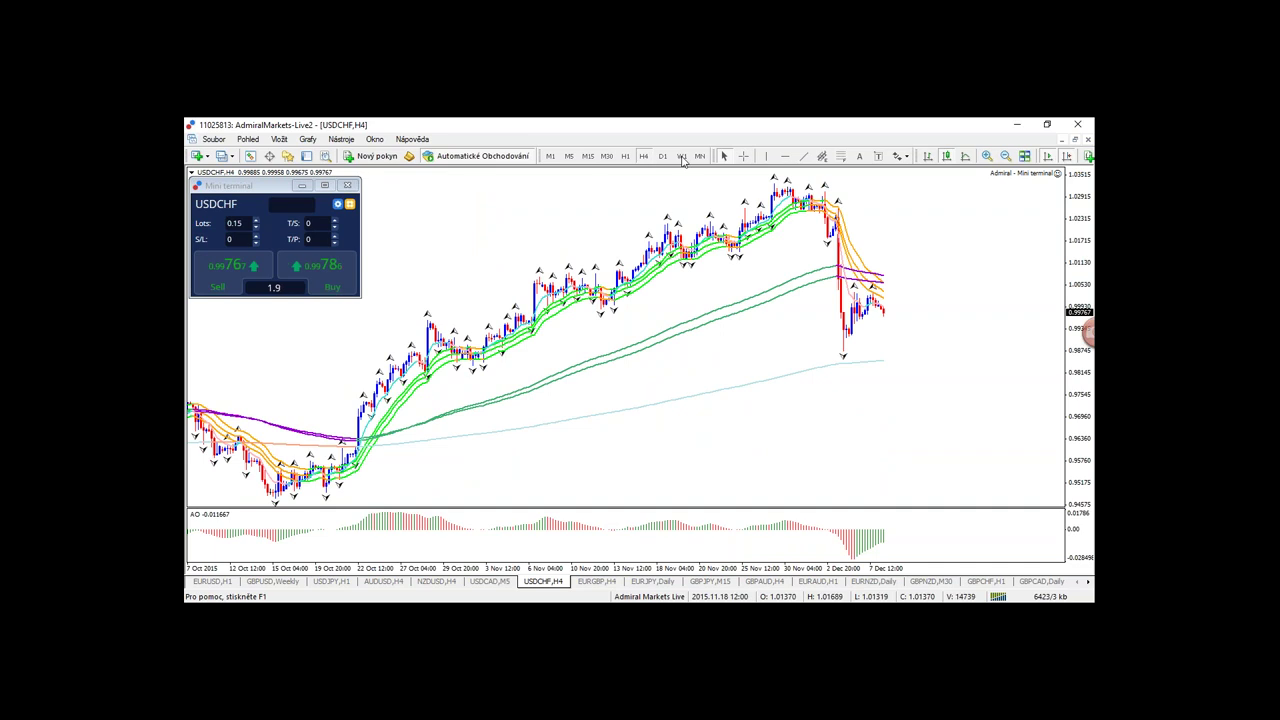
{"action": "left_click", "coordinate": [681, 157]}
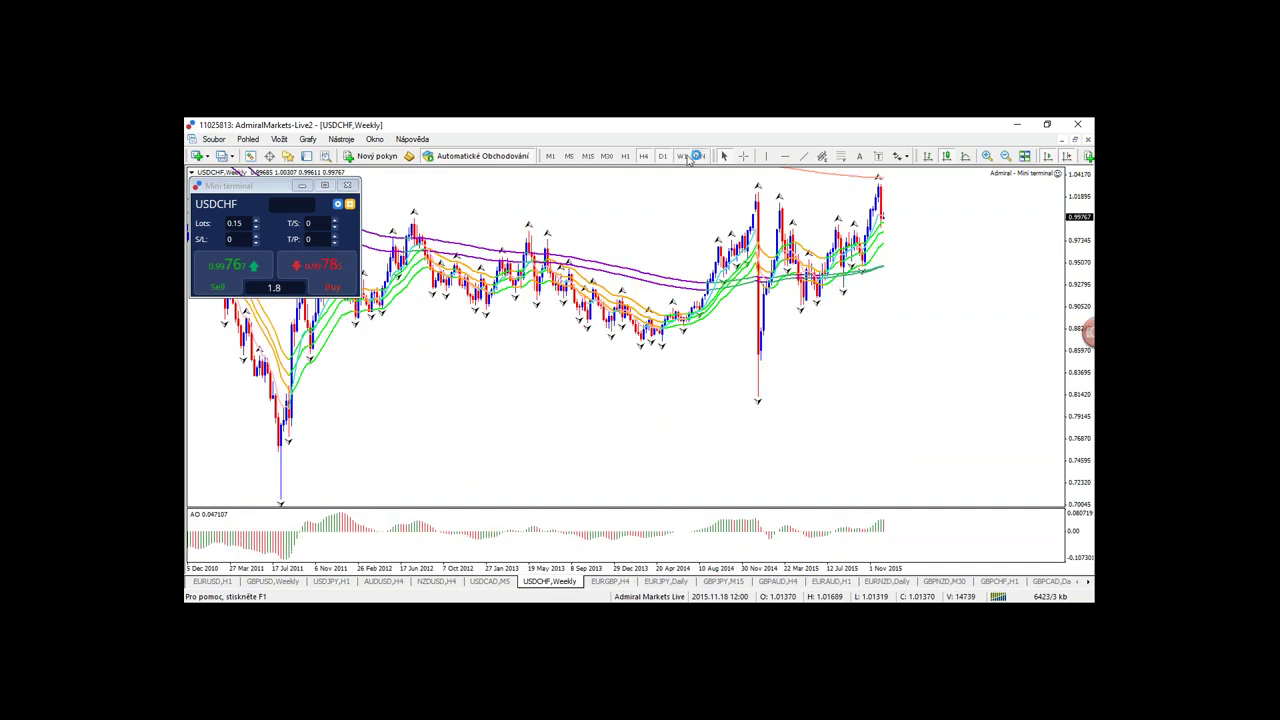
{"action": "left_click", "coordinate": [692, 157]}
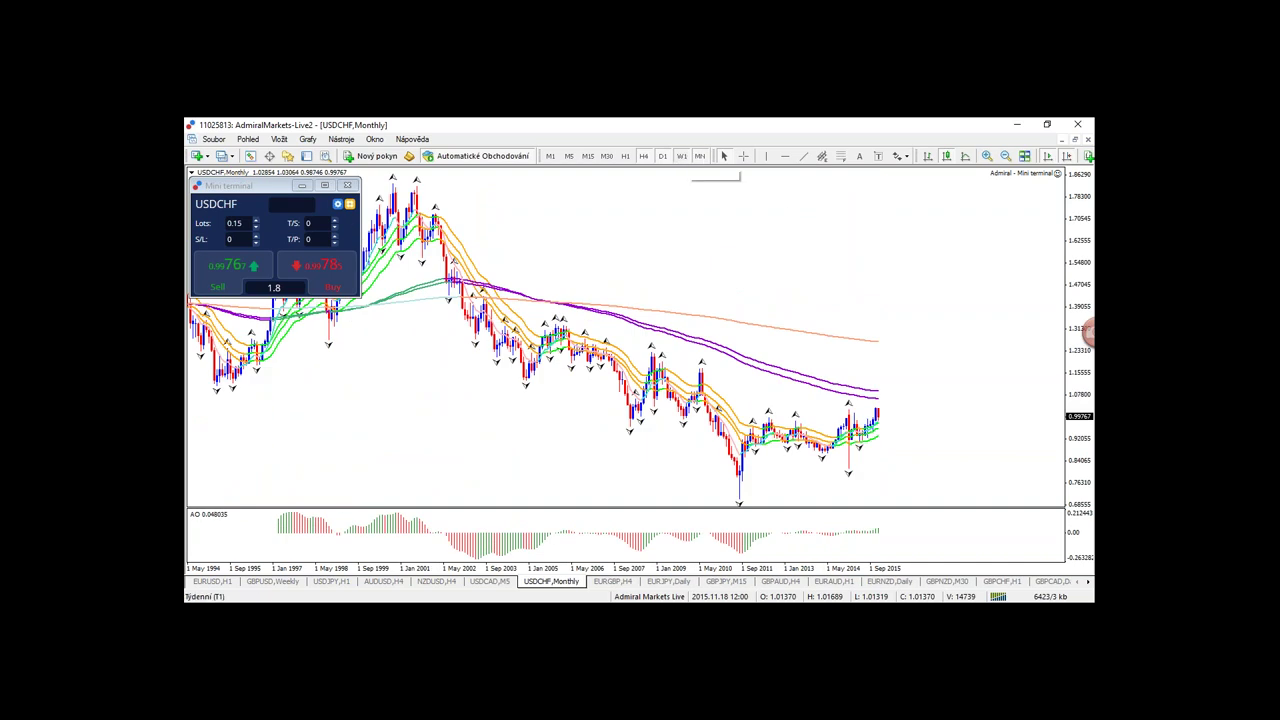
- Switch the USDCHF chart from the monthly to the weekly timeframe
{"action": "left_click", "coordinate": [685, 158]}
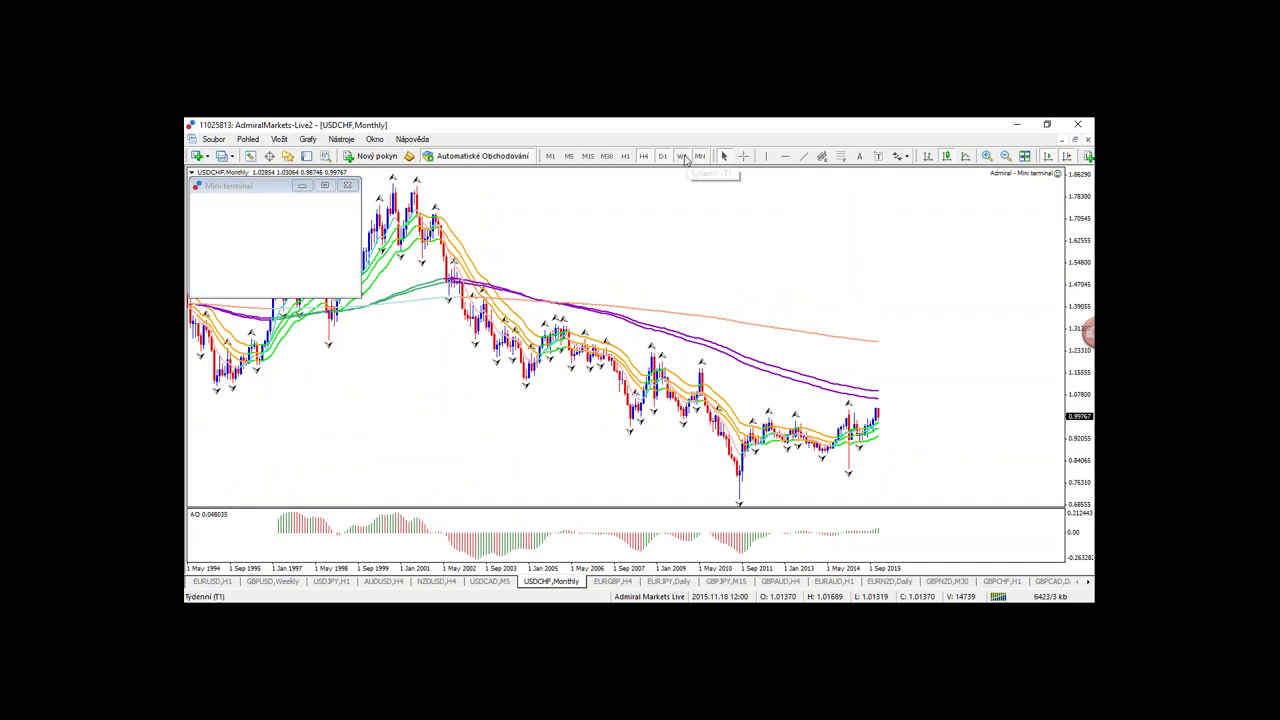
{"action": "left_click", "coordinate": [684, 158]}
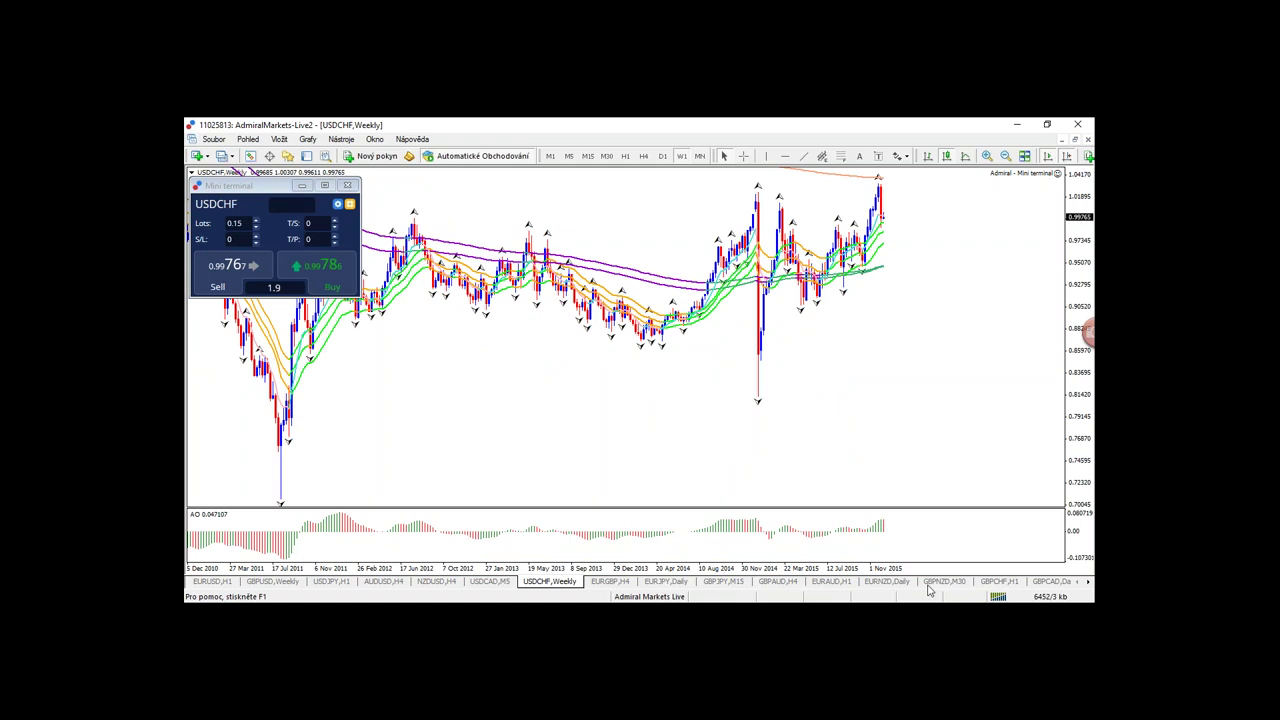
- Open the GBPCAD daily chart and compress its time scale to show price history back to December 2014
{"action": "left_click", "coordinate": [1088, 581]}
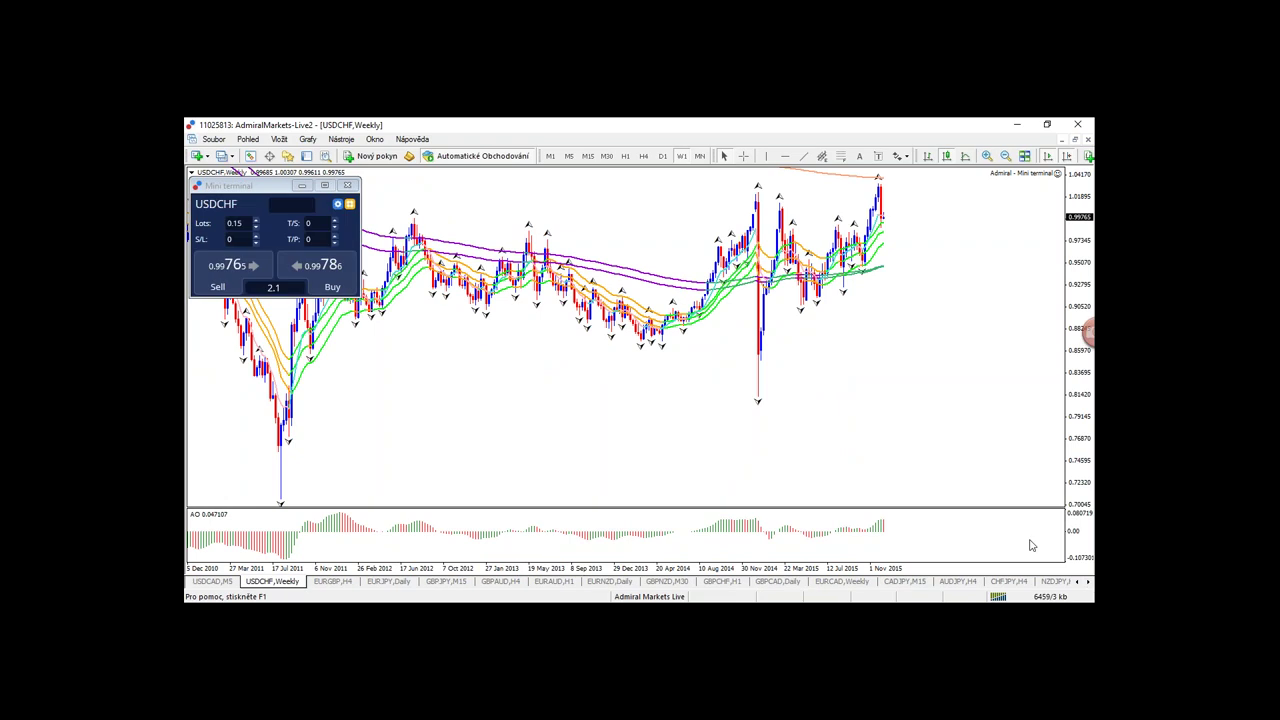
{"action": "left_click", "coordinate": [1088, 581]}
{"action": "left_click", "coordinate": [1088, 581]}
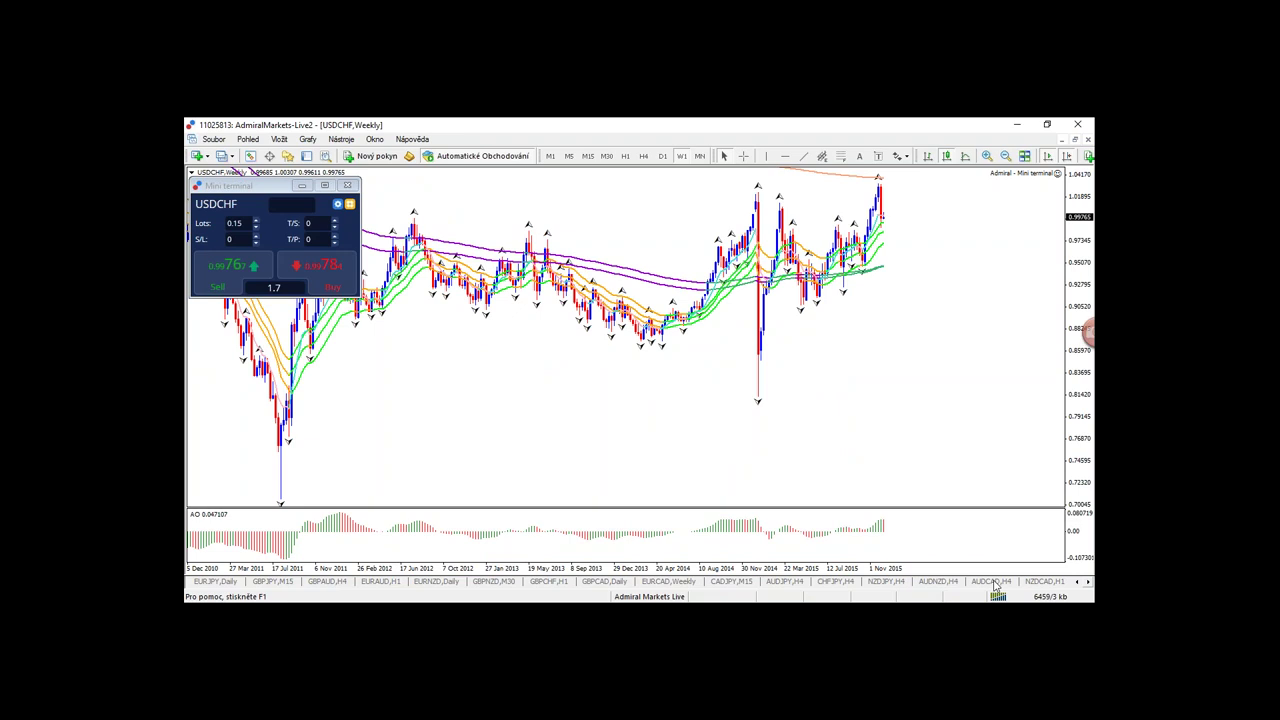
{"action": "left_click", "coordinate": [605, 581]}
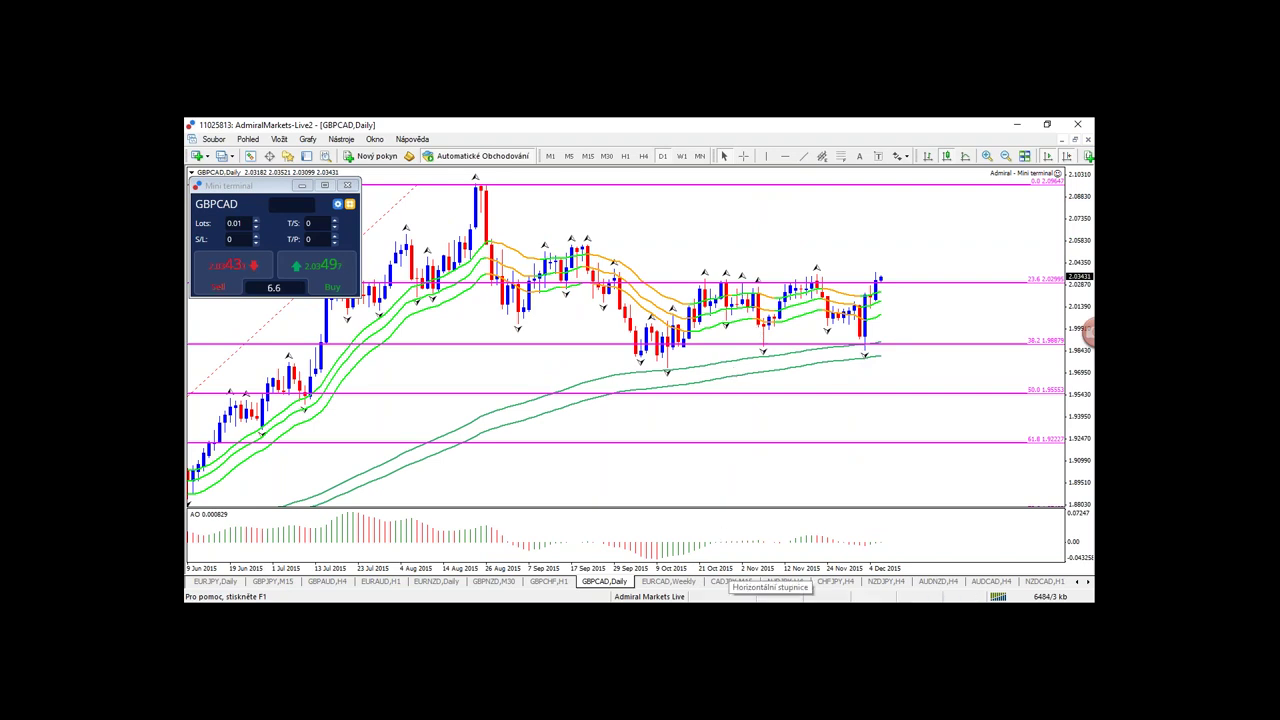
{"action": "left_click_drag", "start_coordinate": [729, 568], "coordinate": [717, 568]}
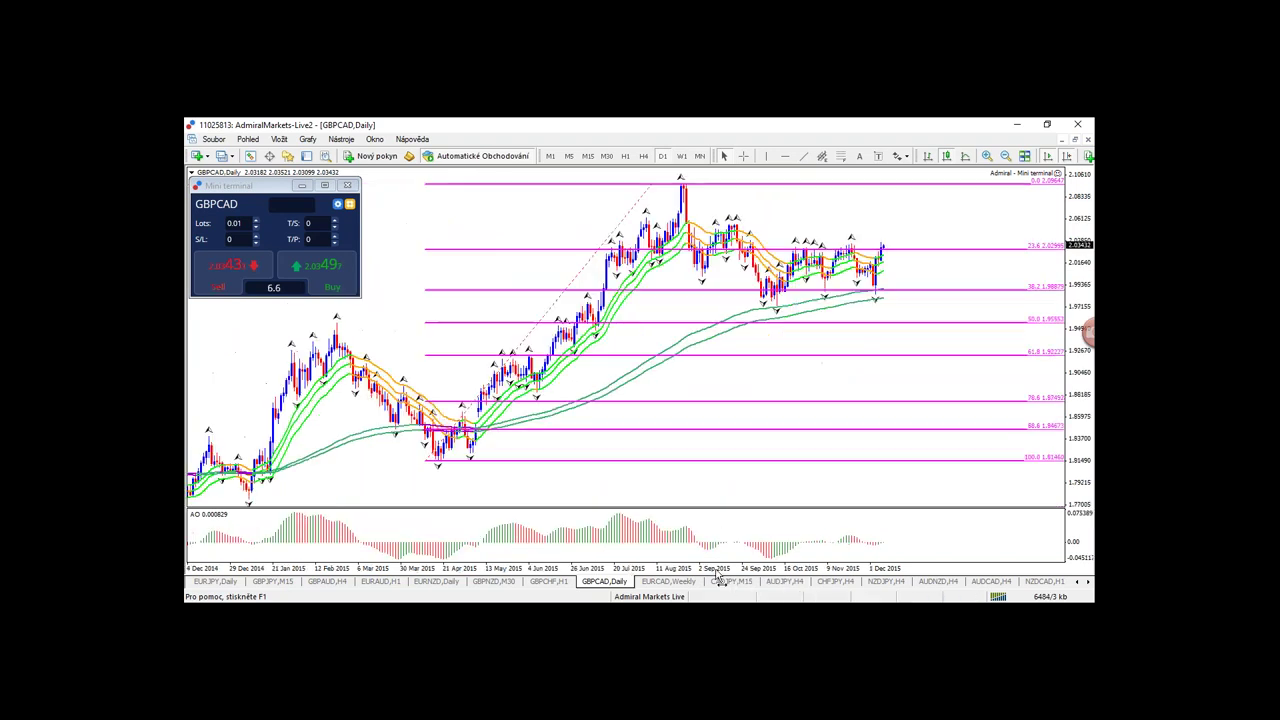
- Sketch temporary pen marks on the GBPCAD daily chart for the uptrend and recent price action, and clear them
{"action": "left_click_drag", "start_coordinate": [521, 393], "coordinate": [603, 309]}
{"action": "left_click_drag", "start_coordinate": [469, 368], "coordinate": [614, 332]}
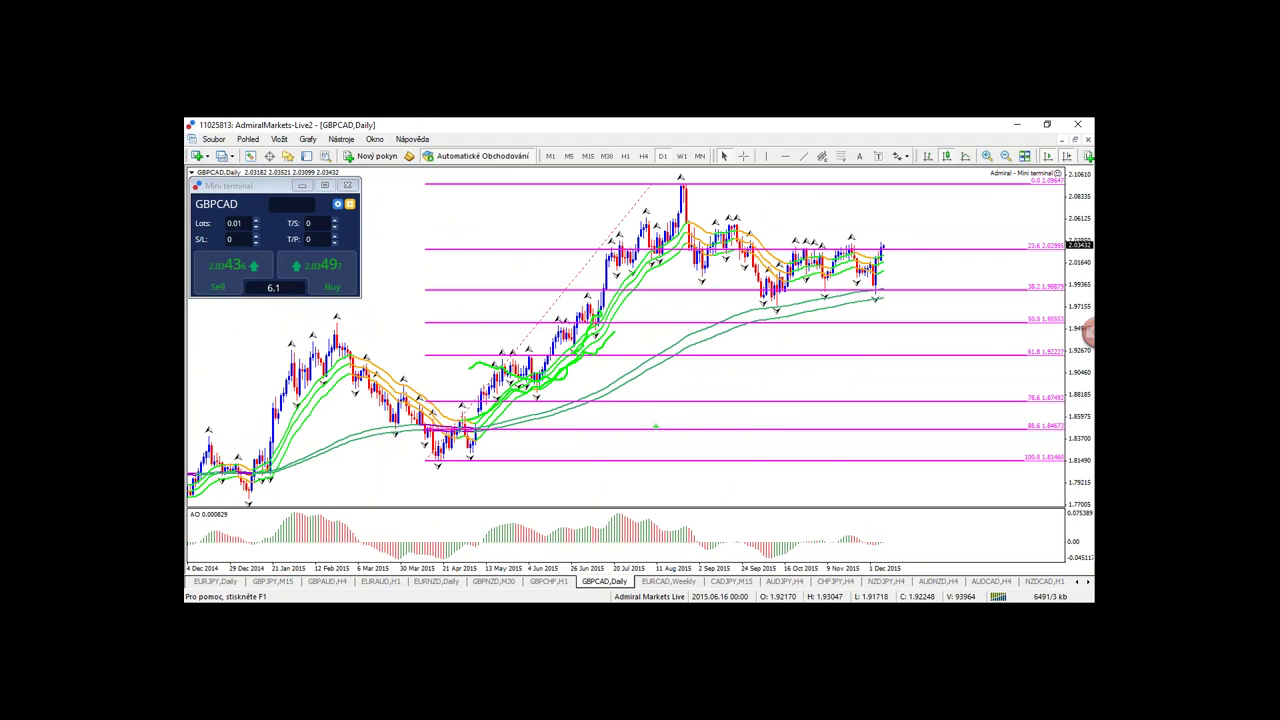
{"action": "key", "text": "e"}
{"action": "mouse_move", "coordinate": [446, 388]}
{"action": "left_mouse_down"}
{"action": "mouse_move", "coordinate": [625, 183]}
{"action": "mouse_move", "coordinate": [628, 224]}
{"action": "left_mouse_up"}
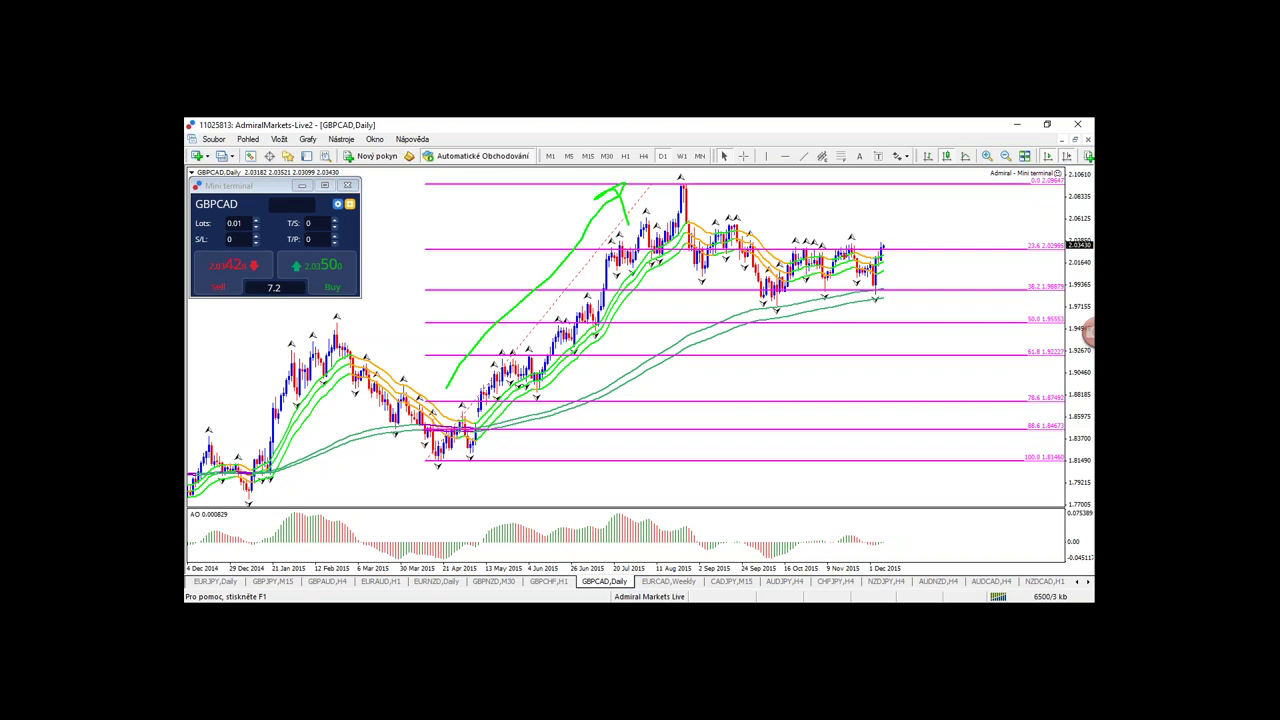
{"action": "mouse_move", "coordinate": [884, 240]}
{"action": "left_mouse_down"}
{"action": "mouse_move", "coordinate": [923, 266]}
{"action": "mouse_move", "coordinate": [868, 198]}
{"action": "left_mouse_up"}
{"action": "mouse_move", "coordinate": [756, 295]}
{"action": "left_mouse_down"}
{"action": "mouse_move", "coordinate": [974, 281]}
{"action": "mouse_move", "coordinate": [788, 334]}
{"action": "mouse_move", "coordinate": [919, 331]}
{"action": "left_mouse_up"}
{"action": "mouse_move", "coordinate": [740, 241]}
{"action": "left_mouse_down"}
{"action": "mouse_move", "coordinate": [890, 258]}
{"action": "mouse_move", "coordinate": [742, 287]}
{"action": "left_mouse_up"}
{"action": "mouse_move", "coordinate": [882, 238]}
{"action": "left_mouse_down"}
{"action": "mouse_move", "coordinate": [895, 246]}
{"action": "mouse_move", "coordinate": [772, 240]}
{"action": "mouse_move", "coordinate": [870, 247]}
{"action": "left_mouse_up"}
{"action": "key", "text": "Escape"}
{"action": "key", "text": "Escape"}
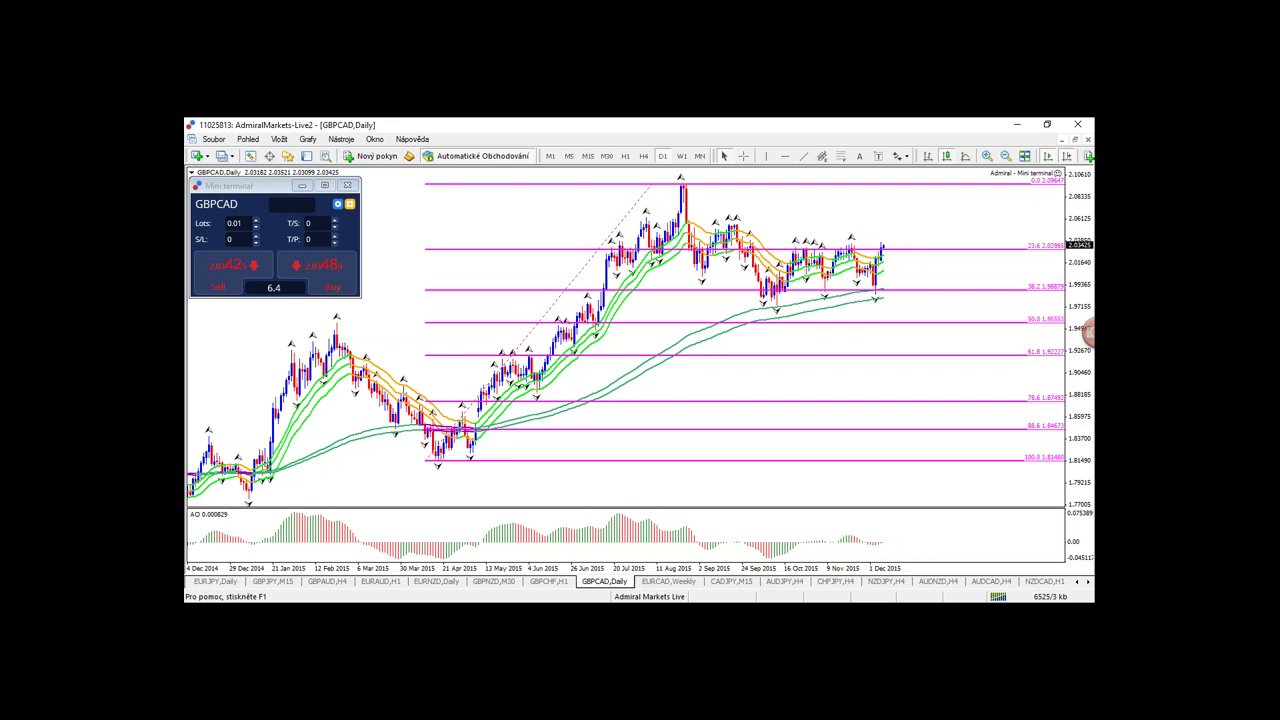
- Compare GBPCAD on H1, H4 and daily, temporarily sketching a pullback to the 23.6 Fibonacci level and a renewed rise
{"action": "left_click", "coordinate": [625, 156]}
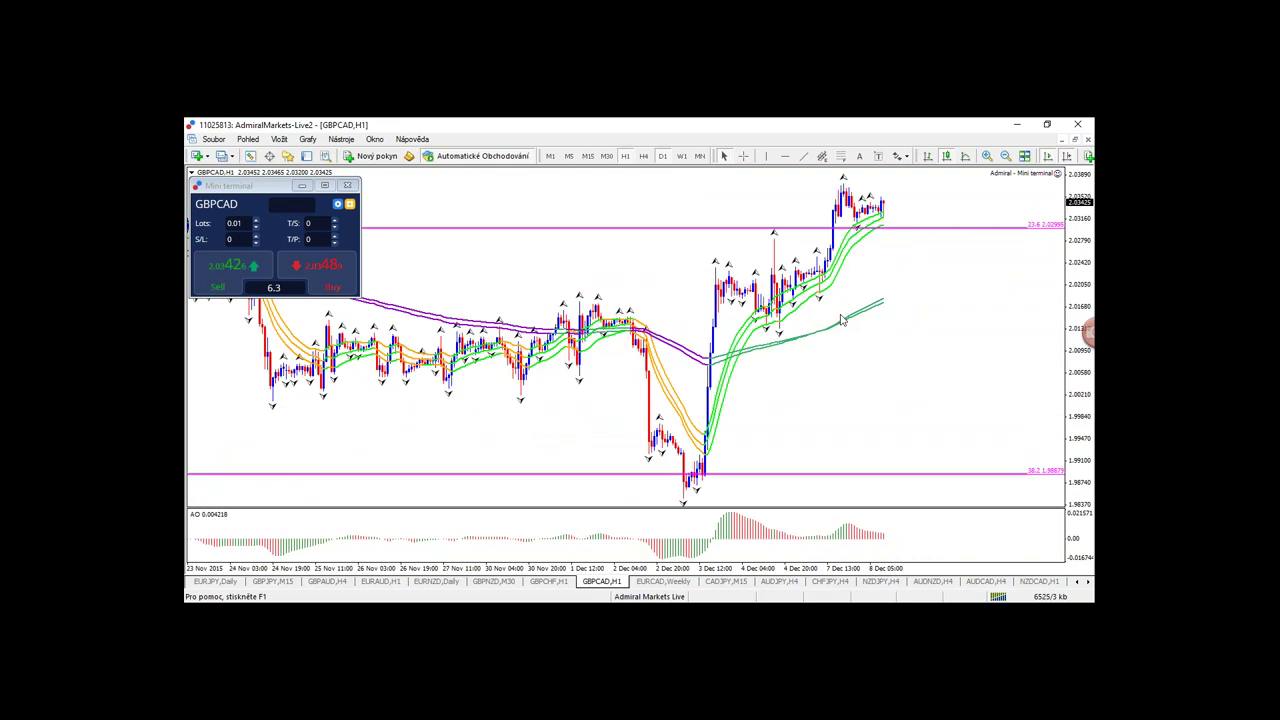
{"action": "left_click", "coordinate": [643, 156]}
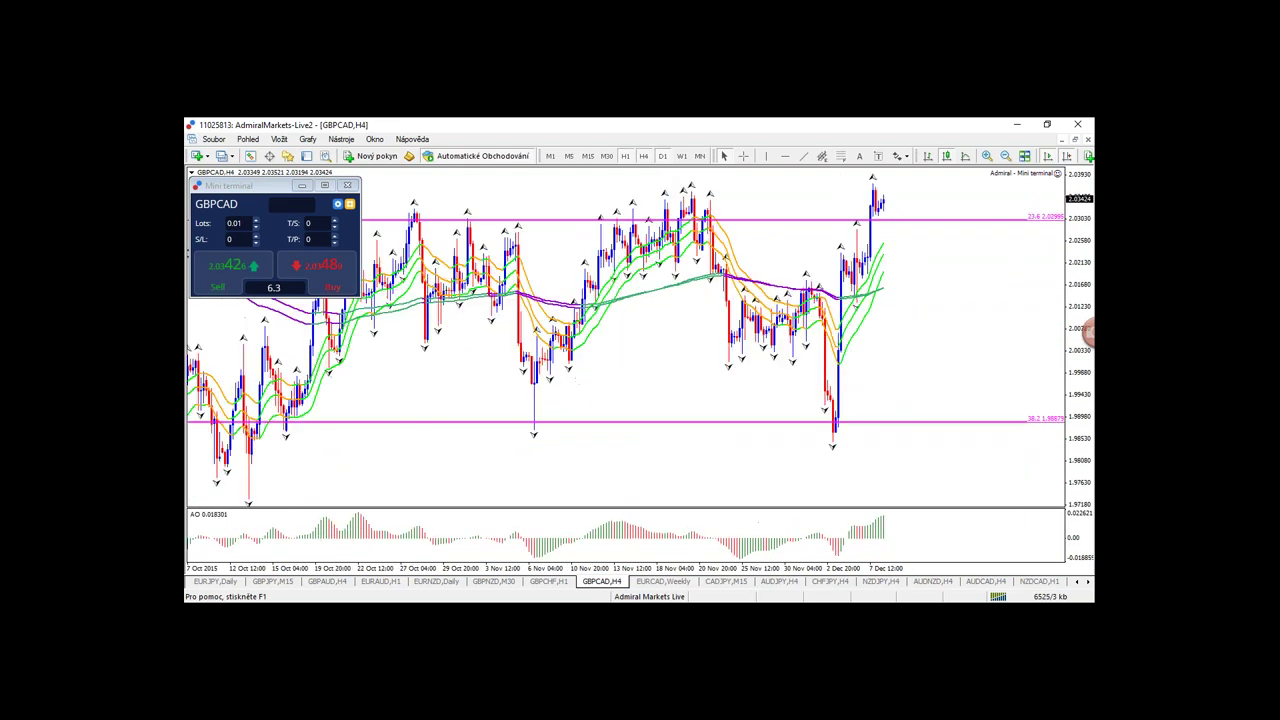
{"action": "left_click", "coordinate": [662, 156]}
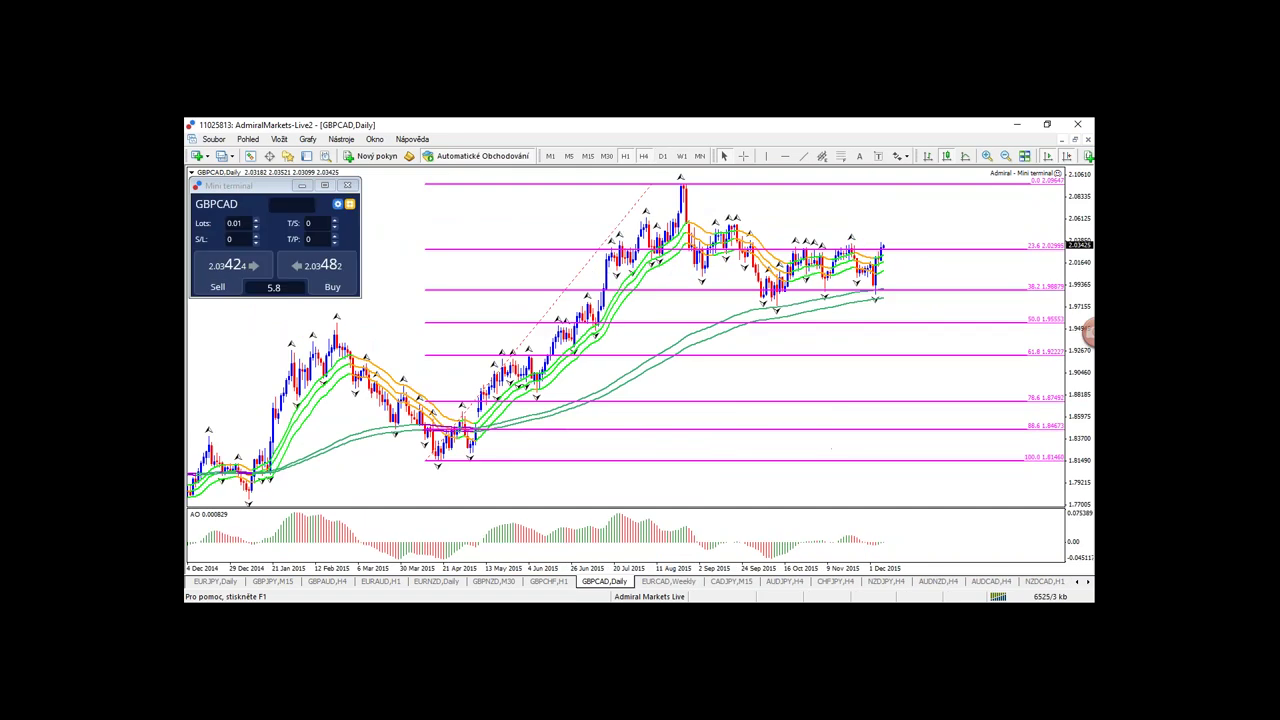
{"action": "mouse_move", "coordinate": [781, 249]}
{"action": "left_mouse_down"}
{"action": "mouse_move", "coordinate": [911, 249]}
{"action": "mouse_move", "coordinate": [897, 235]}
{"action": "mouse_move", "coordinate": [930, 236]}
{"action": "mouse_move", "coordinate": [950, 204]}
{"action": "mouse_move", "coordinate": [914, 195]}
{"action": "left_mouse_up"}
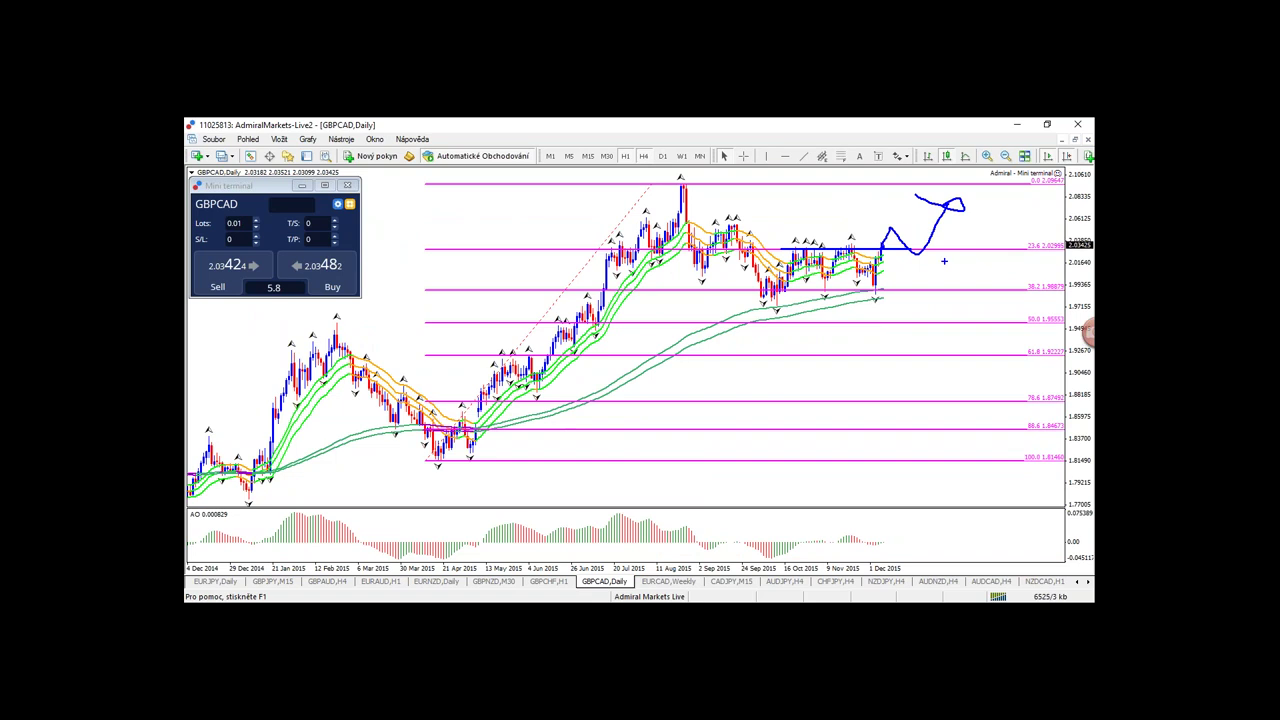
{"action": "key", "text": "Escape"}
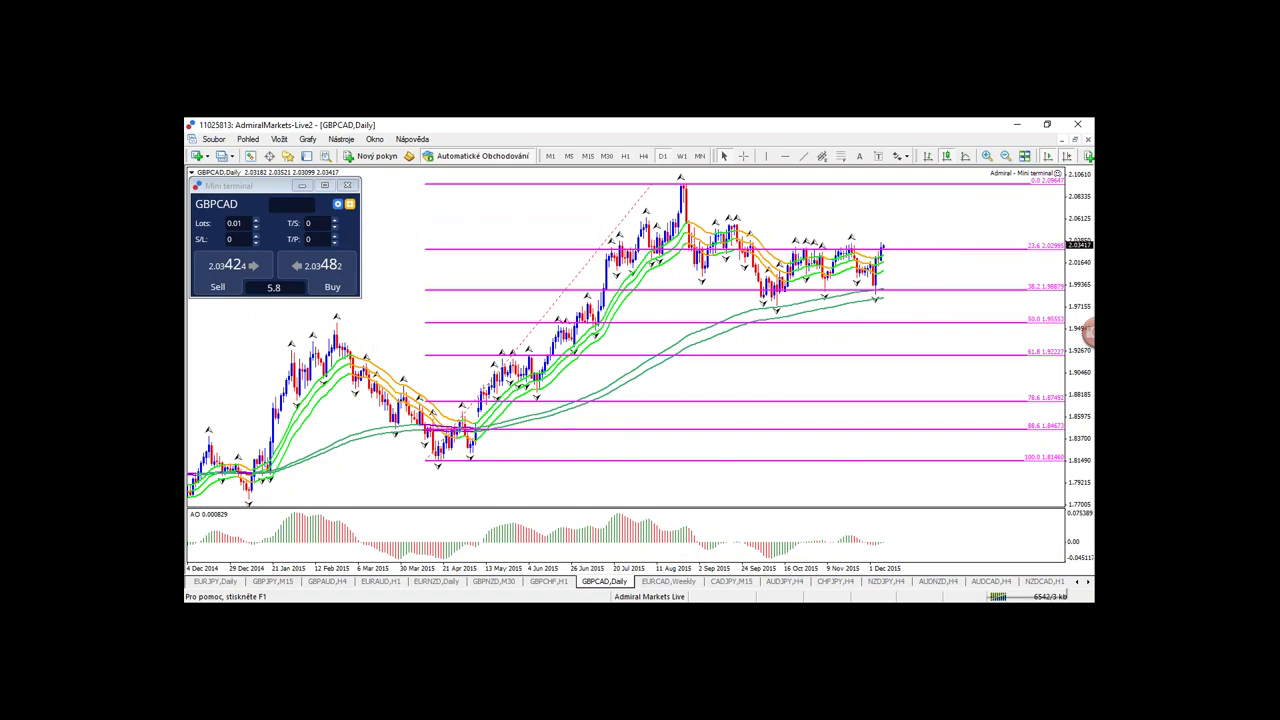
- Open the DAX30 chart and compare it on the H4, weekly and daily timeframes
{"action": "left_click", "coordinate": [1087, 581]}
{"action": "left_click", "coordinate": [930, 581]}
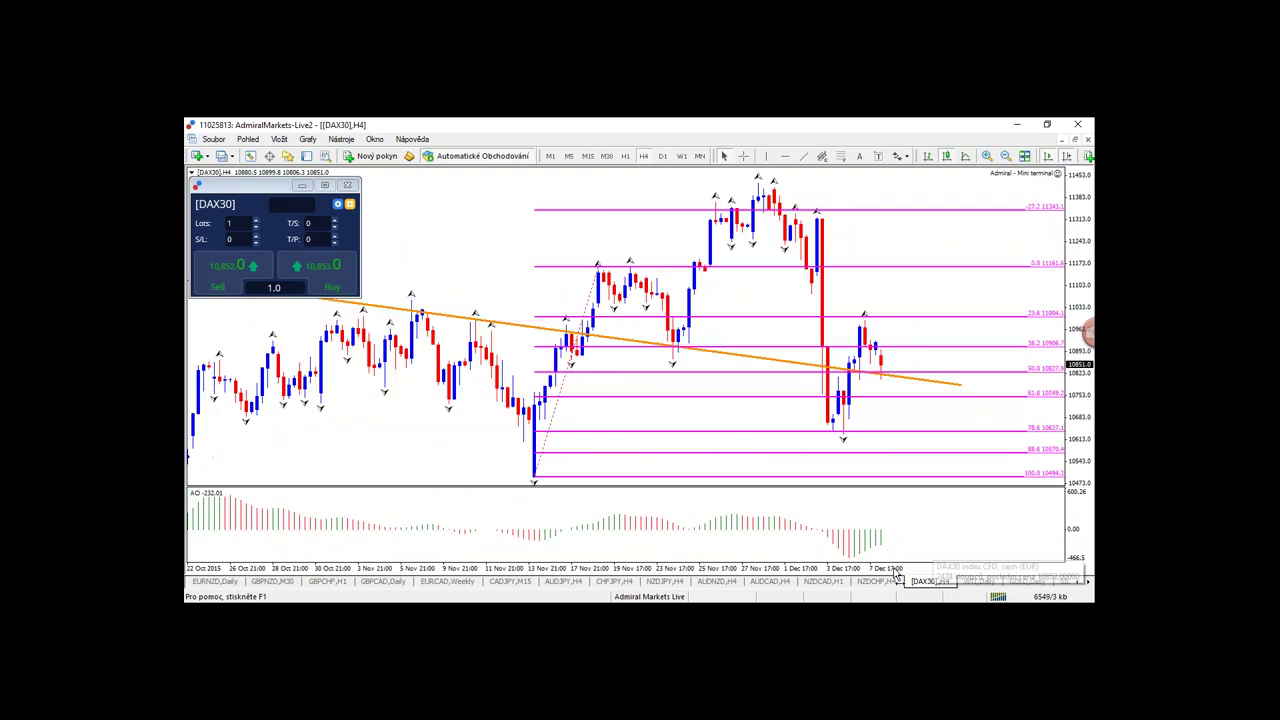
{"action": "left_click", "coordinate": [666, 157]}
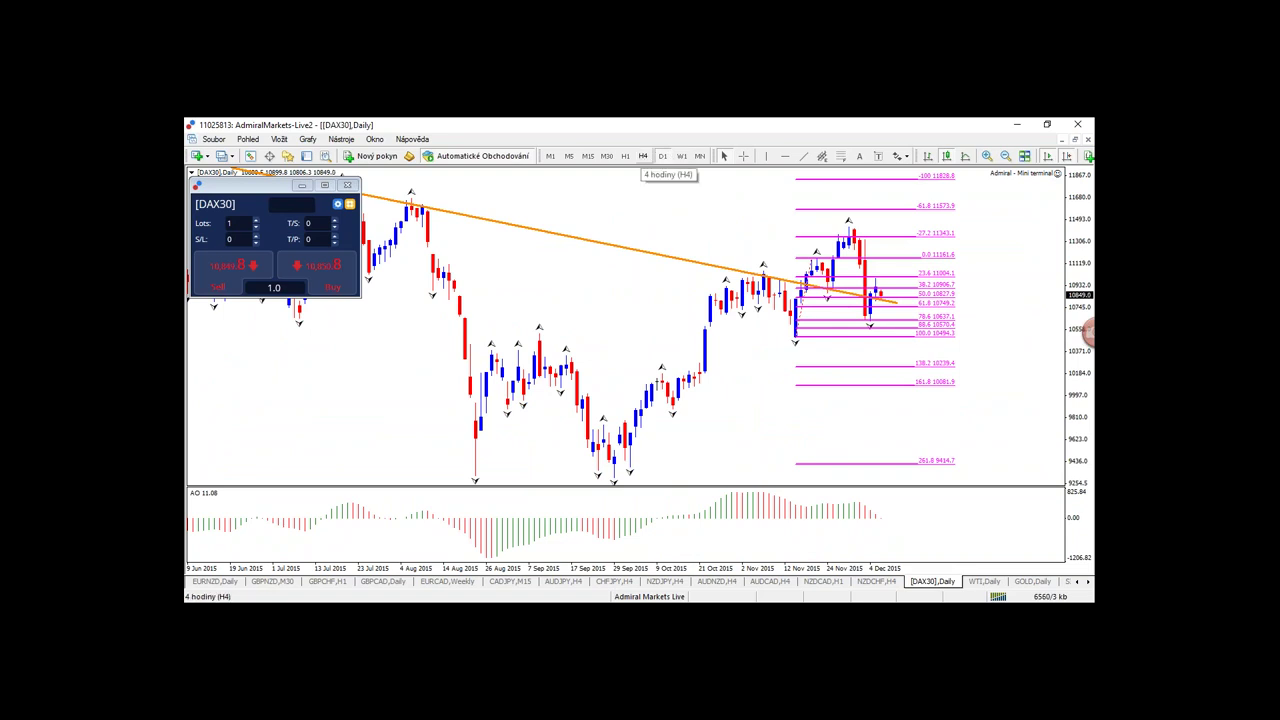
{"action": "left_click", "coordinate": [643, 157]}
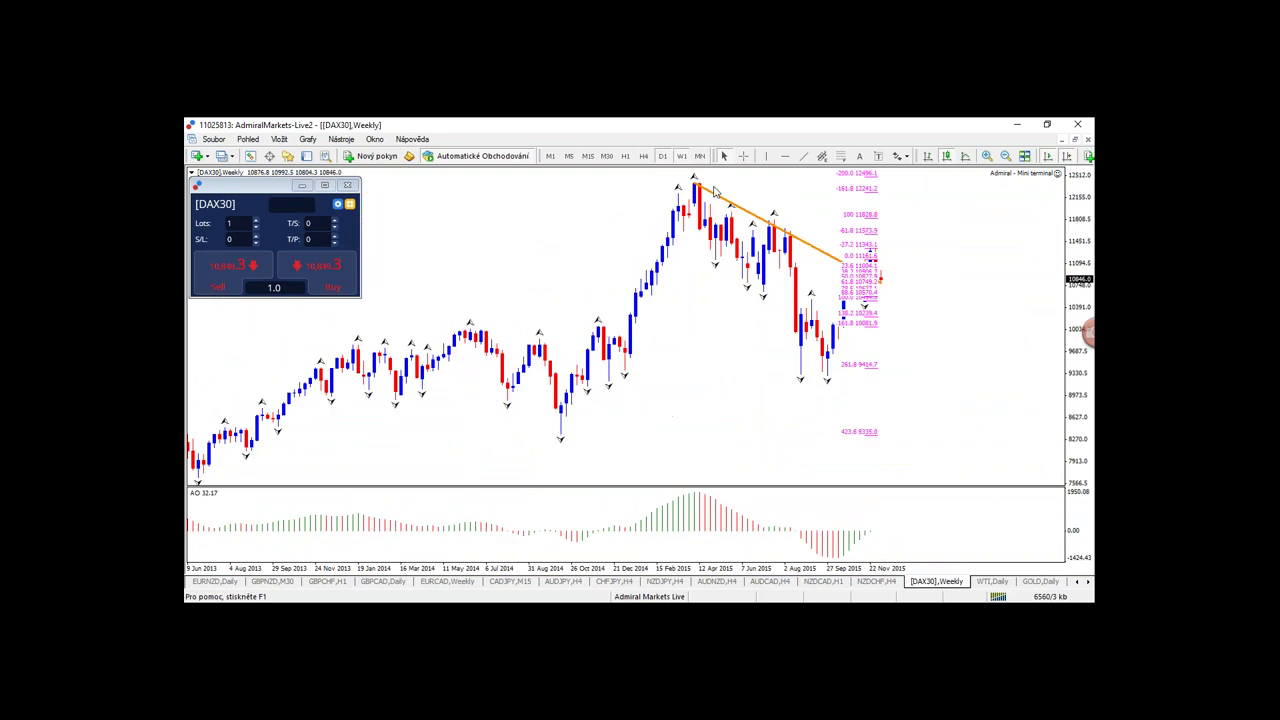
{"action": "left_click", "coordinate": [662, 157]}
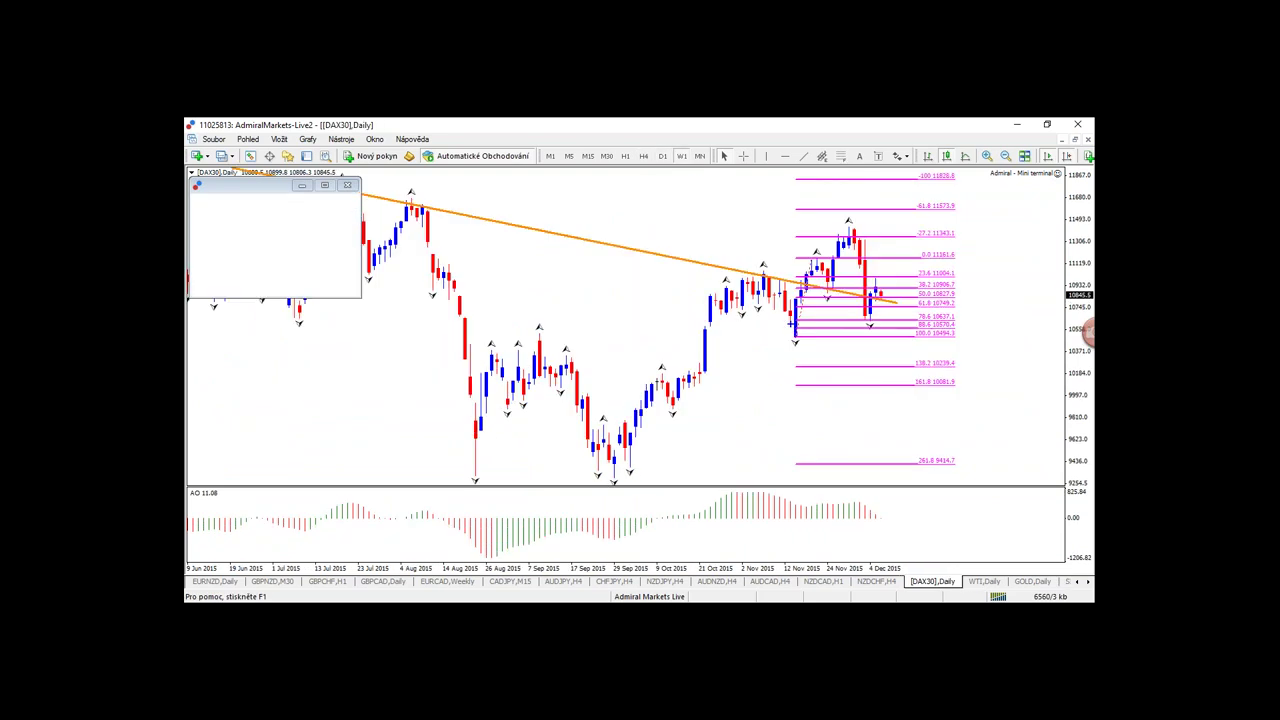
- Sketch temporary marks for the recent rise and drop around the Fibonacci levels on the DAX30 daily chart, and clear them
{"action": "mouse_move", "coordinate": [796, 336]}
{"action": "left_mouse_down"}
{"action": "mouse_move", "coordinate": [826, 262]}
{"action": "mouse_move", "coordinate": [864, 228]}
{"action": "mouse_move", "coordinate": [872, 238]}
{"action": "left_mouse_up"}
{"action": "mouse_move", "coordinate": [827, 350]}
{"action": "left_mouse_down"}
{"action": "mouse_move", "coordinate": [822, 302]}
{"action": "mouse_move", "coordinate": [836, 308]}
{"action": "left_mouse_up"}
{"action": "mouse_move", "coordinate": [960, 230]}
{"action": "left_mouse_down"}
{"action": "mouse_move", "coordinate": [914, 242]}
{"action": "mouse_move", "coordinate": [922, 234]}
{"action": "left_mouse_up"}
{"action": "key", "text": "Escape"}
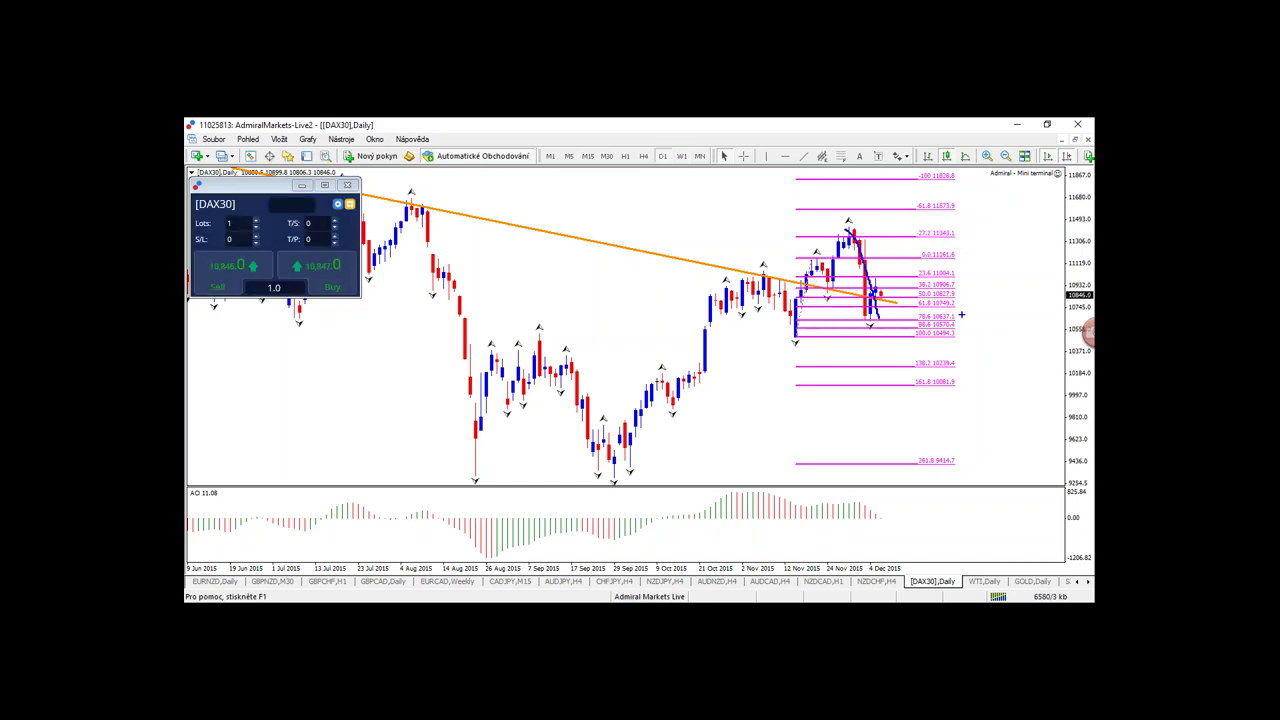
{"action": "mouse_move", "coordinate": [961, 315]}
{"action": "left_mouse_down"}
{"action": "mouse_move", "coordinate": [934, 310]}
{"action": "mouse_move", "coordinate": [984, 316]}
{"action": "mouse_move", "coordinate": [926, 328]}
{"action": "left_mouse_up"}
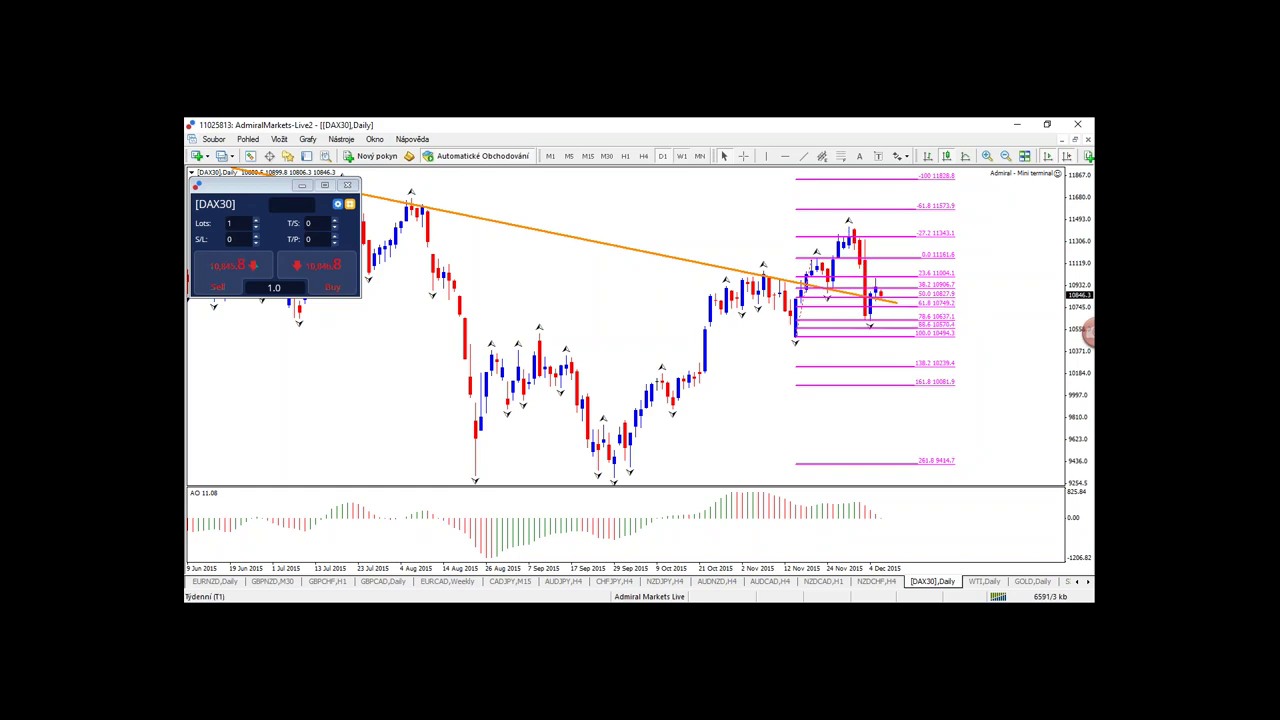
- Limit the DAX30 Fibonacci retracement's visibility to the H4 and daily timeframes
{"action": "left_click", "coordinate": [681, 156]}
{"action": "right_click", "coordinate": [815, 261]}
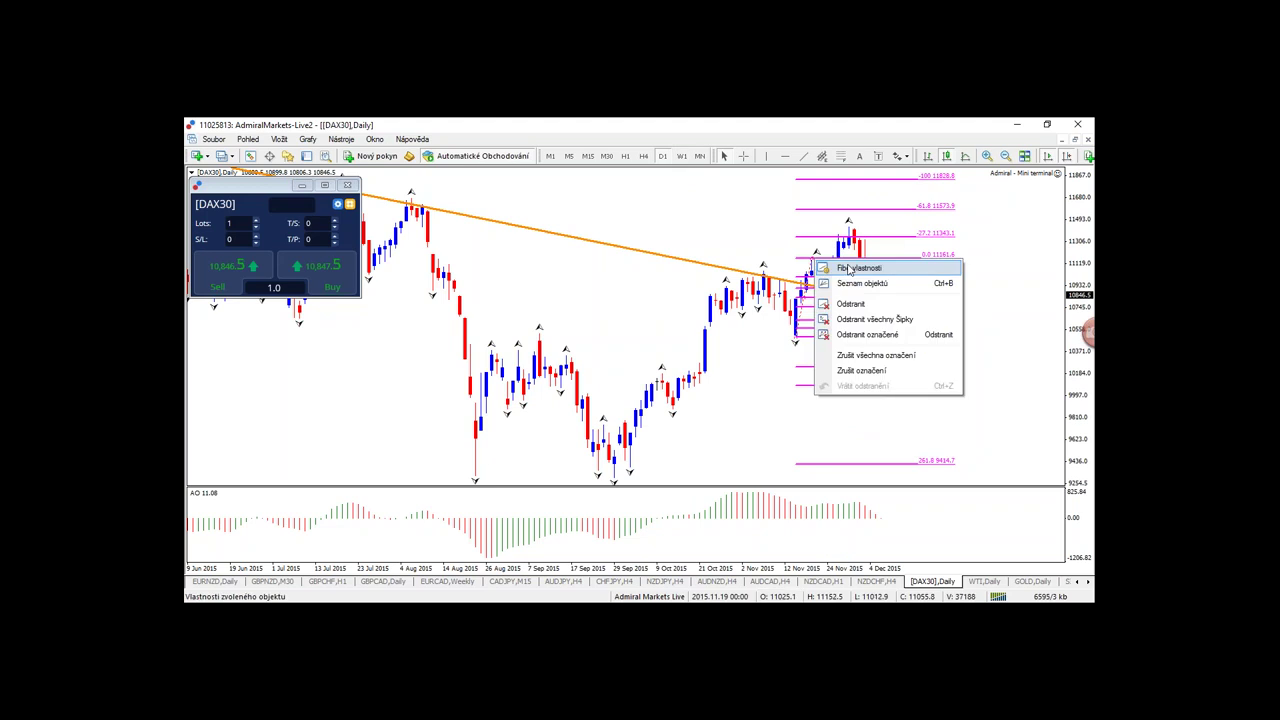
{"action": "left_click", "coordinate": [848, 269]}
{"action": "left_click", "coordinate": [640, 312]}
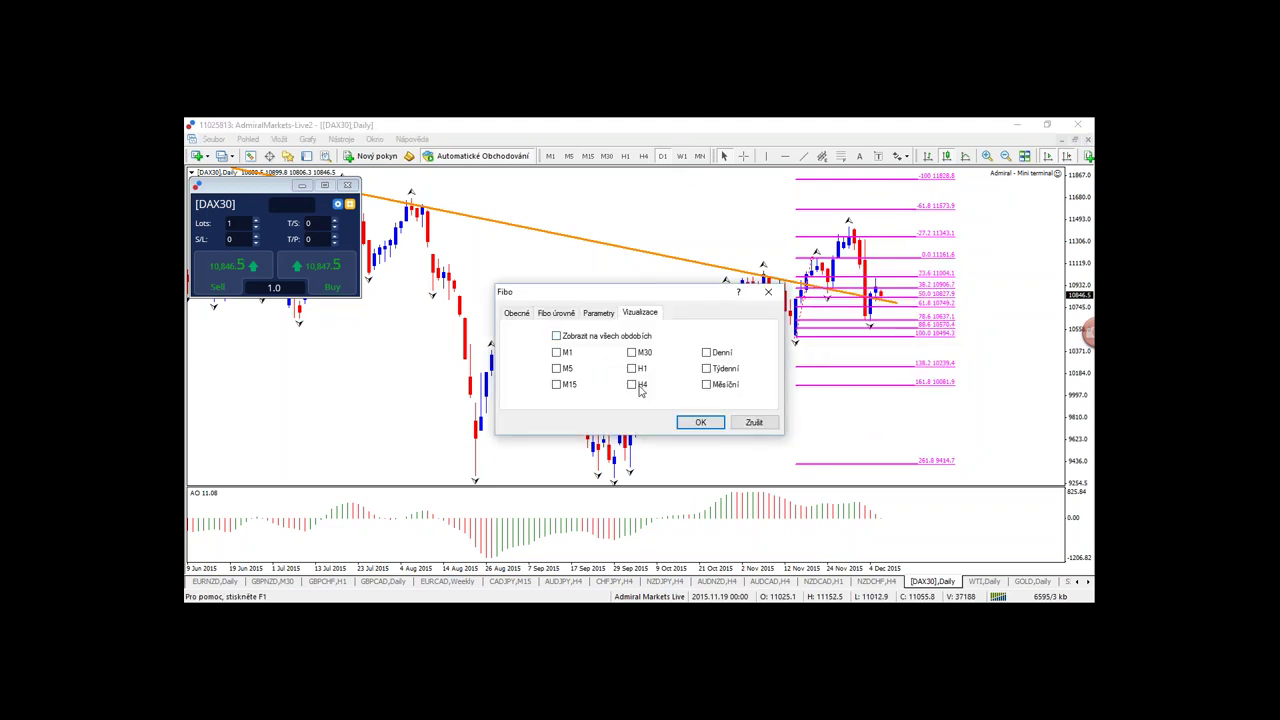
{"action": "left_click", "coordinate": [640, 390]}
{"action": "left_click", "coordinate": [707, 356]}
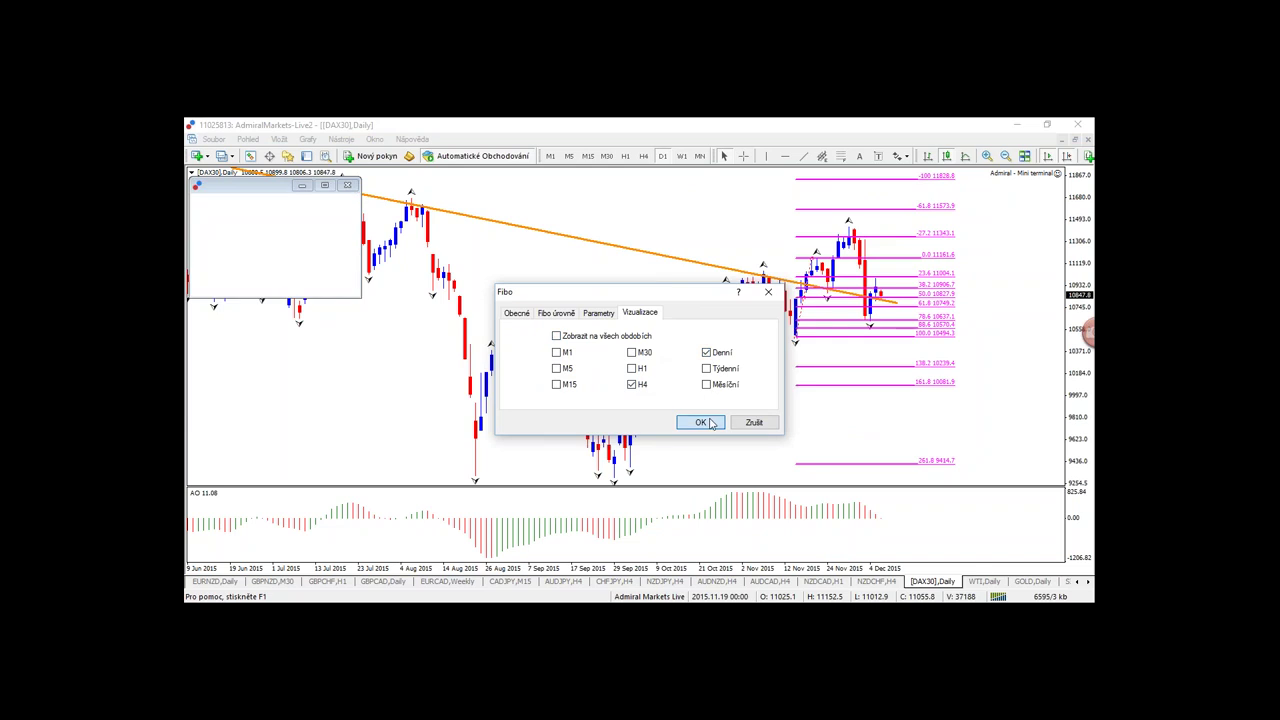
{"action": "left_click", "coordinate": [701, 422]}
- Compare the DAX30 weekly and daily charts, finishing on the weekly timeframe
{"action": "left_click", "coordinate": [681, 156]}
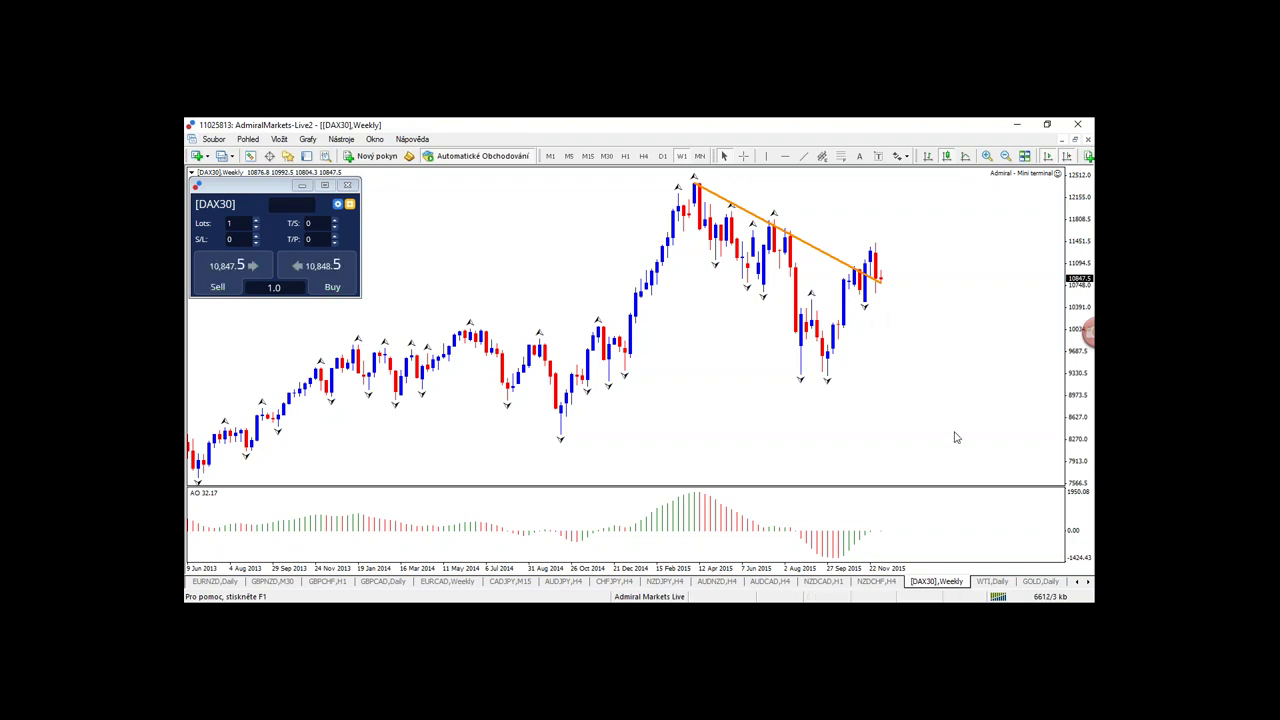
{"action": "left_click", "coordinate": [662, 156]}
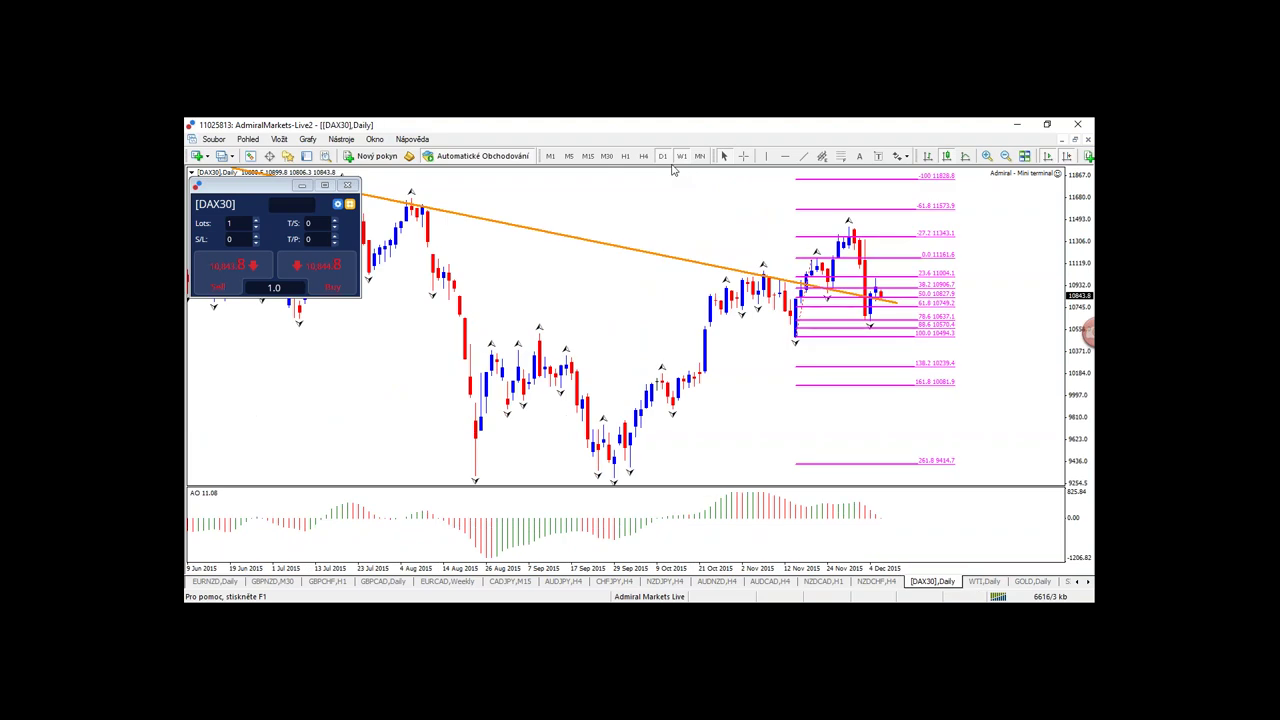
{"action": "left_click", "coordinate": [681, 157]}
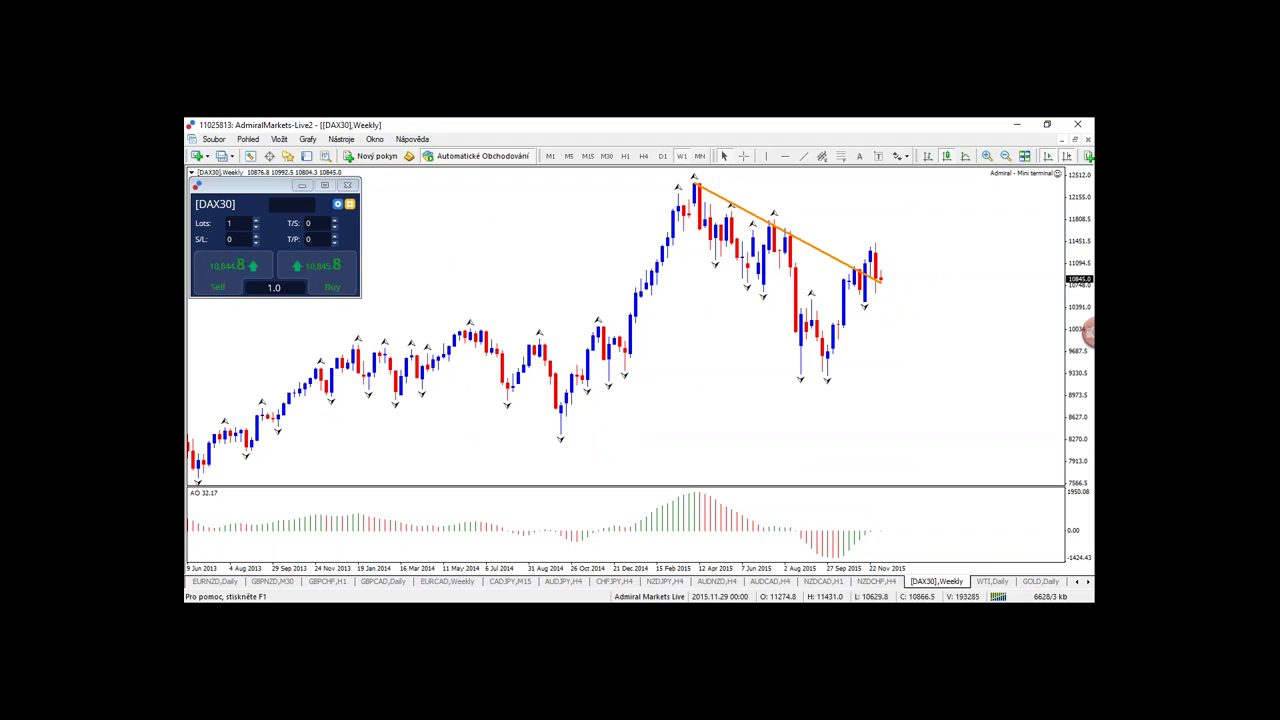
- Temporarily sketch a support line, a downward arrow and a lower support zone on the DAX30 weekly chart
{"action": "mouse_move", "coordinate": [806, 303]}
{"action": "left_mouse_down"}
{"action": "mouse_move", "coordinate": [940, 303]}
{"action": "mouse_move", "coordinate": [910, 372]}
{"action": "mouse_move", "coordinate": [865, 370]}
{"action": "left_mouse_up"}
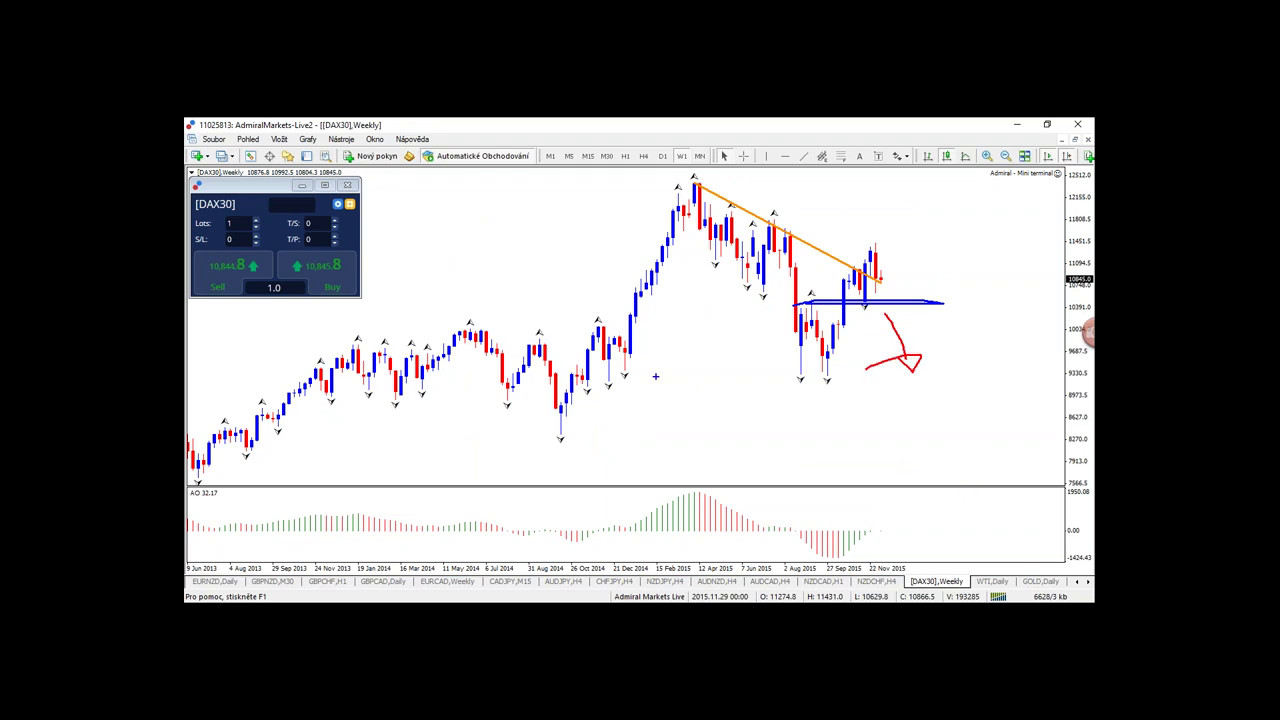
{"action": "left_click_drag", "start_coordinate": [603, 383], "coordinate": [1094, 360]}
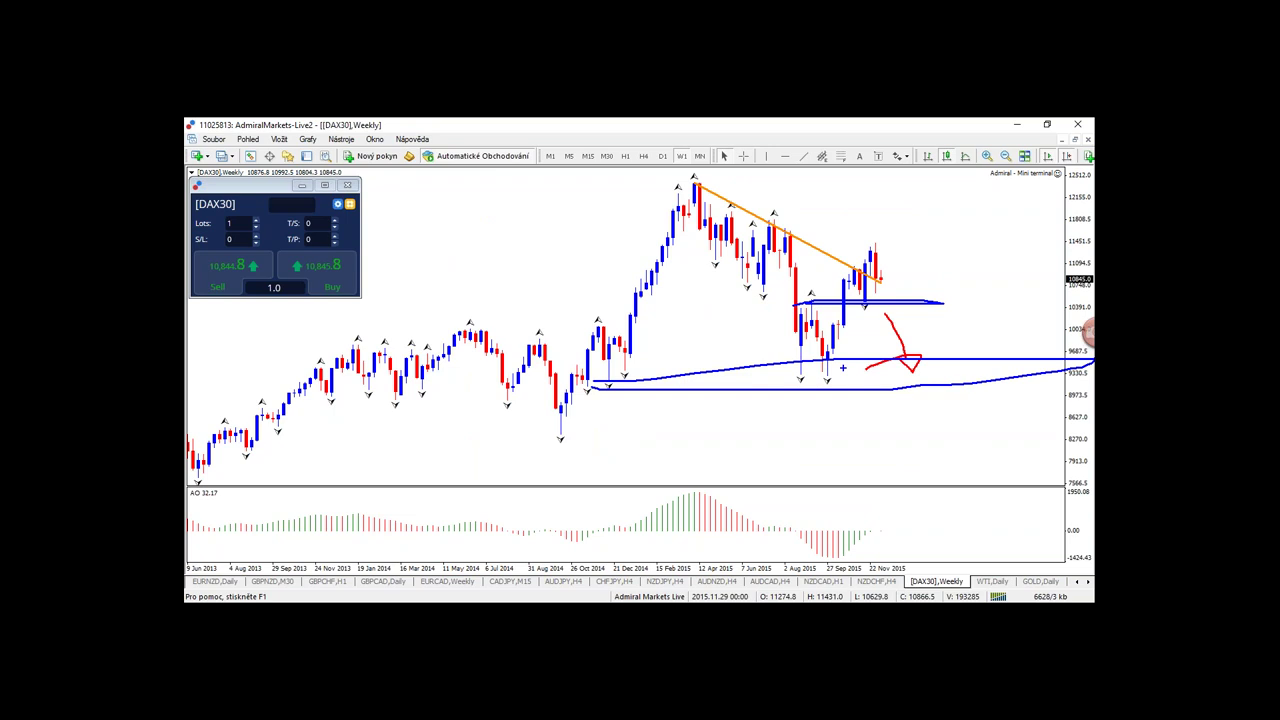
{"action": "key", "text": "Escape"}
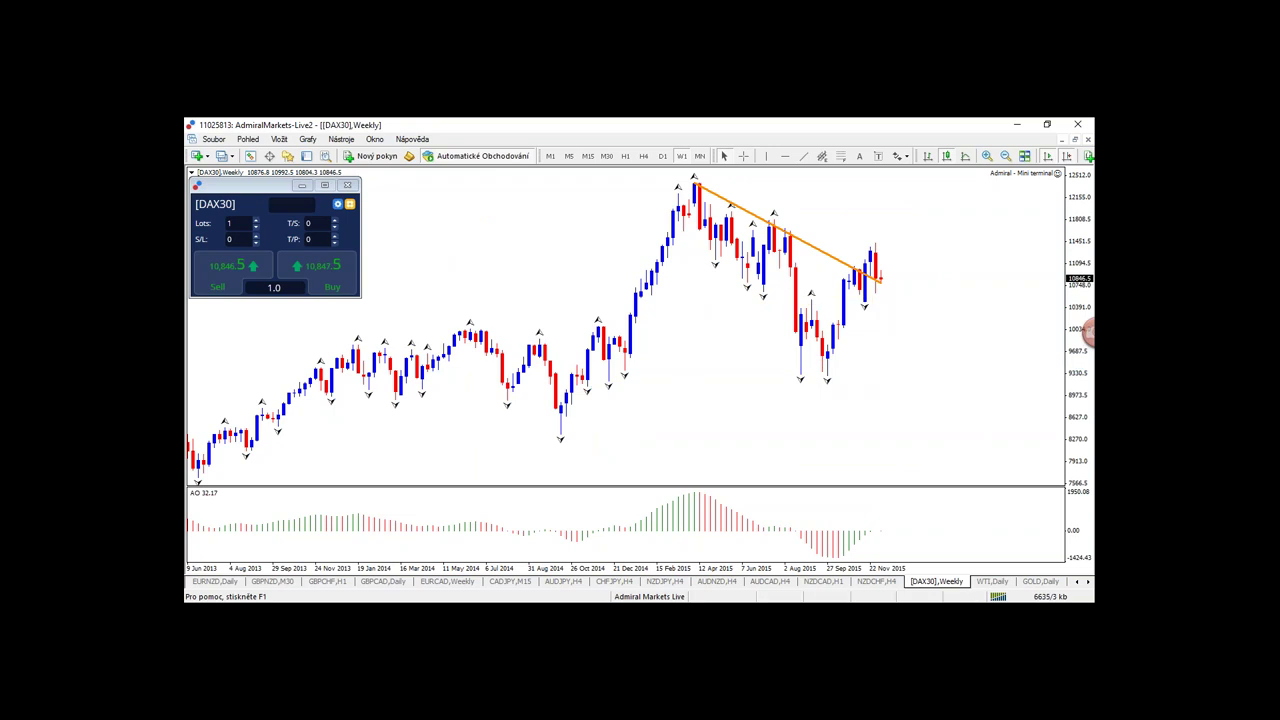
- Add horizontal lines at about 9300 and 10500 on the DAX30 weekly chart and temporarily sketch a drop between them
{"action": "left_click", "coordinate": [897, 374]}
{"action": "left_click", "coordinate": [897, 301]}
{"action": "left_click_drag", "start_coordinate": [894, 307], "coordinate": [911, 364]}
{"action": "left_click_drag", "start_coordinate": [902, 361], "coordinate": [927, 360]}
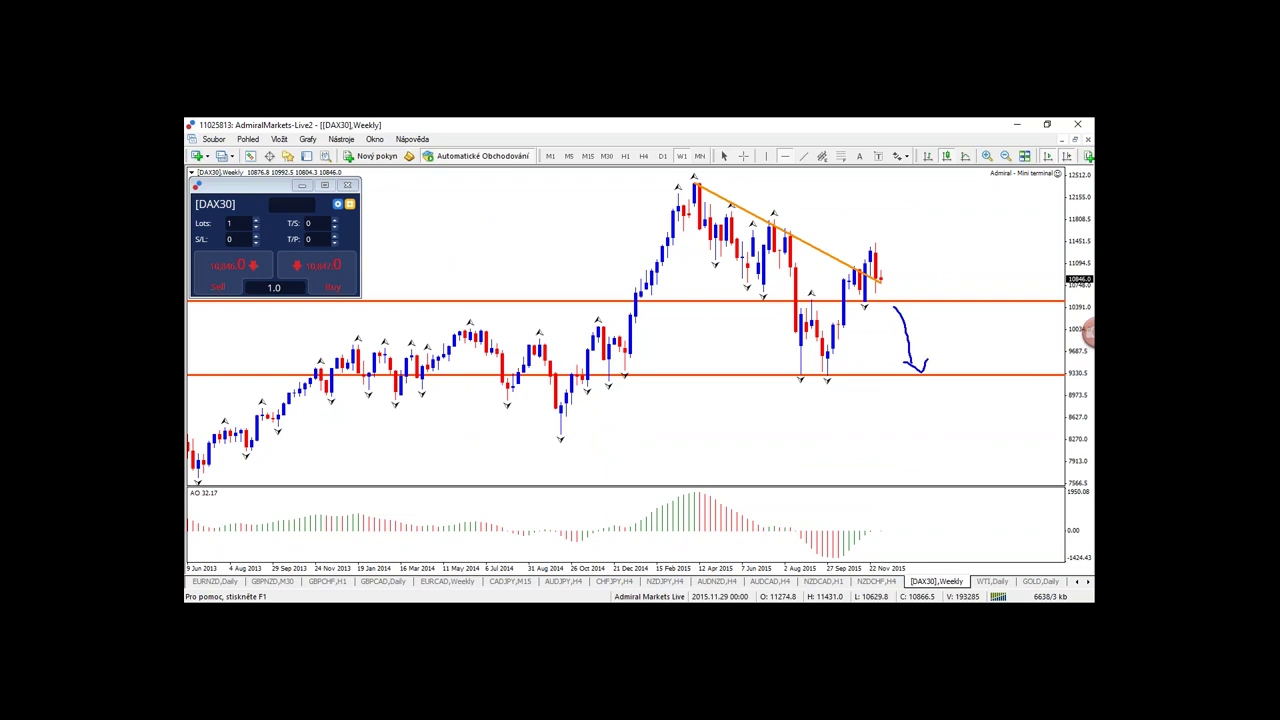
{"action": "key", "text": "Escape"}
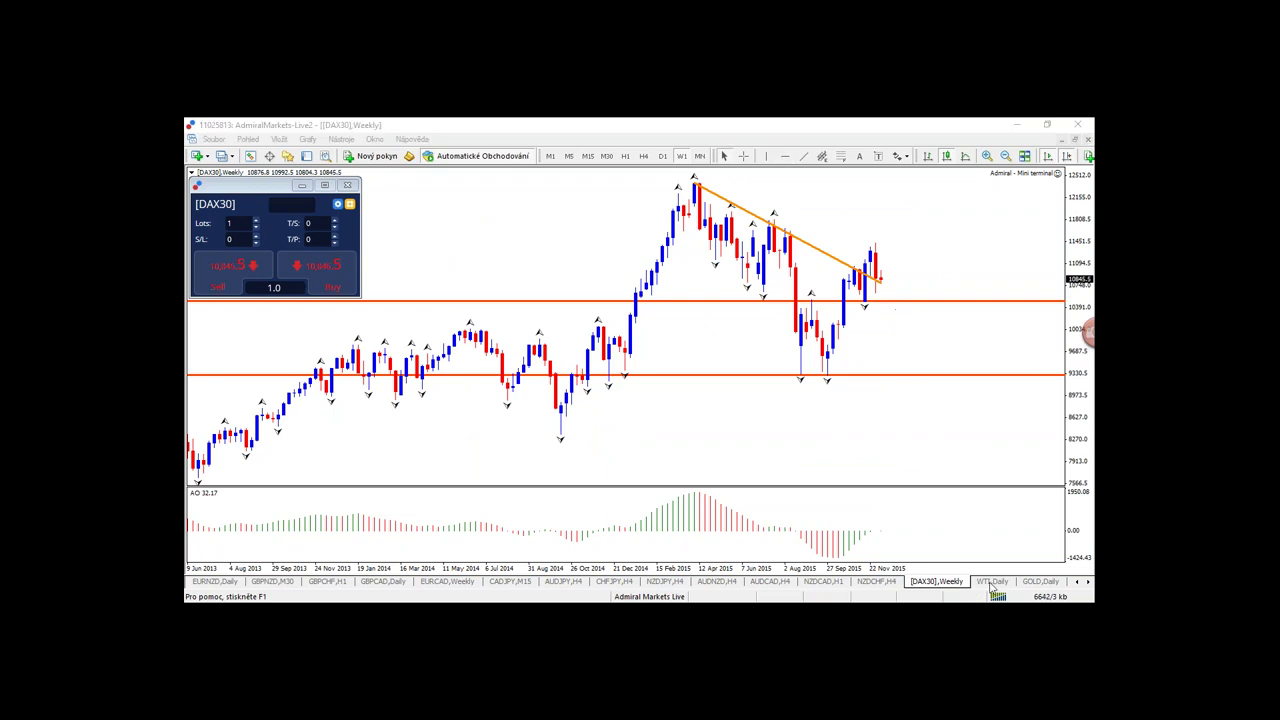
- Open the WTI chart on the weekly timeframe and temporarily mark the latest price action
{"action": "left_click", "coordinate": [991, 582]}
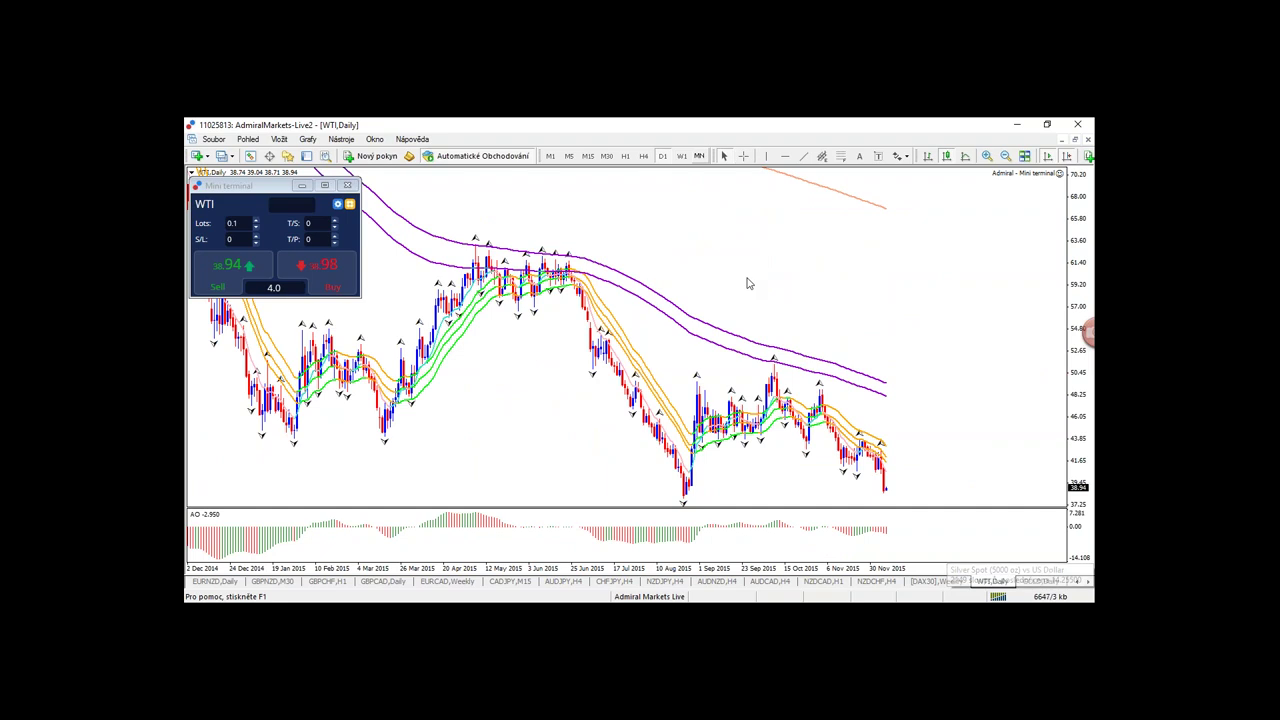
{"action": "left_click", "coordinate": [682, 156]}
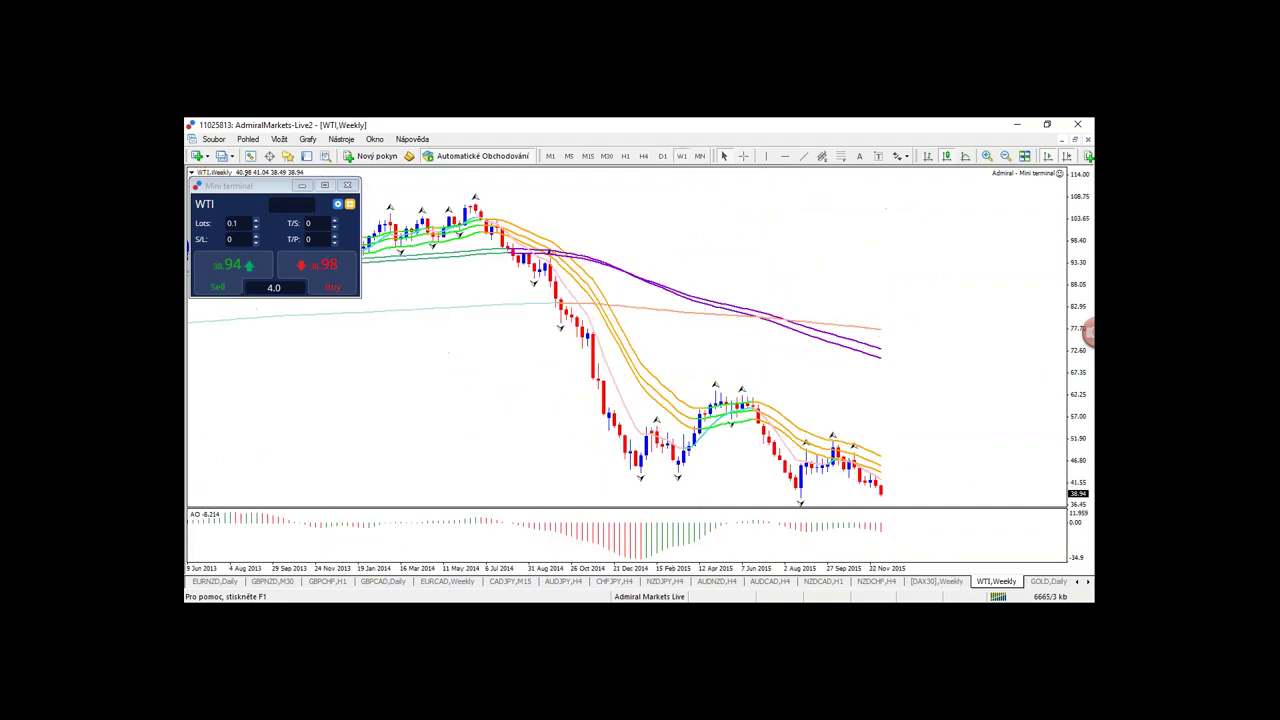
{"action": "mouse_move", "coordinate": [859, 447]}
{"action": "left_mouse_down"}
{"action": "mouse_move", "coordinate": [840, 438]}
{"action": "mouse_move", "coordinate": [858, 445]}
{"action": "left_mouse_up"}
{"action": "key", "text": "Escape"}
- Draw a Fibonacci retracement between 61.67 and 37.72 on the WTI weekly chart and compress the price scale
{"action": "left_click_drag", "start_coordinate": [780, 498], "coordinate": [737, 397]}
{"action": "left_click_drag", "start_coordinate": [1080, 330], "coordinate": [1080, 365]}
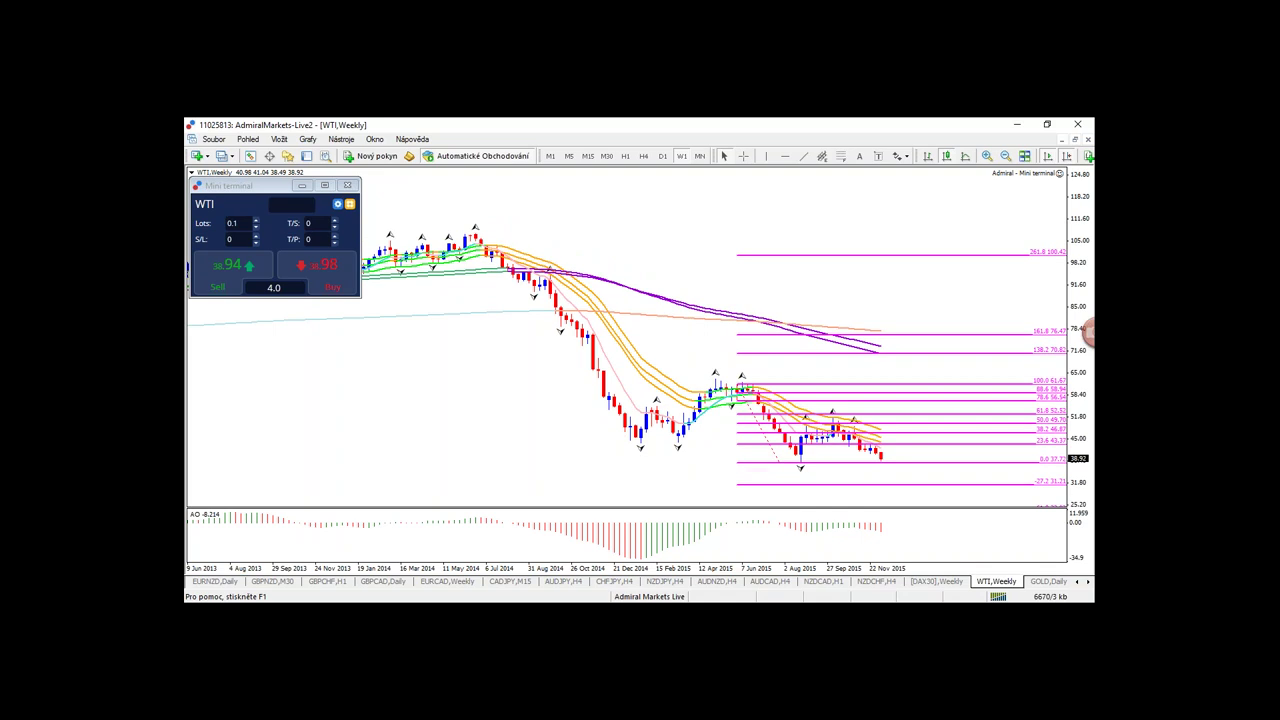
{"action": "mouse_move", "coordinate": [894, 464]}
{"action": "left_mouse_down"}
{"action": "mouse_move", "coordinate": [875, 478]}
{"action": "mouse_move", "coordinate": [898, 467]}
{"action": "left_mouse_up"}
{"action": "key", "text": "Escape"}
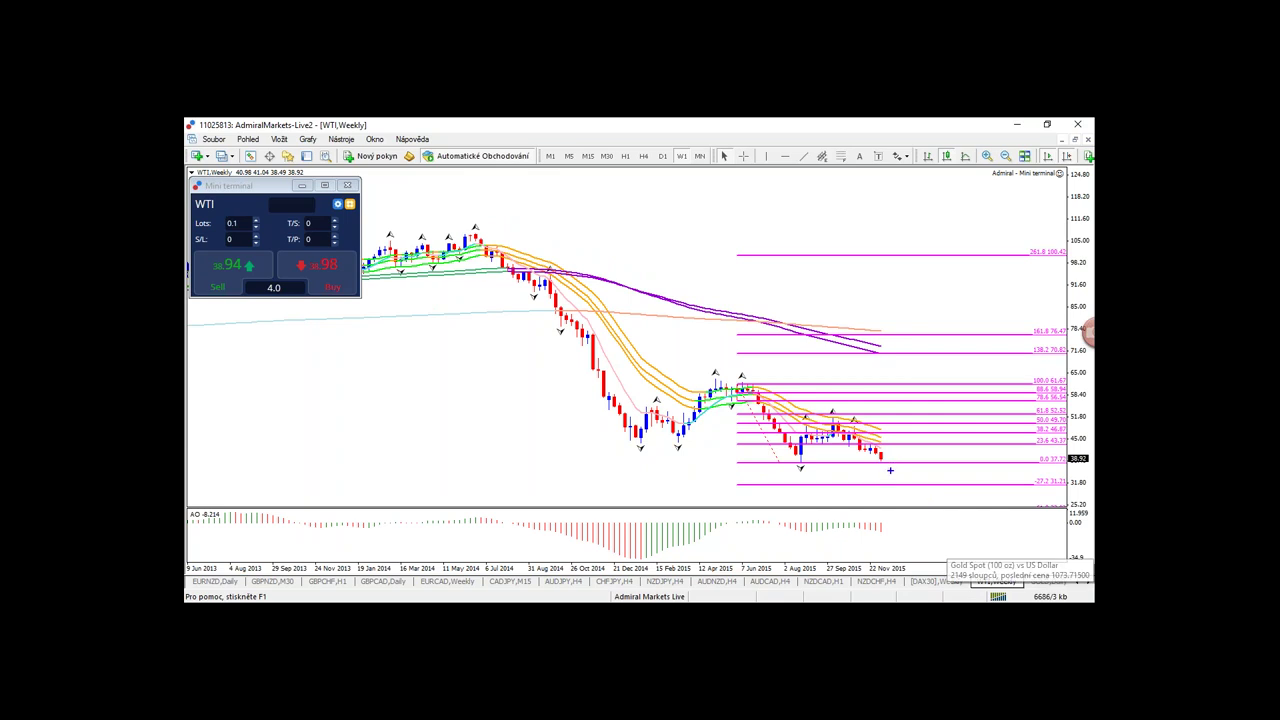
- Clear the temporary mark on the WTI chart and look at the GOLD daily and SP500 weekly charts
{"action": "left_click_drag", "start_coordinate": [890, 466], "coordinate": [896, 468]}
{"action": "key", "text": "Escape"}
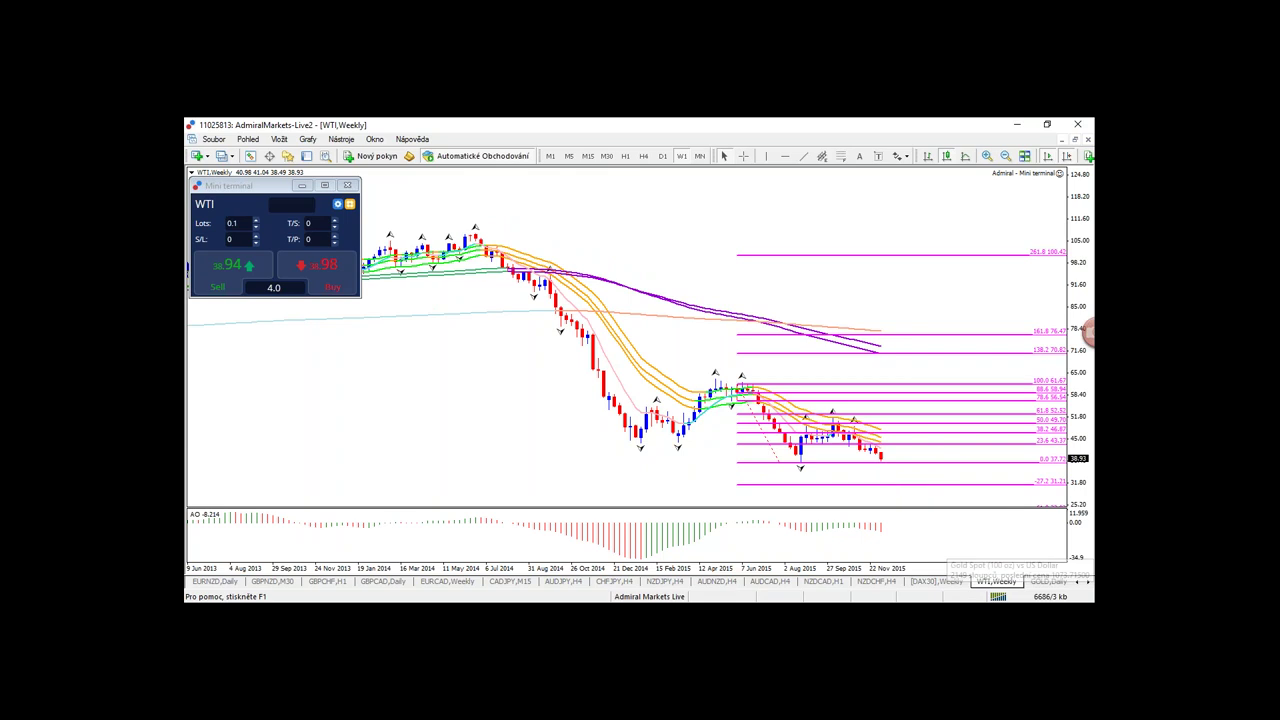
{"action": "left_click", "coordinate": [1050, 581]}
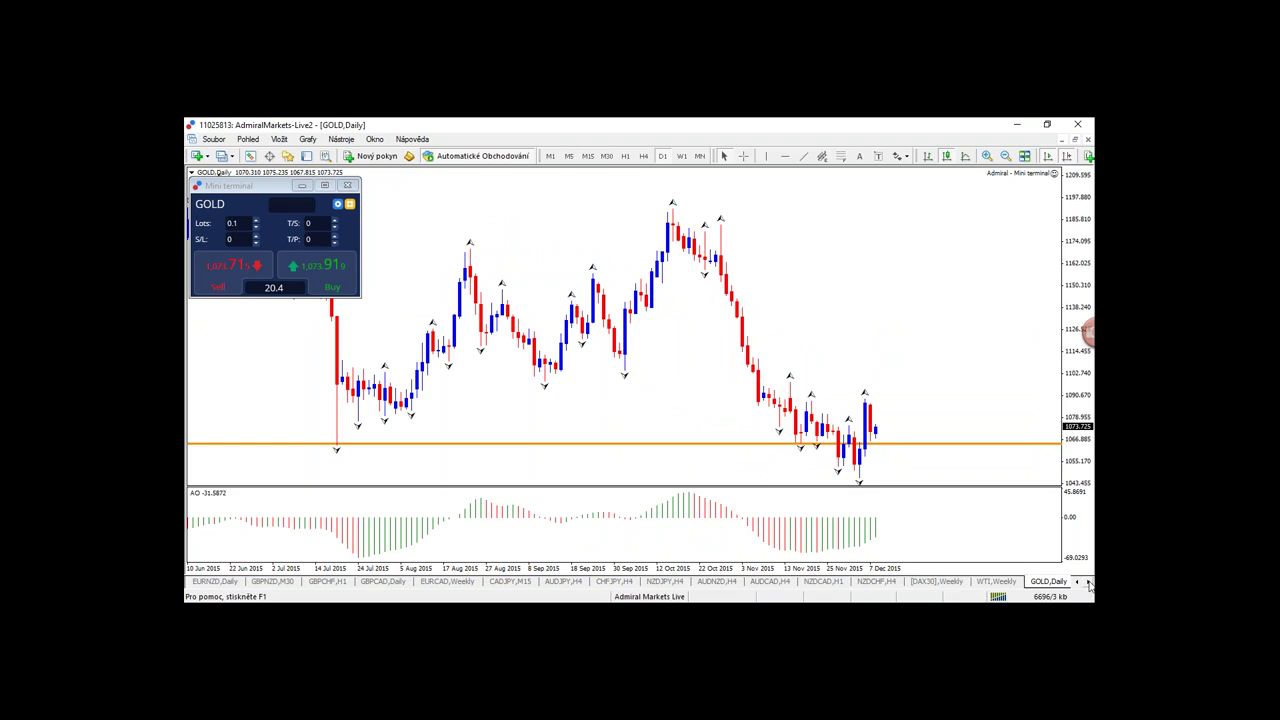
{"action": "left_click", "coordinate": [1088, 582]}
{"action": "left_click", "coordinate": [1088, 582]}
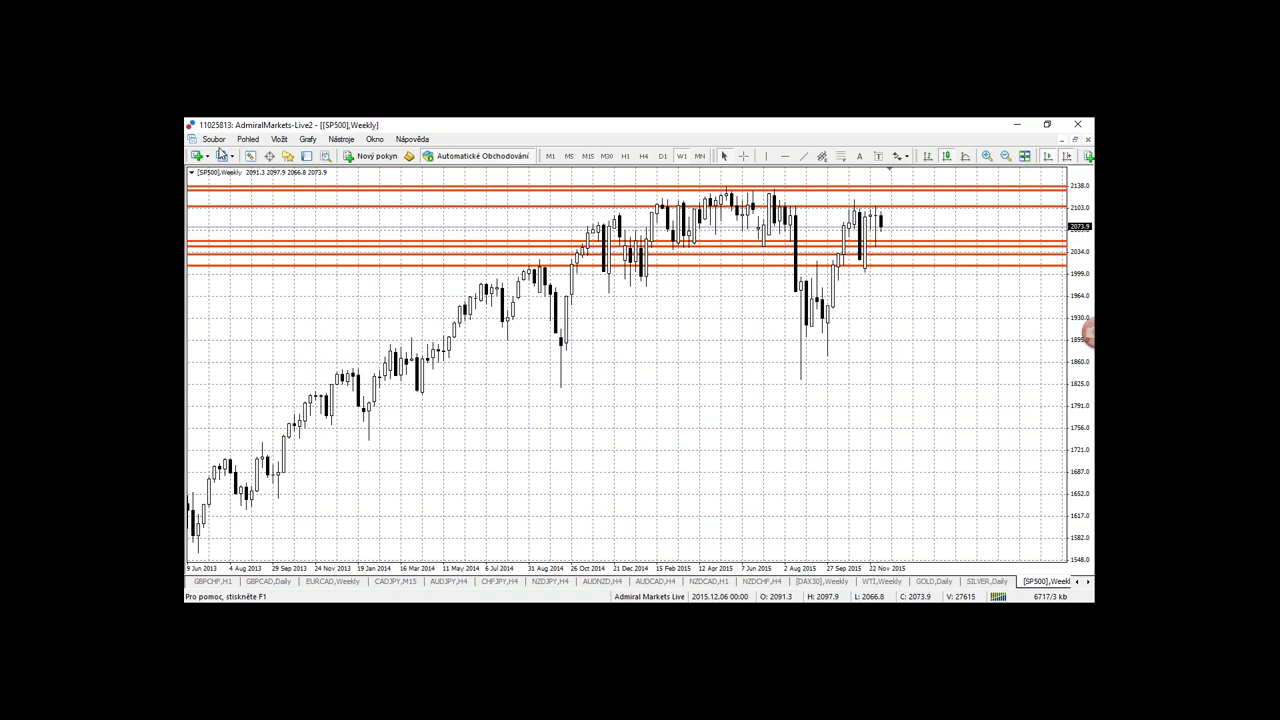
- Open a new chart for the NQ100 cash index
{"action": "left_click", "coordinate": [203, 156]}
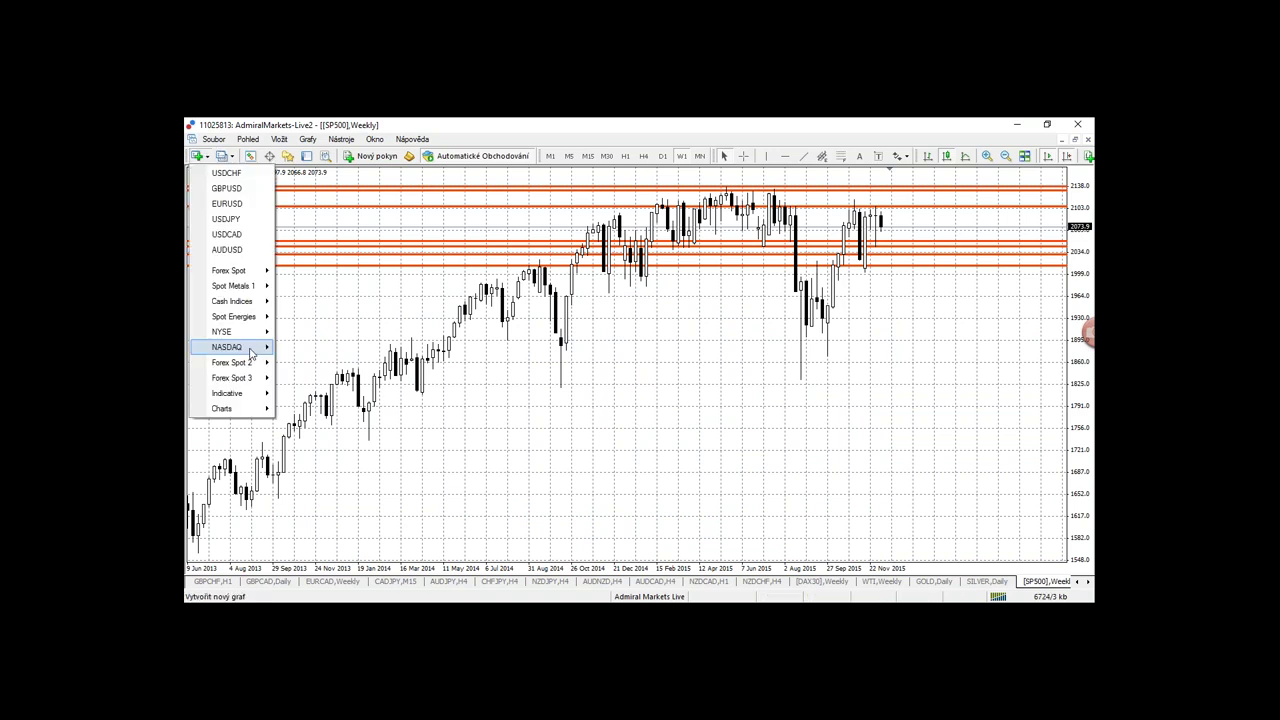
{"action": "mouse_move", "coordinate": [250, 354]}
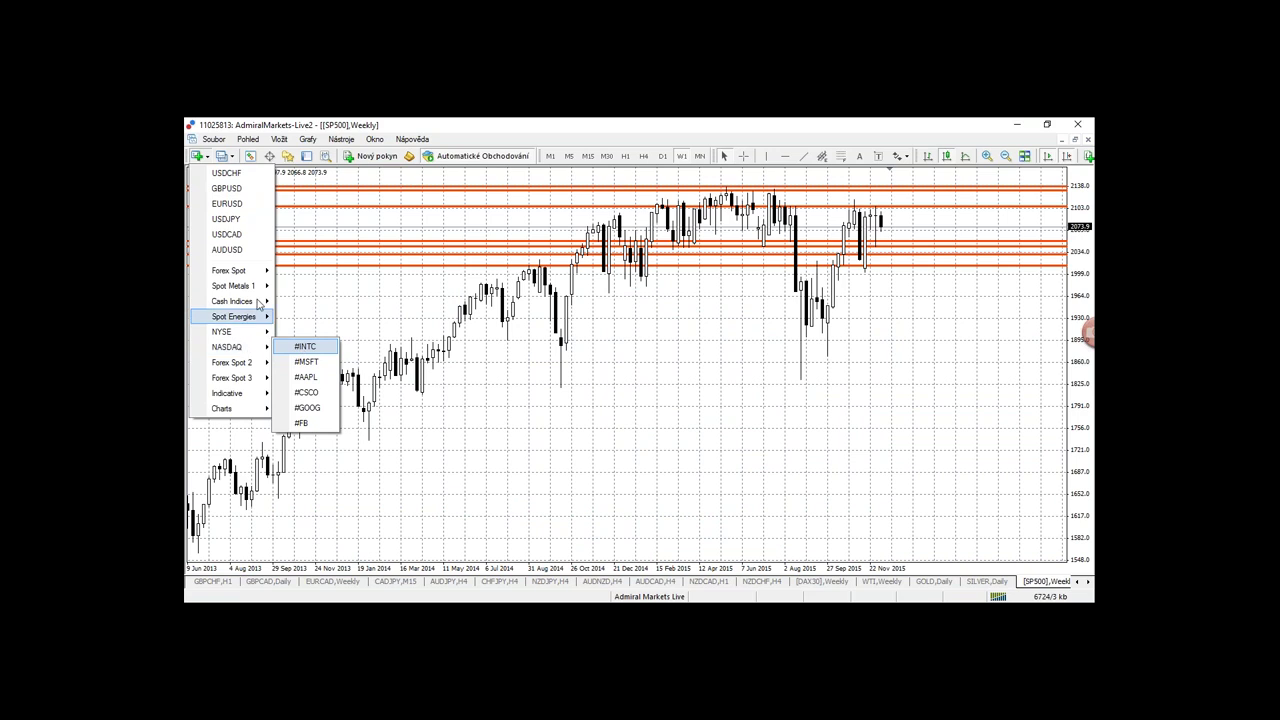
{"action": "mouse_move", "coordinate": [245, 301]}
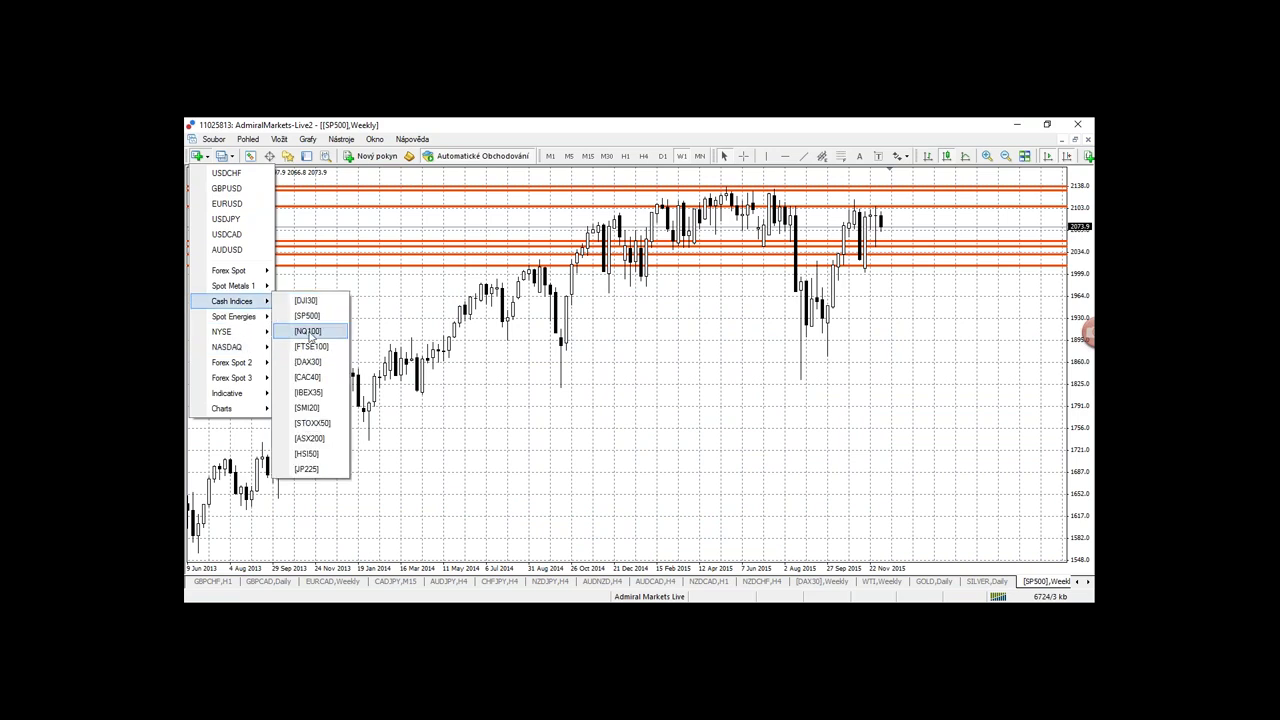
{"action": "left_click", "coordinate": [309, 331]}
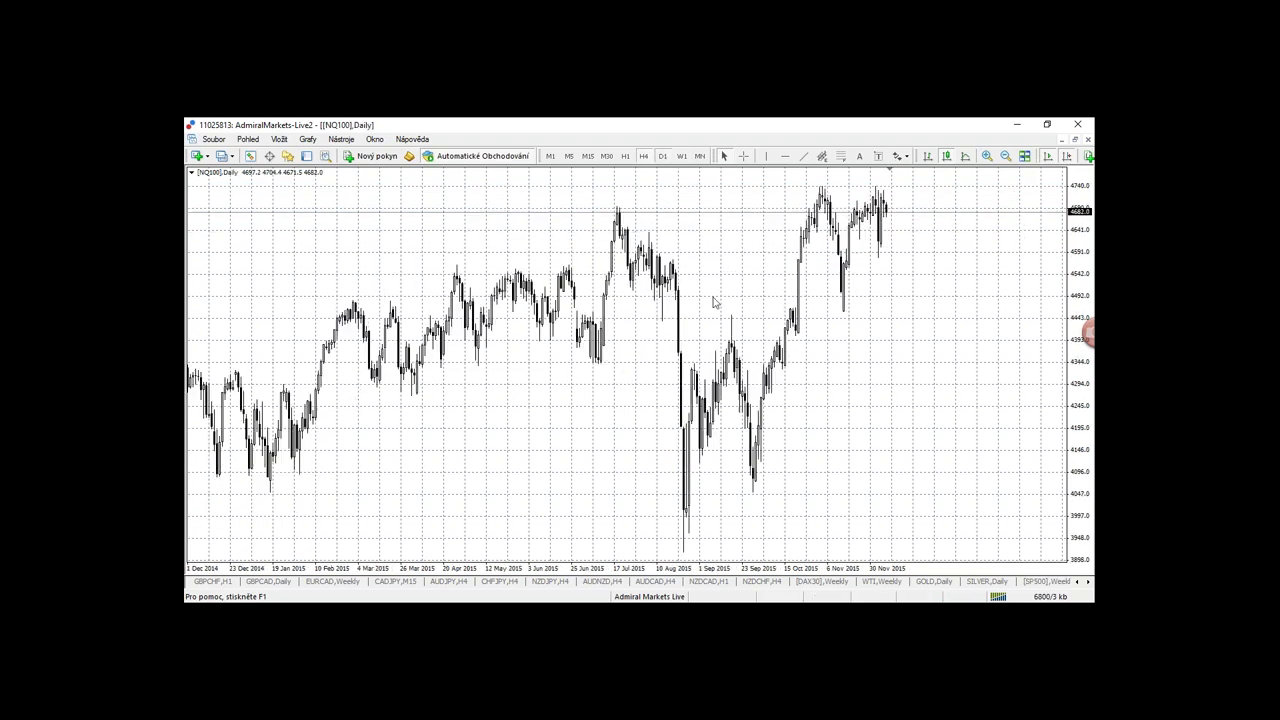
- Temporarily sketch a resistance line along the NQ100 daily highs near 4740 and a rising support band beneath the candles
{"action": "left_click_drag", "start_coordinate": [781, 572], "coordinate": [811, 572]}
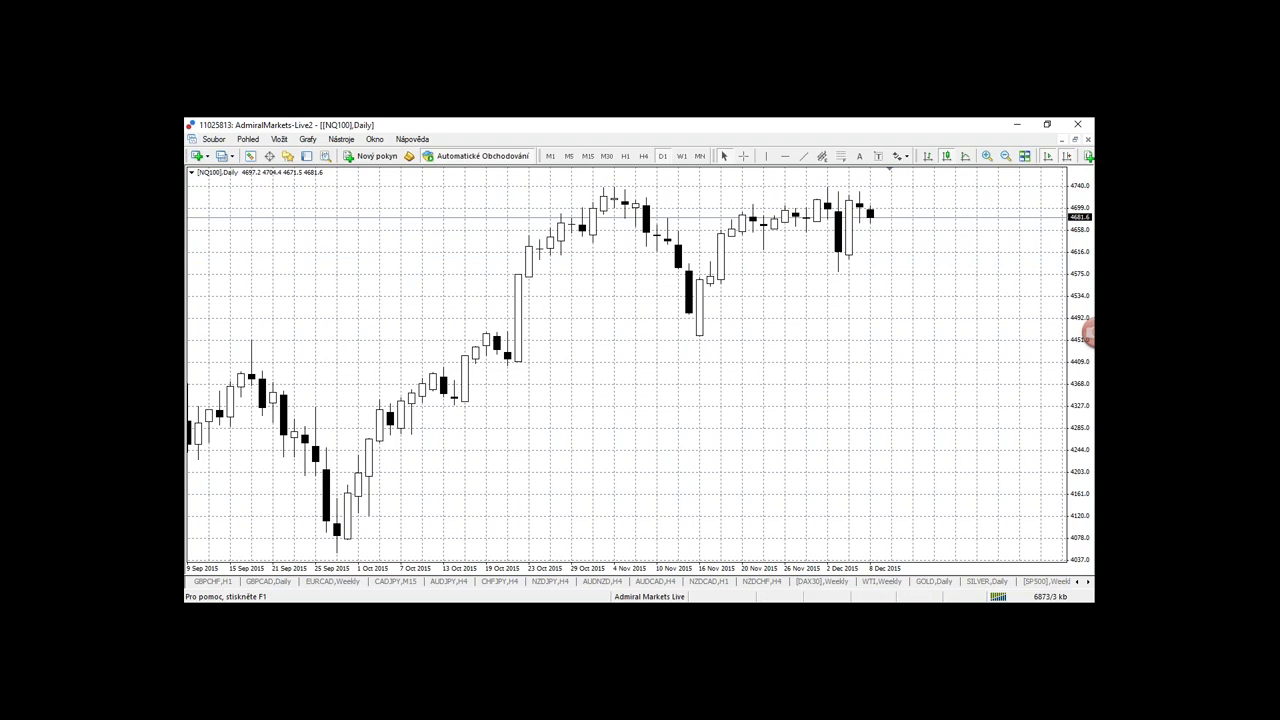
{"action": "left_click_drag", "start_coordinate": [598, 186], "coordinate": [903, 194]}
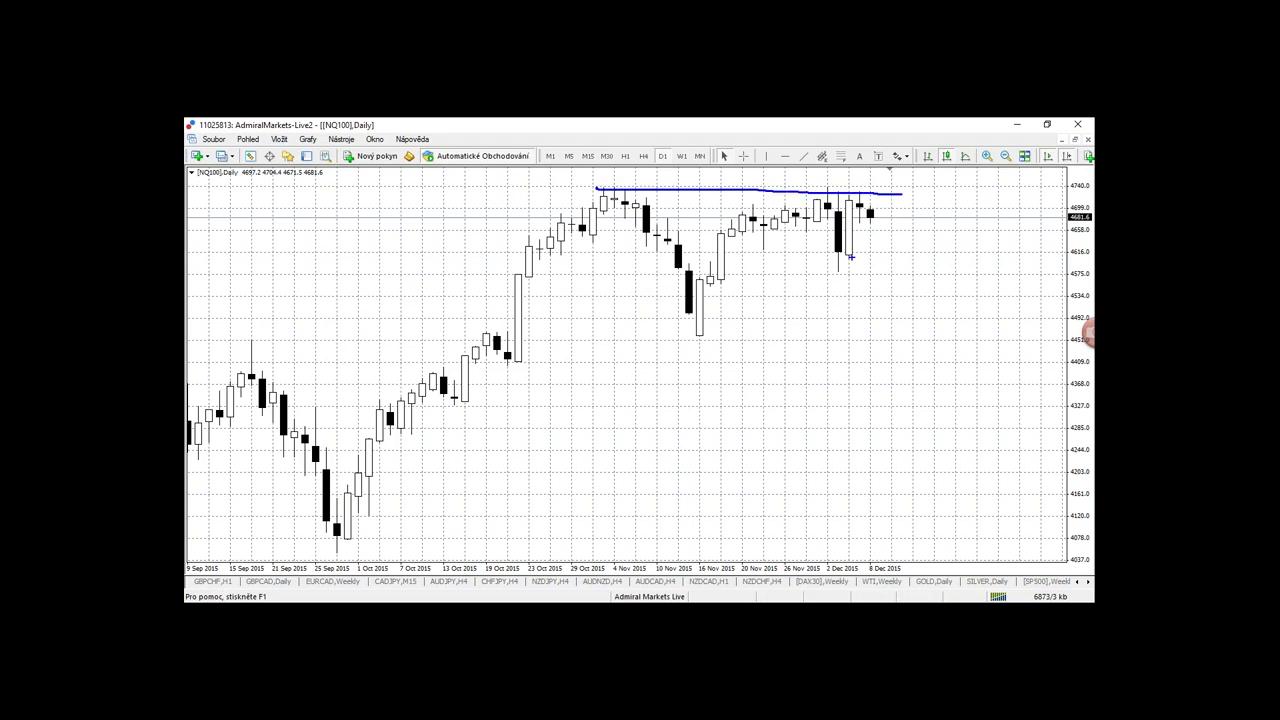
{"action": "mouse_move", "coordinate": [891, 237]}
{"action": "left_mouse_down"}
{"action": "mouse_move", "coordinate": [418, 442]}
{"action": "mouse_move", "coordinate": [940, 249]}
{"action": "mouse_move", "coordinate": [406, 430]}
{"action": "mouse_move", "coordinate": [836, 296]}
{"action": "mouse_move", "coordinate": [927, 248]}
{"action": "mouse_move", "coordinate": [754, 330]}
{"action": "left_mouse_up"}
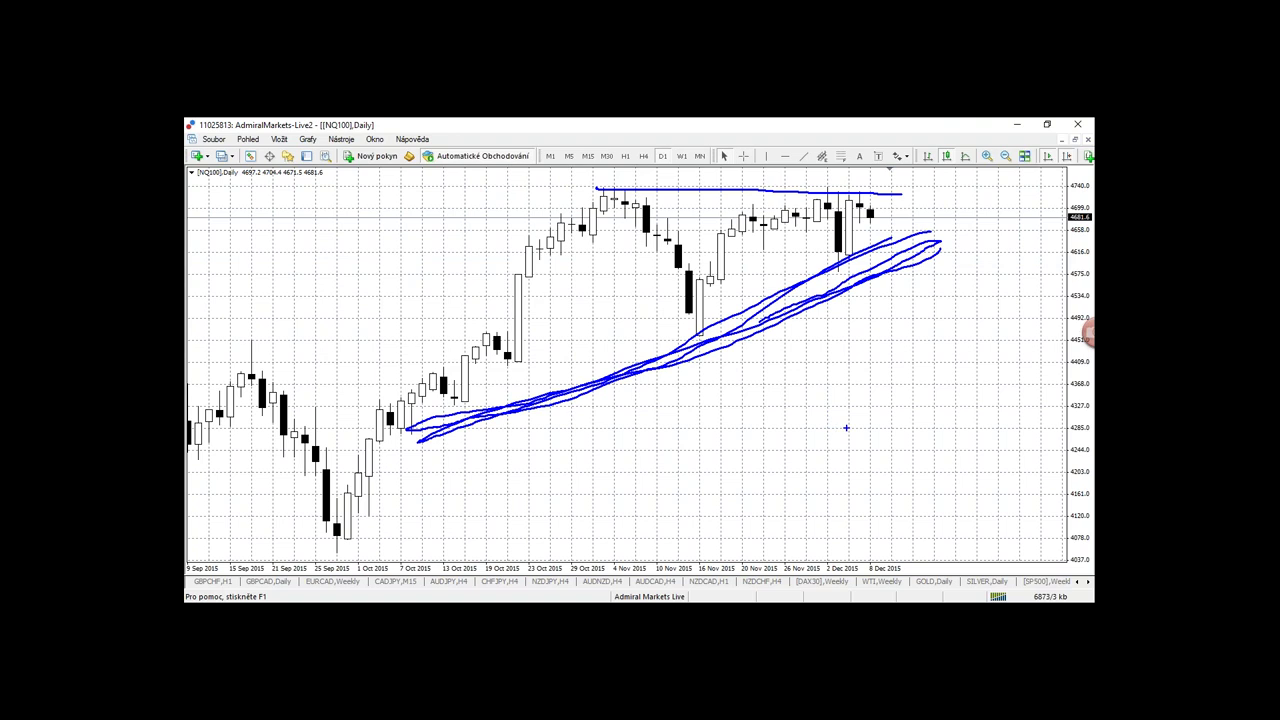
{"action": "key", "text": "Escape"}
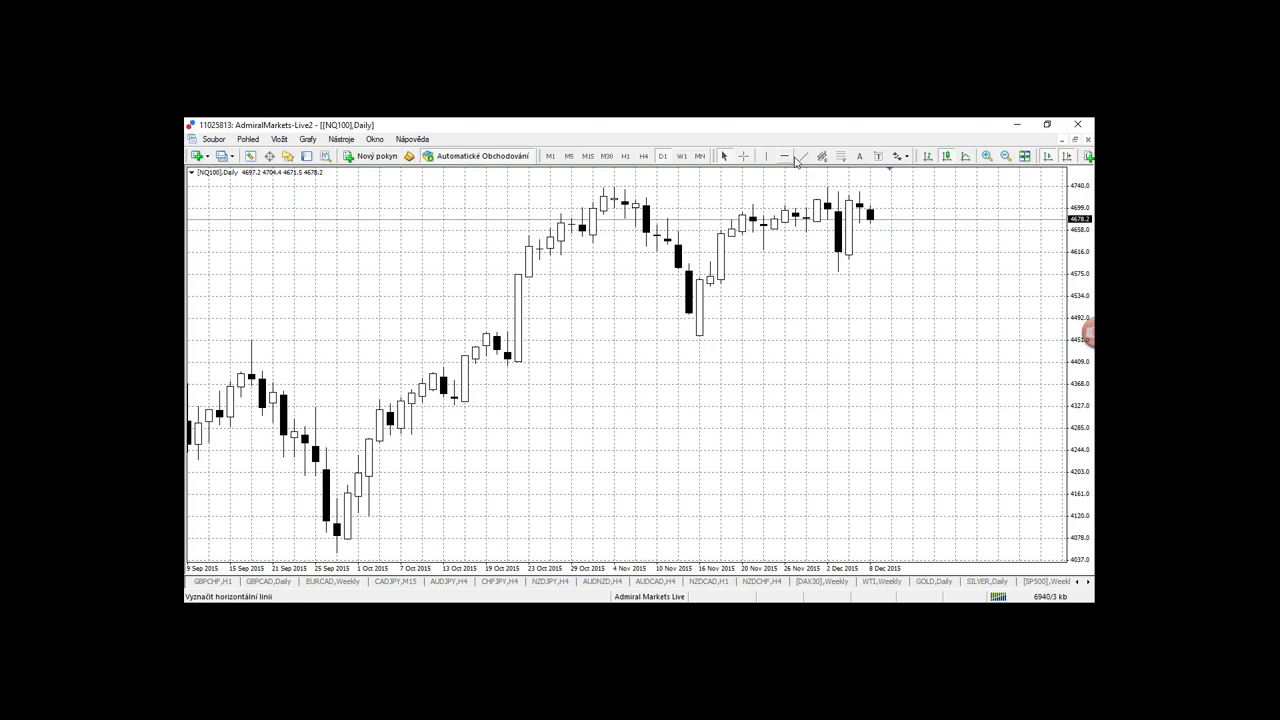
- Examine NQ100 on the monthly, weekly and H4 timeframes, temporarily marking the recent monthly high
{"action": "left_click", "coordinate": [699, 157]}
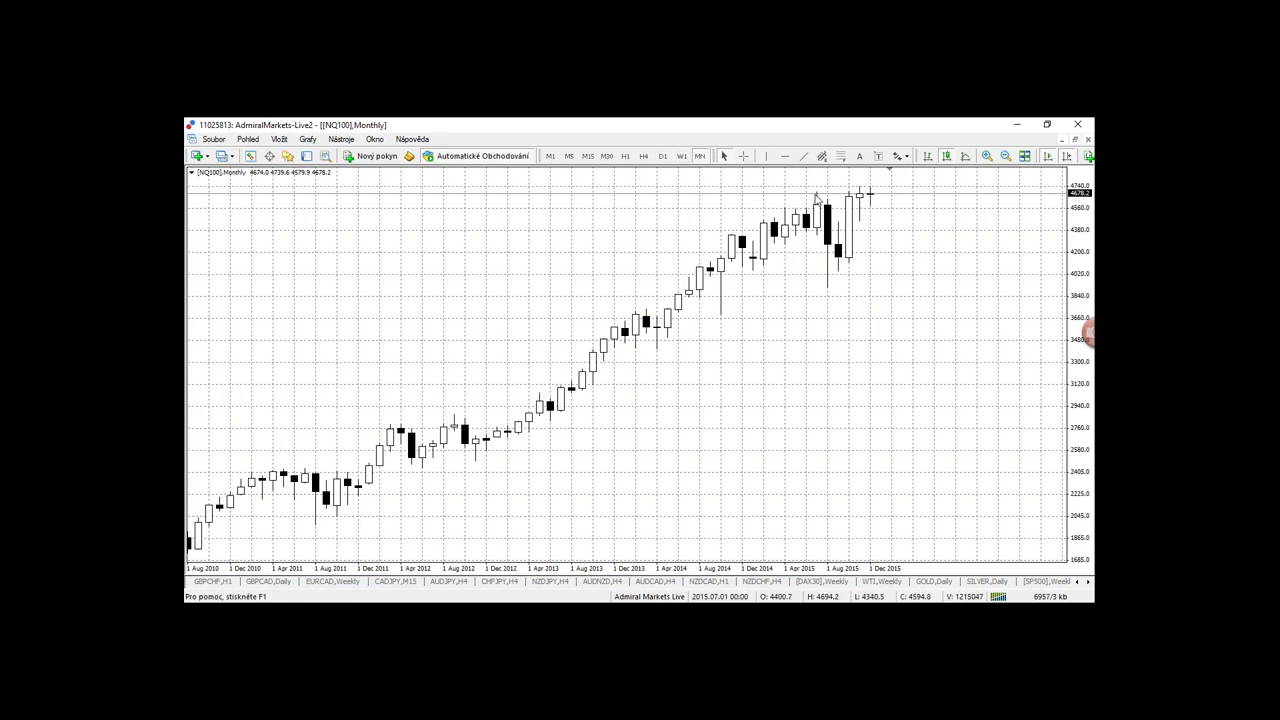
{"action": "left_click_drag", "start_coordinate": [869, 186], "coordinate": [845, 185]}
{"action": "left_click", "coordinate": [682, 156]}
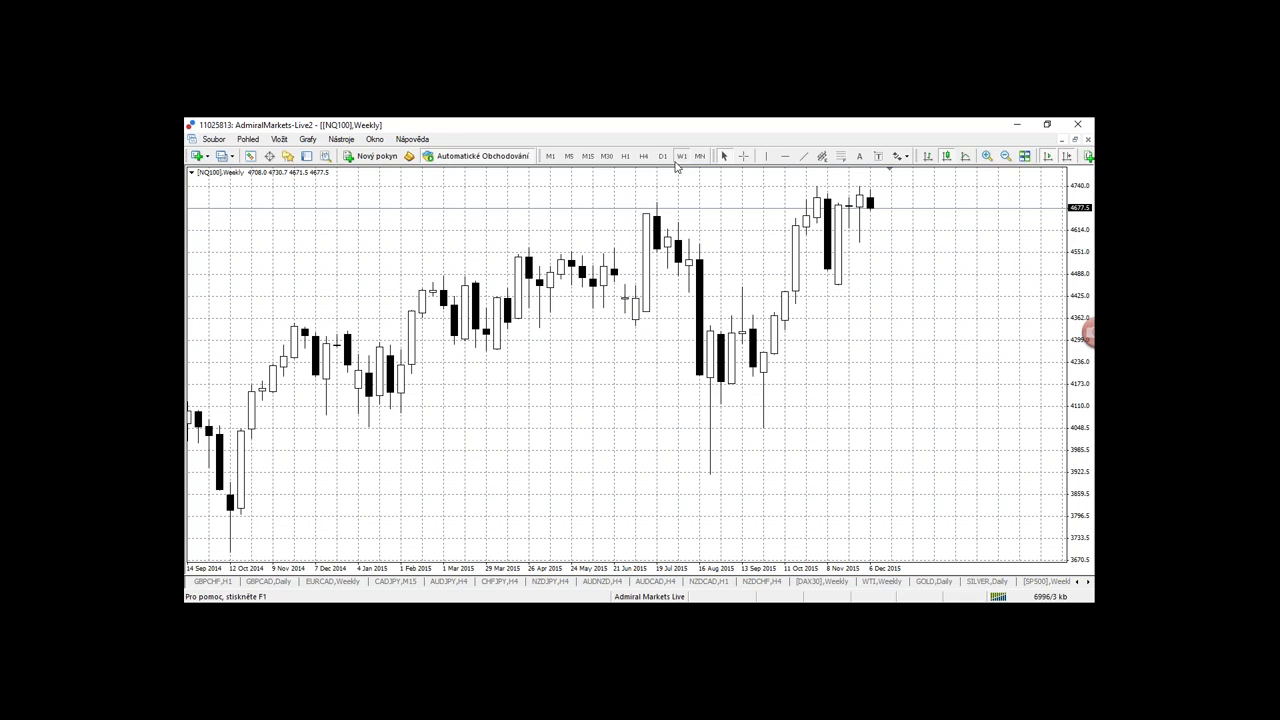
{"action": "left_click", "coordinate": [643, 156]}
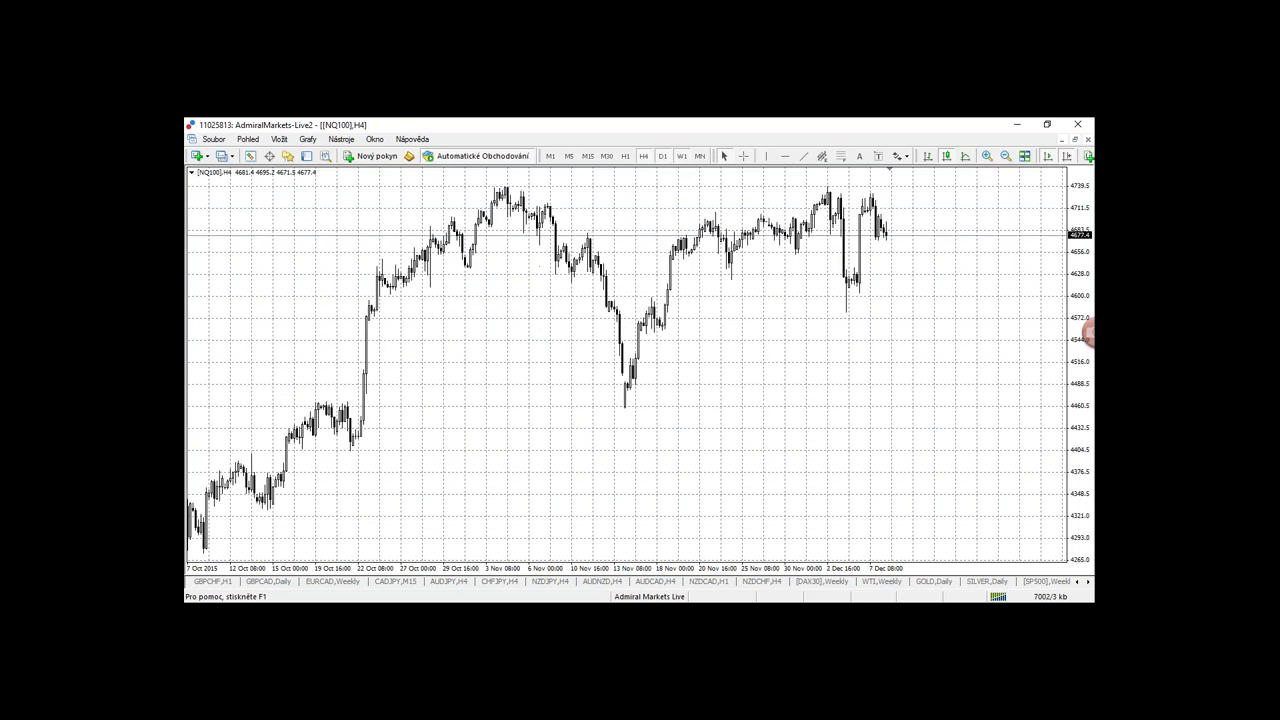
{"action": "left_click_drag", "start_coordinate": [818, 568], "coordinate": [815, 572]}
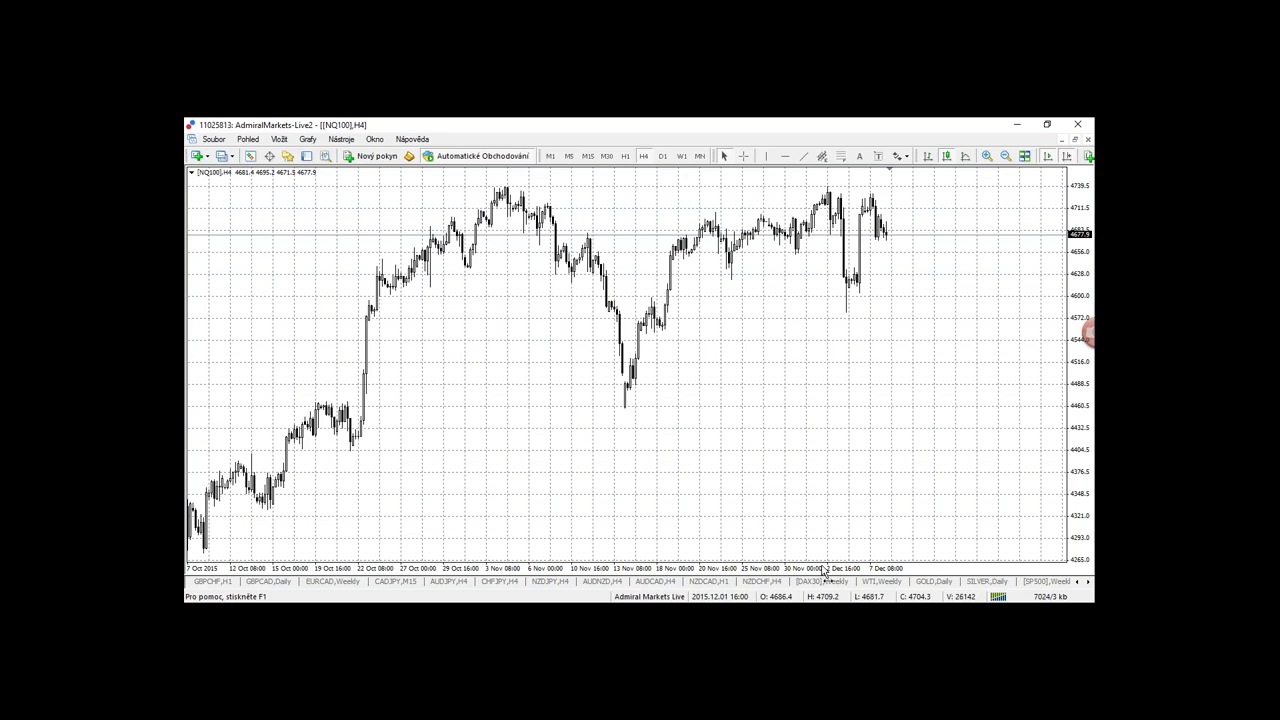
{"action": "left_click_drag", "start_coordinate": [814, 572], "coordinate": [810, 572]}
- Look through the AUDNZD, NZDJPY and EURCAD charts, ending on the GBPCAD daily chart
{"action": "left_click", "coordinate": [590, 582]}
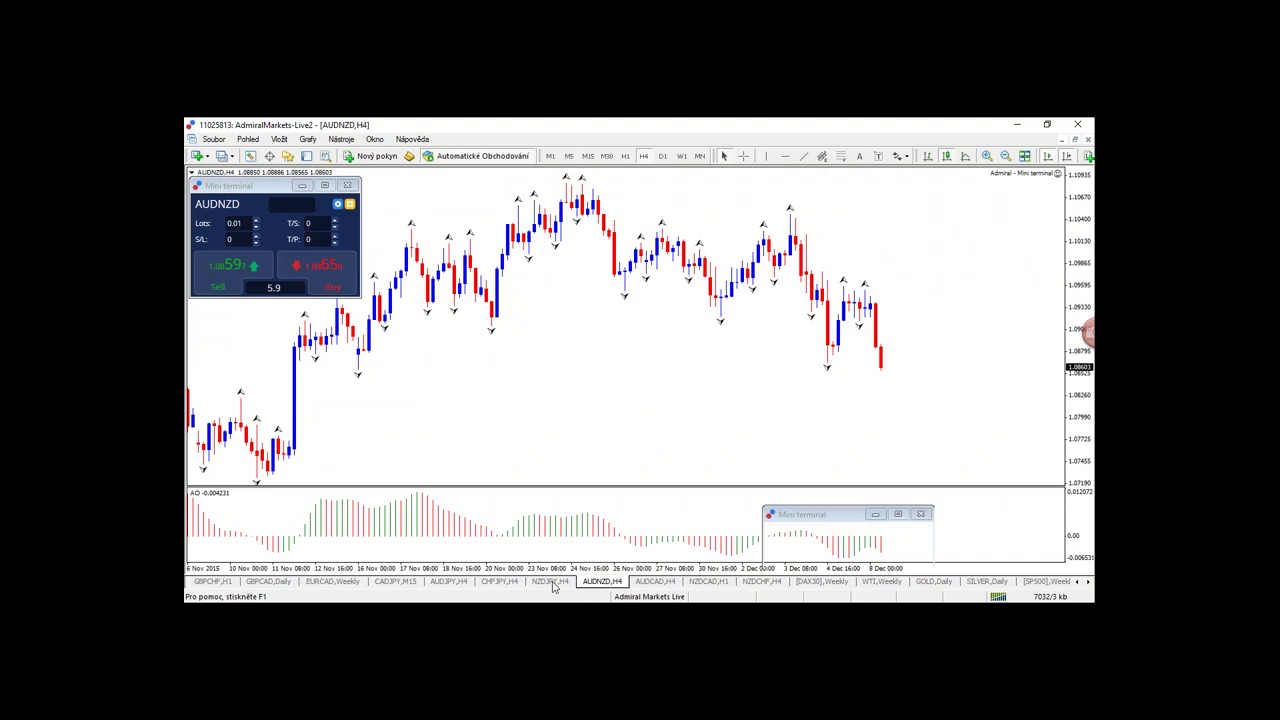
{"action": "left_click", "coordinate": [550, 582]}
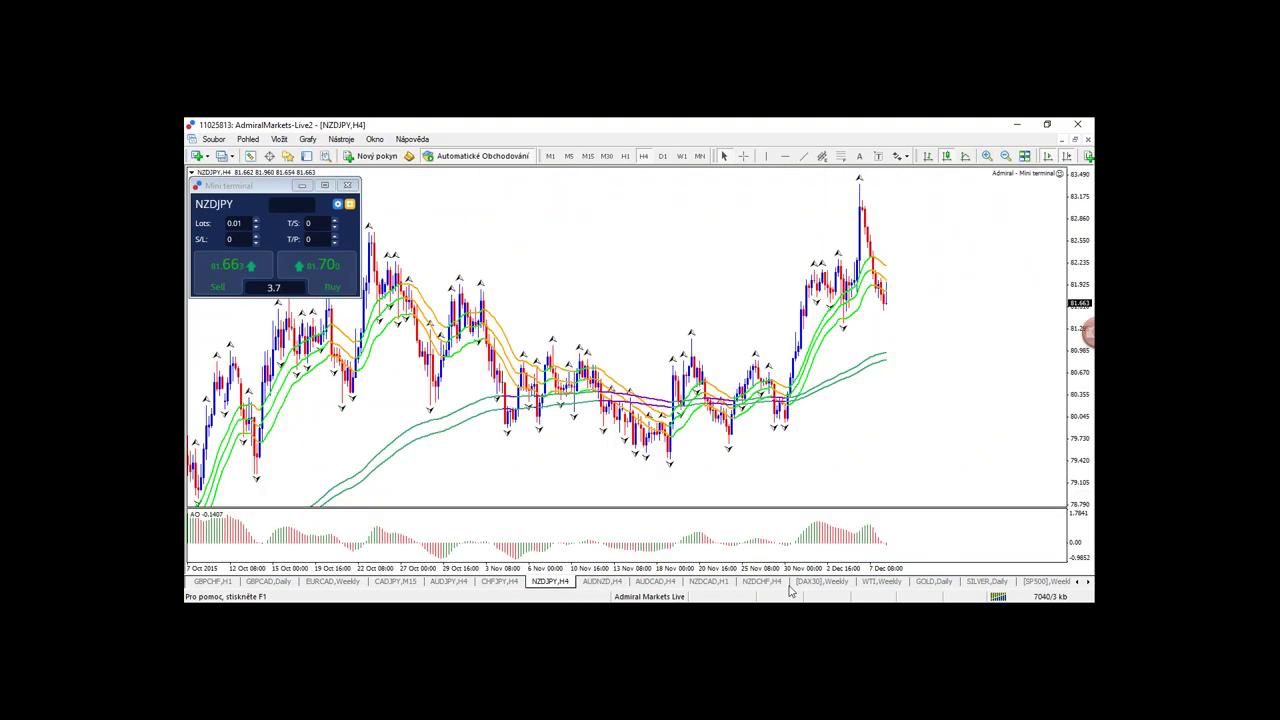
{"action": "left_click", "coordinate": [320, 582]}
{"action": "left_click", "coordinate": [290, 584]}
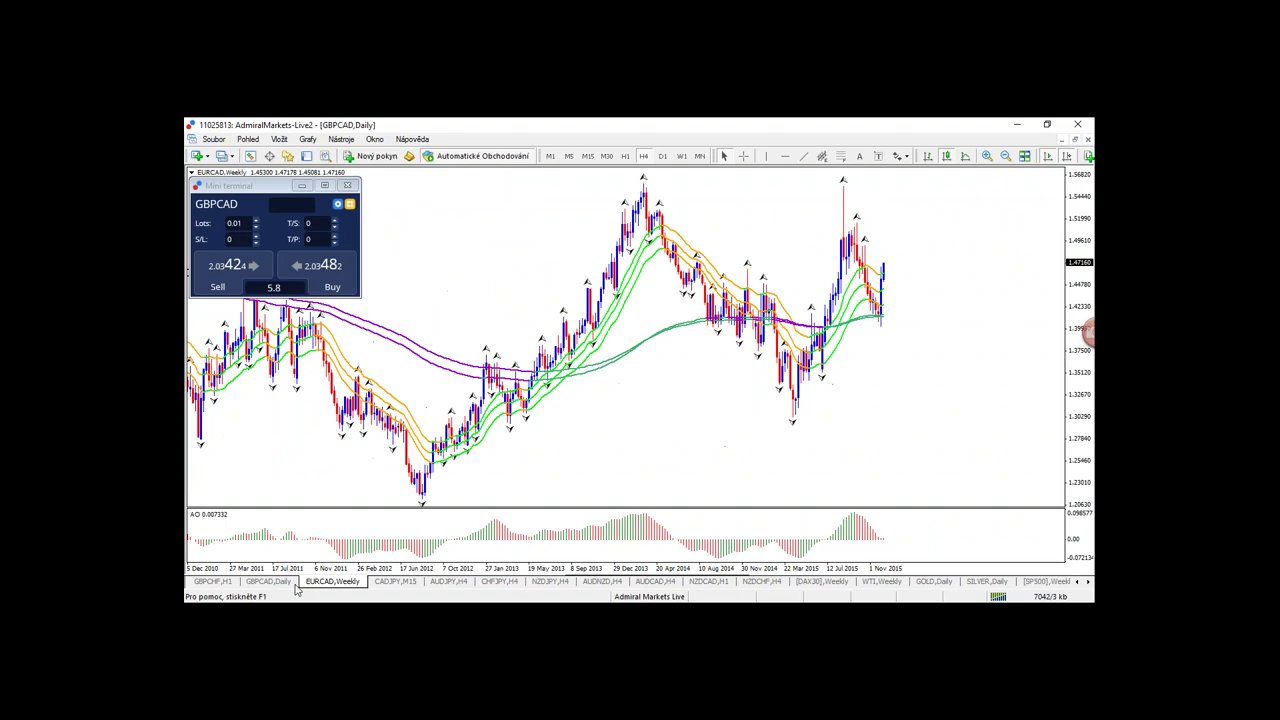
{"action": "left_click", "coordinate": [1078, 582]}
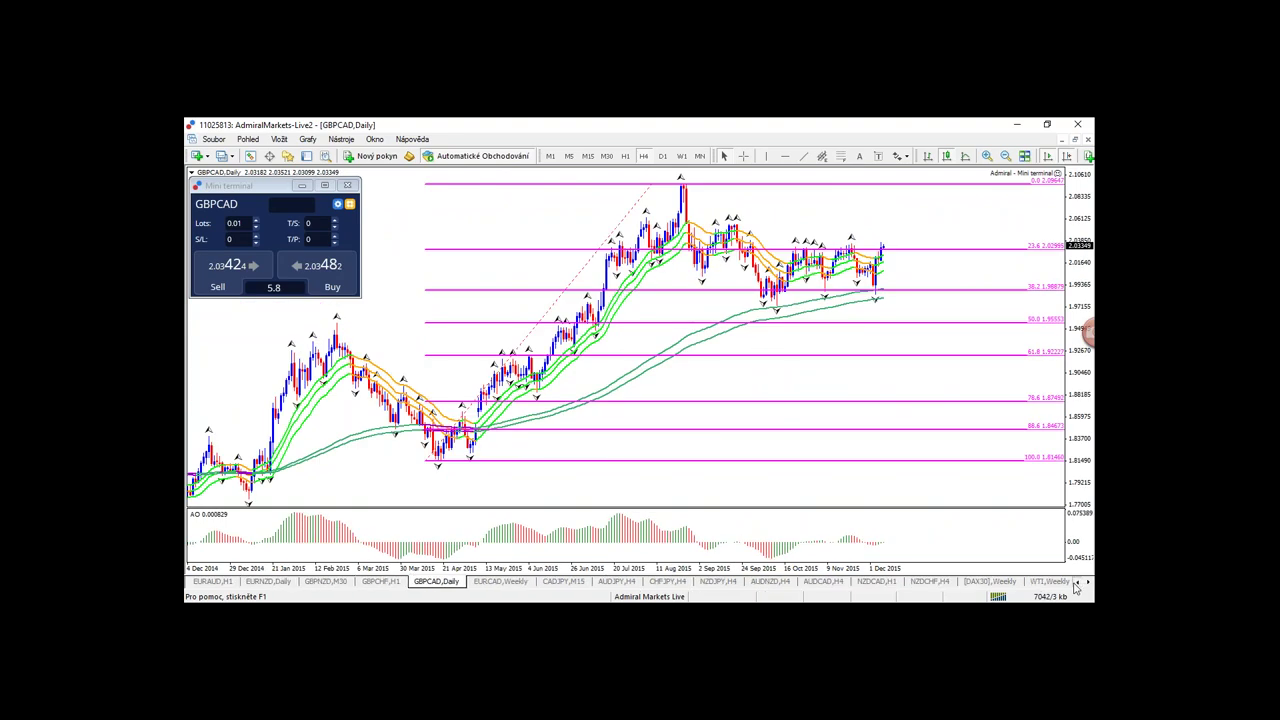
{"action": "left_click", "coordinate": [1076, 583]}
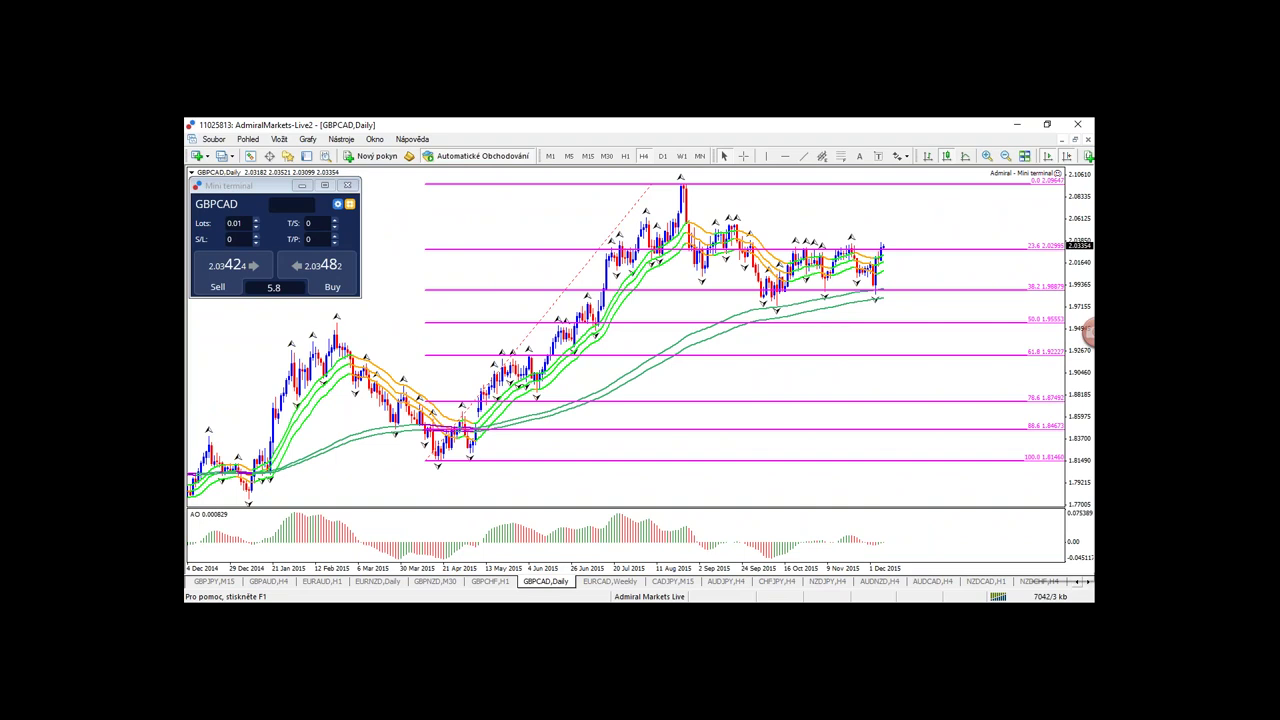
- Switch to Chrome, view the ABC Zigzag article's EUR/USD chart and show the MetaTrader 4 Supreme Edition page
{"action": "left_click", "coordinate": [470, 604]}
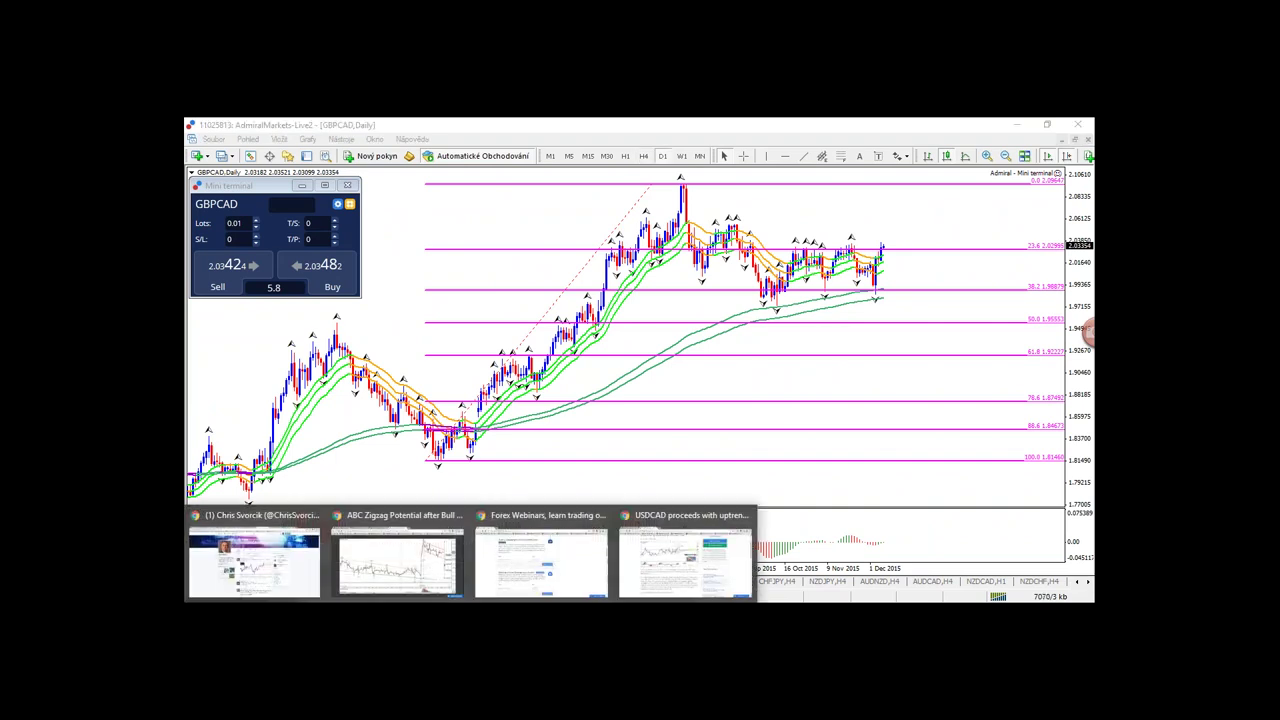
{"action": "mouse_move", "coordinate": [405, 592]}
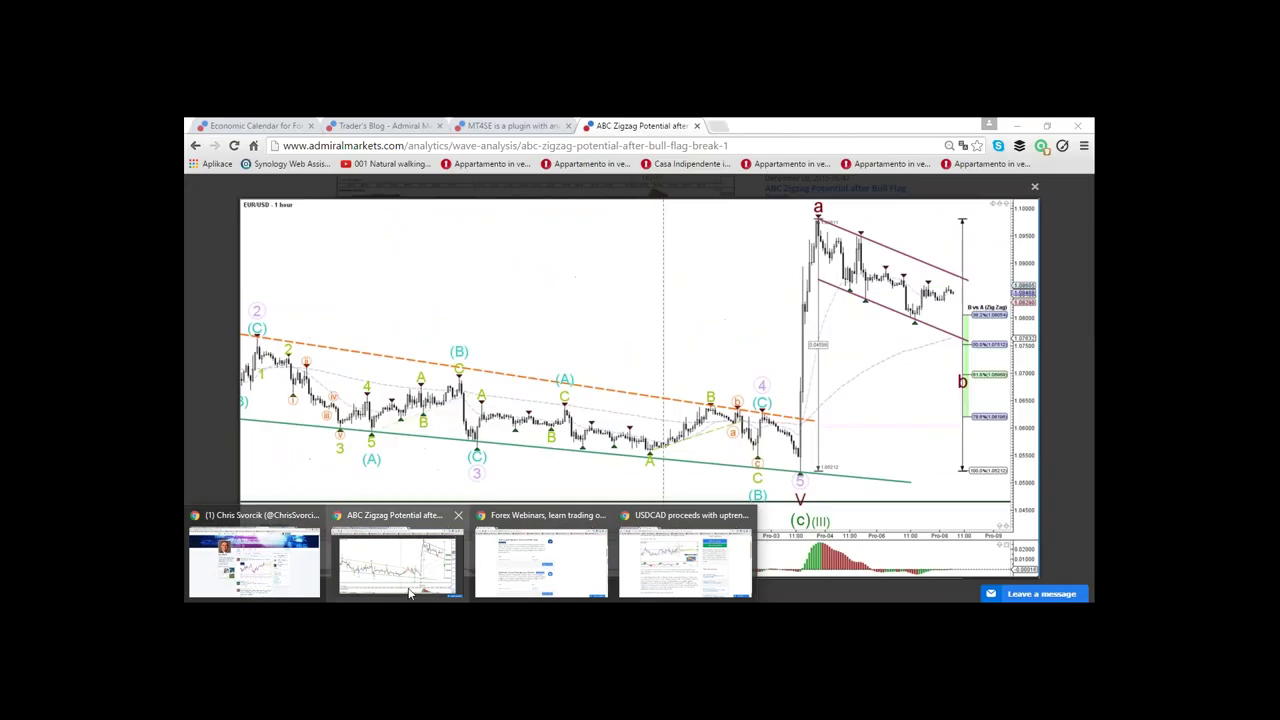
{"action": "left_click", "coordinate": [406, 591]}
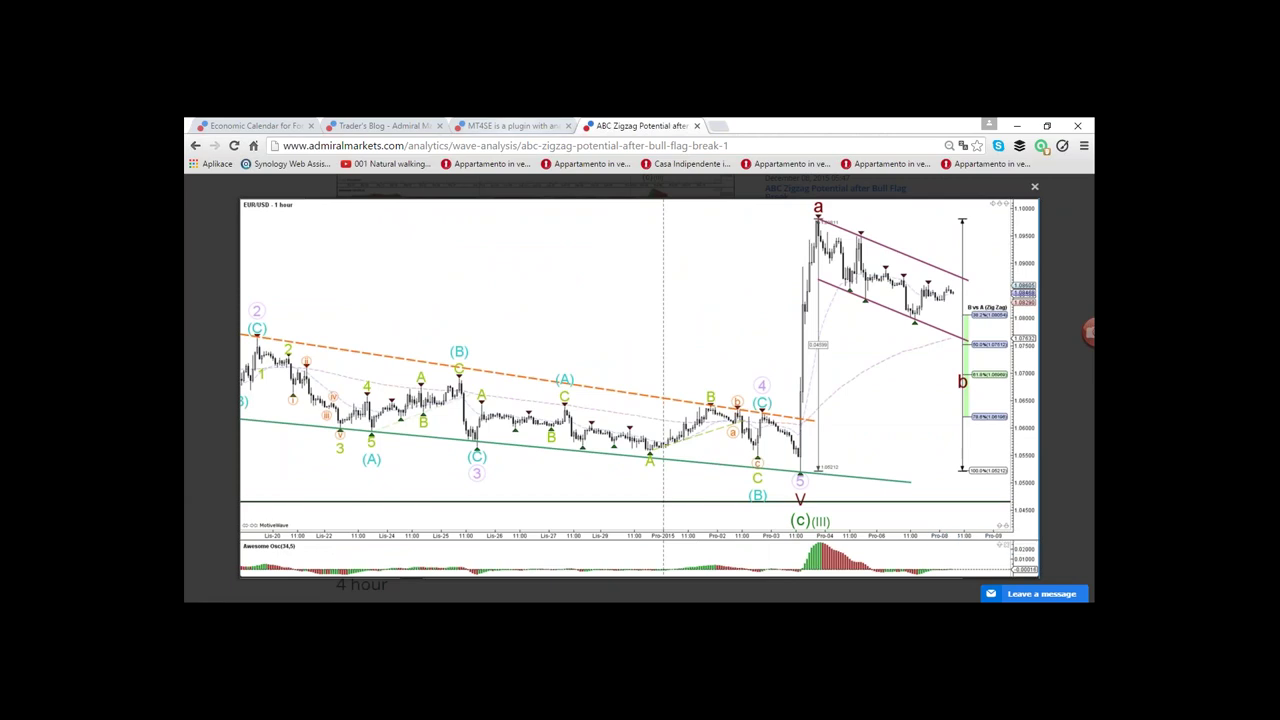
{"action": "left_click", "coordinate": [510, 126]}
{"action": "left_click_drag", "start_coordinate": [505, 312], "coordinate": [493, 298]}
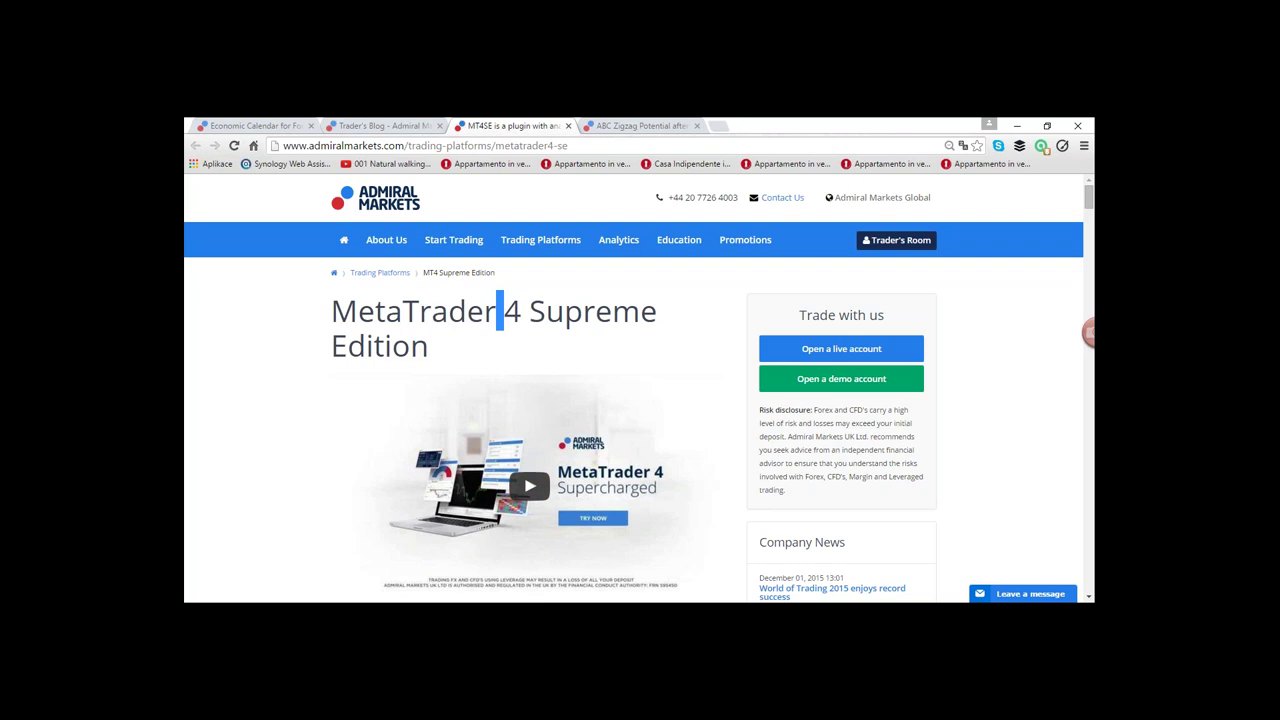
- Return to MetaTrader and set the GBPCAD chart to the H4 timeframe, enlarging the latest candles
{"action": "key", "text": "alt+Tab"}
{"action": "key", "text": "alt+Tab"}
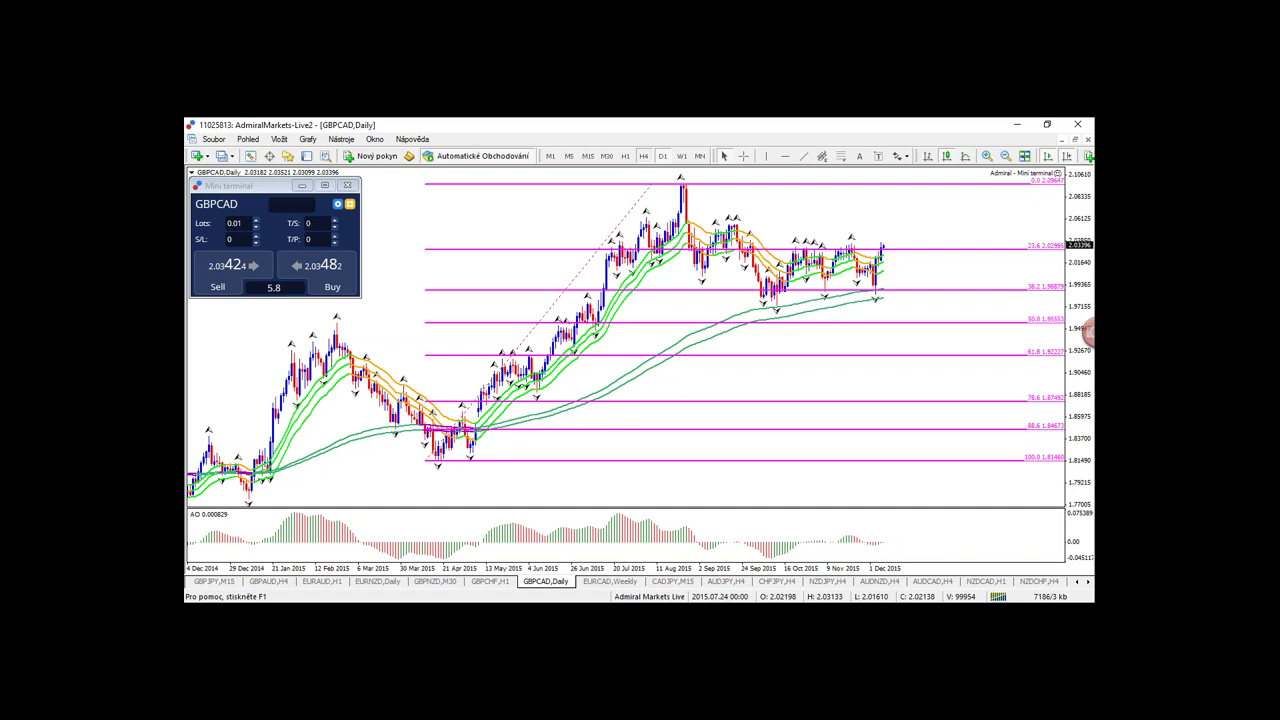
{"action": "left_click", "coordinate": [644, 156]}
{"action": "left_click_drag", "start_coordinate": [714, 565], "coordinate": [590, 565]}
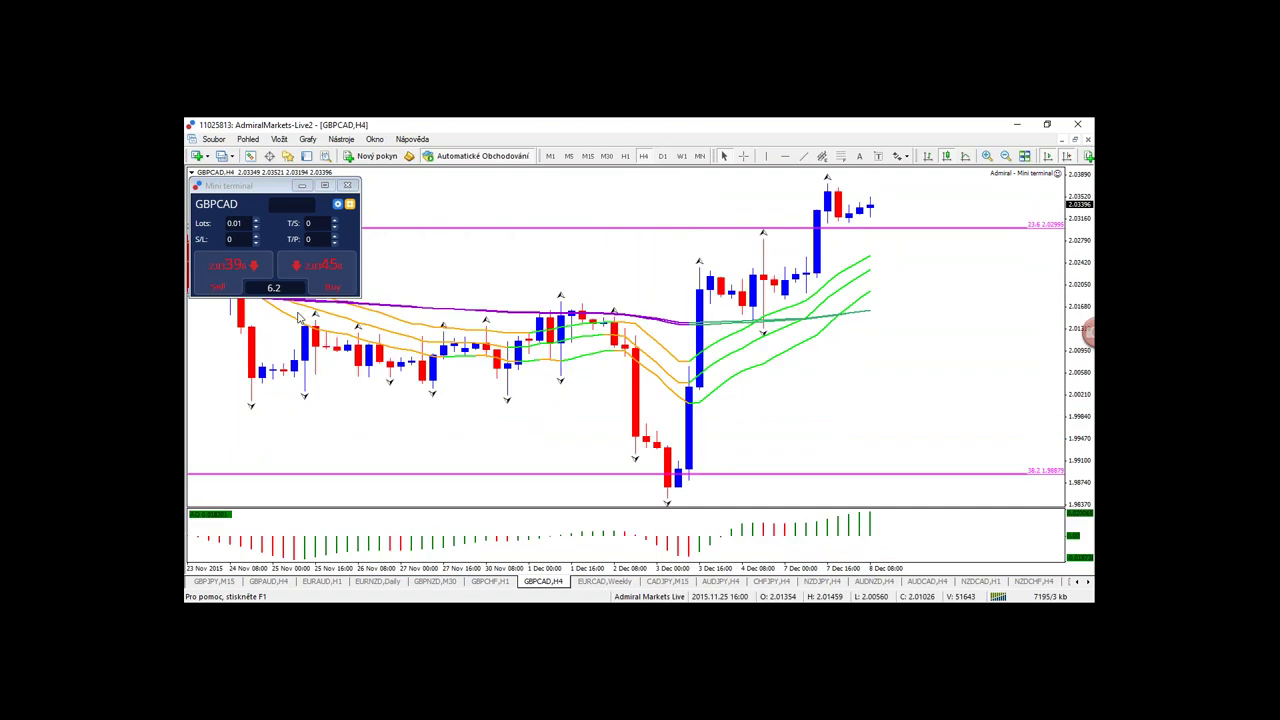
- Show the Navigator and go through its Admiral indicators, pointing out Admiral Chart Group and Admiral freehand drawing
{"action": "left_click", "coordinate": [287, 156]}
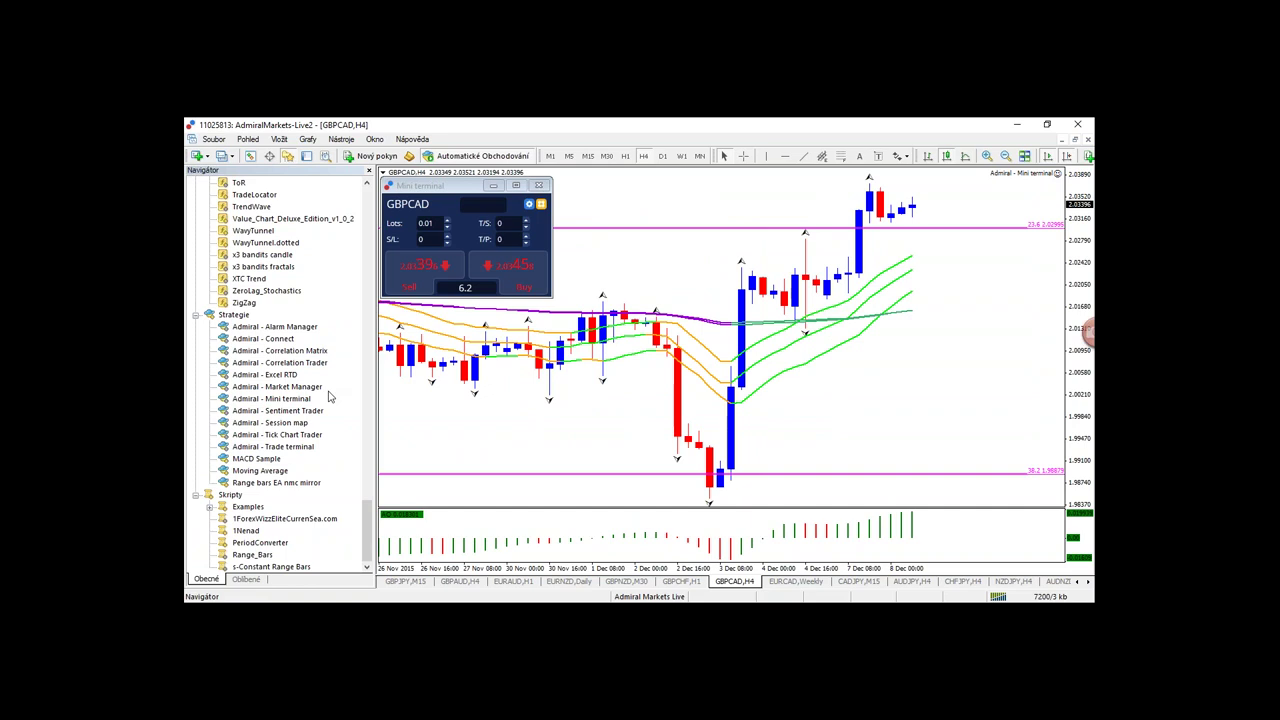
{"action": "scroll", "coordinate": [265, 325], "scroll_direction": "up", "scroll_amount": 20}
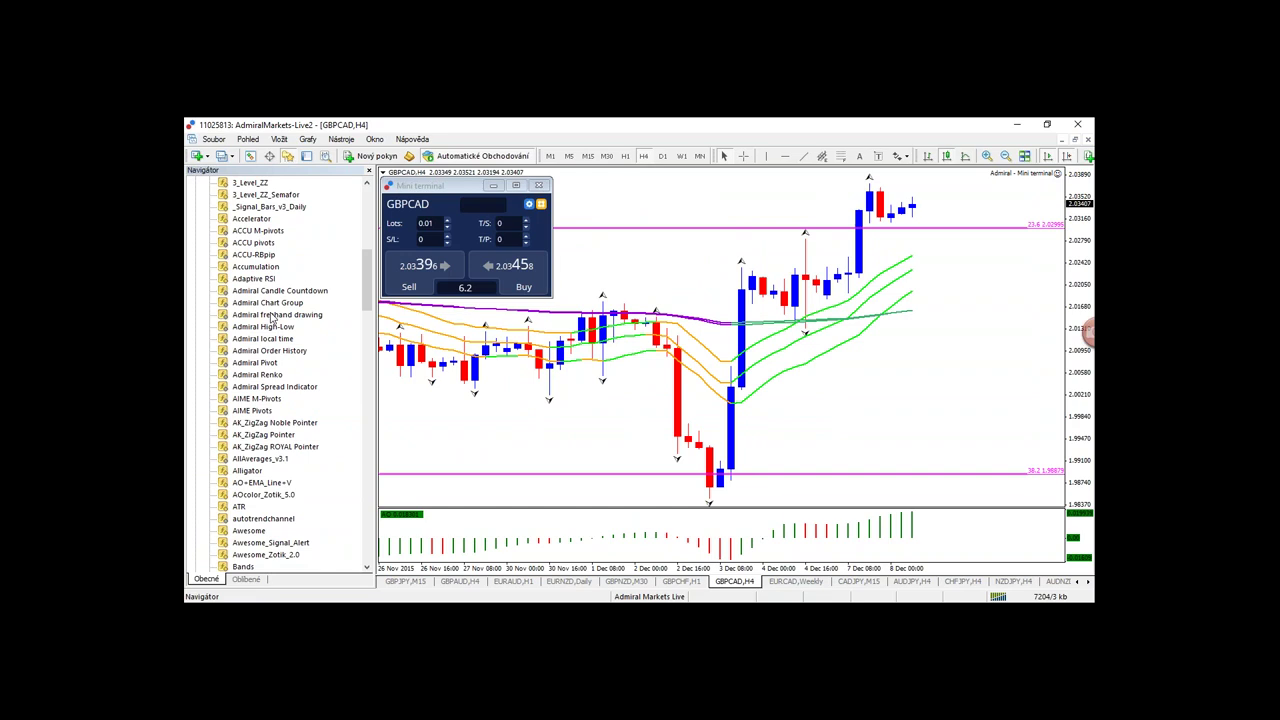
{"action": "left_click", "coordinate": [268, 302]}
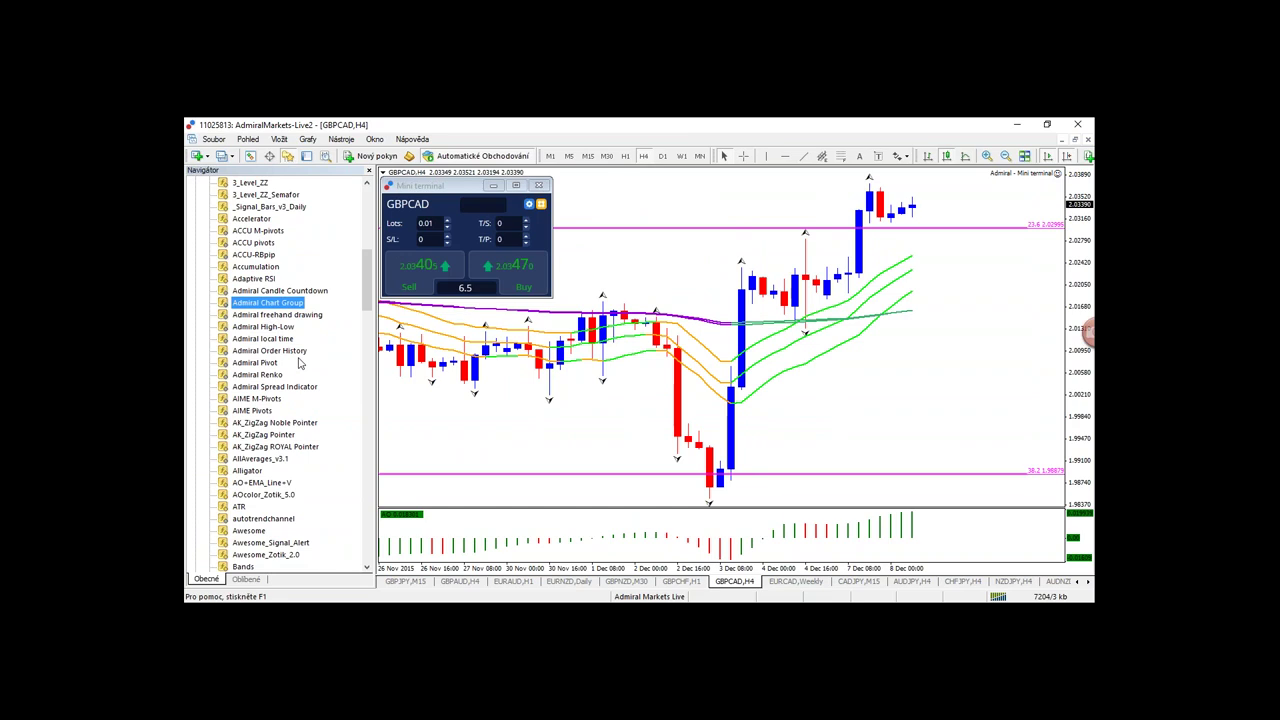
{"action": "left_click_drag", "start_coordinate": [265, 339], "coordinate": [290, 317]}
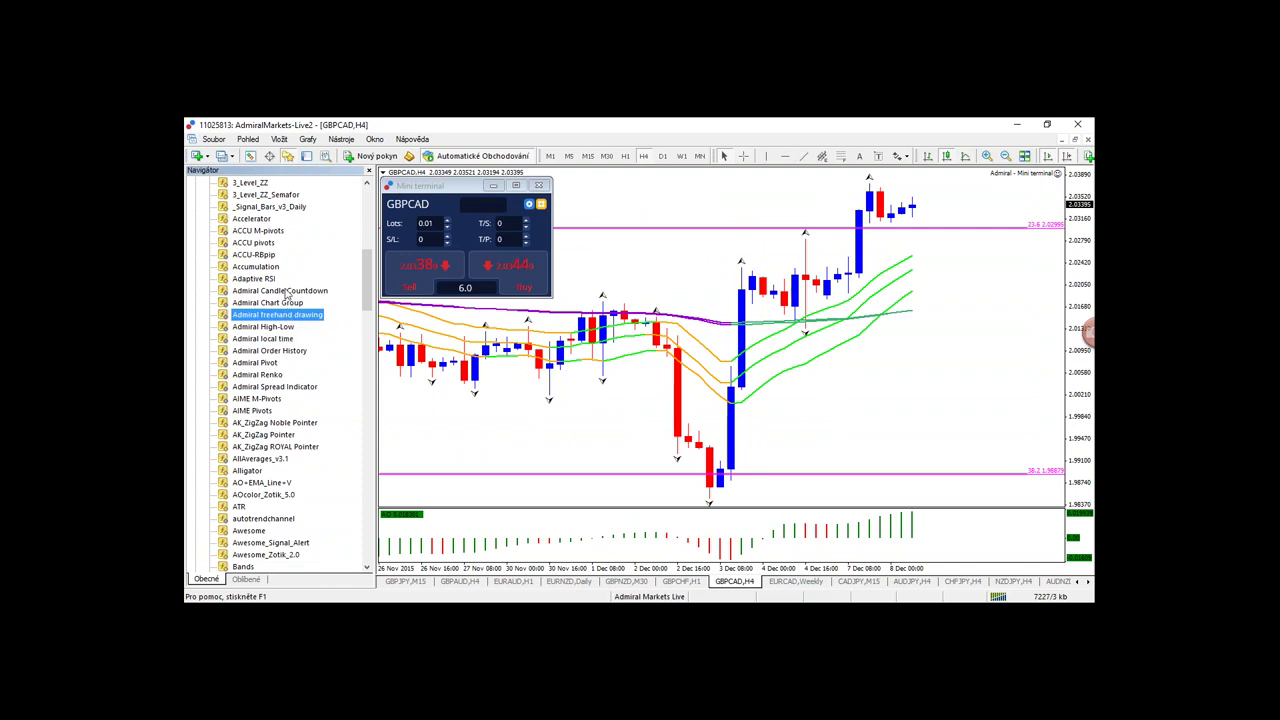
- Try to add the Admiral Candle Countdown indicator to the GBPCAD H4 chart with its default settings
{"action": "left_click", "coordinate": [285, 291]}
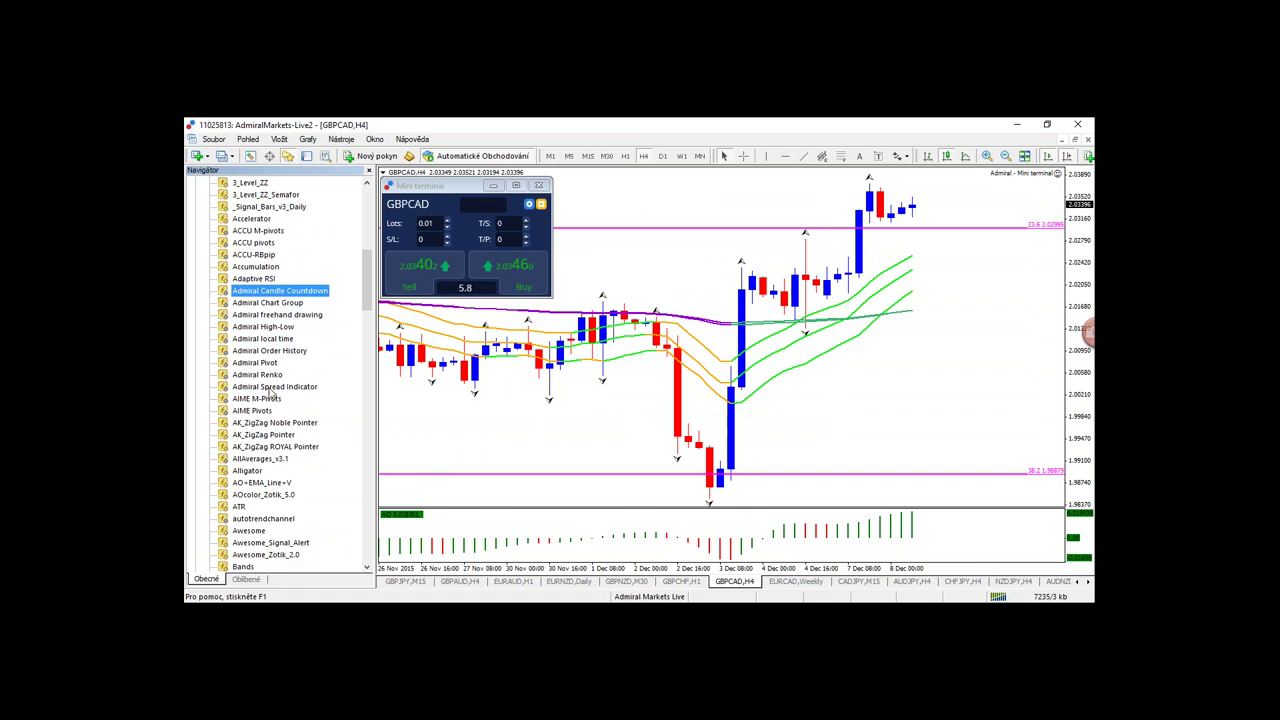
{"action": "key", "text": "Return"}
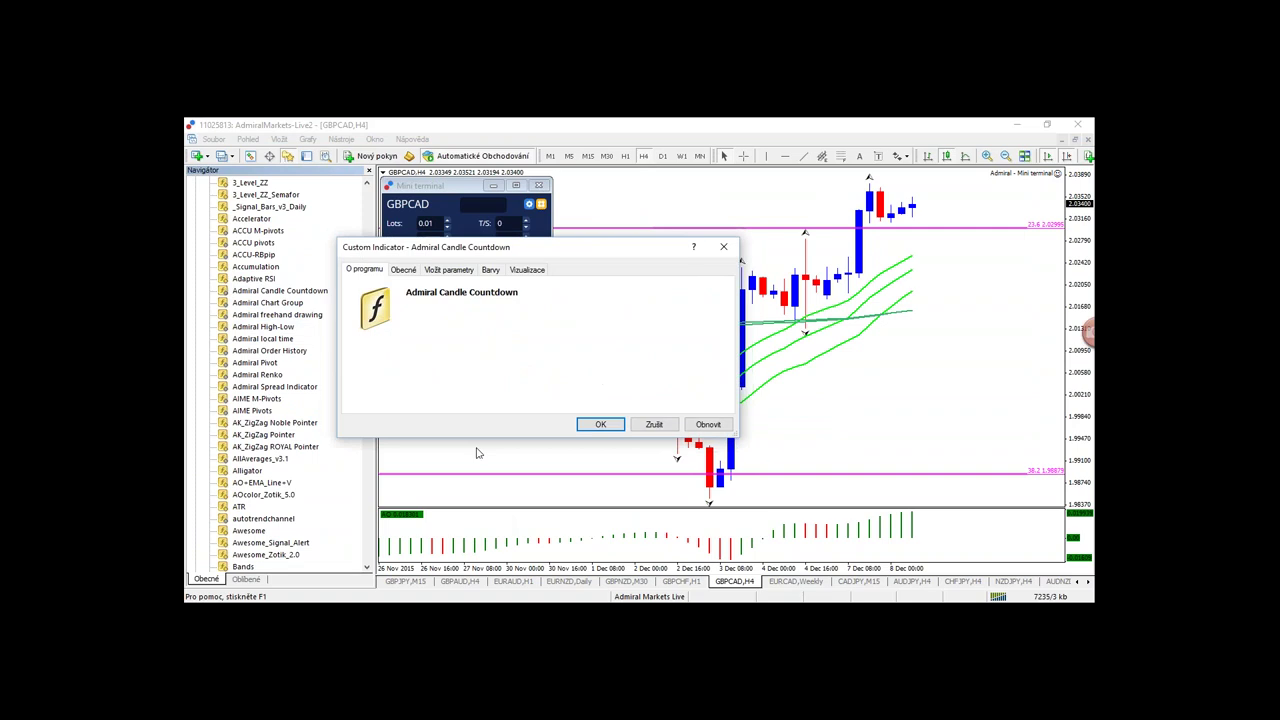
{"action": "key", "text": "Return"}
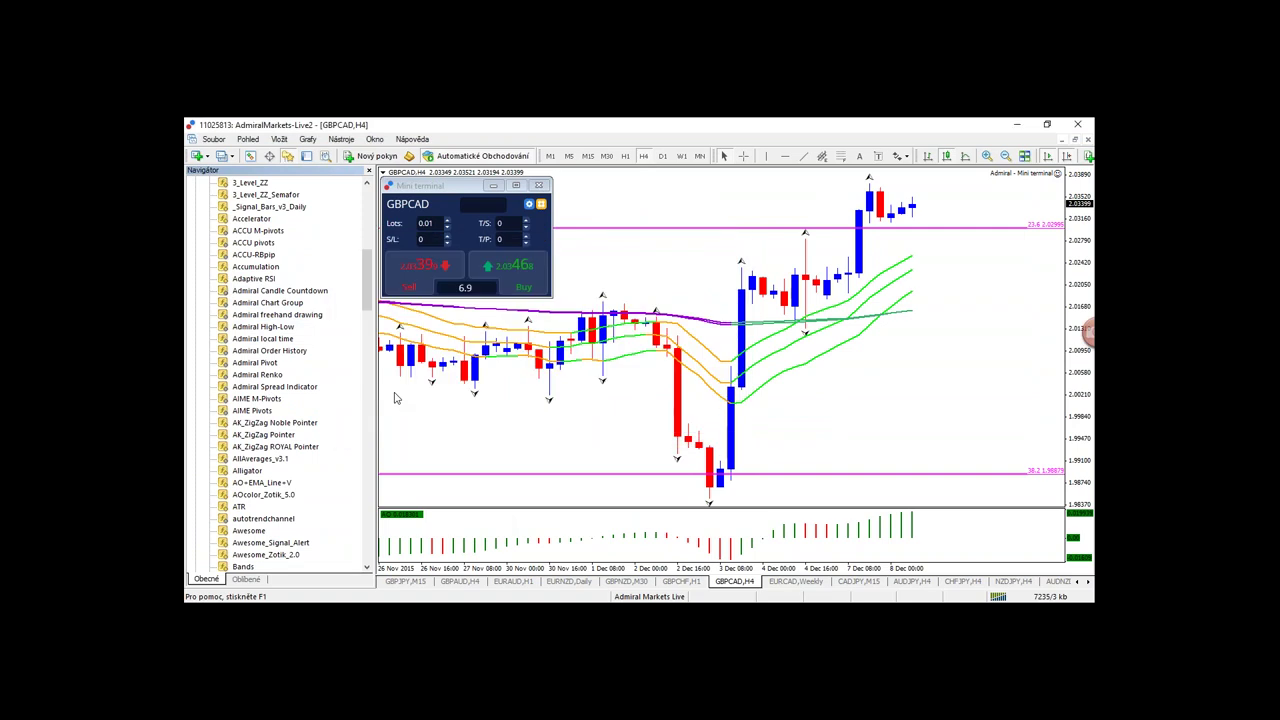
- Reopen Admiral Candle Countdown for the GBPCAD chart, view its input parameters, accept them unchanged and hide the Navigator
{"action": "left_click", "coordinate": [280, 291]}
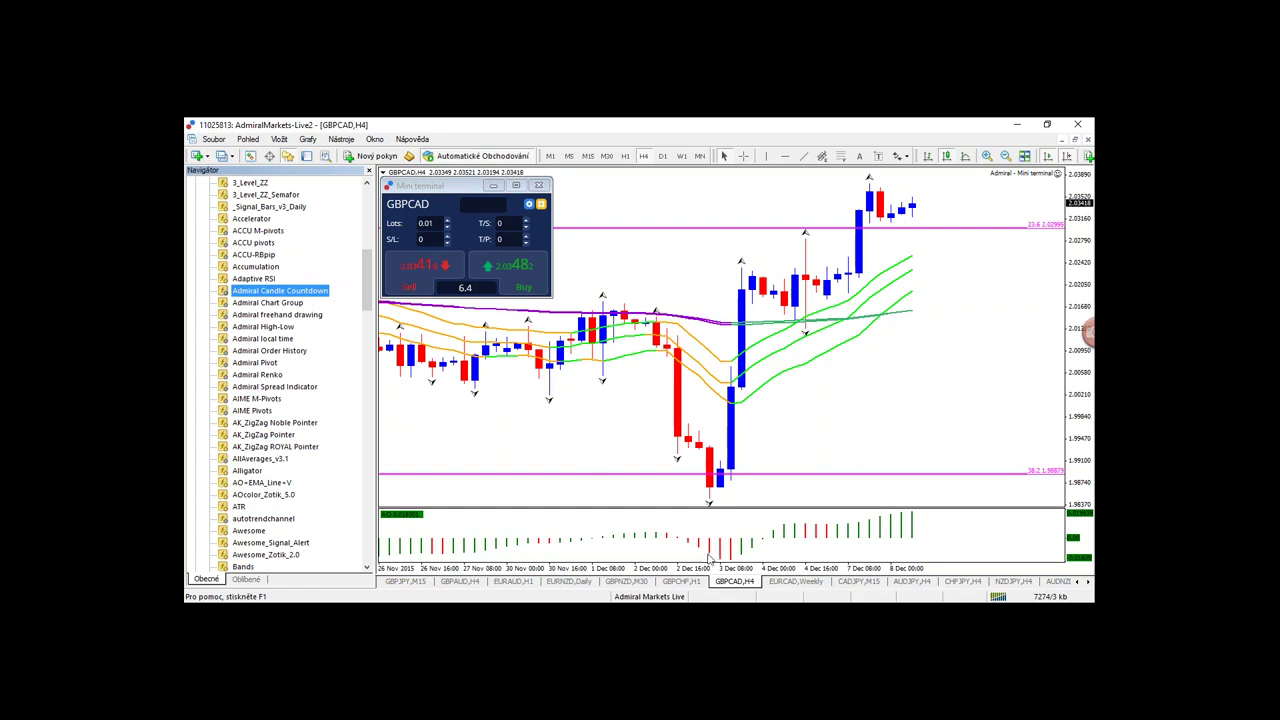
{"action": "double_click", "coordinate": [312, 341]}
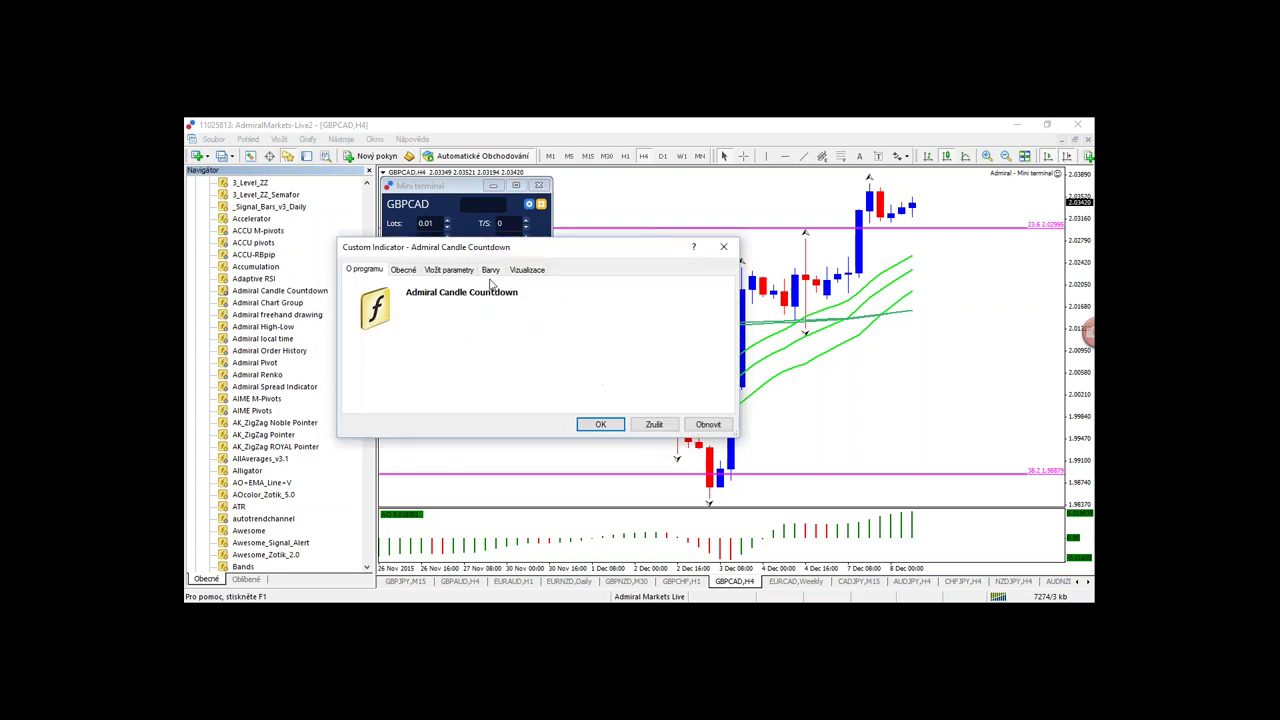
{"action": "left_click", "coordinate": [449, 269]}
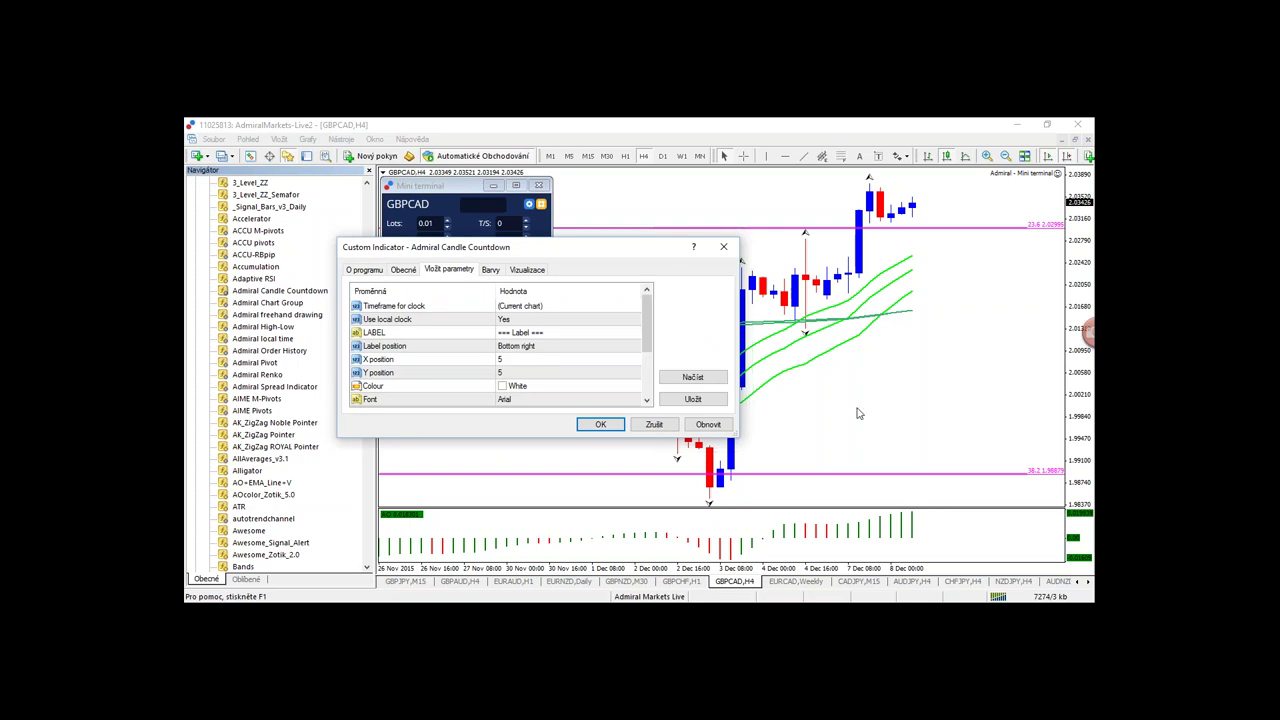
{"action": "key", "text": "Return"}
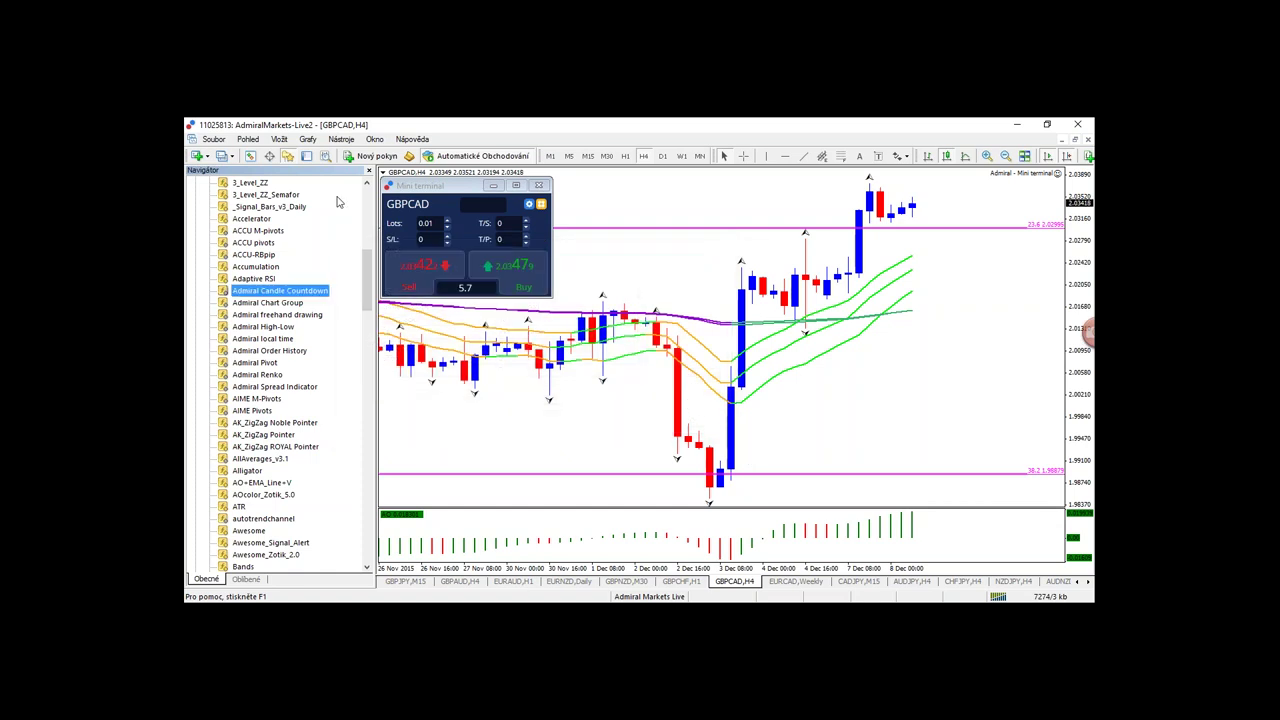
{"action": "left_click", "coordinate": [369, 170]}
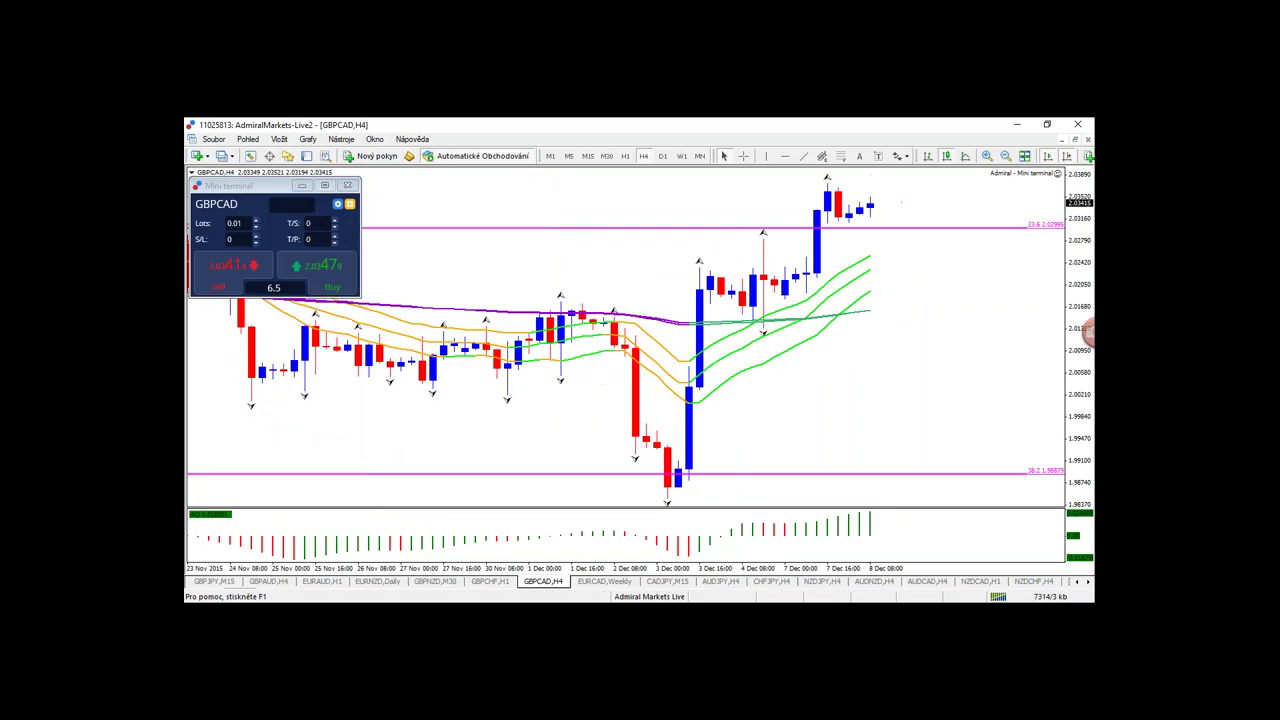
- Close the GBPCAD Mini terminal, go through the Admiral Candle Countdown parameters once more from the Navigator and hide the Navigator
{"action": "left_click_drag", "start_coordinate": [700, 568], "coordinate": [778, 568]}
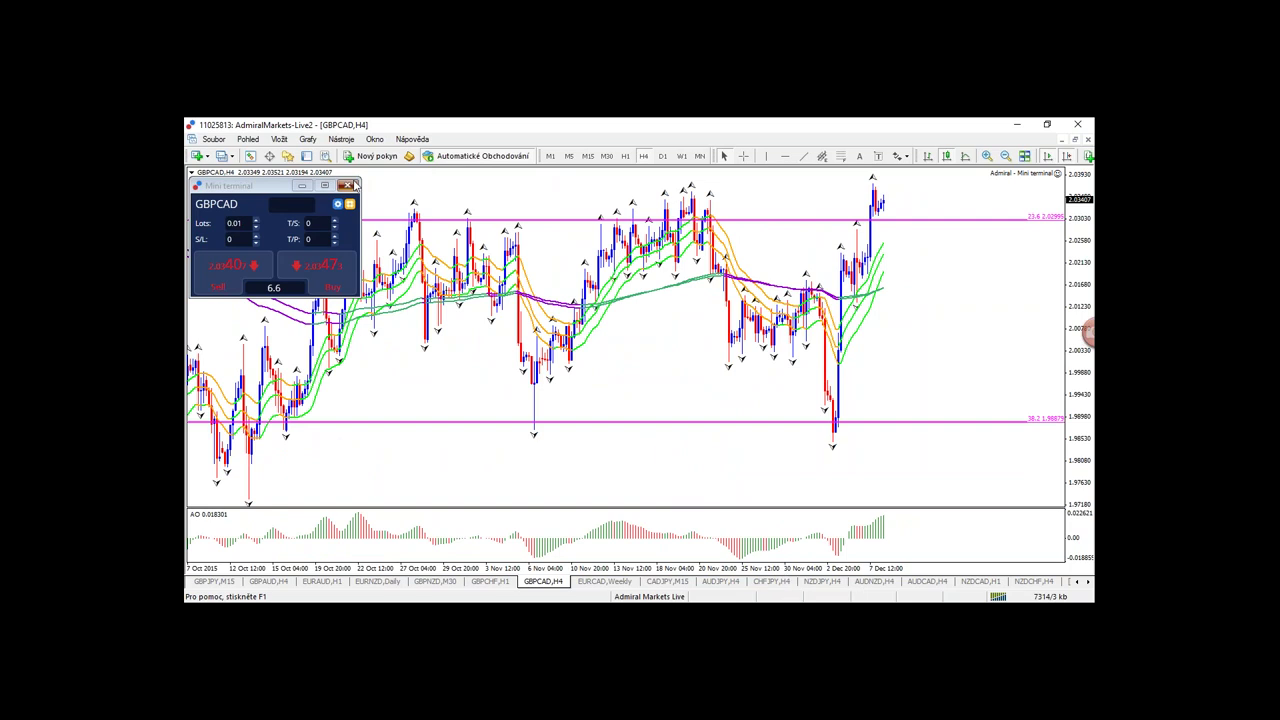
{"action": "left_click", "coordinate": [350, 185]}
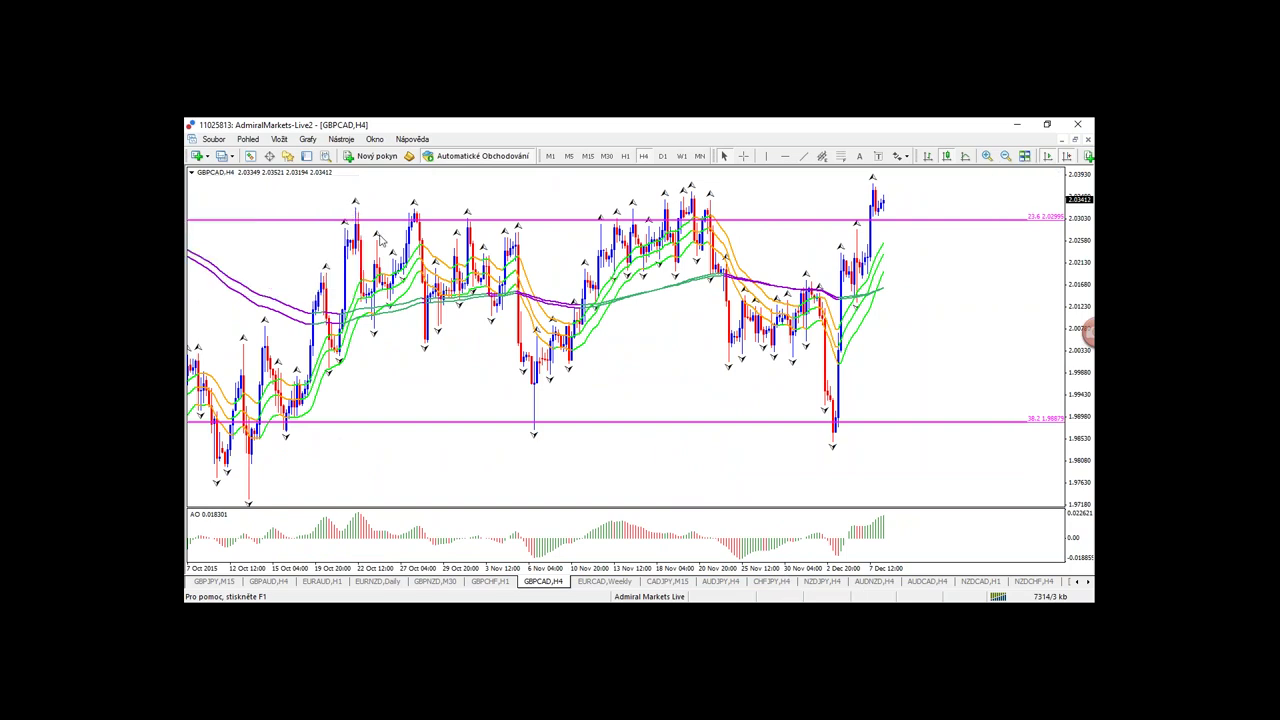
{"action": "key", "text": "ctrl+n"}
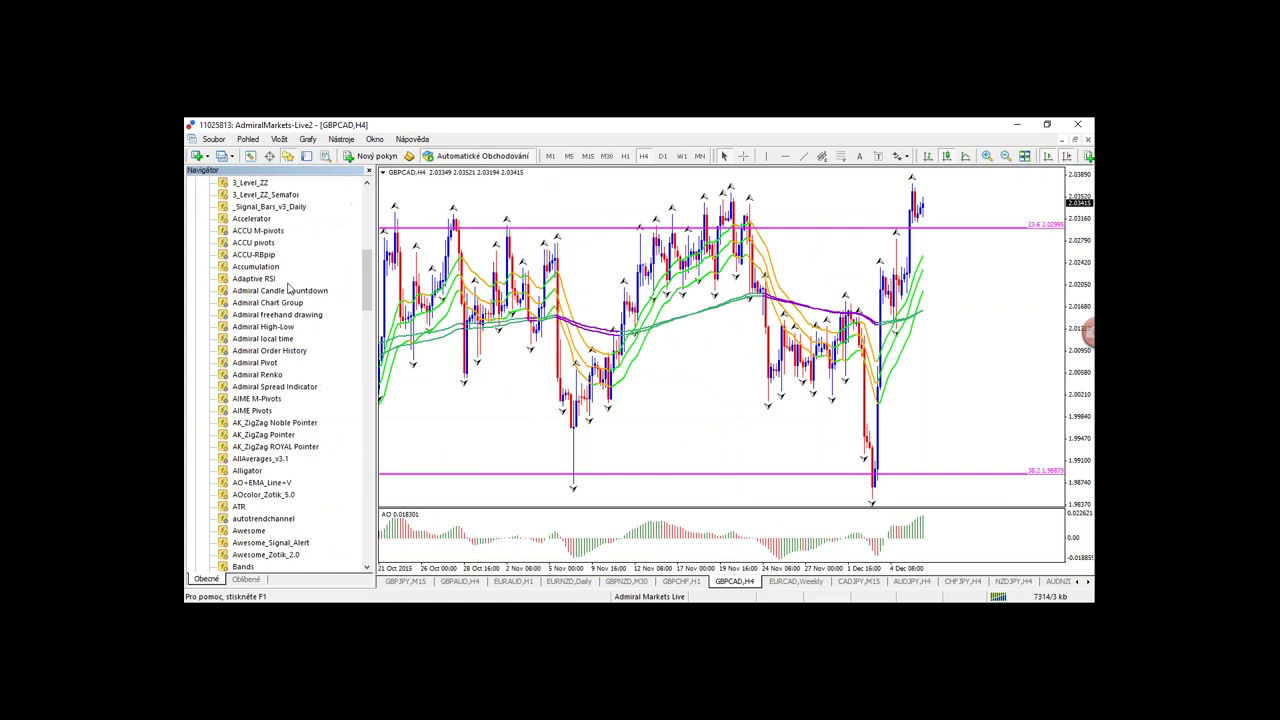
{"action": "left_click", "coordinate": [313, 291]}
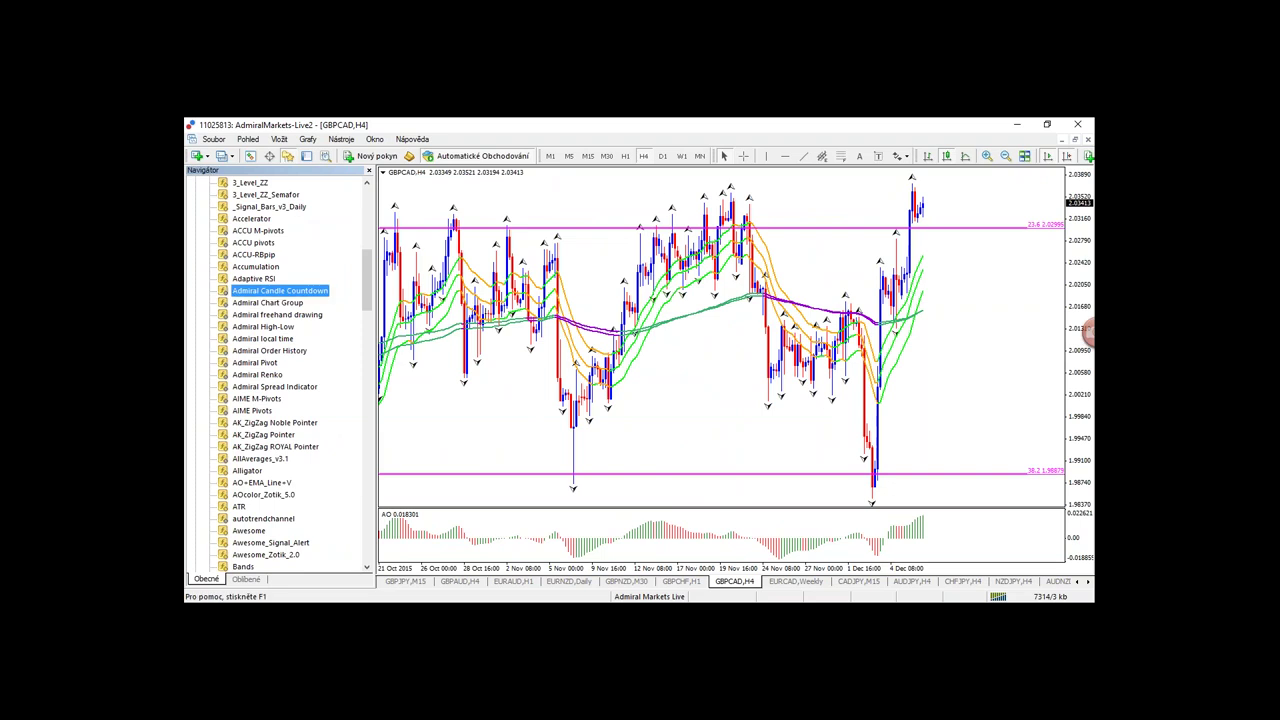
{"action": "double_click", "coordinate": [308, 292]}
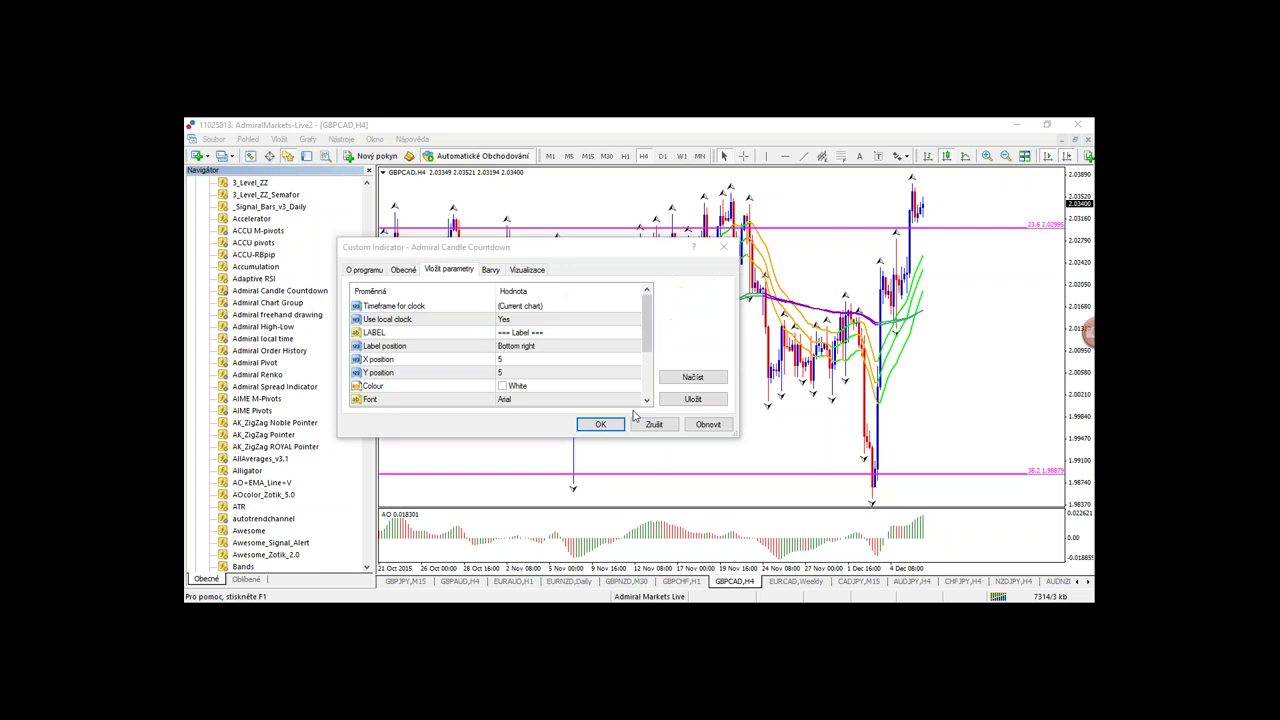
{"action": "left_click", "coordinate": [642, 423]}
{"action": "left_click", "coordinate": [601, 430]}
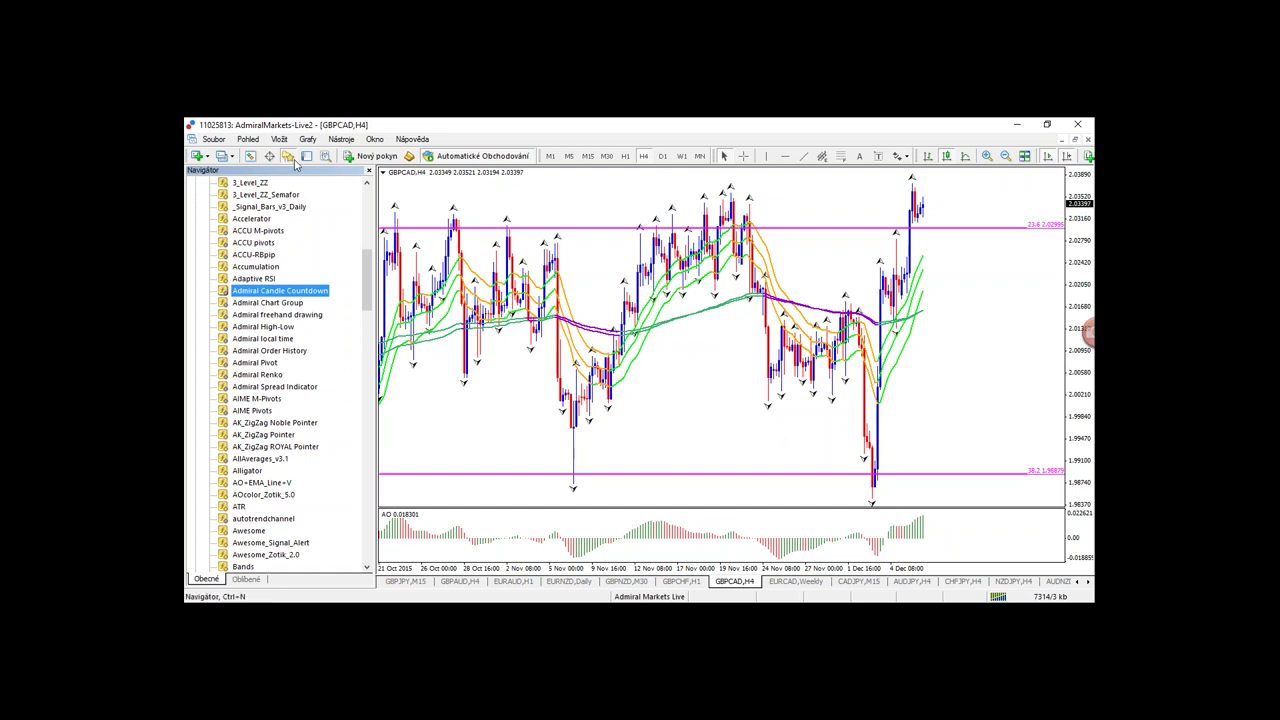
{"action": "left_click", "coordinate": [294, 160]}
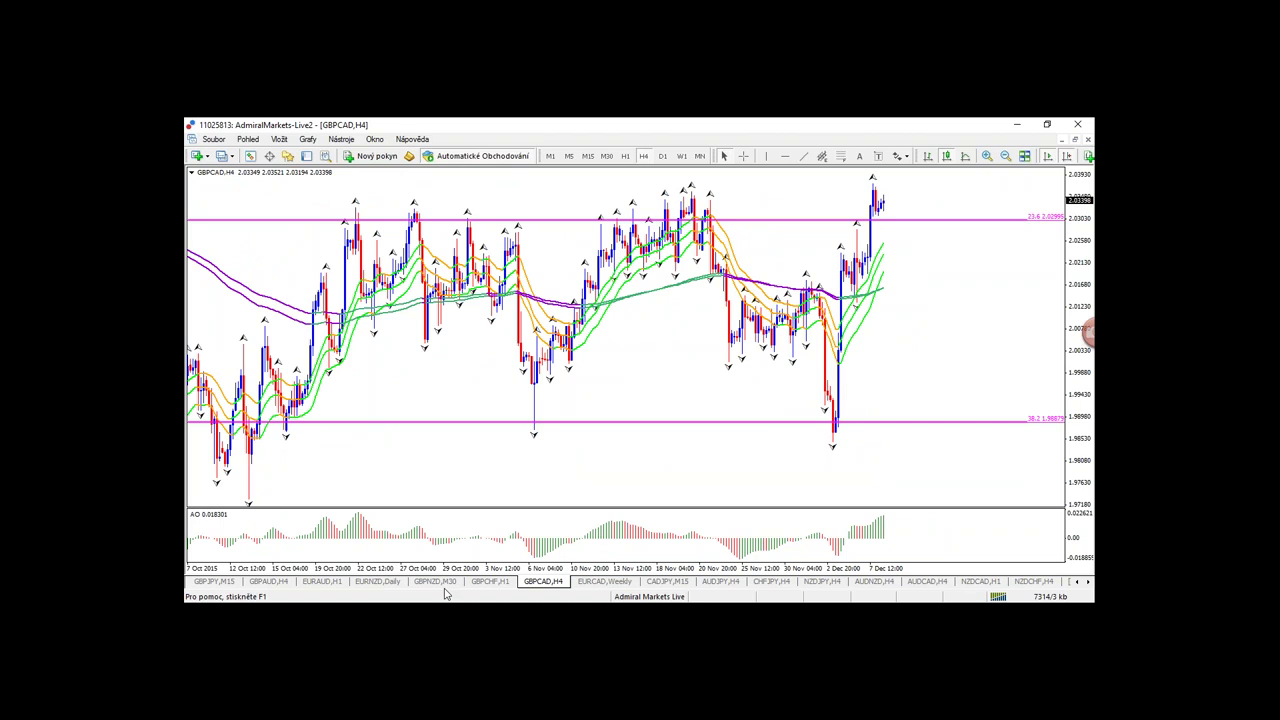
- Bring up the EURUSD H1 chart and enlarge its latest candles
{"action": "left_click", "coordinate": [1081, 584]}
{"action": "left_click", "coordinate": [1081, 584]}
{"action": "left_click", "coordinate": [1081, 584]}
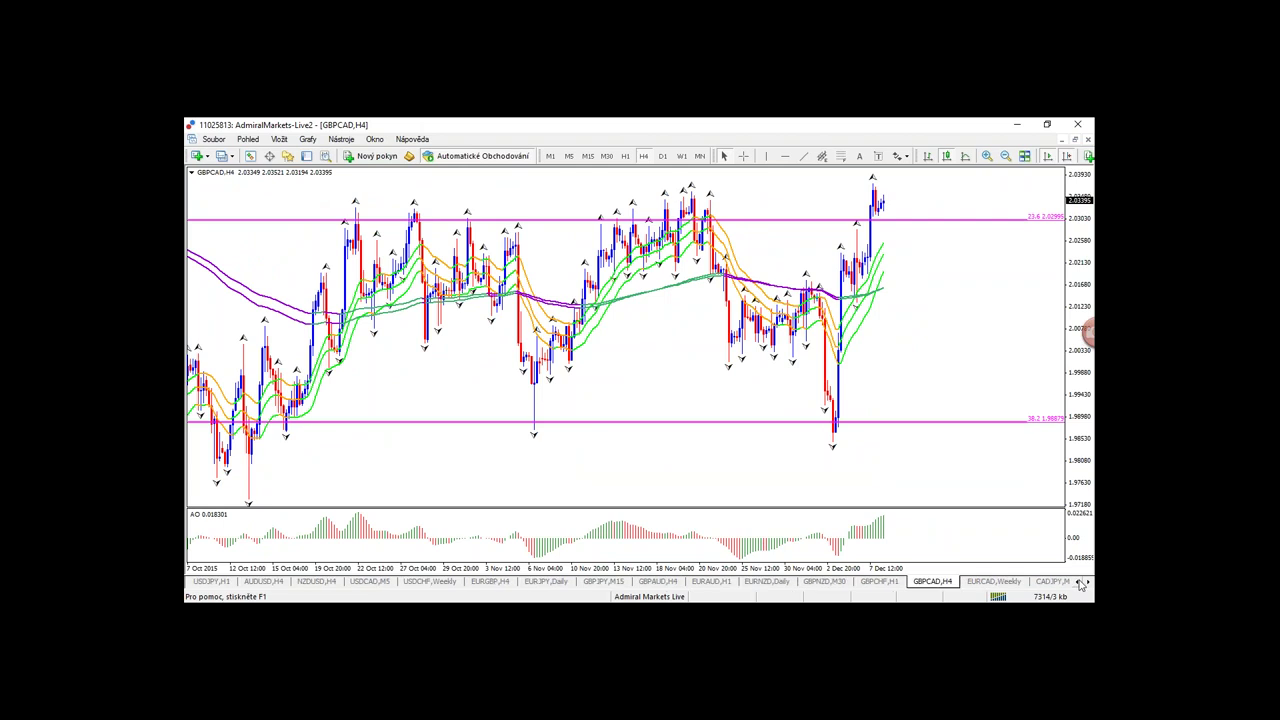
{"action": "left_click", "coordinate": [1081, 584]}
{"action": "left_click", "coordinate": [232, 584]}
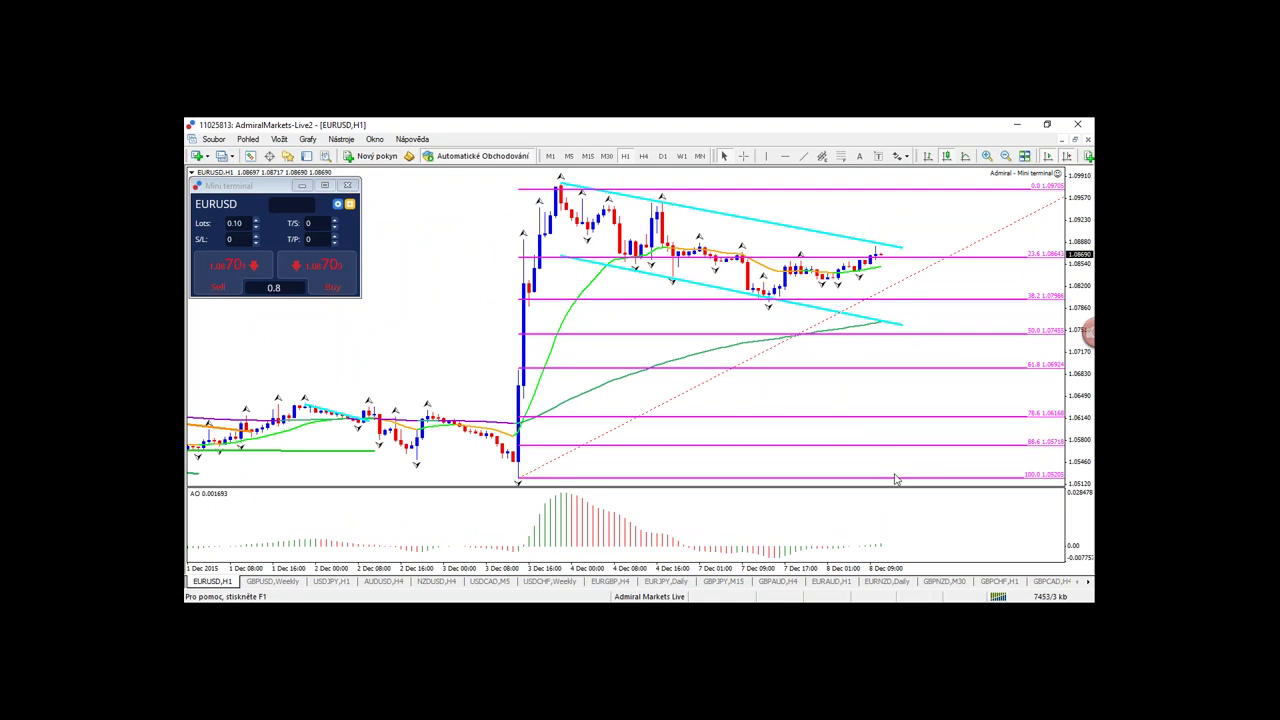
{"action": "key", "text": "plus"}
{"action": "key", "text": "plus"}
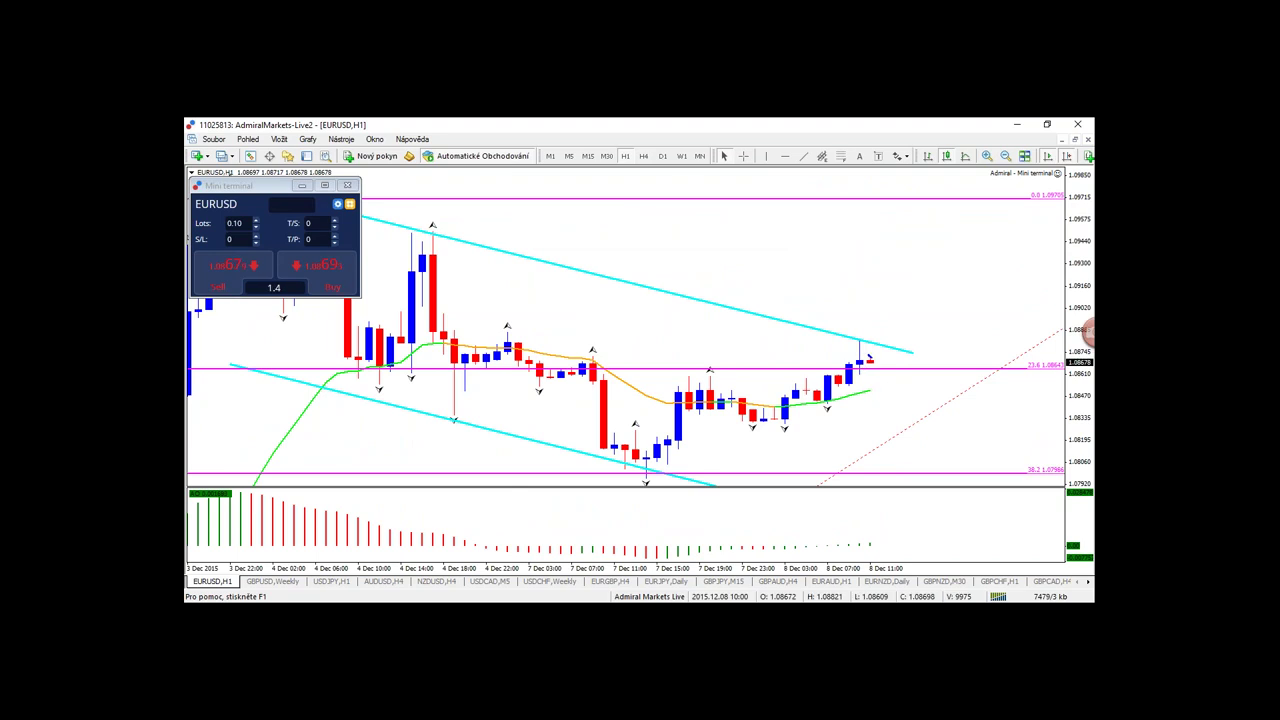
- Draw a rising trendline on the EURUSD H1 chart from the 7 December low, passing beneath the latest candles
{"action": "mouse_move", "coordinate": [868, 356]}
{"action": "left_mouse_down"}
{"action": "mouse_move", "coordinate": [886, 378]}
{"action": "mouse_move", "coordinate": [940, 322]}
{"action": "mouse_move", "coordinate": [947, 340]}
{"action": "left_mouse_up"}
{"action": "key", "text": "Escape"}
{"action": "left_click_drag", "start_coordinate": [646, 472], "coordinate": [923, 367]}
- Sketch a support level and bearish breakout arrows on EURUSD down to the 50.0 Fibonacci level, clearing the marks after each explanation
{"action": "mouse_move", "coordinate": [781, 407]}
{"action": "left_mouse_down"}
{"action": "mouse_move", "coordinate": [933, 401]}
{"action": "mouse_move", "coordinate": [928, 437]}
{"action": "left_mouse_up"}
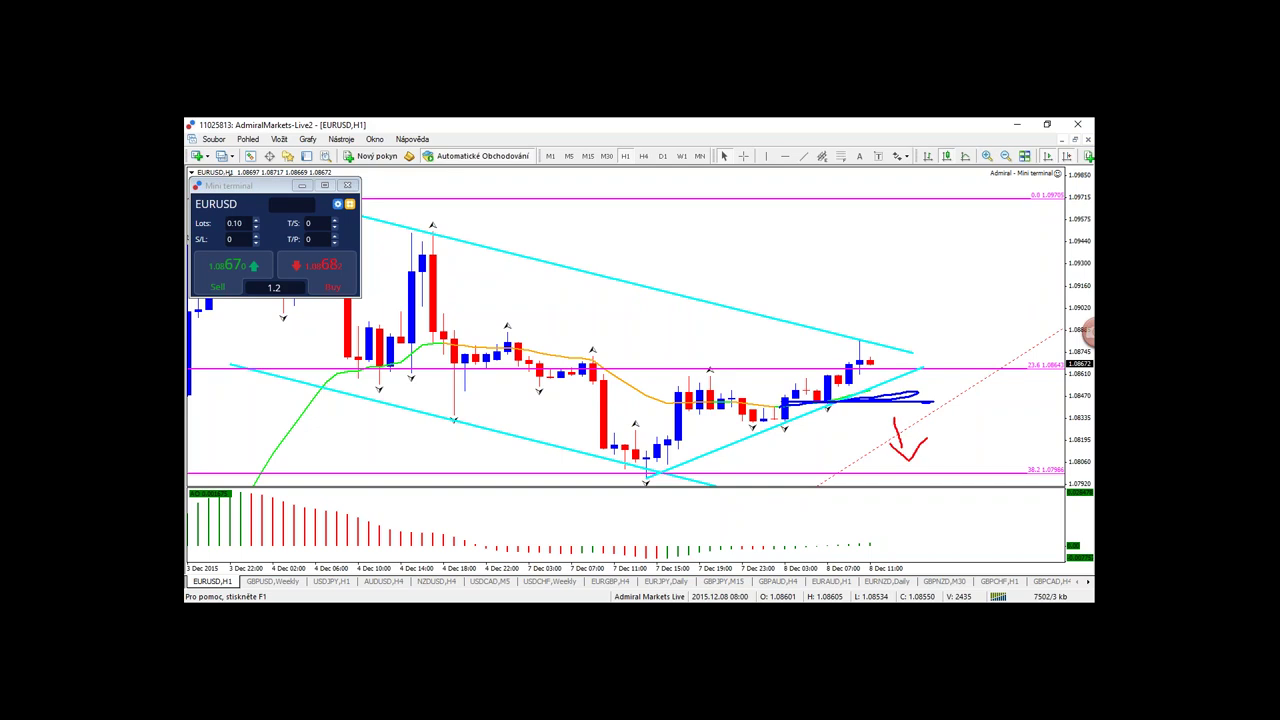
{"action": "left_click_drag", "start_coordinate": [857, 458], "coordinate": [932, 436]}
{"action": "key", "text": "Escape"}
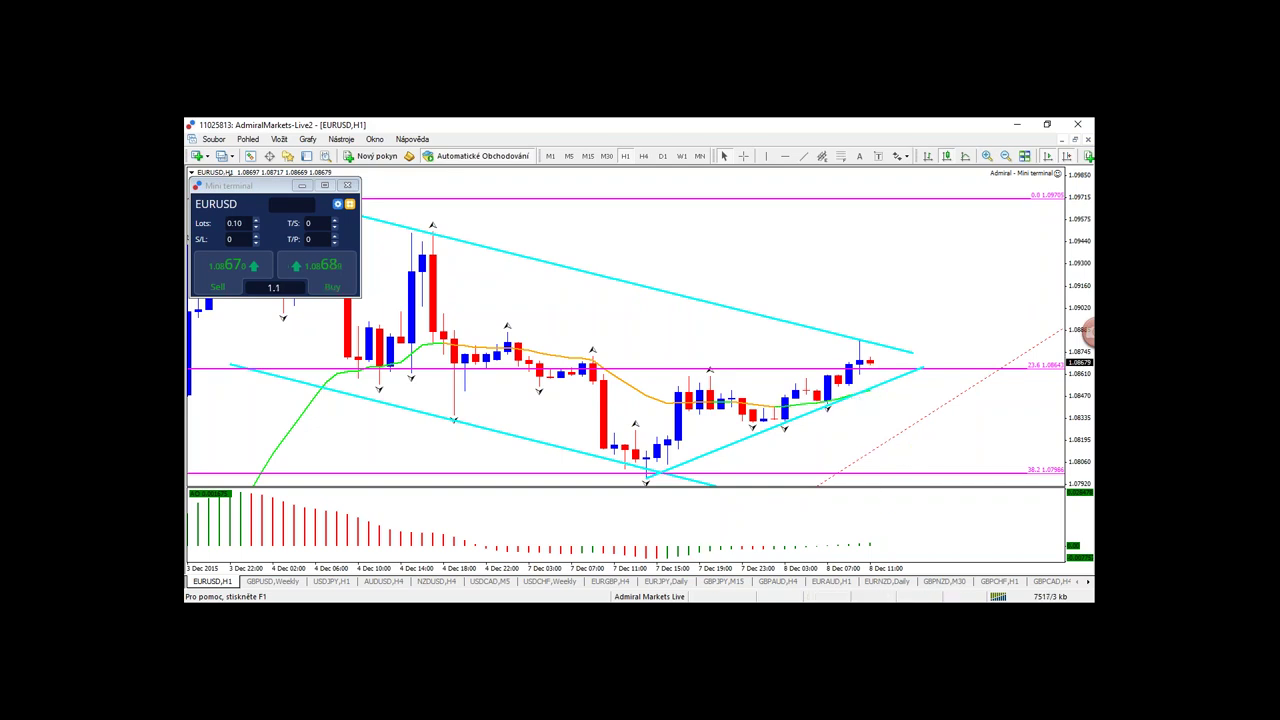
{"action": "left_click_drag", "start_coordinate": [859, 568], "coordinate": [892, 568]}
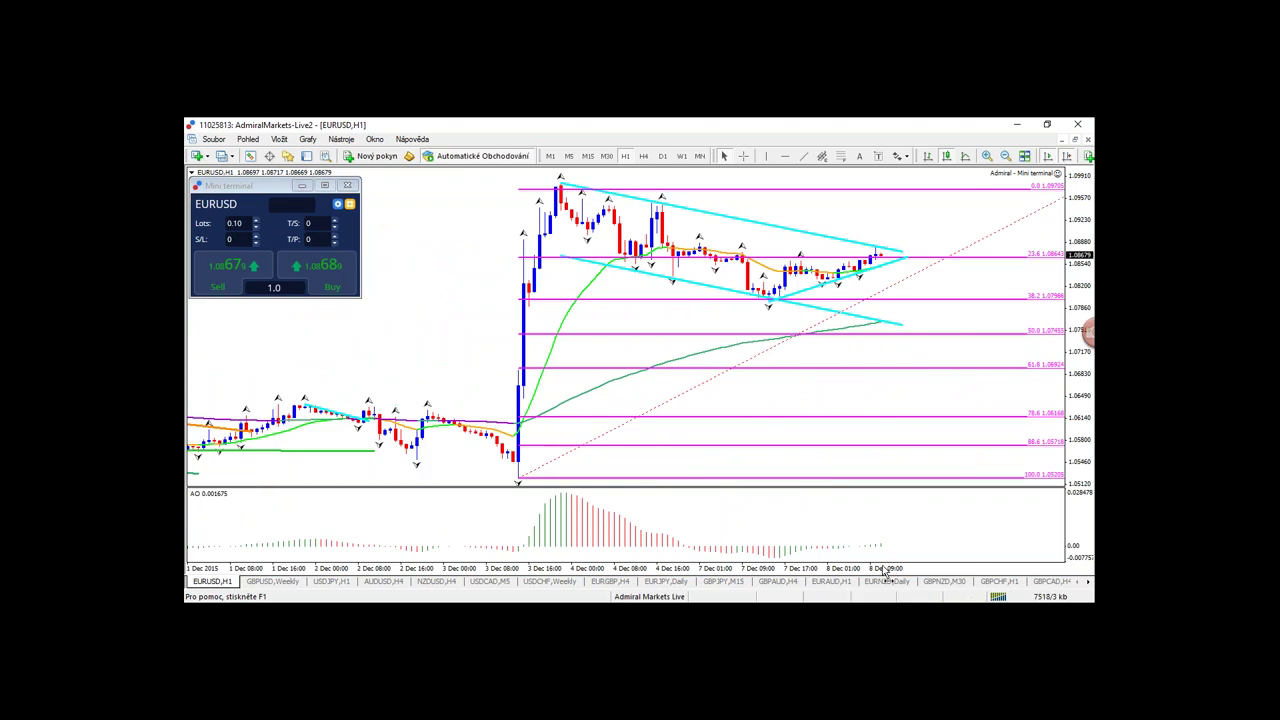
{"action": "mouse_move", "coordinate": [888, 268]}
{"action": "left_mouse_down"}
{"action": "mouse_move", "coordinate": [900, 336]}
{"action": "mouse_move", "coordinate": [914, 333]}
{"action": "mouse_move", "coordinate": [870, 334]}
{"action": "left_mouse_up"}
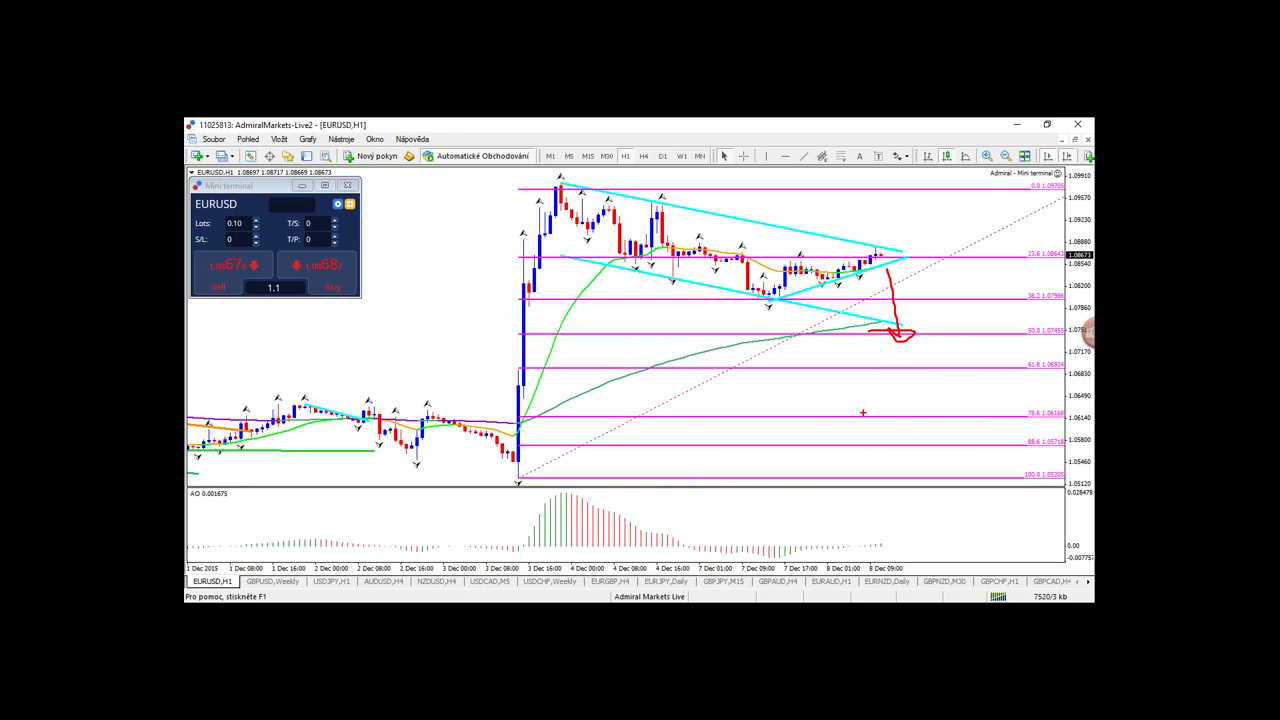
{"action": "key", "text": "Escape"}
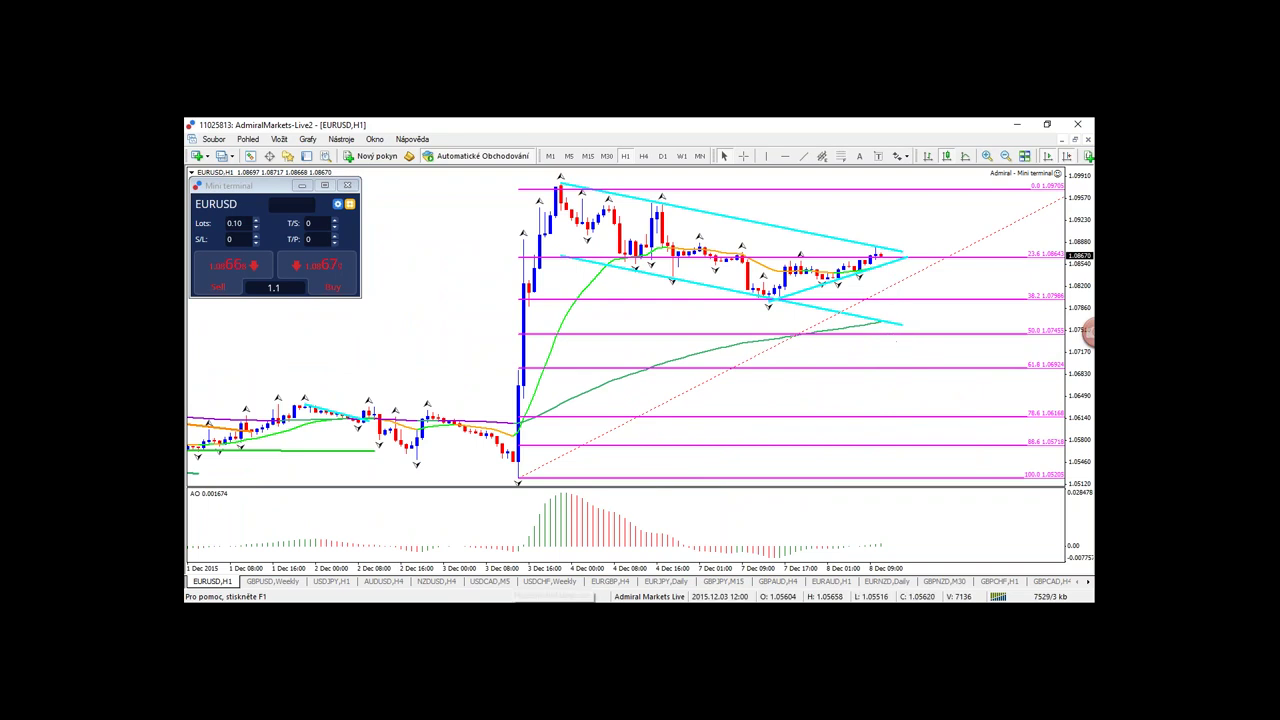
- Draw a Fibonacci retracement on the EURAUD H1 chart from the last large bullish candle's low at 1.50119 to its high at 1.50819
{"action": "left_click", "coordinate": [831, 581]}
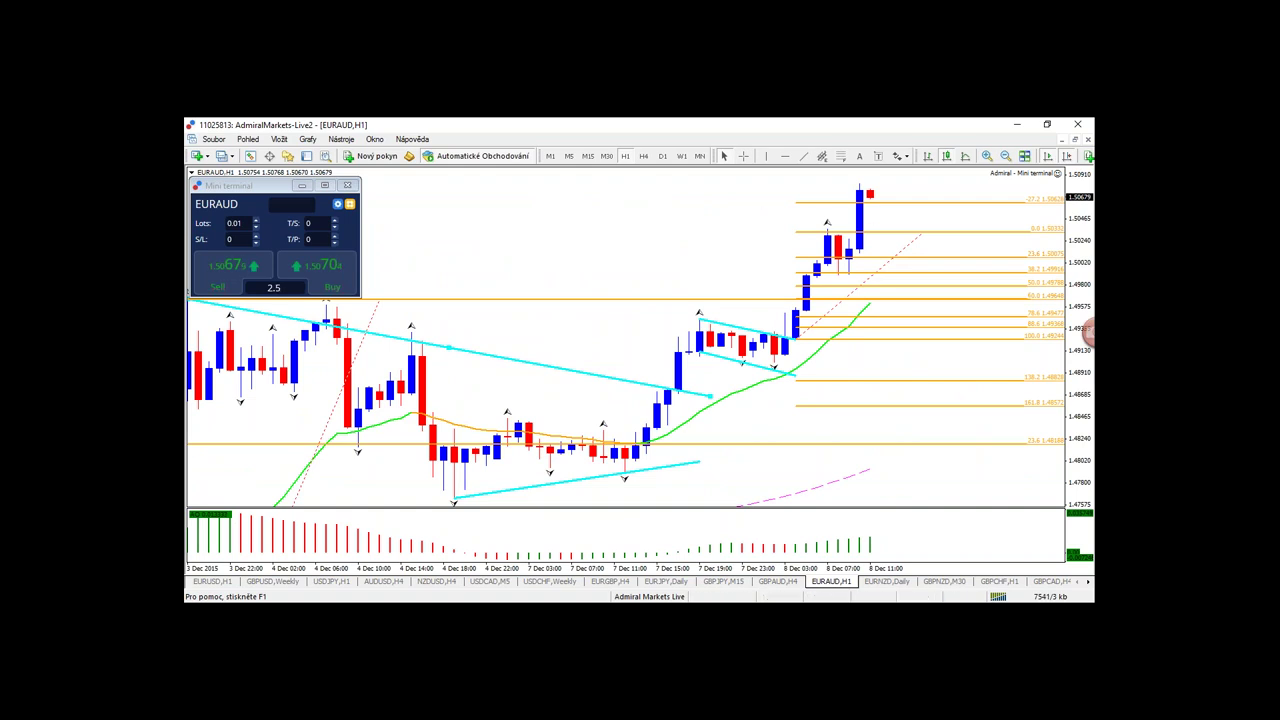
{"action": "left_click", "coordinate": [606, 156]}
{"action": "left_click", "coordinate": [840, 156]}
{"action": "left_click_drag", "start_coordinate": [860, 252], "coordinate": [875, 191]}
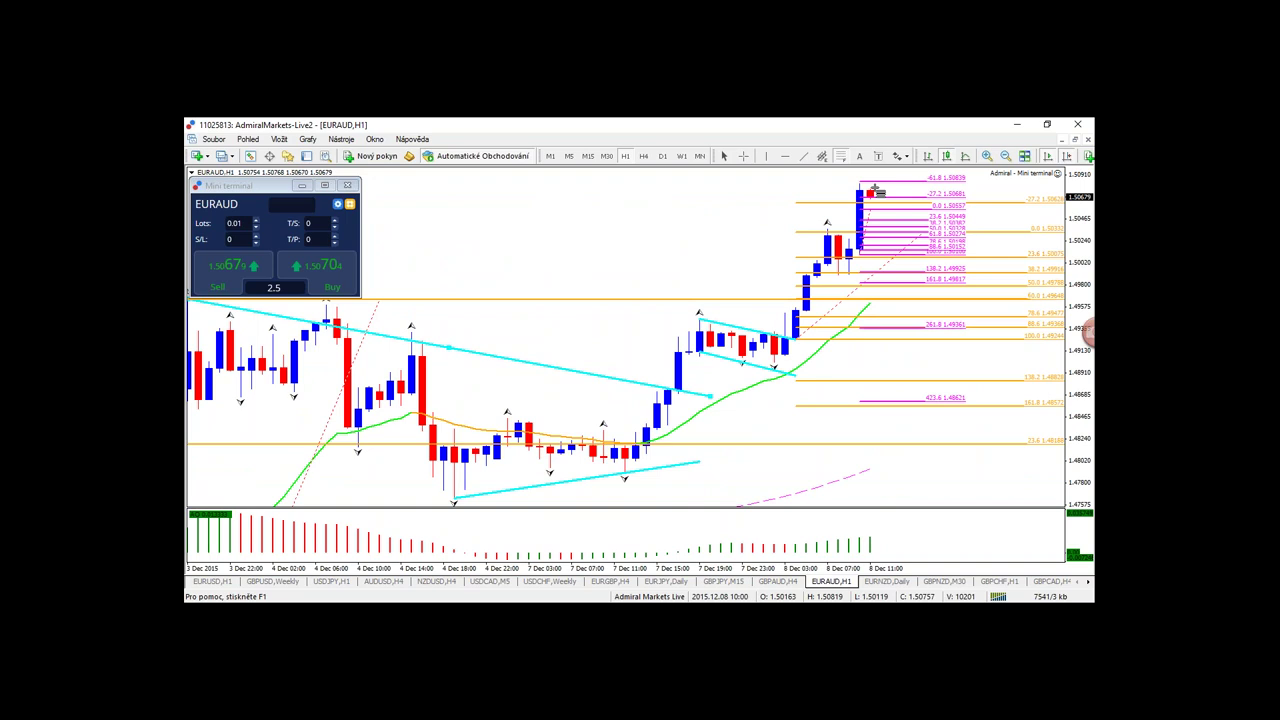
{"action": "left_click_drag", "start_coordinate": [874, 188], "coordinate": [877, 184]}
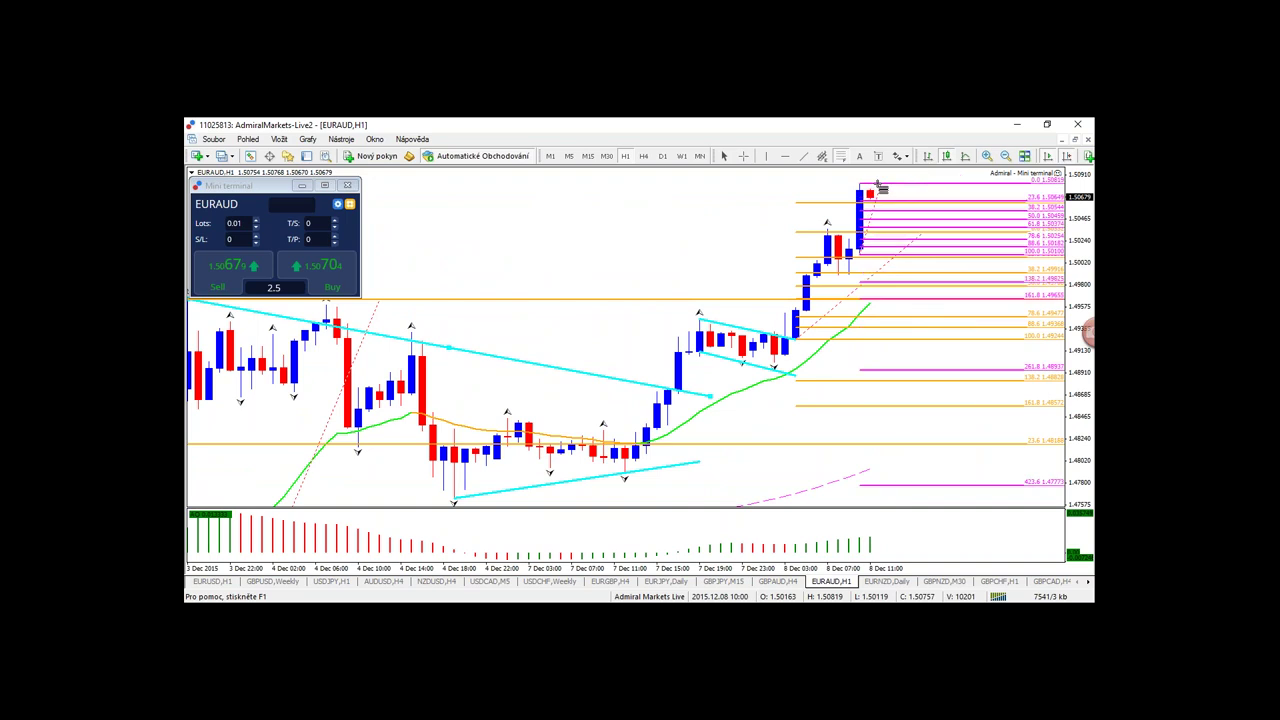
- Check the EURAUD retracement on the M5 and M15 timeframes, and return to H1 with the latest candles enlarged
{"action": "left_click", "coordinate": [568, 156]}
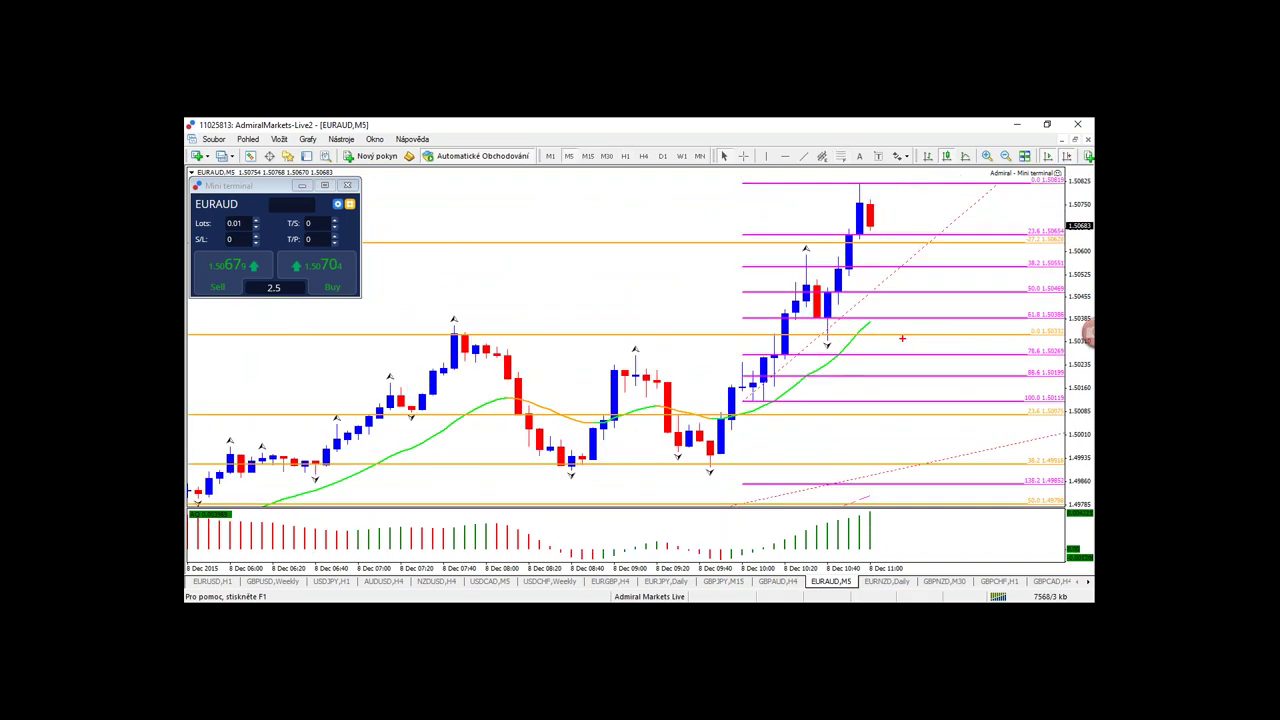
{"action": "left_click", "coordinate": [596, 158]}
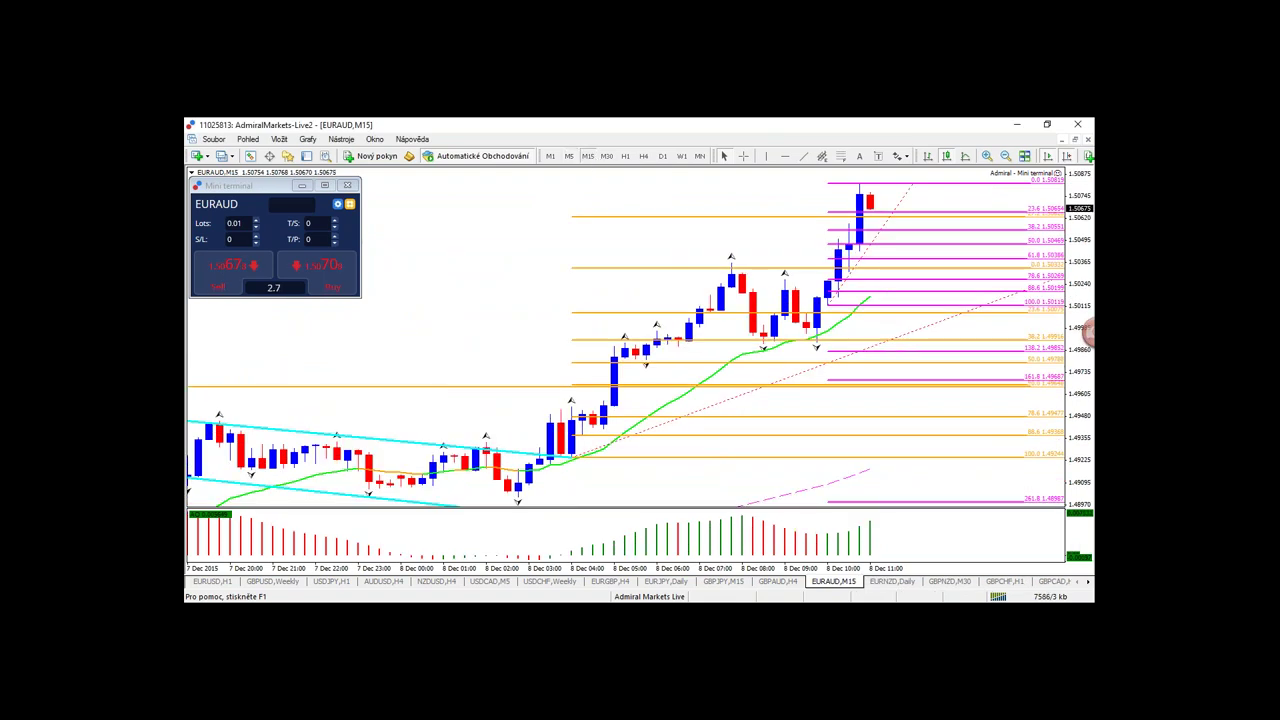
{"action": "left_click", "coordinate": [625, 156]}
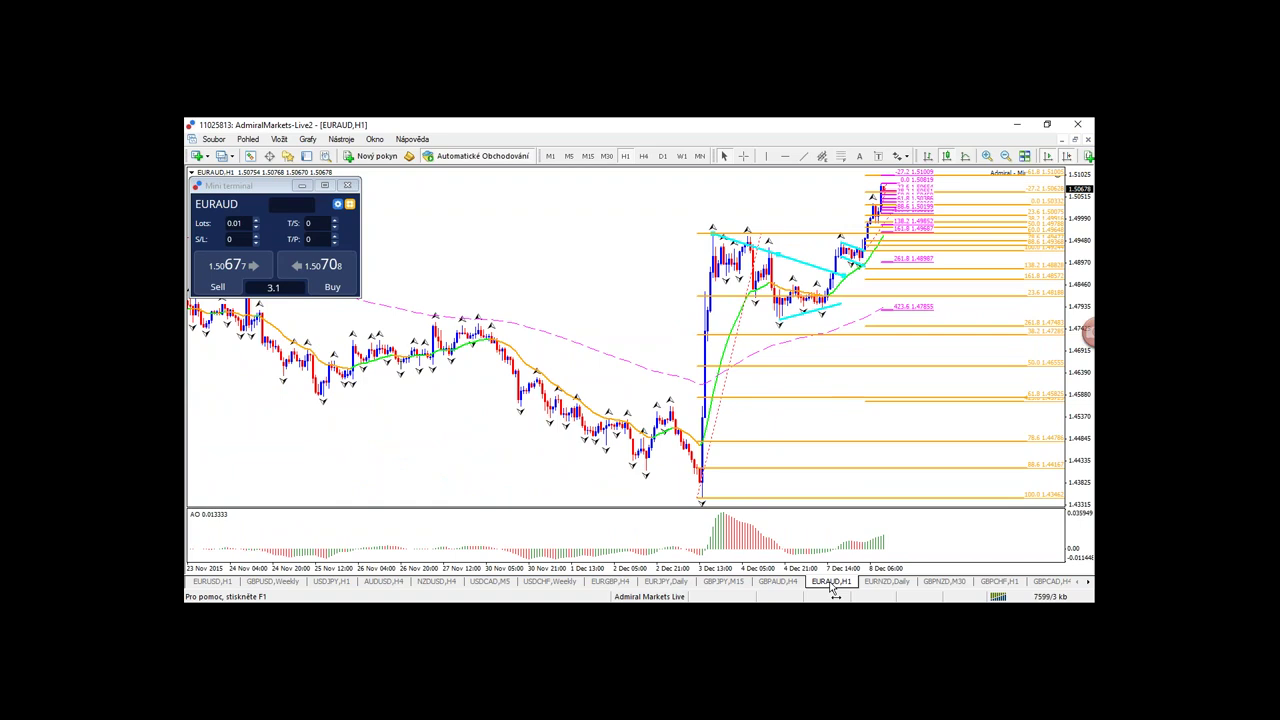
{"action": "key", "text": "plus"}
{"action": "key", "text": "plus"}
{"action": "key", "text": "plus"}
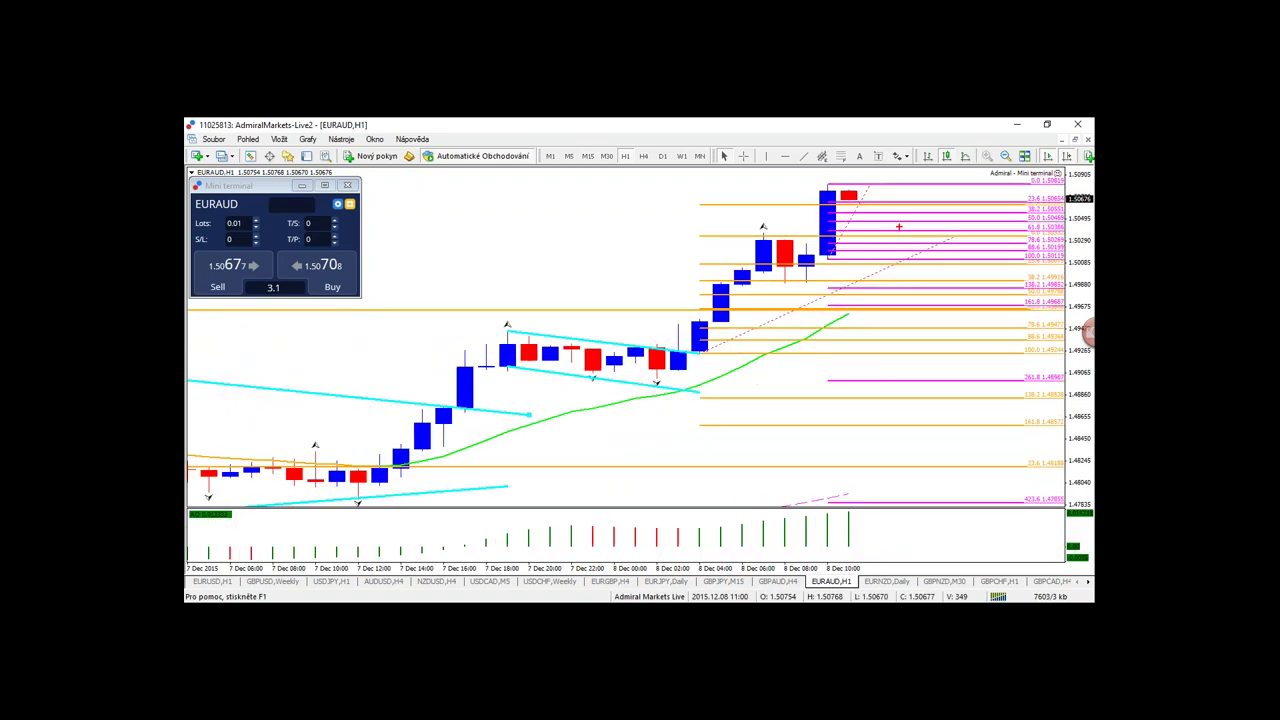
- Mark the new EURAUD retracement levels and the support below the latest bullish candle freehand, temporarily compressing the price scale
{"action": "mouse_move", "coordinate": [1018, 214]}
{"action": "left_mouse_down"}
{"action": "mouse_move", "coordinate": [1036, 258]}
{"action": "mouse_move", "coordinate": [1060, 218]}
{"action": "mouse_move", "coordinate": [1008, 213]}
{"action": "left_mouse_up"}
{"action": "key", "text": "Escape"}
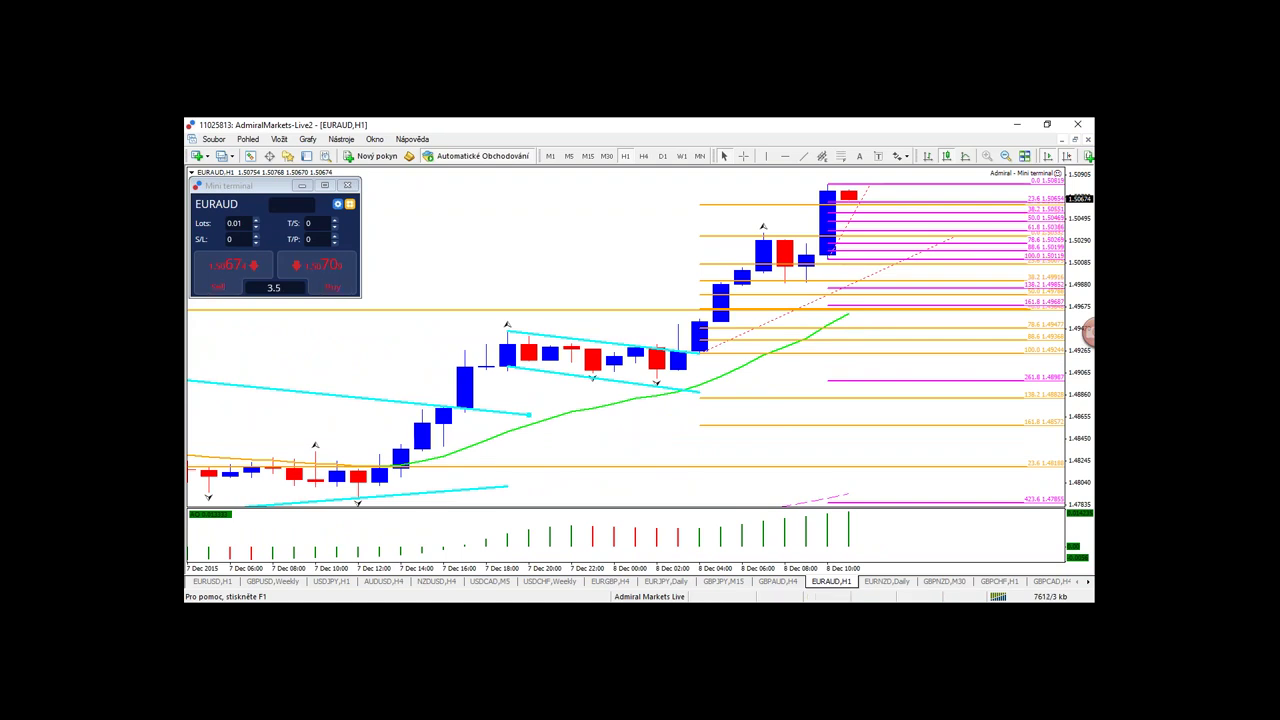
{"action": "left_click_drag", "start_coordinate": [1079, 290], "coordinate": [1079, 350]}
{"action": "key", "text": "ctrl+2"}
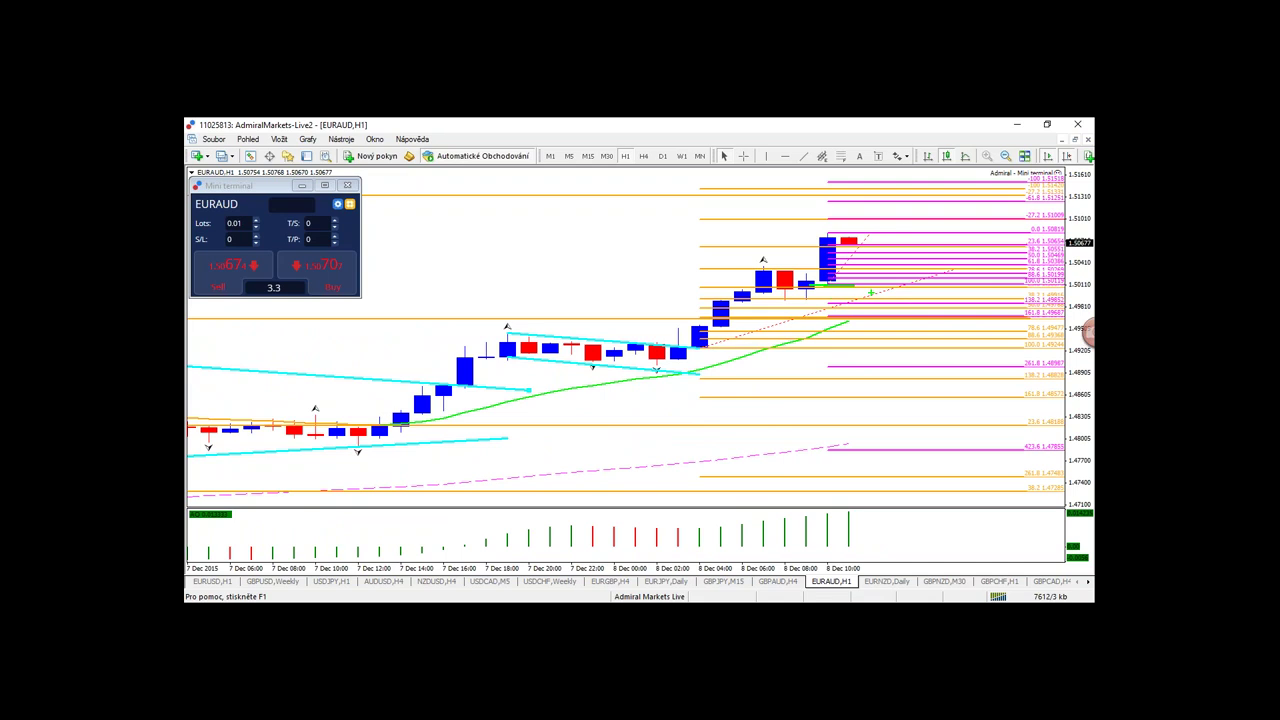
{"action": "mouse_move", "coordinate": [846, 197]}
{"action": "left_mouse_down"}
{"action": "mouse_move", "coordinate": [932, 200]}
{"action": "mouse_move", "coordinate": [845, 201]}
{"action": "left_mouse_up"}
{"action": "left_click_drag", "start_coordinate": [850, 252], "coordinate": [882, 252]}
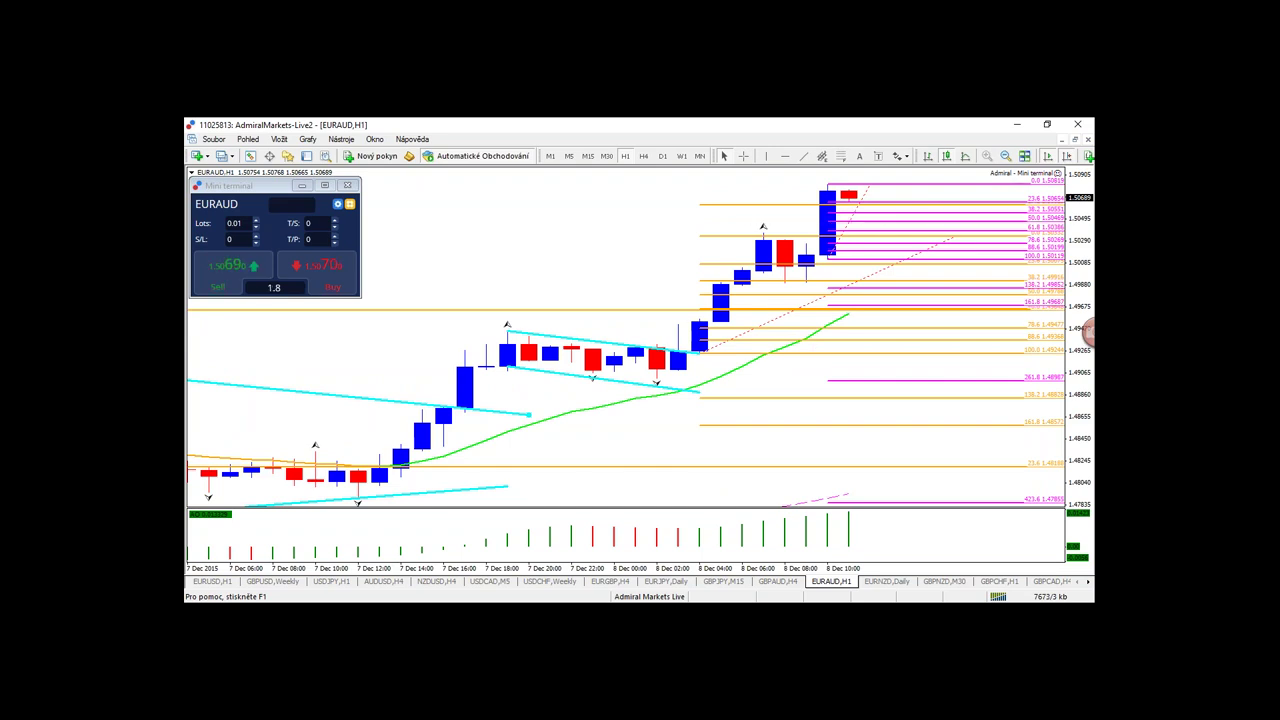
- Switch to the PowerPoint presentation
{"action": "left_click", "coordinate": [591, 600]}
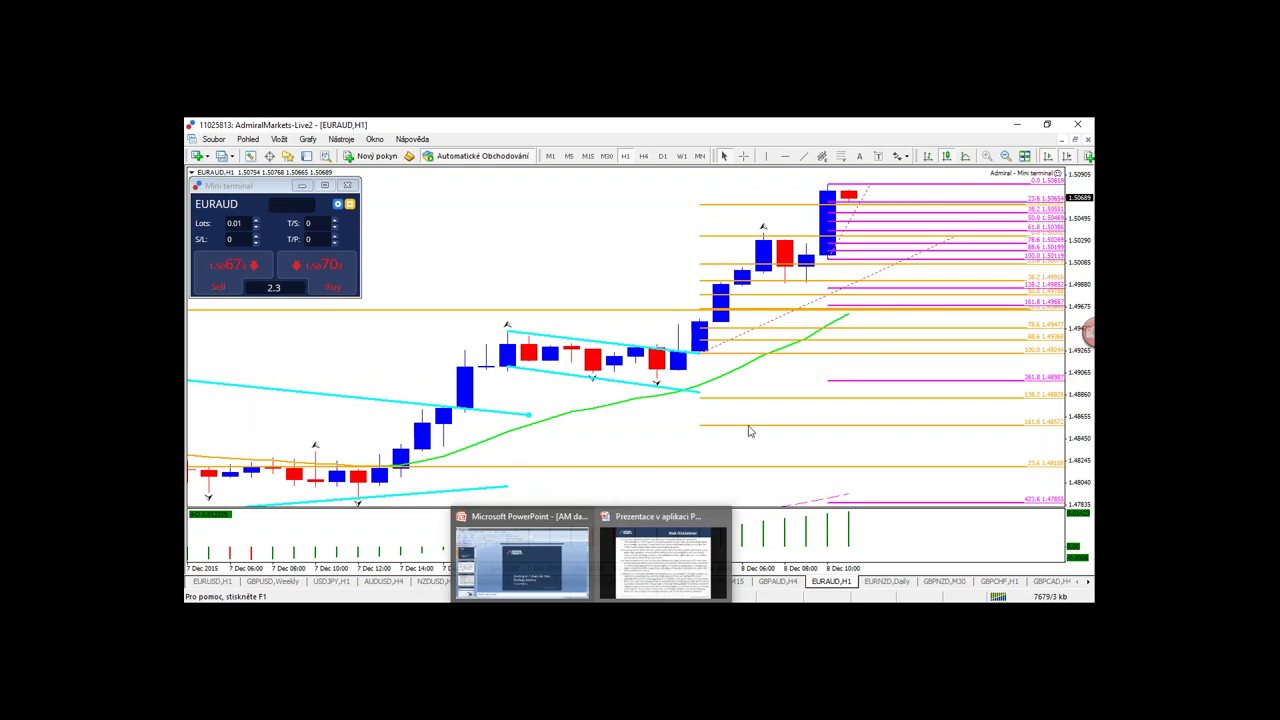